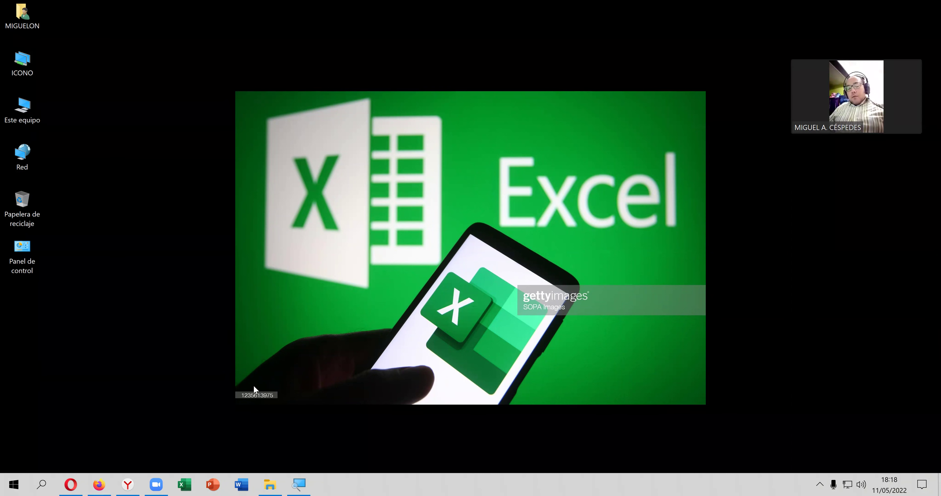
Step: Launch Excel by running EXCEL from the Windows Run box
{"action": "key", "text": "super+r"}
{"action": "type", "text": "EXCE"}
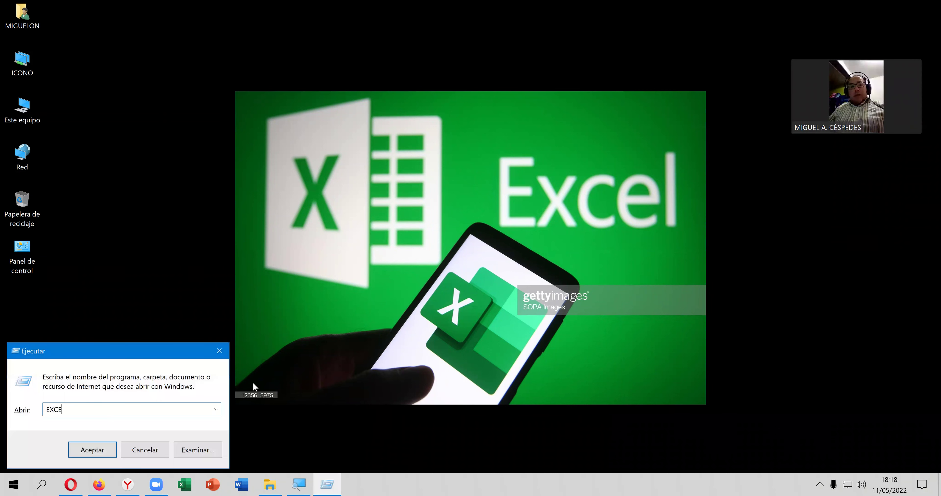
{"action": "type", "text": "L"}
{"action": "key", "text": "Return"}
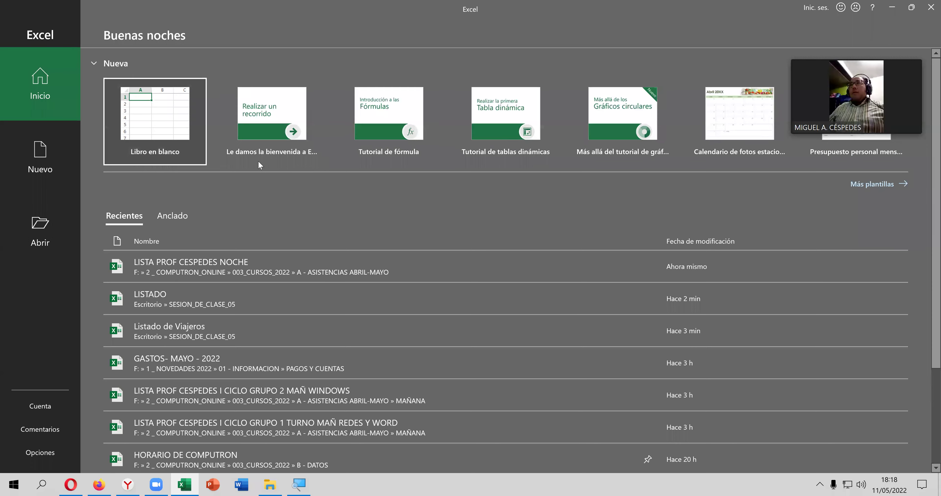
Step: Create a new blank workbook from the Excel start screen
{"action": "left_click", "coordinate": [169, 119]}
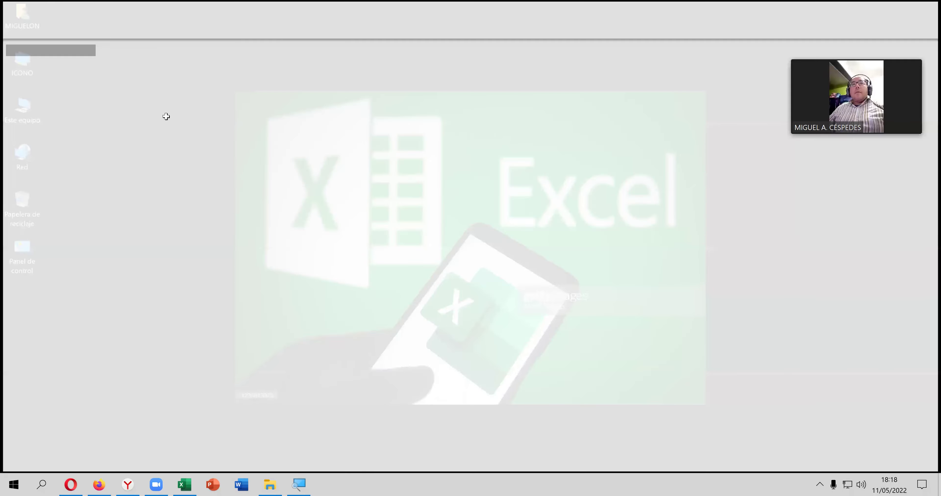
{"action": "scroll", "coordinate": [363, 286], "scroll_direction": "up", "scroll_amount": 2}
{"action": "scroll", "coordinate": [362, 285], "scroll_direction": "up", "scroll_amount": 1}
{"action": "scroll", "coordinate": [346, 229], "scroll_direction": "up", "scroll_amount": 2}
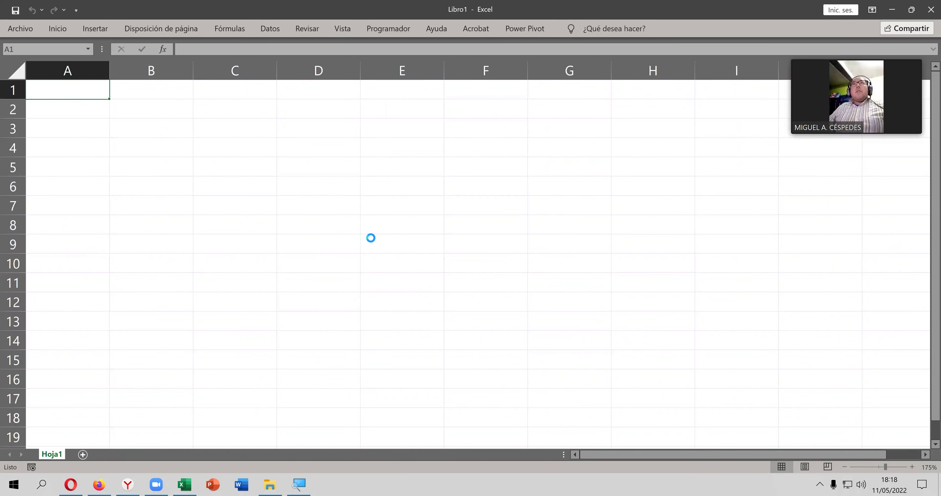
Step: Save the workbook on the Escritorio as REFERENCIAS
{"action": "key", "text": "F12"}
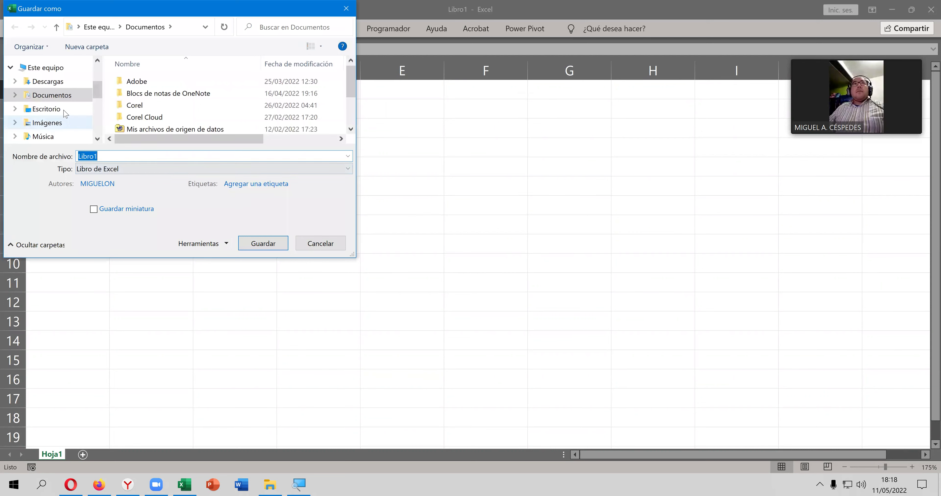
{"action": "left_click", "coordinate": [55, 109]}
{"action": "double_click", "coordinate": [146, 154]}
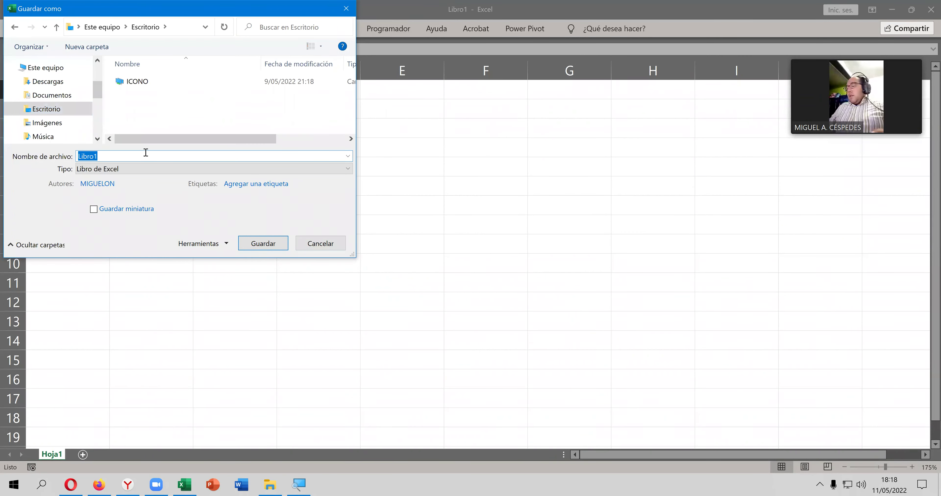
{"action": "type", "text": "REFERENCIAS"}
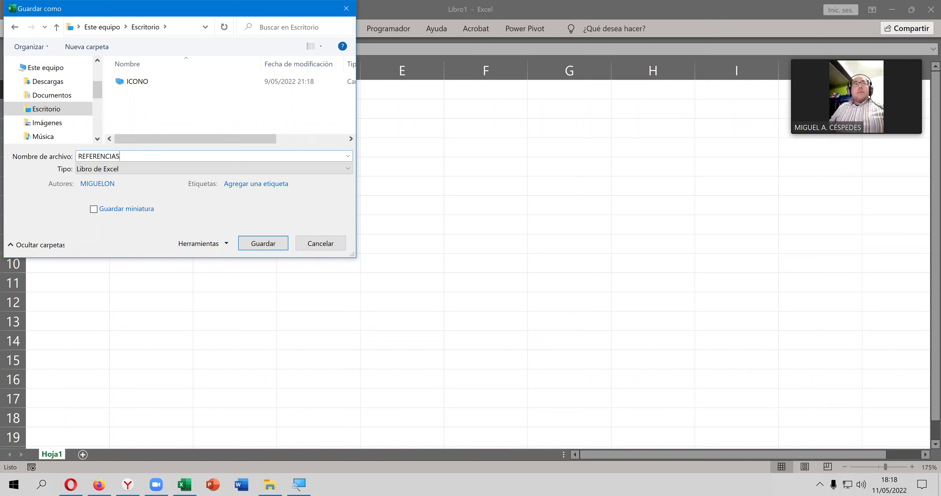
{"action": "left_click", "coordinate": [281, 244]}
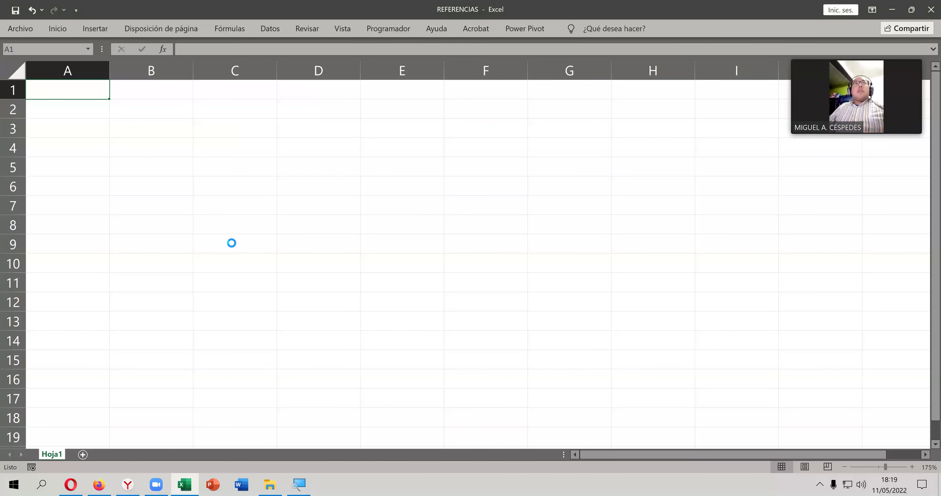
Step: Enter the heading 'REFERENCIA DE FILA( LAS FILAS SON N°)' in cell A1
{"action": "scroll", "coordinate": [239, 237], "scroll_direction": "up", "scroll_amount": 5, "text": "ctrl"}
{"action": "scroll", "coordinate": [205, 176], "scroll_direction": "up", "scroll_amount": 5, "text": "ctrl"}
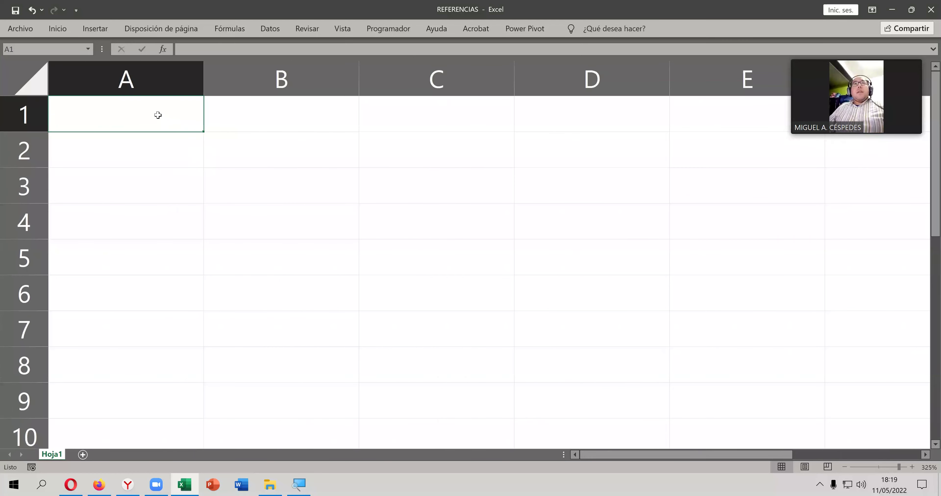
{"action": "type", "text": "REFRE"}
{"action": "key", "text": "BackSpace"}
{"action": "key", "text": "BackSpace"}
{"action": "type", "text": "ERENCIA"}
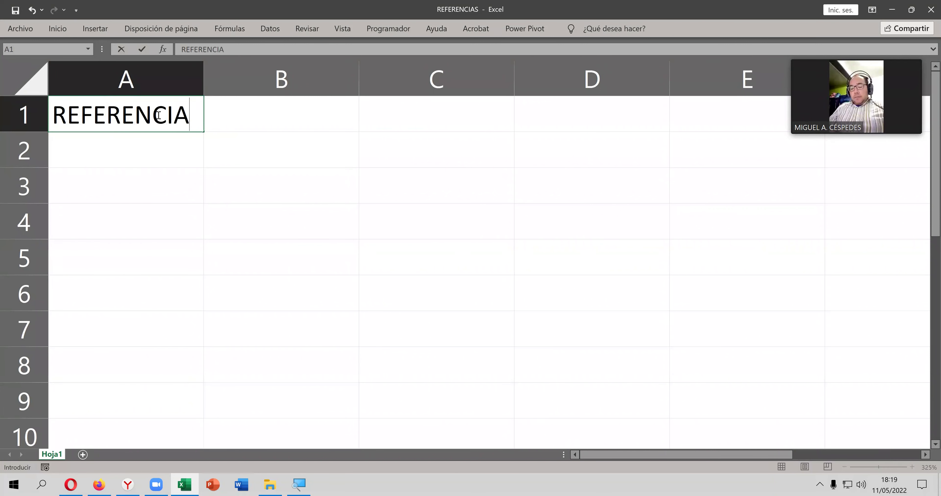
{"action": "type", "text": " DE"}
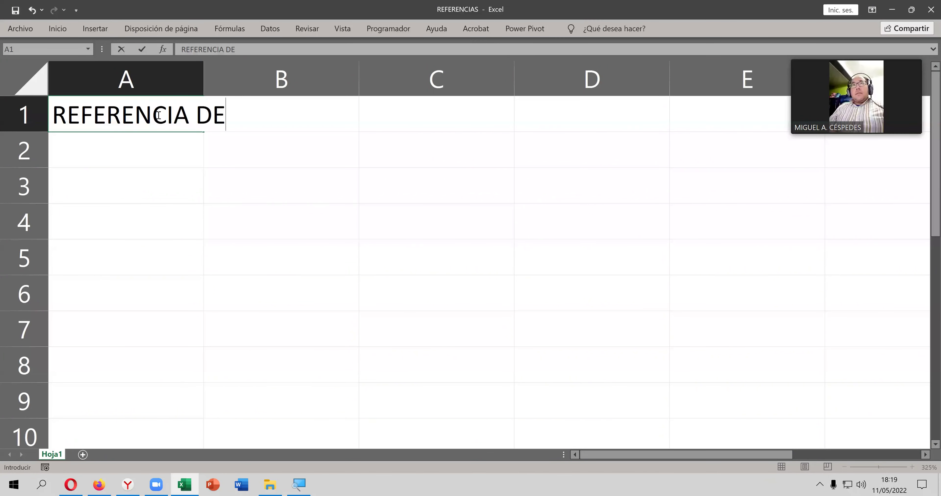
{"action": "key", "text": "BackSpace"}
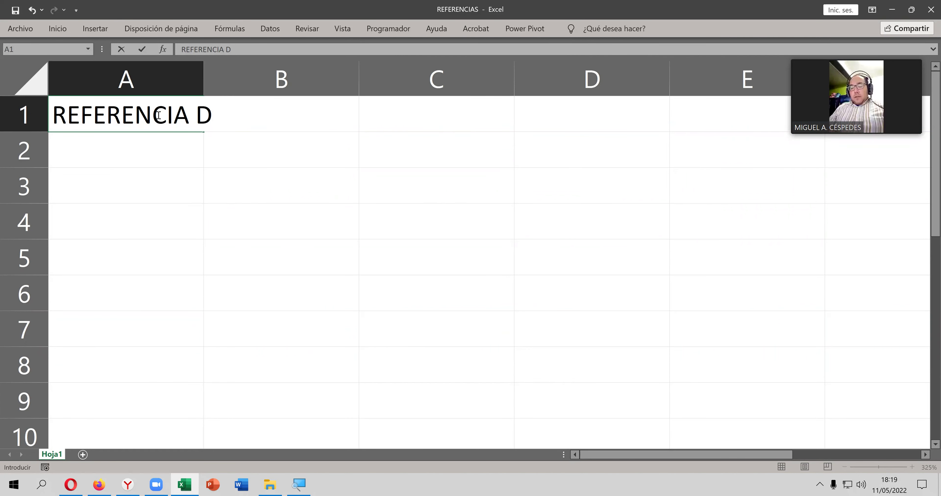
{"action": "type", "text": "E"}
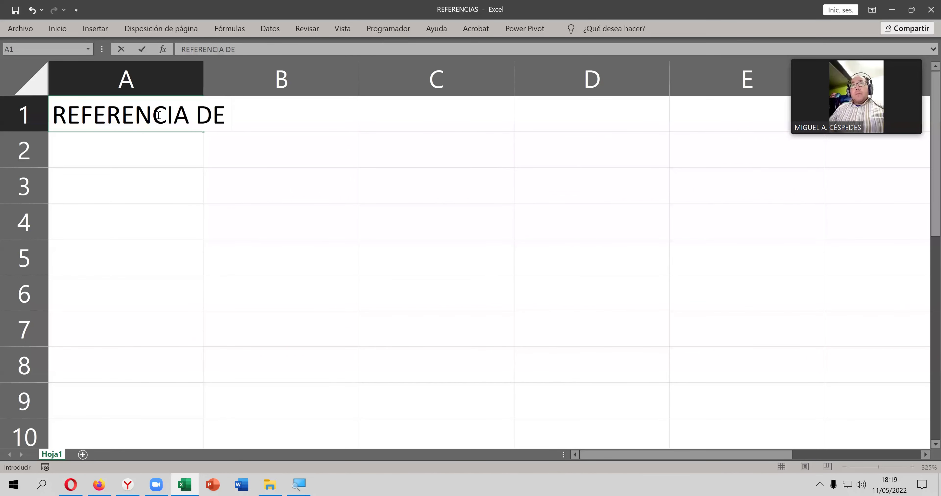
{"action": "type", "text": " FIL"}
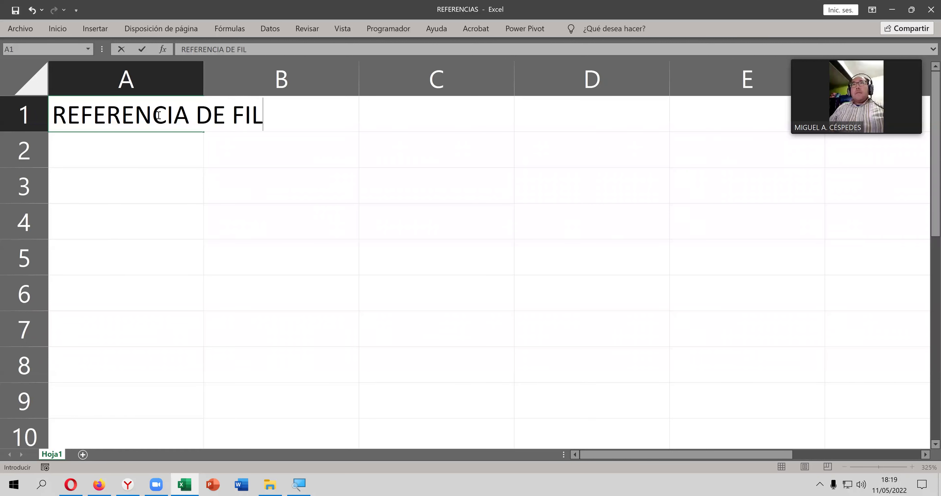
{"action": "type", "text": "A("}
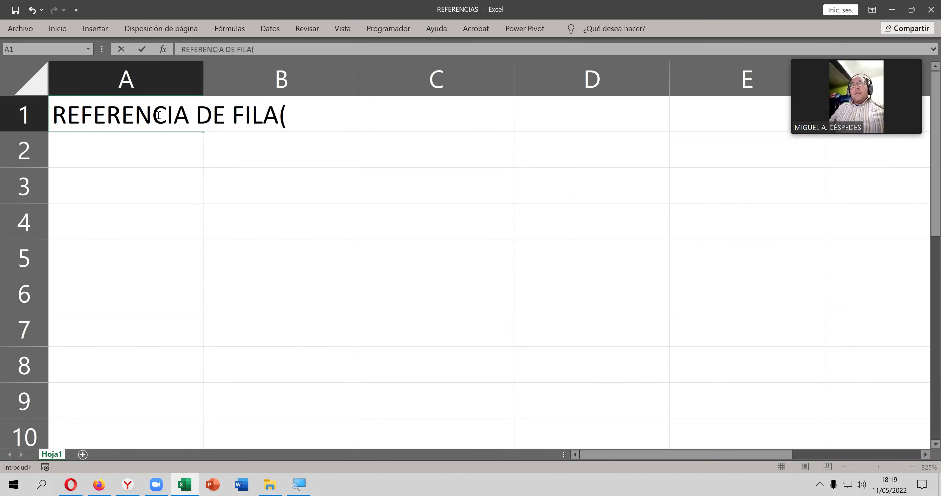
{"action": "type", "text": " LAS FILAS SON N°"}
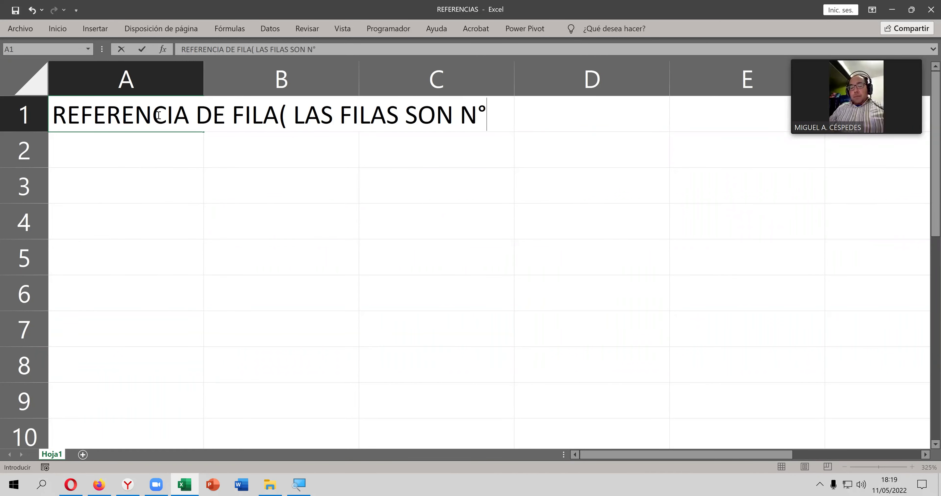
{"action": "type", "text": ")"}
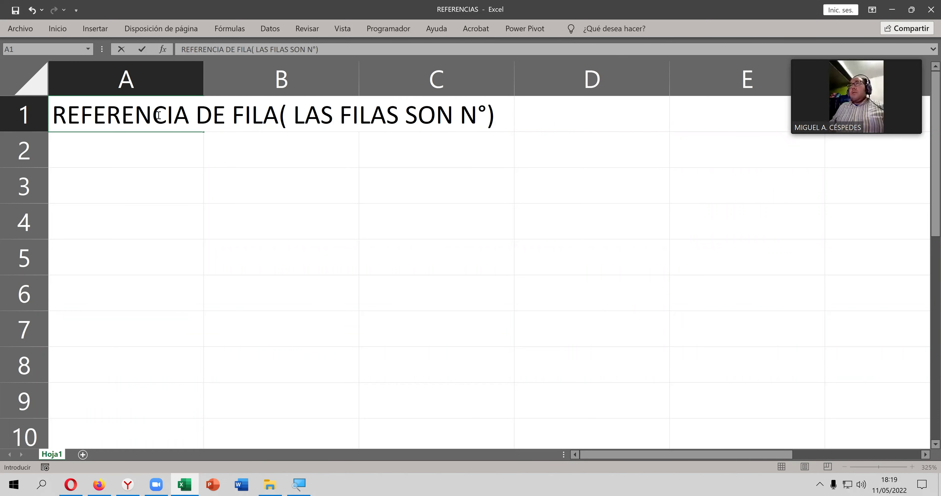
{"action": "key", "text": "Return"}
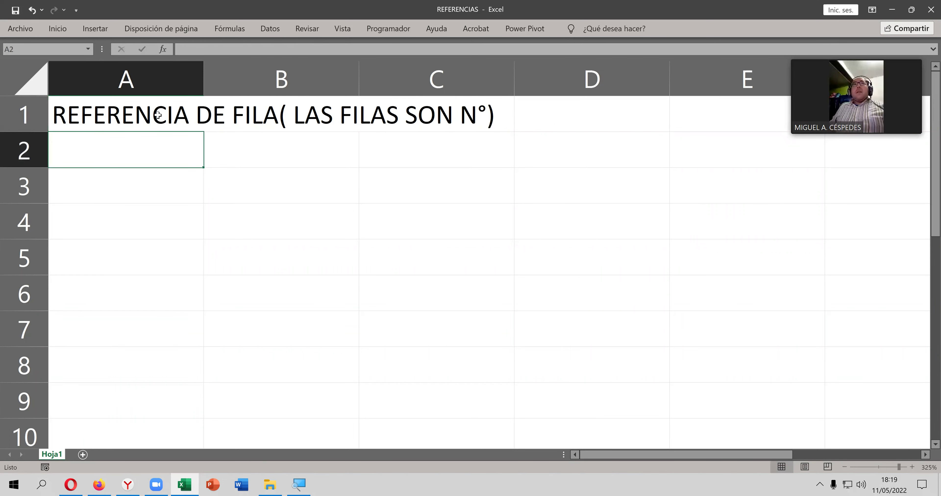
Step: Merge and center the heading across A1:C1, enlarge it to size 12, and fill it light blue
{"action": "scroll", "coordinate": [151, 133], "scroll_direction": "down", "scroll_amount": 1, "text": "ctrl"}
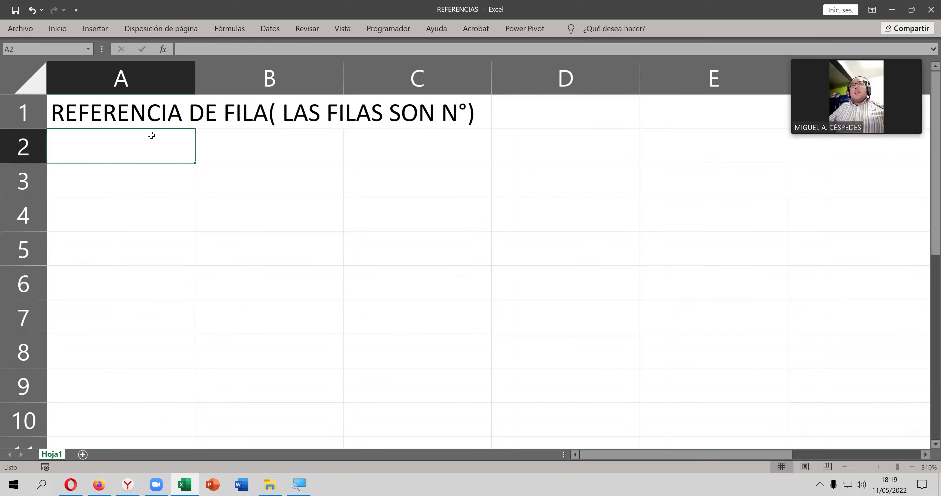
{"action": "scroll", "coordinate": [151, 135], "scroll_direction": "down", "scroll_amount": 1, "text": "ctrl"}
{"action": "left_click_drag", "start_coordinate": [147, 114], "coordinate": [350, 111]}
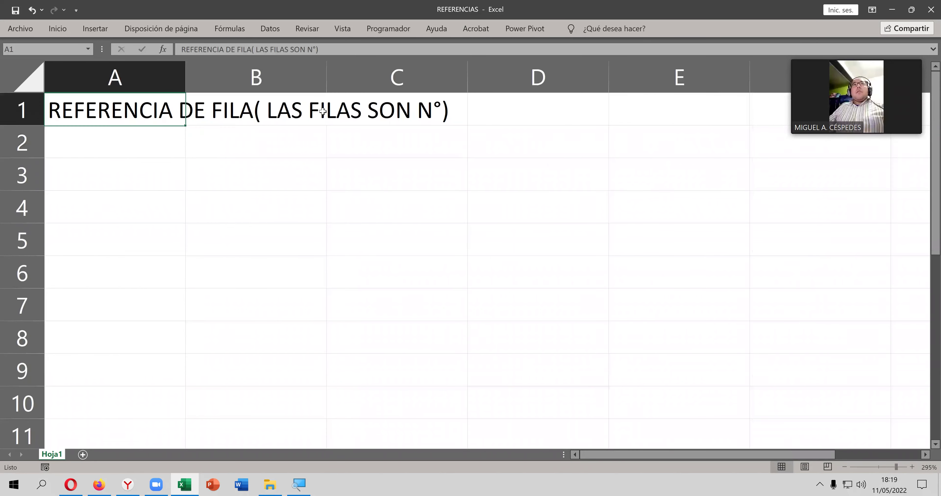
{"action": "right_click", "coordinate": [350, 112]}
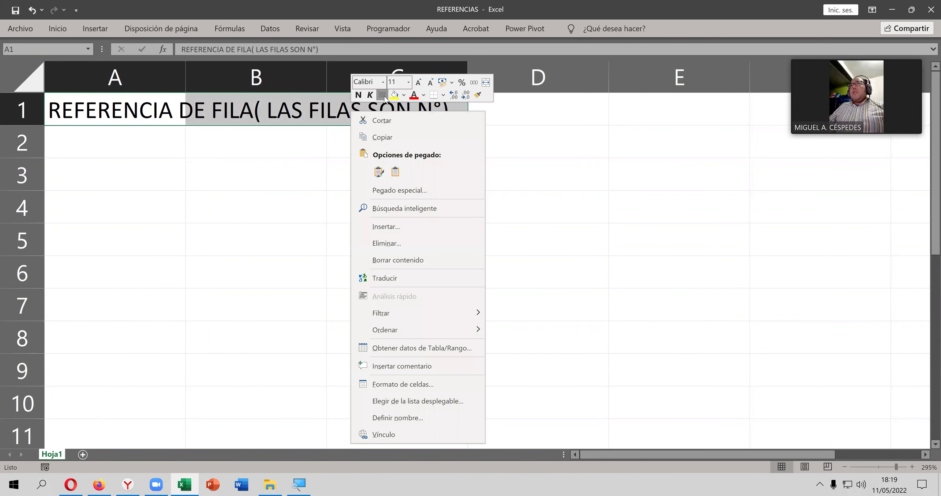
{"action": "left_click", "coordinate": [443, 95]}
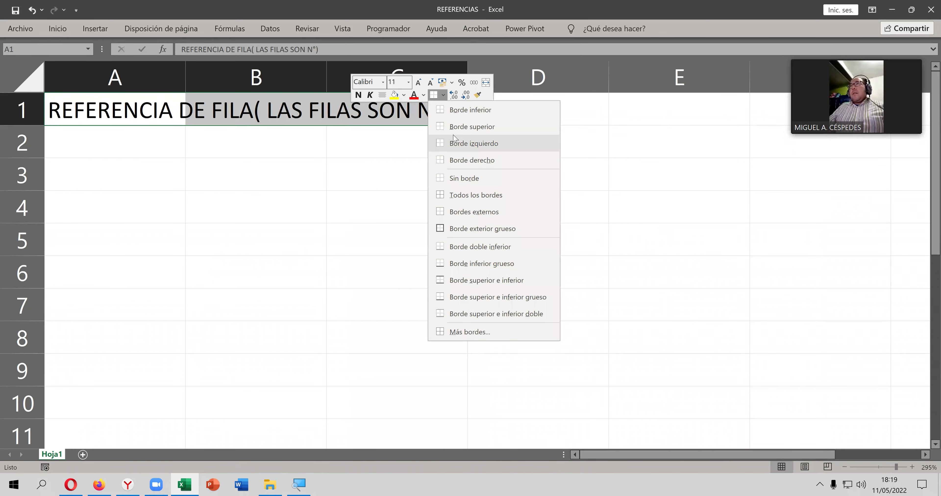
{"action": "left_click", "coordinate": [466, 121]}
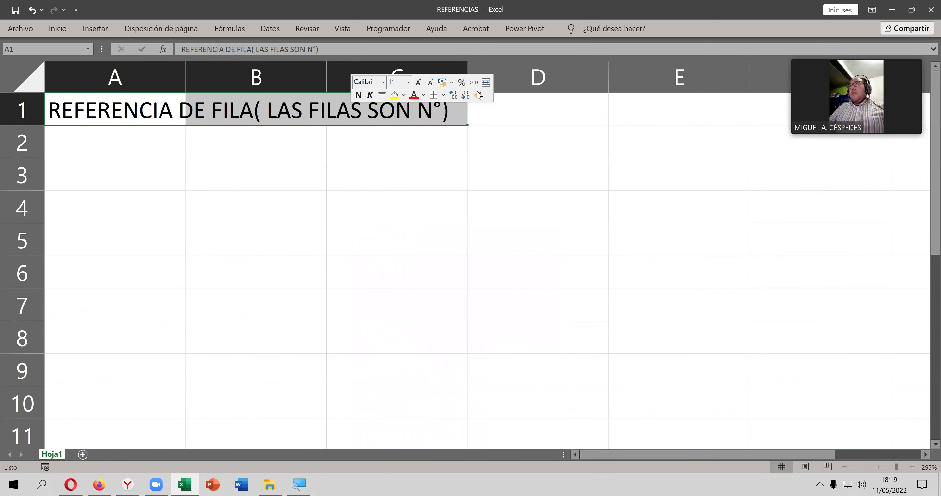
{"action": "left_click", "coordinate": [486, 82]}
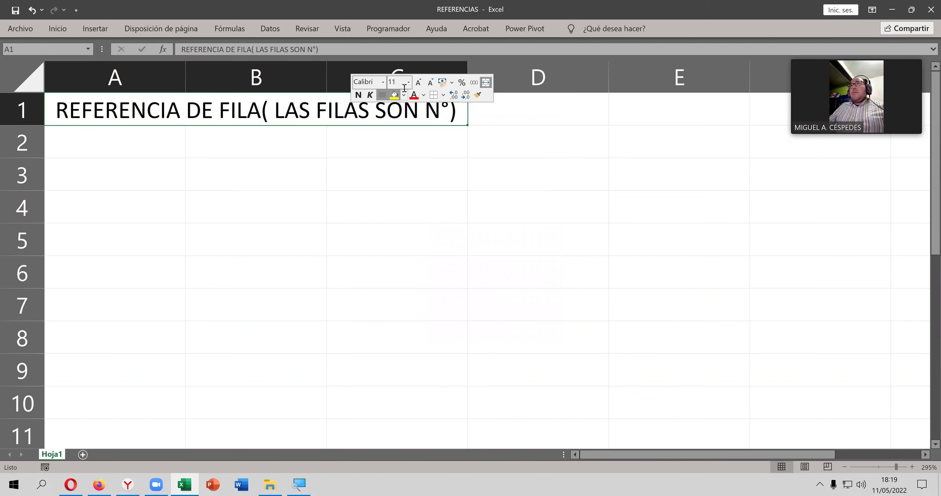
{"action": "left_click", "coordinate": [419, 83]}
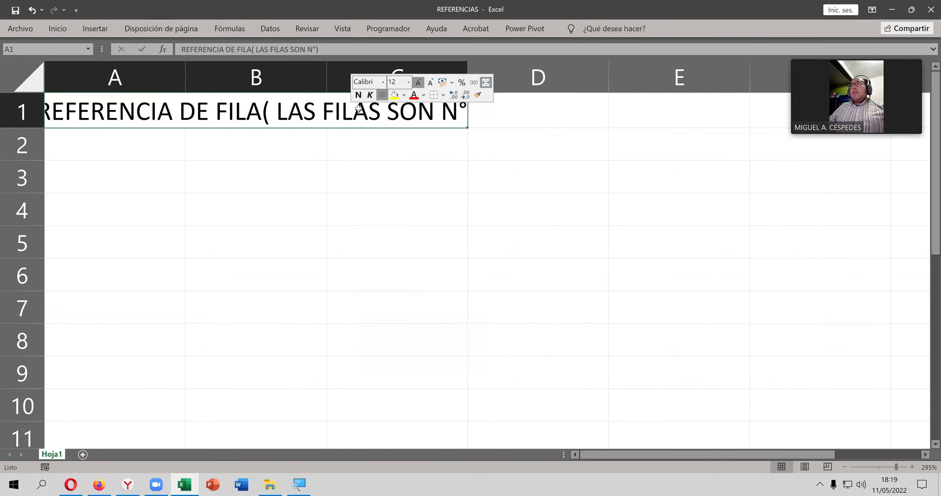
{"action": "left_click", "coordinate": [404, 96]}
{"action": "left_click", "coordinate": [433, 137]}
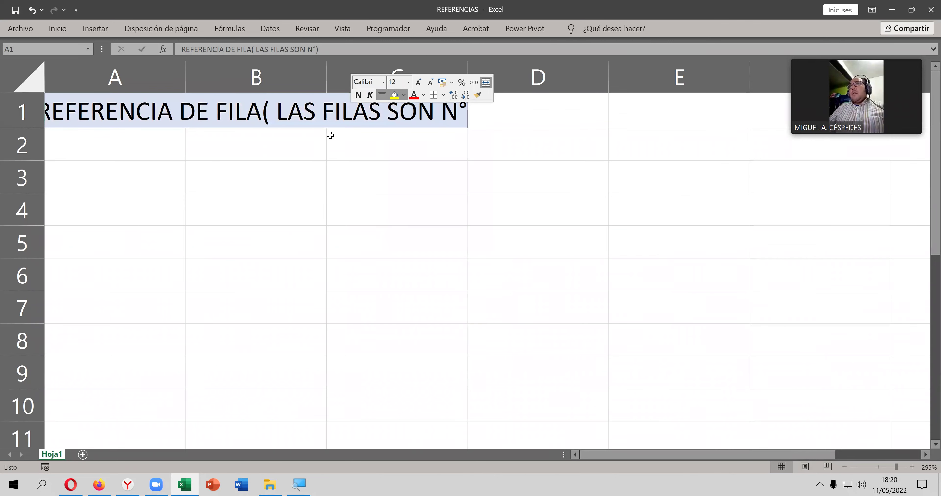
{"action": "left_click", "coordinate": [329, 135]}
Step: Re-merge and center the heading across A1:D1 instead
{"action": "mouse_move", "coordinate": [131, 103]}
{"action": "left_mouse_down"}
{"action": "mouse_move", "coordinate": [410, 126]}
{"action": "mouse_move", "coordinate": [586, 126]}
{"action": "left_mouse_up"}
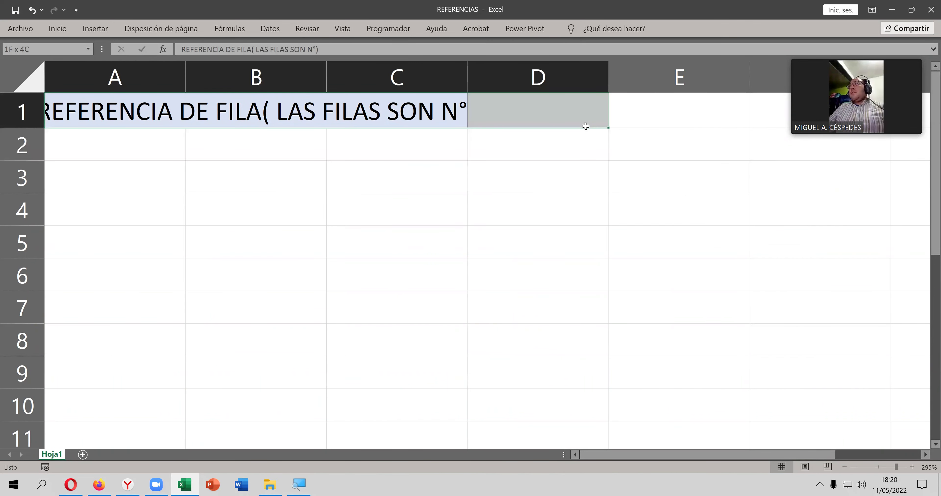
{"action": "right_click", "coordinate": [560, 118]}
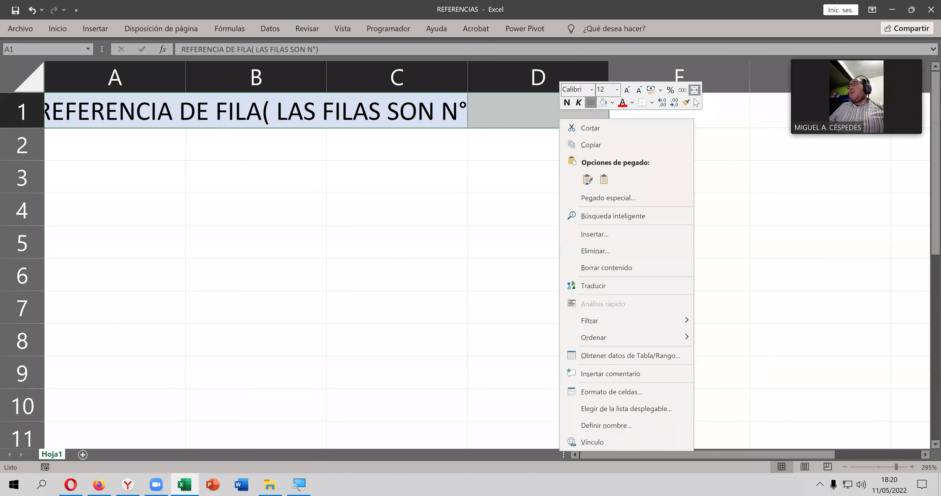
{"action": "left_click", "coordinate": [694, 90]}
{"action": "left_click", "coordinate": [694, 90]}
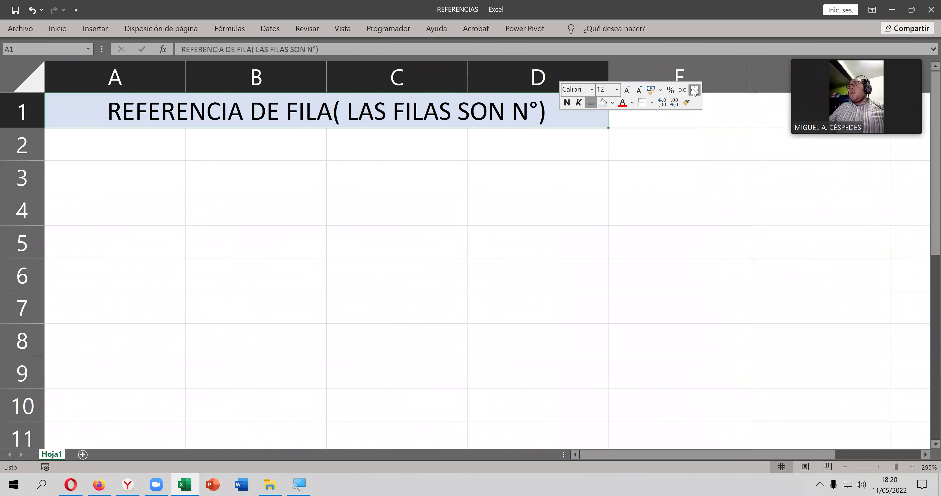
Step: Adjust the title's font size until it fits within A1:D1
{"action": "left_click", "coordinate": [304, 140]}
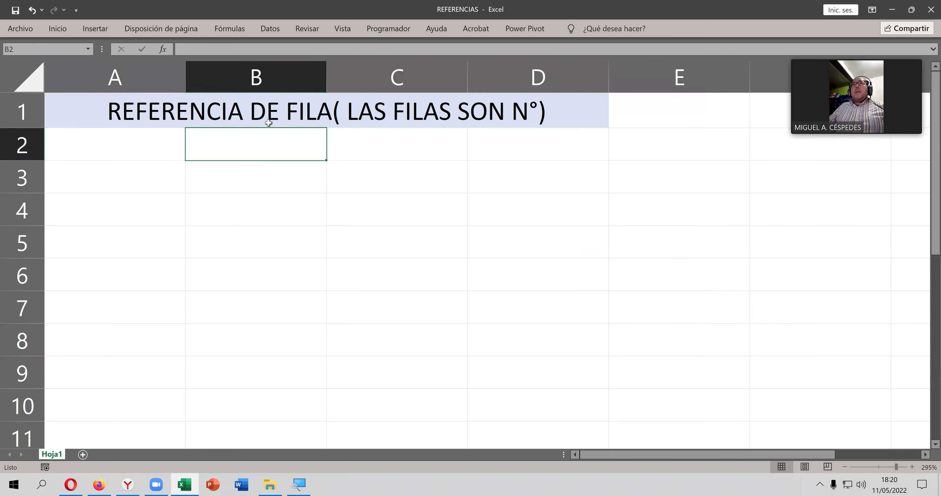
{"action": "left_click", "coordinate": [225, 108]}
{"action": "right_click", "coordinate": [273, 121]}
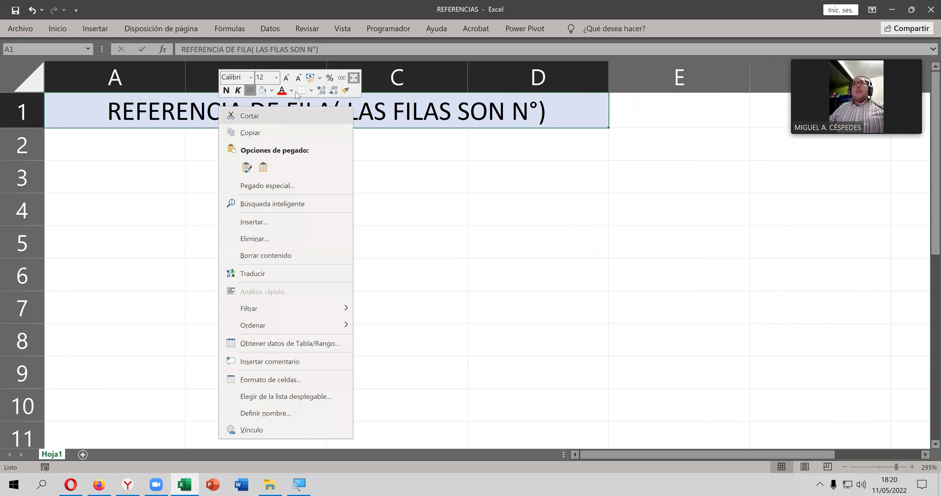
{"action": "left_click", "coordinate": [289, 79]}
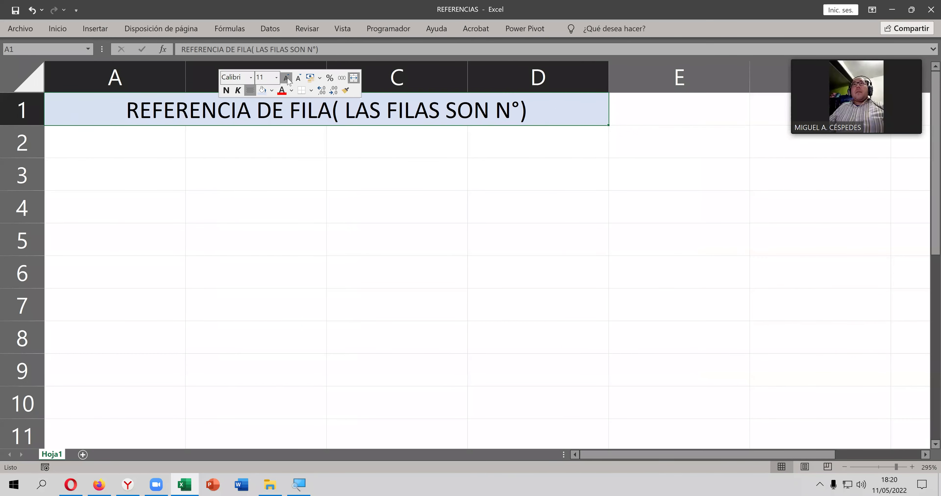
{"action": "left_click", "coordinate": [287, 78]}
{"action": "left_click", "coordinate": [287, 78]}
{"action": "left_click", "coordinate": [287, 78]}
{"action": "left_click", "coordinate": [287, 78]}
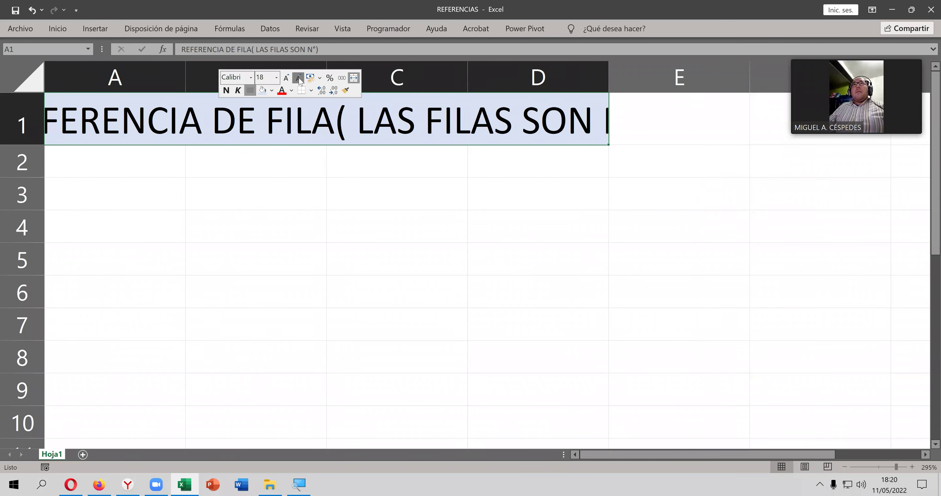
{"action": "left_click", "coordinate": [298, 78]}
{"action": "left_click", "coordinate": [298, 79]}
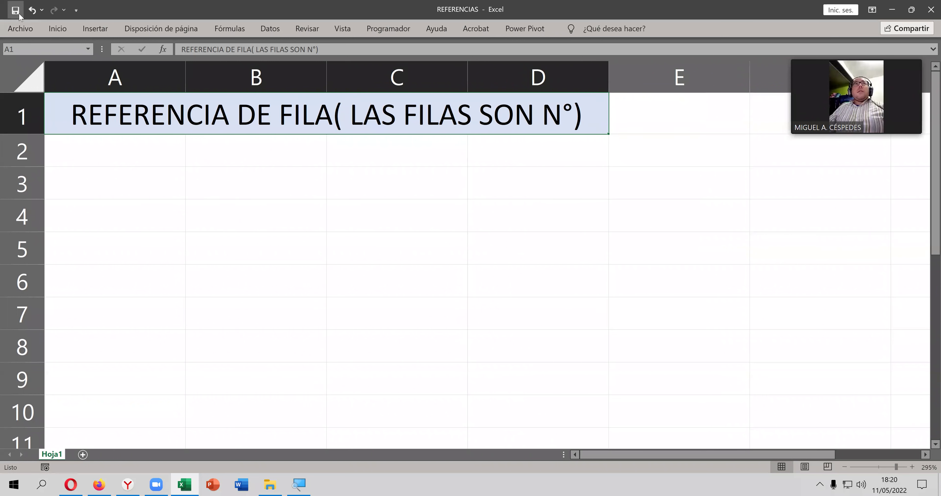
{"action": "left_click", "coordinate": [146, 184]}
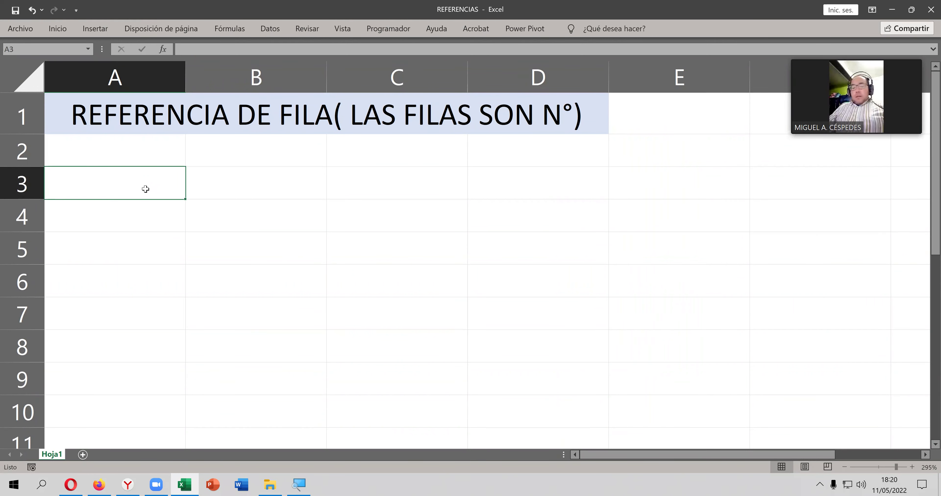
Step: Enter MESES, ENERO, FEBRERO and MARZO across A3:D3
{"action": "type", "text": "MESES"}
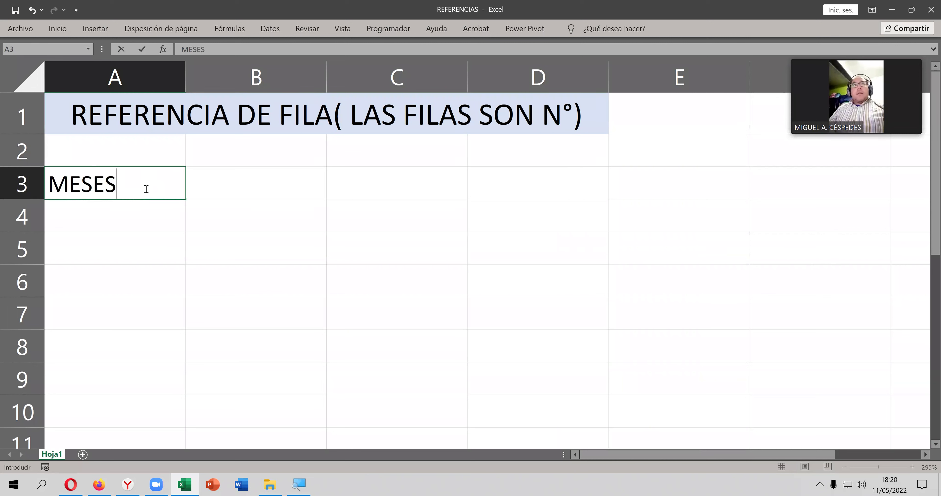
{"action": "key", "text": "Tab"}
{"action": "type", "text": "E"}
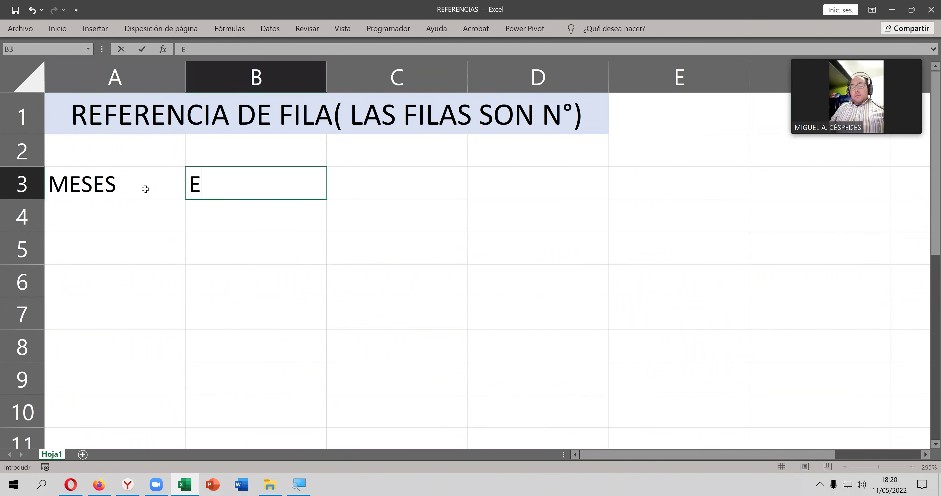
{"action": "type", "text": "NERO"}
{"action": "key", "text": "Tab"}
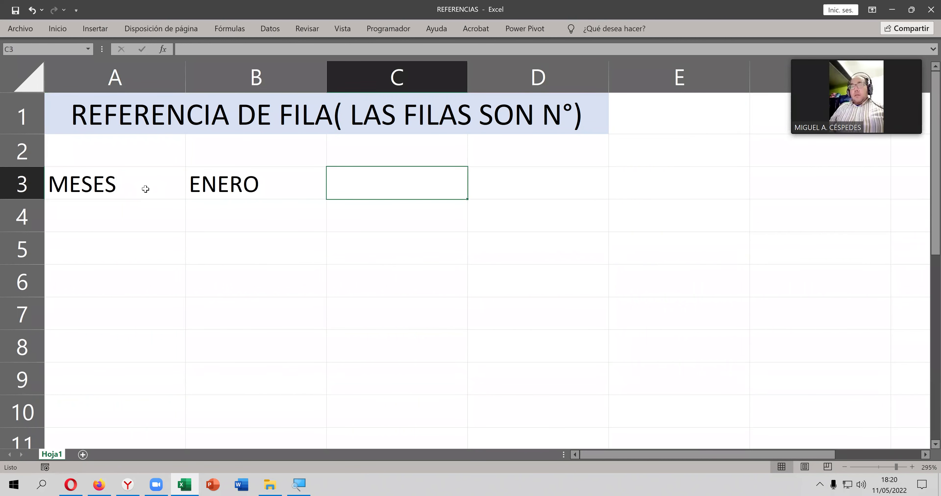
{"action": "type", "text": "FEBRE"}
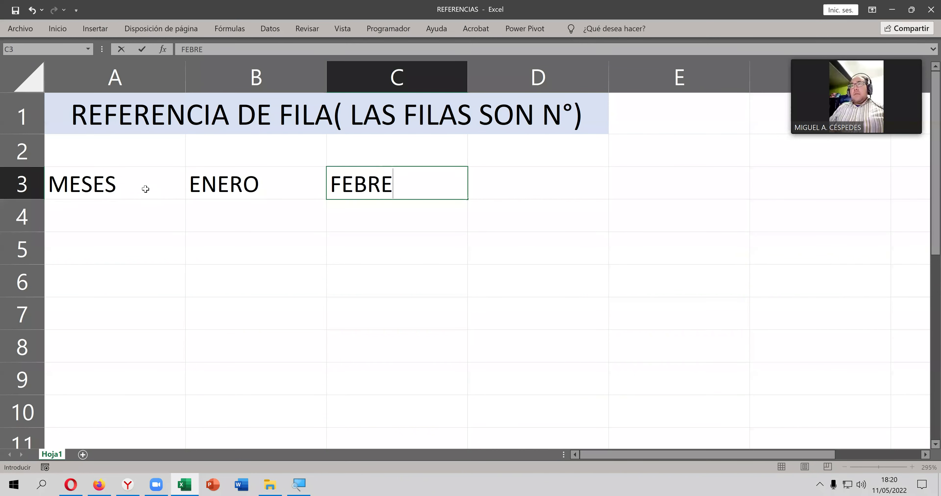
{"action": "type", "text": "RO"}
{"action": "key", "text": "Tab"}
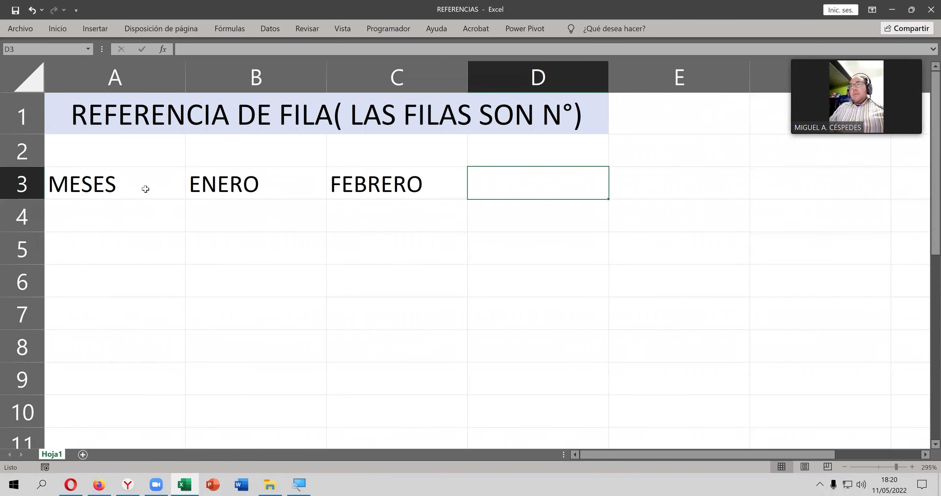
{"action": "type", "text": "MARZO"}
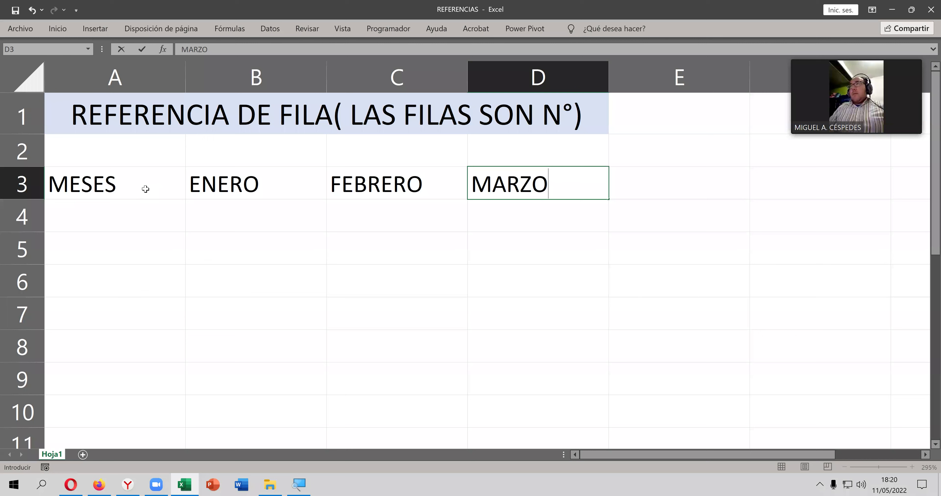
{"action": "key", "text": "Return"}
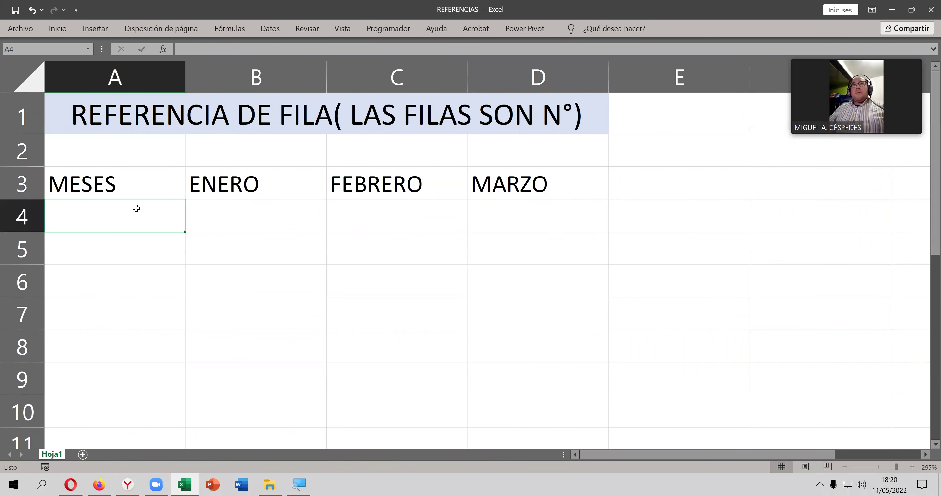
Step: Enter CANTIDAD, 100, 120 and 140 across A4:D4
{"action": "type", "text": "CANTT"}
{"action": "key", "text": "BackSpace"}
{"action": "type", "text": "I"}
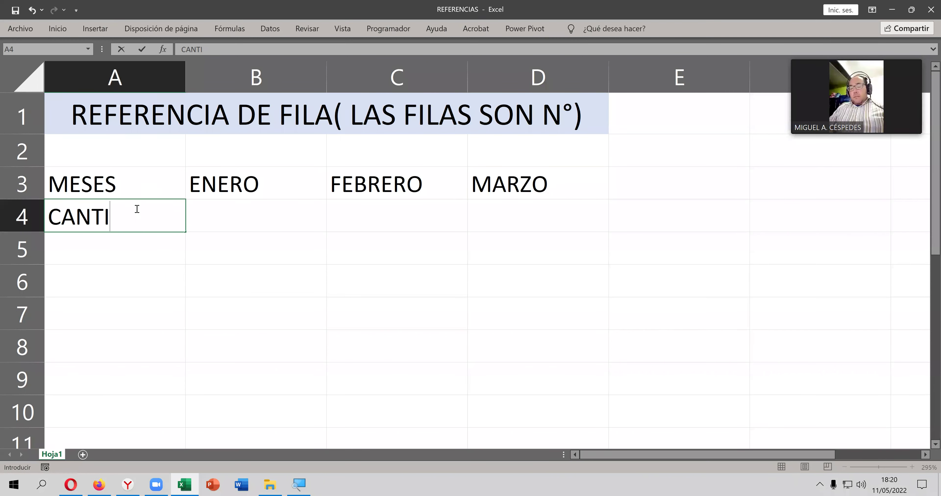
{"action": "type", "text": "DAD"}
{"action": "key", "text": "Tab"}
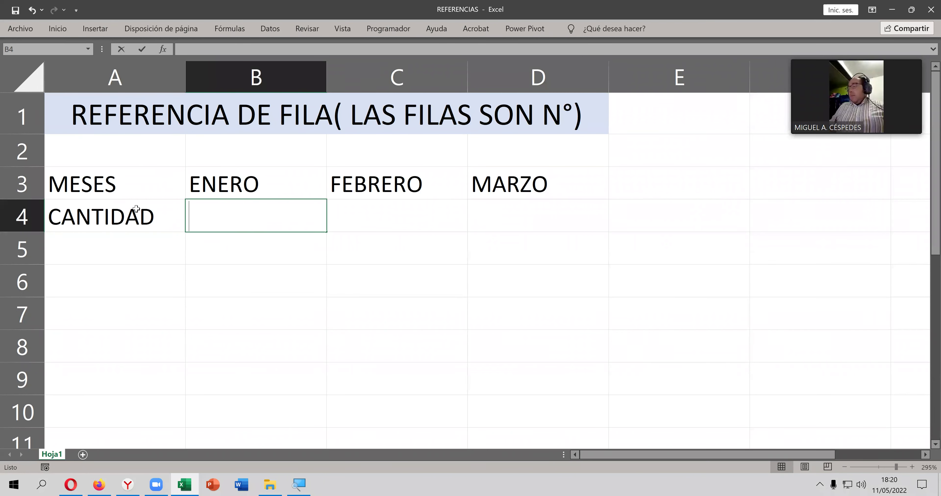
{"action": "type", "text": "100"}
{"action": "key", "text": "Tab"}
{"action": "type", "text": "10"}
{"action": "key", "text": "BackSpace"}
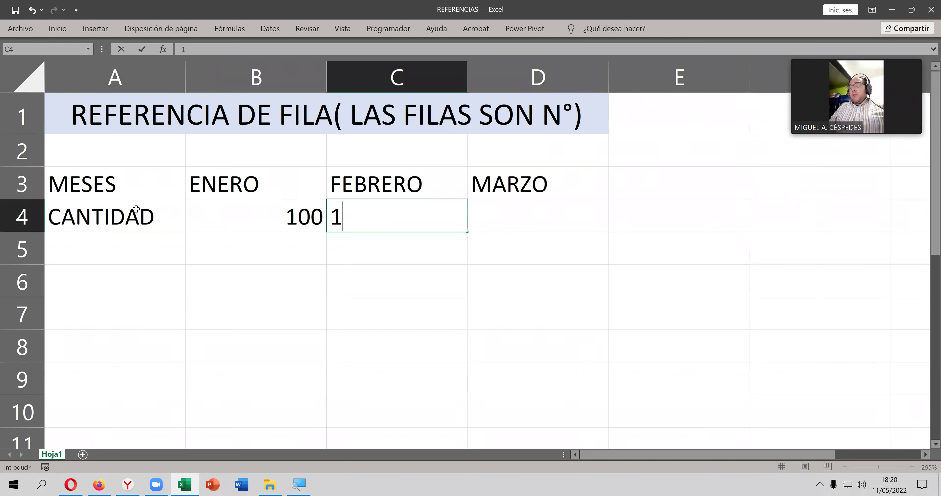
{"action": "type", "text": "20"}
{"action": "key", "text": "Tab"}
{"action": "type", "text": "140"}
{"action": "key", "text": "Return"}
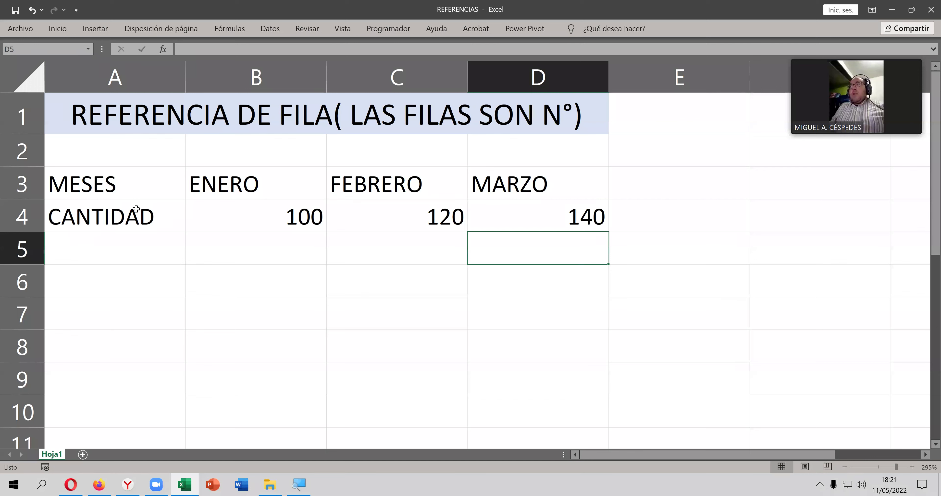
{"action": "left_click_drag", "start_coordinate": [97, 187], "coordinate": [520, 217]}
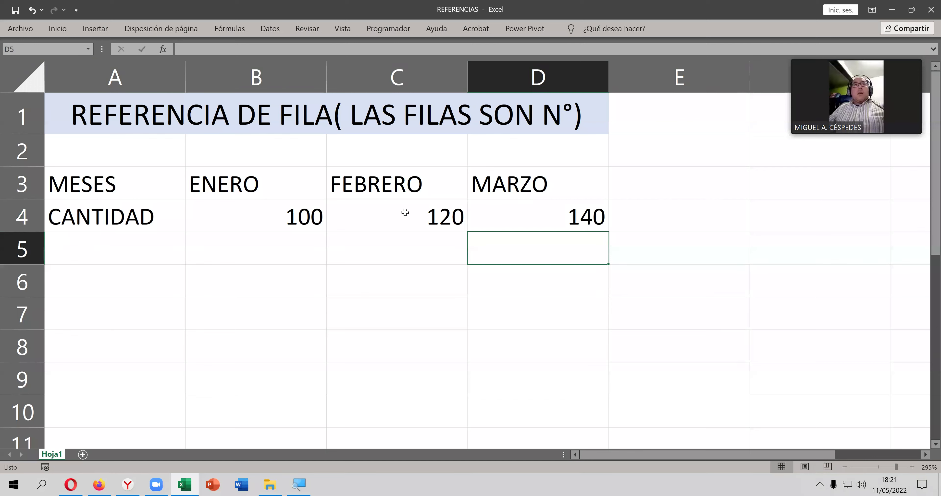
{"action": "right_click", "coordinate": [521, 217]}
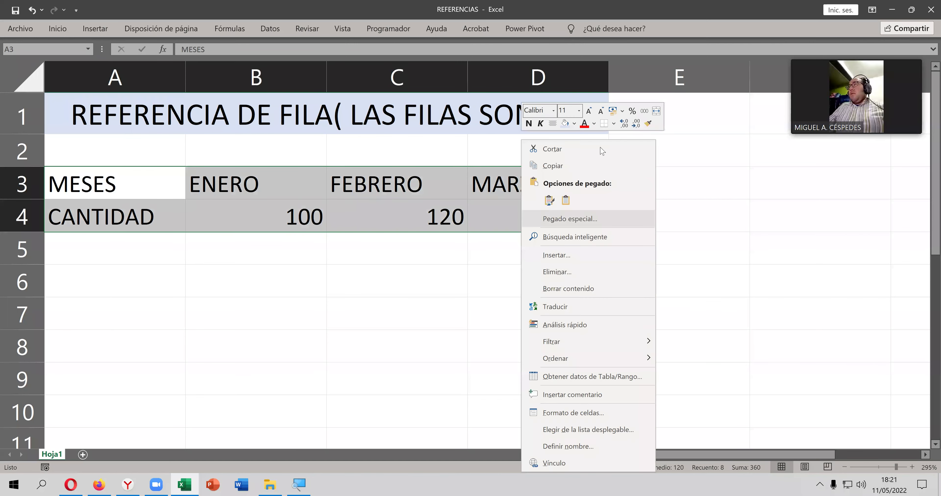
Step: Give A3:D4 all borders and center the A3:D3 headers with a light gold fill
{"action": "left_click", "coordinate": [614, 123]}
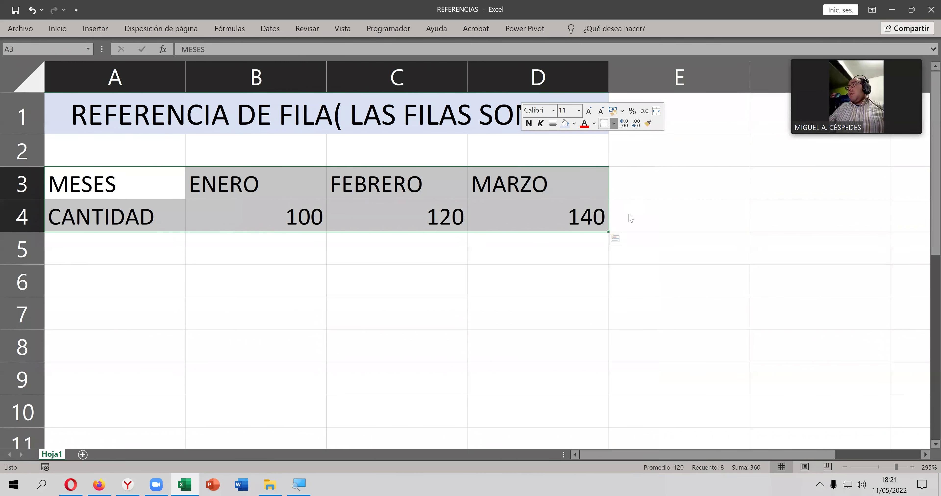
{"action": "left_click", "coordinate": [628, 223]}
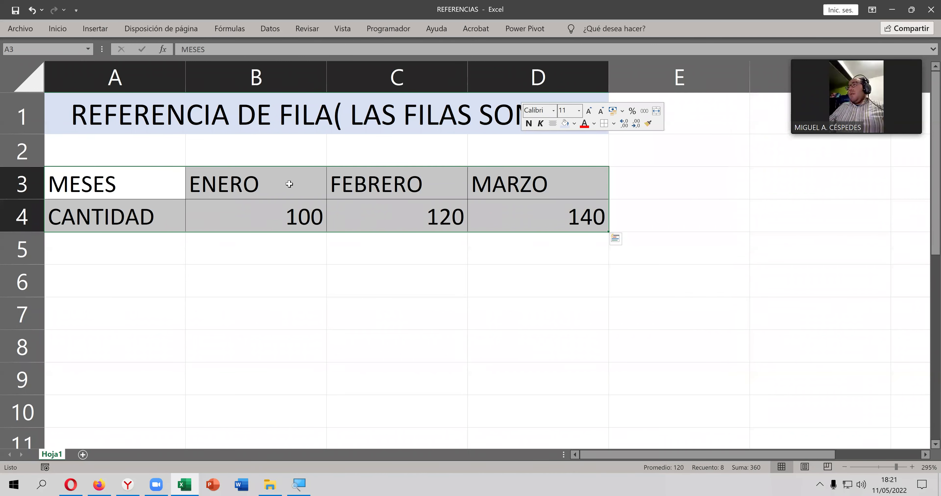
{"action": "left_click_drag", "start_coordinate": [517, 184], "coordinate": [147, 179]}
{"action": "right_click", "coordinate": [147, 179]}
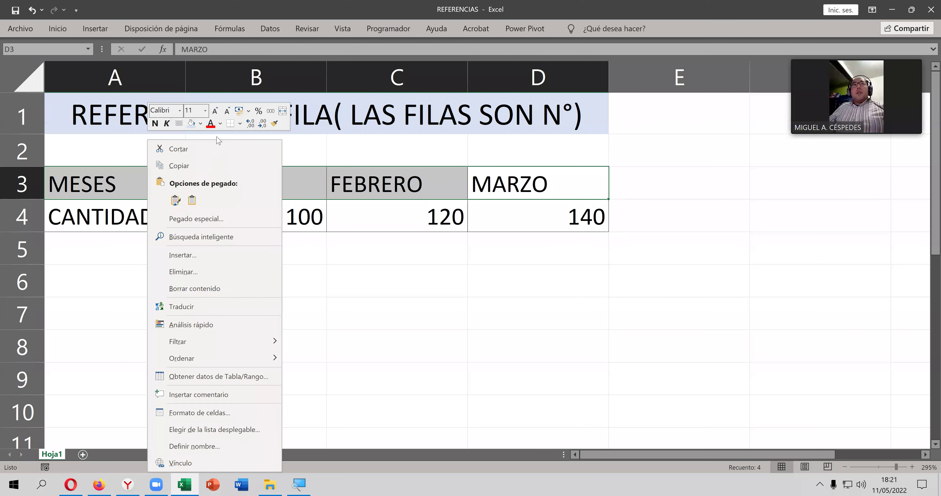
{"action": "left_click", "coordinate": [179, 124]}
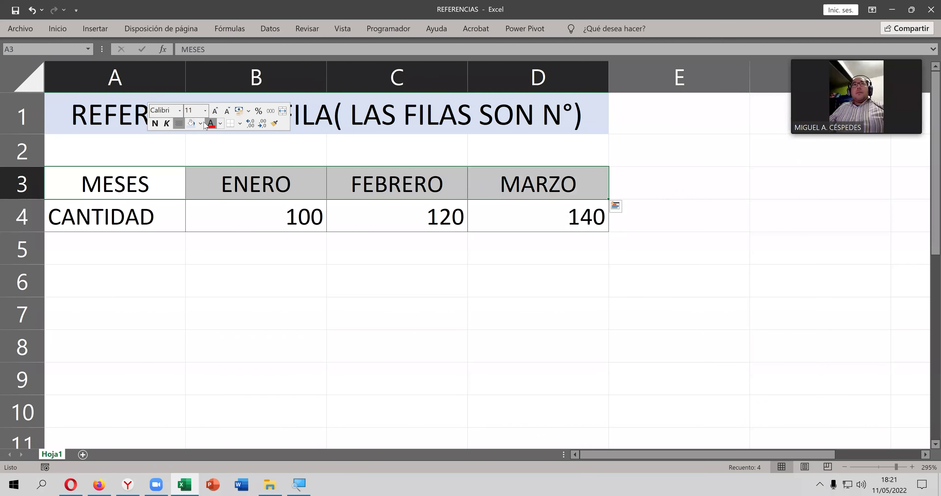
{"action": "left_click", "coordinate": [200, 123]}
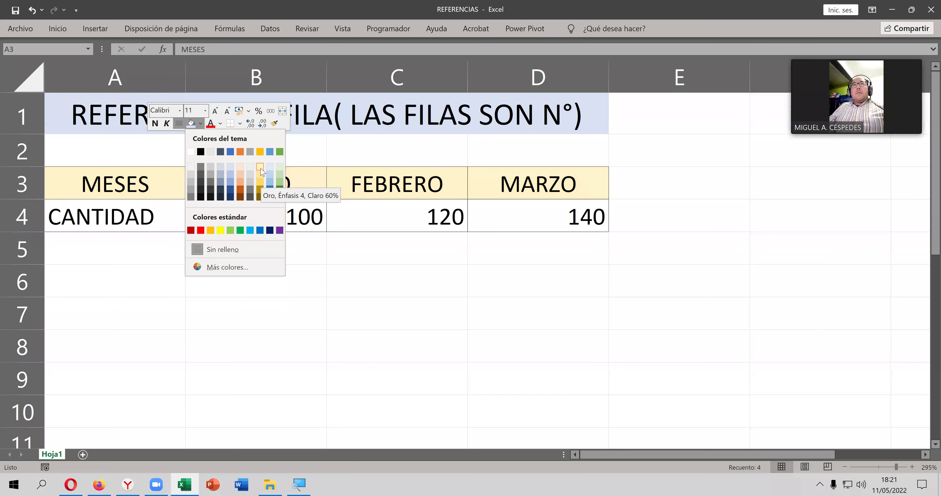
{"action": "left_click", "coordinate": [261, 178]}
{"action": "left_click", "coordinate": [251, 255]}
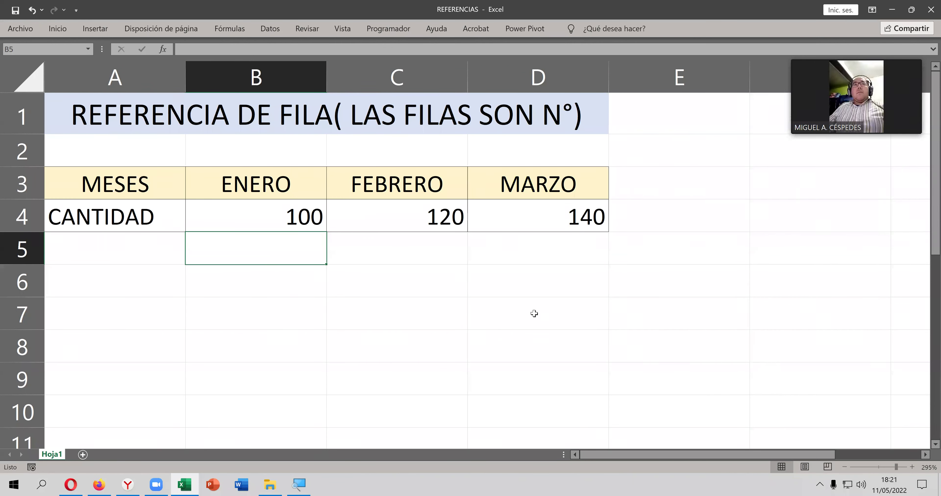
Step: Put the label % in cell A5
{"action": "left_click", "coordinate": [163, 319]}
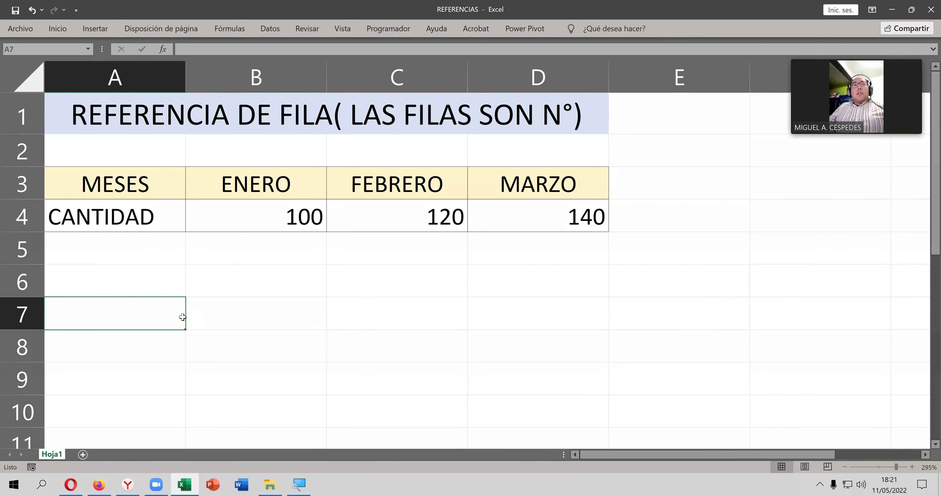
{"action": "left_click", "coordinate": [176, 290]}
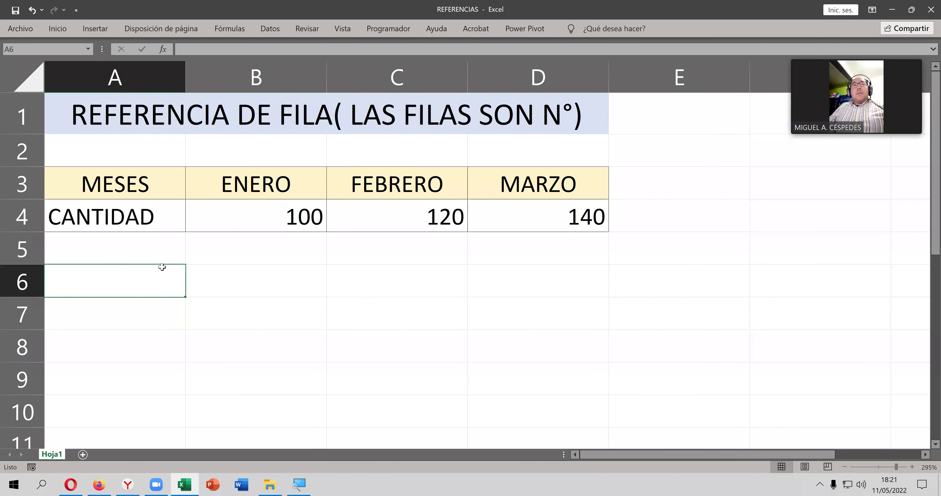
{"action": "left_click", "coordinate": [161, 260]}
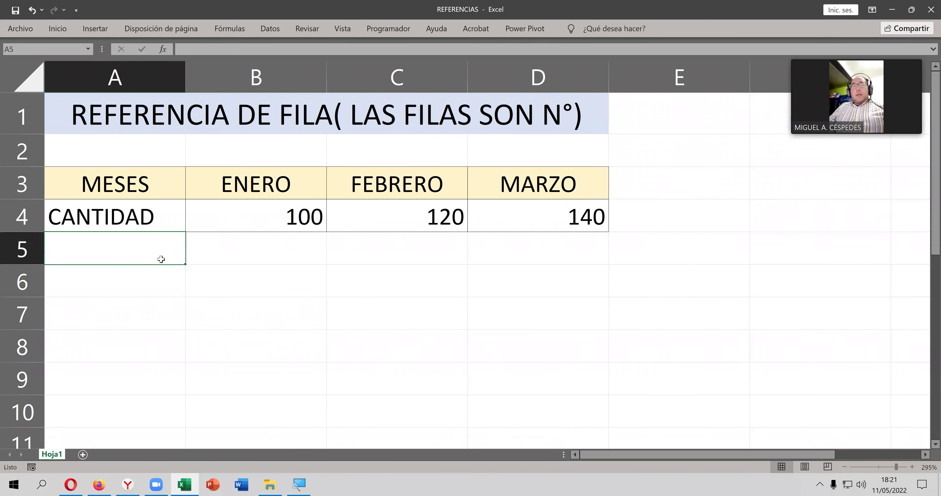
{"action": "type", "text": "%"}
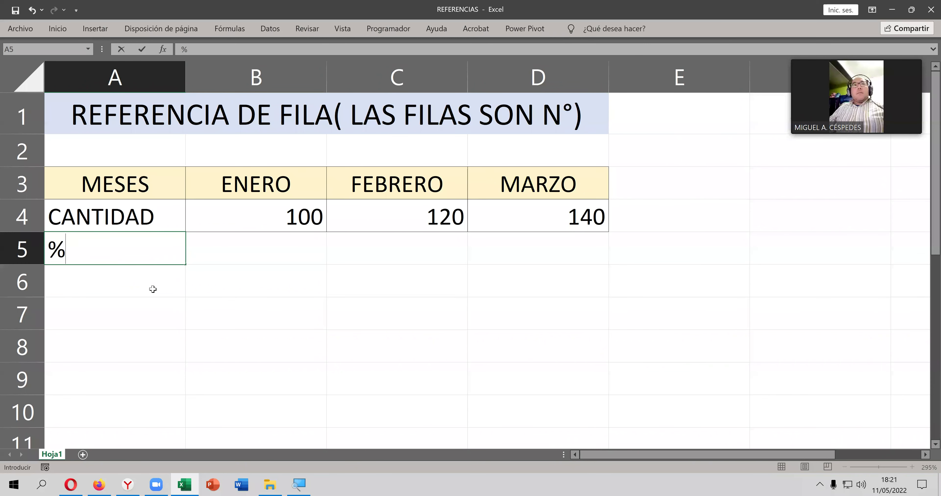
{"action": "left_click", "coordinate": [153, 289]}
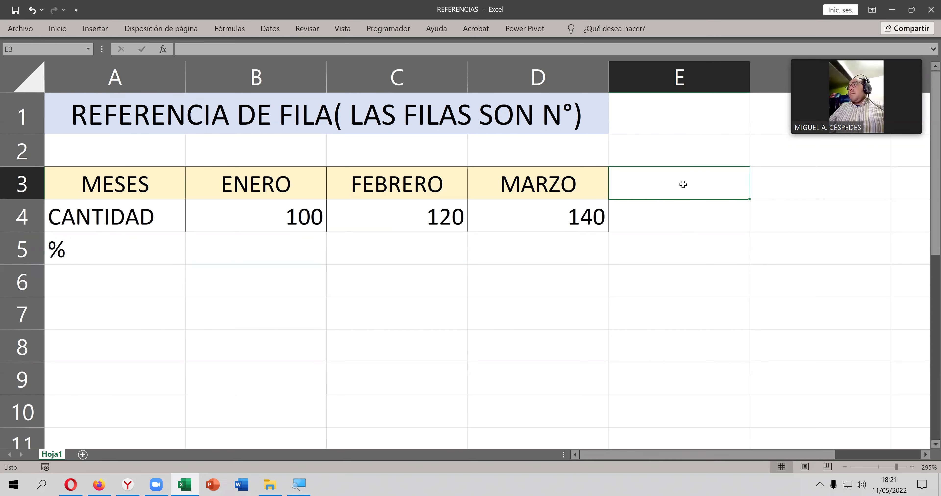
Step: Enter the TOTAL heading in cell E3
{"action": "type", "text": "TOTAL"}
{"action": "key", "text": "Return"}
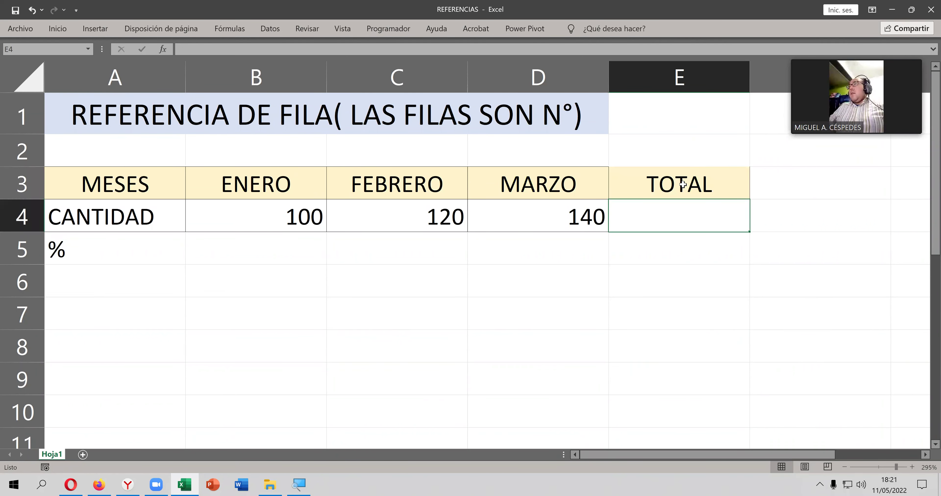
{"action": "left_click", "coordinate": [682, 184]}
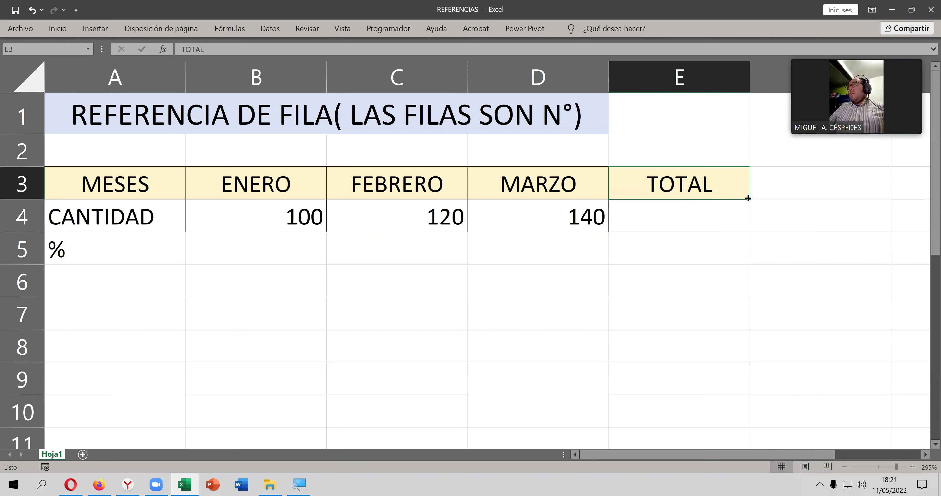
Step: Add borders to the TOTAL column cells E3:E5
{"action": "left_click", "coordinate": [728, 218]}
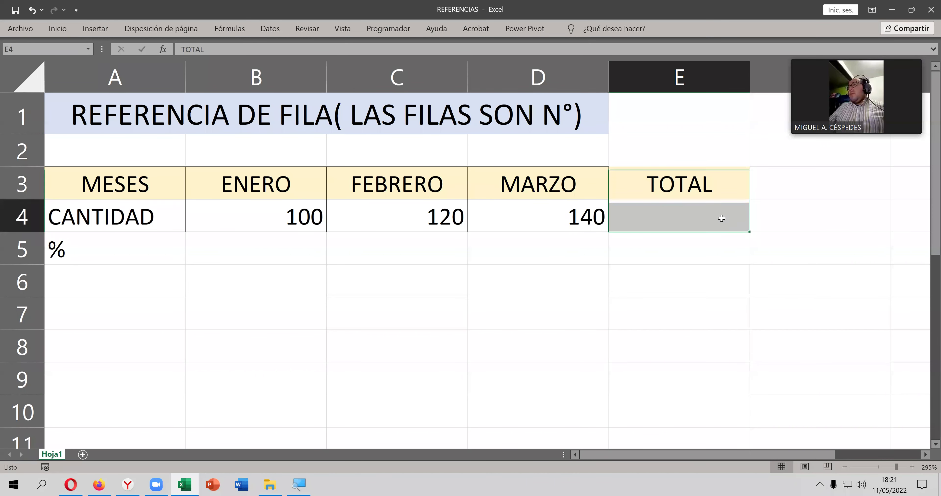
{"action": "left_click_drag", "start_coordinate": [714, 187], "coordinate": [711, 251]}
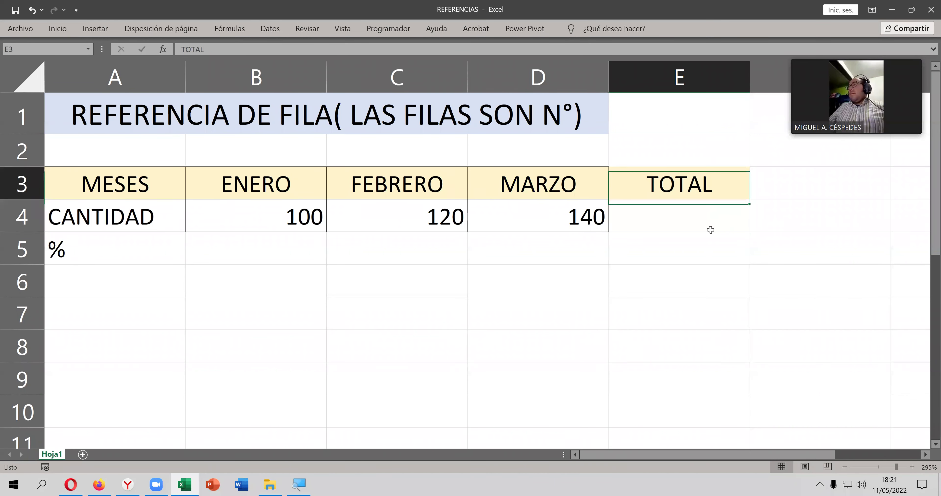
{"action": "right_click", "coordinate": [711, 252]}
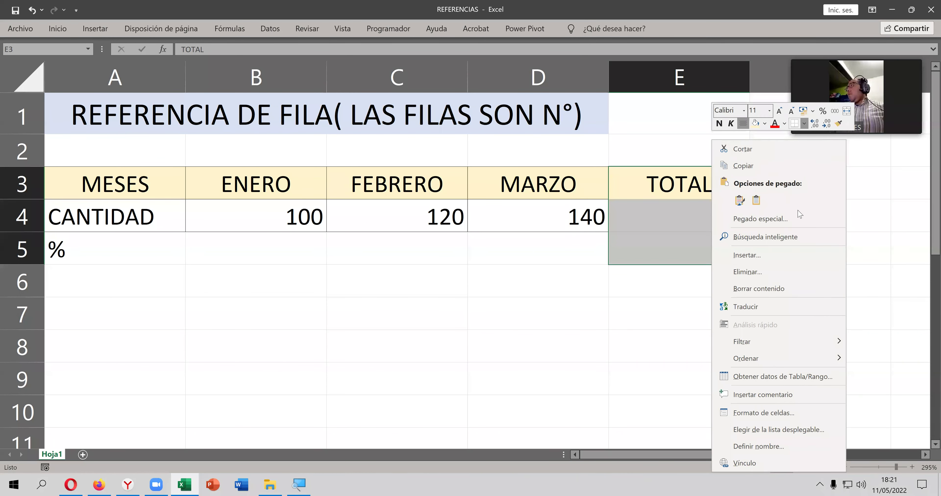
{"action": "left_click", "coordinate": [690, 248]}
{"action": "left_click", "coordinate": [690, 249]}
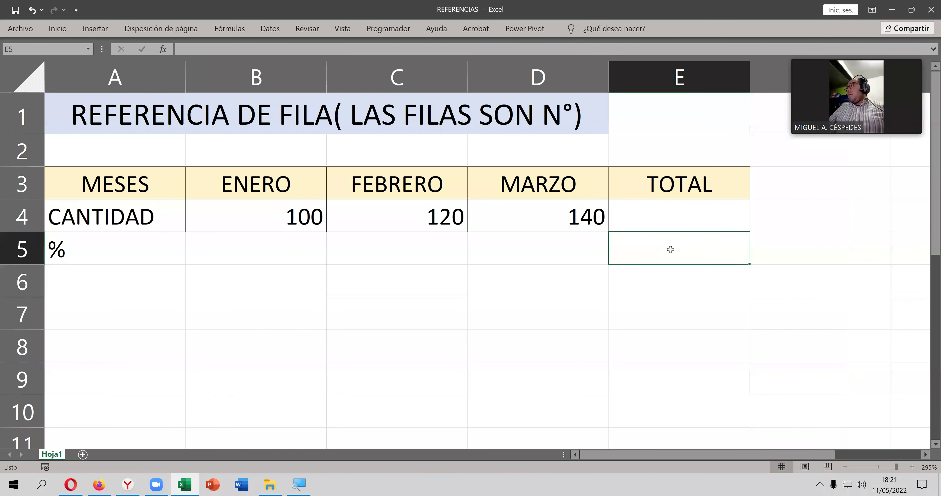
Step: Give the % row cells A5:D5 all borders, then select the full A3:E5 table
{"action": "left_click_drag", "start_coordinate": [160, 251], "coordinate": [505, 250]}
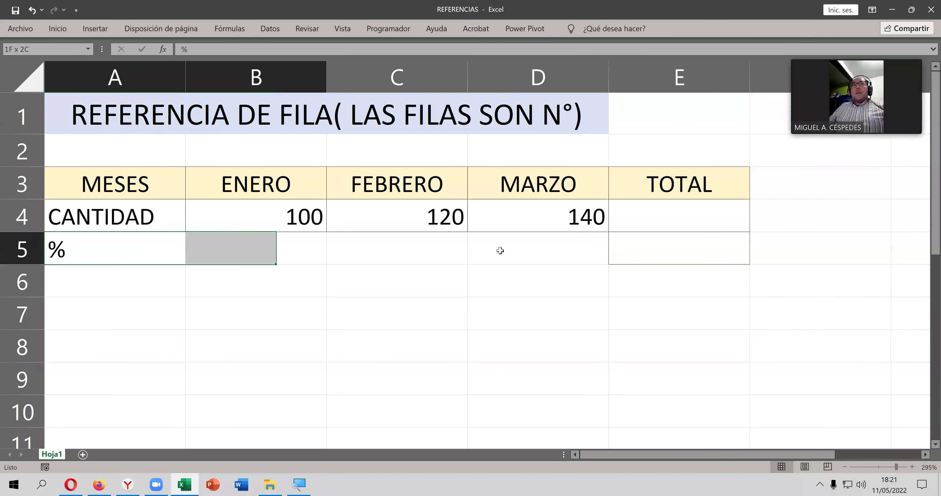
{"action": "right_click", "coordinate": [506, 250]}
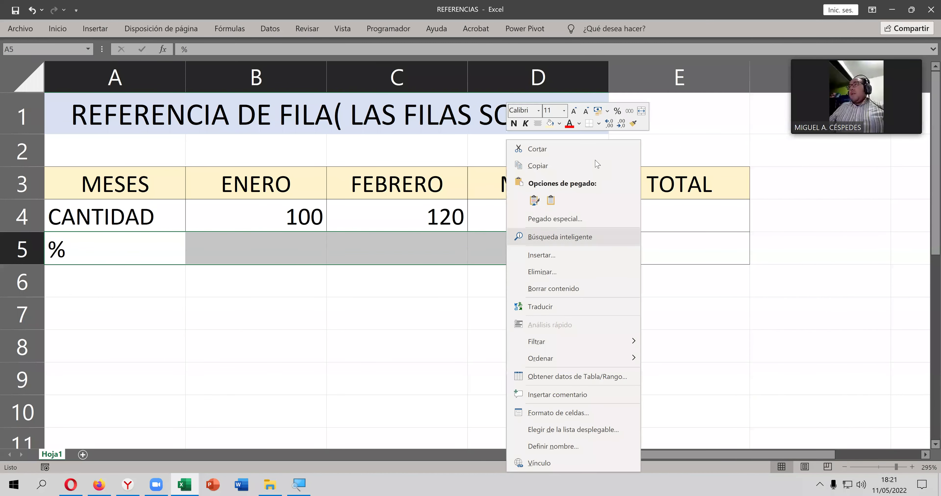
{"action": "left_click", "coordinate": [600, 124]}
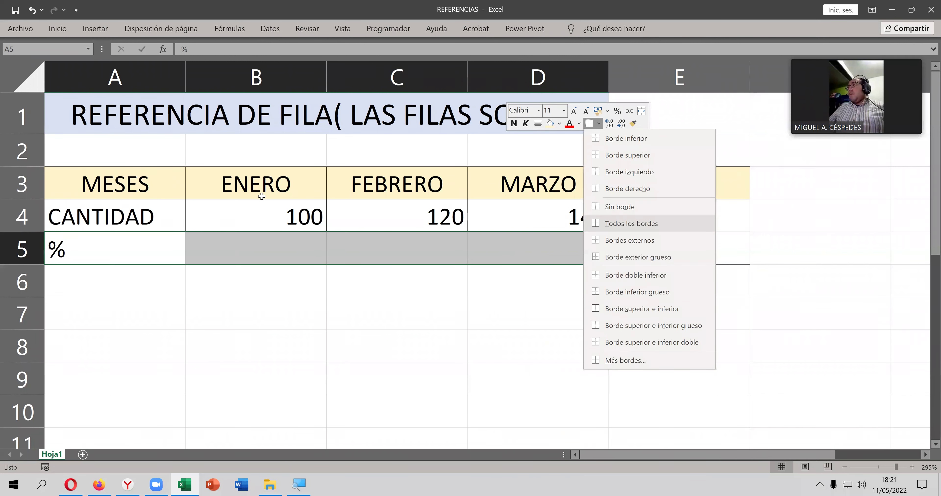
{"action": "left_click", "coordinate": [632, 223]}
{"action": "left_click_drag", "start_coordinate": [155, 182], "coordinate": [736, 259]}
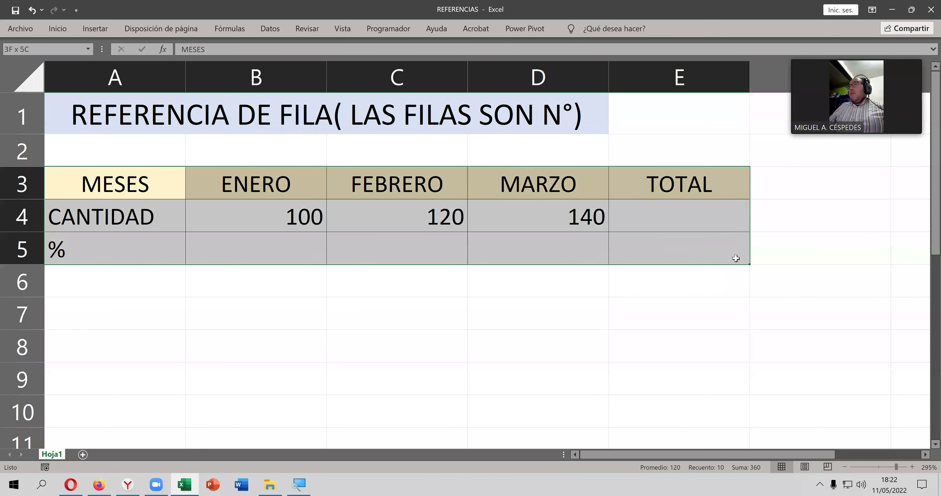
{"action": "right_click", "coordinate": [518, 215]}
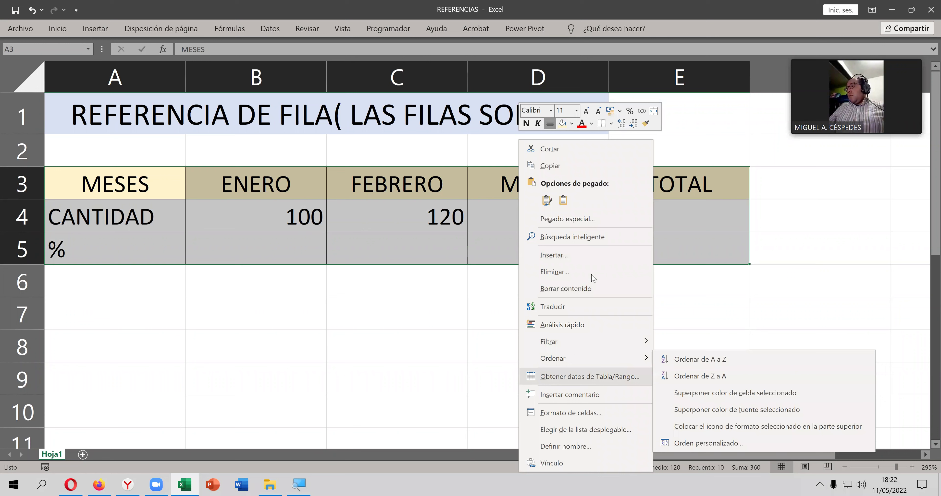
Step: Apply dashed dark green outline and inside borders to the A3:E5 table
{"action": "left_click", "coordinate": [611, 125]}
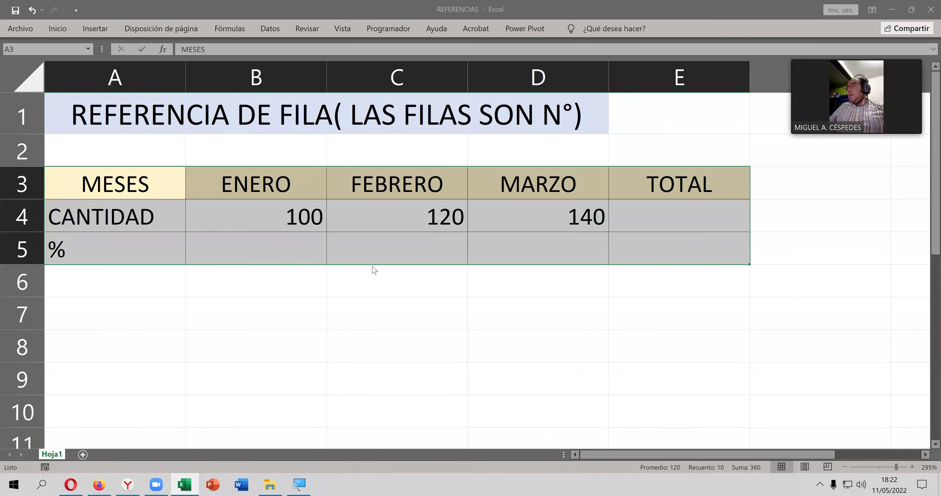
{"action": "left_click", "coordinate": [554, 234]}
{"action": "left_click", "coordinate": [568, 294]}
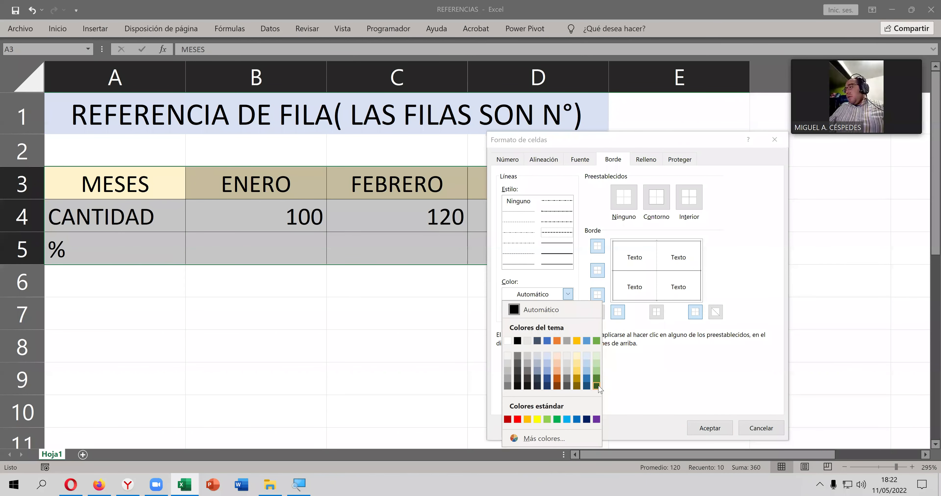
{"action": "left_click", "coordinate": [597, 386]}
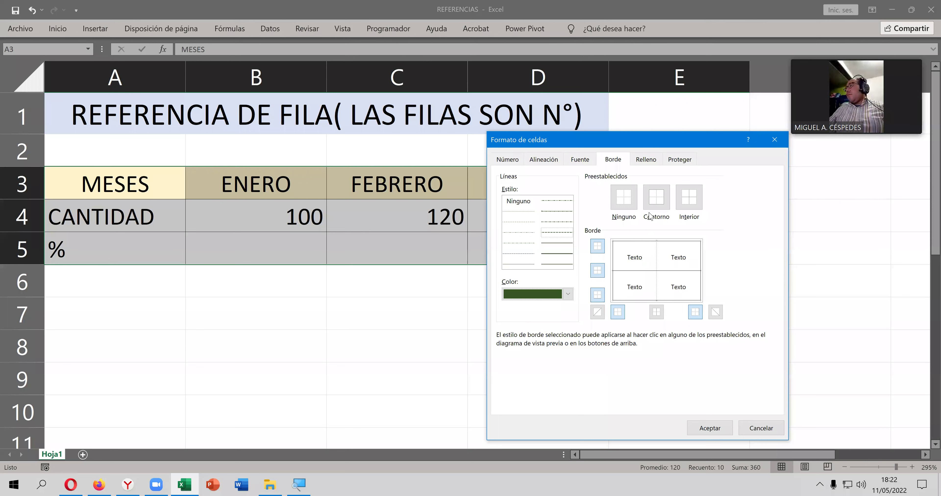
{"action": "left_click", "coordinate": [659, 204]}
{"action": "left_click", "coordinate": [686, 199]}
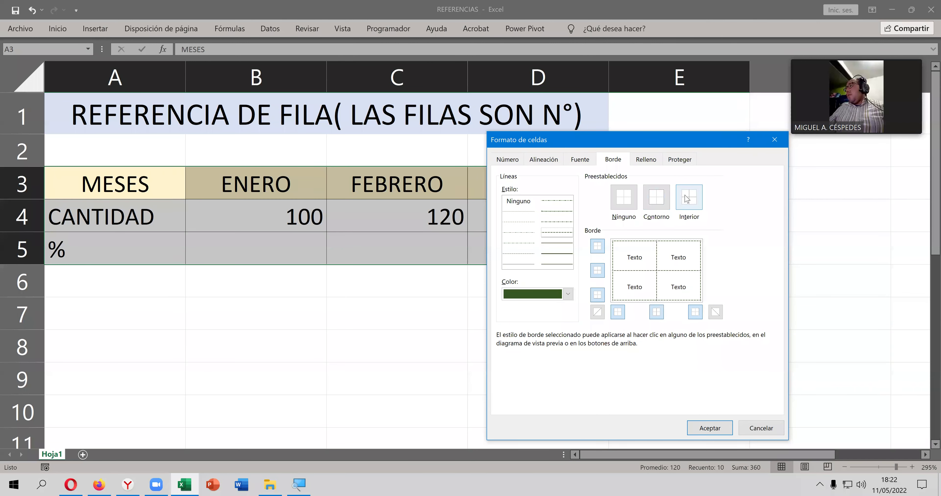
{"action": "left_click", "coordinate": [708, 428]}
{"action": "left_click", "coordinate": [595, 338]}
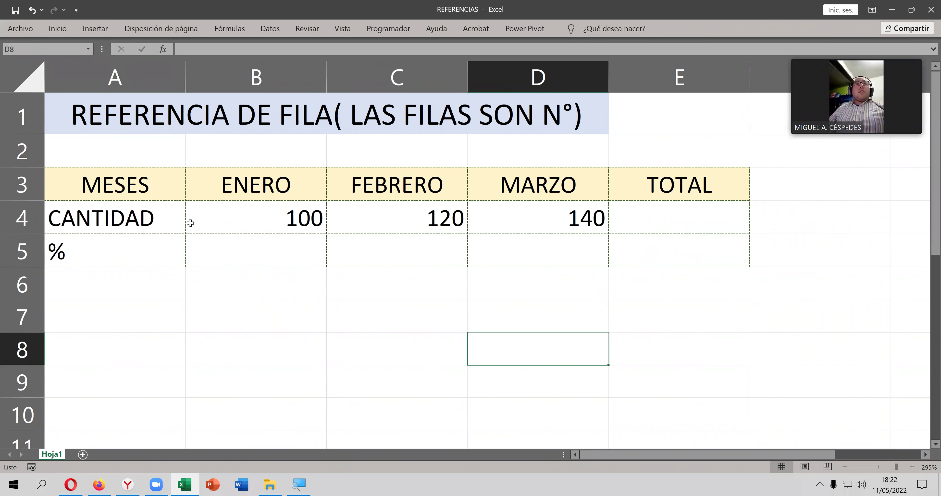
Step: Enter =SUMA(B4:D4) in E4, giving a TOTAL of 360
{"action": "left_click", "coordinate": [604, 324]}
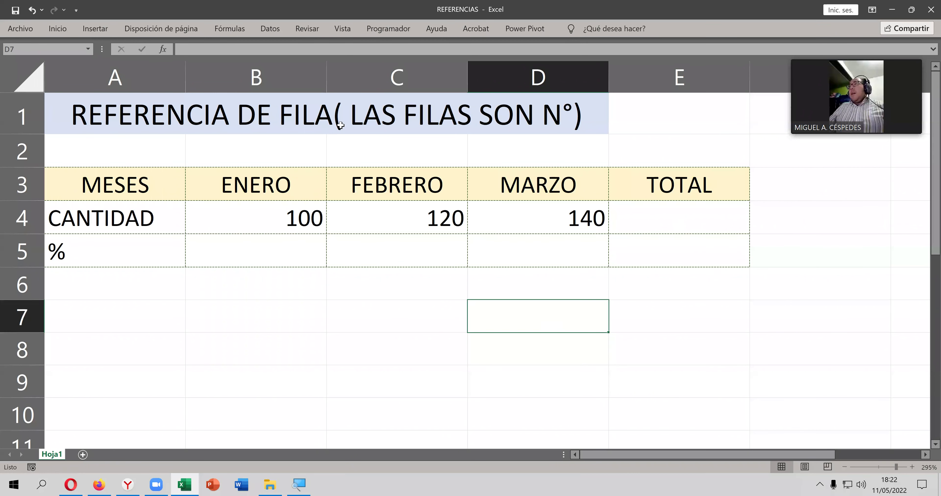
{"action": "left_click", "coordinate": [479, 115]}
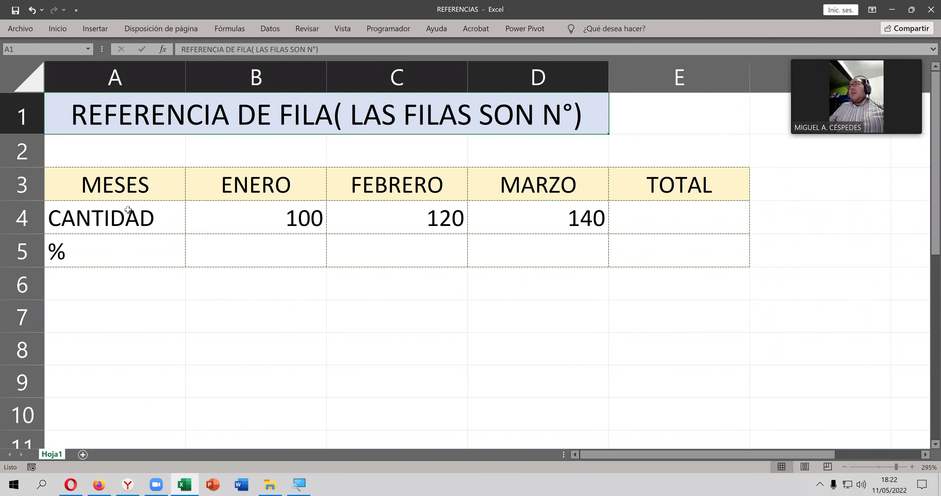
{"action": "left_click", "coordinate": [692, 217]}
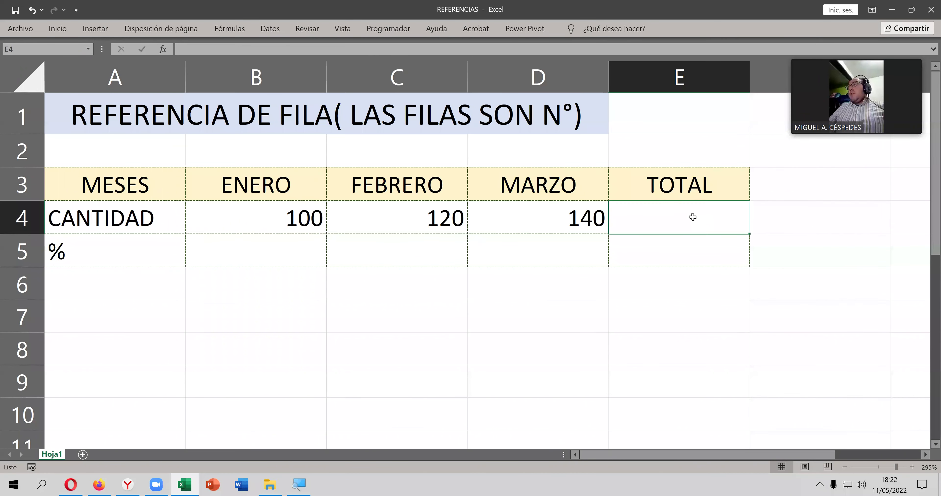
{"action": "type", "text": "=S"}
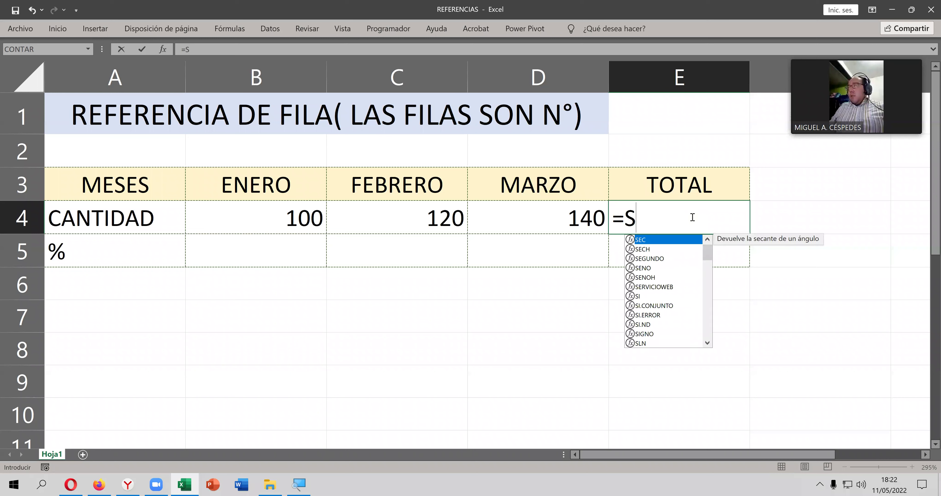
{"action": "type", "text": "UMA("}
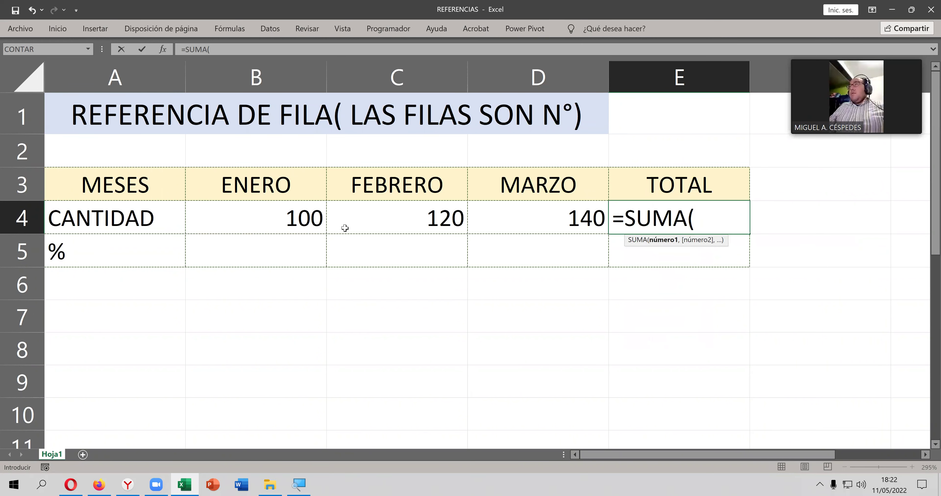
{"action": "left_click_drag", "start_coordinate": [281, 216], "coordinate": [519, 215]}
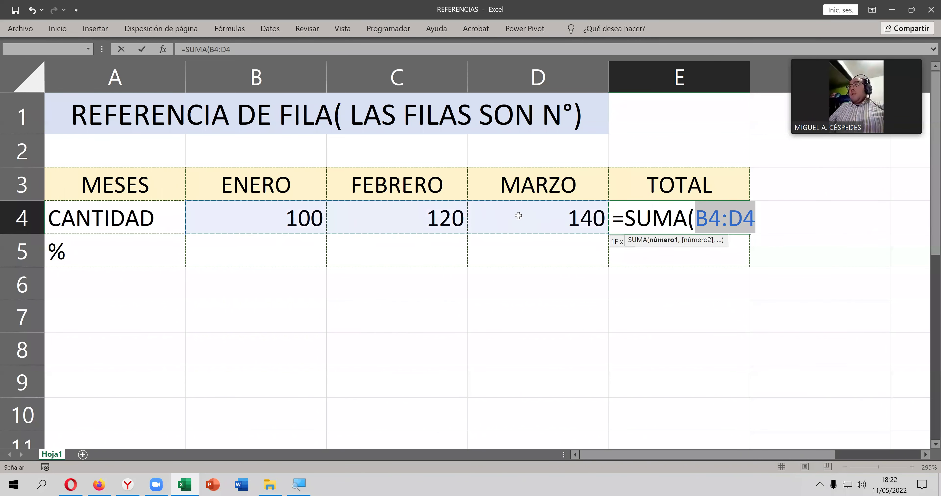
{"action": "key", "text": "Return"}
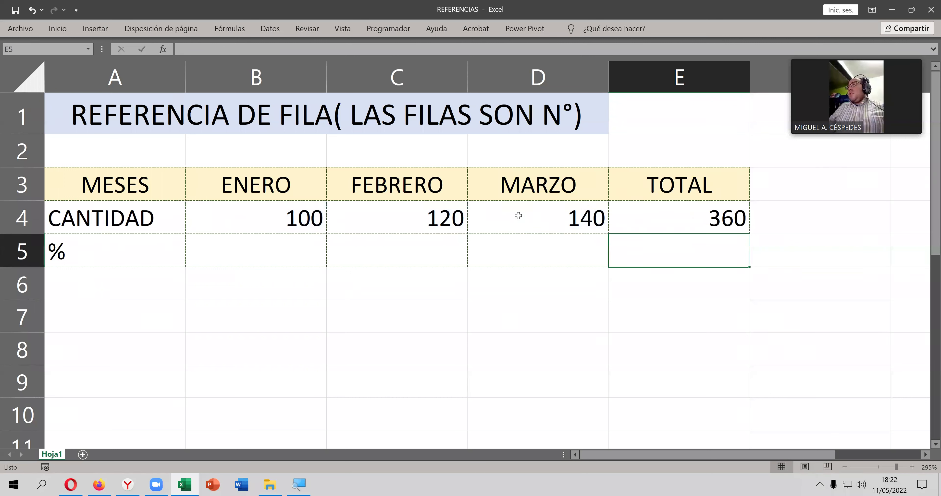
{"action": "left_click", "coordinate": [673, 223]}
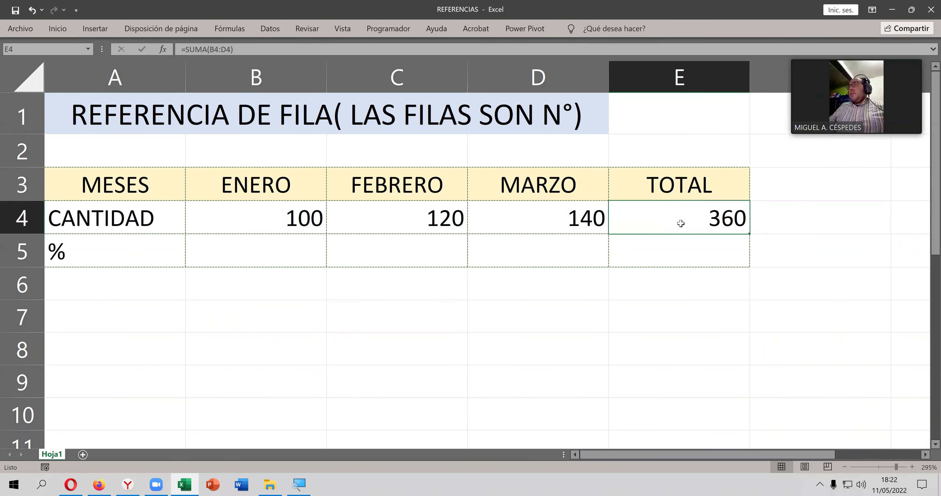
{"action": "left_click", "coordinate": [274, 260]}
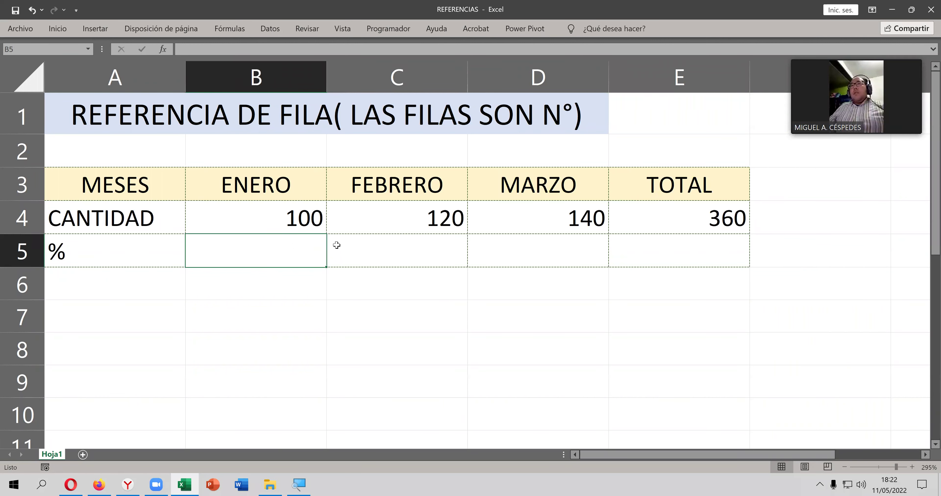
{"action": "left_click", "coordinate": [675, 227]}
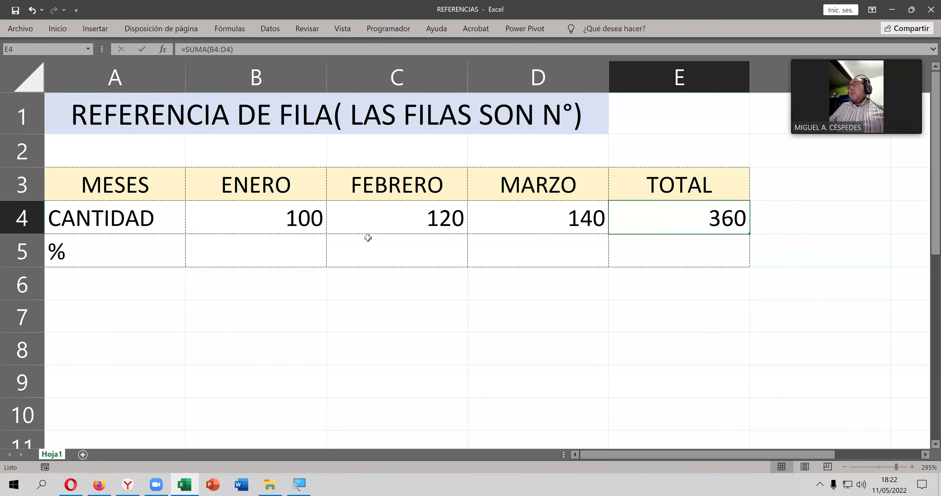
{"action": "left_click", "coordinate": [309, 239]}
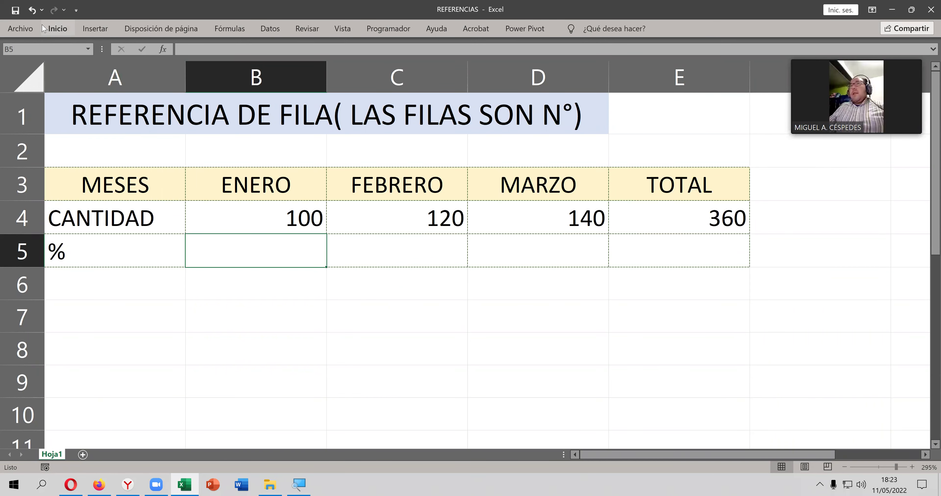
Step: Save the workbook and enter =B4/E4 in B5, dividing January's quantity by the total
{"action": "left_click", "coordinate": [15, 10]}
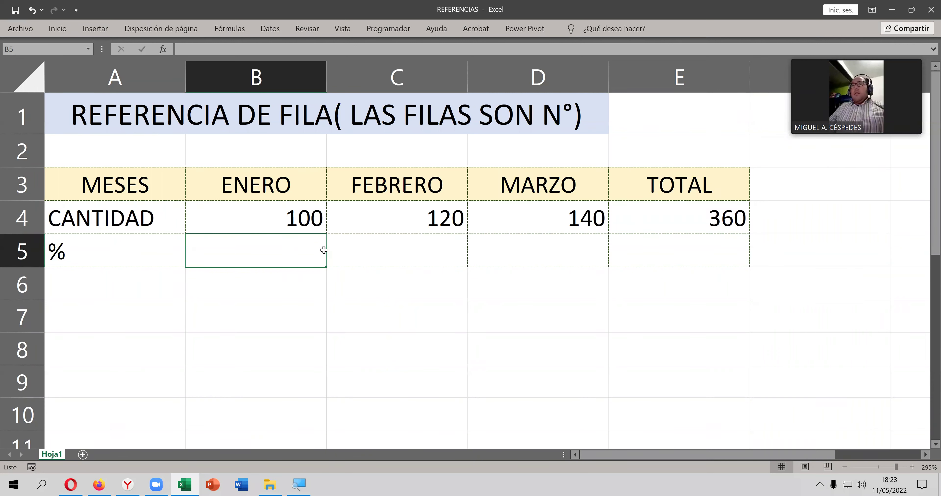
{"action": "type", "text": "="}
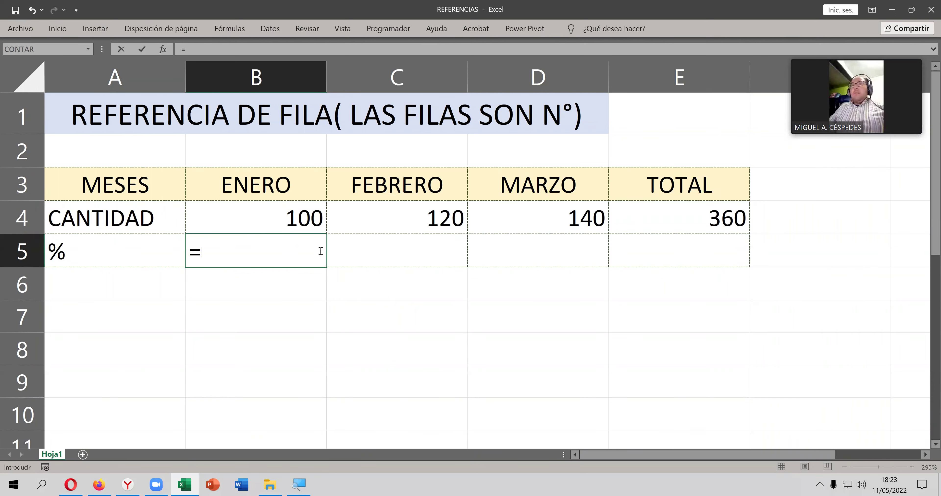
{"action": "left_click", "coordinate": [293, 222]}
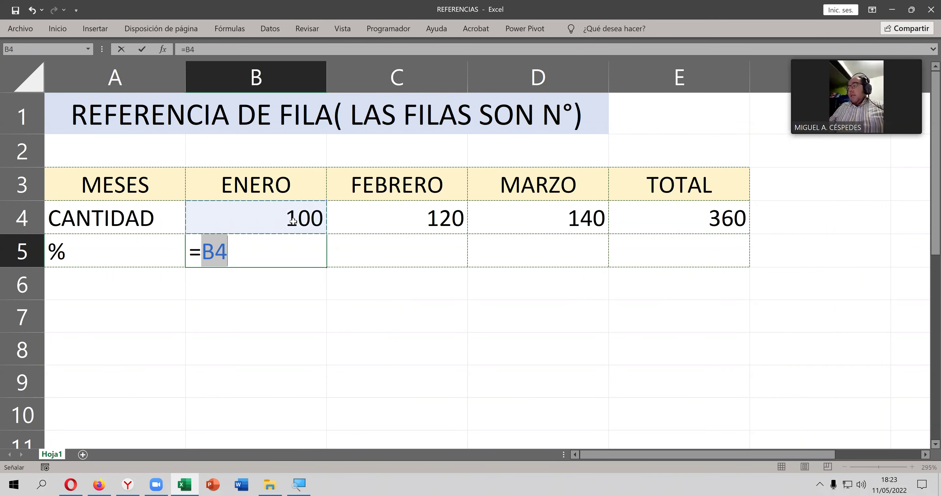
{"action": "type", "text": "/"}
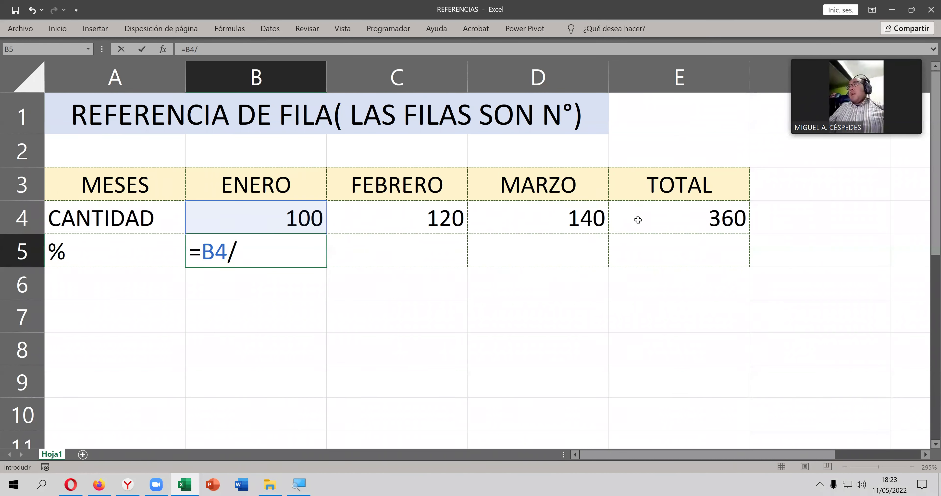
{"action": "left_click", "coordinate": [638, 219]}
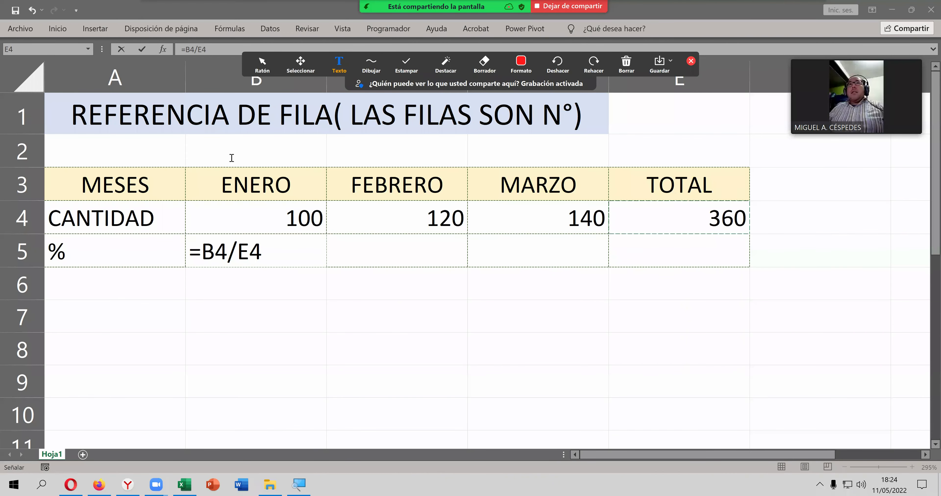
Step: Write red notes B4, C4 and D4 above the ENERO, FEBRERO and MARZO columns
{"action": "left_click", "coordinate": [231, 158]}
{"action": "type", "text": "B4"}
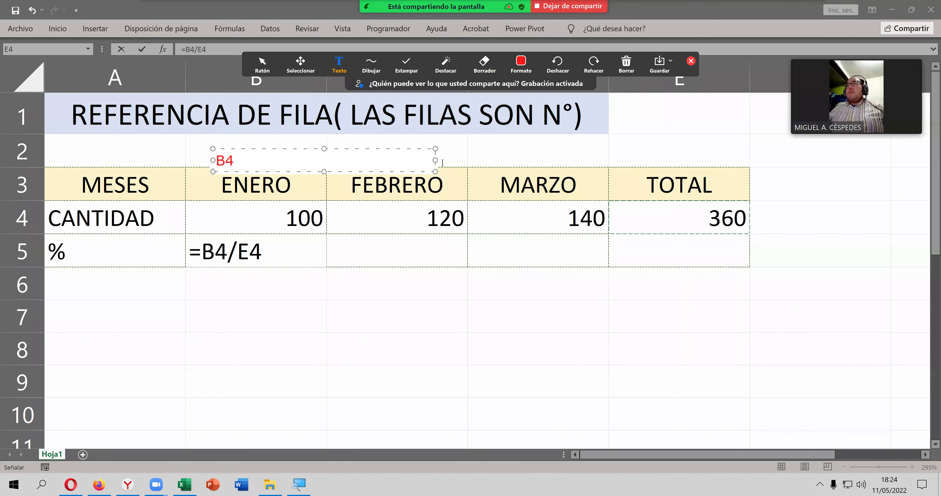
{"action": "left_click_drag", "start_coordinate": [435, 161], "coordinate": [250, 167]}
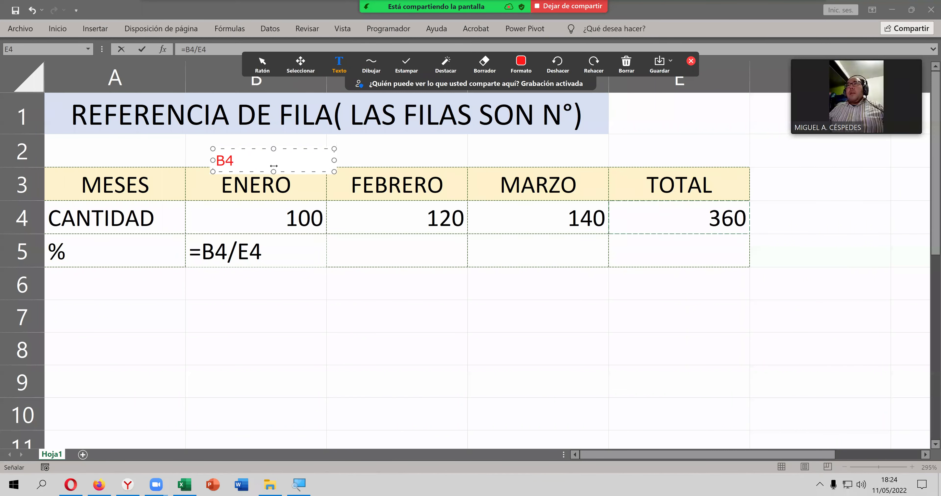
{"action": "left_click", "coordinate": [369, 163]}
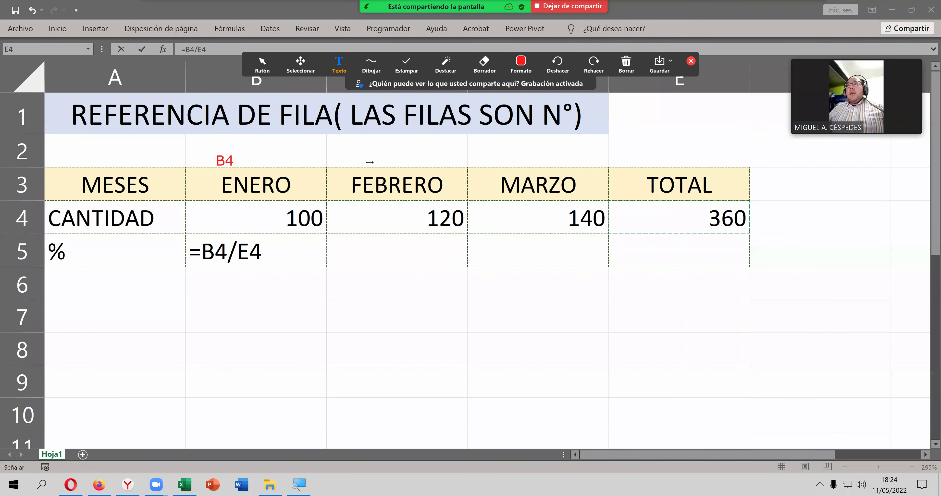
{"action": "left_click", "coordinate": [369, 161]}
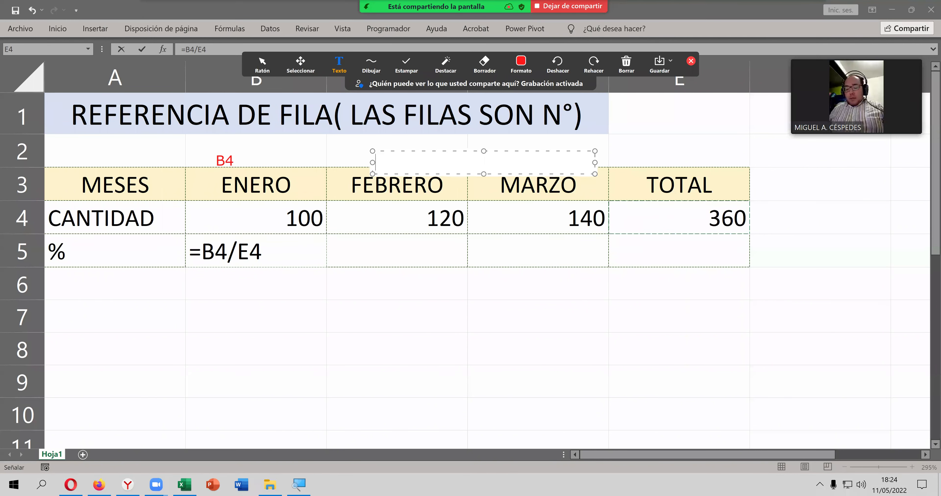
{"action": "type", "text": "C"}
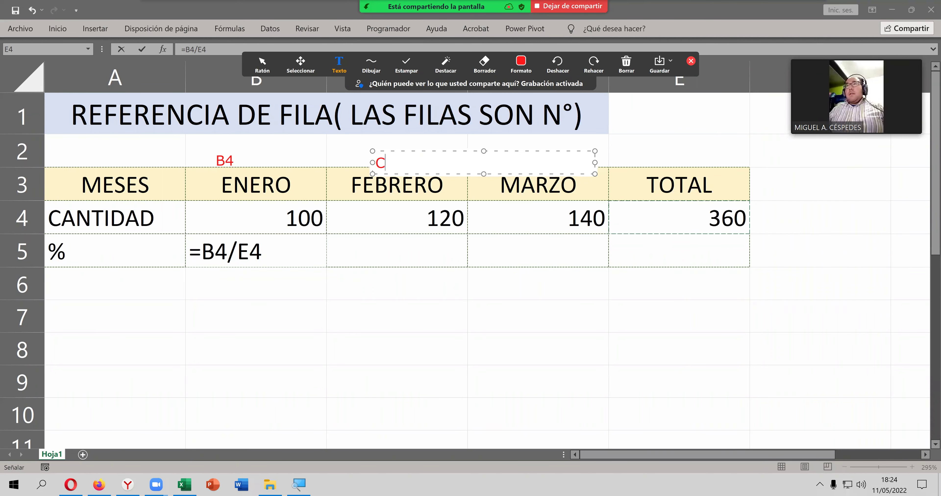
{"action": "type", "text": "4"}
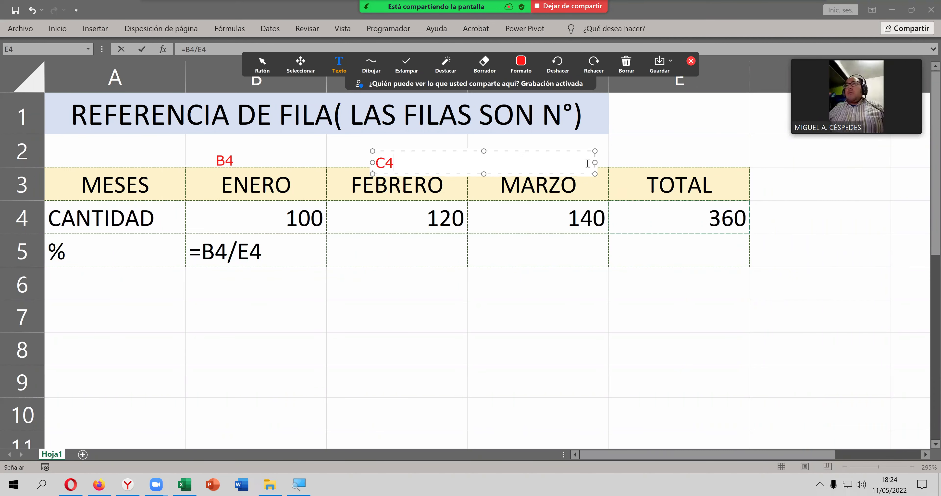
{"action": "left_click_drag", "start_coordinate": [419, 162], "coordinate": [398, 162]}
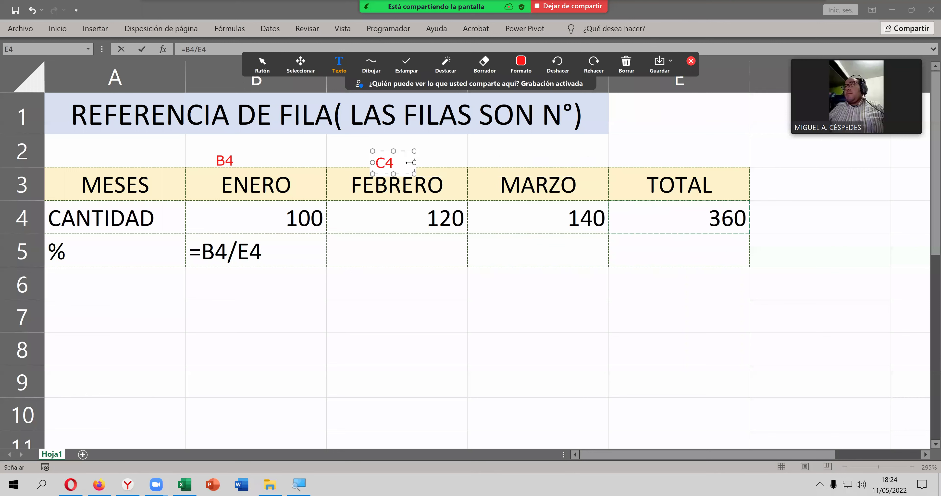
{"action": "left_click", "coordinate": [515, 159]}
{"action": "left_click", "coordinate": [531, 159]}
{"action": "type", "text": "D4"}
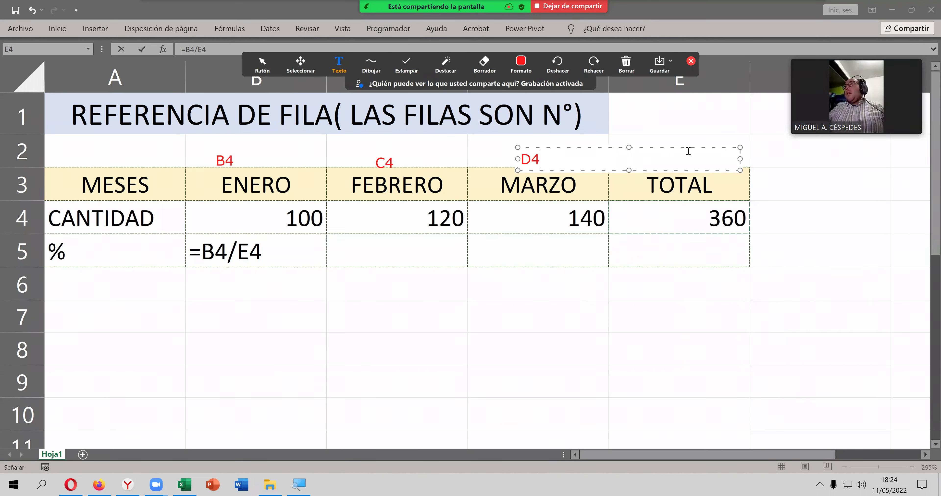
{"action": "left_click_drag", "start_coordinate": [666, 157], "coordinate": [545, 160]}
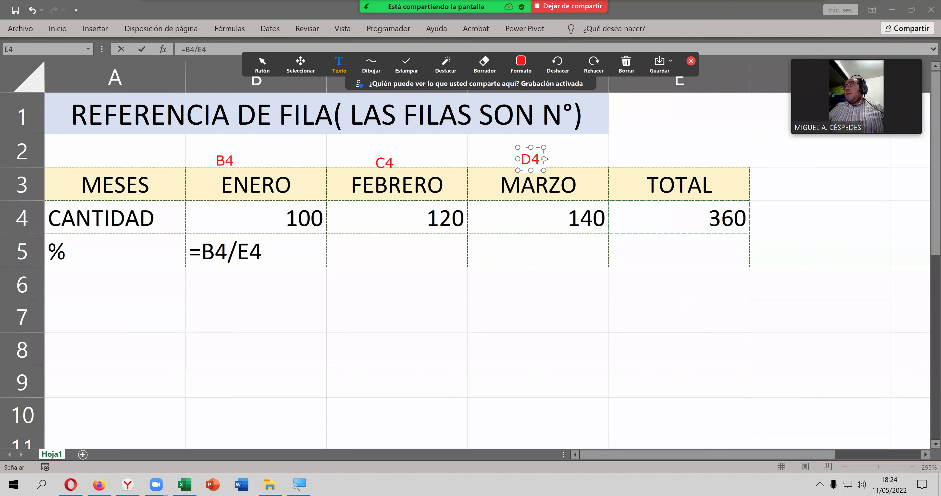
{"action": "left_click", "coordinate": [753, 209]}
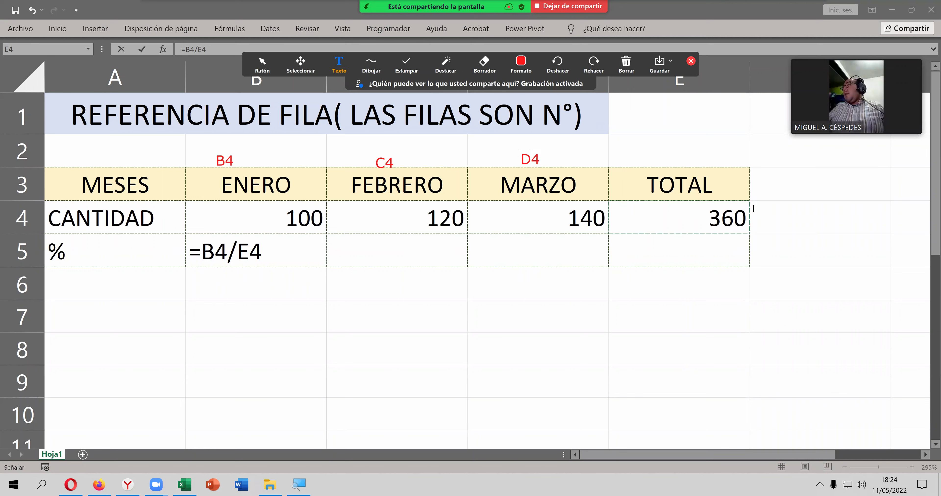
Step: Add a red E5 note beside the 360 total and close the annotation toolbar
{"action": "left_click", "coordinate": [758, 218]}
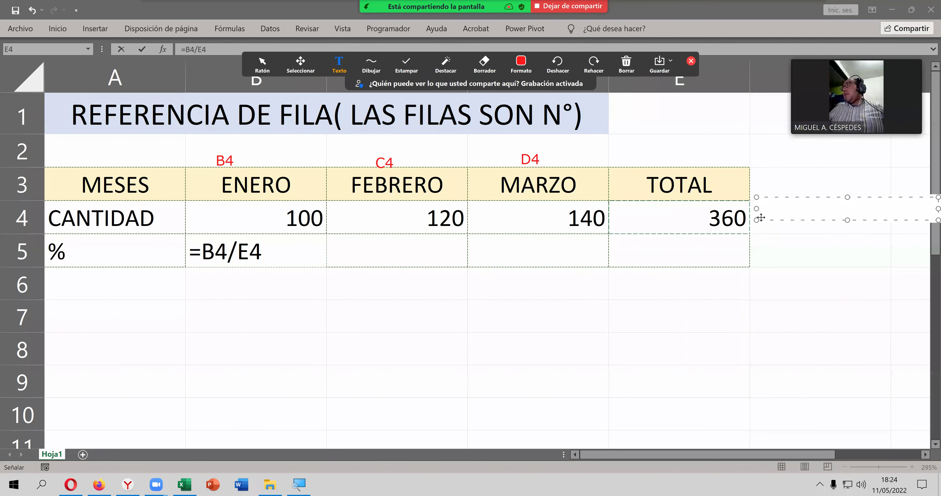
{"action": "type", "text": "E5"}
{"action": "left_click", "coordinate": [760, 239]}
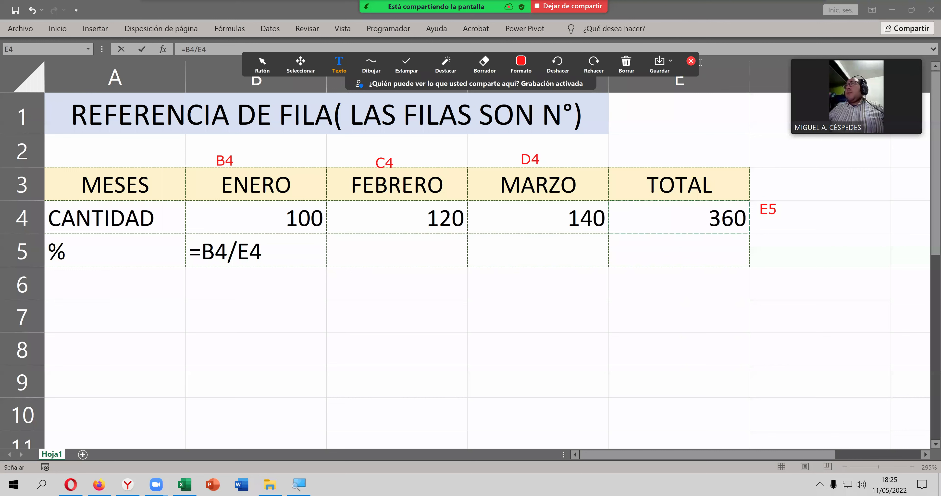
{"action": "left_click", "coordinate": [691, 61]}
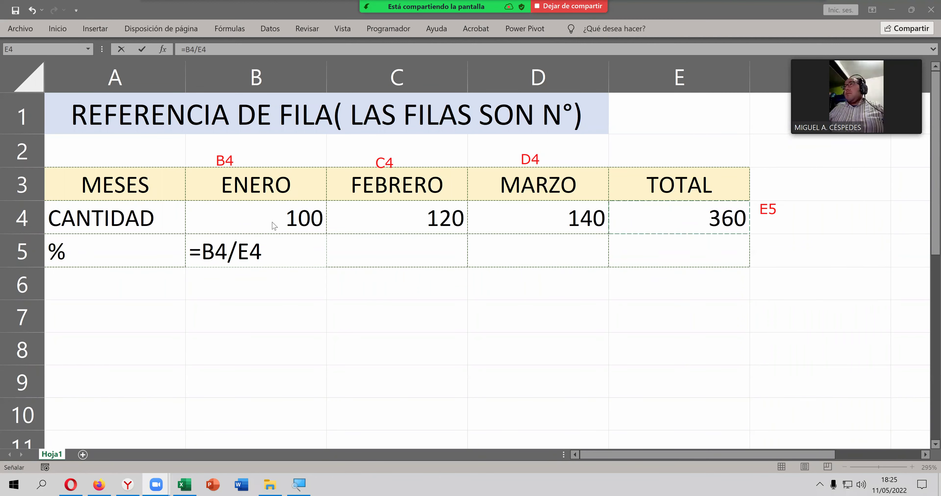
Step: Erase the wrong E5 note beside the 360 total and write E4 in its place
{"action": "left_click", "coordinate": [272, 248]}
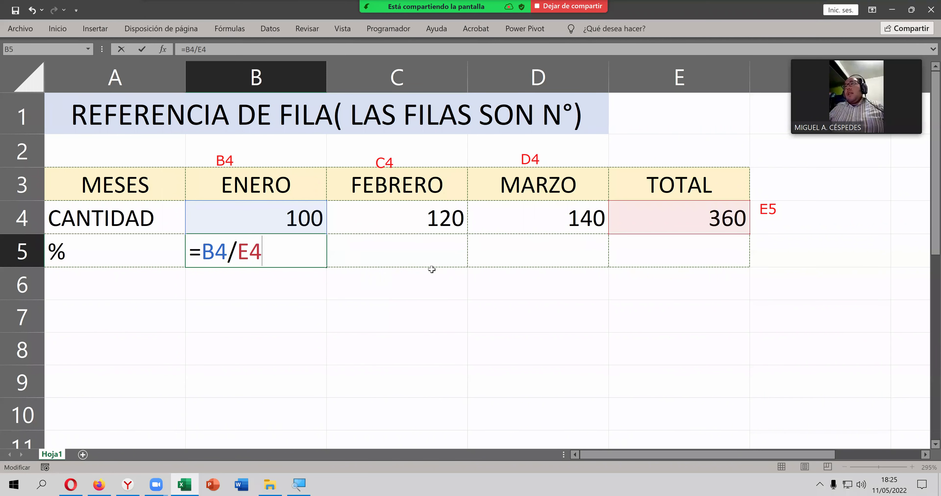
{"action": "left_click", "coordinate": [339, 66]}
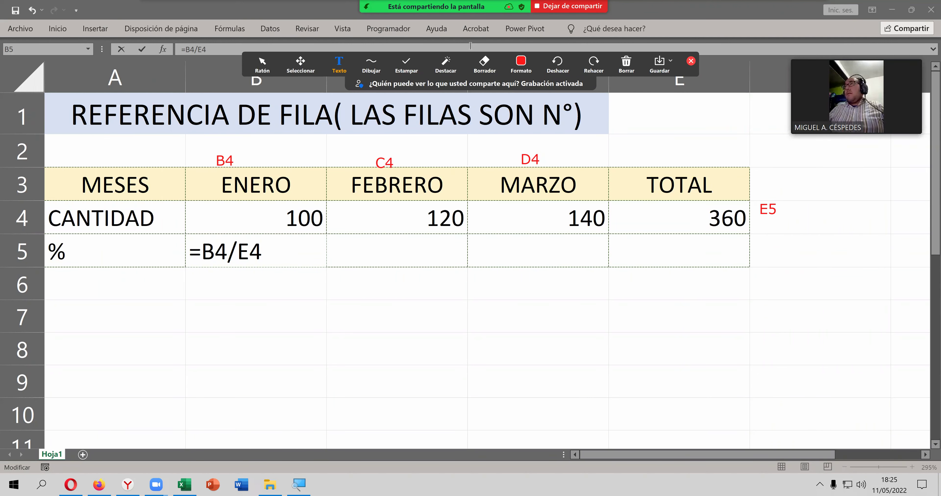
{"action": "left_click", "coordinate": [484, 64]}
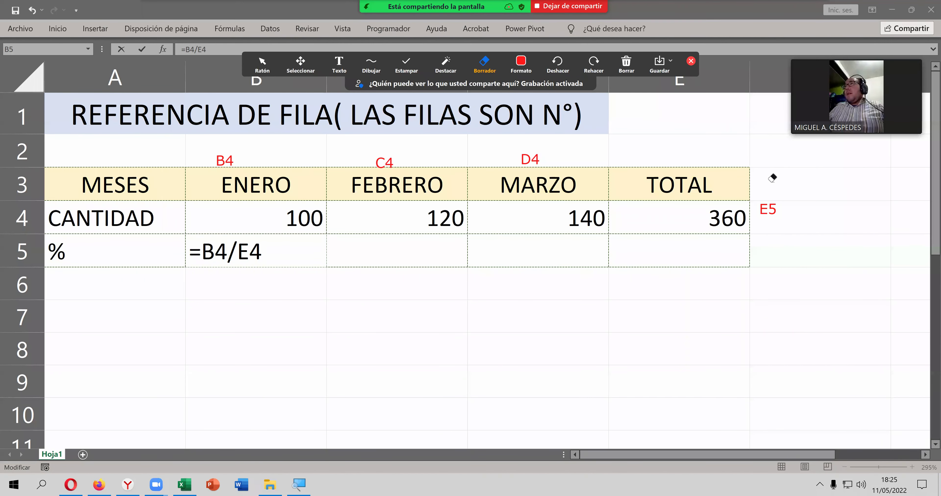
{"action": "left_click", "coordinate": [767, 208]}
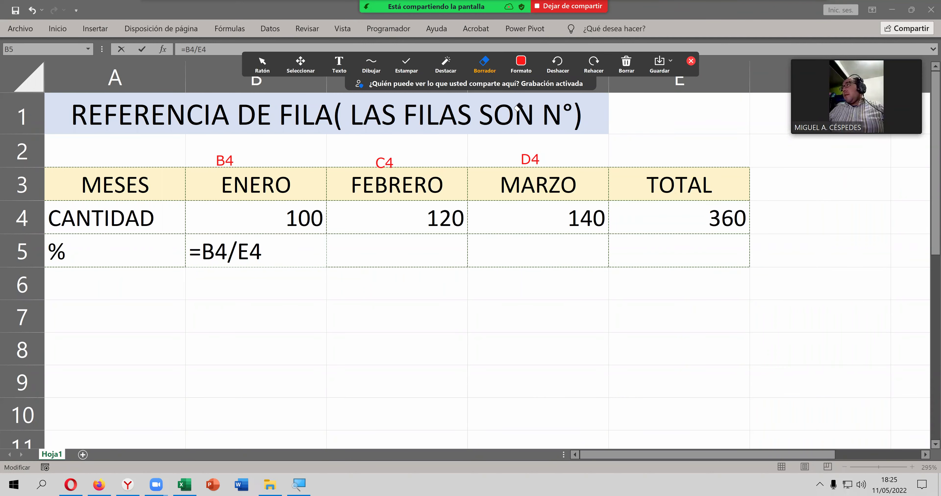
{"action": "left_click", "coordinate": [339, 64]}
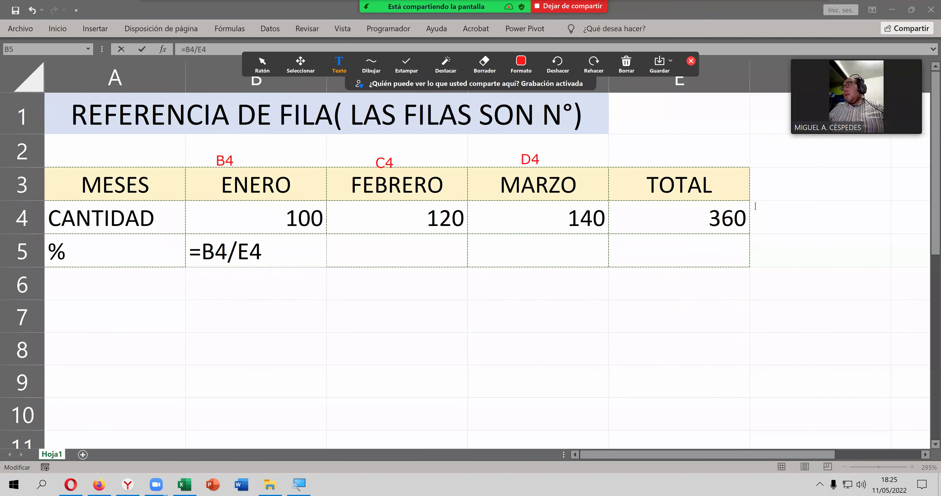
{"action": "left_click", "coordinate": [771, 209]}
{"action": "type", "text": "E"}
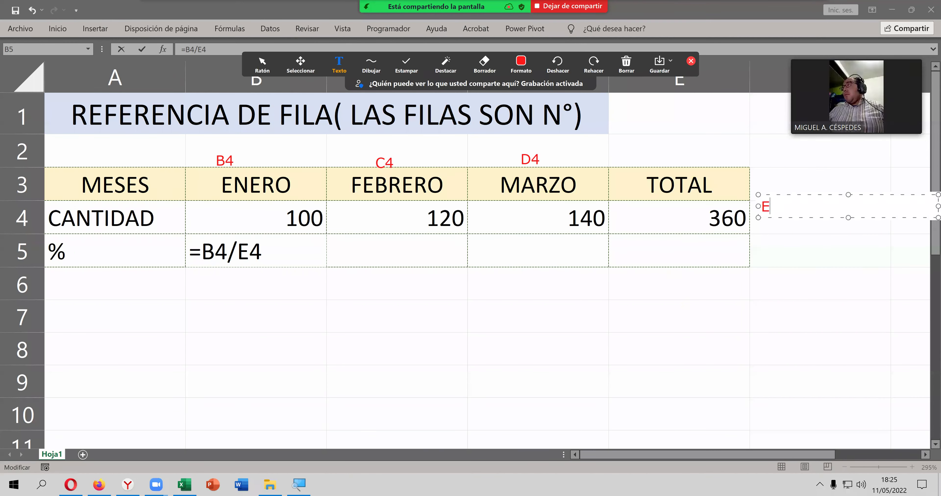
{"action": "type", "text": "4"}
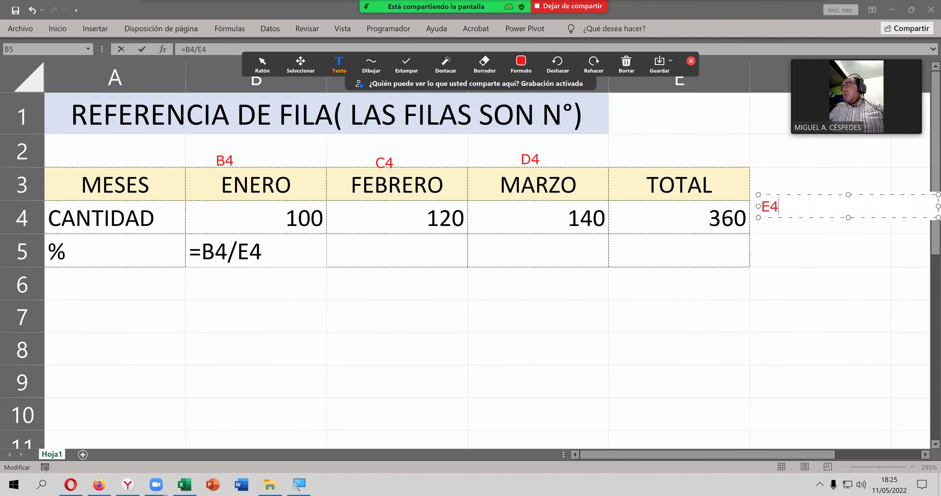
{"action": "left_click", "coordinate": [777, 258]}
{"action": "left_click", "coordinate": [774, 254]}
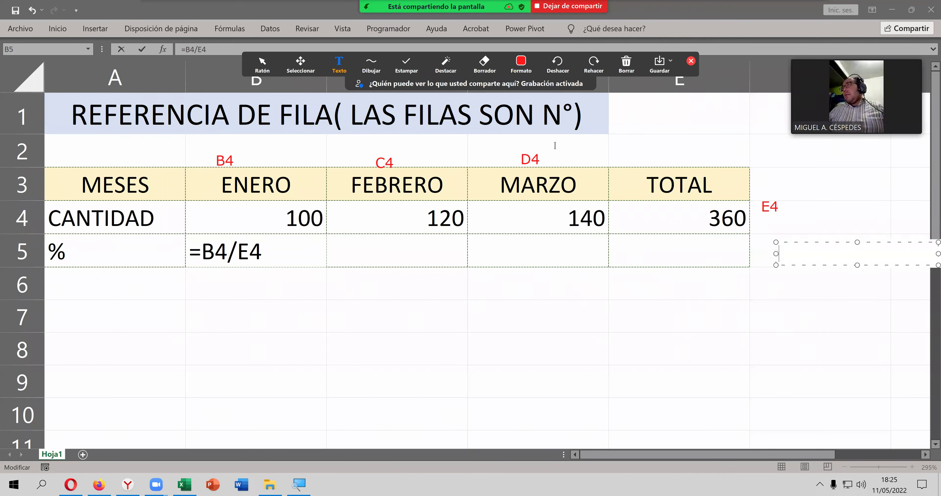
Step: Label the E5 and D5 percentage cells with green notes
{"action": "left_click", "coordinate": [521, 64]}
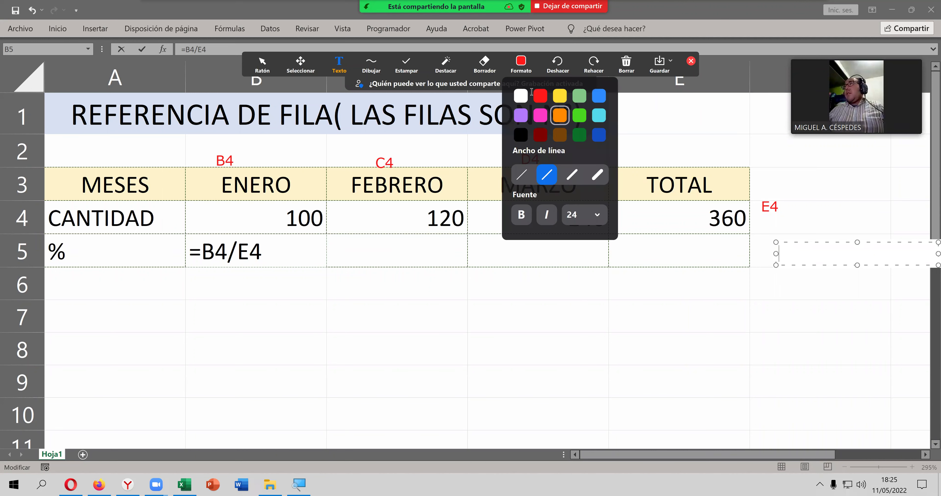
{"action": "type", "text": "E"}
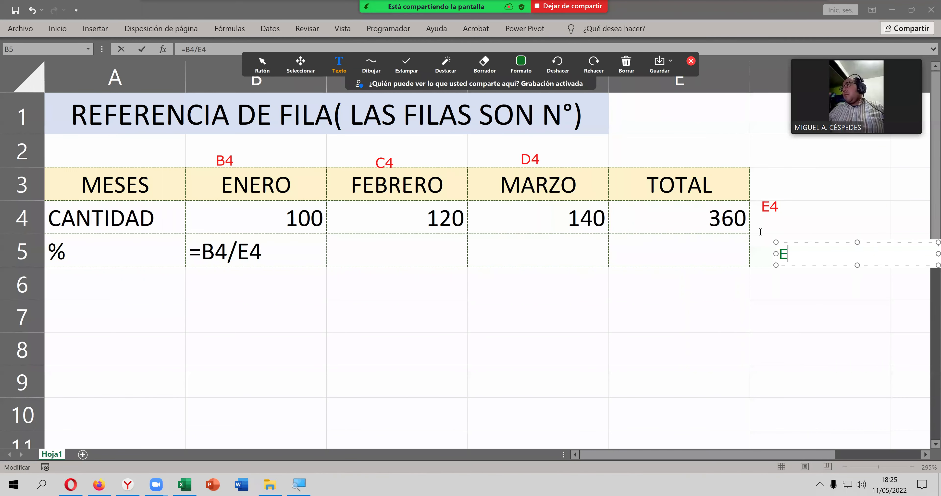
{"action": "type", "text": "5"}
{"action": "left_click", "coordinate": [525, 285]}
{"action": "left_click", "coordinate": [526, 285]}
{"action": "type", "text": "E"}
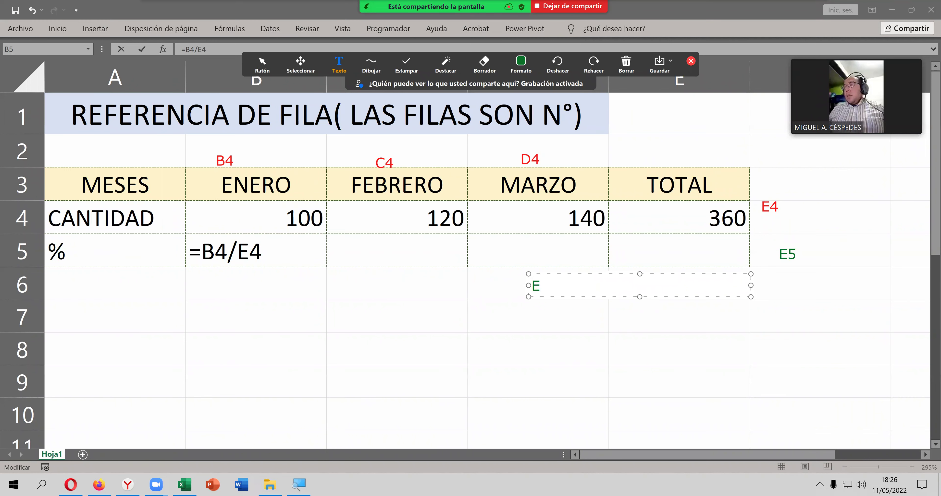
{"action": "key", "text": "BackSpace"}
{"action": "type", "text": "D5"}
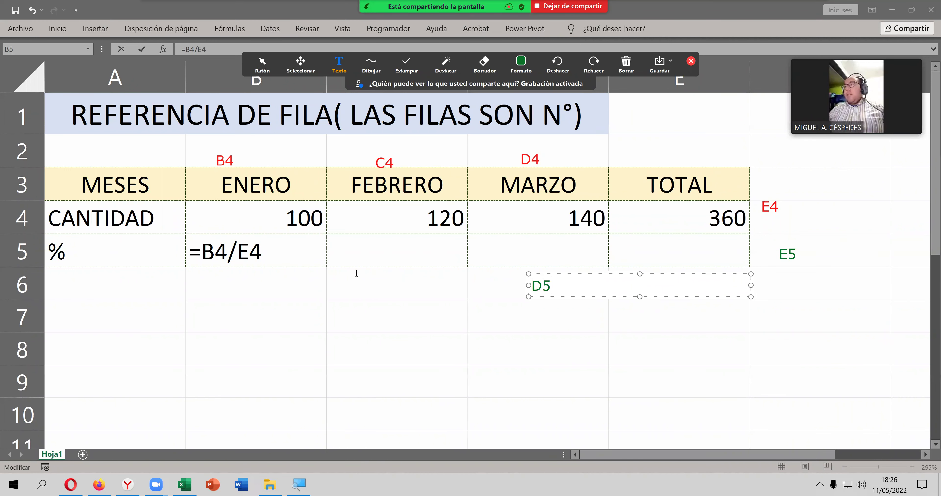
{"action": "key", "text": "Escape"}
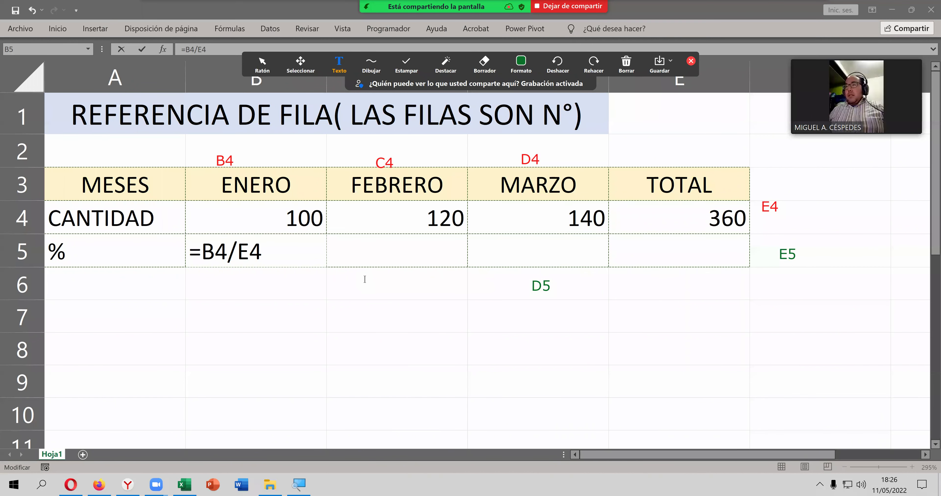
Step: Add green C5 and B5 notes under the FEBRERO percentage and the B5 formula
{"action": "left_click", "coordinate": [369, 279]}
{"action": "type", "text": "D"}
{"action": "key", "text": "BackSpace"}
{"action": "type", "text": "C5"}
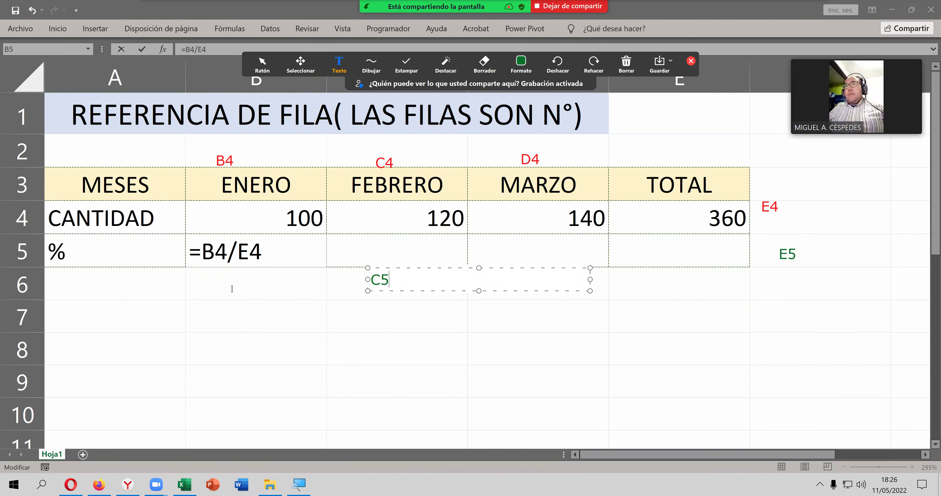
{"action": "key", "text": "Escape"}
{"action": "left_click", "coordinate": [231, 289]}
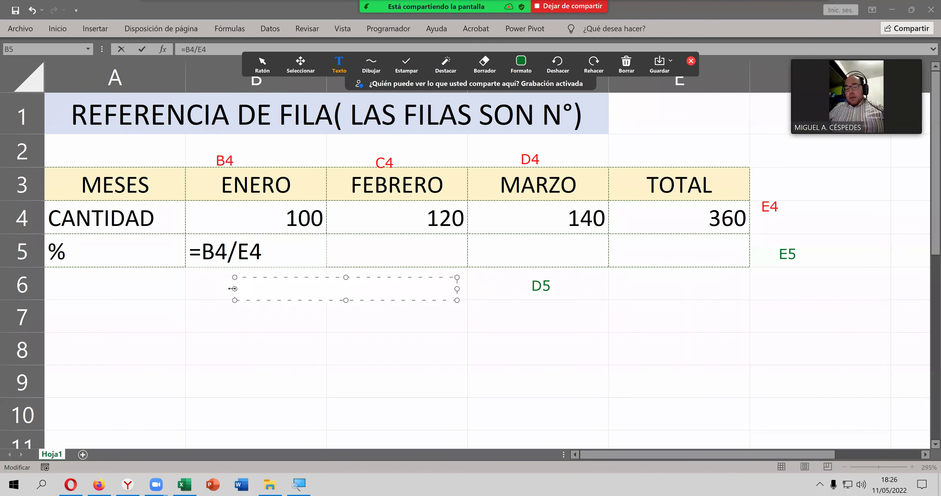
{"action": "type", "text": "B5"}
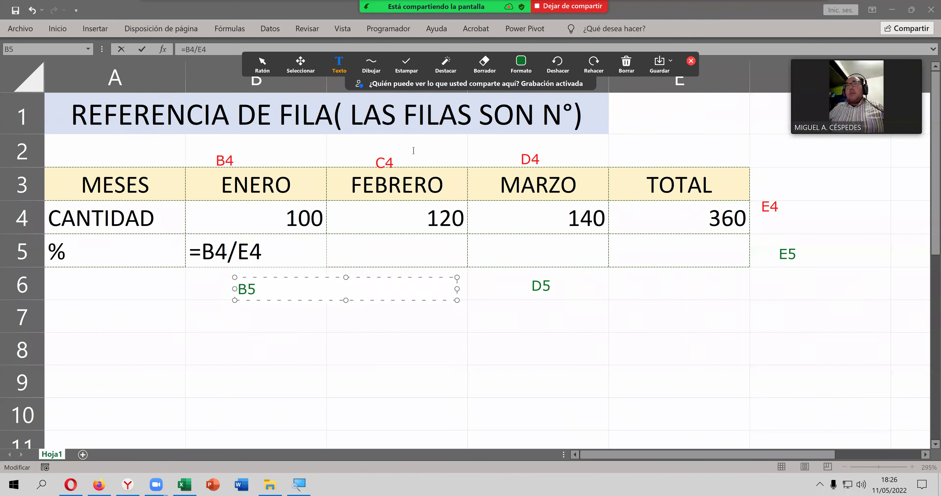
{"action": "left_click", "coordinate": [262, 63]}
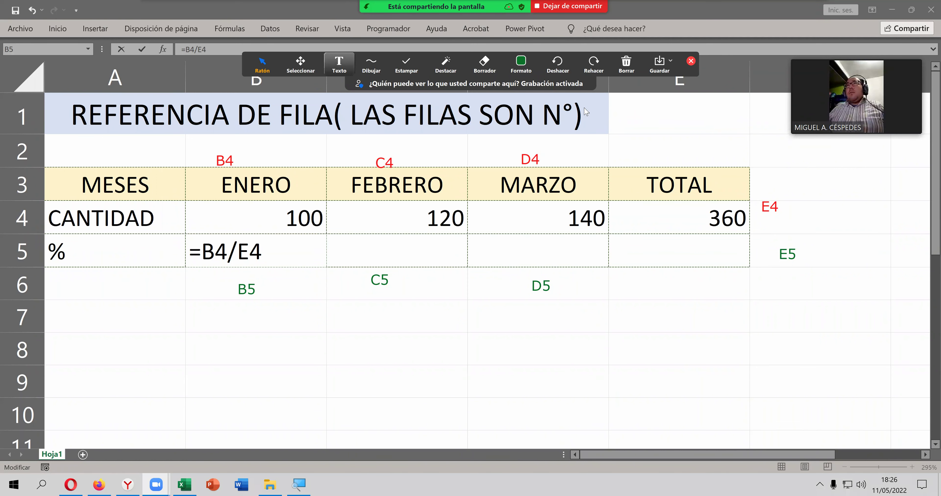
{"action": "key", "text": "Return"}
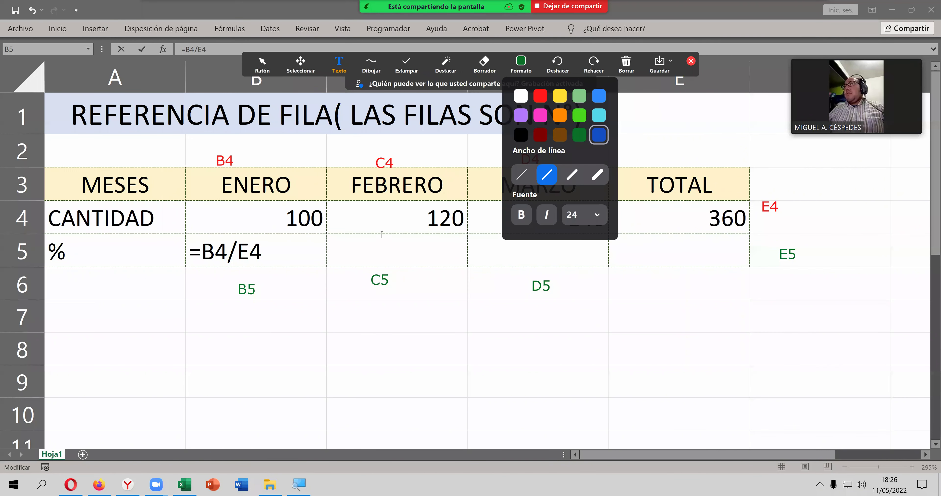
Step: Write a blue '=C4/' note over cell C5
{"action": "left_click", "coordinate": [366, 250]}
{"action": "left_click", "coordinate": [366, 250]}
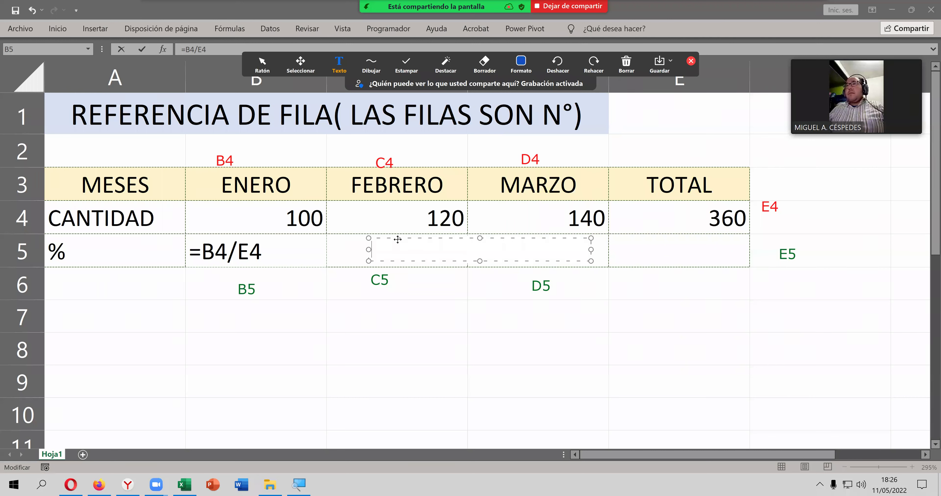
{"action": "left_click_drag", "start_coordinate": [369, 239], "coordinate": [340, 239]}
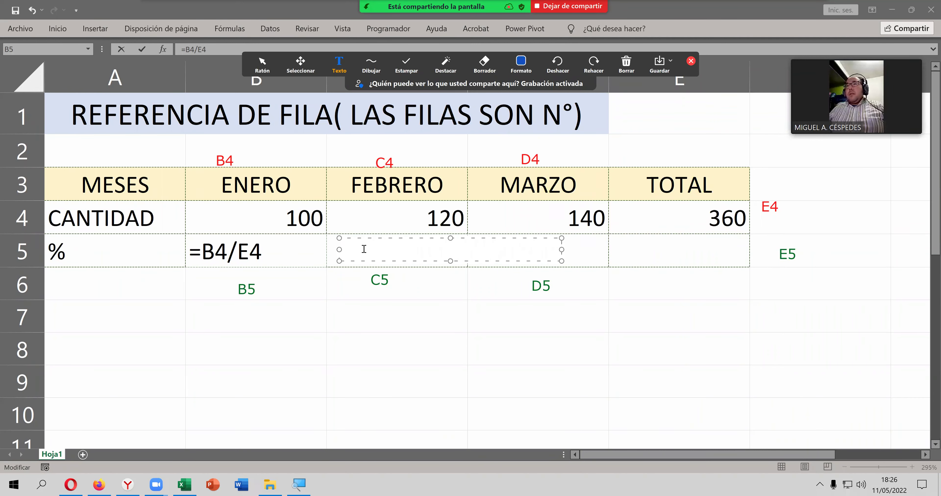
{"action": "type", "text": "="}
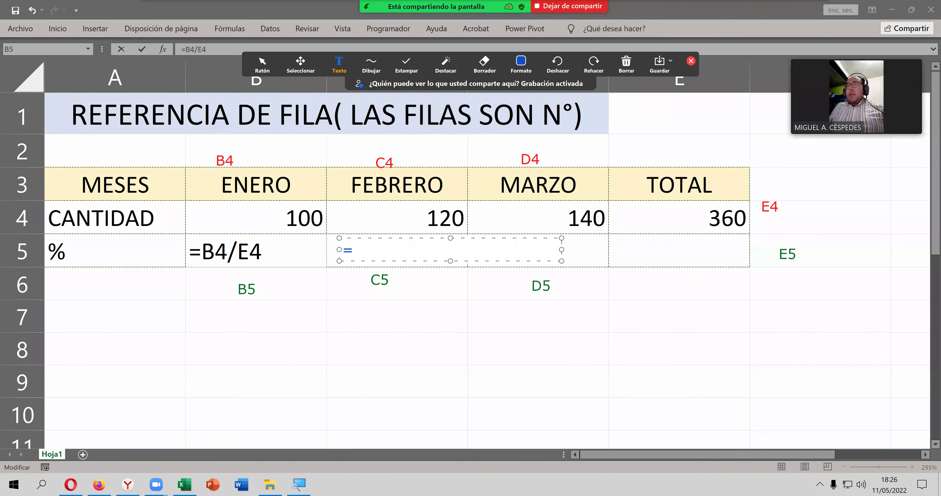
{"action": "type", "text": "C4/"}
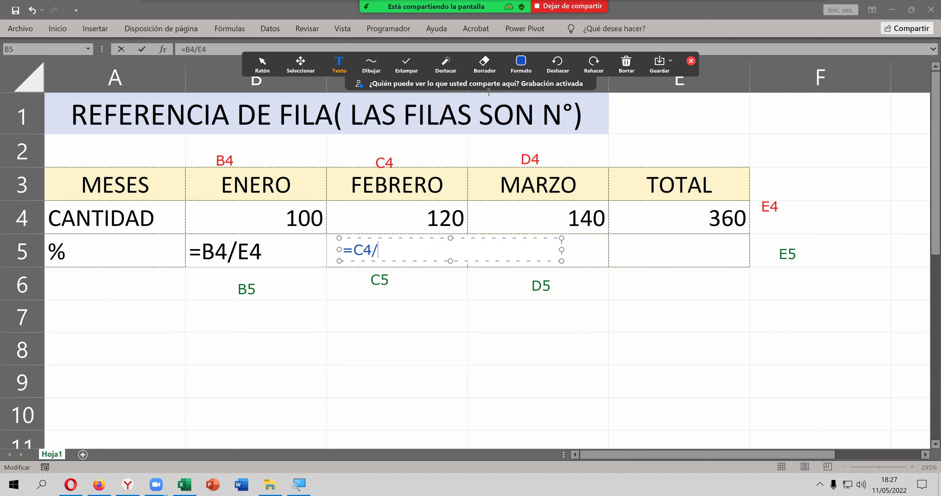
Step: Move the blue =C4/ note down to row 7 and return to the sheet
{"action": "left_click", "coordinate": [485, 64]}
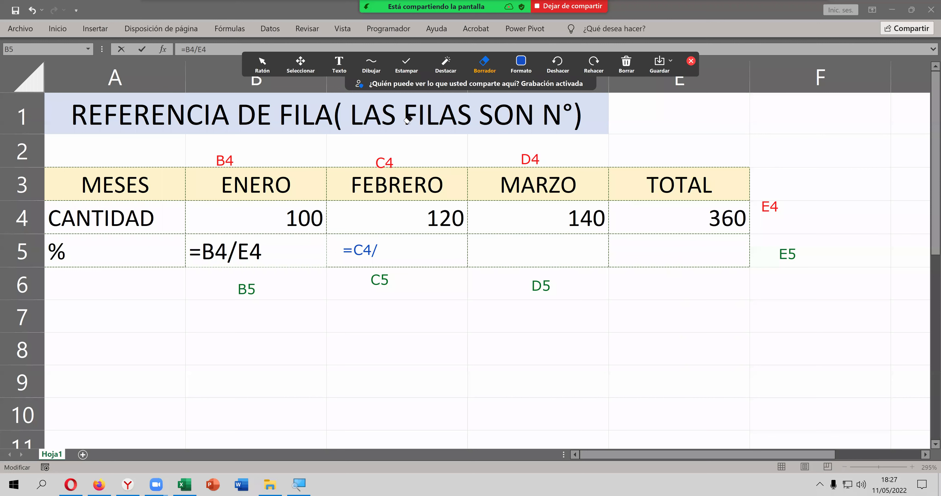
{"action": "left_click", "coordinate": [300, 64]}
{"action": "left_click_drag", "start_coordinate": [372, 244], "coordinate": [365, 325]}
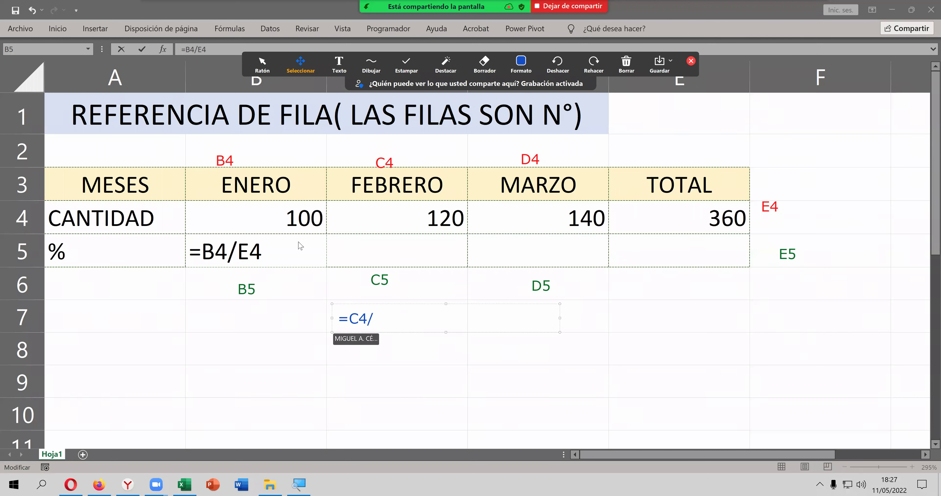
{"action": "left_click", "coordinate": [262, 64]}
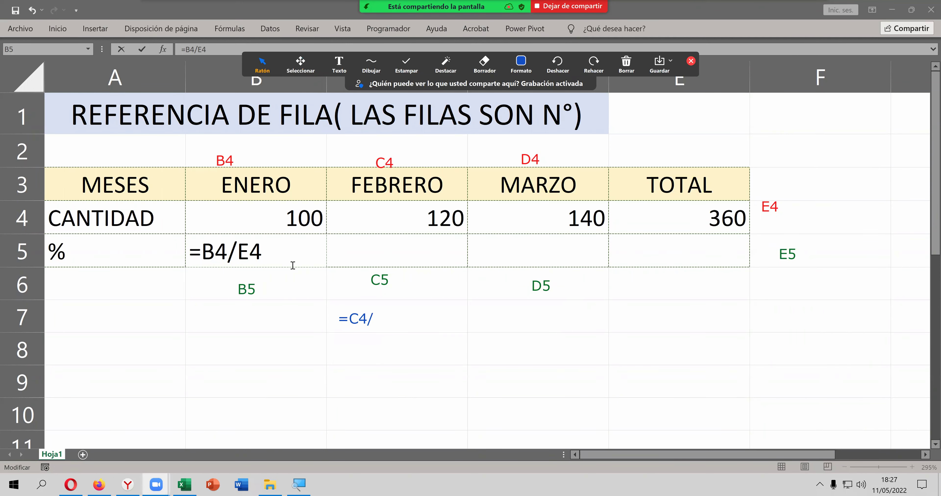
{"action": "left_click", "coordinate": [298, 246]}
Step: Commit B5's formula and apply Comma Style so it displays 0.28
{"action": "key", "text": "Return"}
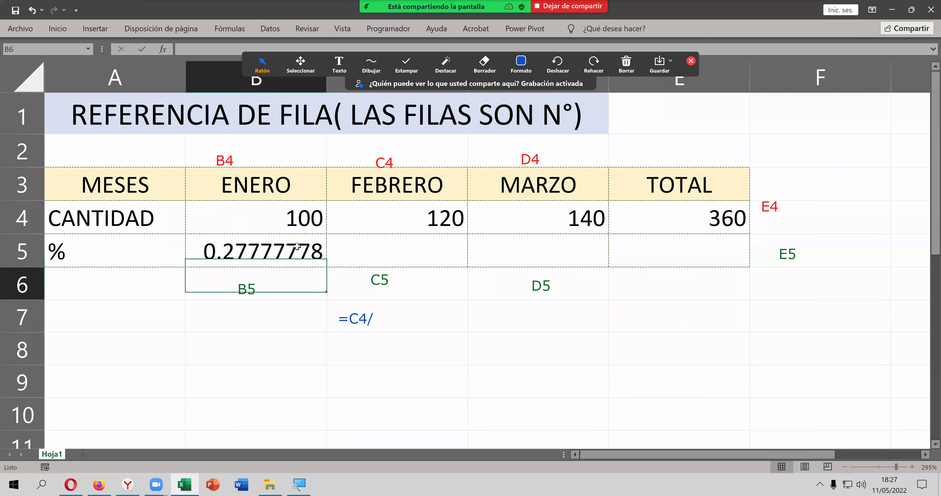
{"action": "left_click", "coordinate": [308, 257]}
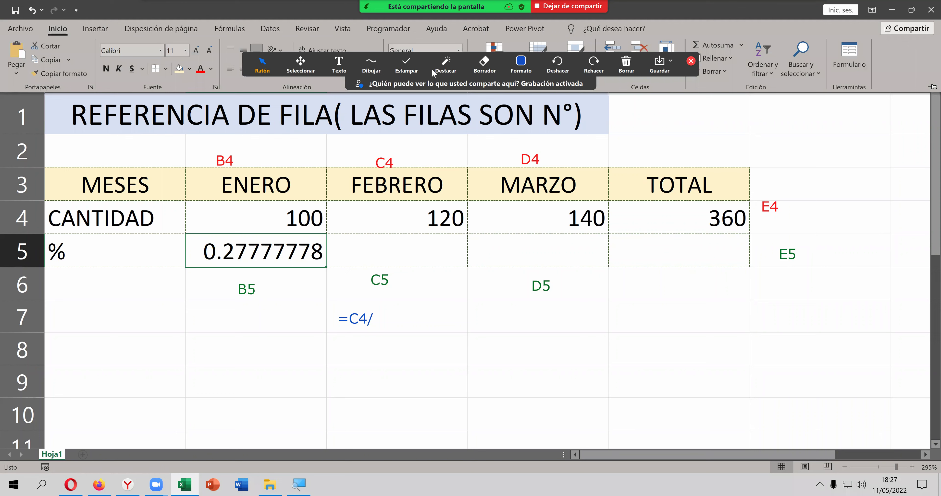
{"action": "left_click", "coordinate": [57, 28]}
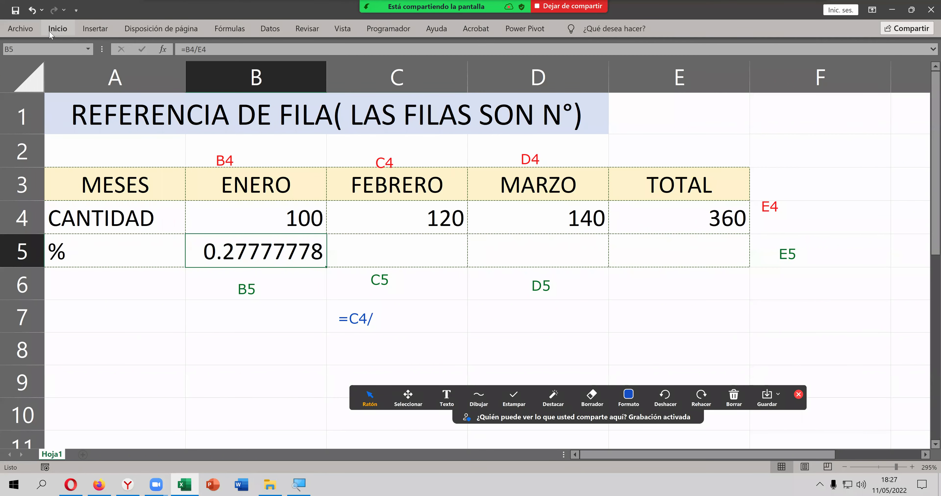
{"action": "left_click", "coordinate": [52, 33]}
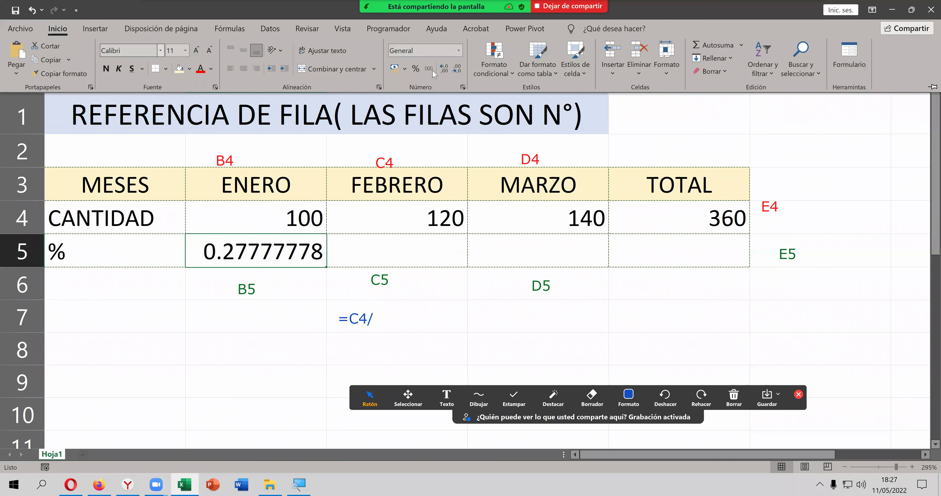
{"action": "left_click", "coordinate": [433, 74]}
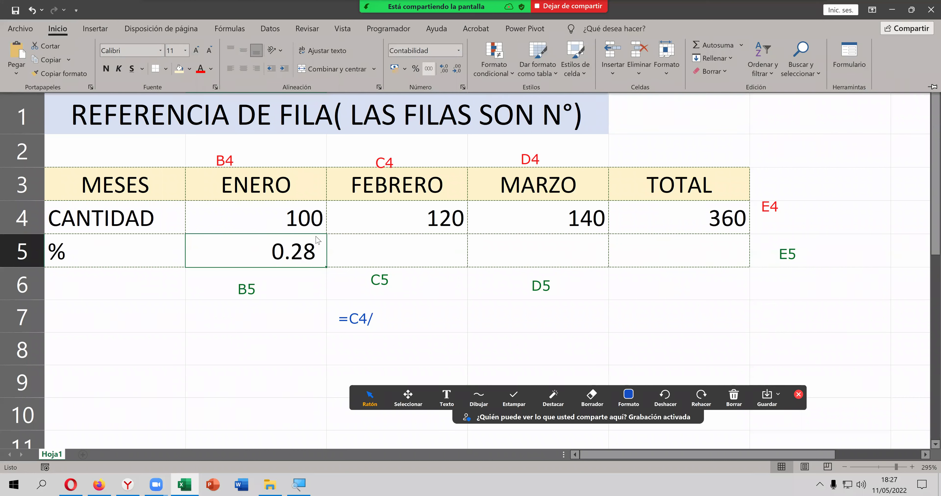
{"action": "left_click", "coordinate": [288, 260]}
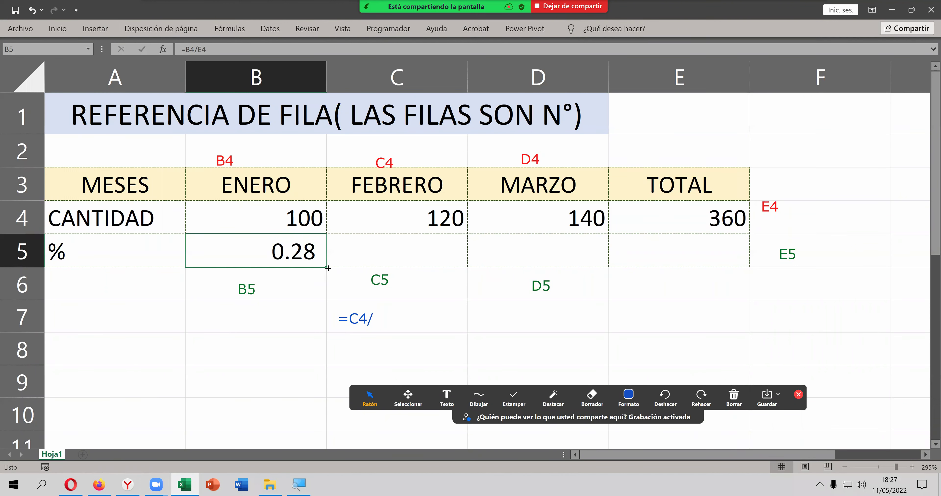
Step: Fill B5's formula into C5 and open it to reveal =C4/F4
{"action": "left_click_drag", "start_coordinate": [327, 269], "coordinate": [438, 271]}
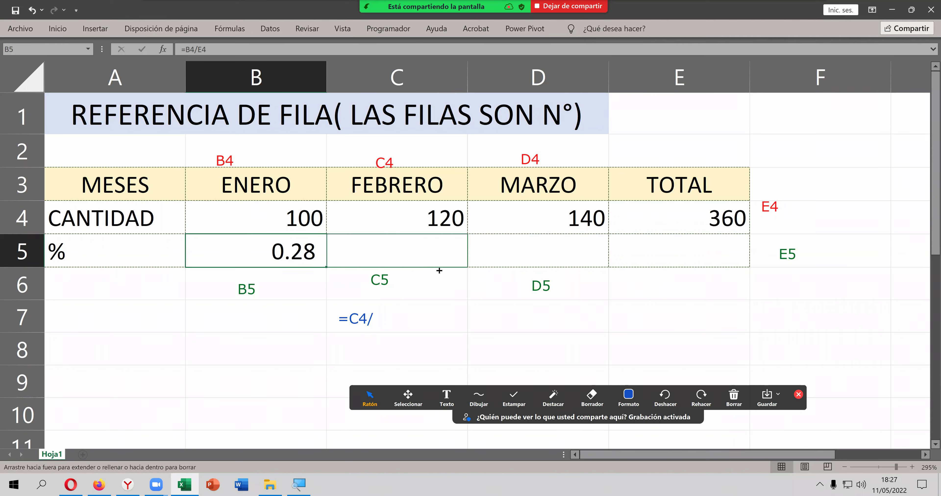
{"action": "left_click_drag", "start_coordinate": [439, 270], "coordinate": [438, 270]}
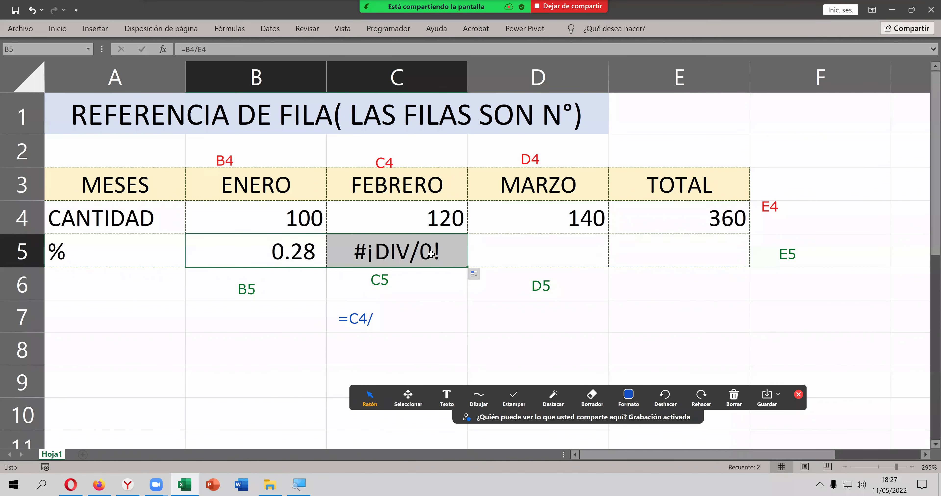
{"action": "left_click", "coordinate": [438, 250]}
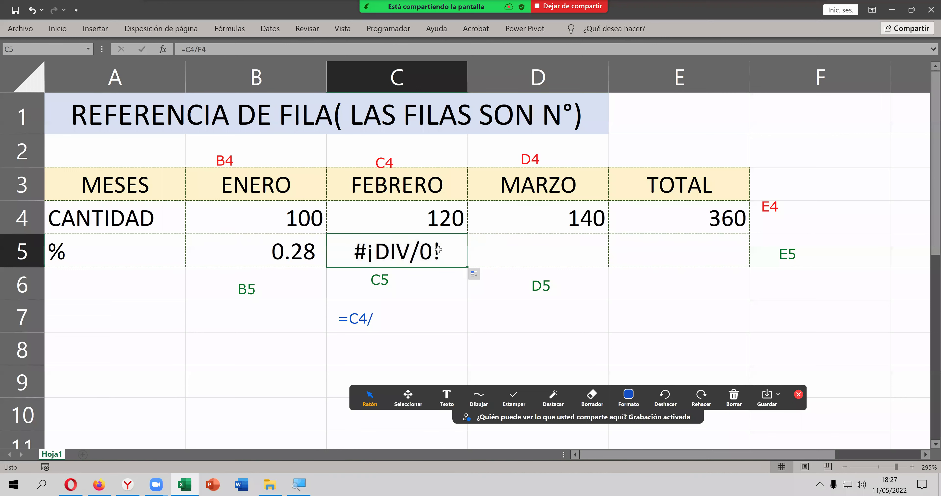
{"action": "double_click", "coordinate": [439, 250]}
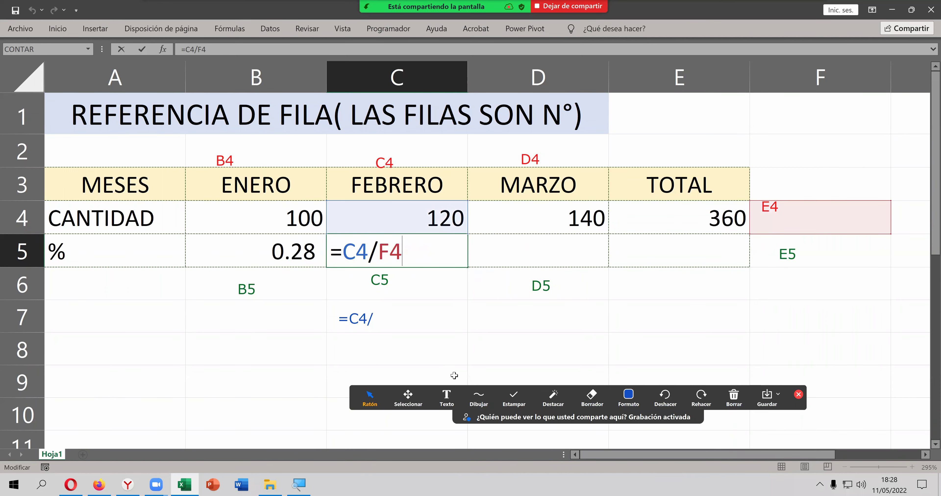
Step: Replace the unfinished =C4/ note with a blue =C4/F4 note below C5
{"action": "left_click", "coordinate": [446, 396]}
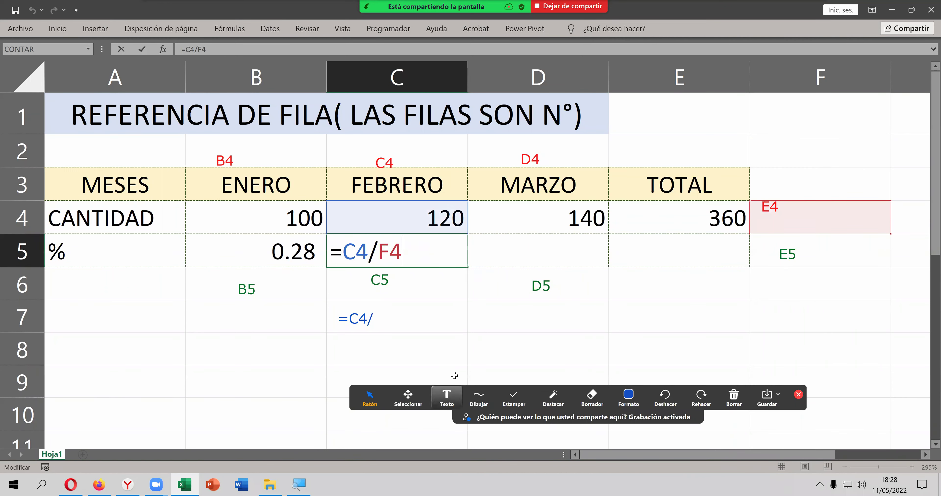
{"action": "left_click", "coordinate": [592, 396]}
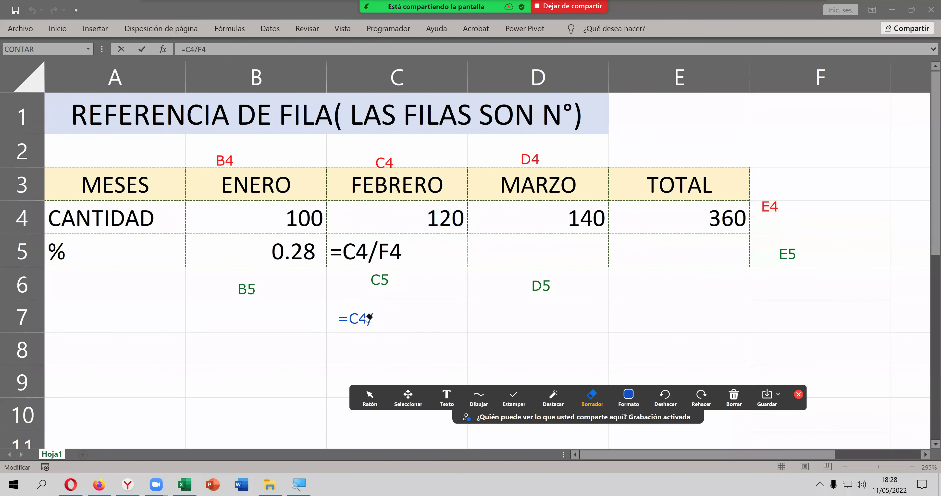
{"action": "left_click_drag", "start_coordinate": [343, 315], "coordinate": [378, 325]}
{"action": "left_click", "coordinate": [446, 396]}
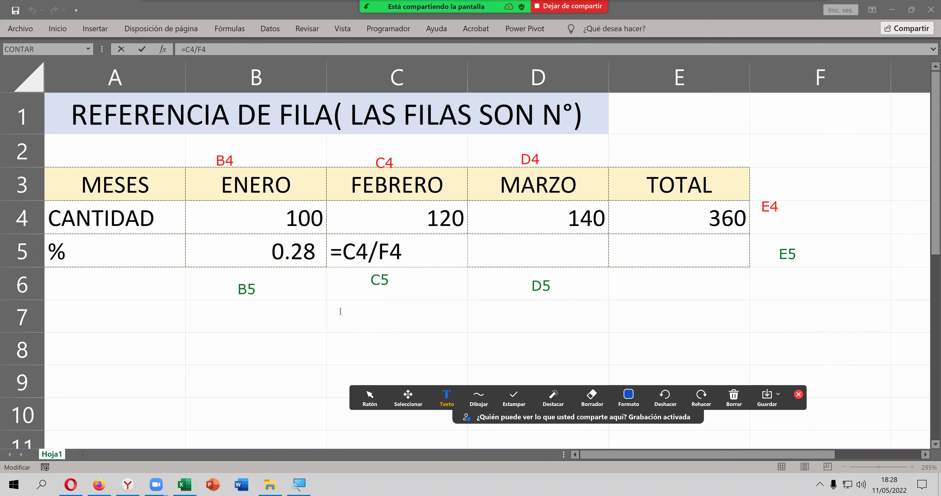
{"action": "left_click", "coordinate": [341, 311]}
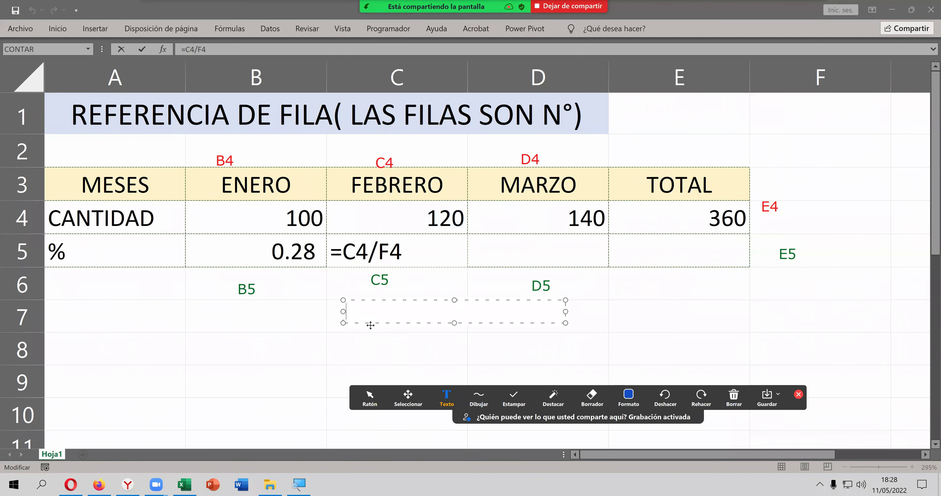
{"action": "type", "text": "="}
{"action": "type", "text": "CD"}
{"action": "type", "text": "4/"}
{"action": "type", "text": "F4"}
{"action": "left_click_drag", "start_coordinate": [505, 314], "coordinate": [413, 313]}
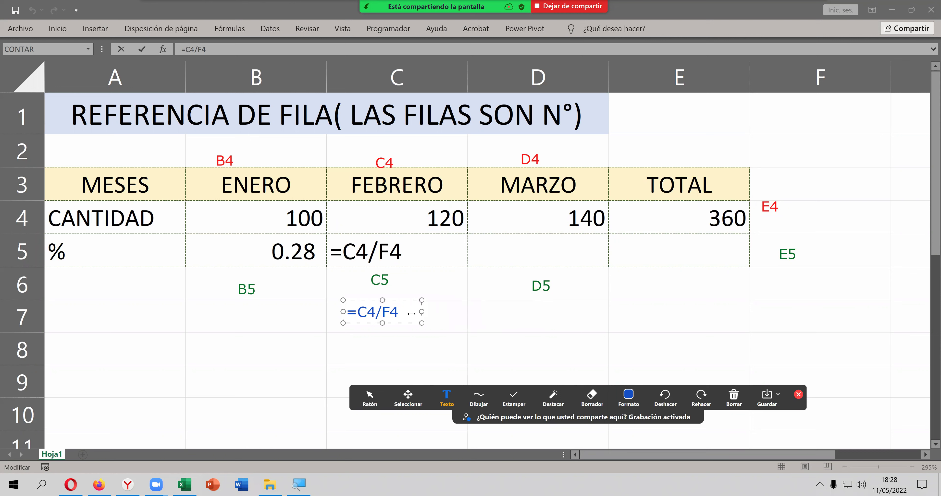
{"action": "left_click", "coordinate": [505, 313]}
Step: Add a blue =D4/G4 note under D5 and commit C5, which shows #¡DIV/0!
{"action": "left_click", "coordinate": [527, 318]}
{"action": "type", "text": "="}
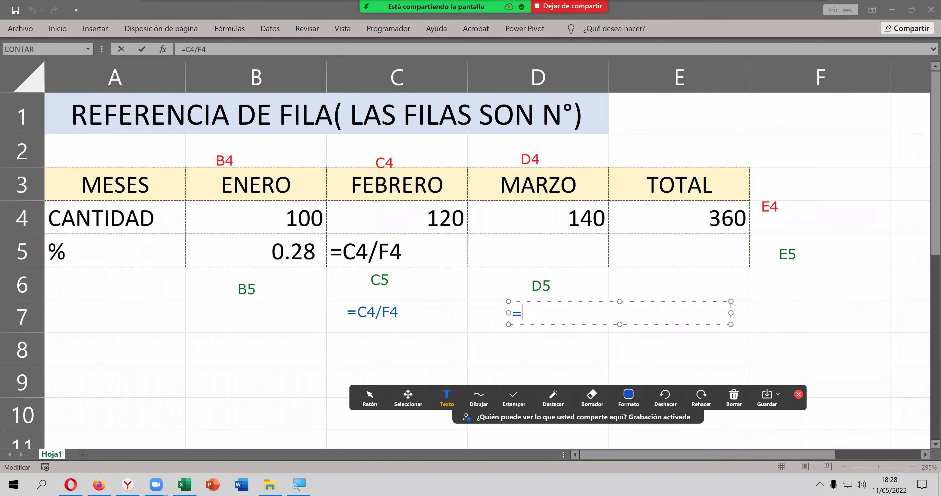
{"action": "type", "text": "D4/"}
{"action": "type", "text": "G4"}
{"action": "mouse_move", "coordinate": [731, 313]}
{"action": "left_mouse_down"}
{"action": "mouse_move", "coordinate": [571, 314]}
{"action": "mouse_move", "coordinate": [581, 313]}
{"action": "left_mouse_up"}
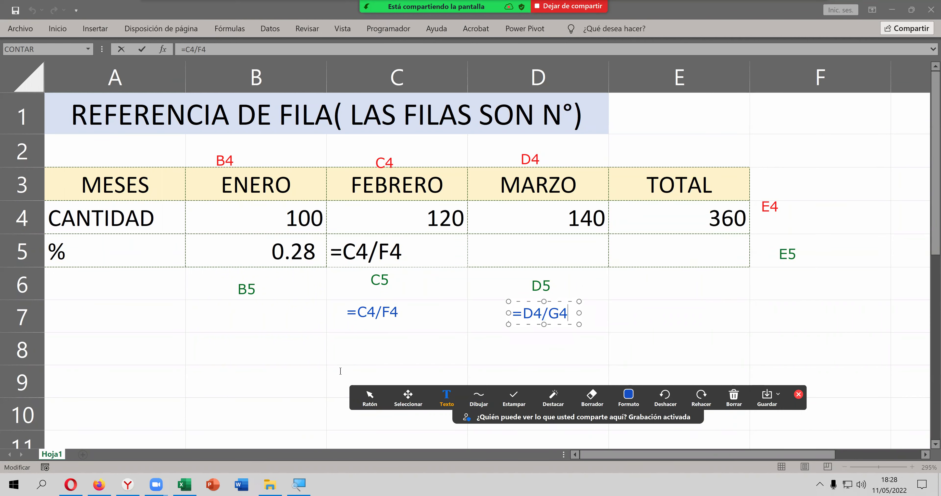
{"action": "left_click", "coordinate": [370, 396]}
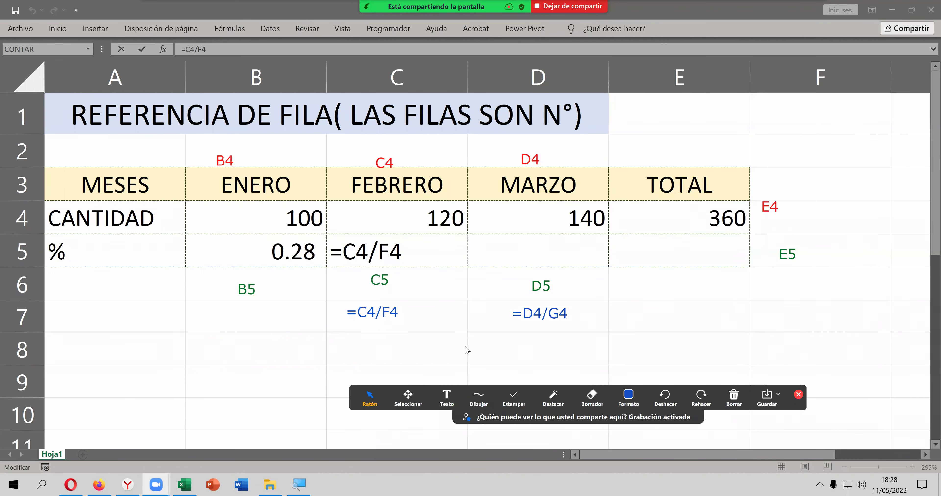
{"action": "left_click", "coordinate": [436, 239]}
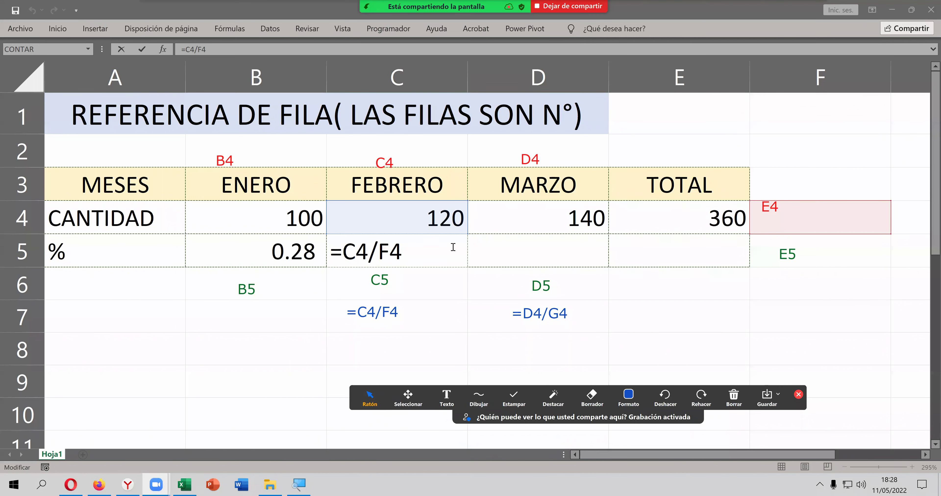
{"action": "left_click", "coordinate": [507, 253]}
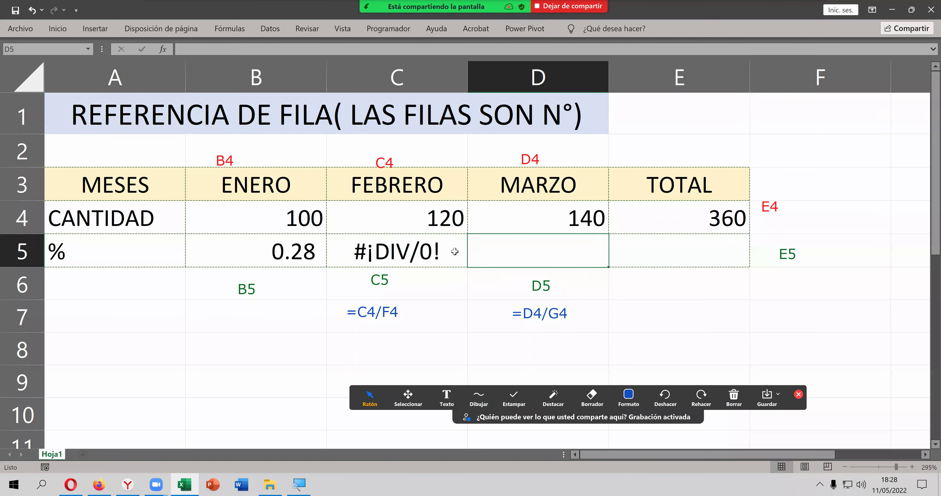
{"action": "left_click", "coordinate": [458, 253]}
{"action": "left_click_drag", "start_coordinate": [469, 265], "coordinate": [590, 265]}
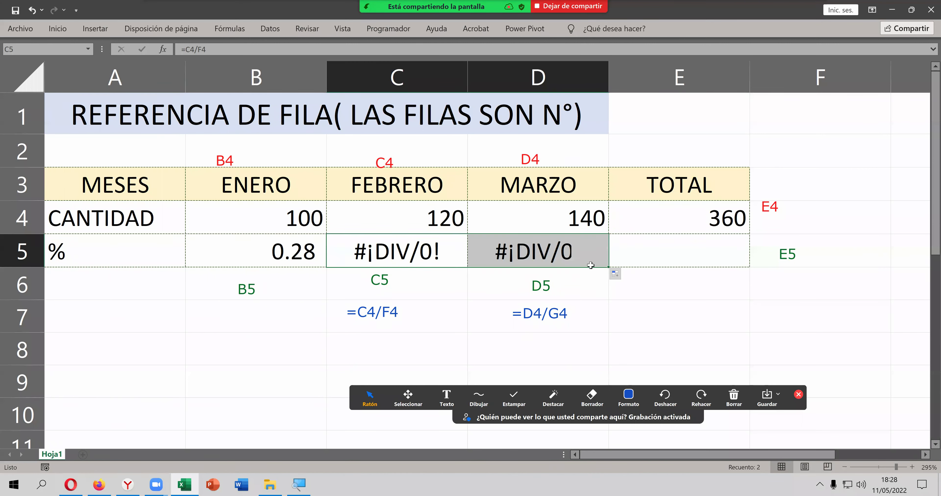
{"action": "left_click", "coordinate": [588, 258]}
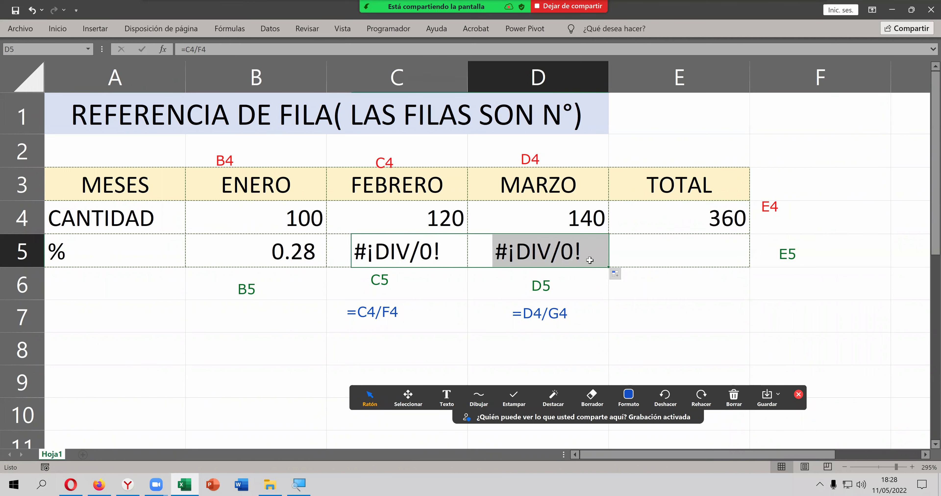
{"action": "left_click", "coordinate": [309, 247]}
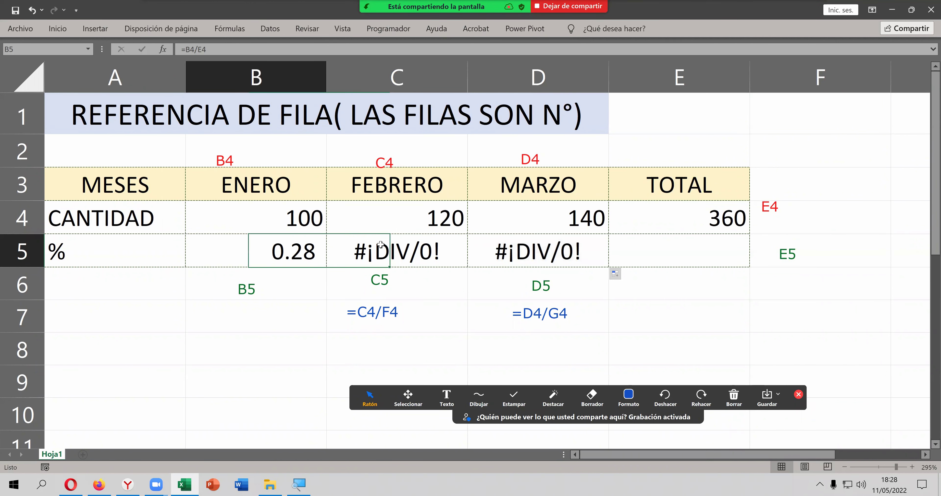
{"action": "left_click", "coordinate": [381, 245]}
{"action": "left_click", "coordinate": [526, 245]}
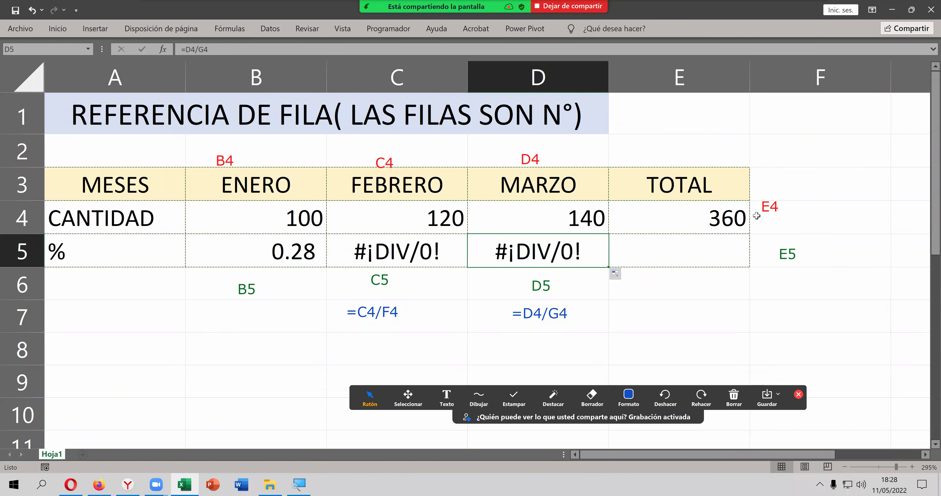
{"action": "left_click", "coordinate": [768, 207]}
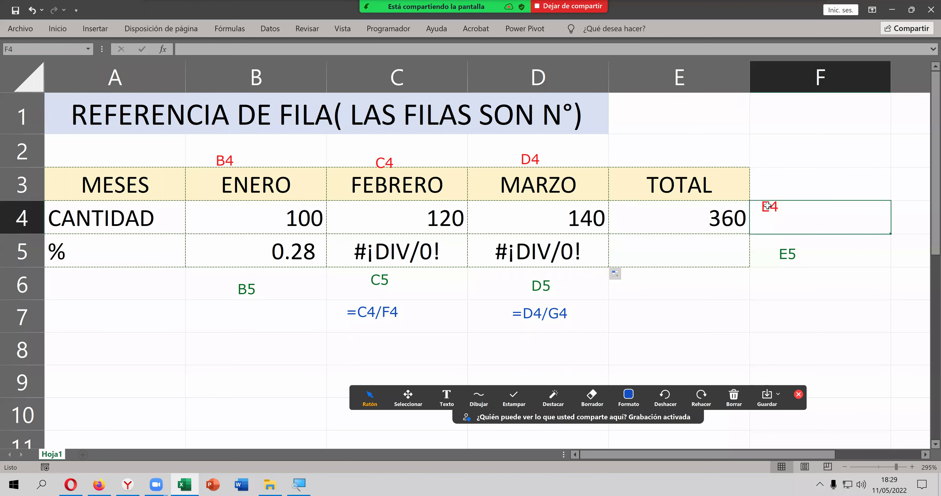
Step: Erase the red E4 label and place the two-line note 'LA CELDA E4, DEBE SER UNA CELDA FIJA' above TOTAL
{"action": "left_click", "coordinate": [714, 213]}
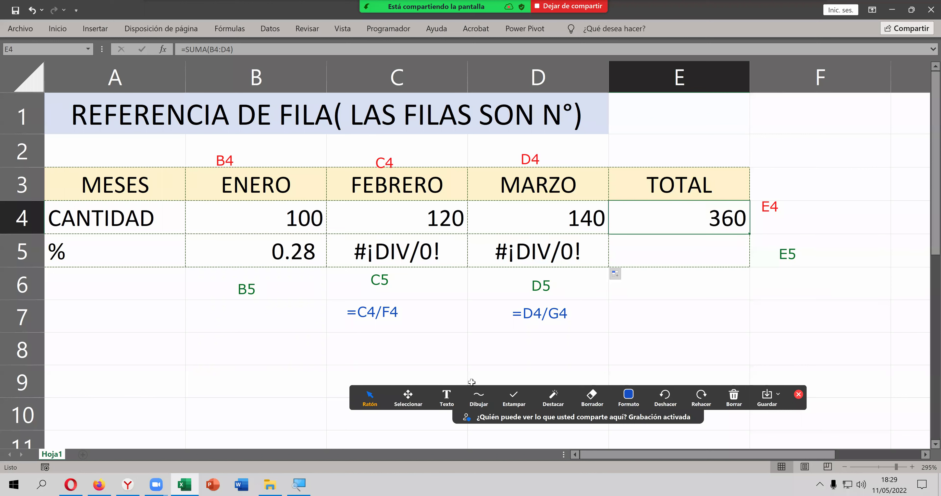
{"action": "left_click", "coordinate": [592, 396]}
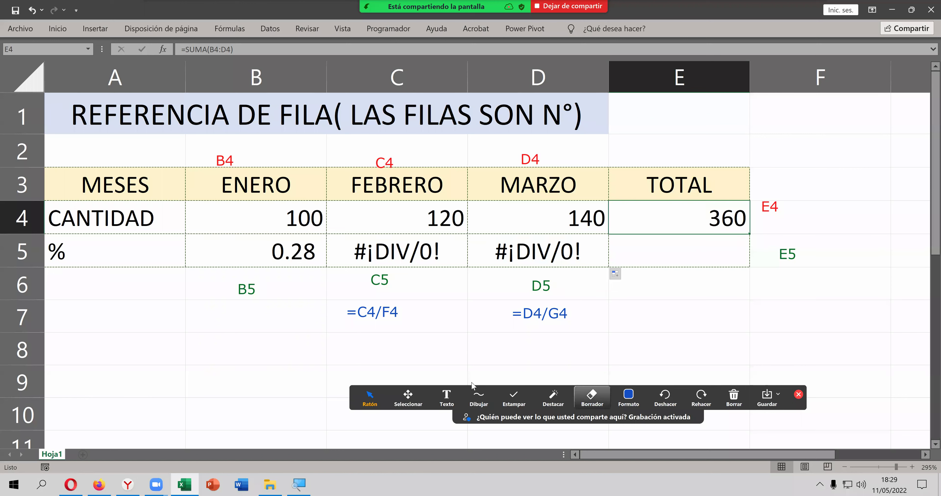
{"action": "left_click", "coordinate": [765, 201]}
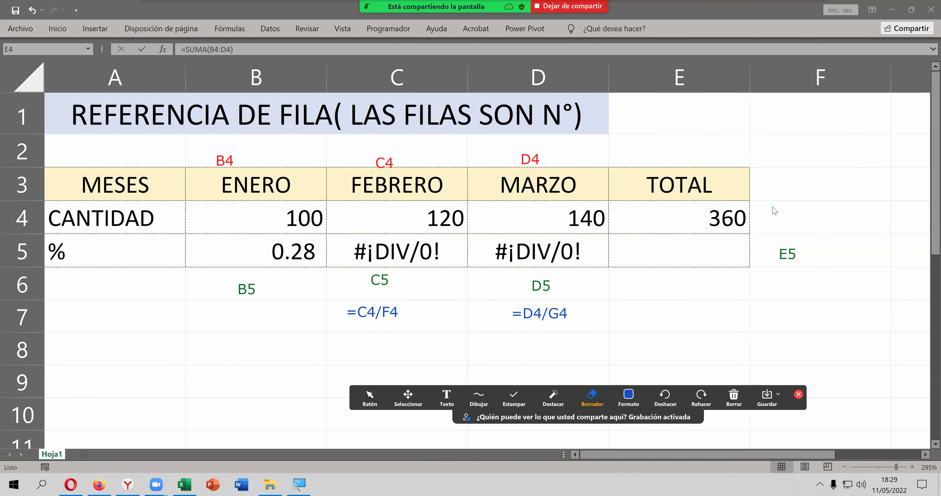
{"action": "left_click", "coordinate": [753, 215]}
{"action": "type", "text": "LA CELDA"}
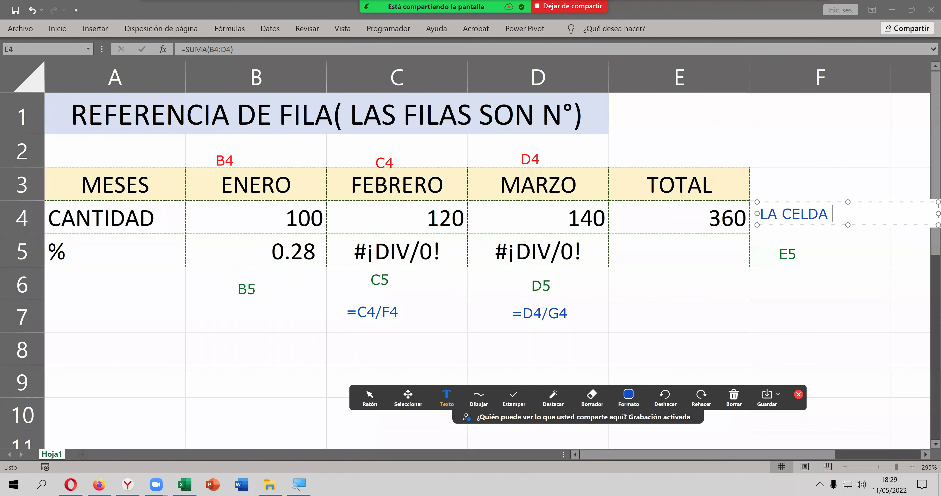
{"action": "type", "text": " E4, DEBE SER"}
{"action": "key", "text": "Return"}
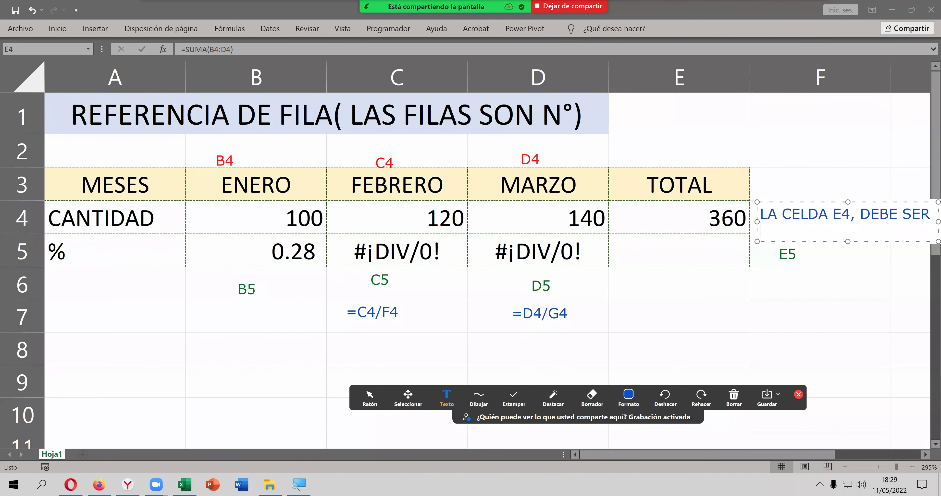
{"action": "type", "text": "UNA CELDA FIJA."}
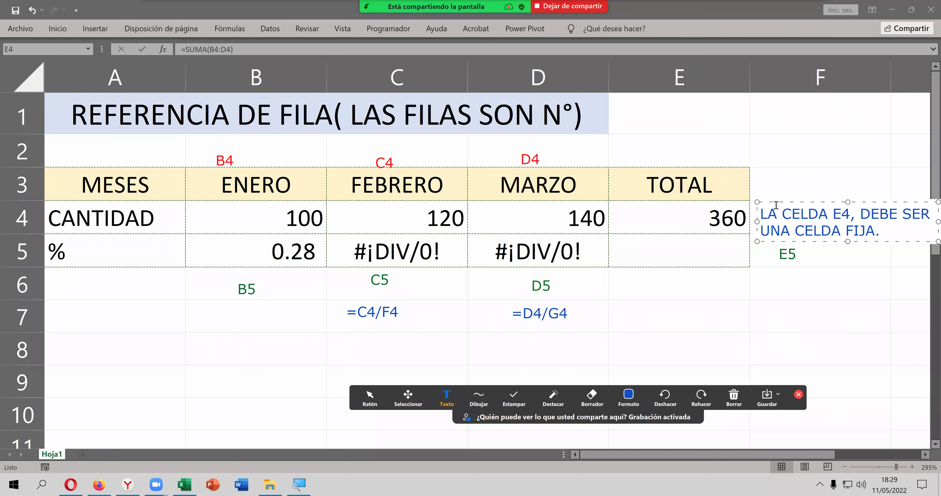
{"action": "mouse_move", "coordinate": [776, 201]}
{"action": "left_mouse_down"}
{"action": "mouse_move", "coordinate": [708, 120]}
{"action": "mouse_move", "coordinate": [635, 124]}
{"action": "left_mouse_up"}
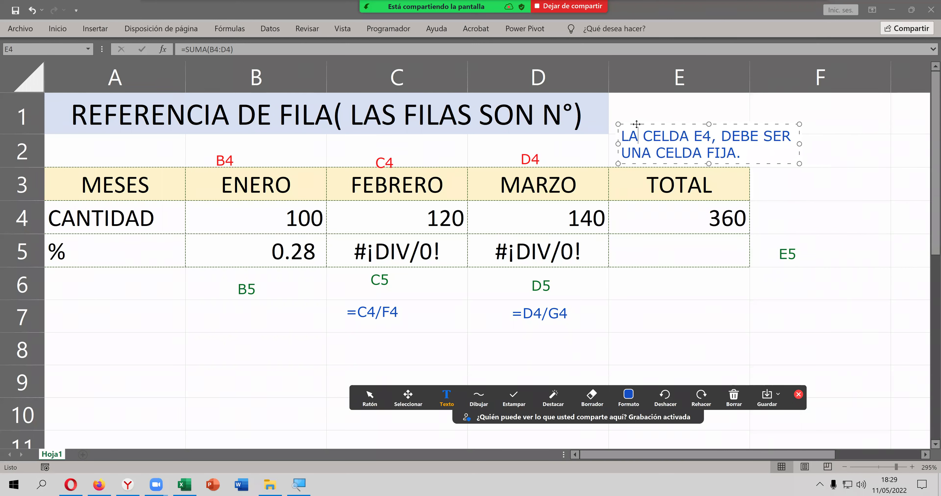
{"action": "left_click", "coordinate": [789, 199]}
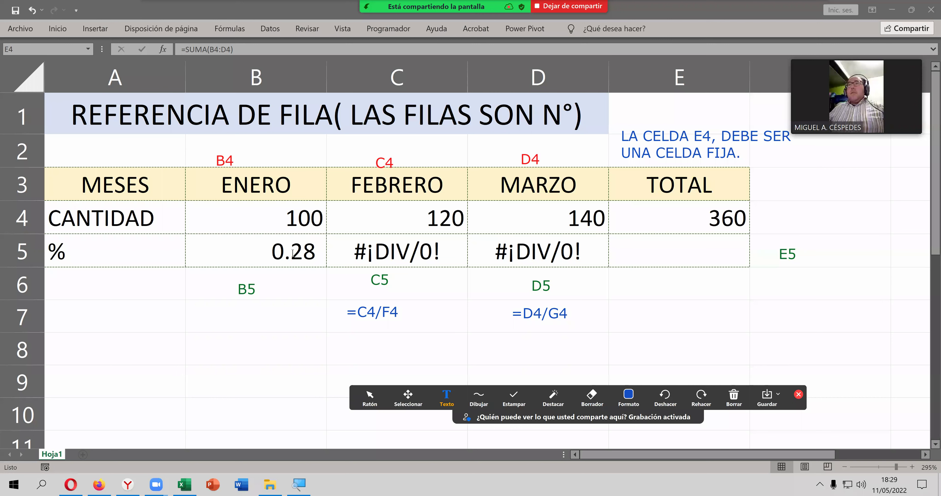
{"action": "left_click", "coordinate": [369, 397]}
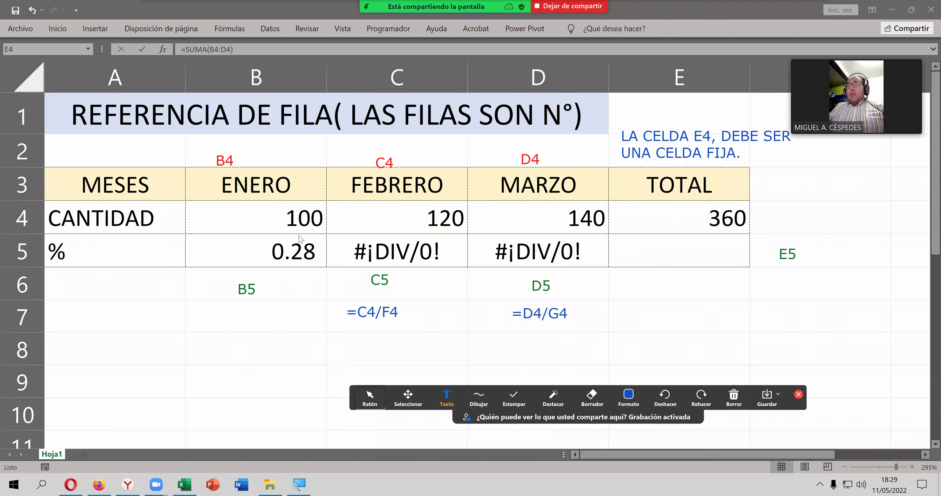
Step: Change B5's formula to =B$4/E4 to lock row 4
{"action": "double_click", "coordinate": [284, 246]}
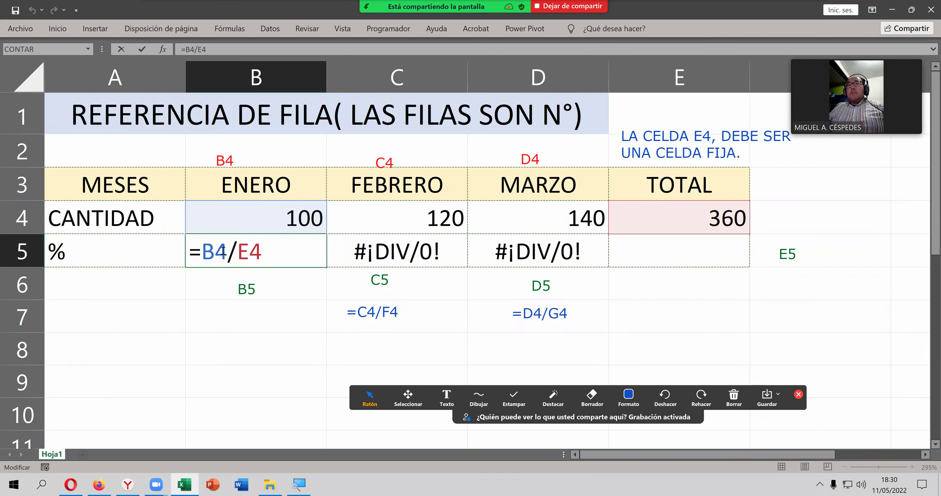
{"action": "left_click", "coordinate": [214, 252]}
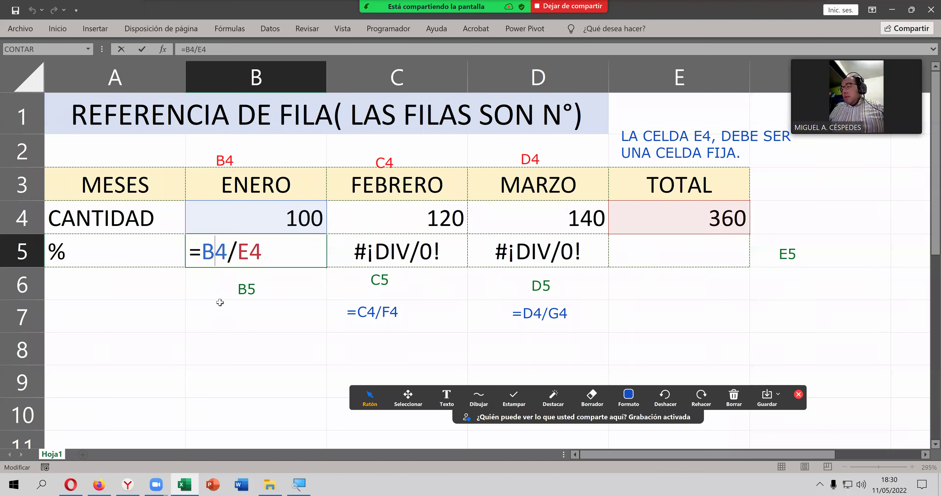
{"action": "type", "text": "$"}
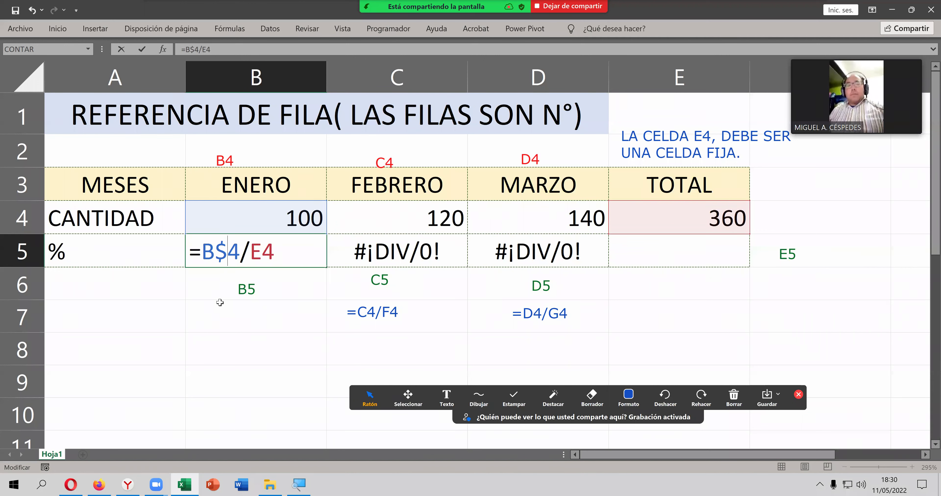
{"action": "key", "text": "Return"}
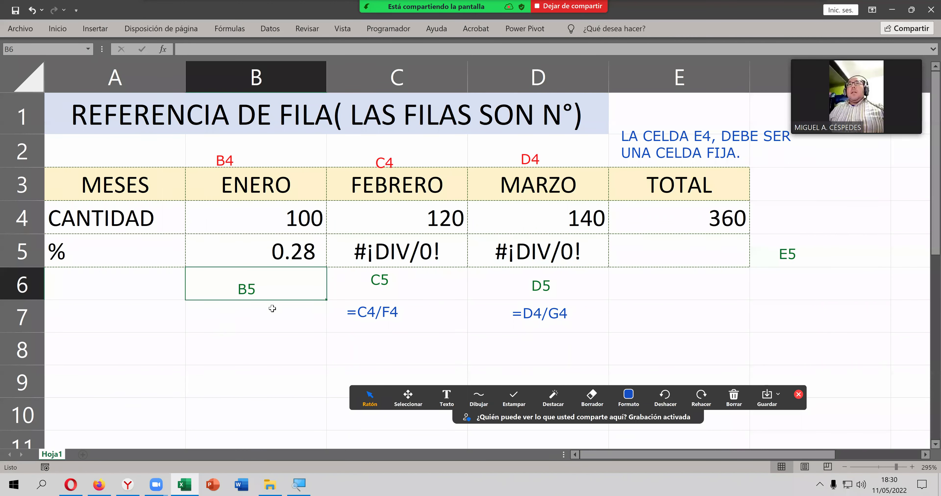
Step: Copy B5 across to D5 and inspect C5 (=C$4/F4) and D5 (=D$4/G4)
{"action": "left_click", "coordinate": [311, 257]}
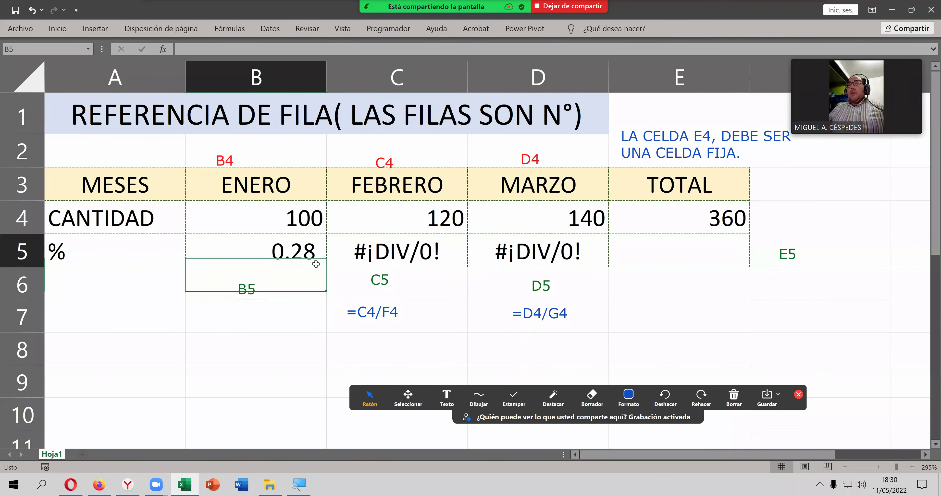
{"action": "left_click_drag", "start_coordinate": [326, 268], "coordinate": [596, 275]}
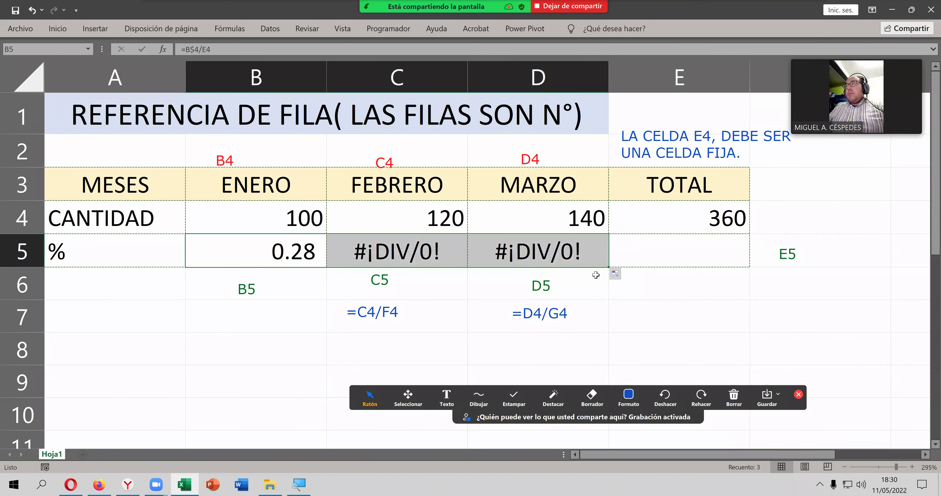
{"action": "left_click", "coordinate": [596, 260]}
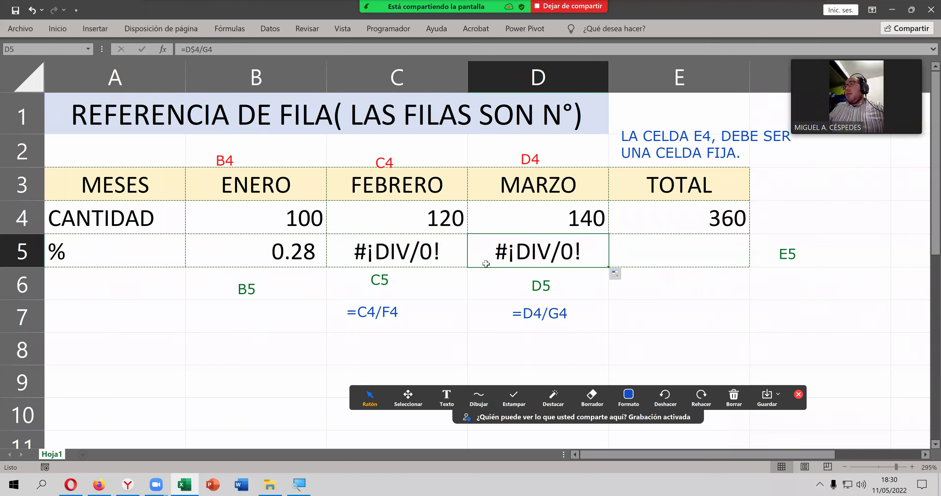
{"action": "double_click", "coordinate": [451, 258]}
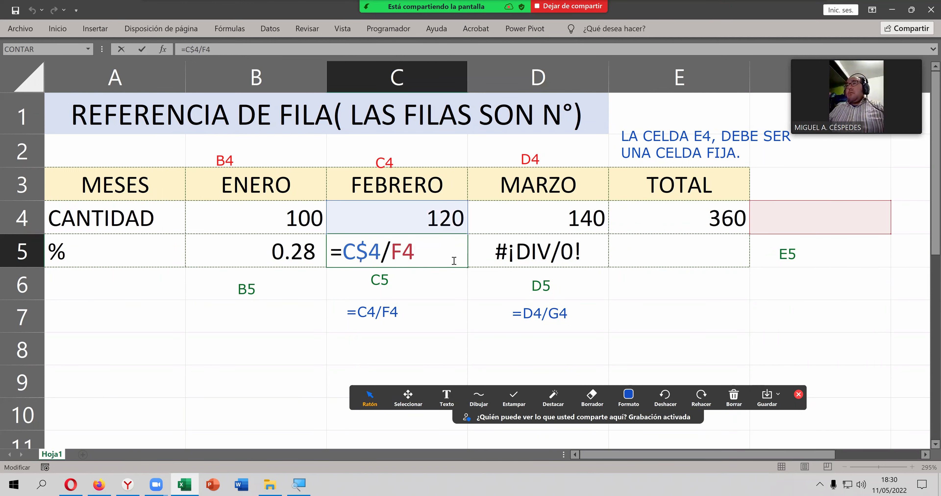
{"action": "double_click", "coordinate": [534, 261]}
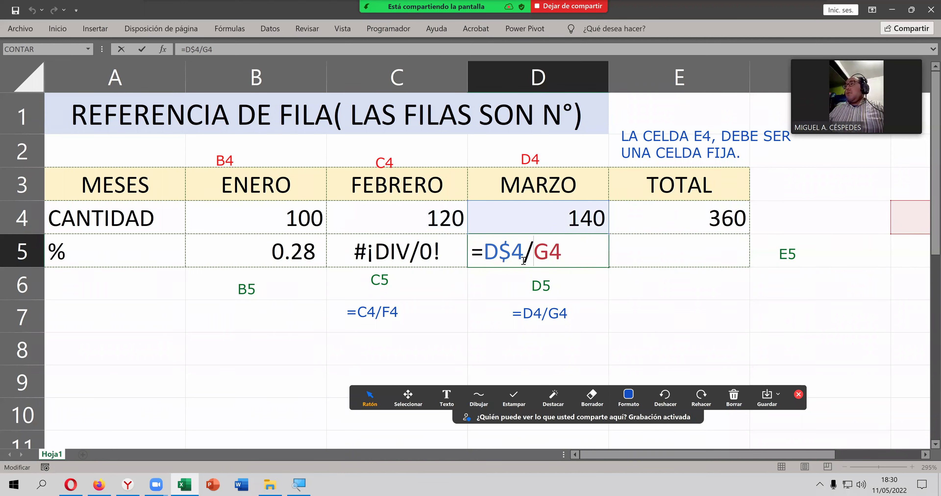
{"action": "key", "text": "Return"}
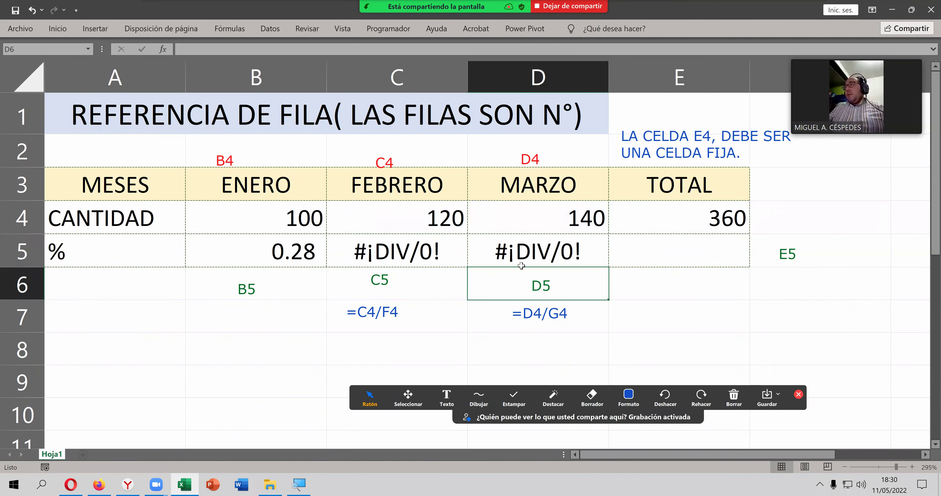
Step: Zoom the sheet to 265% and open B5's =B$4/E4 formula, highlighting B4 and E4
{"action": "scroll", "coordinate": [521, 266], "scroll_direction": "down", "scroll_amount": 1, "text": "ctrl"}
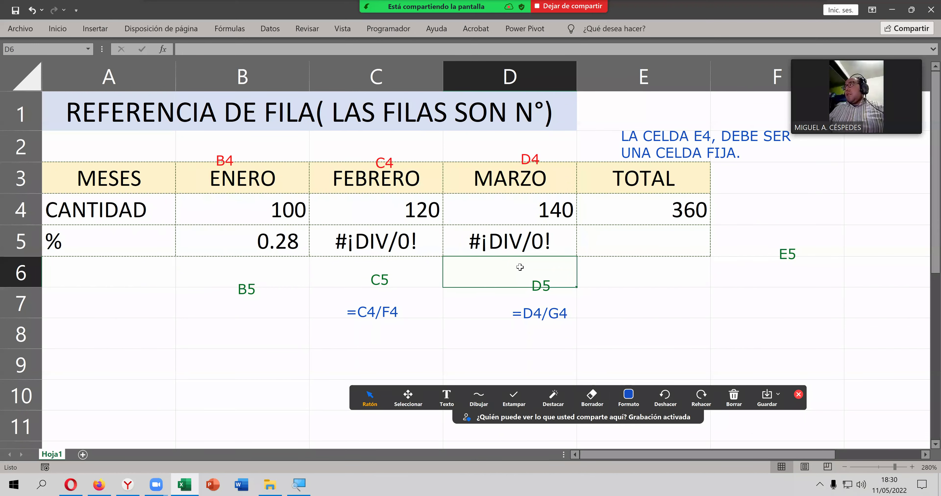
{"action": "scroll", "coordinate": [521, 266], "scroll_direction": "down", "scroll_amount": 1, "text": "ctrl"}
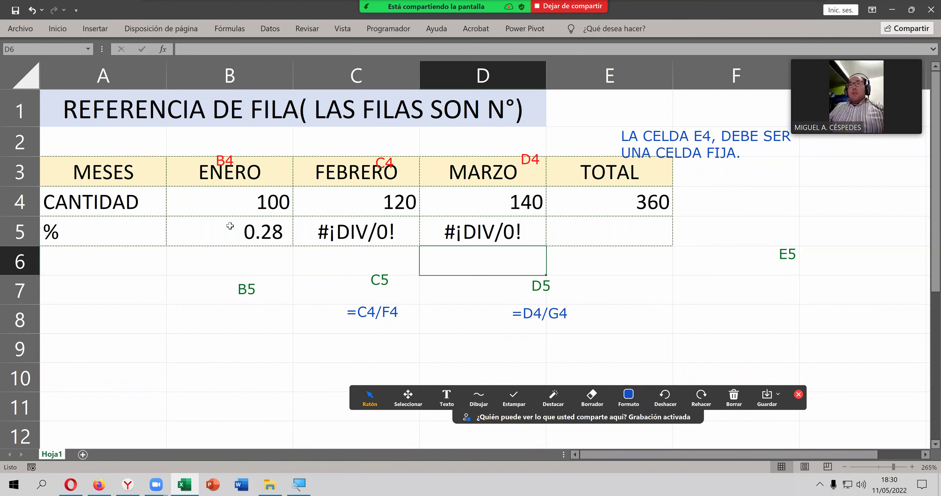
{"action": "double_click", "coordinate": [230, 226]}
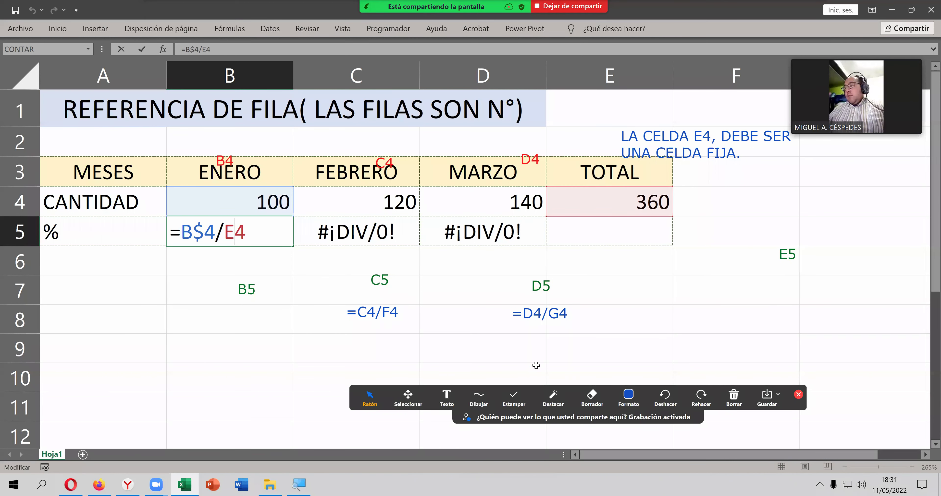
Step: Draw orange annotation boxes around B4, E4 and the B5 formula
{"action": "left_click", "coordinate": [629, 398]}
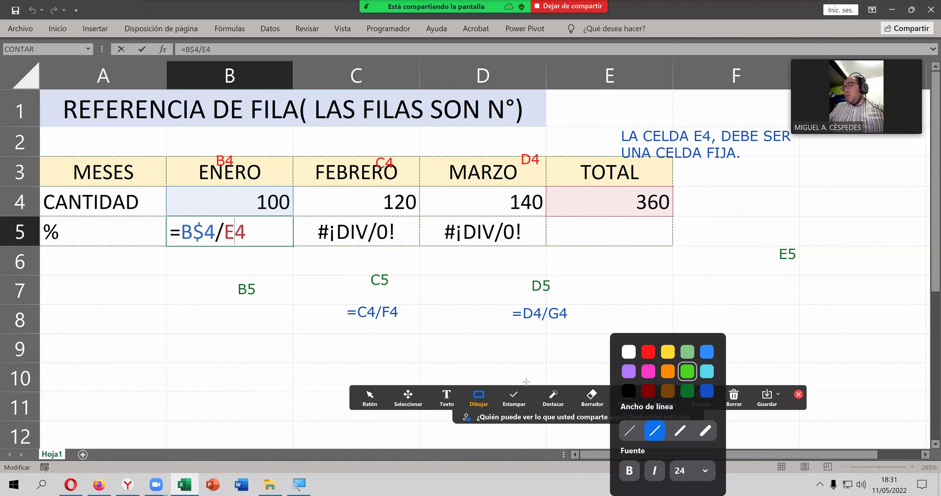
{"action": "left_click", "coordinate": [628, 395]}
{"action": "left_click", "coordinate": [649, 350]}
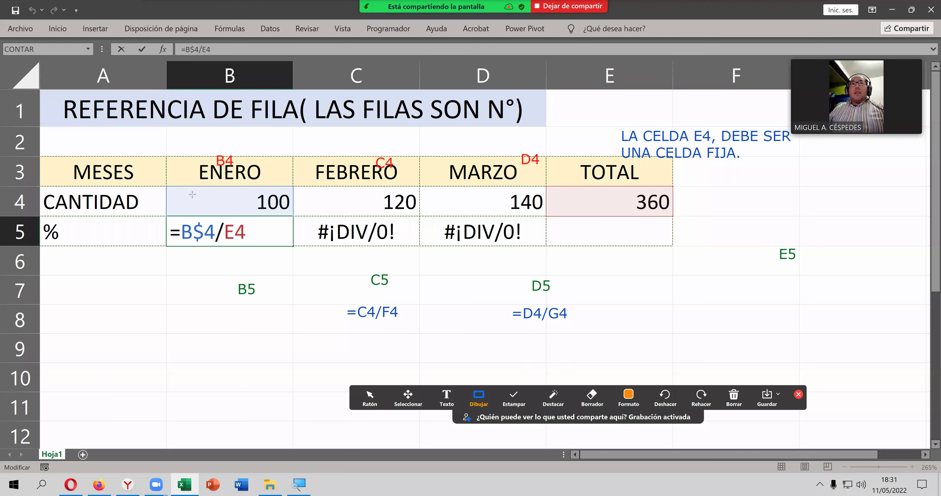
{"action": "left_click_drag", "start_coordinate": [172, 189], "coordinate": [293, 213]}
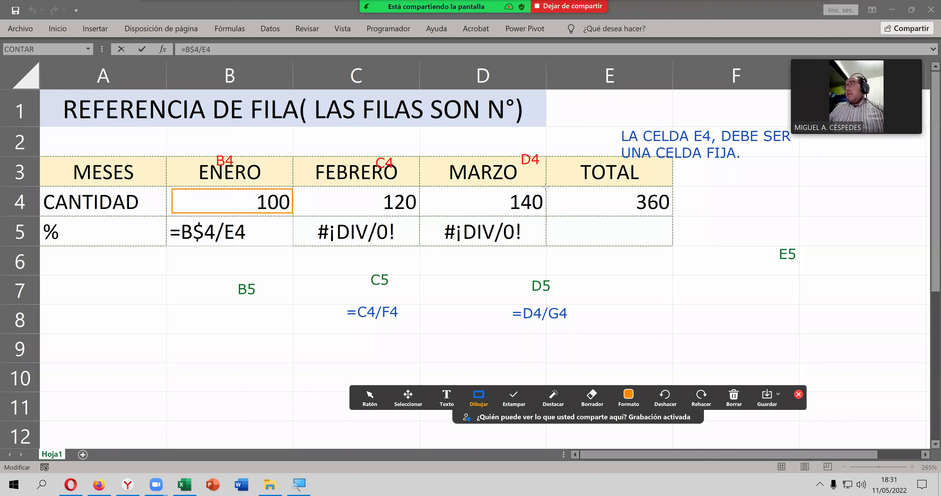
{"action": "left_click_drag", "start_coordinate": [548, 188], "coordinate": [653, 210]}
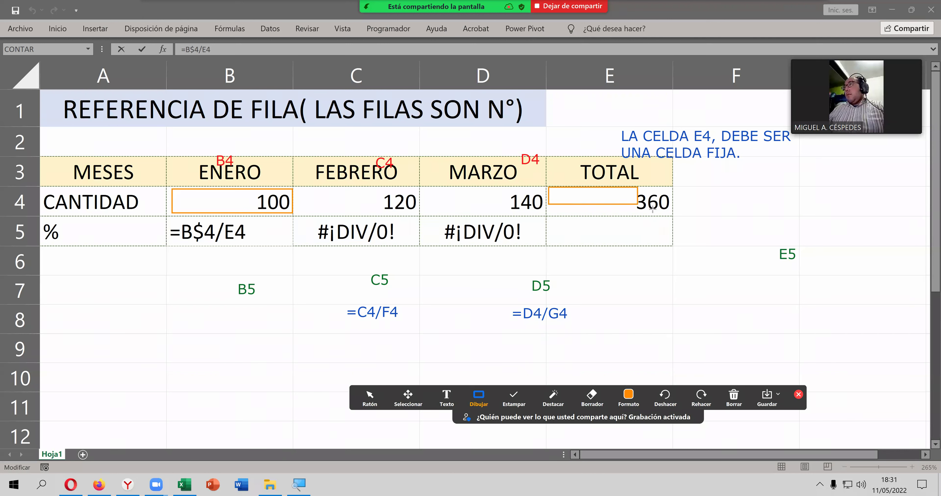
{"action": "left_click_drag", "start_coordinate": [662, 212], "coordinate": [670, 213]}
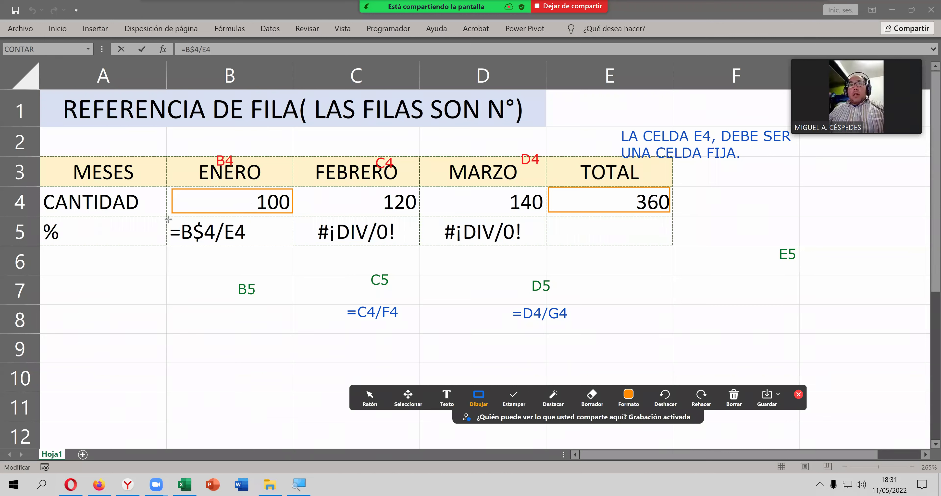
{"action": "left_click_drag", "start_coordinate": [167, 218], "coordinate": [287, 242]}
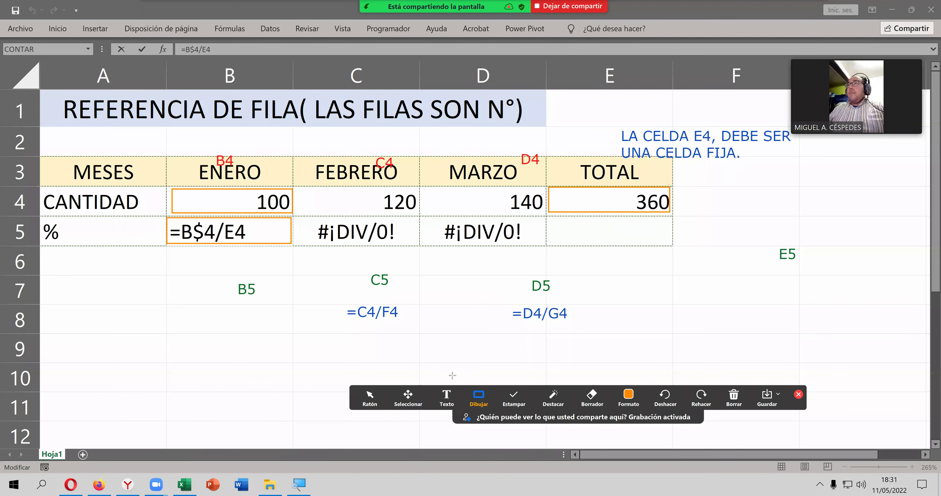
Step: Leave annotation mode and commit B5 so it shows 0.28
{"action": "left_click", "coordinate": [370, 398]}
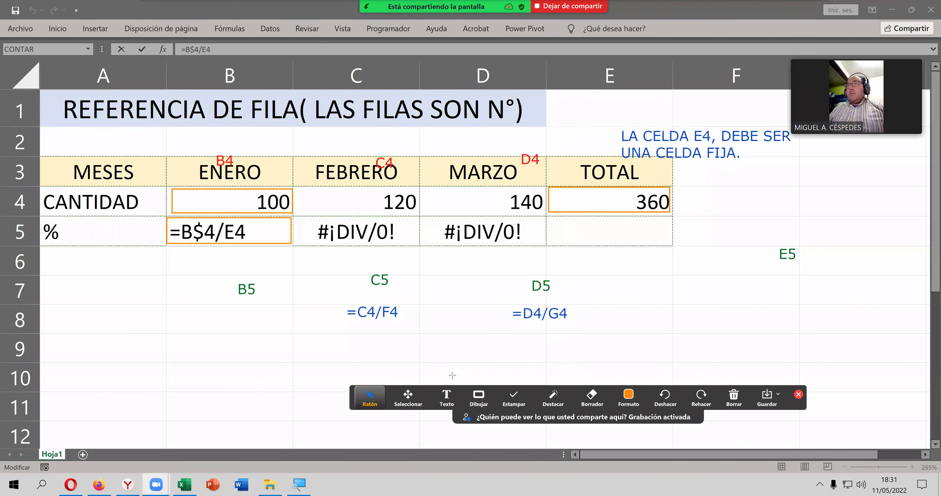
{"action": "left_click", "coordinate": [281, 254]}
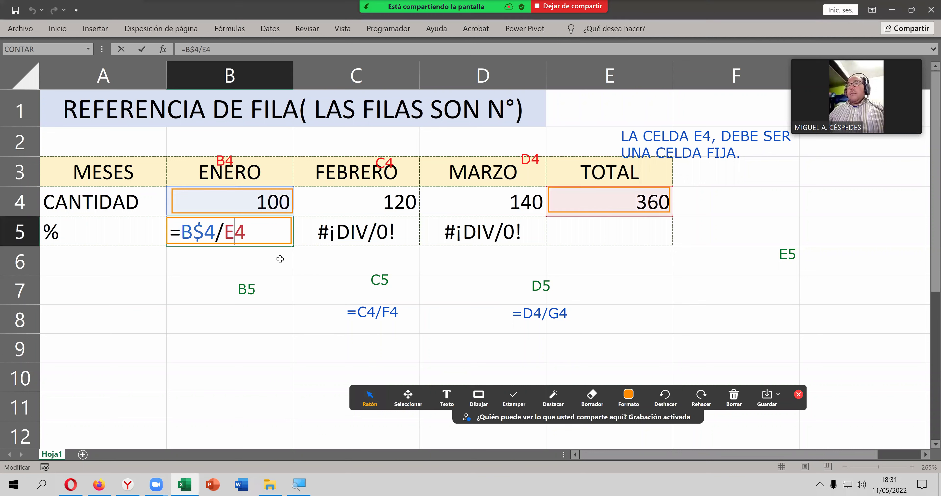
{"action": "key", "text": "Return"}
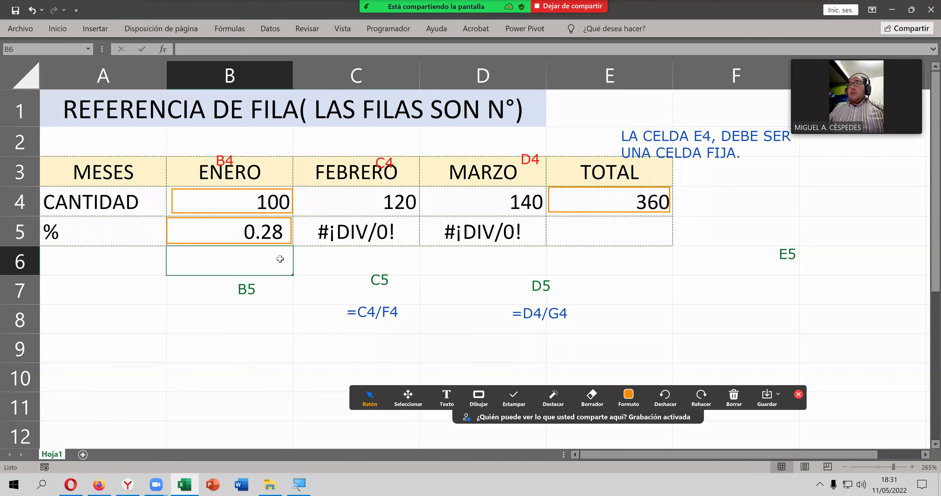
Step: Open C5's =C$4/F4 formula and frame C4, C5 and the empty F4 with purple boxes
{"action": "double_click", "coordinate": [410, 231]}
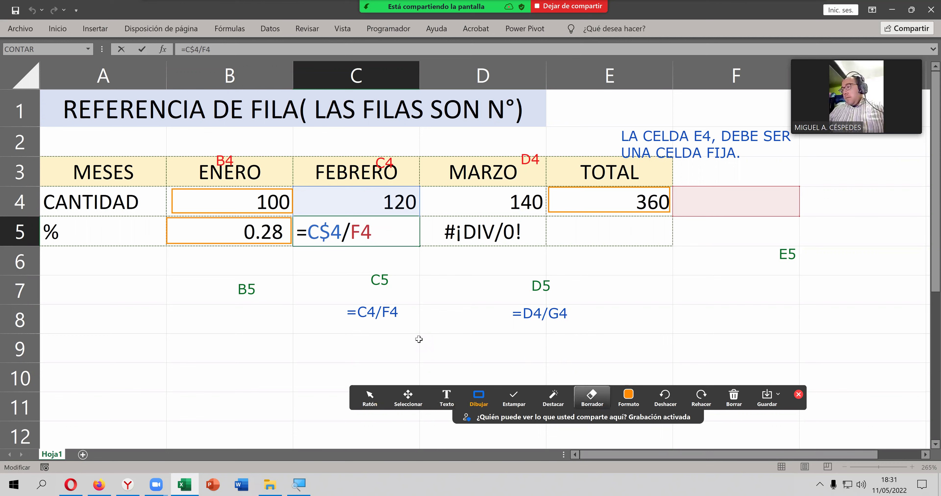
{"action": "left_click", "coordinate": [629, 397]}
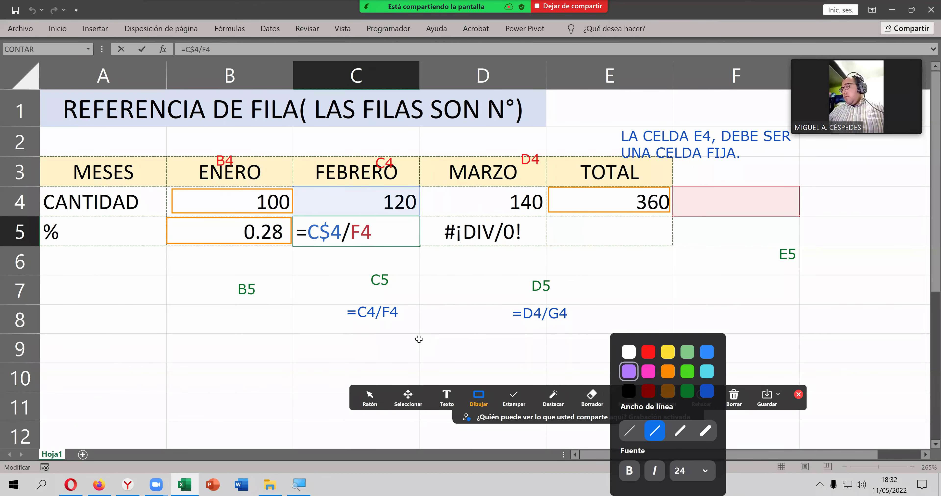
{"action": "left_click", "coordinate": [387, 238]}
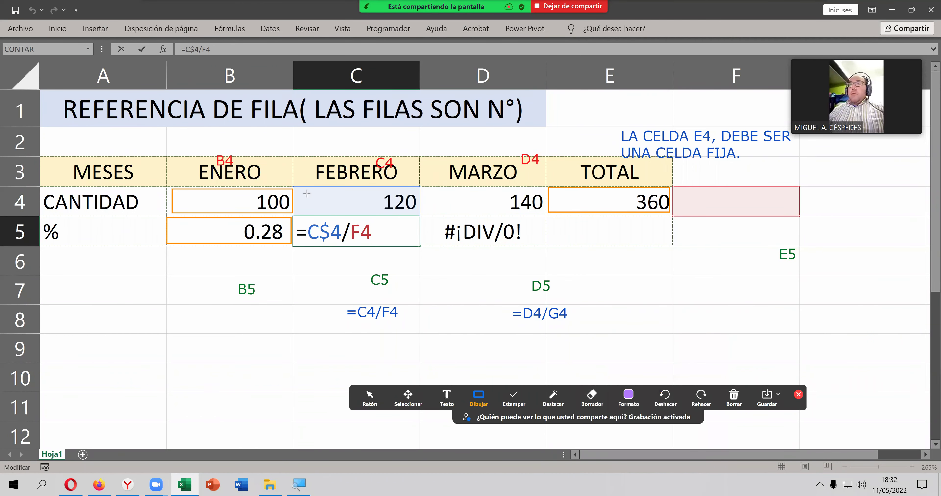
{"action": "left_click_drag", "start_coordinate": [299, 190], "coordinate": [420, 212]}
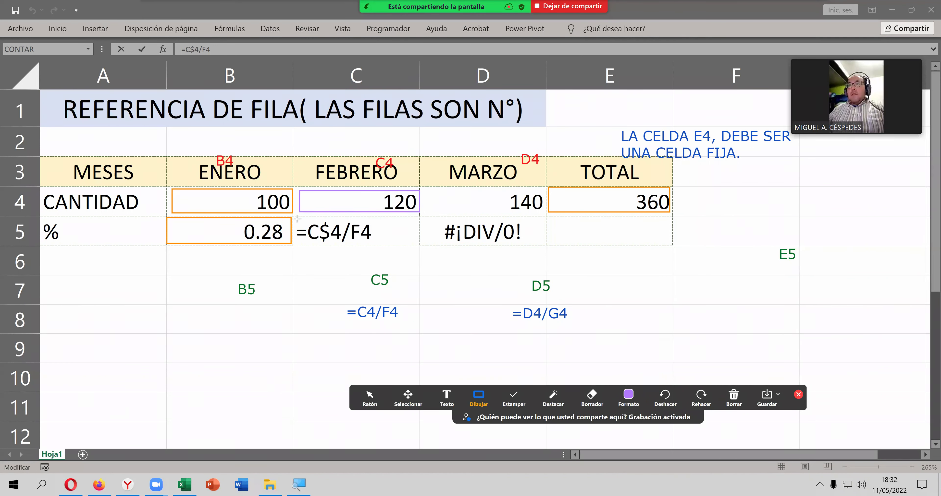
{"action": "left_click_drag", "start_coordinate": [296, 218], "coordinate": [416, 242]}
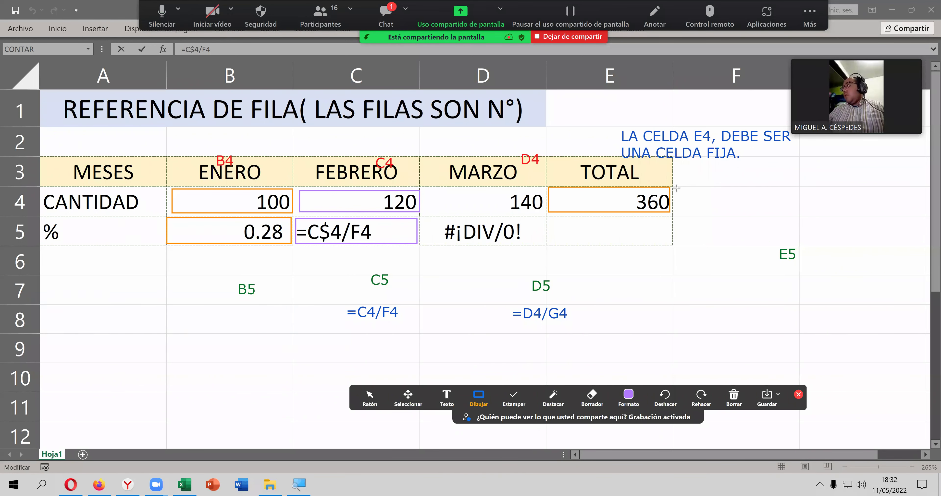
{"action": "left_click_drag", "start_coordinate": [677, 189], "coordinate": [795, 214]}
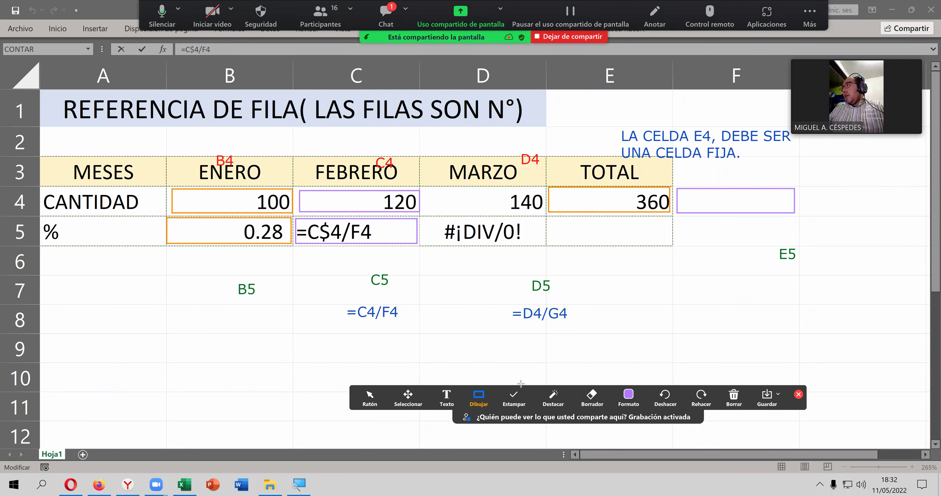
{"action": "left_click", "coordinate": [370, 397]}
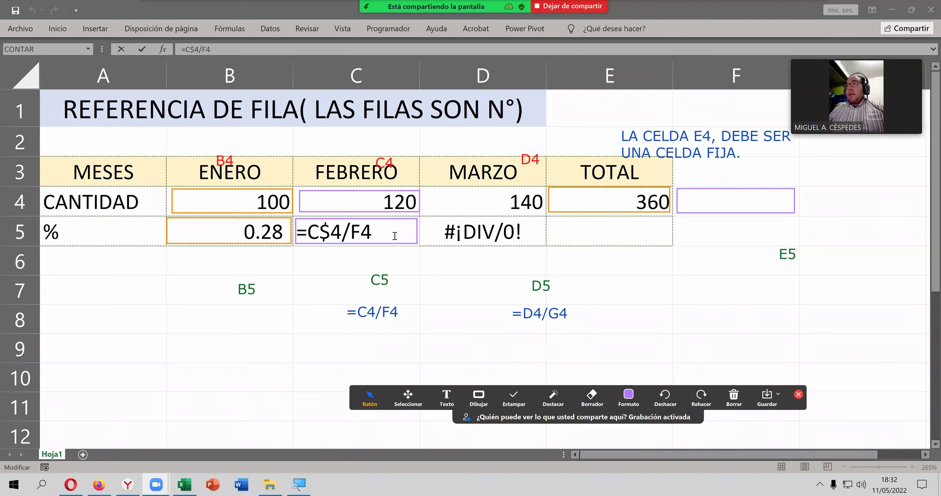
{"action": "left_click", "coordinate": [395, 236]}
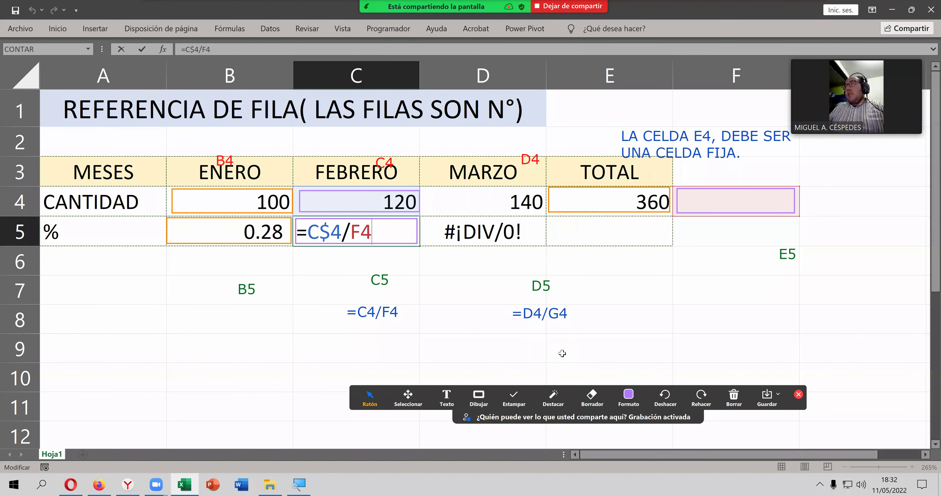
Step: Stamp green checks on B4, C4 and E4 and a red X on F4
{"action": "left_click", "coordinate": [514, 395]}
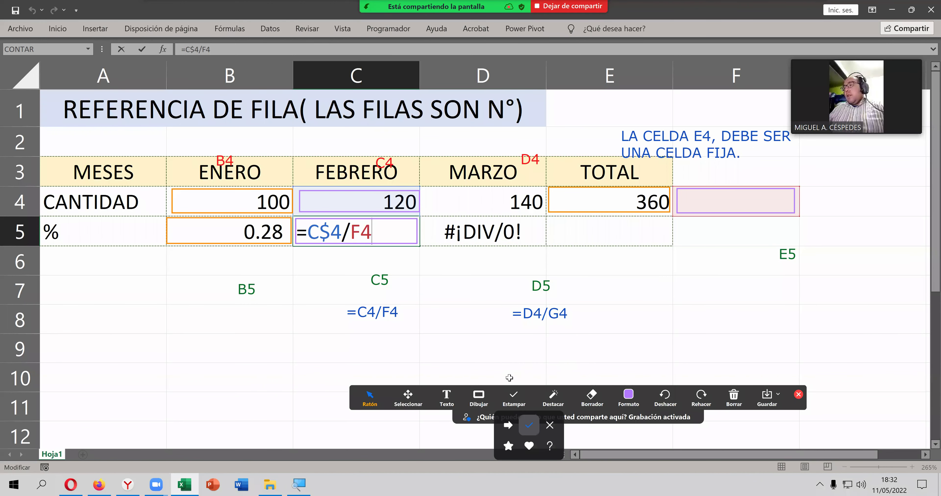
{"action": "left_click", "coordinate": [218, 202]}
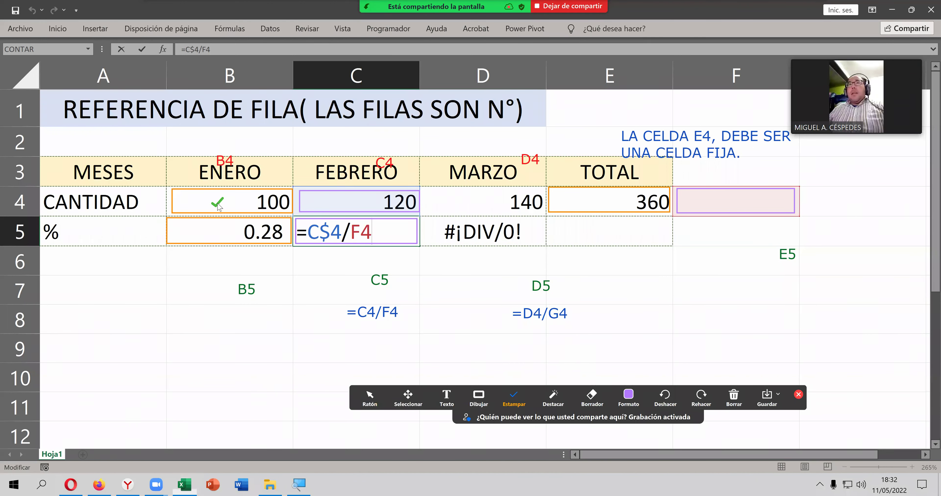
{"action": "left_click", "coordinate": [339, 200]}
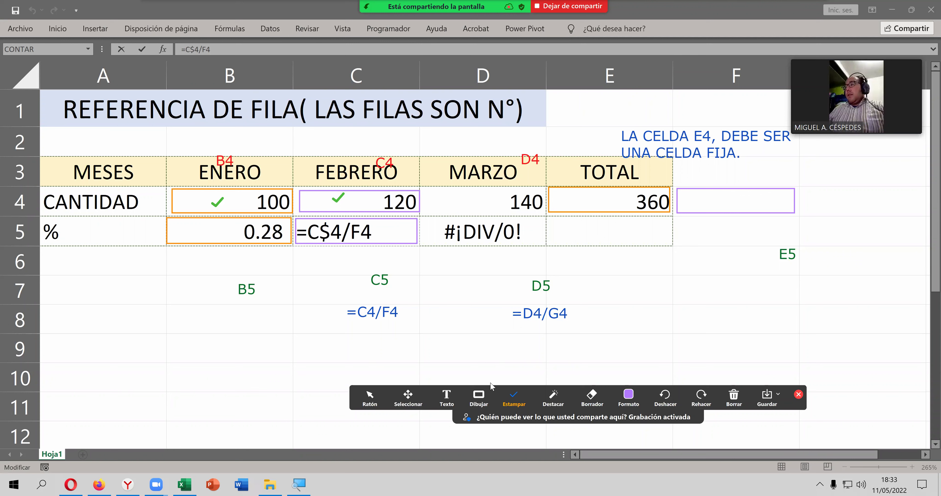
{"action": "left_click", "coordinate": [514, 398]}
{"action": "left_click", "coordinate": [548, 425]}
{"action": "left_click", "coordinate": [728, 189]}
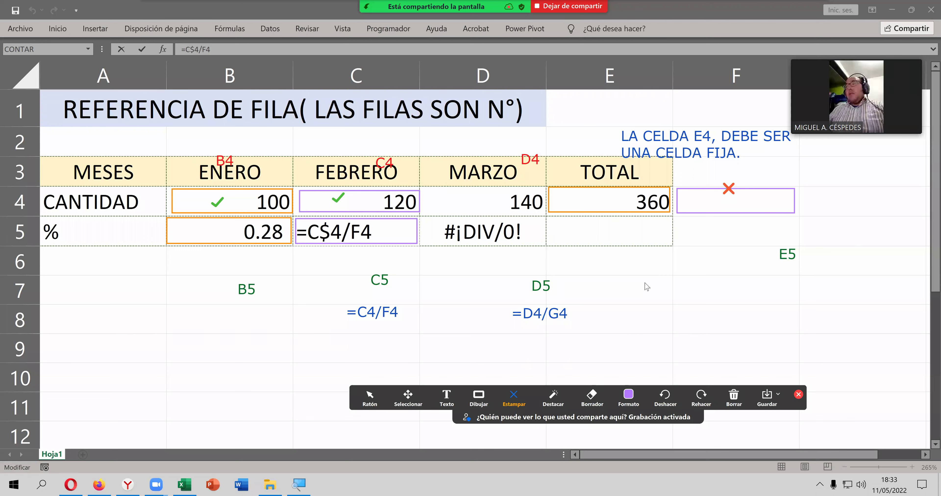
{"action": "left_click", "coordinate": [514, 398]}
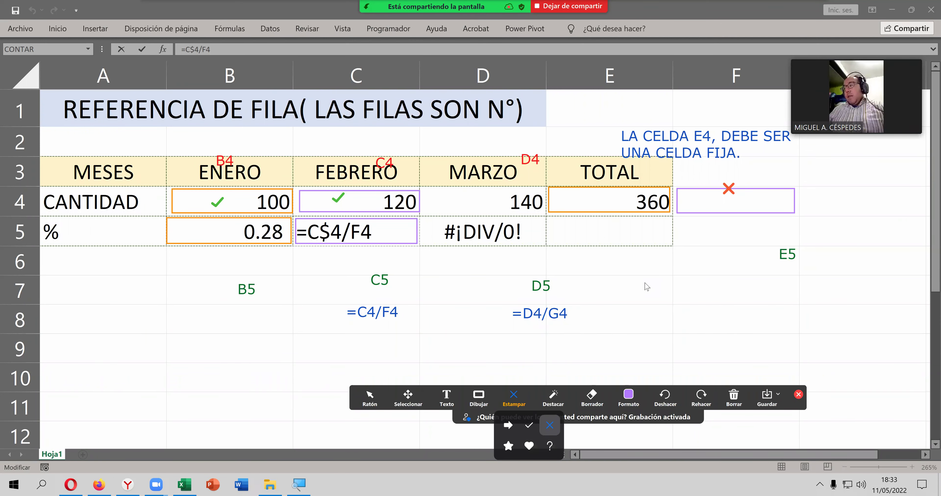
{"action": "left_click", "coordinate": [597, 195]}
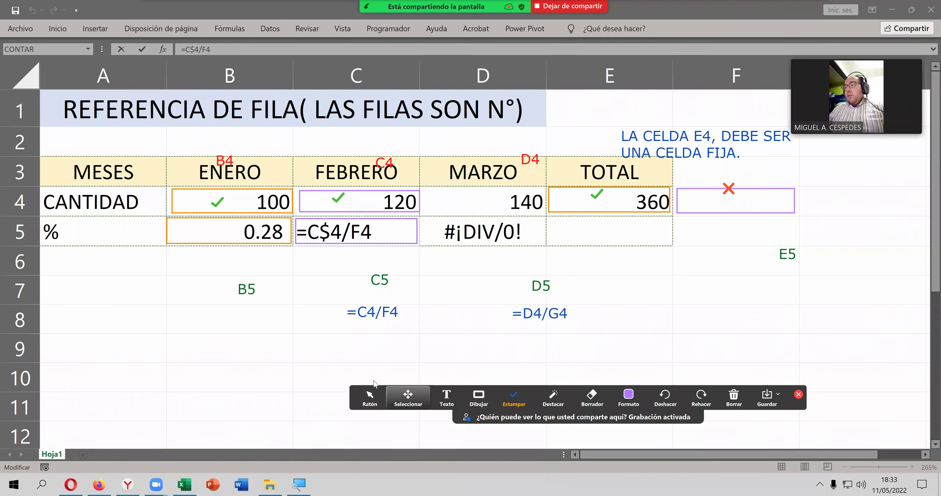
Step: Return to the sheet and confirm C5, which still shows #¡DIV/0!
{"action": "left_click", "coordinate": [370, 398]}
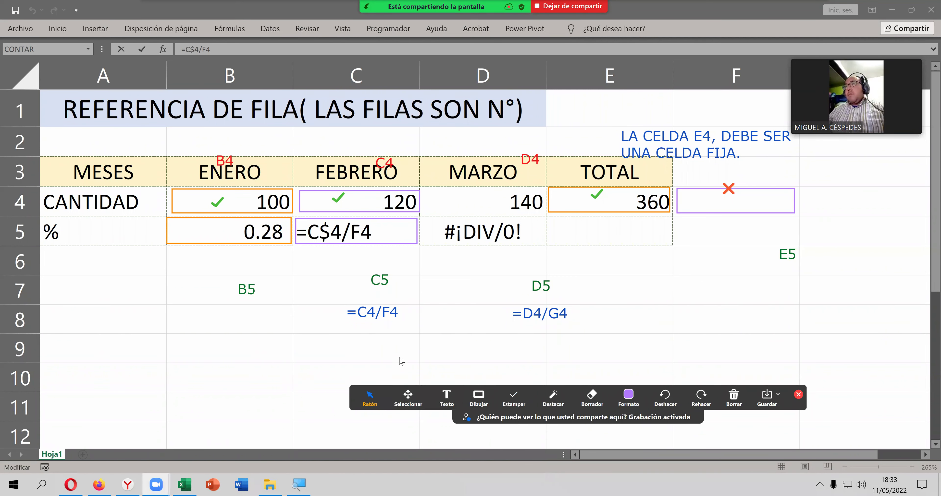
{"action": "left_click", "coordinate": [478, 235]}
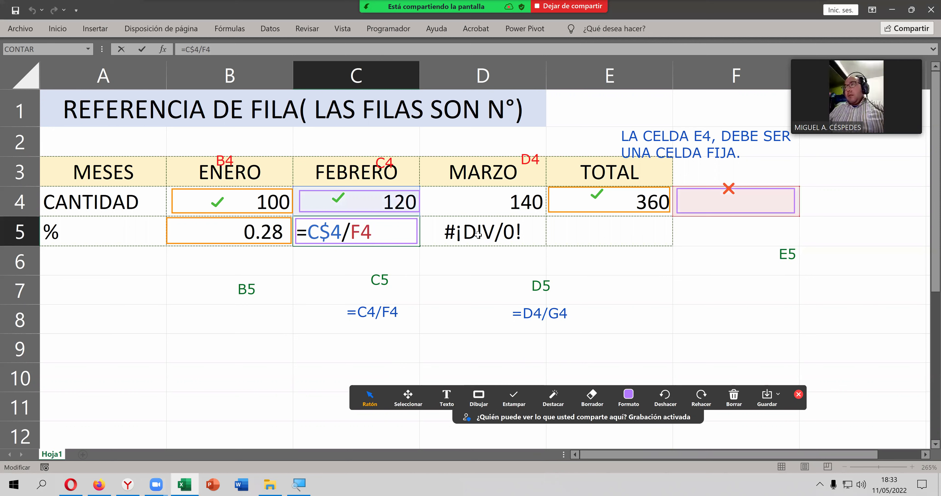
{"action": "left_click", "coordinate": [478, 234]}
Step: Open D5's =D$4/G4 formula and set the annotation colour to green
{"action": "double_click", "coordinate": [478, 235]}
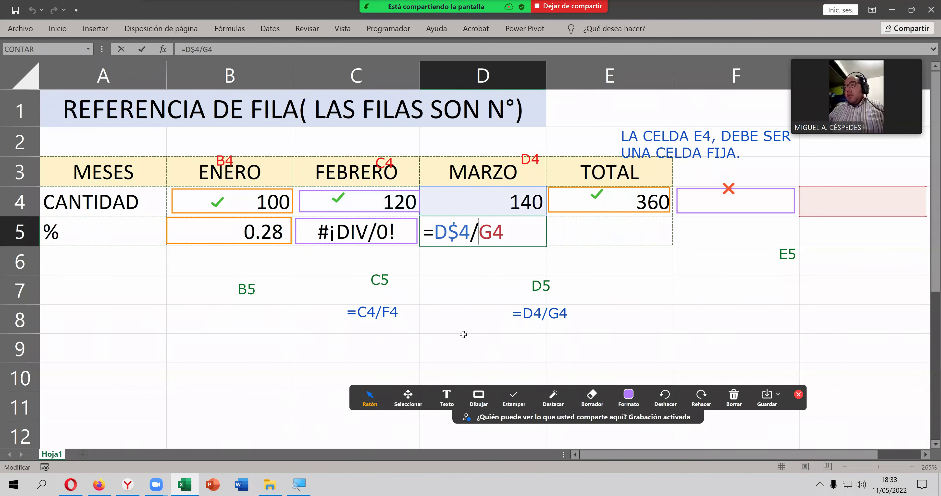
{"action": "left_click", "coordinate": [478, 398]}
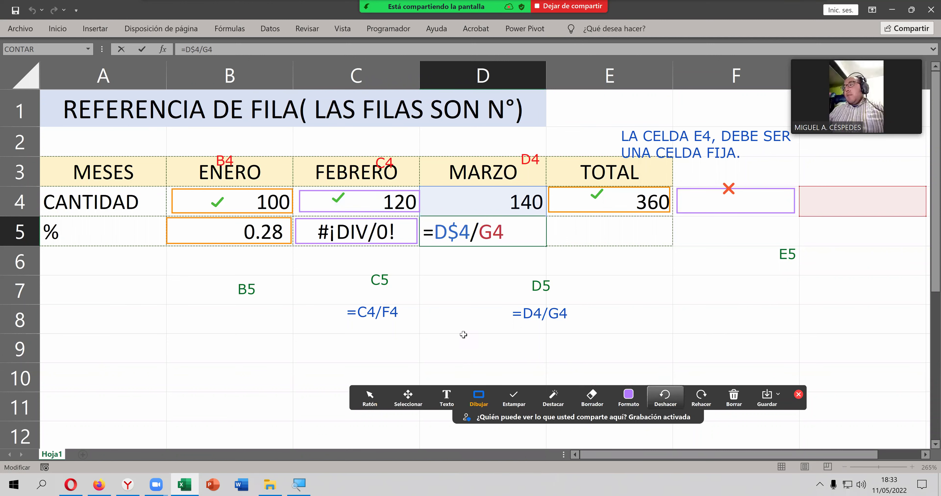
{"action": "left_click", "coordinate": [629, 398]}
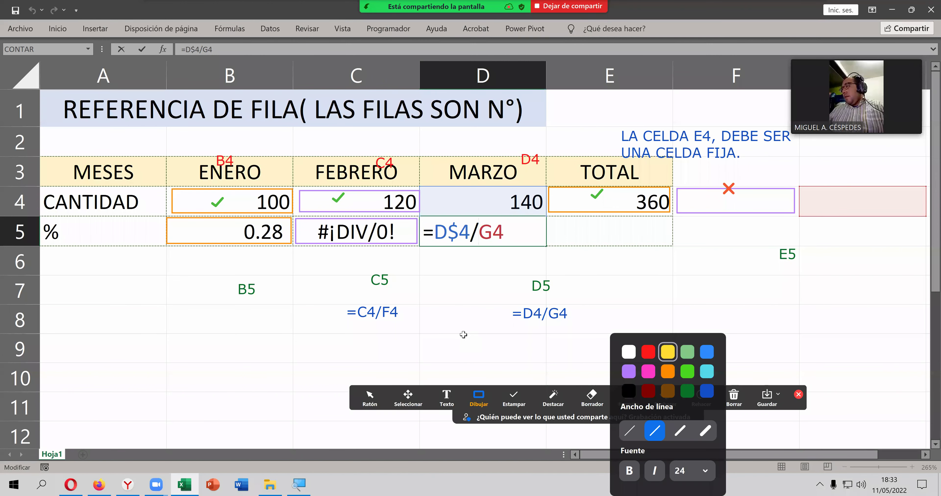
{"action": "left_click", "coordinate": [667, 352]}
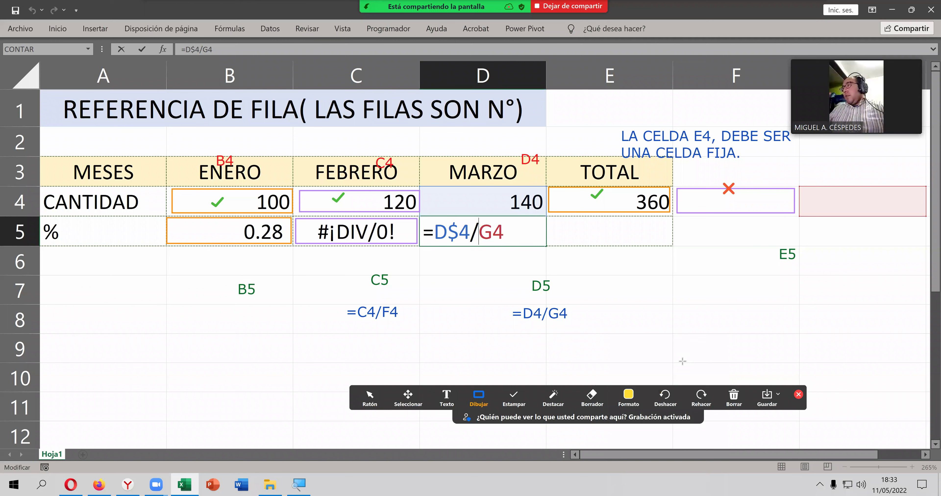
{"action": "left_click", "coordinate": [683, 362]}
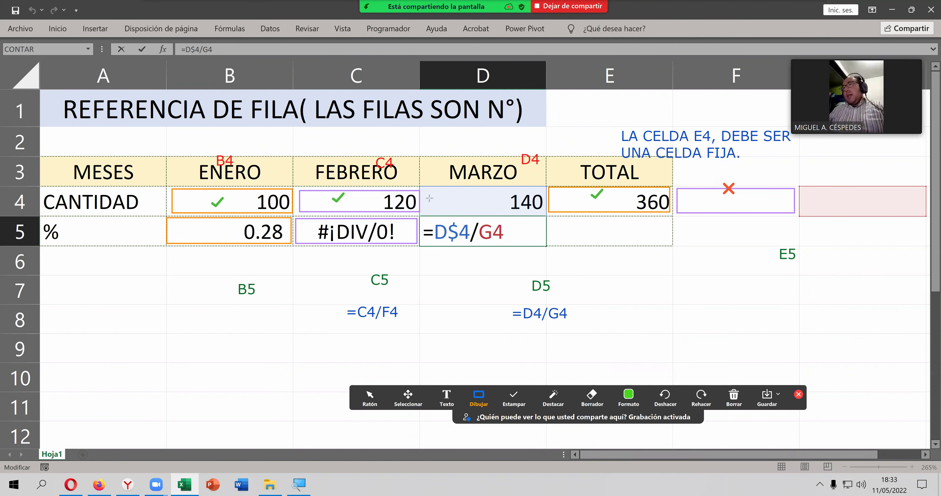
Step: Draw green boxes around D4, the D5 formula and the empty G4
{"action": "left_click_drag", "start_coordinate": [424, 191], "coordinate": [544, 214]}
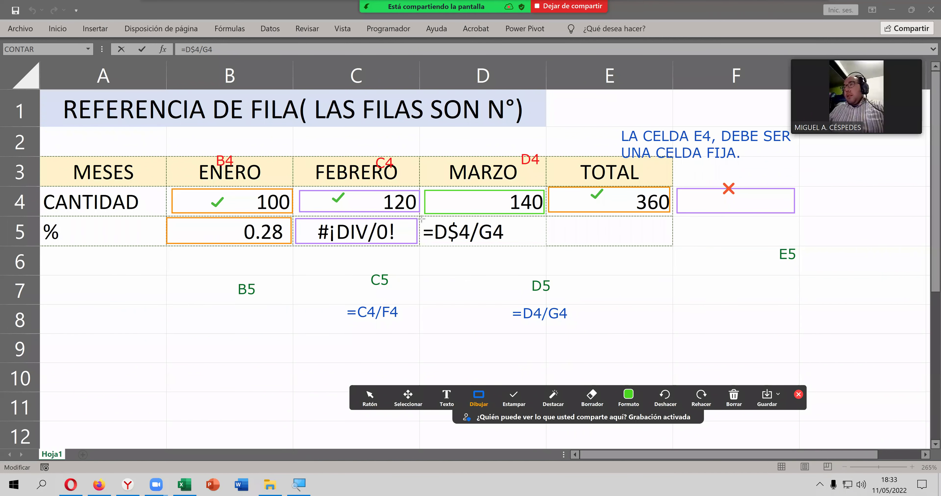
{"action": "left_click_drag", "start_coordinate": [422, 218], "coordinate": [542, 245]}
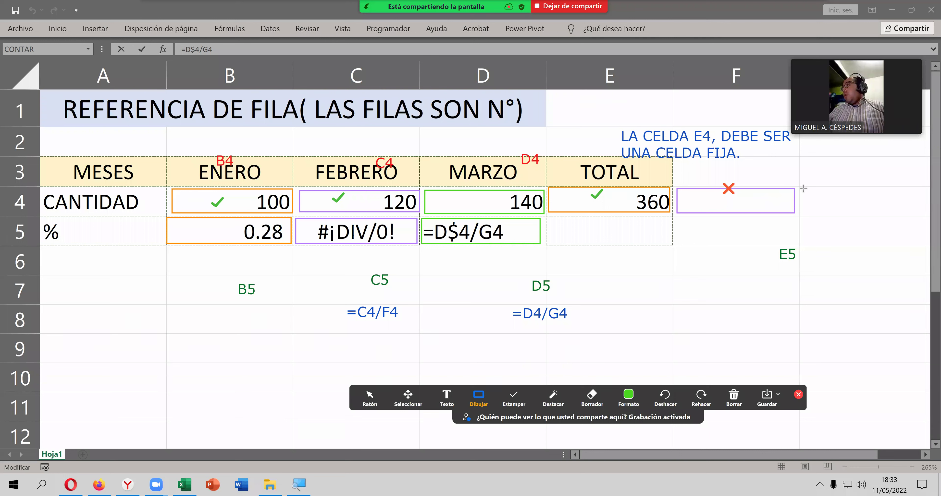
{"action": "left_click_drag", "start_coordinate": [808, 195], "coordinate": [908, 211]}
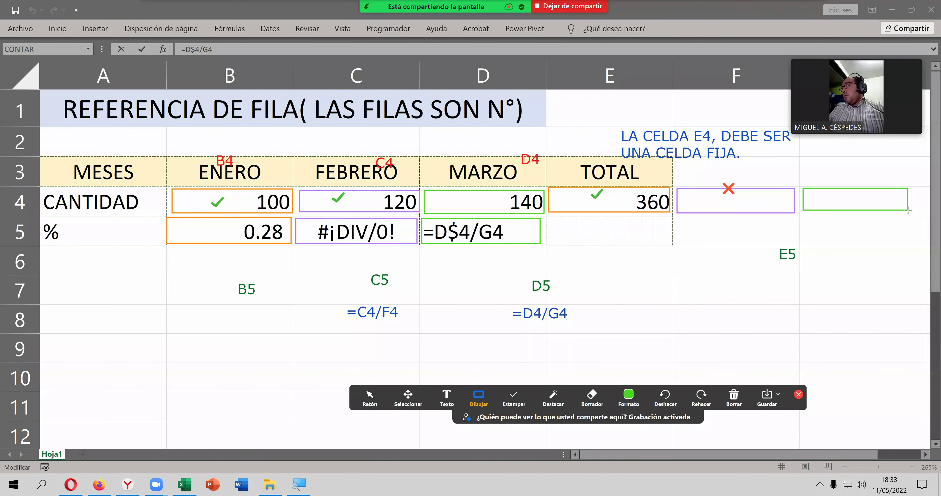
{"action": "left_click_drag", "start_coordinate": [909, 212], "coordinate": [911, 214]}
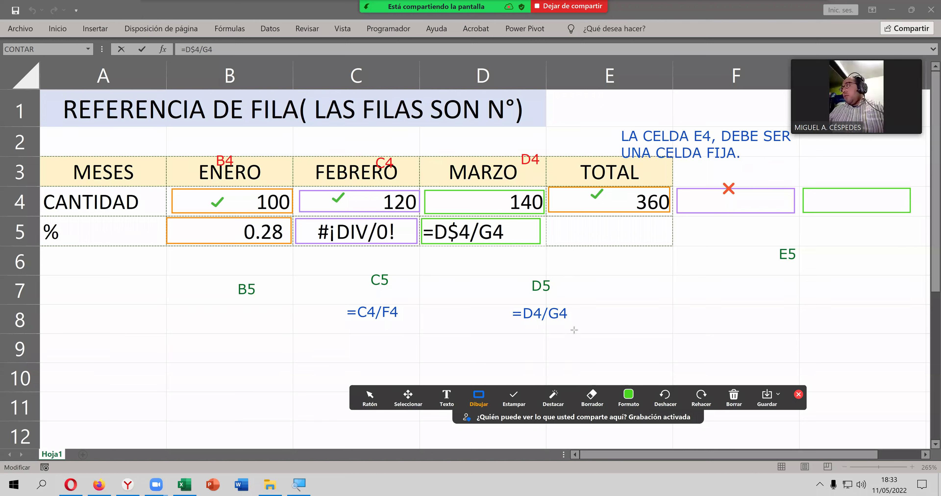
{"action": "left_click", "coordinate": [370, 396]}
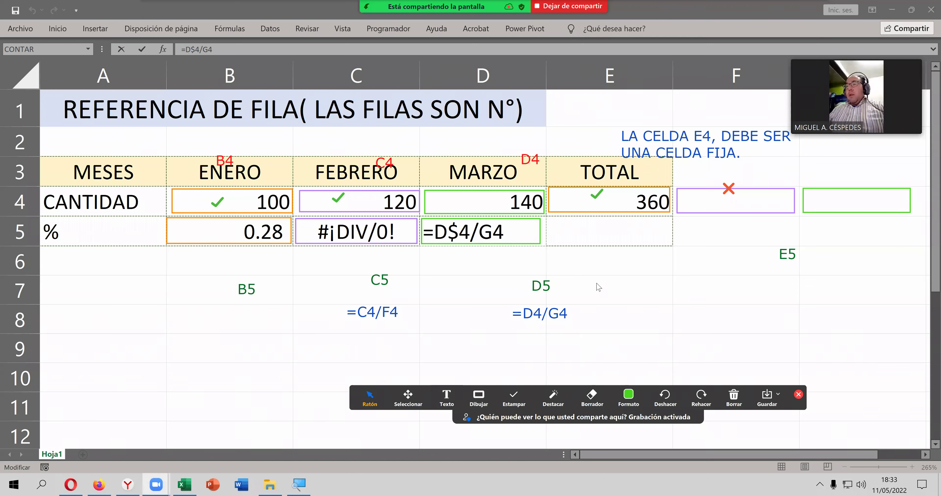
{"action": "left_click", "coordinate": [242, 235]}
{"action": "left_click", "coordinate": [241, 236]}
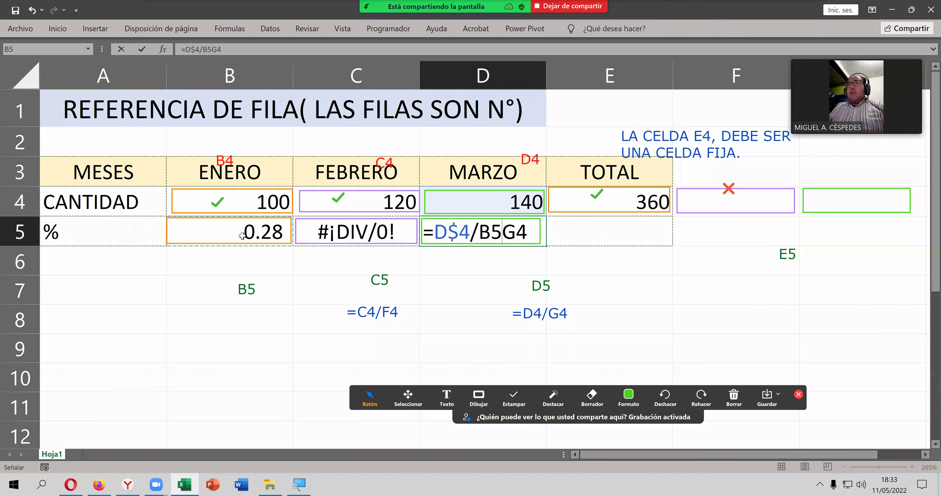
Step: Cancel the D5 edit and reopen the B5 and C5 formulas to show their references
{"action": "left_click", "coordinate": [351, 379]}
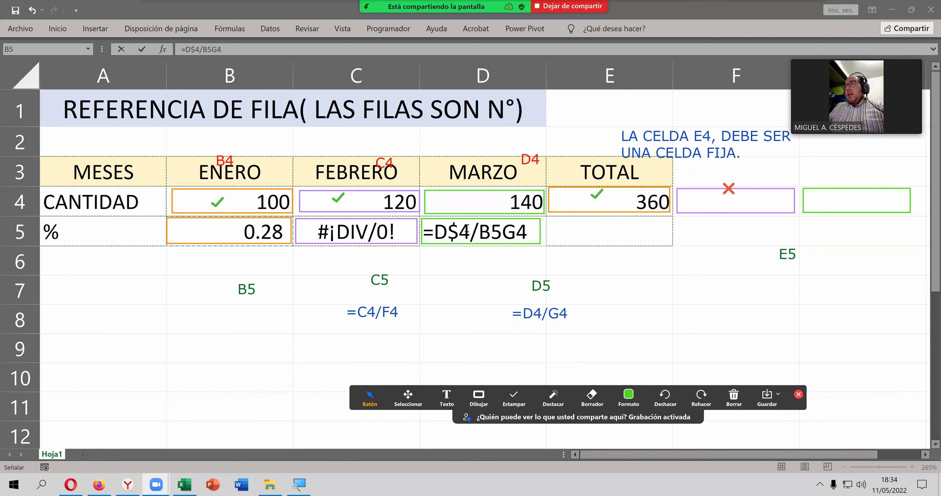
{"action": "left_click", "coordinate": [467, 230]}
{"action": "key", "text": "Escape"}
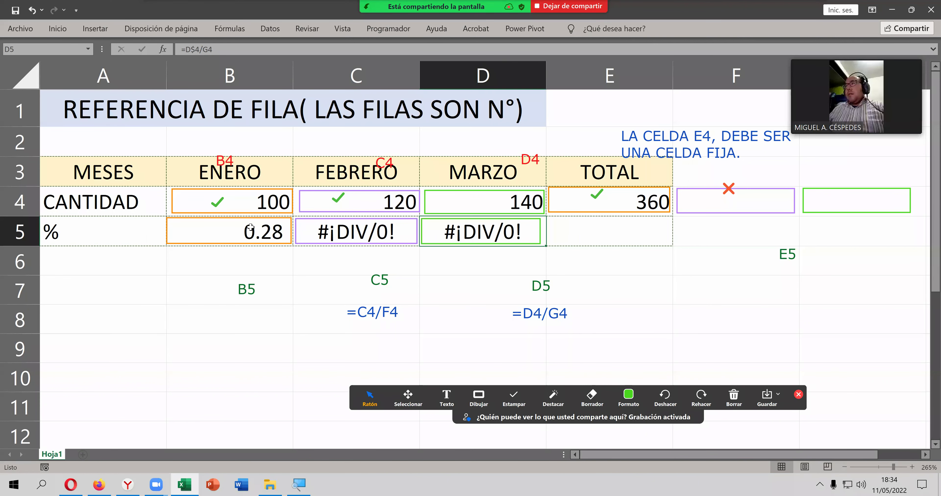
{"action": "double_click", "coordinate": [250, 229]}
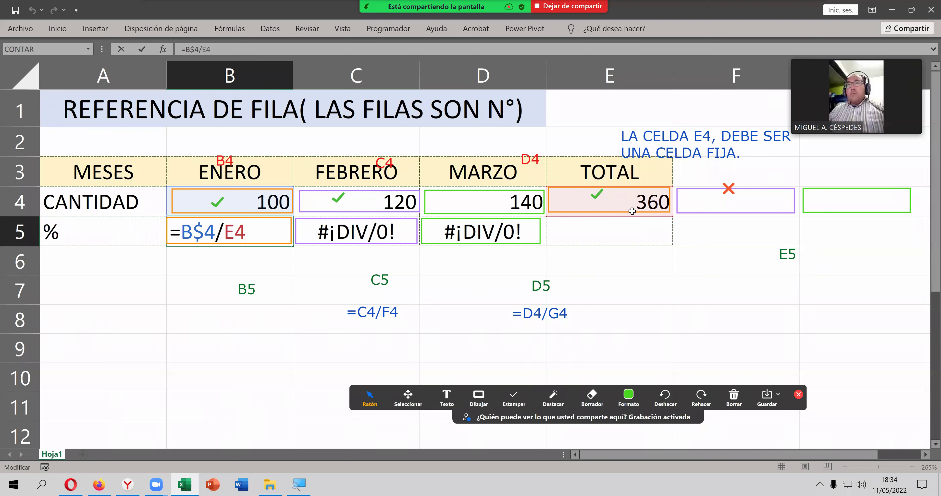
{"action": "left_click", "coordinate": [397, 230]}
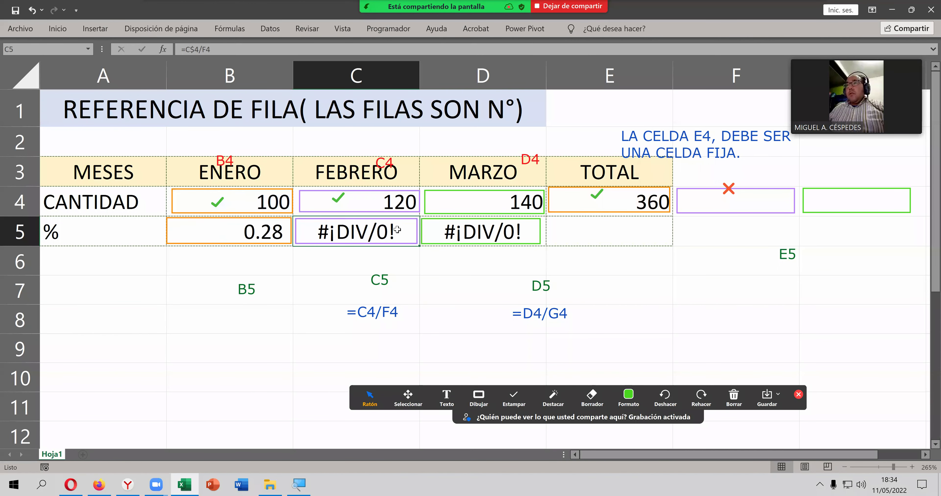
{"action": "double_click", "coordinate": [397, 229]}
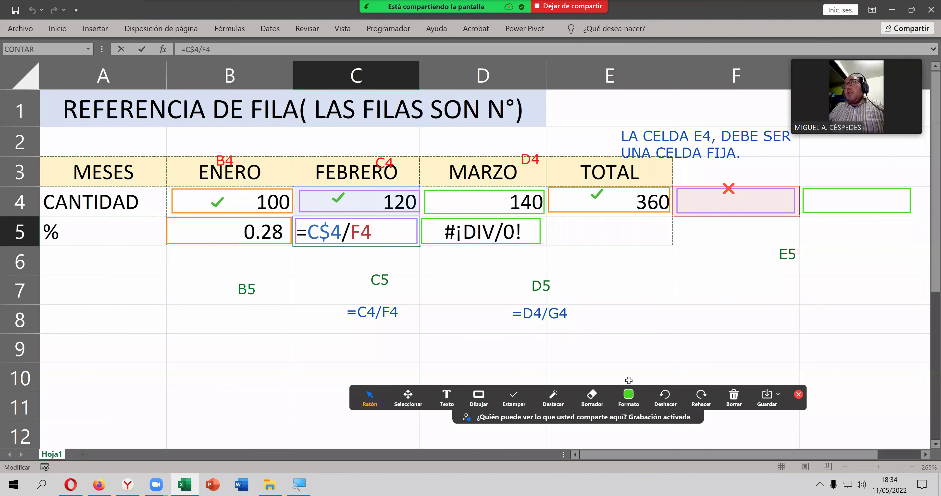
Step: Stamp a red X on the empty G4 and commit C5, which shows #¡DIV/0!
{"action": "left_click", "coordinate": [514, 398]}
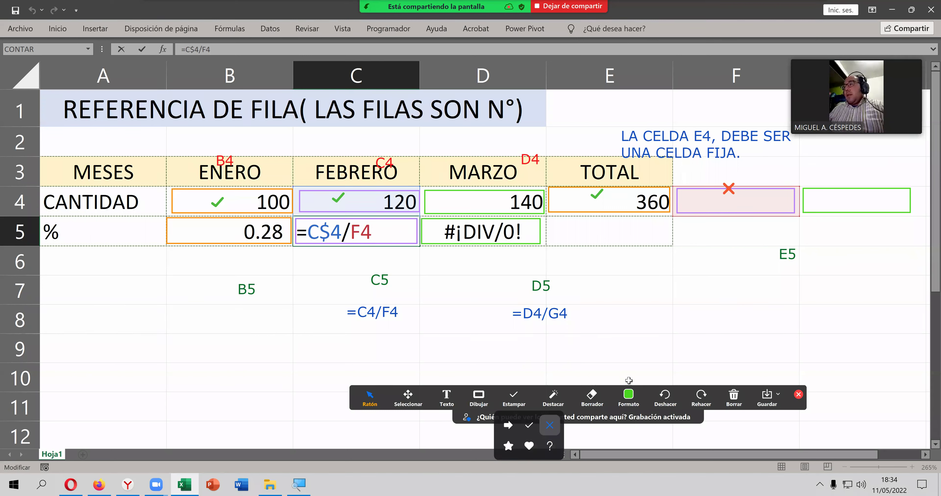
{"action": "left_click", "coordinate": [549, 425]}
{"action": "left_click", "coordinate": [877, 193]}
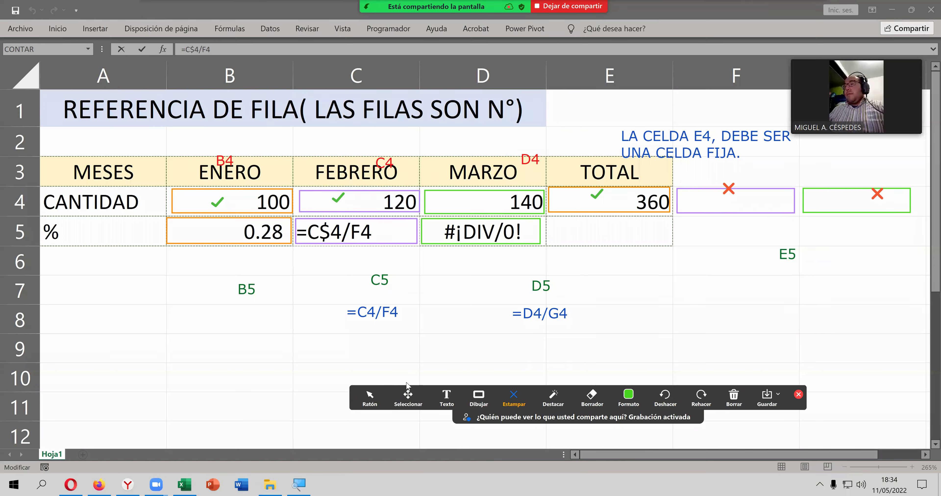
{"action": "left_click", "coordinate": [370, 397]}
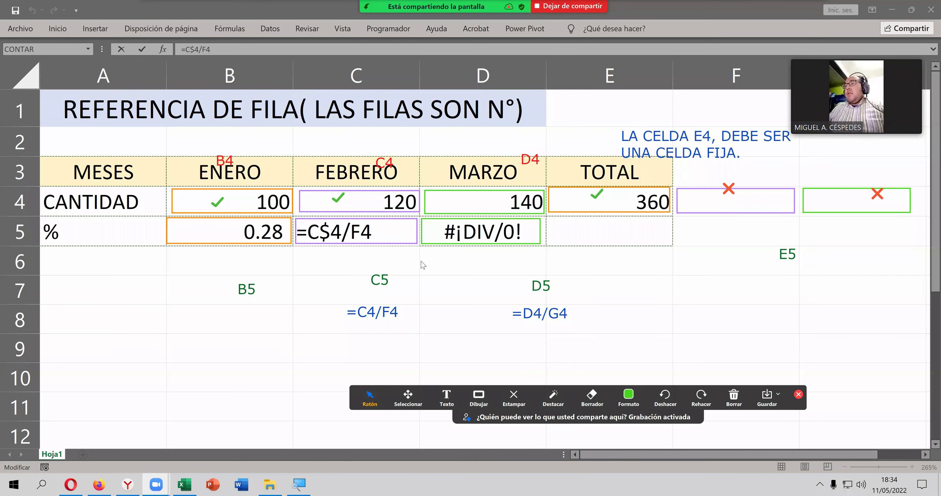
{"action": "left_click", "coordinate": [392, 227]}
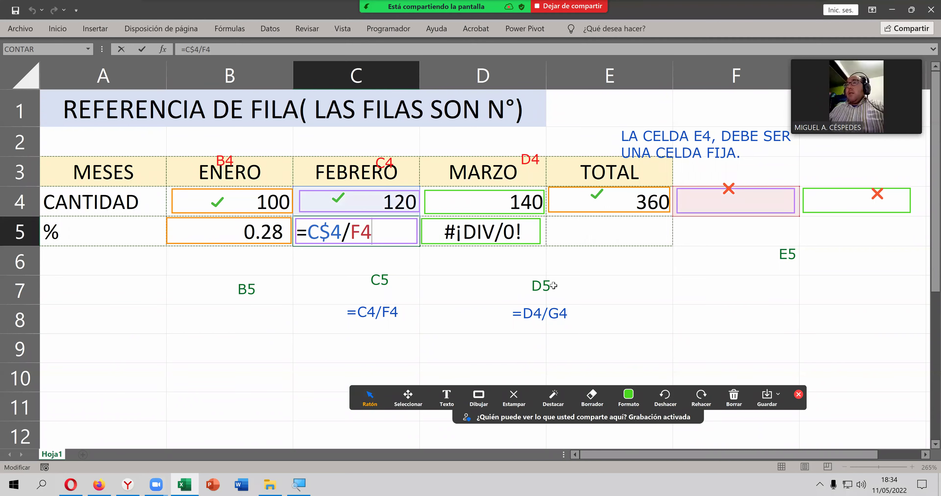
{"action": "left_click", "coordinate": [199, 341]}
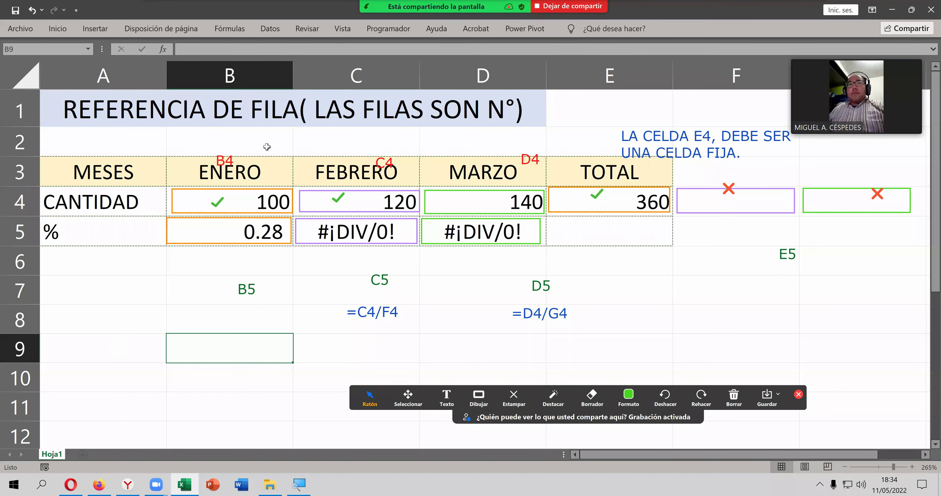
{"action": "left_click", "coordinate": [258, 111]}
Step: Change the A1 title to 'REFERENCIA RELATIVA( CAMBIA CELDA A CELDA)'
{"action": "double_click", "coordinate": [258, 110]}
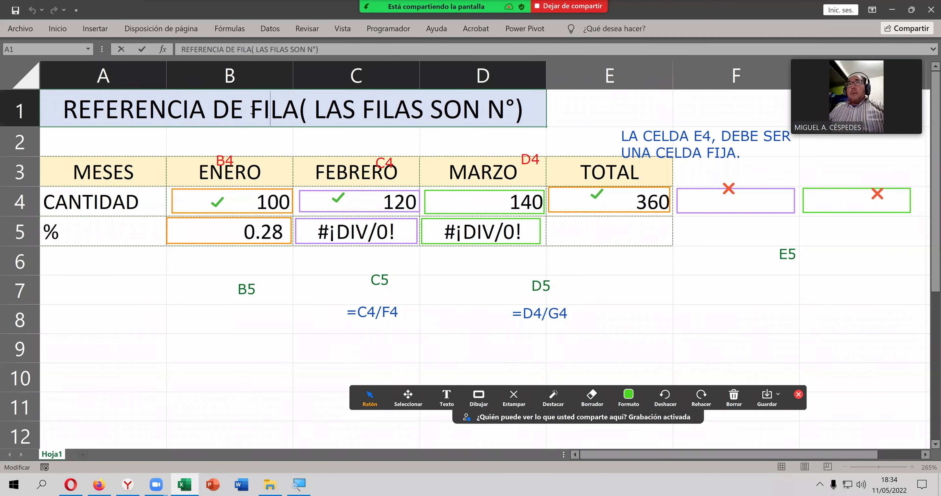
{"action": "left_click_drag", "start_coordinate": [256, 110], "coordinate": [299, 111]}
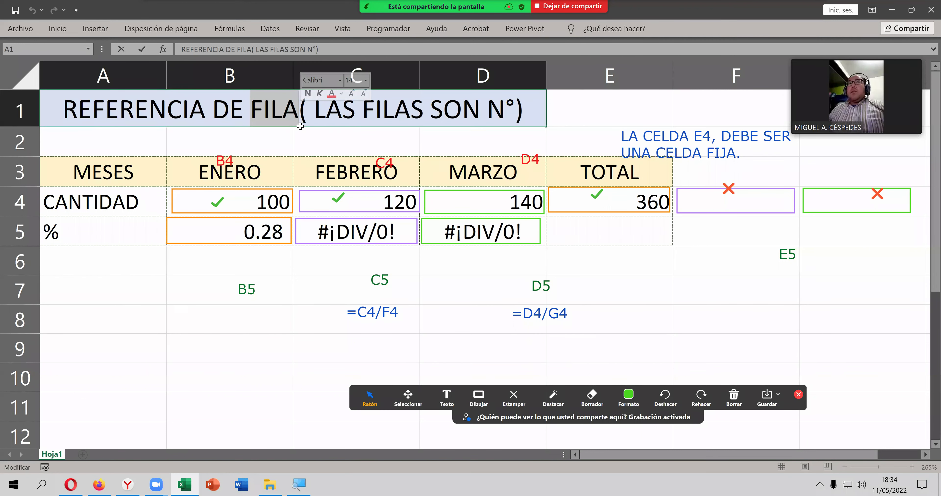
{"action": "key", "text": "BackSpace"}
{"action": "key", "text": "BackSpace"}
{"action": "key", "text": "BackSpace"}
{"action": "key", "text": "BackSpace"}
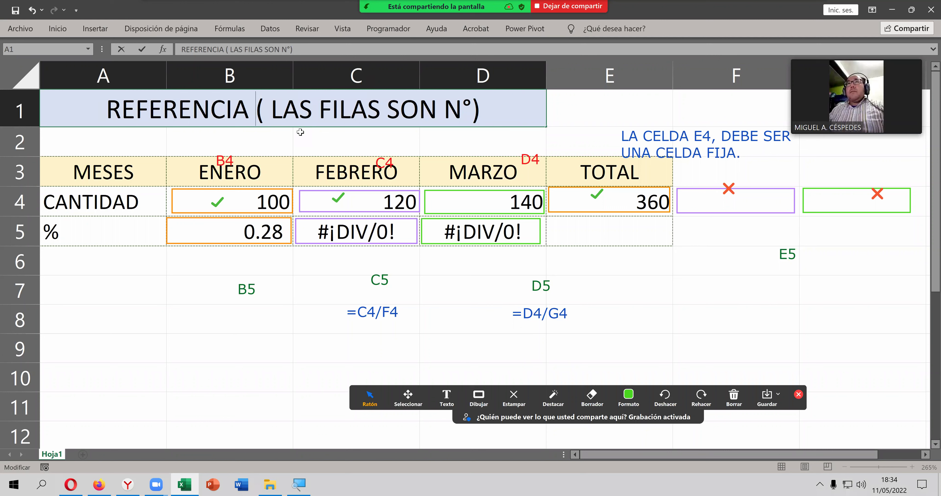
{"action": "type", "text": "RELATIVA"}
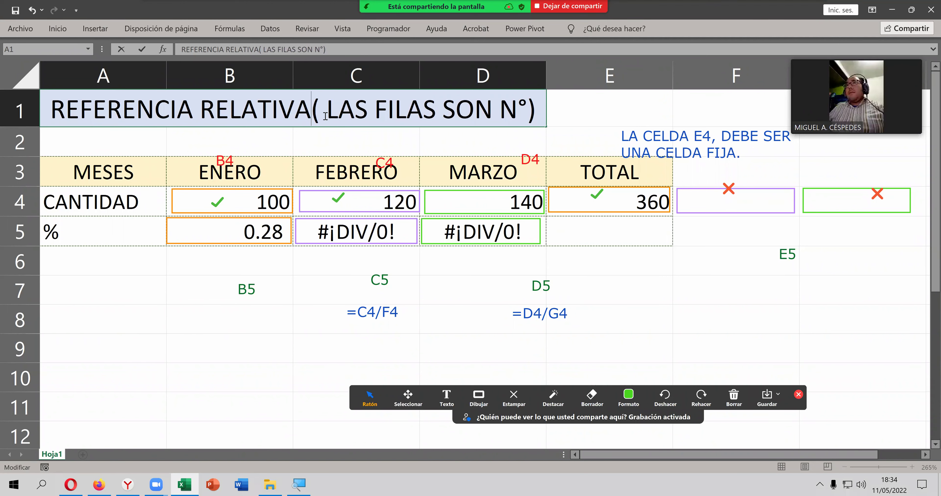
{"action": "left_click_drag", "start_coordinate": [327, 113], "coordinate": [525, 118]}
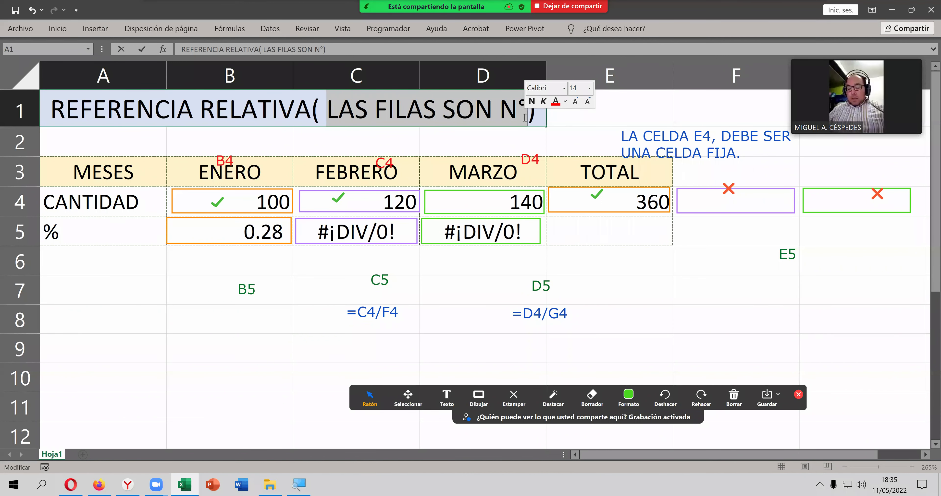
{"action": "type", "text": "CAMBIA"}
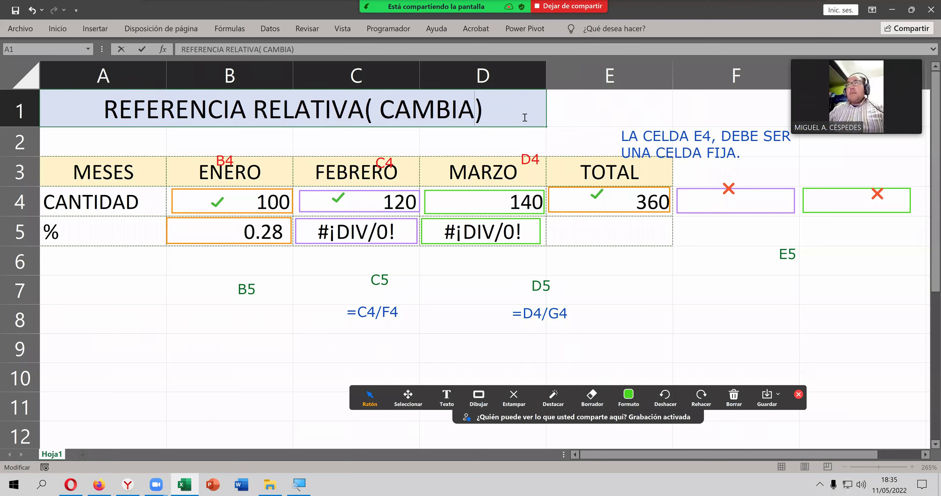
{"action": "type", "text": " CEL"}
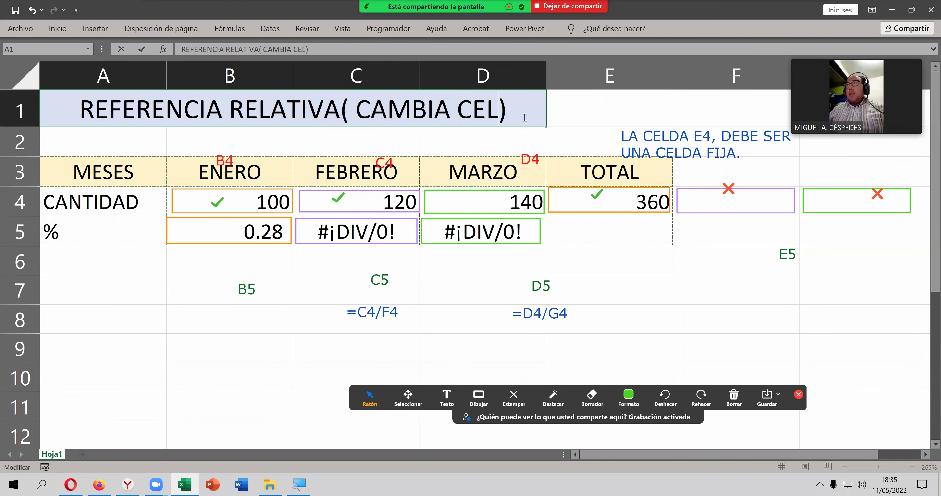
{"action": "type", "text": "DA A CELDA"}
{"action": "key", "text": "Return"}
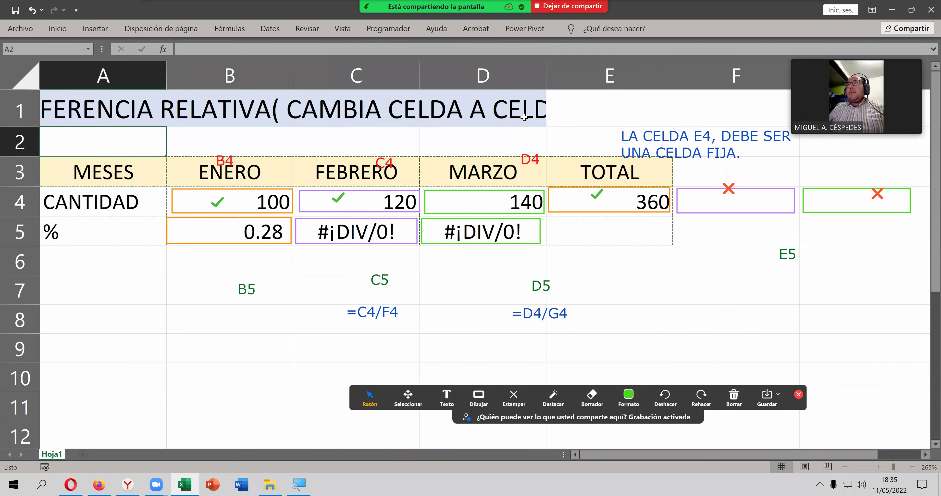
Step: Merge and centre the title across A1:E1
{"action": "left_click_drag", "start_coordinate": [607, 114], "coordinate": [447, 118]}
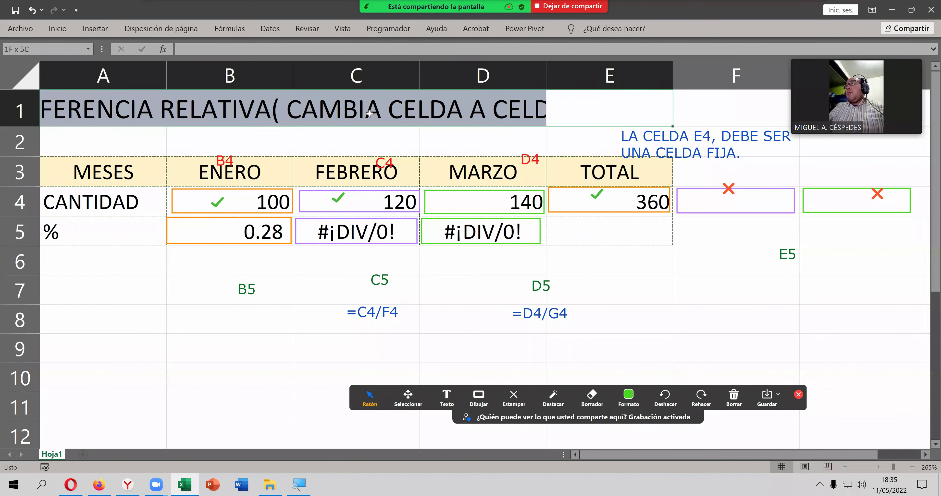
{"action": "right_click", "coordinate": [447, 119]}
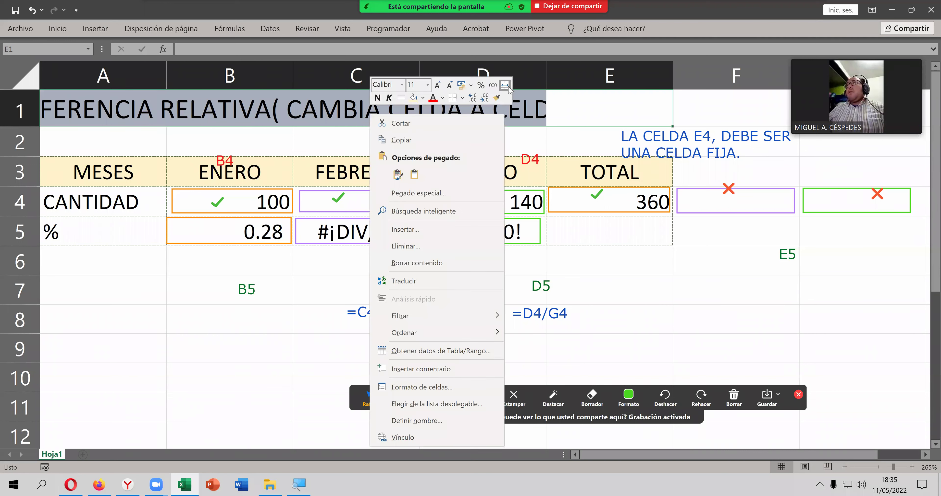
{"action": "left_click", "coordinate": [508, 88]}
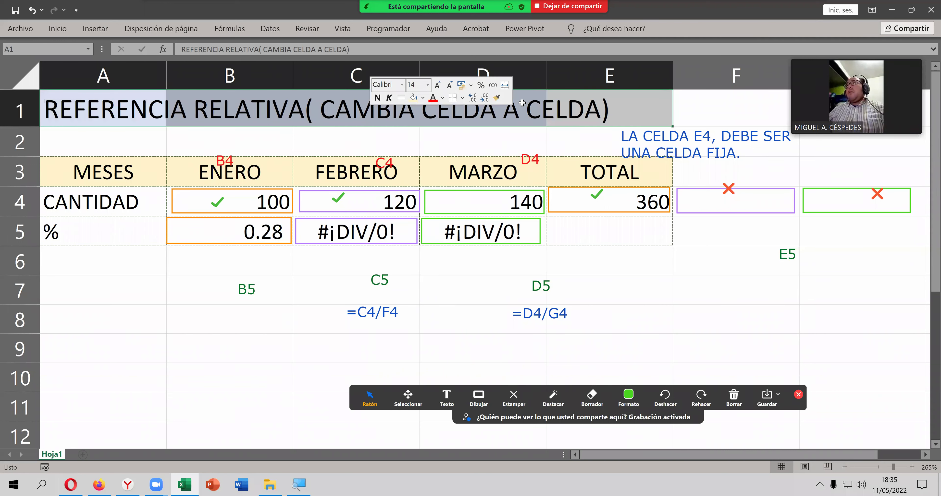
{"action": "left_click", "coordinate": [508, 87]}
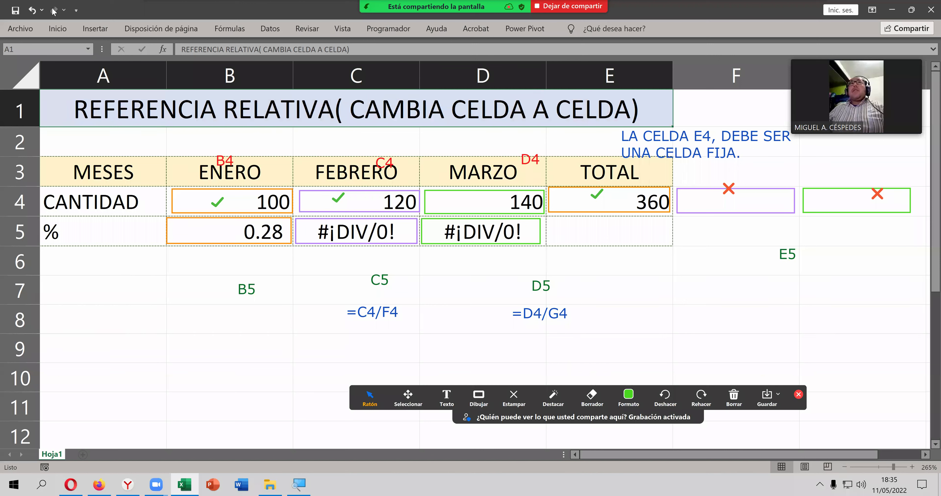
Step: Save the workbook, then review the B5, C5 and D5 formulas without changing them
{"action": "left_click", "coordinate": [15, 12]}
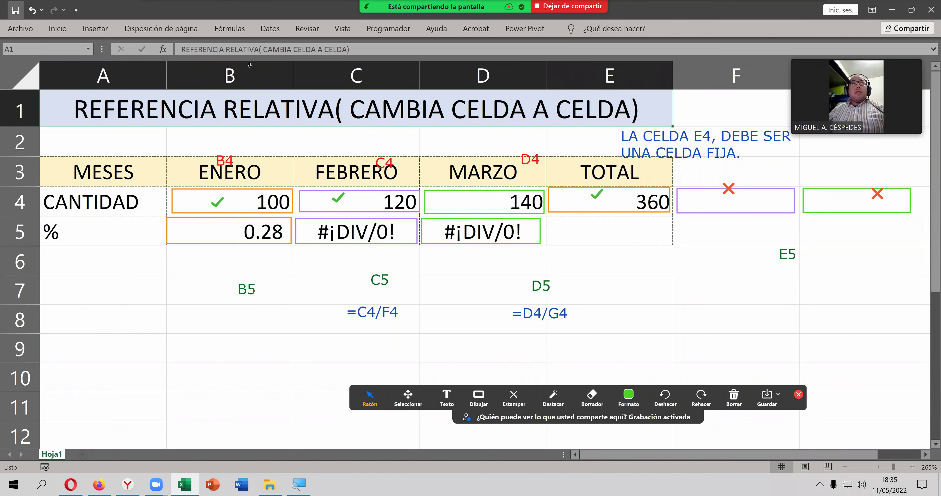
{"action": "left_click", "coordinate": [259, 228]}
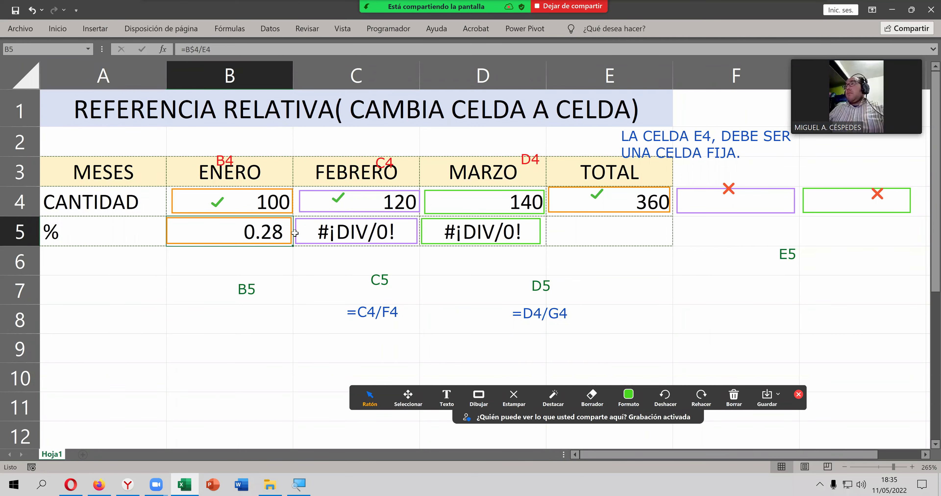
{"action": "double_click", "coordinate": [350, 232]}
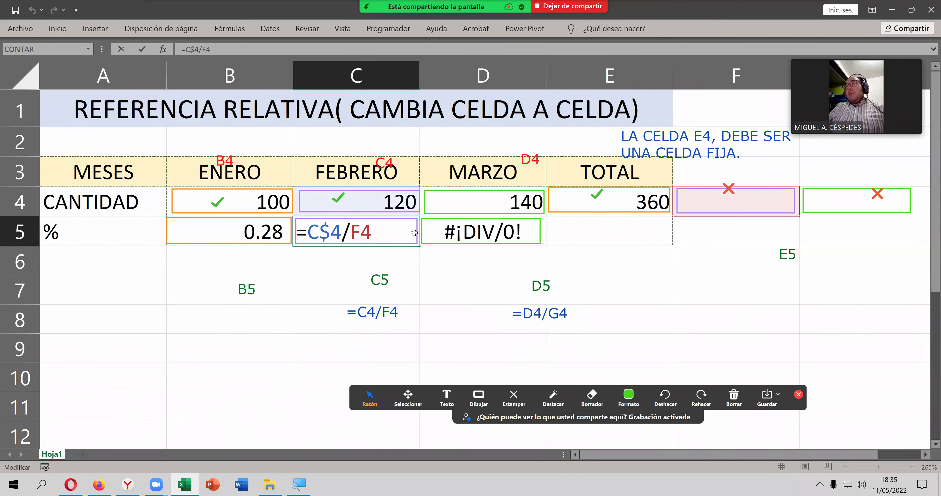
{"action": "double_click", "coordinate": [467, 232]}
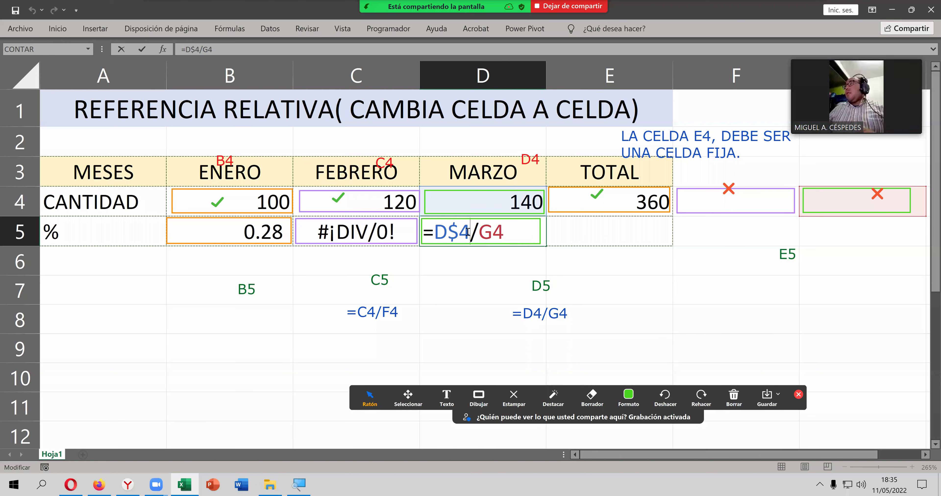
{"action": "key", "text": "ctrl+Return"}
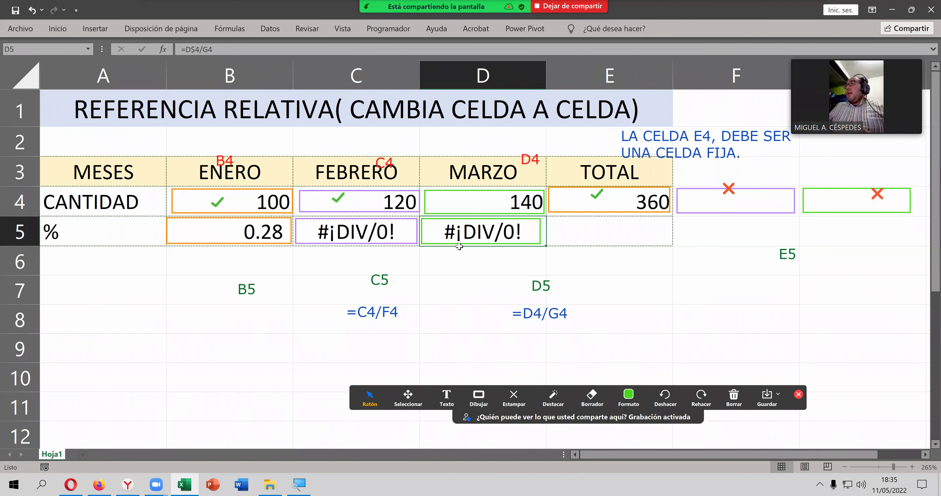
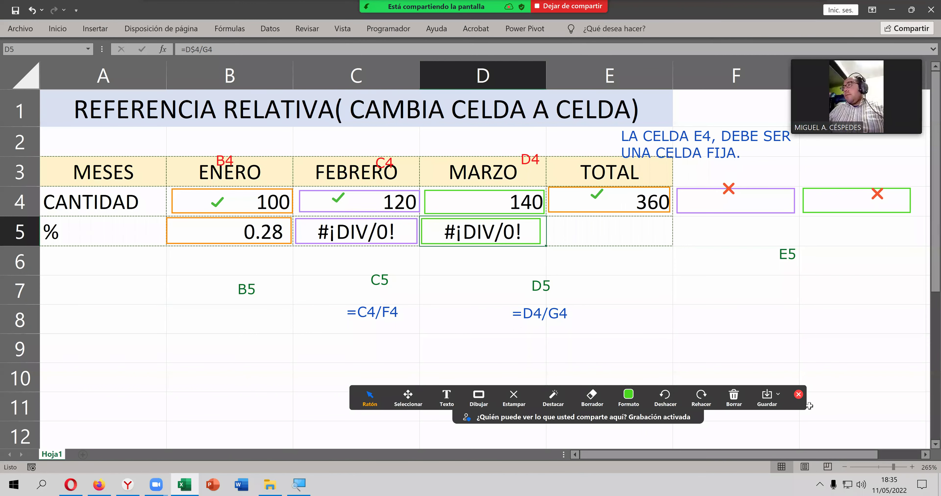
Step: Capture a screenshot of the annotated reference sheet, keeping the drawings
{"action": "left_click", "coordinate": [799, 395]}
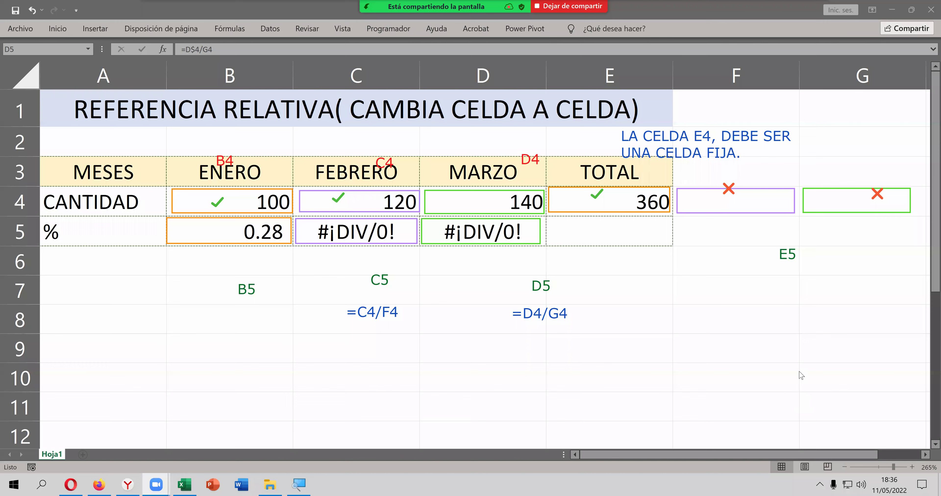
{"action": "key", "text": "Print"}
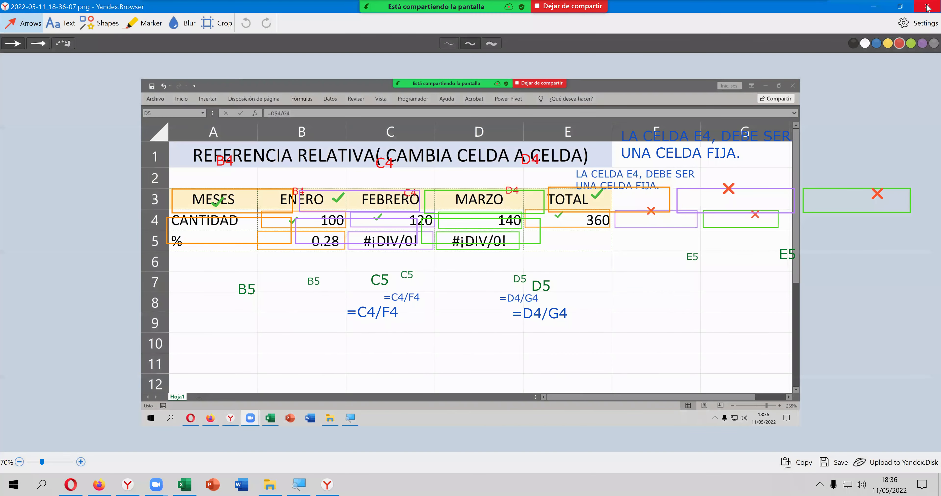
{"action": "left_click", "coordinate": [927, 7]}
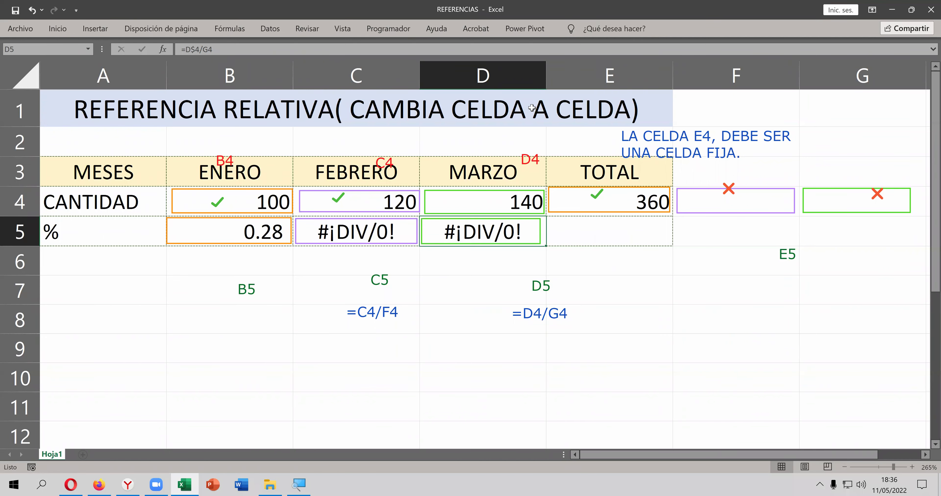
{"action": "key", "text": "ctrl+shift+2"}
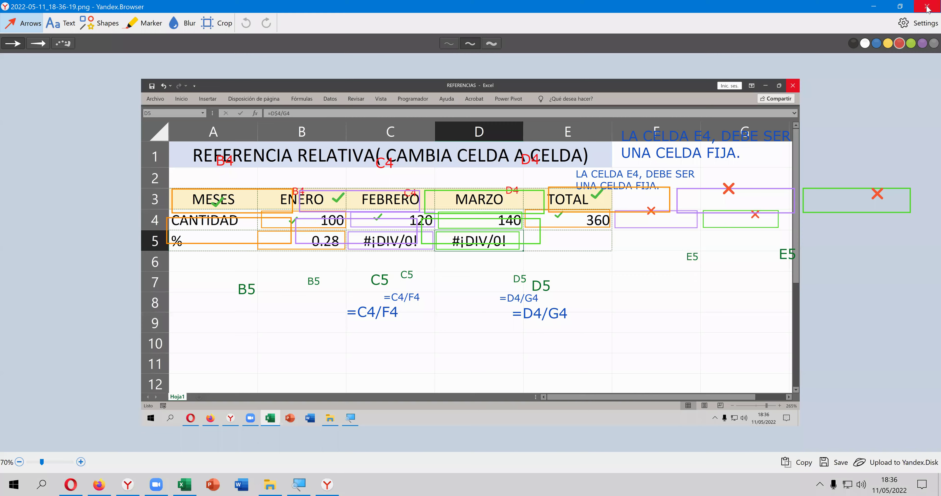
{"action": "left_click", "coordinate": [927, 8]}
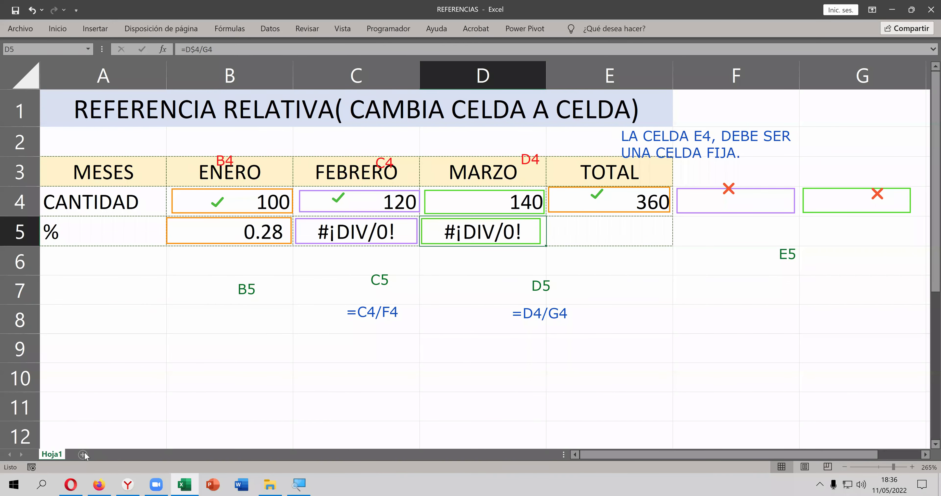
Step: Add a new sheet Hoja2 and paste the screenshot onto it as a picture
{"action": "left_click", "coordinate": [83, 454]}
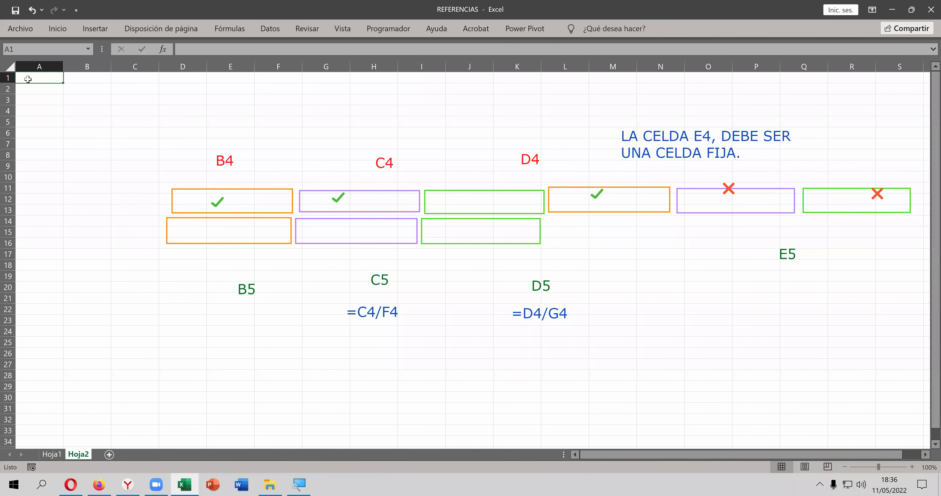
{"action": "key", "text": "ctrl+v"}
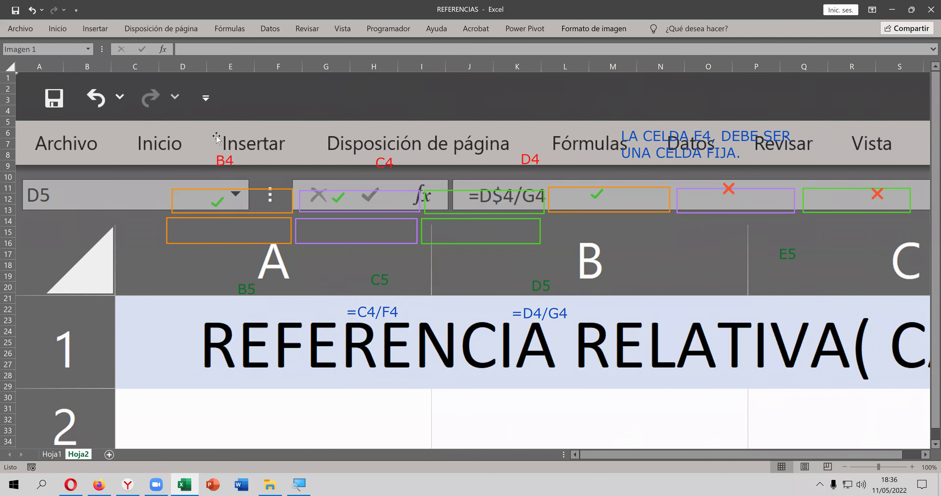
{"action": "scroll", "coordinate": [217, 141], "scroll_direction": "down", "scroll_amount": 3, "text": "ctrl"}
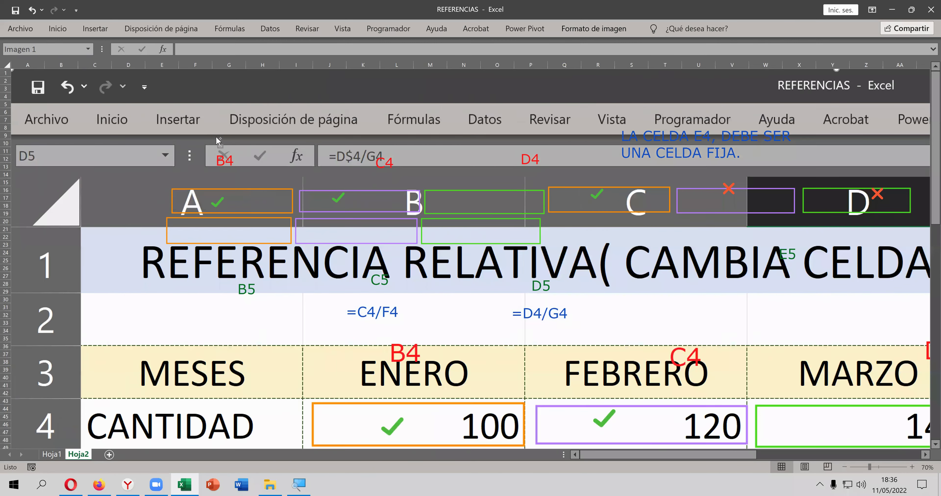
{"action": "scroll", "coordinate": [215, 137], "scroll_direction": "down", "scroll_amount": 2, "text": "ctrl"}
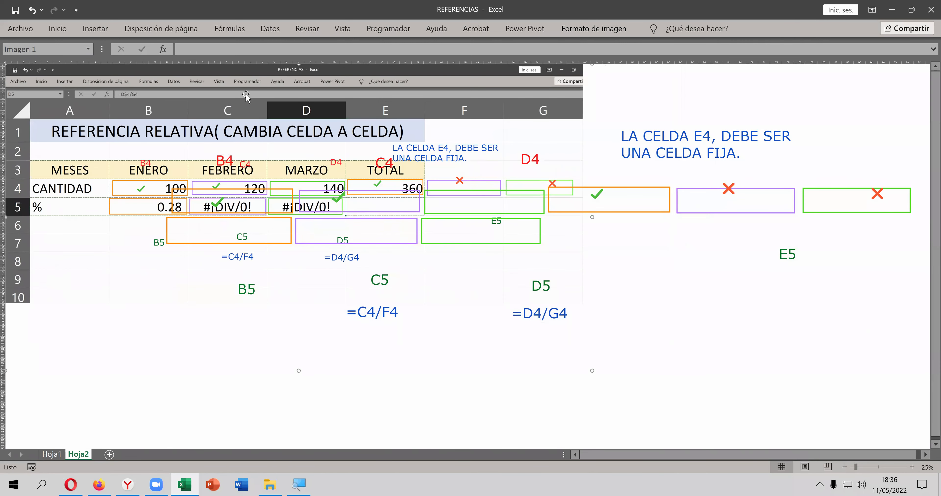
{"action": "scroll", "coordinate": [245, 96], "scroll_direction": "down", "scroll_amount": 1, "text": "ctrl"}
{"action": "left_click", "coordinate": [247, 94]}
{"action": "left_click", "coordinate": [221, 141]}
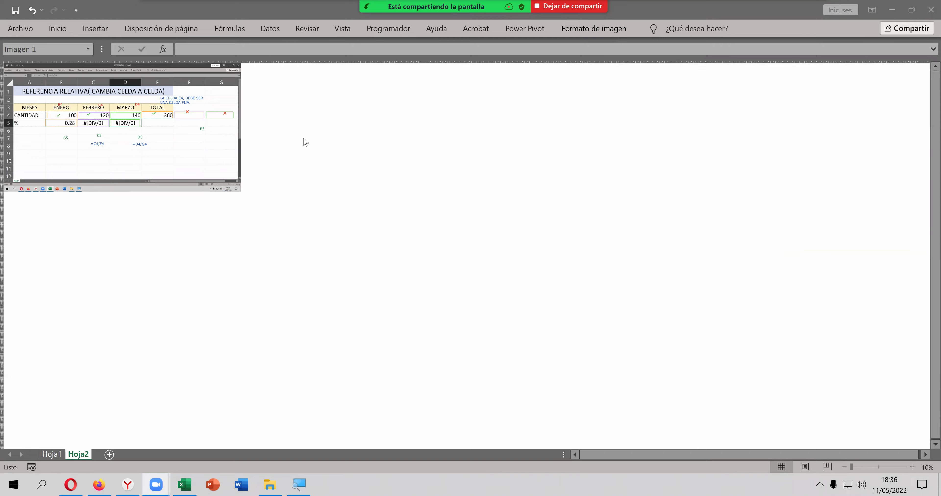
Step: Look over the pasted picture and undo an accidental nudge of it
{"action": "scroll", "coordinate": [306, 143], "scroll_direction": "up", "scroll_amount": 1}
{"action": "scroll", "coordinate": [224, 161], "scroll_direction": "up", "scroll_amount": 5}
{"action": "scroll", "coordinate": [217, 164], "scroll_direction": "up", "scroll_amount": 1}
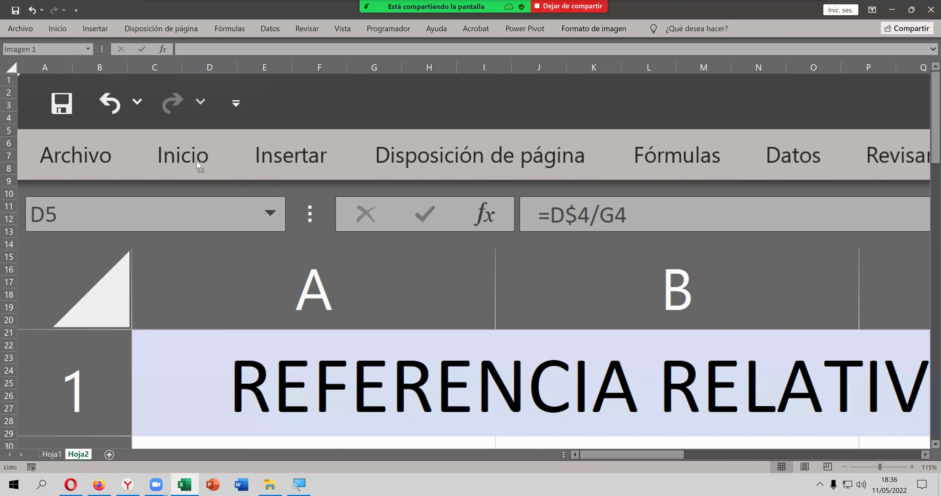
{"action": "scroll", "coordinate": [197, 162], "scroll_direction": "up", "scroll_amount": 1}
{"action": "scroll", "coordinate": [195, 165], "scroll_direction": "up", "scroll_amount": 1}
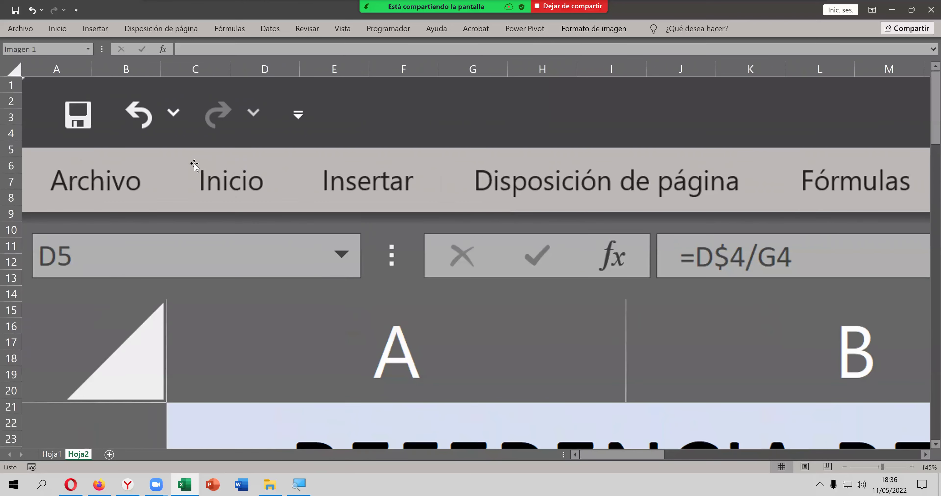
{"action": "scroll", "coordinate": [192, 169], "scroll_direction": "down", "scroll_amount": 1}
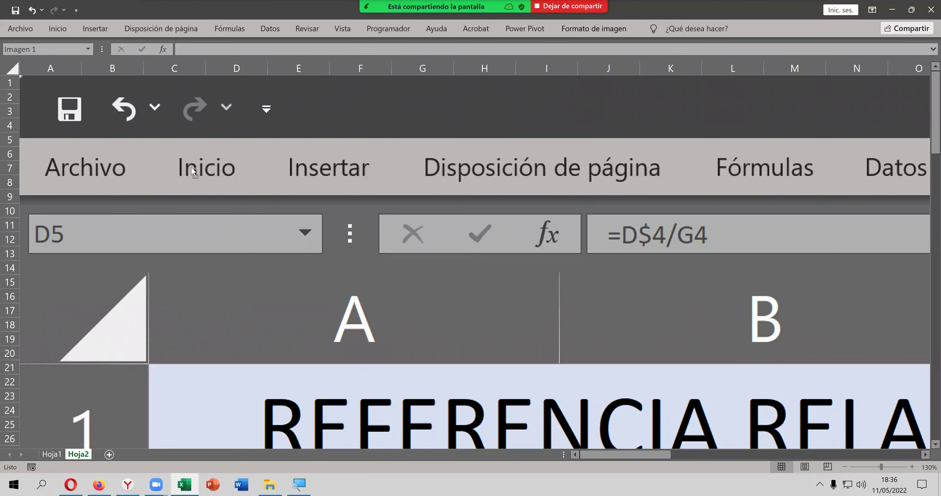
{"action": "scroll", "coordinate": [193, 170], "scroll_direction": "down", "scroll_amount": 1}
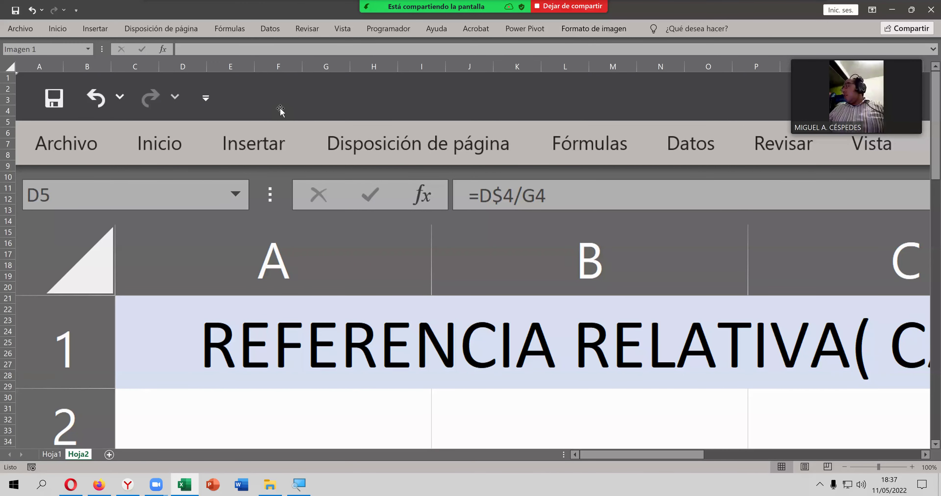
{"action": "left_click_drag", "start_coordinate": [246, 123], "coordinate": [259, 131]}
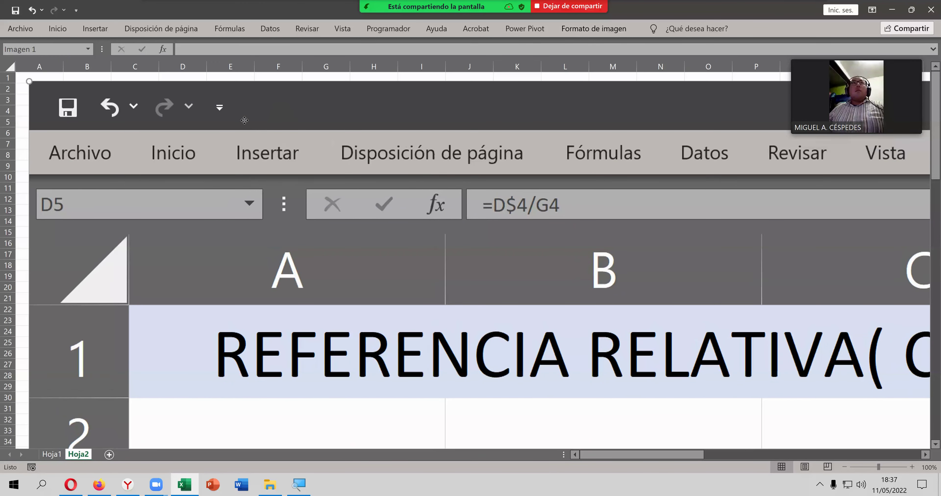
{"action": "key", "text": "ctrl+z"}
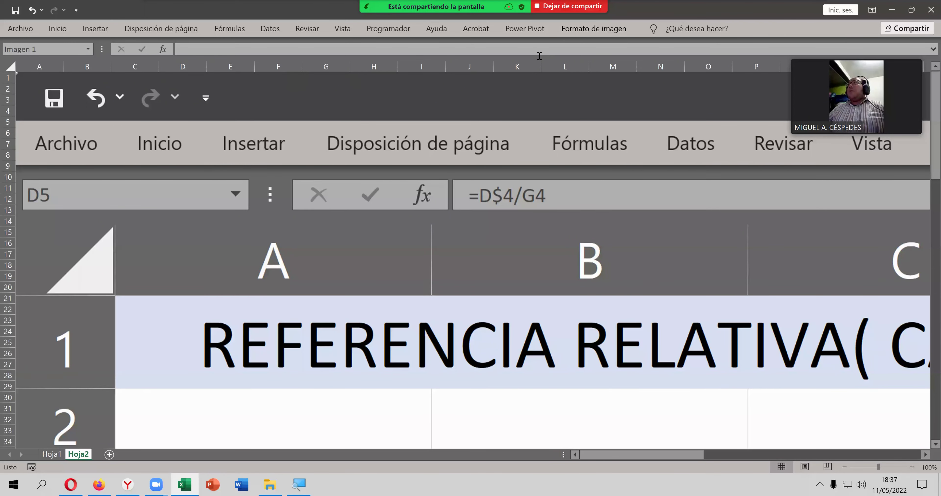
Step: Change the picture's height from 57.14 cm to 17.14 cm, making it 32.5 cm wide
{"action": "left_click", "coordinate": [598, 29]}
{"action": "mouse_move", "coordinate": [856, 96]}
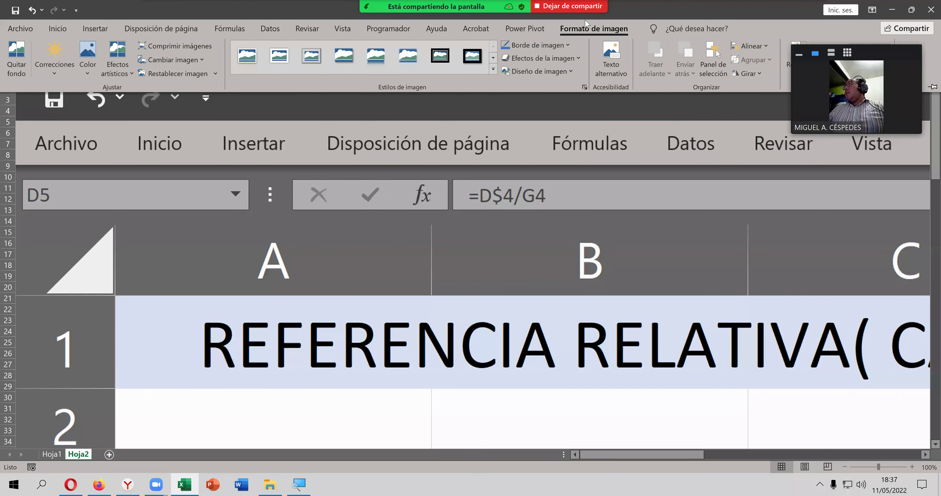
{"action": "left_click", "coordinate": [587, 29]}
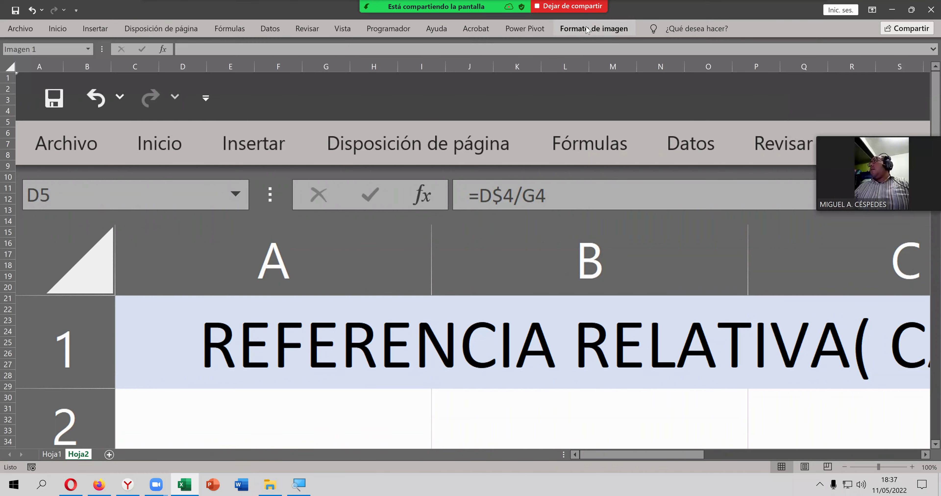
{"action": "left_click", "coordinate": [596, 29]}
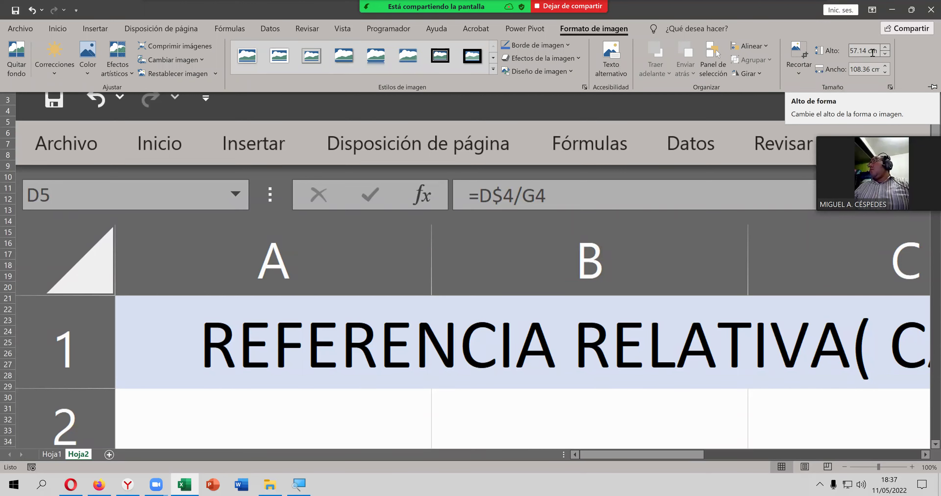
{"action": "left_click", "coordinate": [821, 51]}
{"action": "key", "text": "BackSpace"}
{"action": "type", "text": "1"}
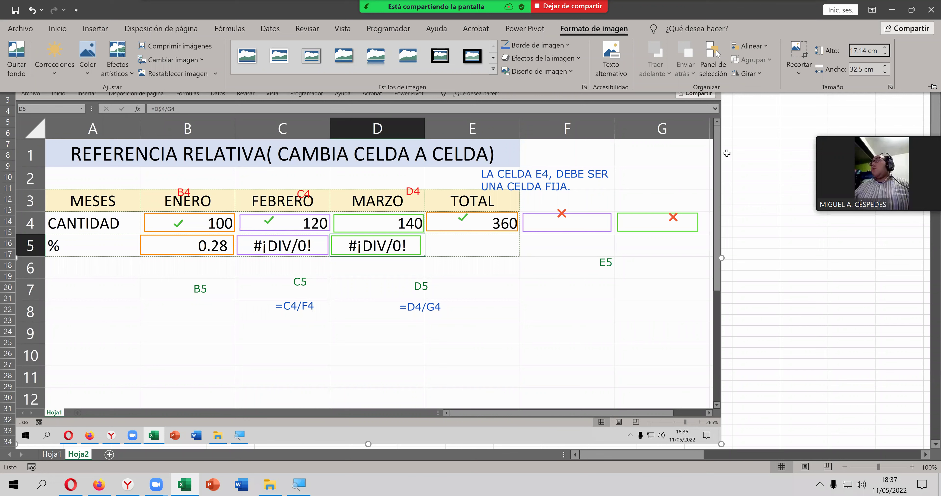
Step: Crop the picture's top, bottom and right edges to the grid, then move it up
{"action": "left_click", "coordinate": [747, 147]}
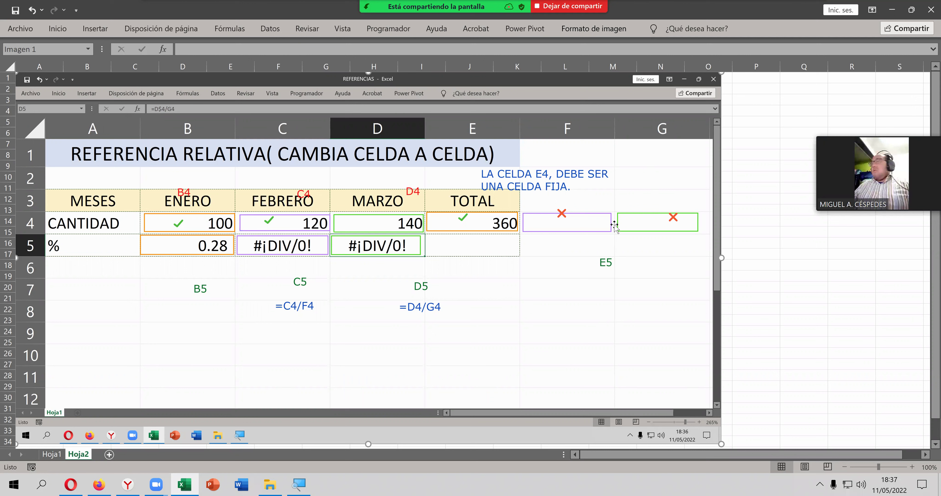
{"action": "left_click", "coordinate": [598, 34]}
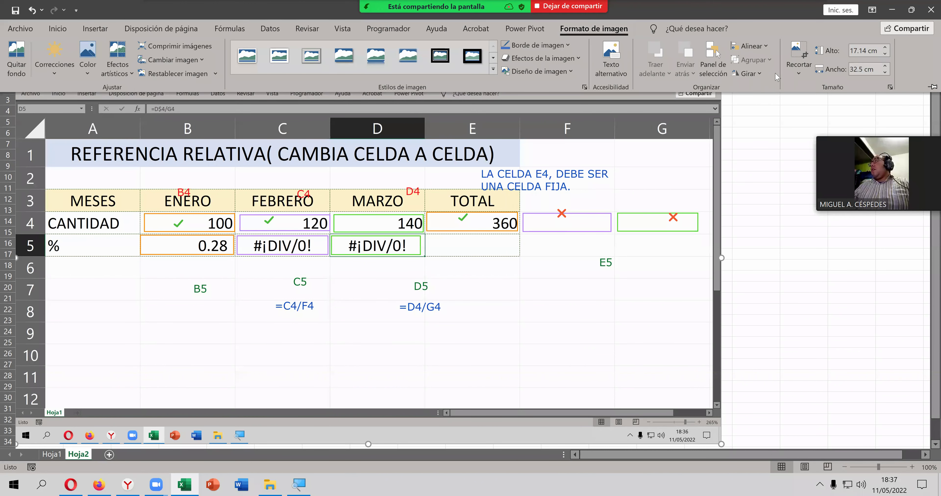
{"action": "left_click", "coordinate": [798, 58]}
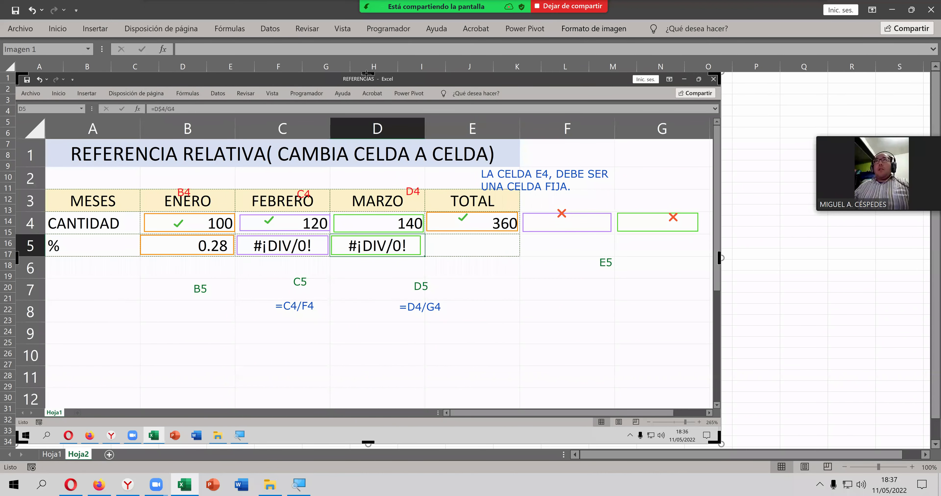
{"action": "left_click_drag", "start_coordinate": [367, 82], "coordinate": [360, 99]}
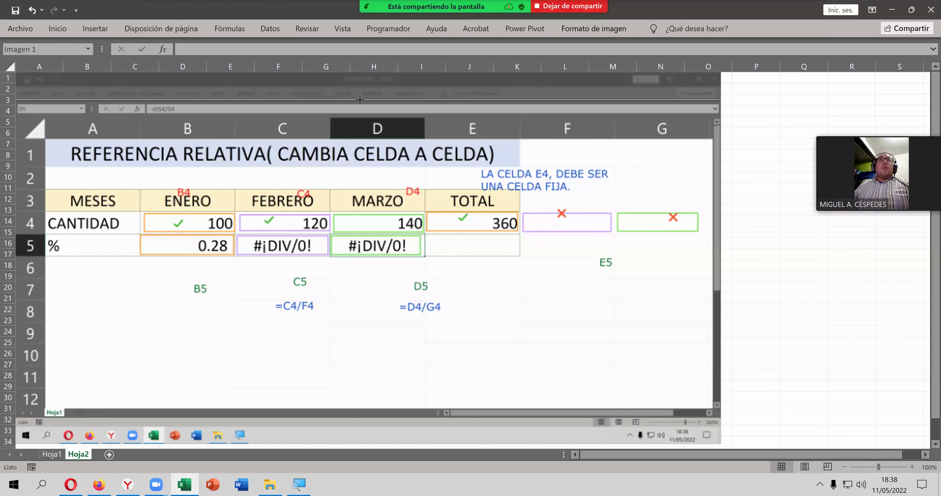
{"action": "left_click_drag", "start_coordinate": [358, 99], "coordinate": [359, 101]}
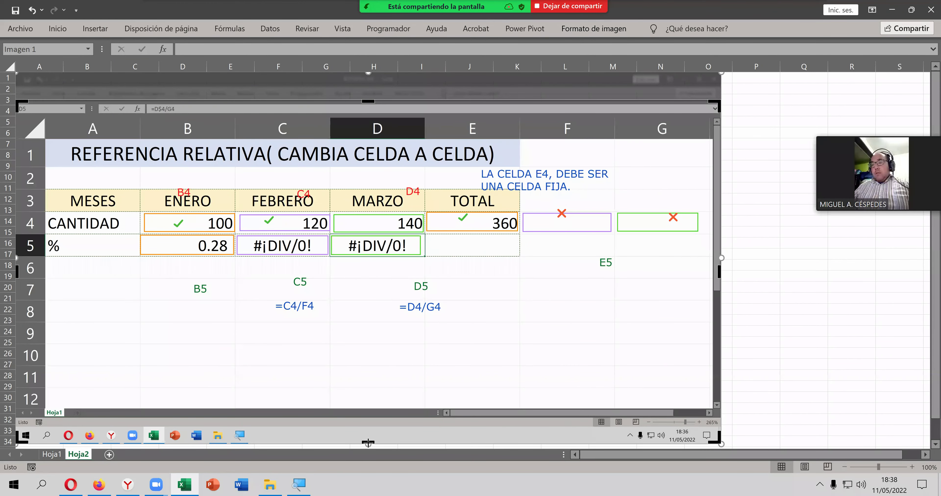
{"action": "left_click_drag", "start_coordinate": [368, 435], "coordinate": [368, 408]}
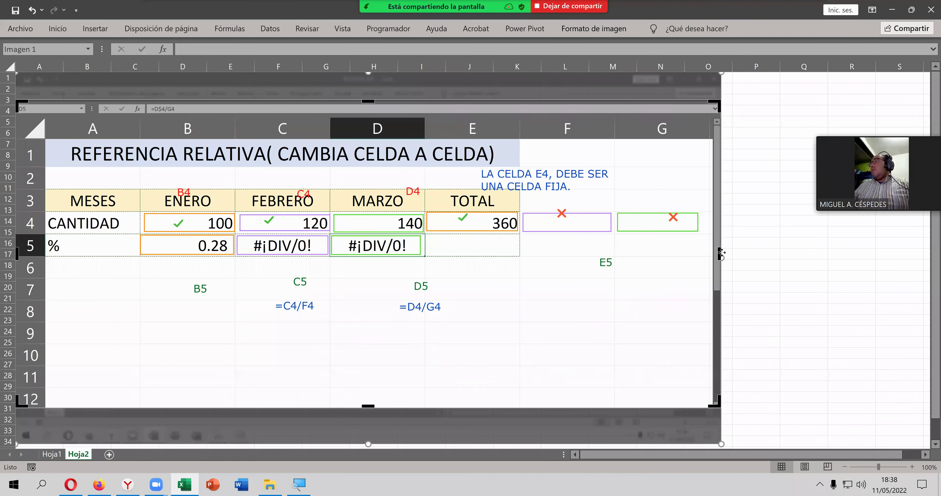
{"action": "left_click_drag", "start_coordinate": [714, 253], "coordinate": [711, 253]}
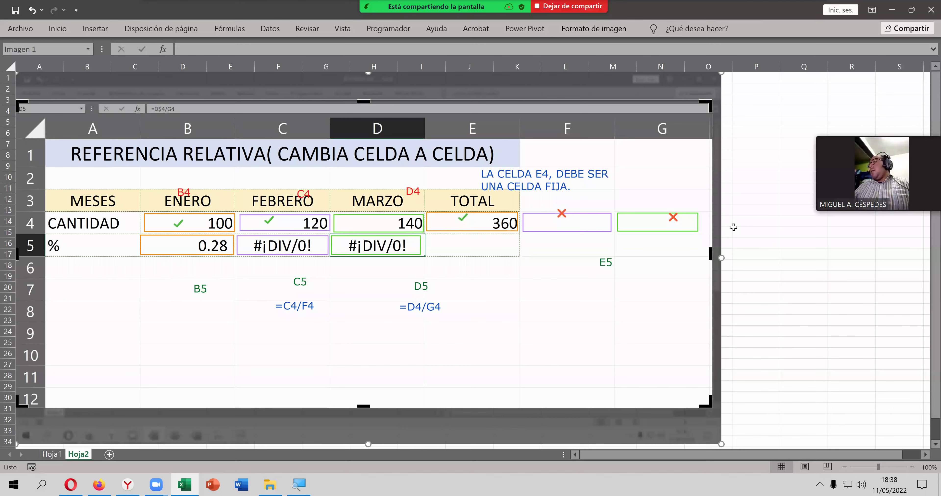
{"action": "left_click", "coordinate": [733, 231]}
{"action": "left_click_drag", "start_coordinate": [527, 218], "coordinate": [528, 190]}
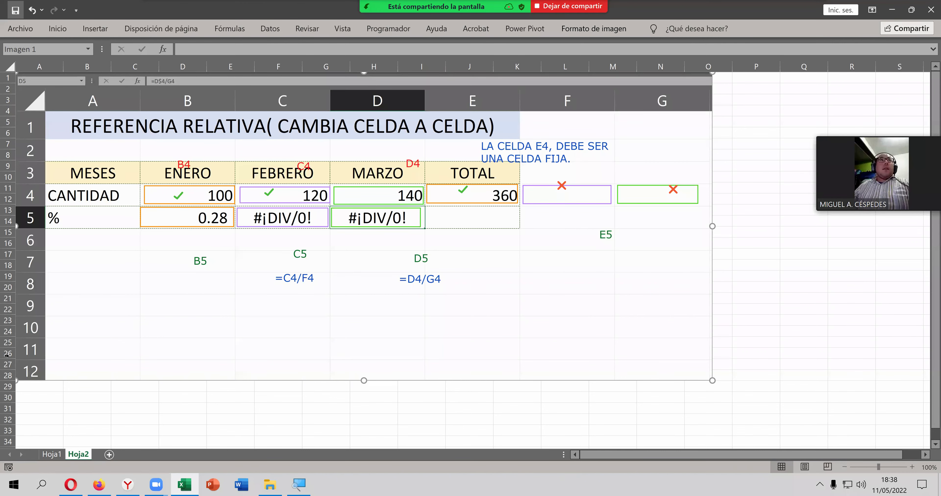
Step: On Hoja1, copy the A1:E5 REFERENCIA RELATIVA block and target cell A8
{"action": "left_click", "coordinate": [55, 455]}
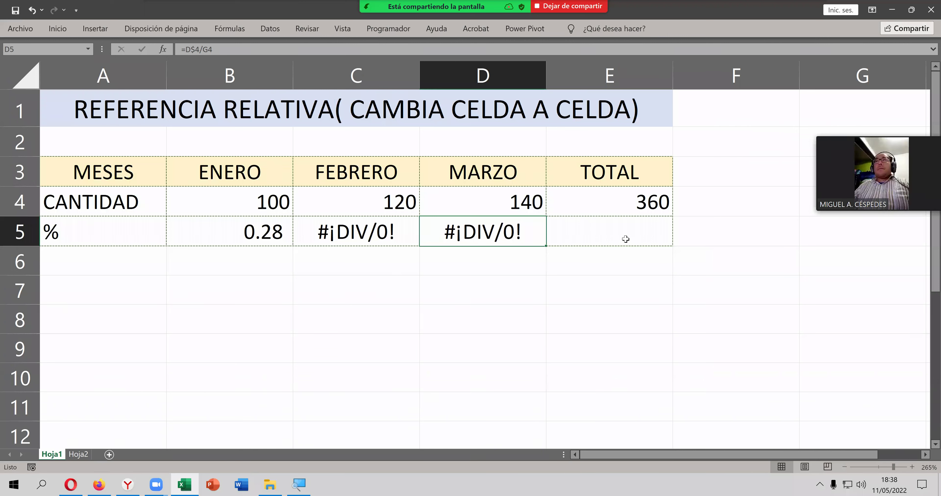
{"action": "left_click", "coordinate": [562, 239]}
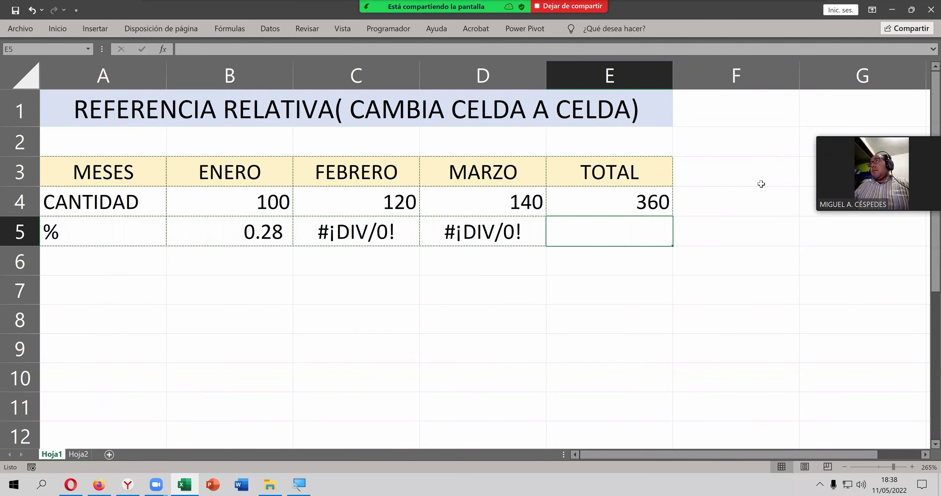
{"action": "left_click_drag", "start_coordinate": [74, 109], "coordinate": [579, 235]}
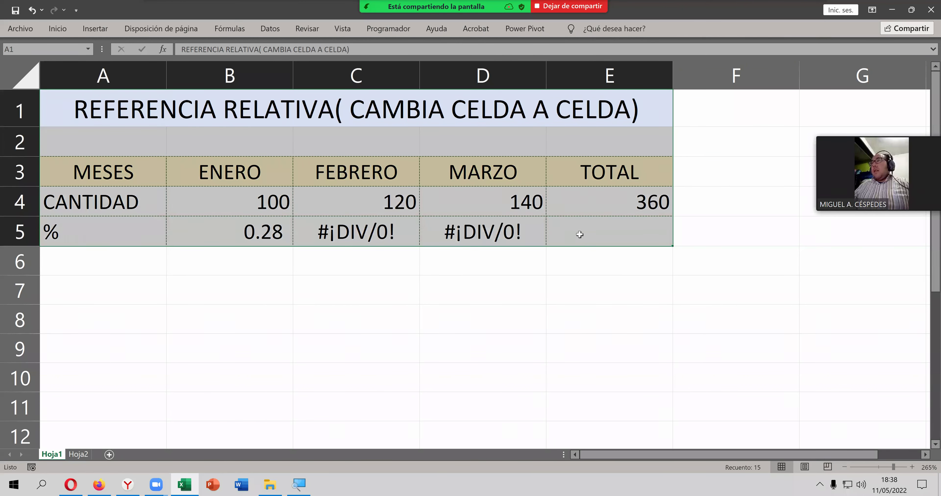
{"action": "right_click", "coordinate": [580, 234]}
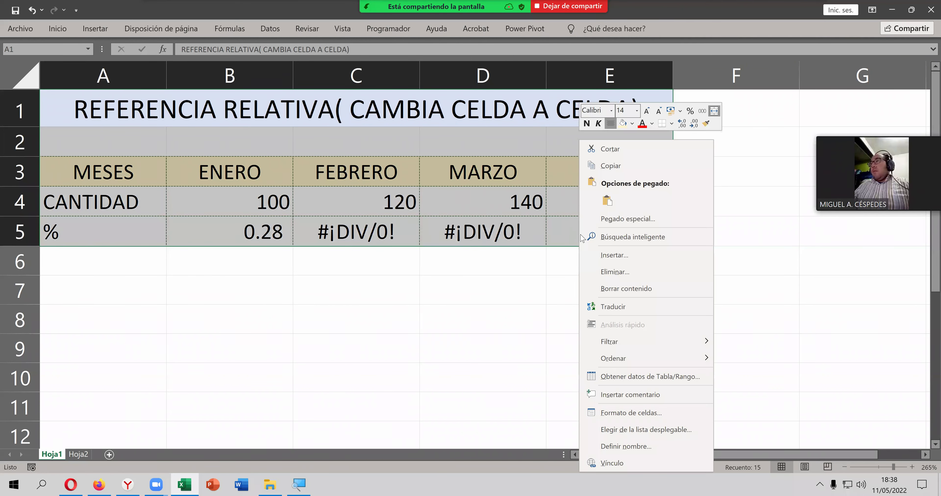
{"action": "left_click", "coordinate": [605, 169]}
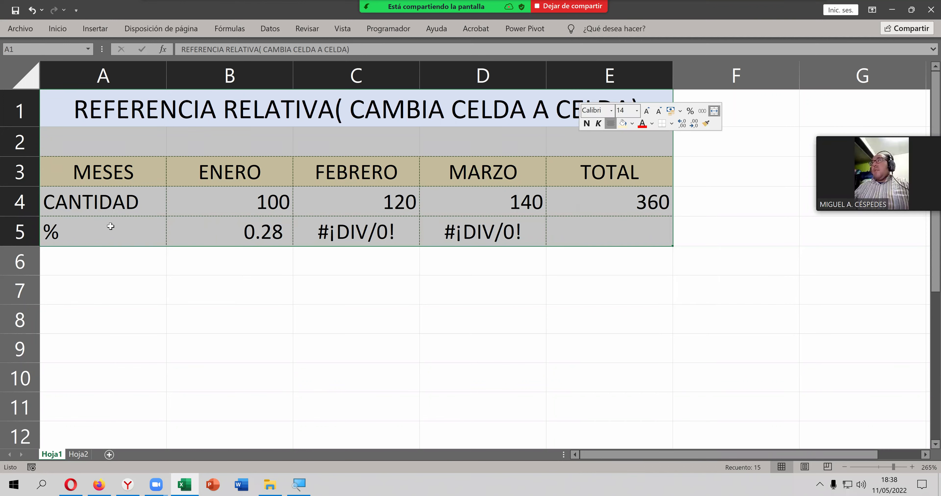
{"action": "left_click", "coordinate": [89, 311]}
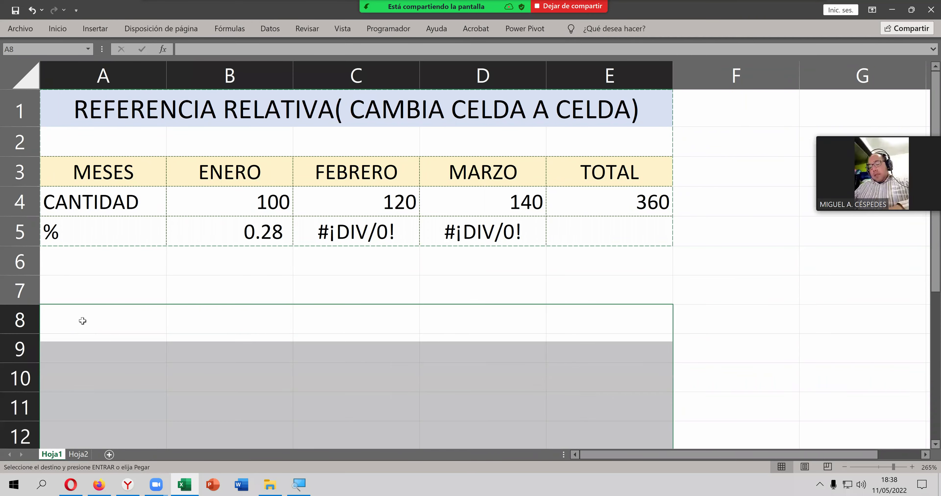
Step: Delete RELATIVA and CAMBIA CELDA A CELDA from the A8 title, leaving 'REFERENCIA ( )'
{"action": "scroll", "coordinate": [191, 312], "scroll_direction": "down", "scroll_amount": 1}
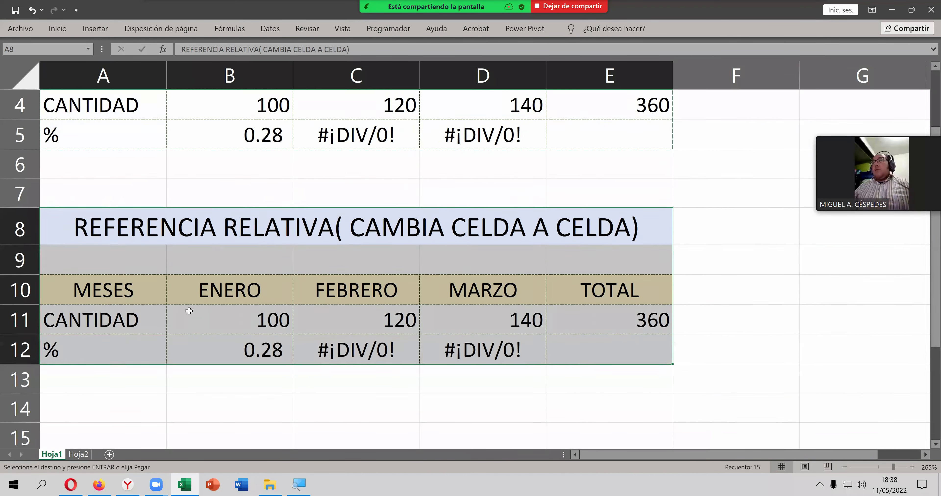
{"action": "scroll", "coordinate": [189, 308], "scroll_direction": "down", "scroll_amount": 1}
{"action": "left_click", "coordinate": [260, 320]}
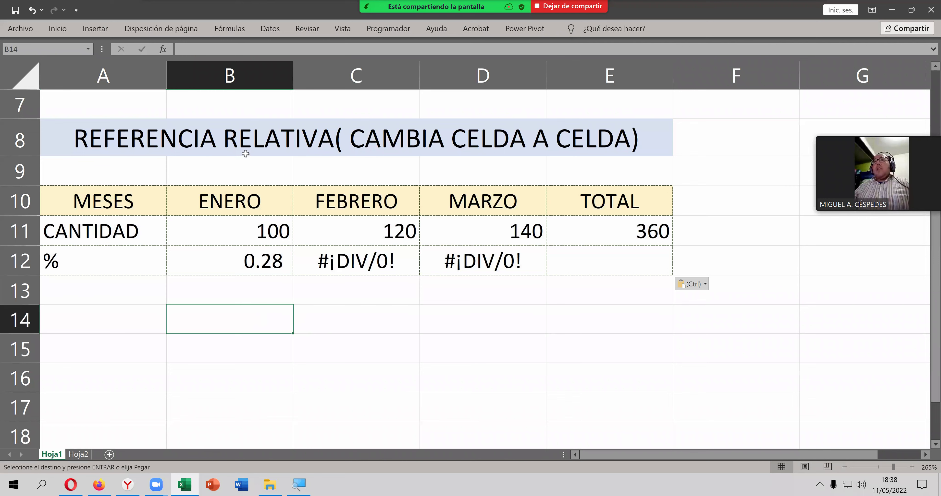
{"action": "double_click", "coordinate": [224, 142]}
{"action": "mouse_move", "coordinate": [225, 142]}
{"action": "left_mouse_down"}
{"action": "mouse_move", "coordinate": [613, 140]}
{"action": "mouse_move", "coordinate": [328, 146]}
{"action": "left_mouse_up"}
{"action": "key", "text": "Delete"}
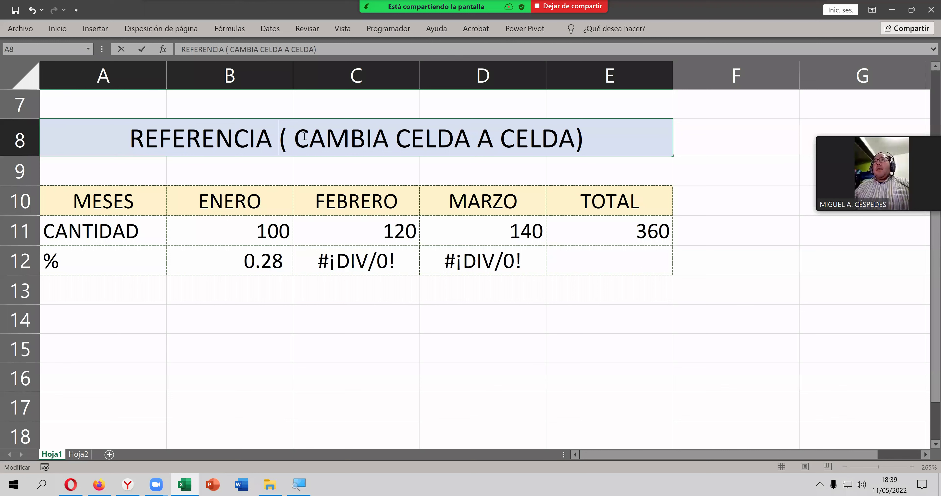
{"action": "left_click_drag", "start_coordinate": [304, 136], "coordinate": [562, 138]}
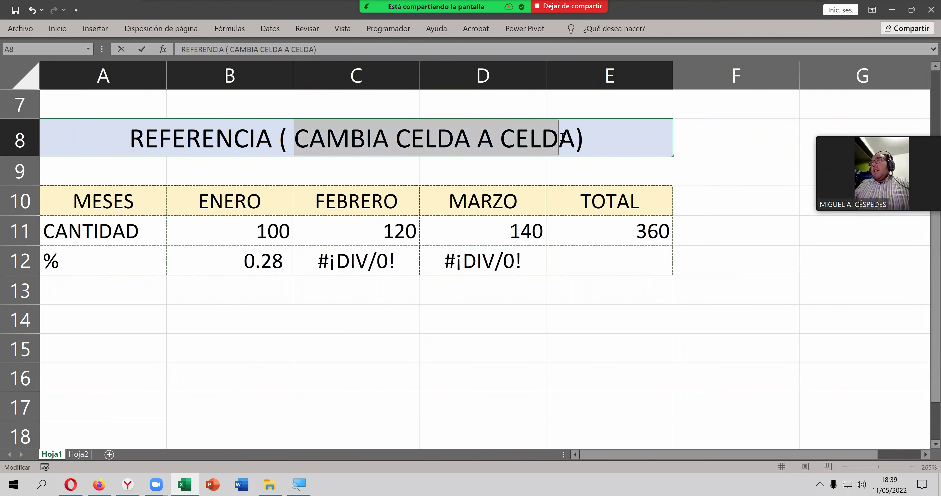
{"action": "left_click_drag", "start_coordinate": [562, 138], "coordinate": [556, 138]}
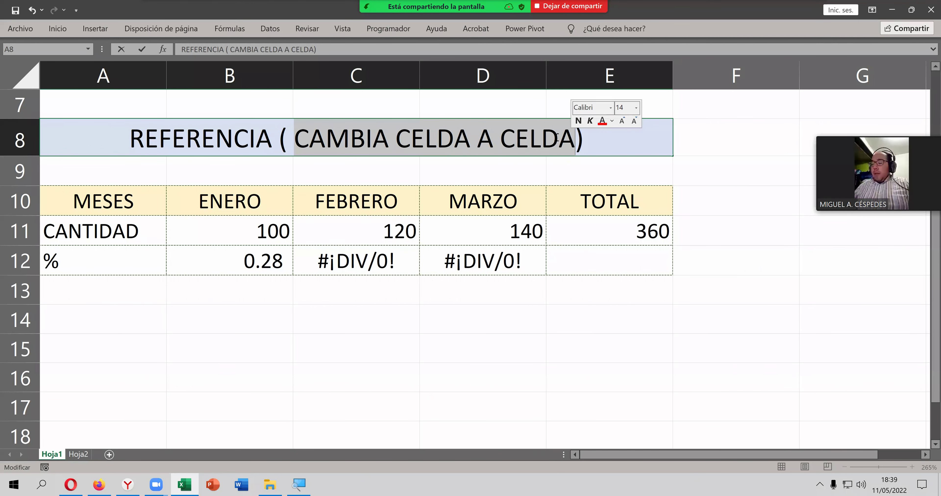
{"action": "key", "text": "Delete"}
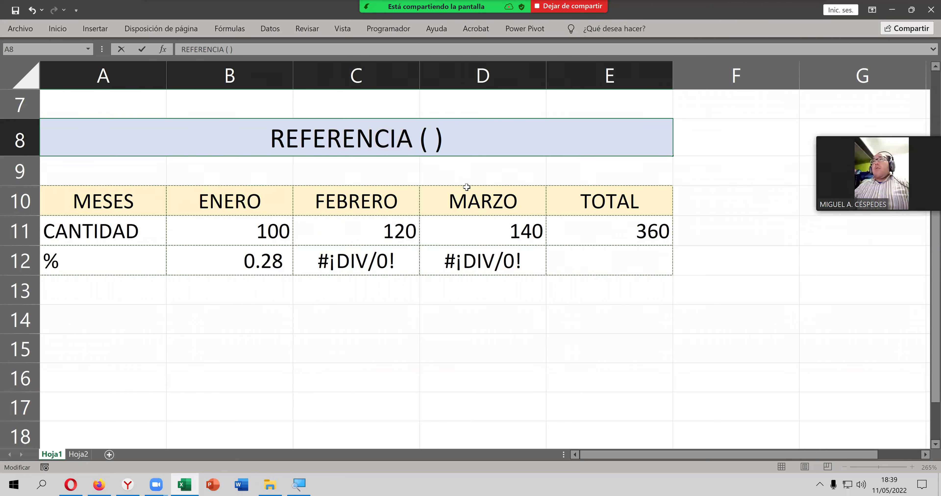
{"action": "left_click", "coordinate": [450, 180]}
Step: Save the workbook
{"action": "scroll", "coordinate": [511, 190], "scroll_direction": "up", "scroll_amount": 3}
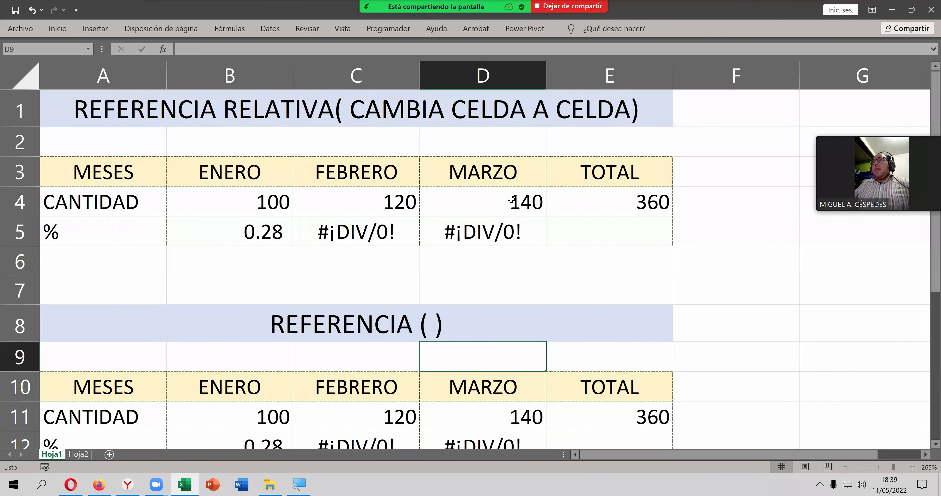
{"action": "scroll", "coordinate": [510, 199], "scroll_direction": "down", "scroll_amount": 1}
{"action": "scroll", "coordinate": [511, 199], "scroll_direction": "down", "scroll_amount": 1}
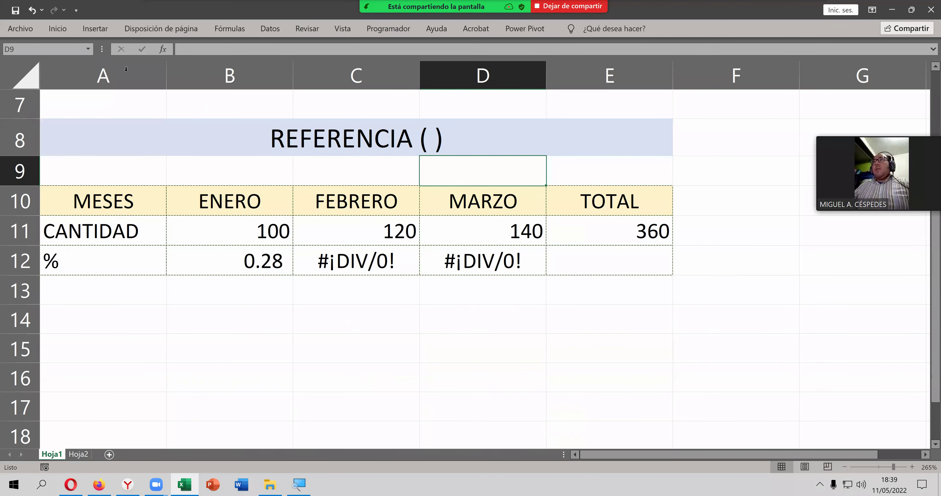
{"action": "left_click", "coordinate": [15, 10]}
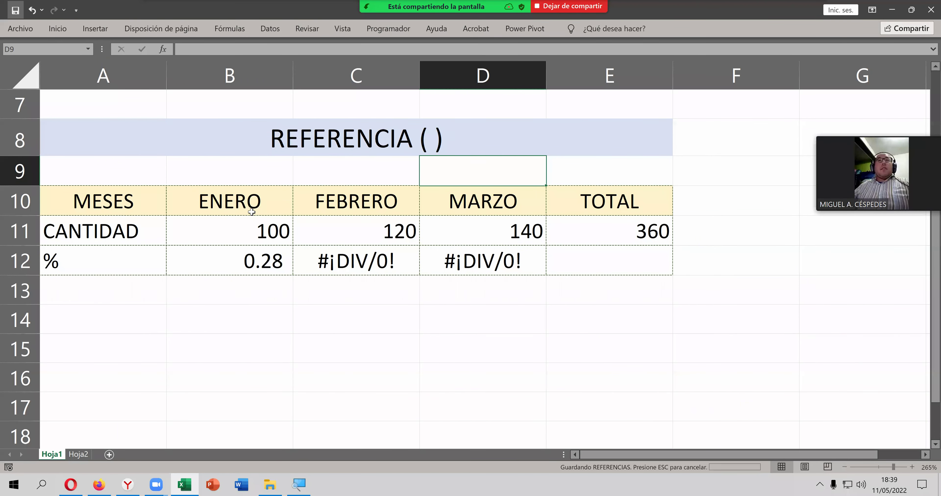
Step: Reveal B12's formula =B$4/E11 and draw dark green boxes around B12, B11 (100) and E11 (360)
{"action": "double_click", "coordinate": [266, 261]}
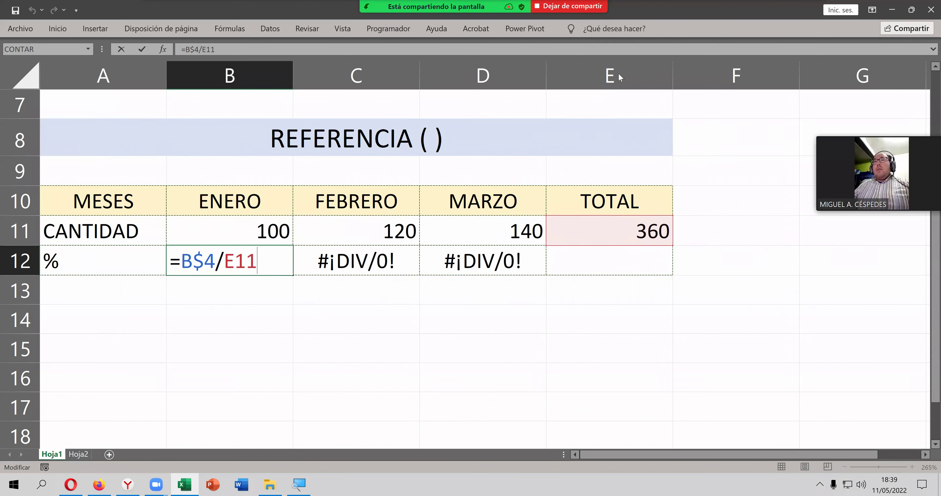
{"action": "key", "text": "alt+shift+t"}
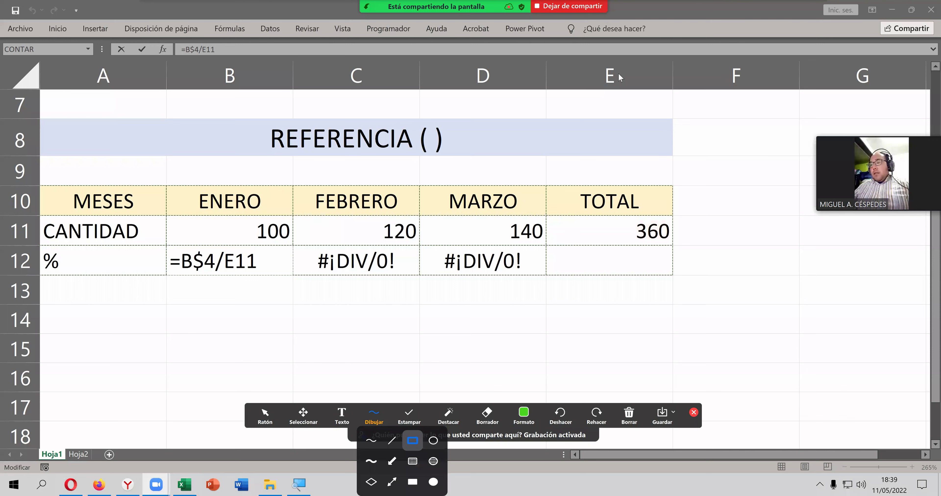
{"action": "left_click", "coordinate": [412, 441]}
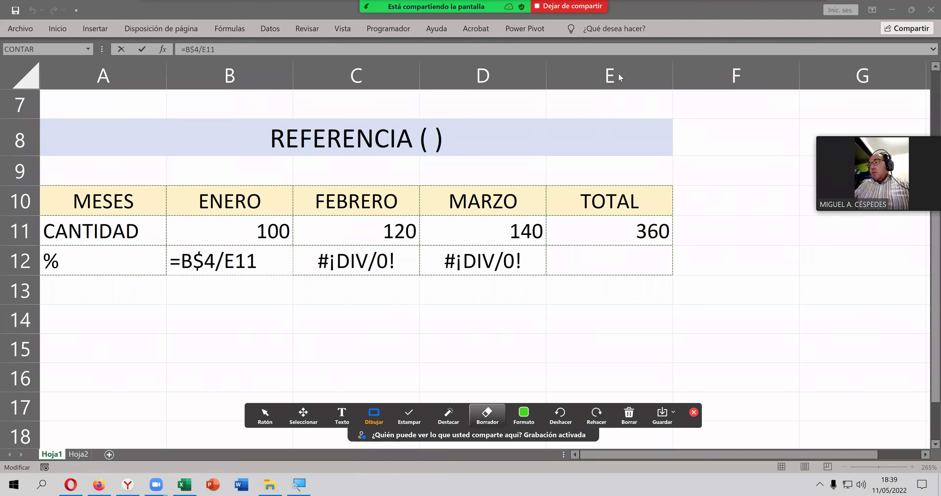
{"action": "left_click", "coordinate": [524, 416]}
{"action": "left_click", "coordinate": [575, 390]}
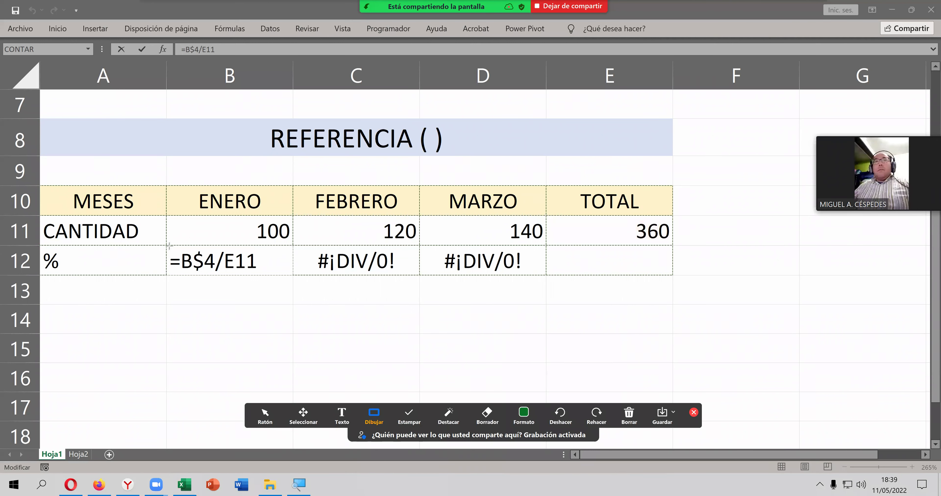
{"action": "left_click_drag", "start_coordinate": [167, 247], "coordinate": [289, 275]}
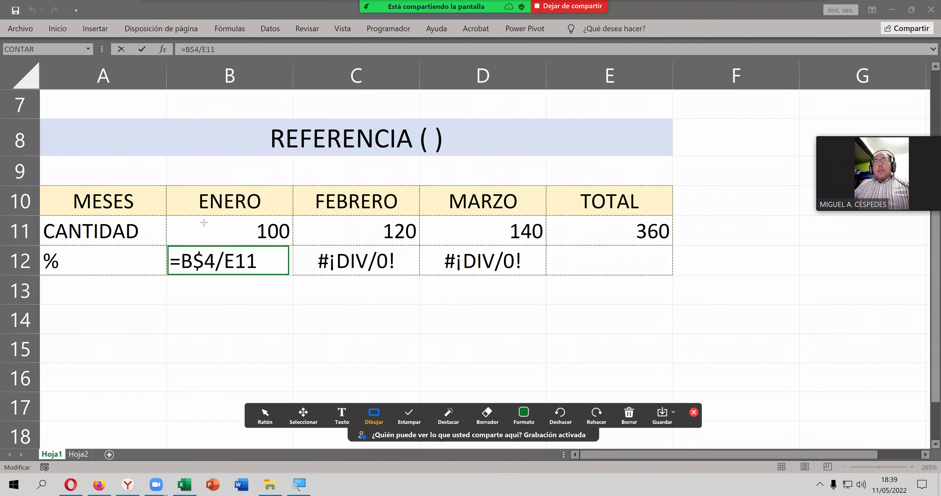
{"action": "left_click_drag", "start_coordinate": [167, 217], "coordinate": [290, 244]}
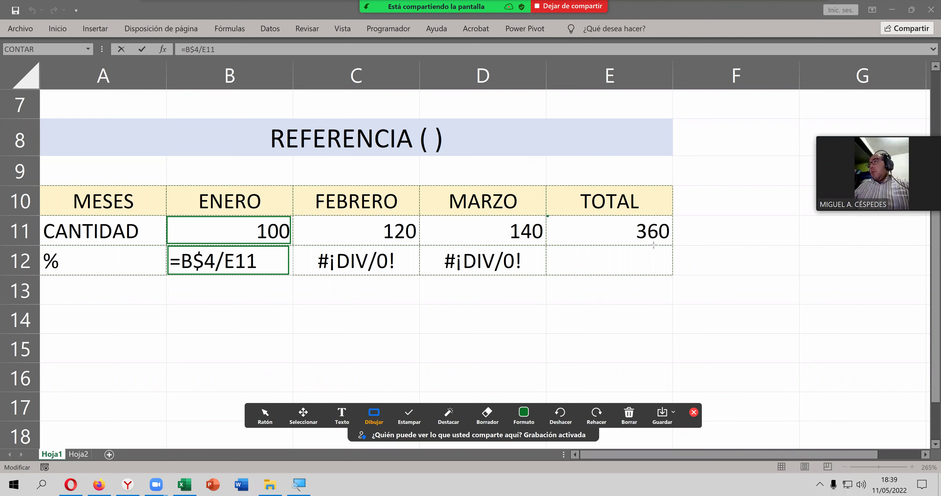
{"action": "left_click_drag", "start_coordinate": [654, 245], "coordinate": [671, 245]}
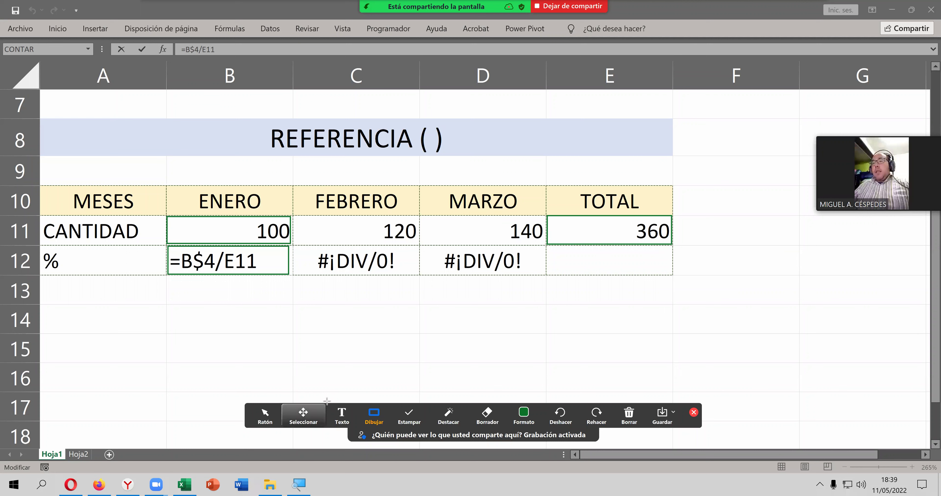
{"action": "left_click", "coordinate": [265, 415]}
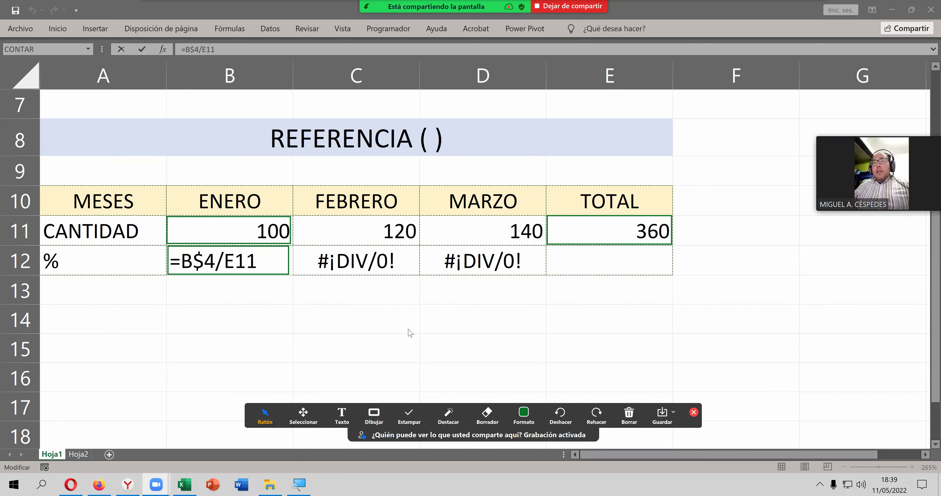
Step: Reveal C12's formula and stamp a check on the 360 in E11 and an X on F11
{"action": "double_click", "coordinate": [393, 265]}
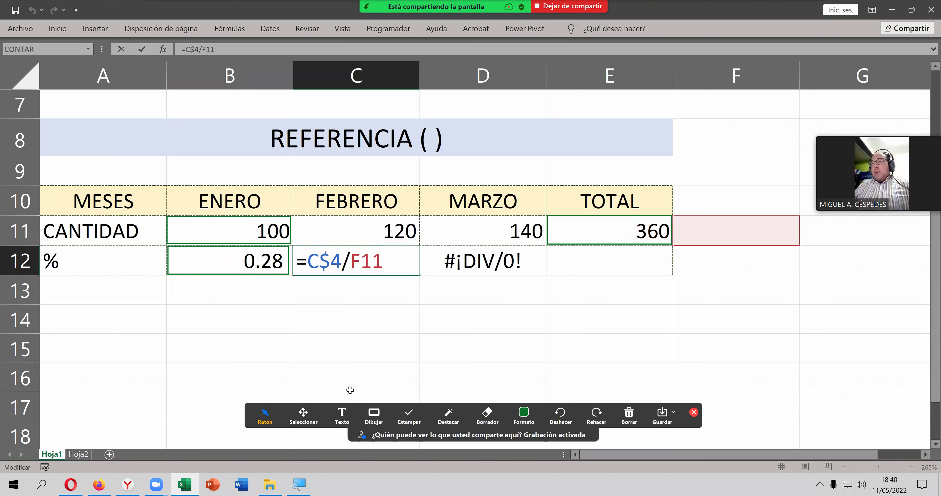
{"action": "left_click", "coordinate": [523, 416]}
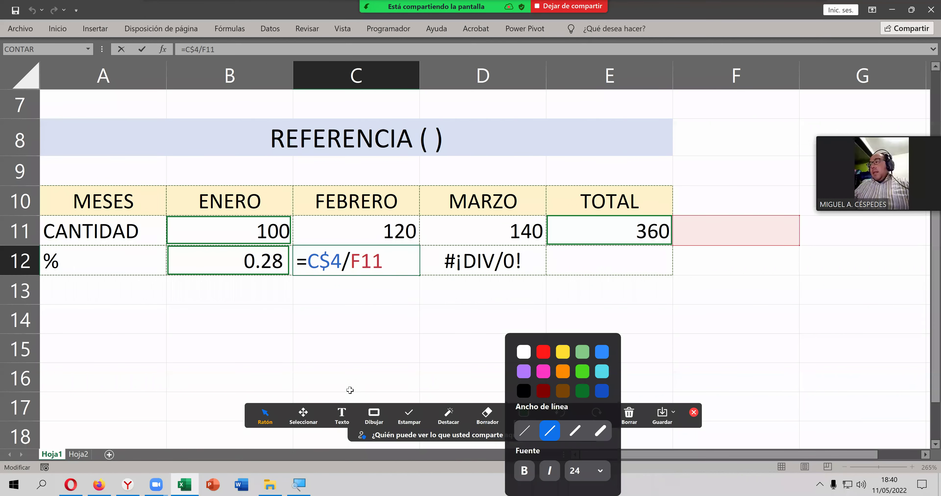
{"action": "left_click", "coordinate": [409, 417]}
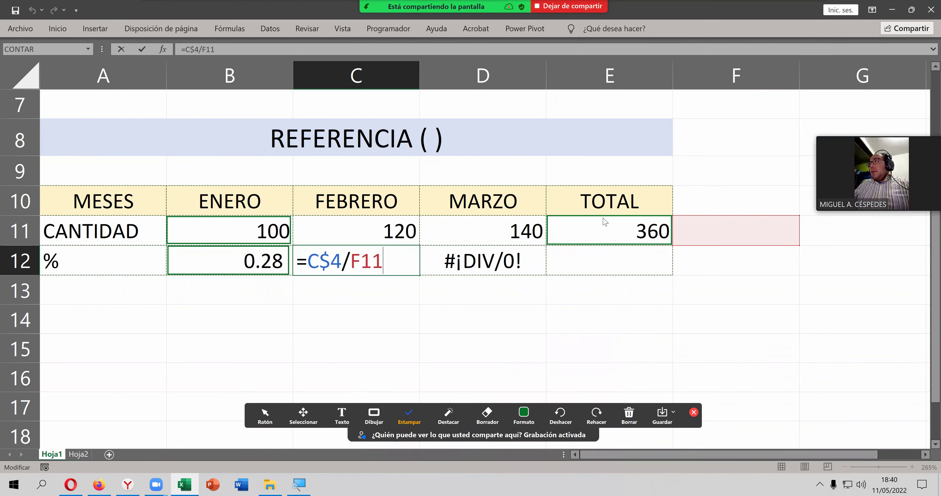
{"action": "left_click", "coordinate": [603, 218]}
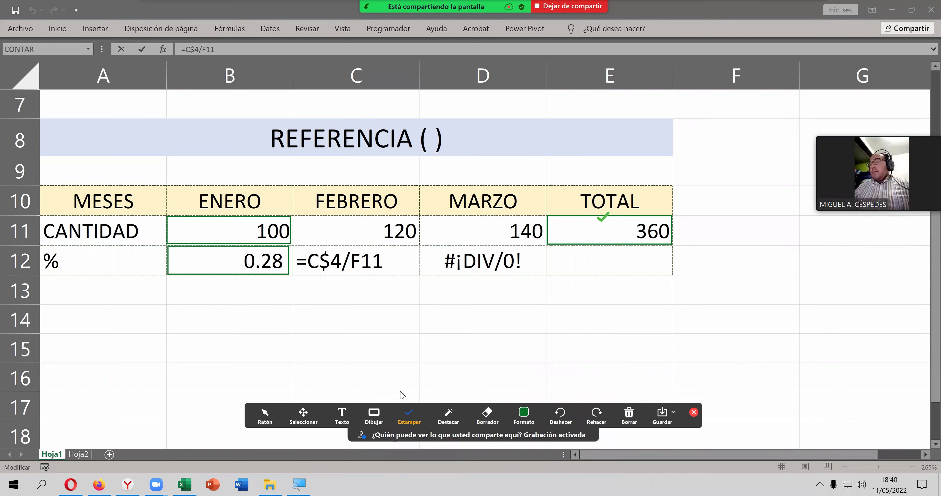
{"action": "left_click", "coordinate": [726, 232]}
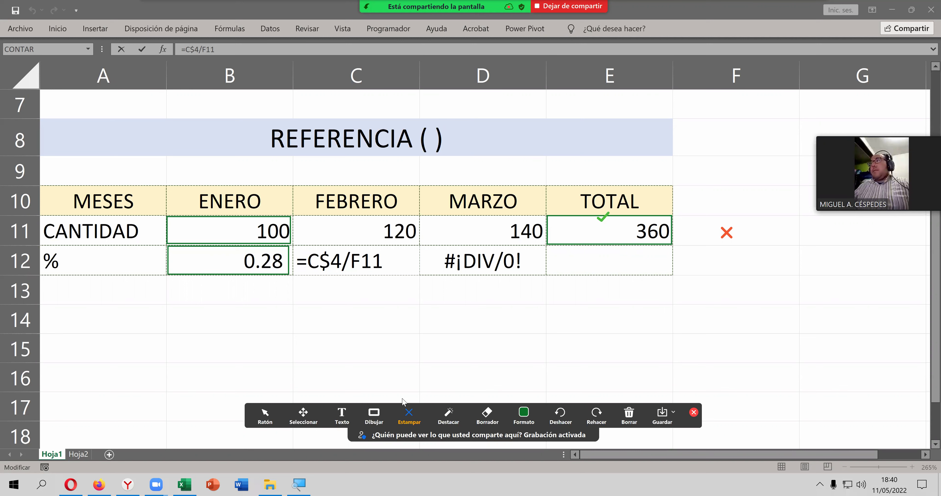
Step: Place a blue 'FIJAR CELDA' text note just above the TOTAL header
{"action": "left_click", "coordinate": [342, 414]}
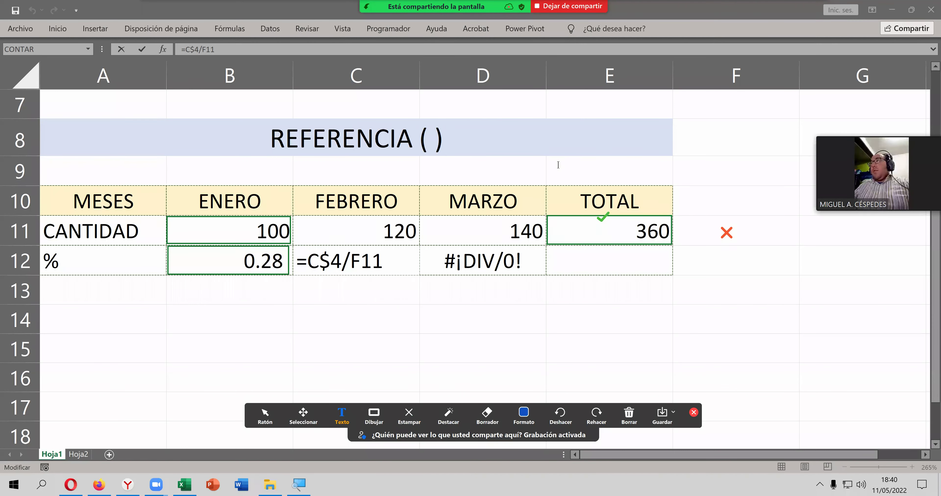
{"action": "left_click", "coordinate": [575, 166]}
{"action": "type", "text": "FIJAR CELDA"}
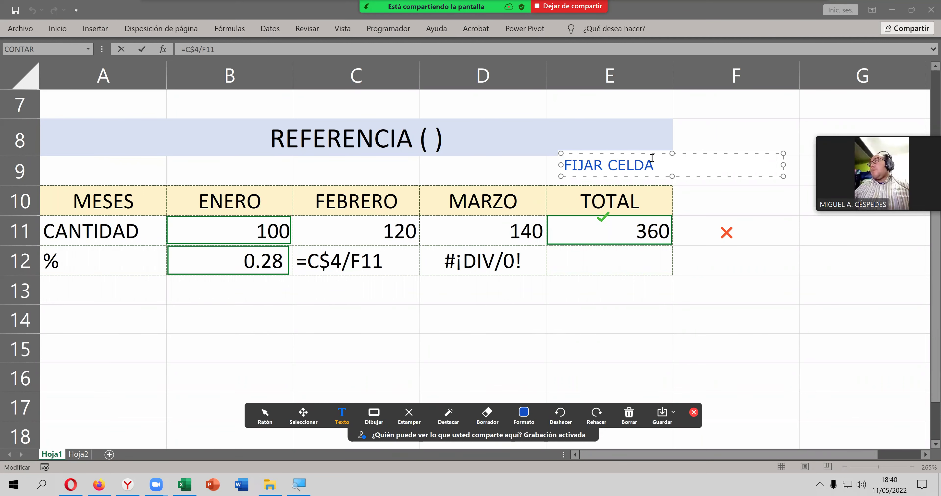
{"action": "left_click_drag", "start_coordinate": [697, 156], "coordinate": [668, 172]}
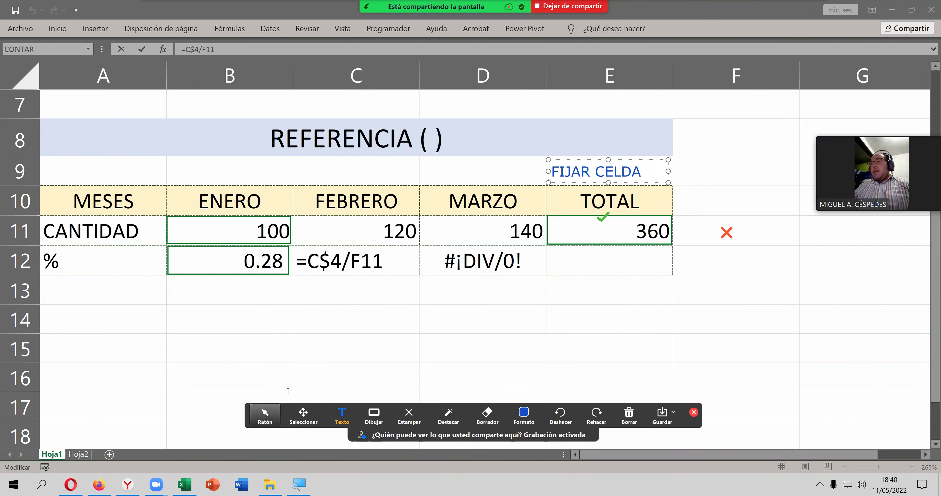
{"action": "left_click", "coordinate": [265, 414]}
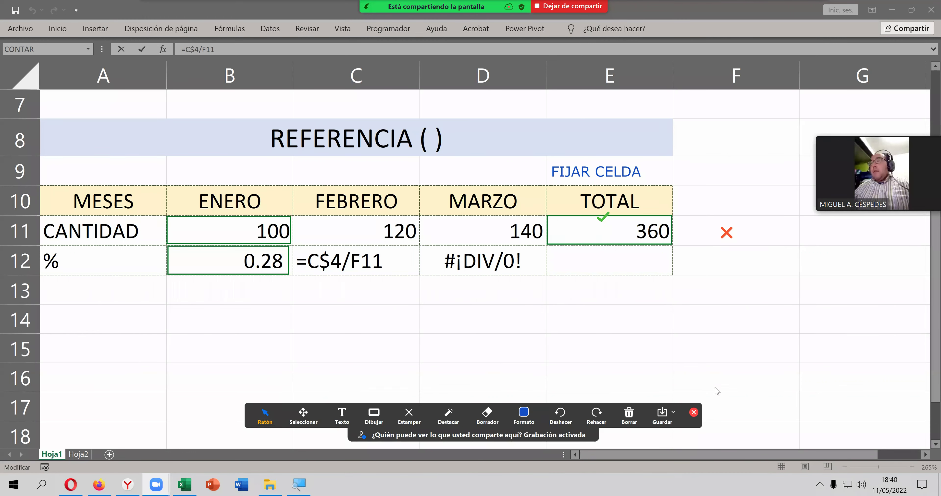
Step: Remove the dollar sign so B12's formula becomes =B4/E11
{"action": "left_click", "coordinate": [404, 263]}
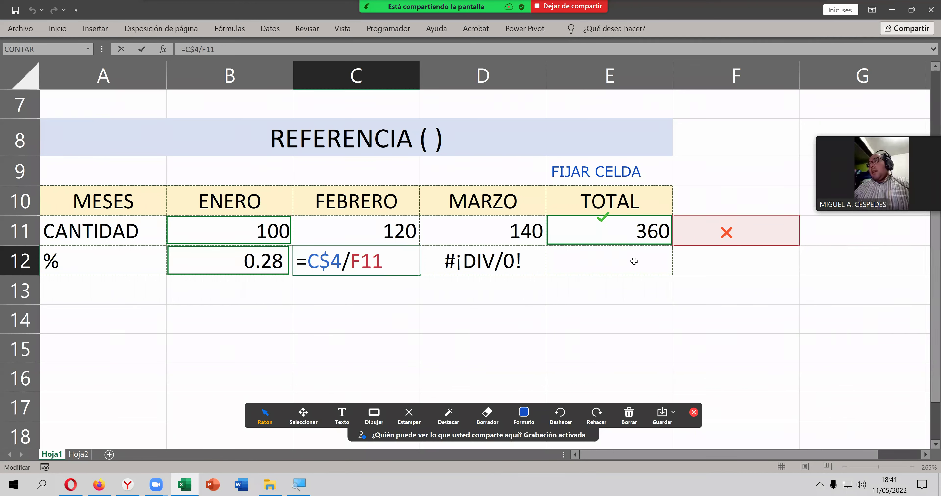
{"action": "left_click", "coordinate": [342, 415]}
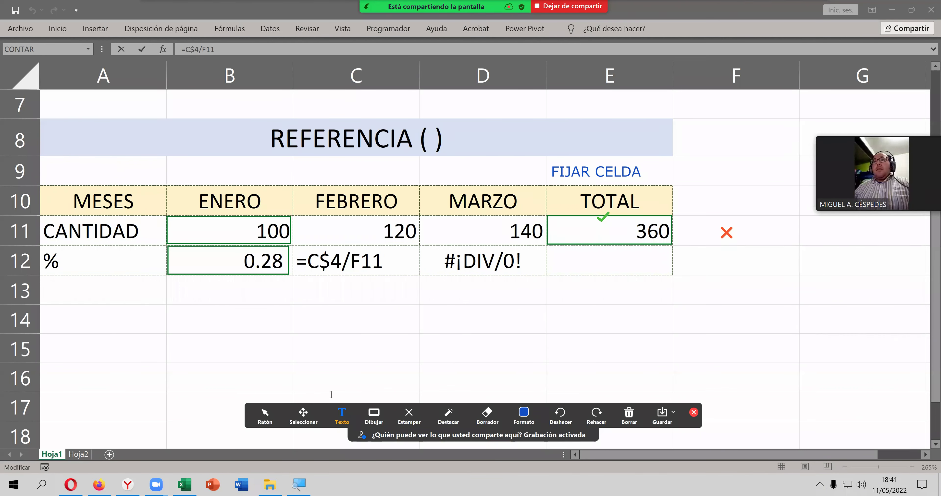
{"action": "left_click", "coordinate": [265, 417]}
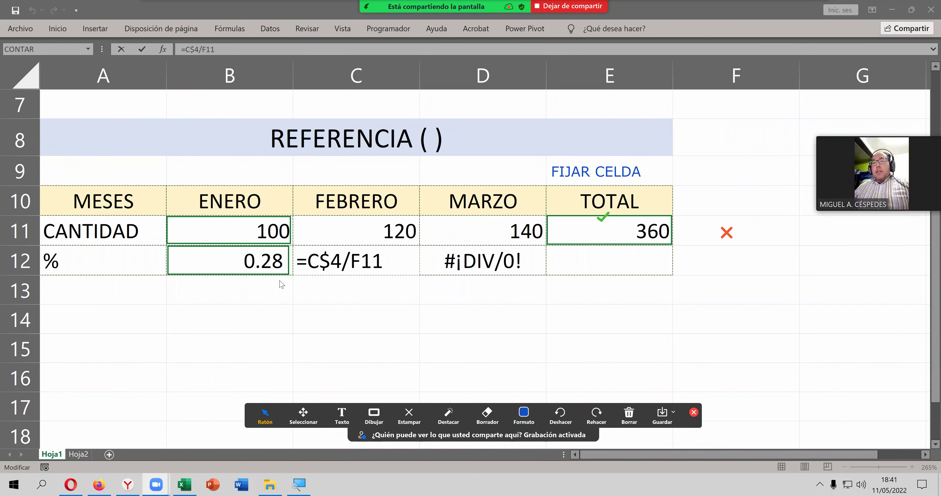
{"action": "double_click", "coordinate": [257, 270]}
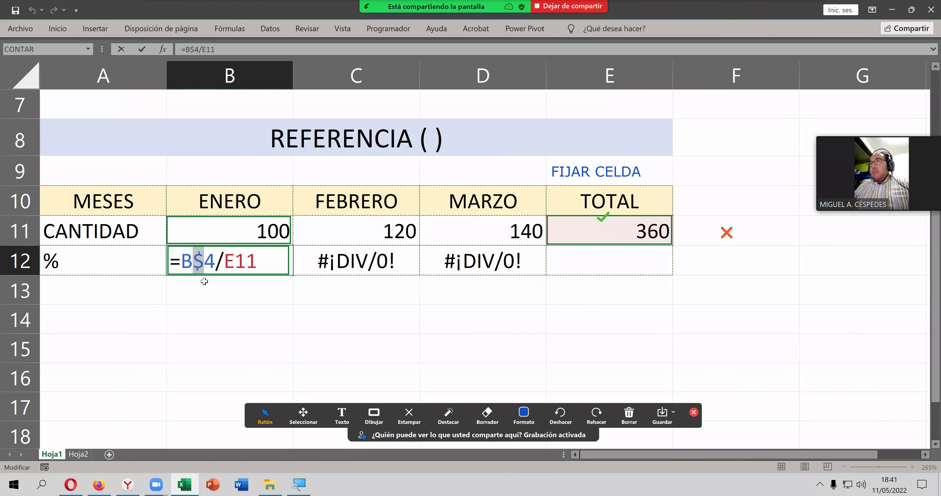
{"action": "key", "text": "BackSpace"}
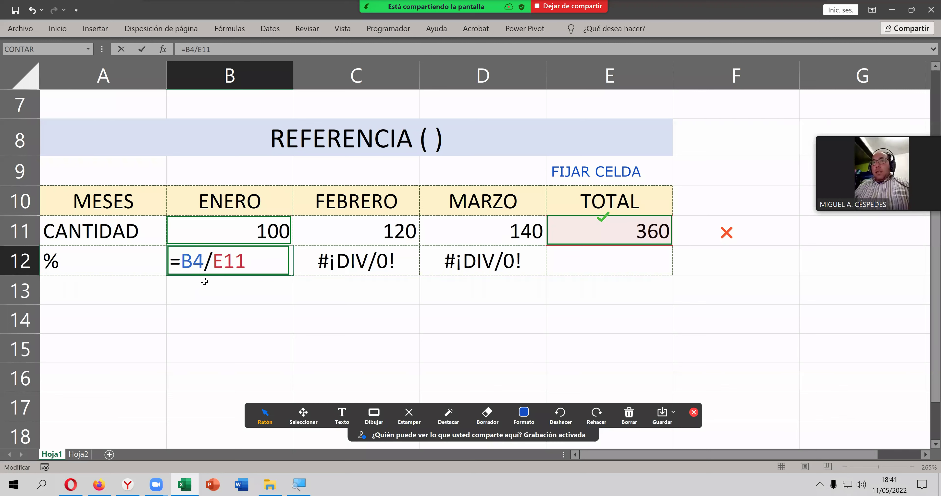
{"action": "key", "text": "Return"}
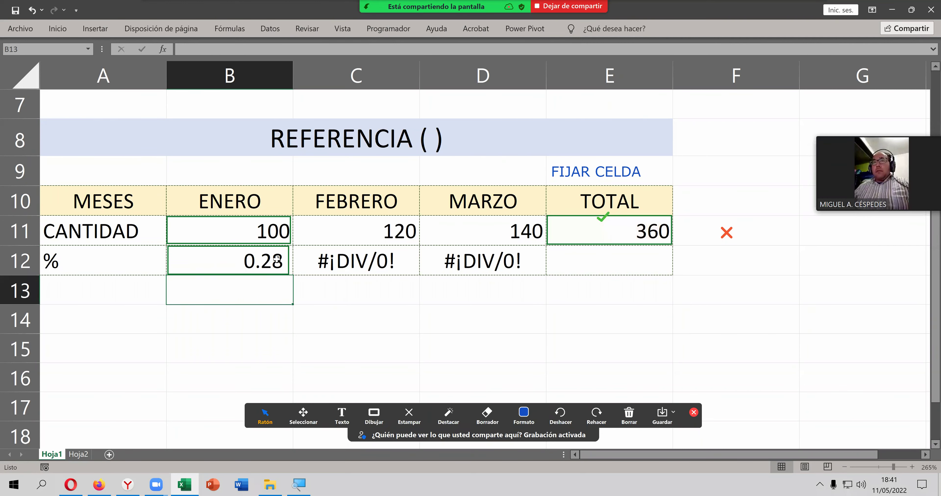
Step: Fill the B12 formula across to D12, producing #¡DIV/0! in FEBRERO and MARZO
{"action": "left_click", "coordinate": [287, 267]}
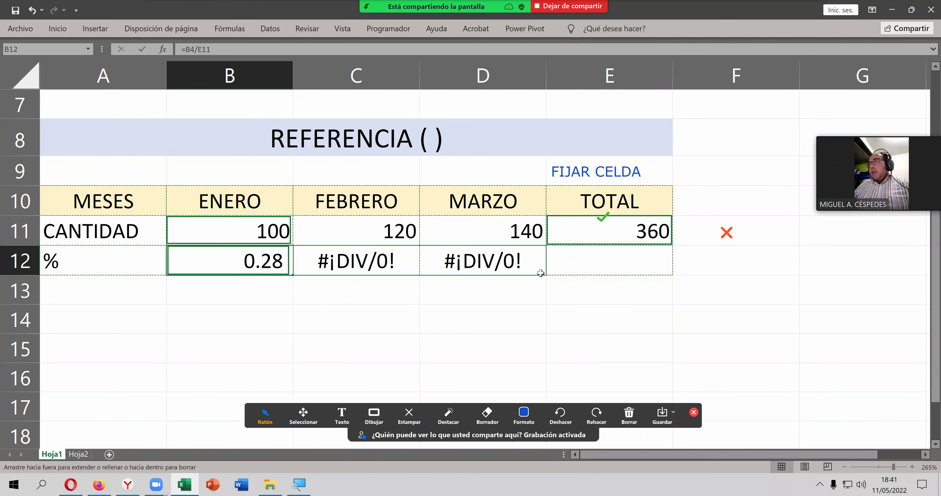
{"action": "left_click_drag", "start_coordinate": [292, 276], "coordinate": [541, 274]}
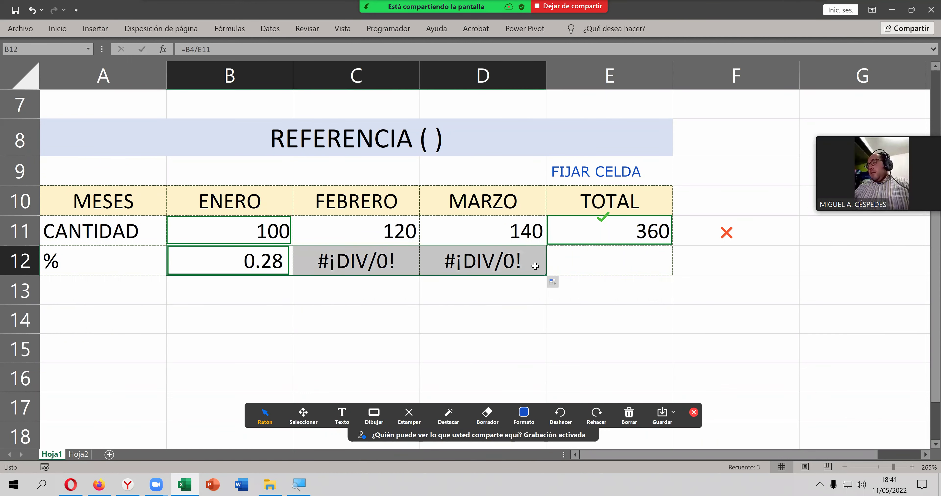
{"action": "left_click", "coordinate": [535, 266]}
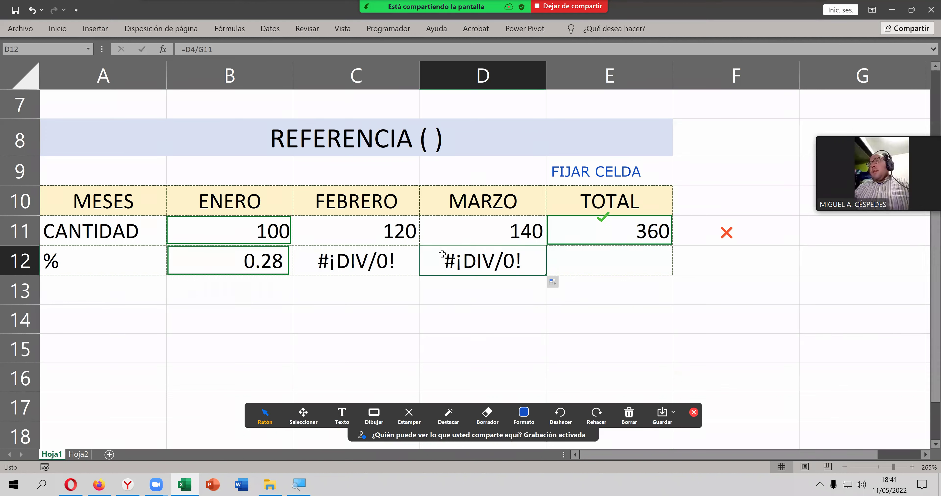
{"action": "double_click", "coordinate": [234, 267]}
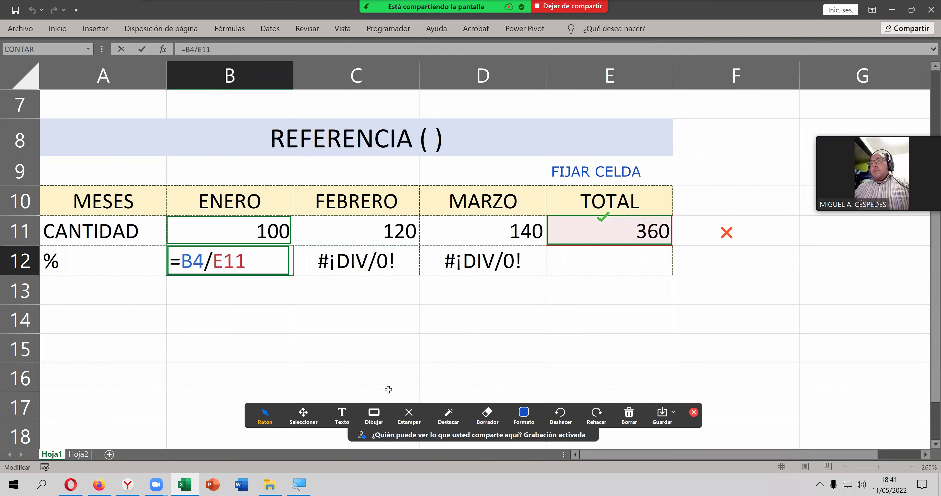
{"action": "left_click", "coordinate": [342, 414]}
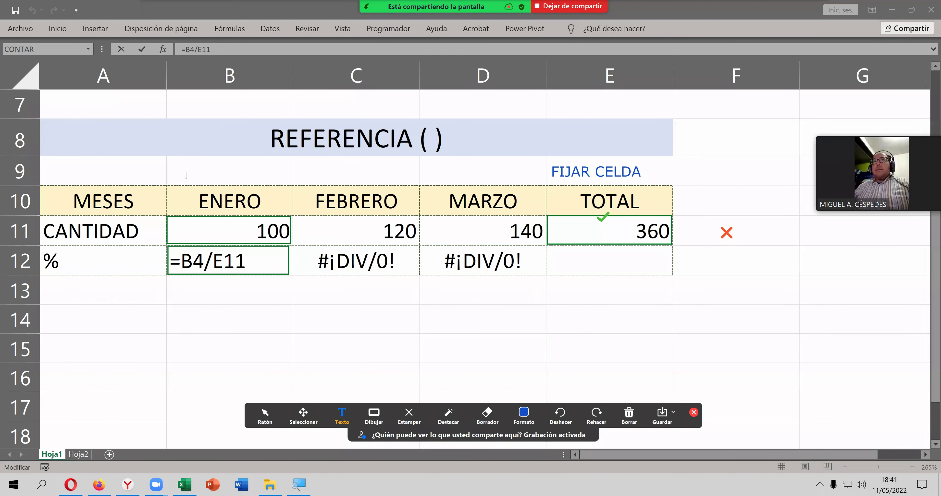
Step: Write a blue '=B4/$E11' note in row 9 above the ENERO header
{"action": "left_click", "coordinate": [178, 172]}
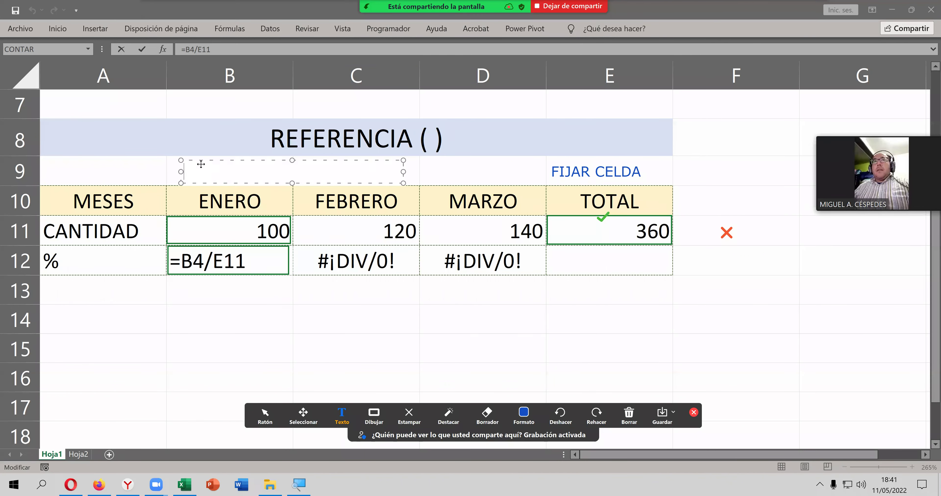
{"action": "left_click_drag", "start_coordinate": [201, 164], "coordinate": [193, 161]}
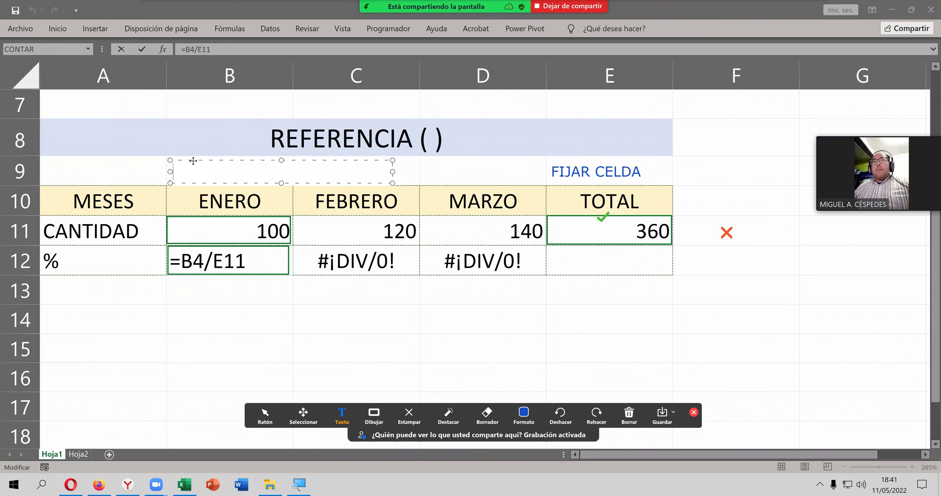
{"action": "type", "text": "="}
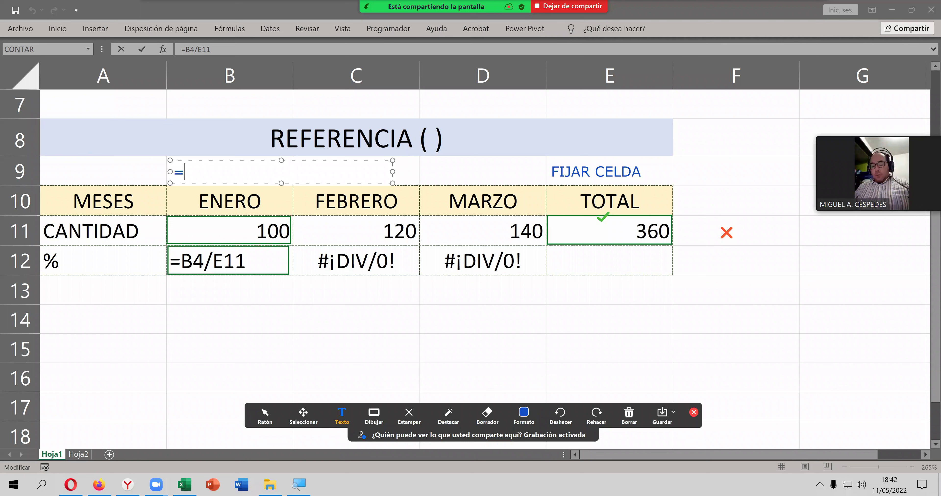
{"action": "type", "text": "B4/"}
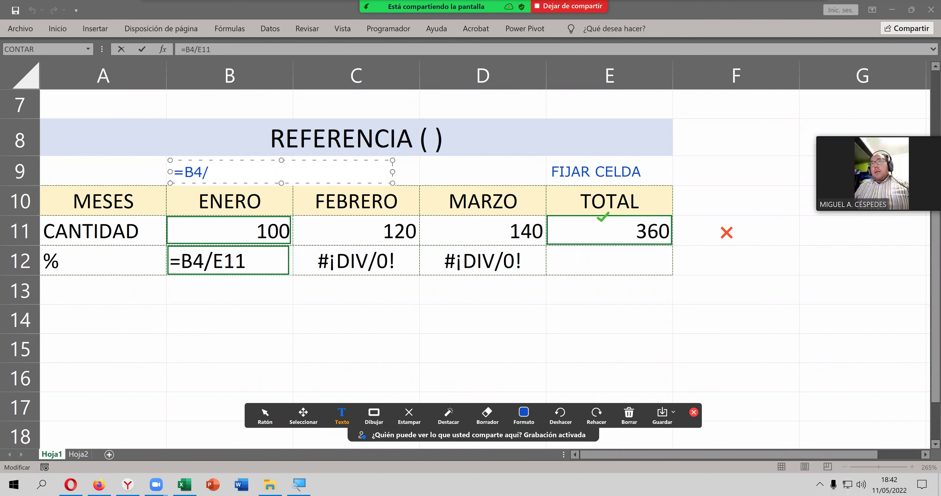
{"action": "type", "text": "$"}
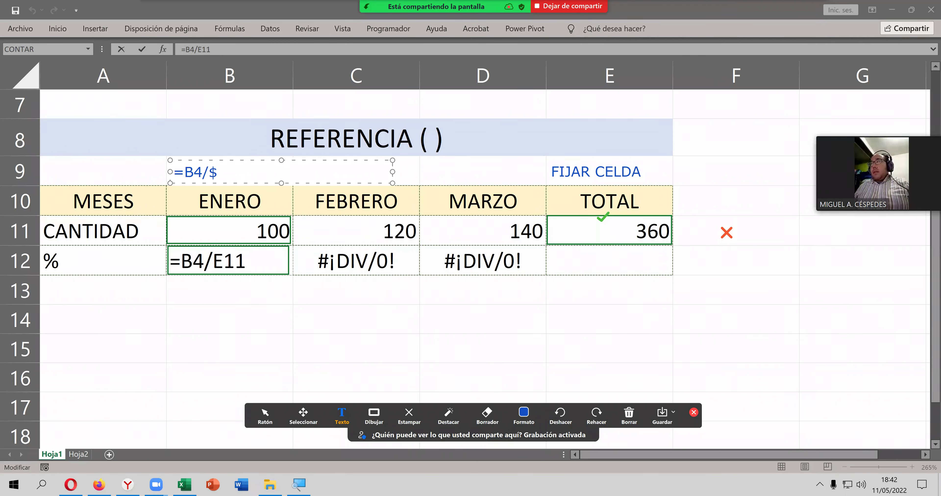
{"action": "type", "text": "E"}
{"action": "type", "text": "11"}
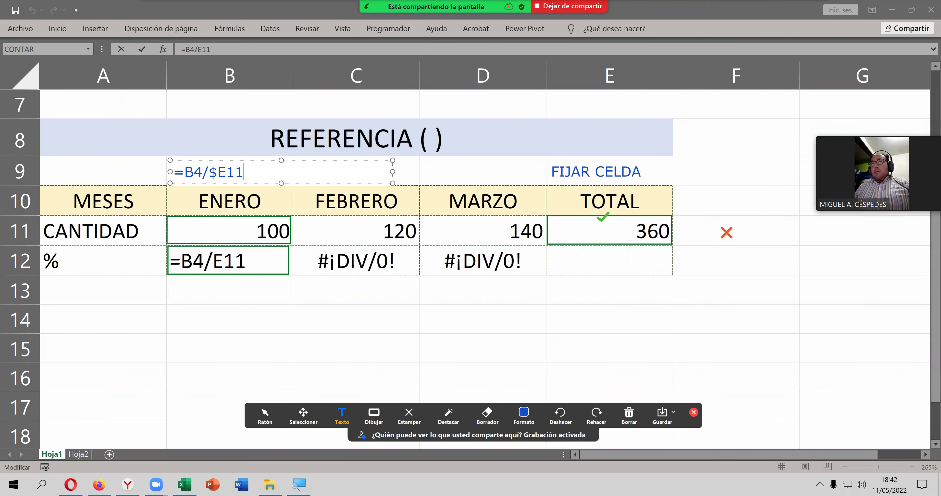
{"action": "key", "text": "Return"}
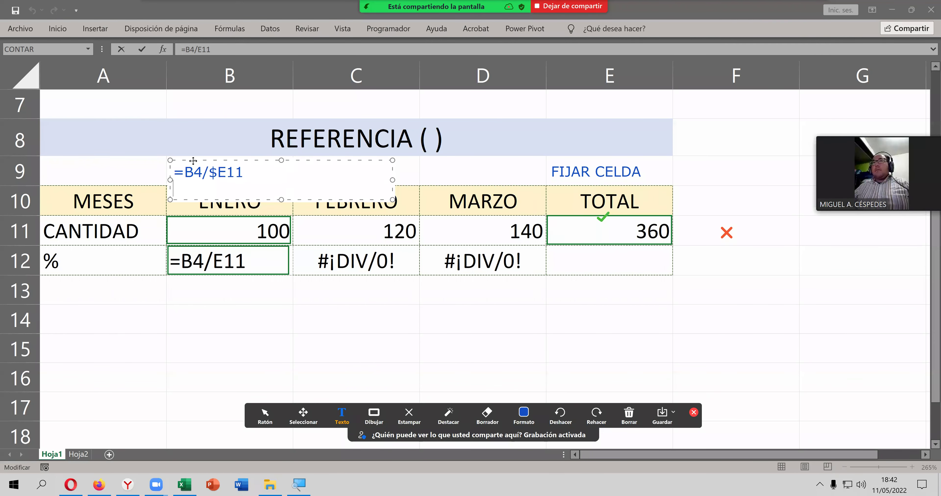
{"action": "key", "text": "BackSpace"}
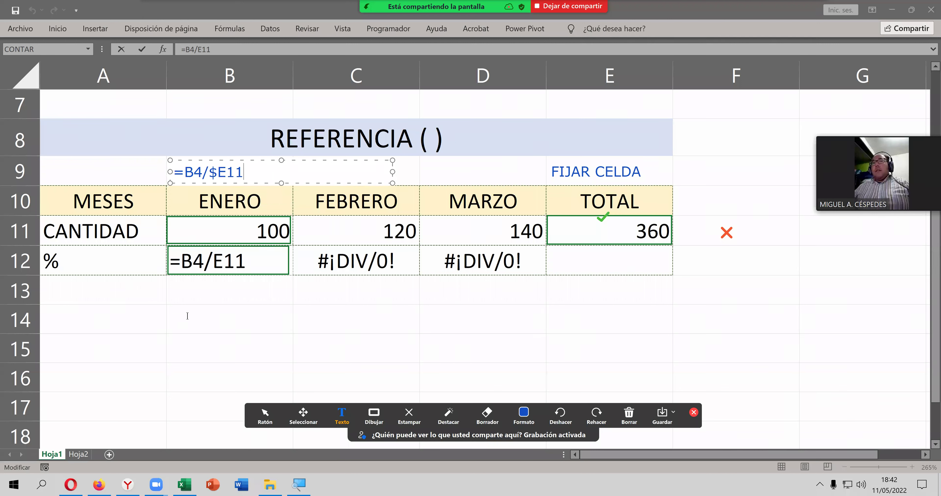
{"action": "left_click", "coordinate": [186, 316]}
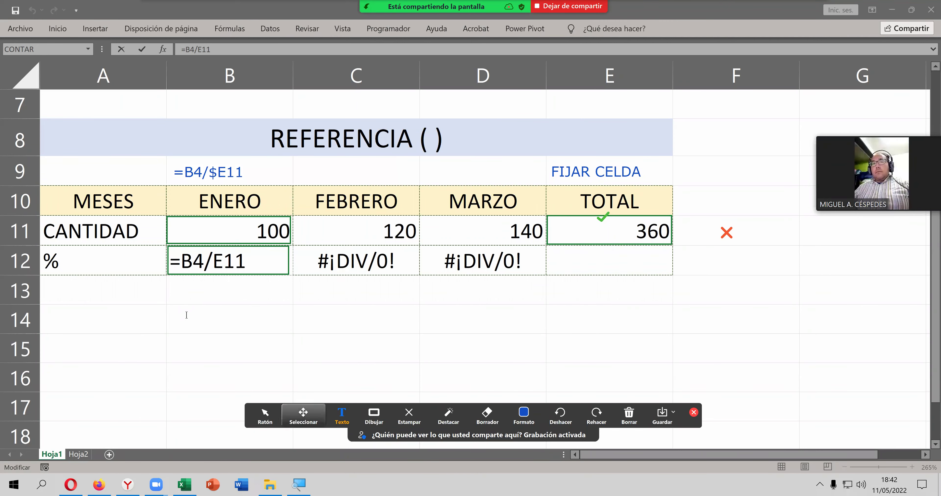
{"action": "left_click", "coordinate": [265, 415]}
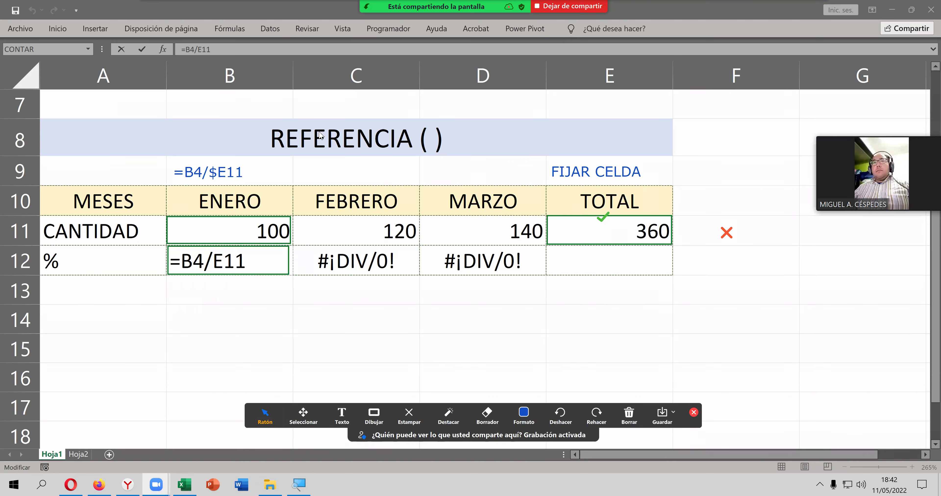
Step: Extend the A8 title to 'REFERENCIA DE COLUMNA (FIJA LA COLUMNA )"LETRA"'
{"action": "key", "text": "ctrl+Return"}
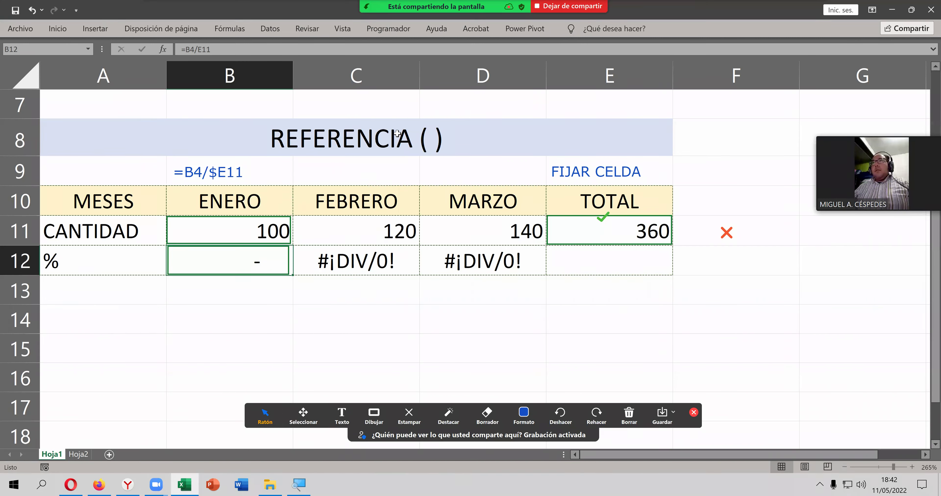
{"action": "double_click", "coordinate": [397, 134]}
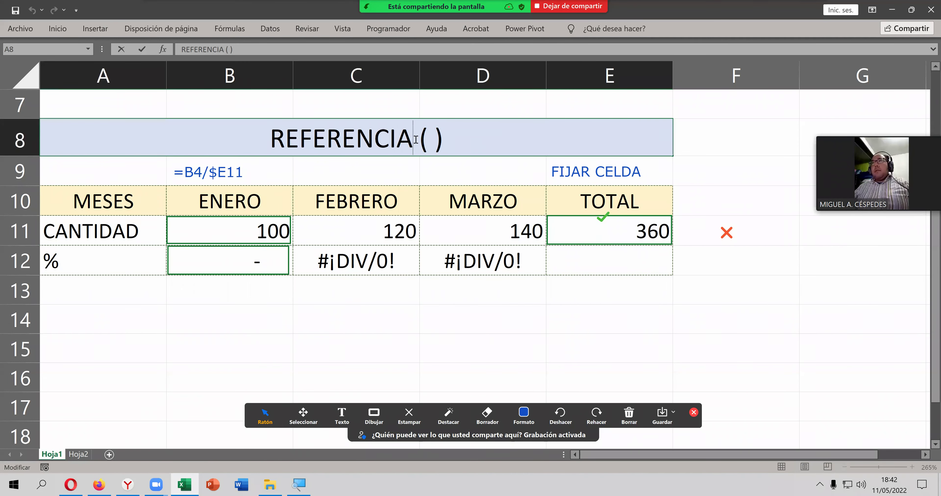
{"action": "type", "text": "DE COLUMNA"}
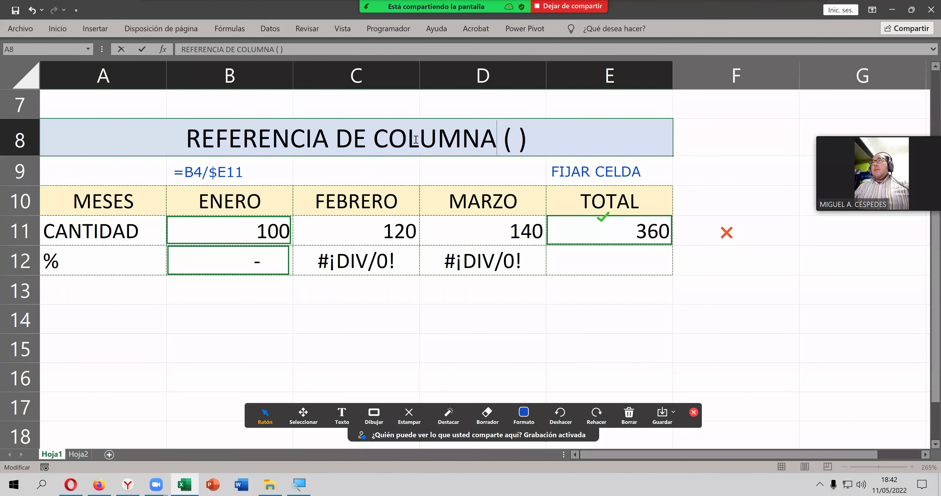
{"action": "key", "text": "Right"}
{"action": "key", "text": "Right"}
{"action": "type", "text": "FIJA LA COLUMNA"}
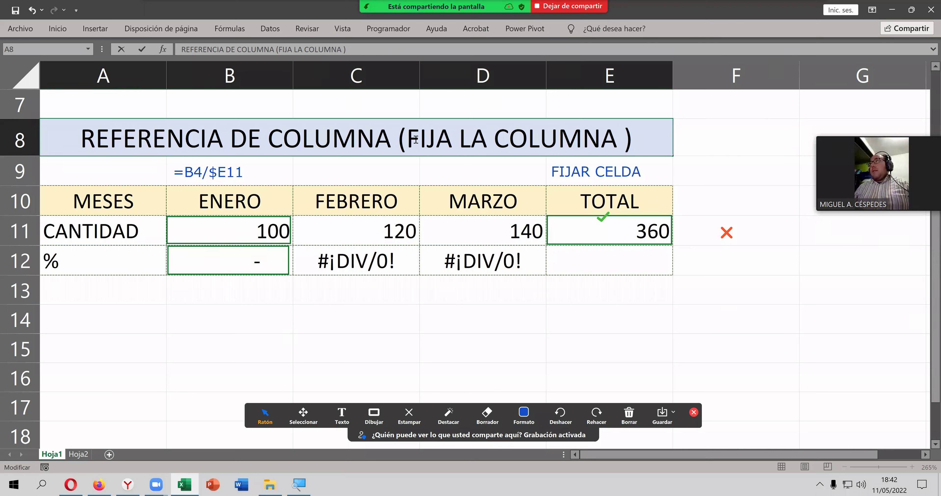
{"action": "key", "text": "Return"}
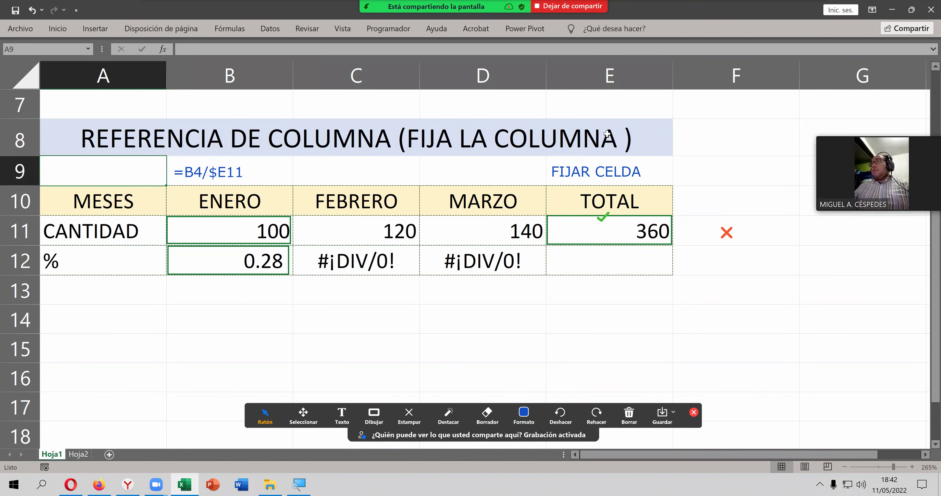
{"action": "double_click", "coordinate": [609, 134]}
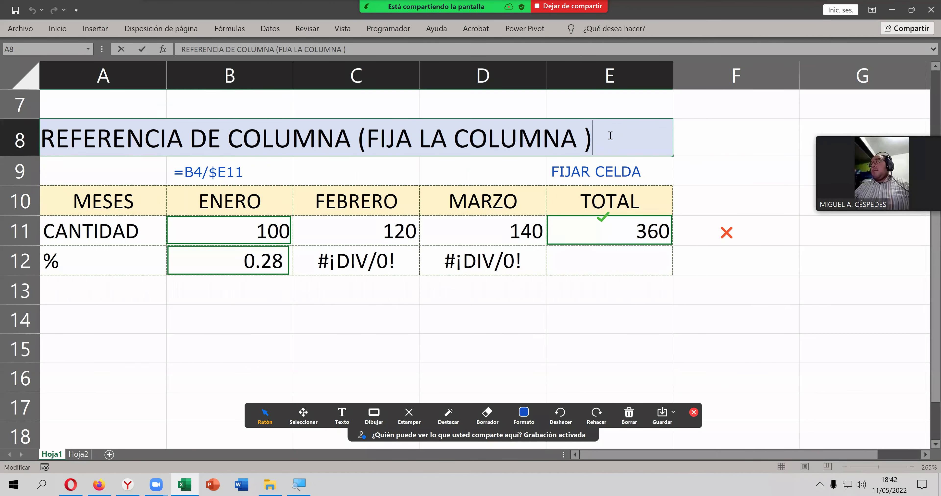
{"action": "type", "text": "LE"}
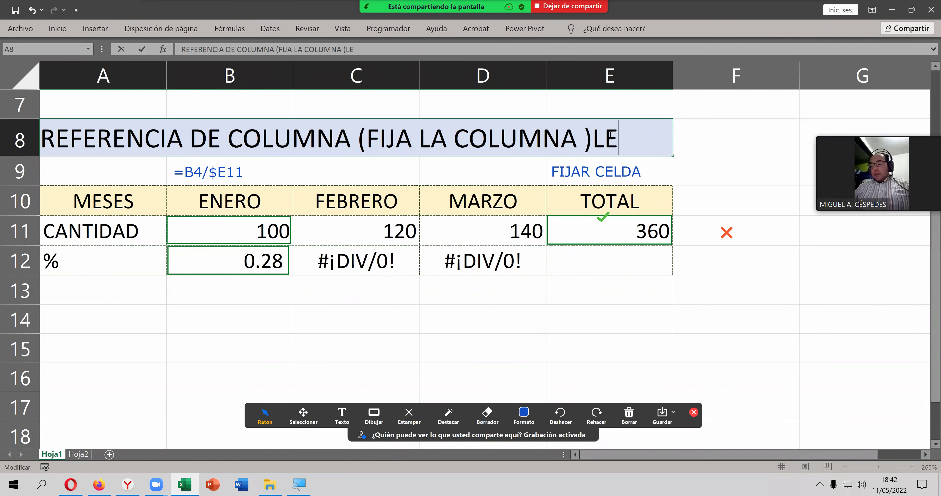
{"action": "type", "text": "TRA\""}
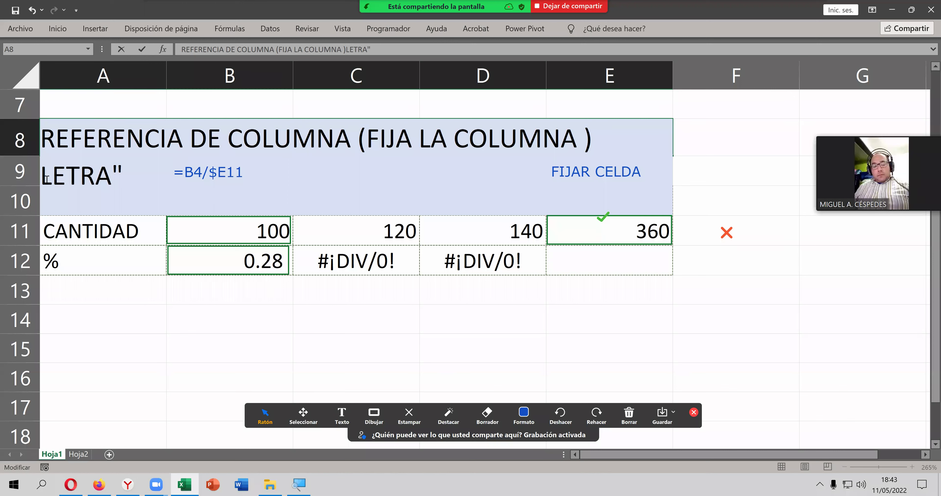
{"action": "type", "text": "\""}
{"action": "key", "text": "Return"}
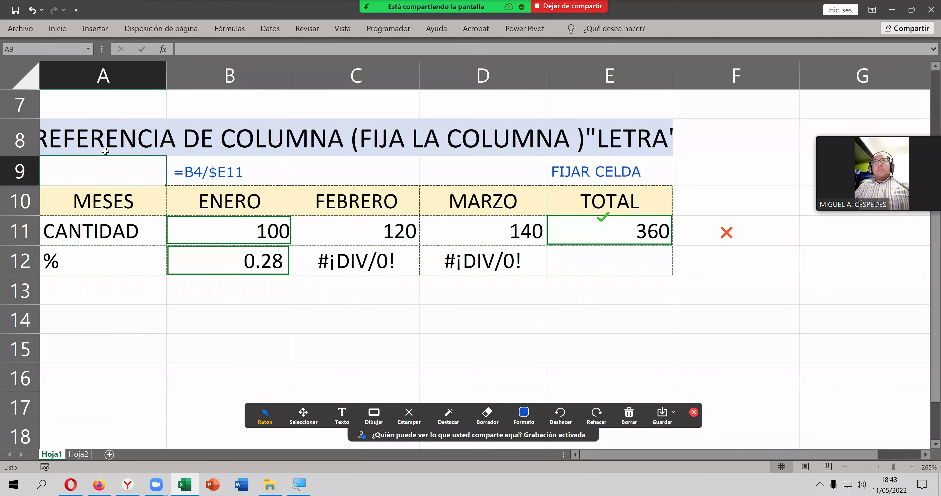
Step: Resize the A8 title's font from the mini toolbar, entering 14, so it fits one line
{"action": "left_click", "coordinate": [150, 144]}
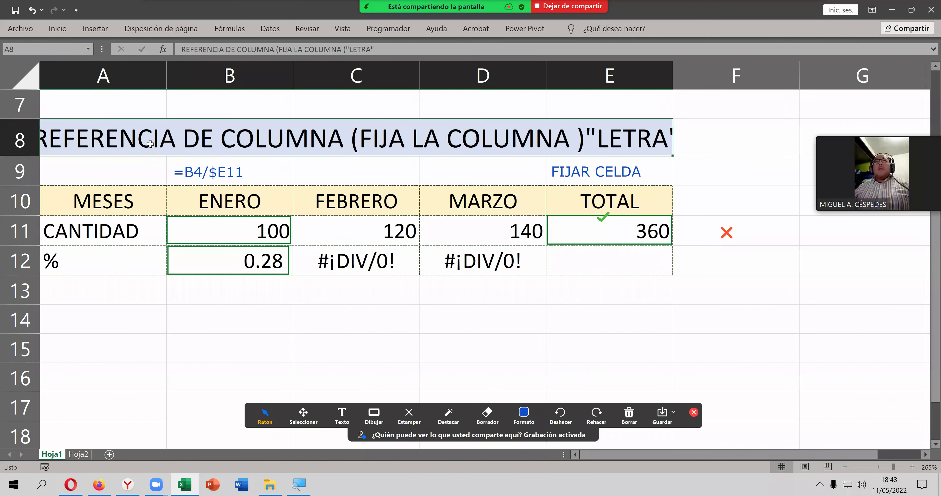
{"action": "right_click", "coordinate": [150, 142]}
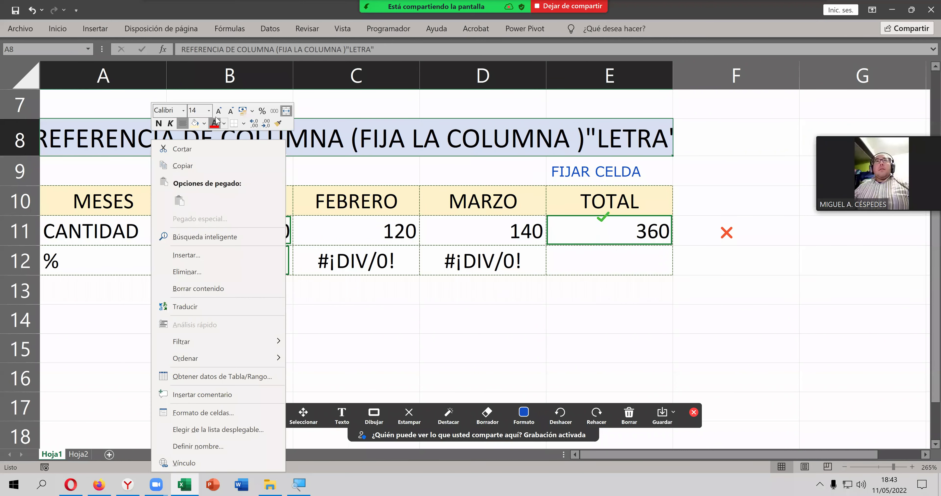
{"action": "left_click", "coordinate": [231, 111]}
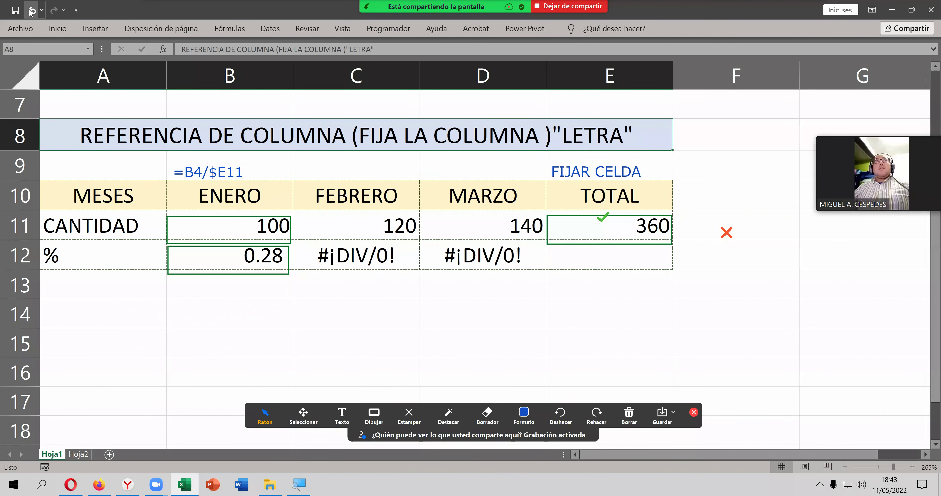
{"action": "left_click", "coordinate": [255, 116]}
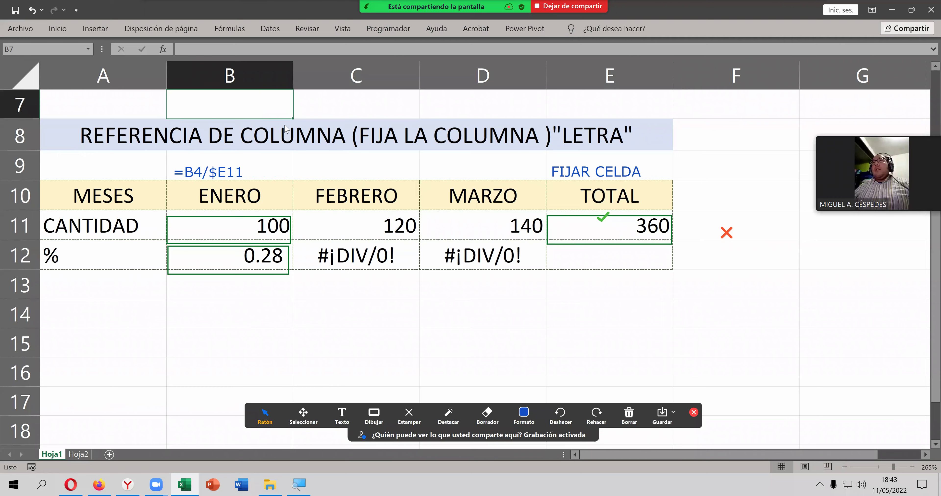
{"action": "right_click", "coordinate": [253, 122]}
{"action": "left_click", "coordinate": [298, 93]}
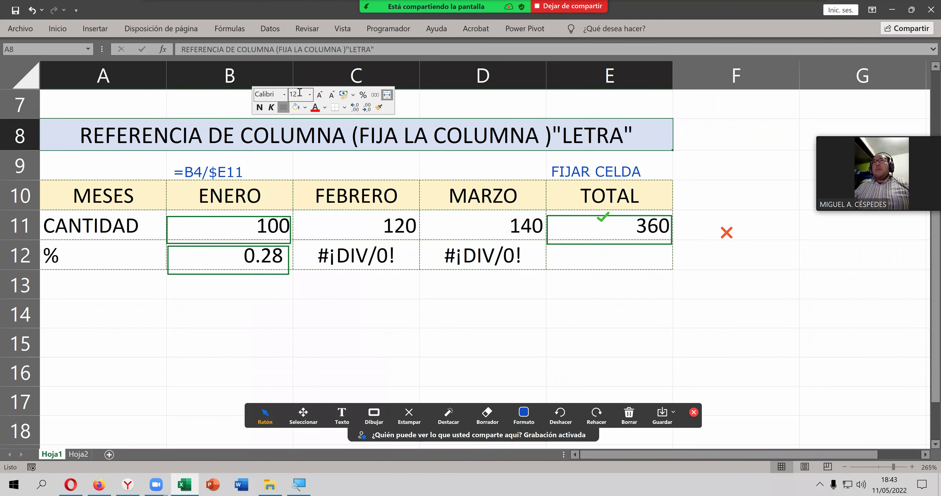
{"action": "type", "text": "14"}
{"action": "key", "text": "Return"}
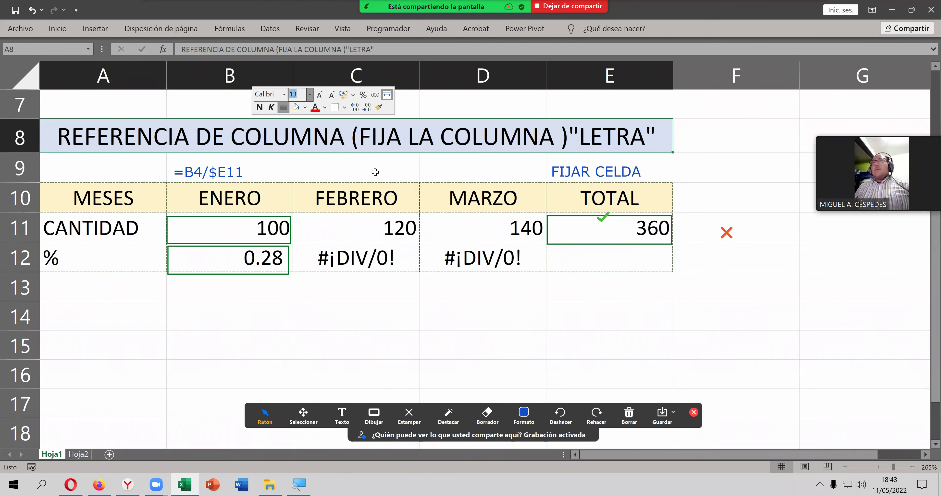
{"action": "left_click", "coordinate": [482, 168]}
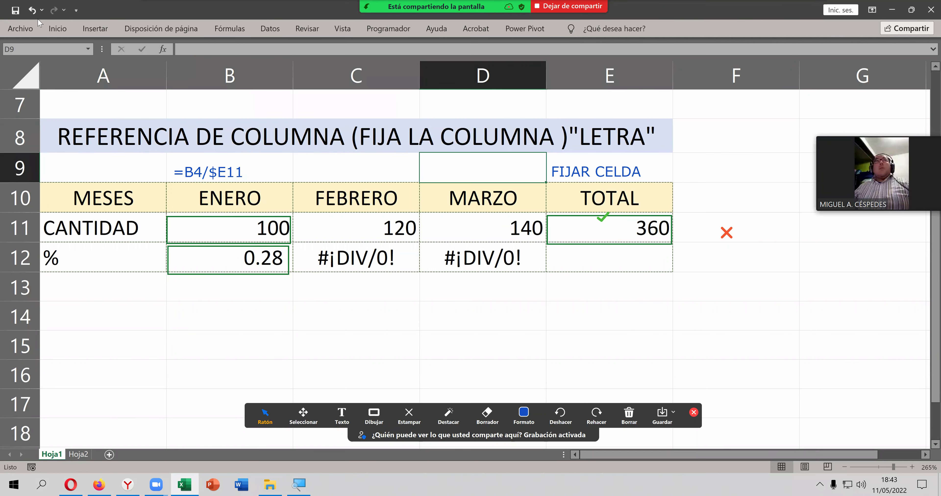
Step: Save the workbook and change B12's ENERO % formula to =B4/$E11, fixing column E
{"action": "left_click", "coordinate": [15, 10]}
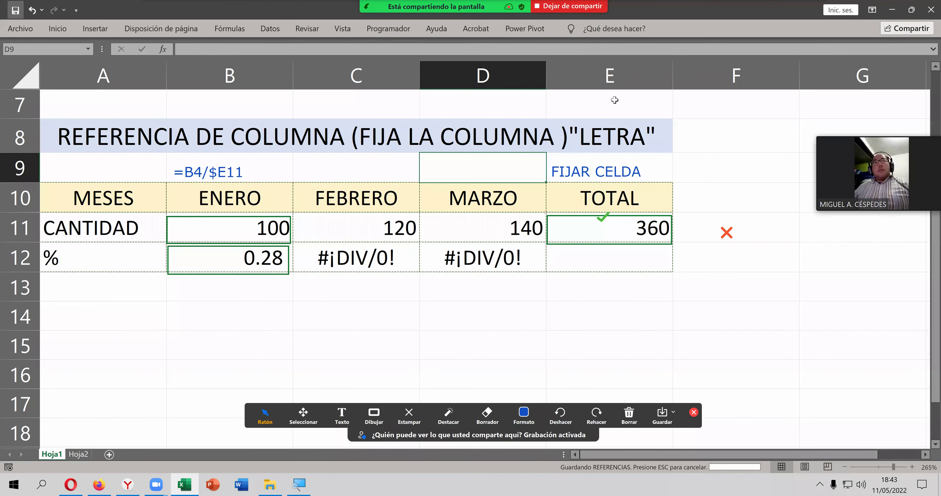
{"action": "left_click", "coordinate": [619, 68]}
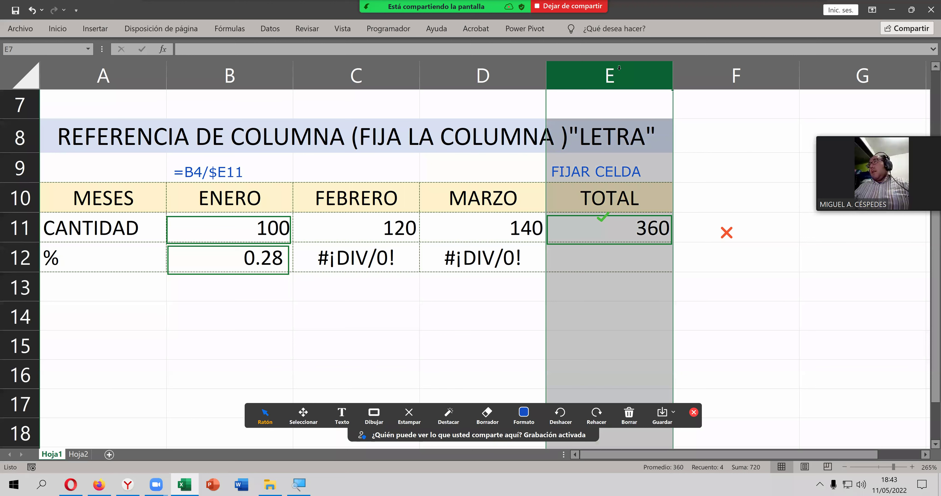
{"action": "left_click", "coordinate": [645, 224]}
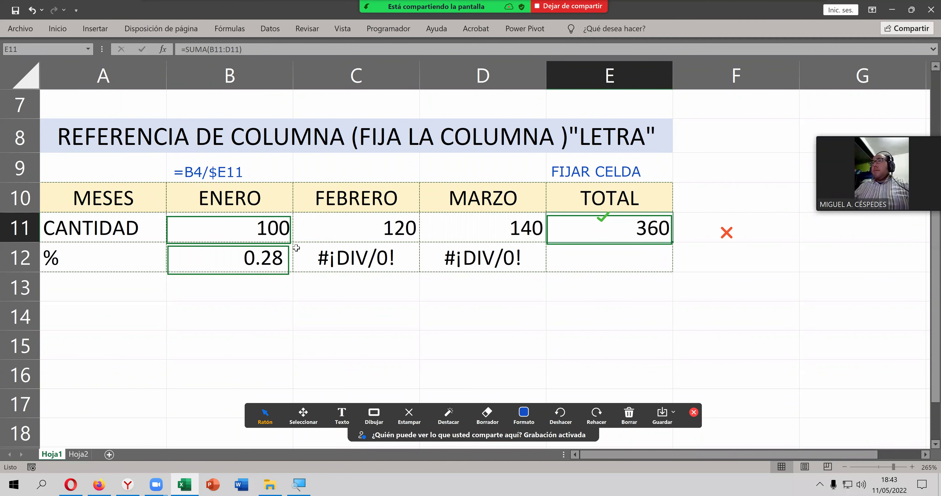
{"action": "double_click", "coordinate": [273, 252]}
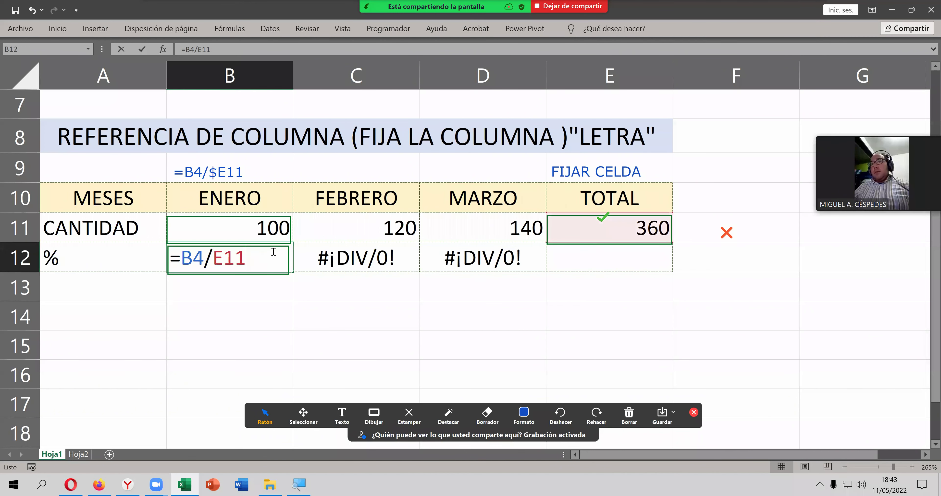
{"action": "left_click", "coordinate": [214, 253]}
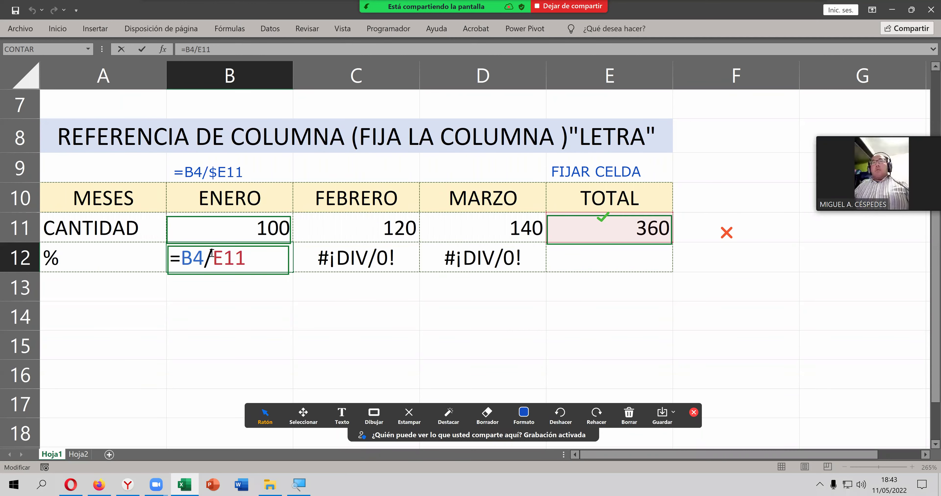
{"action": "type", "text": "$"}
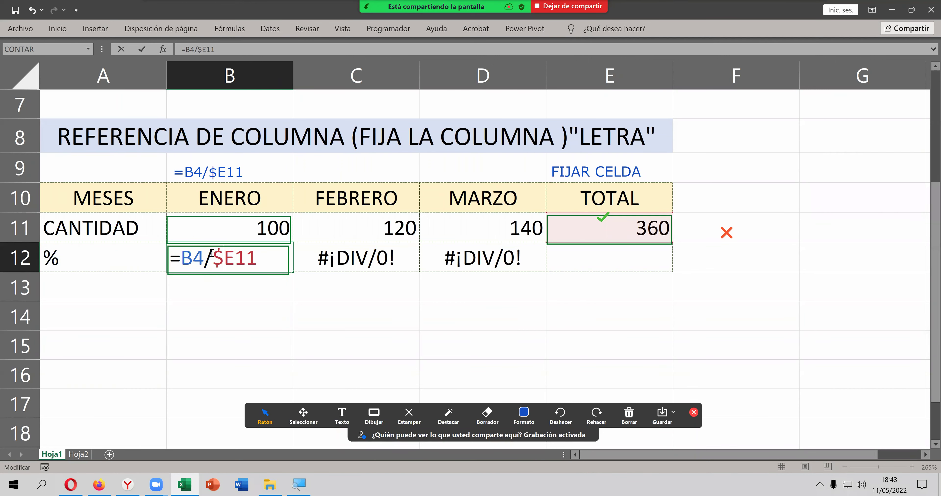
{"action": "key", "text": "Return"}
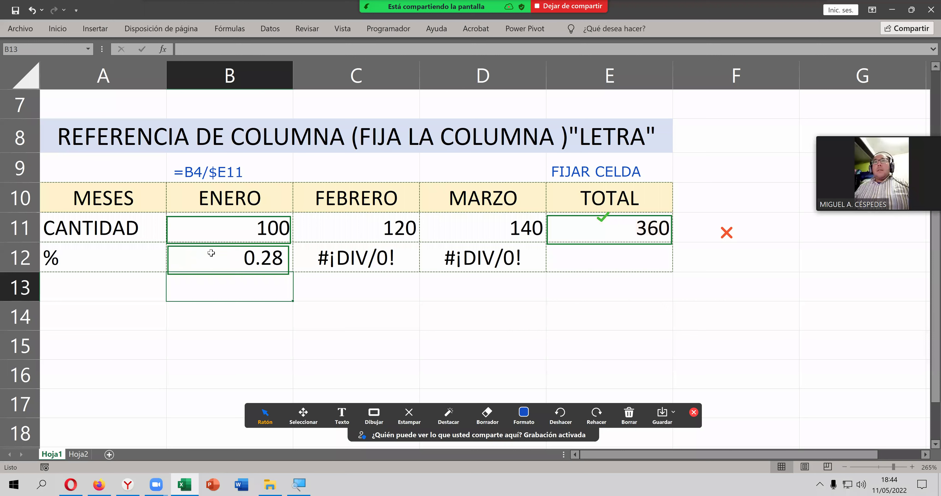
Step: Copy the ENERO % formula into FEBRERO's C12, giving 0.33
{"action": "left_click", "coordinate": [230, 255]}
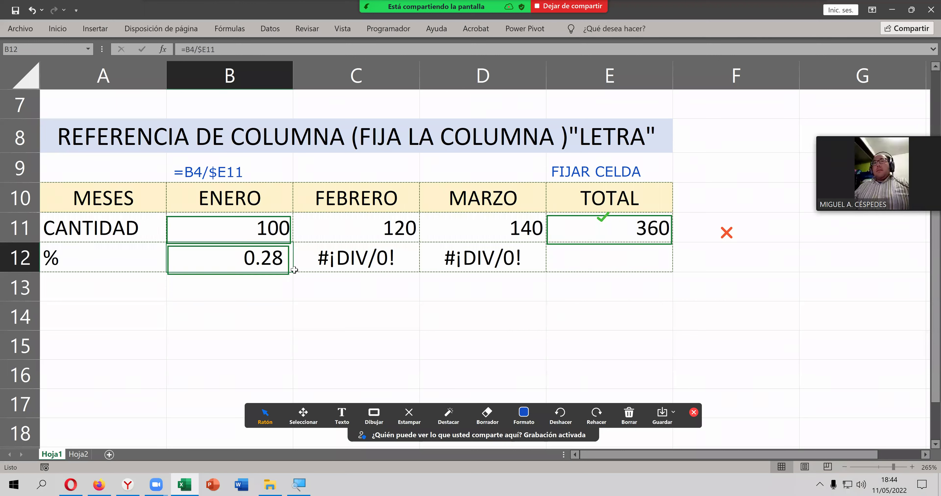
{"action": "left_click_drag", "start_coordinate": [294, 272], "coordinate": [420, 277]}
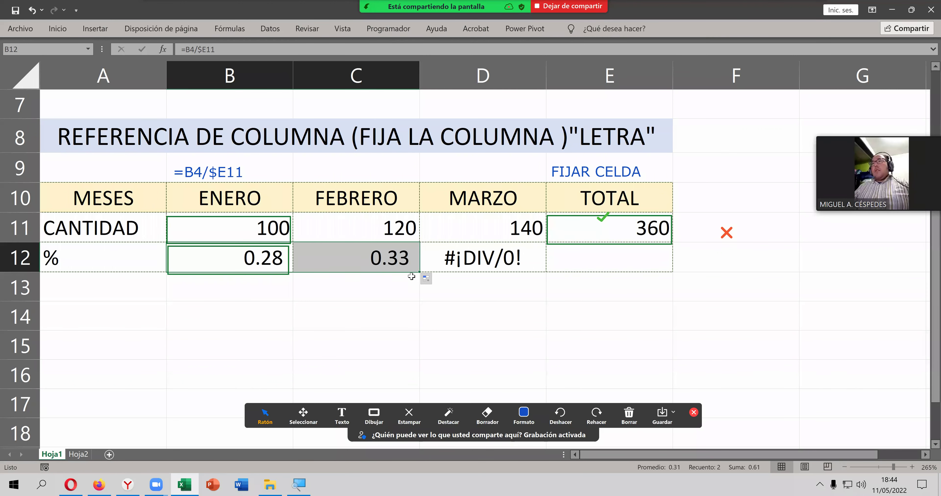
{"action": "left_click", "coordinate": [385, 280]}
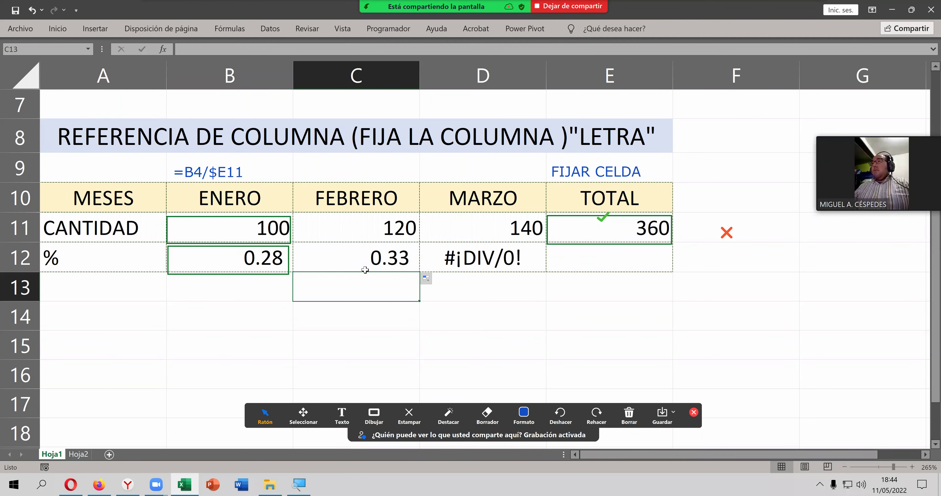
Step: Show C12's formula =C4/$E11 in the cell and outline the referenced cells, including the 360 total
{"action": "double_click", "coordinate": [384, 259]}
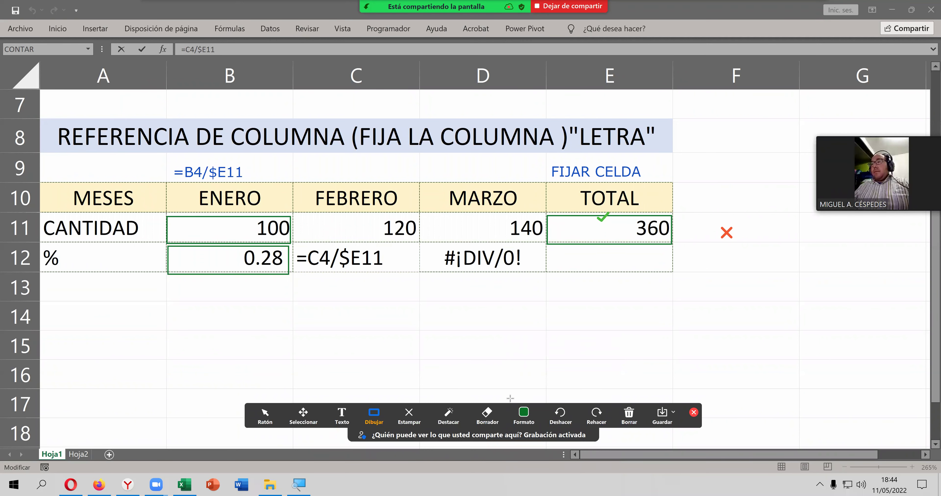
{"action": "left_click", "coordinate": [524, 413]}
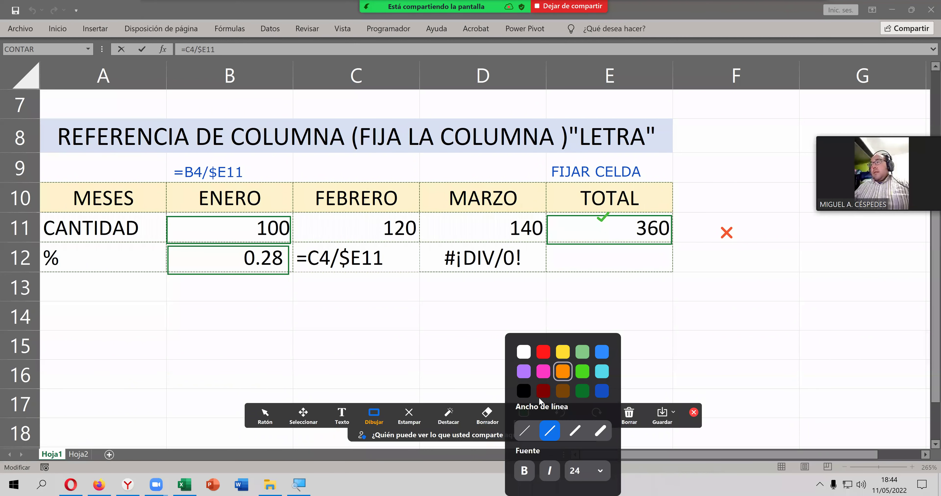
{"action": "left_click", "coordinate": [539, 397]}
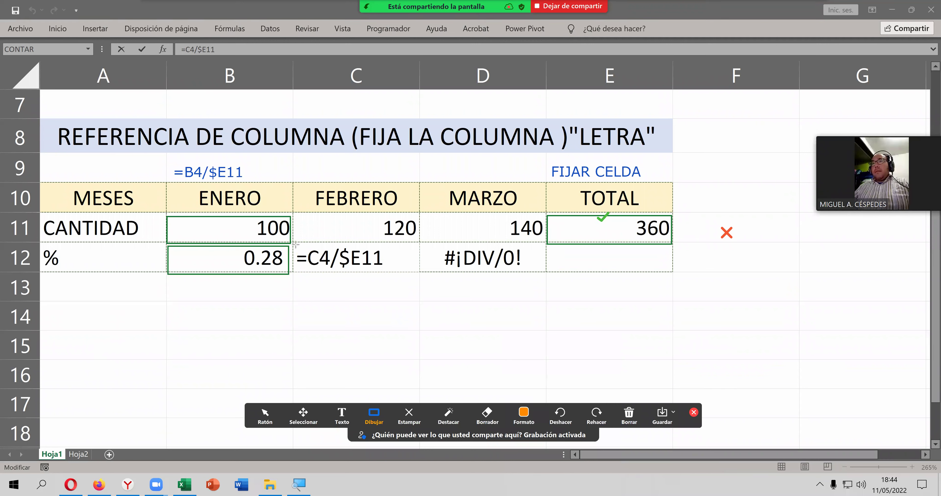
{"action": "left_click_drag", "start_coordinate": [295, 245], "coordinate": [408, 267]}
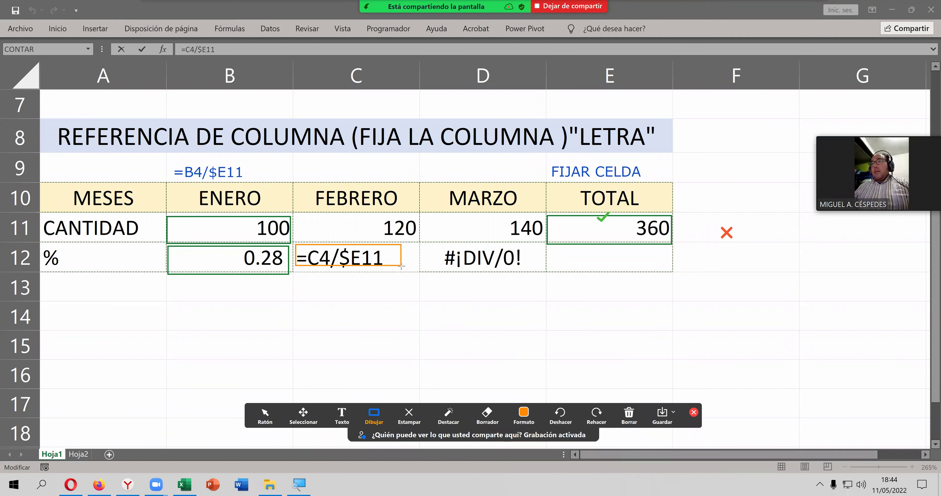
{"action": "left_click_drag", "start_coordinate": [408, 267], "coordinate": [416, 269]}
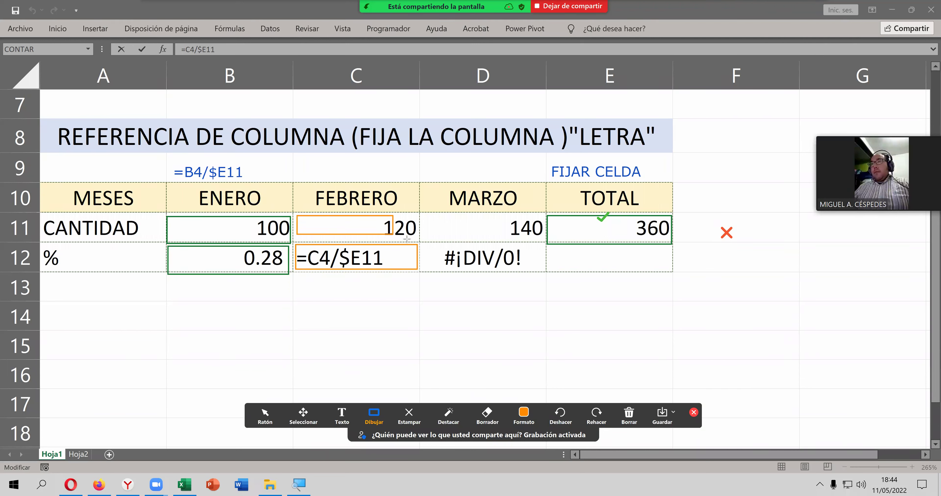
{"action": "left_click_drag", "start_coordinate": [297, 216], "coordinate": [419, 239]}
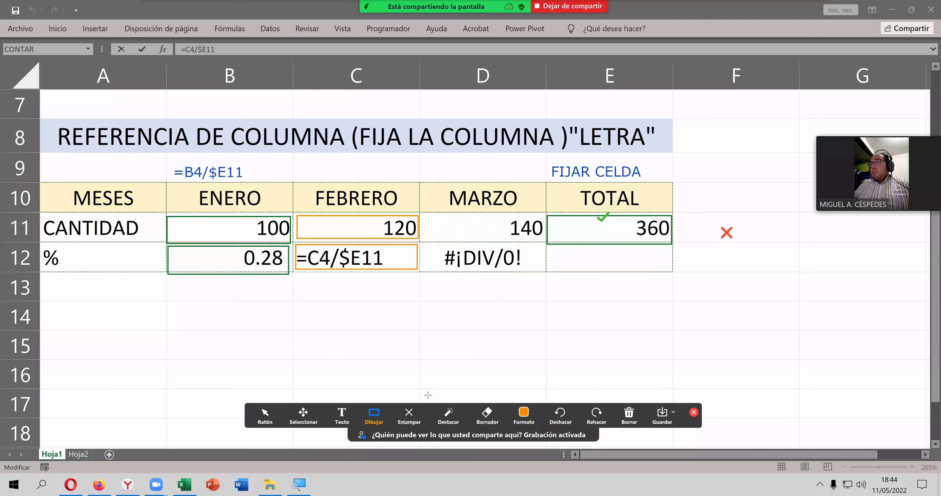
{"action": "left_click", "coordinate": [483, 352]}
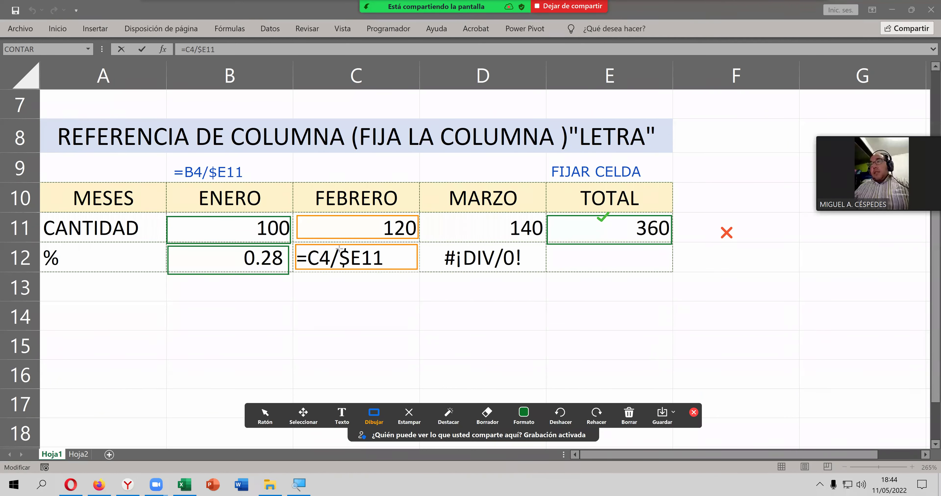
{"action": "left_click_drag", "start_coordinate": [339, 249], "coordinate": [385, 266]}
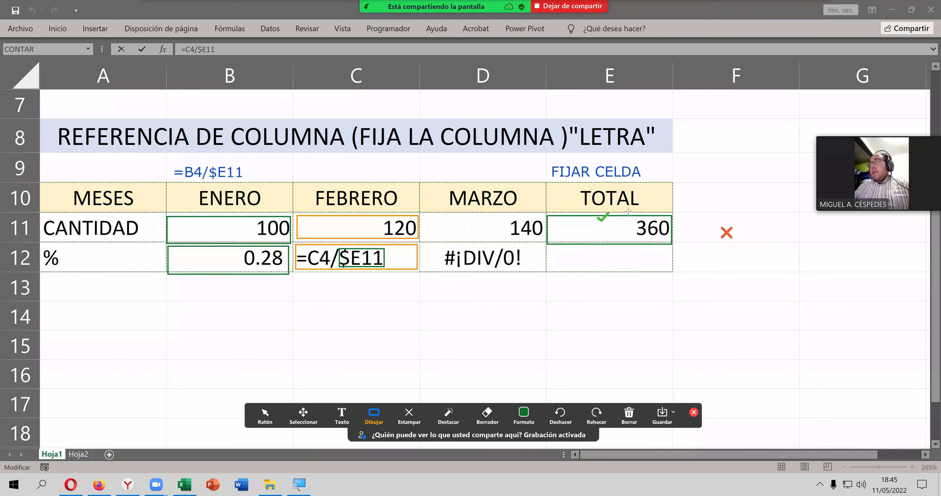
{"action": "left_click_drag", "start_coordinate": [625, 219], "coordinate": [671, 238]}
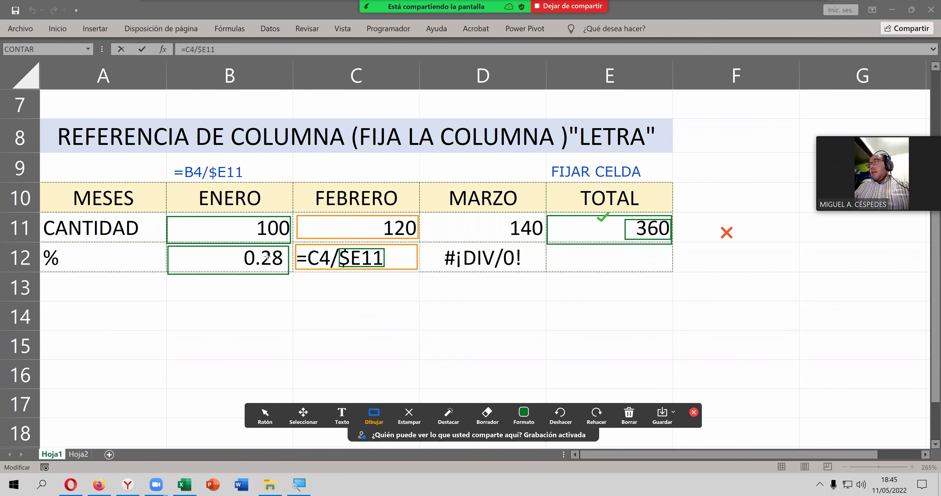
{"action": "left_click_drag", "start_coordinate": [577, 65], "coordinate": [636, 90]}
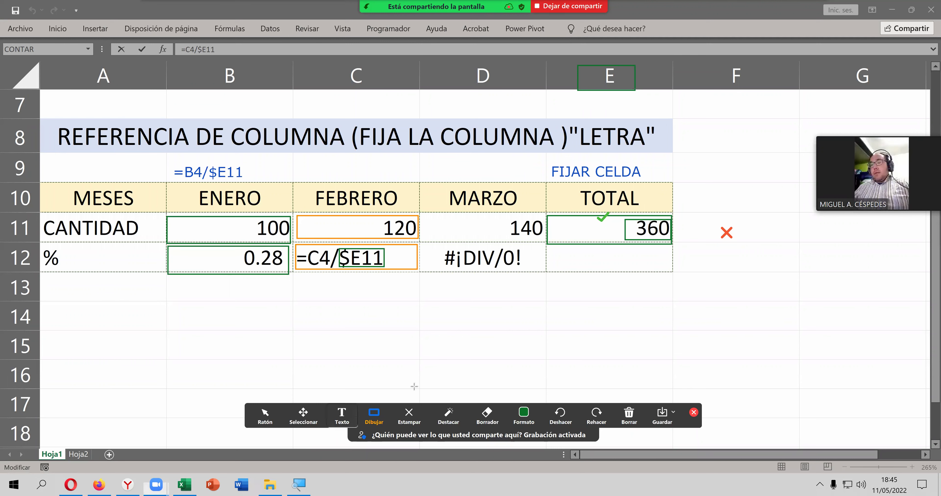
Step: Write a '$E' text note and position it beside the FIJAR CELDA label in row 9
{"action": "left_click", "coordinate": [602, 104]}
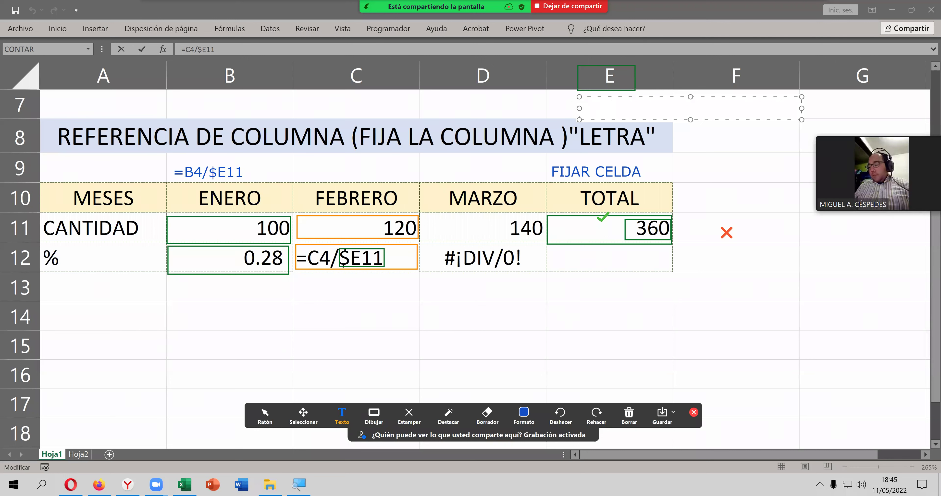
{"action": "type", "text": "$E"}
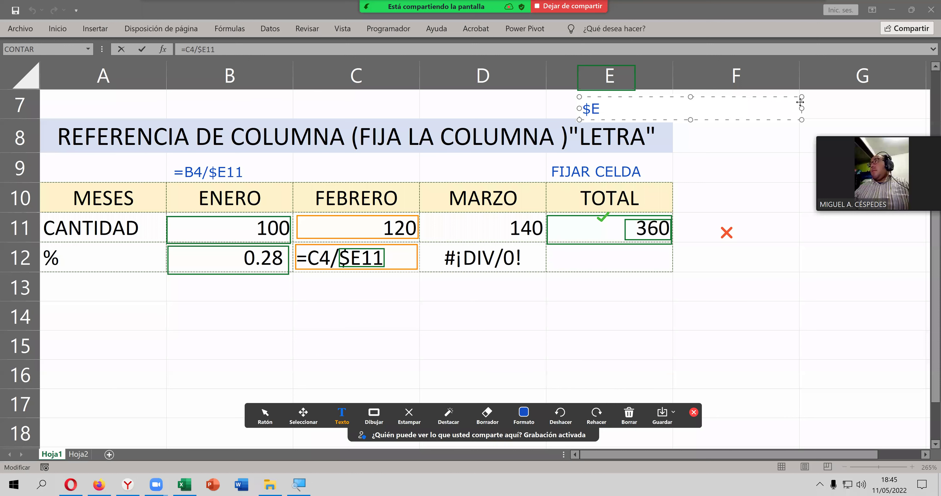
{"action": "left_click_drag", "start_coordinate": [800, 102], "coordinate": [612, 108]}
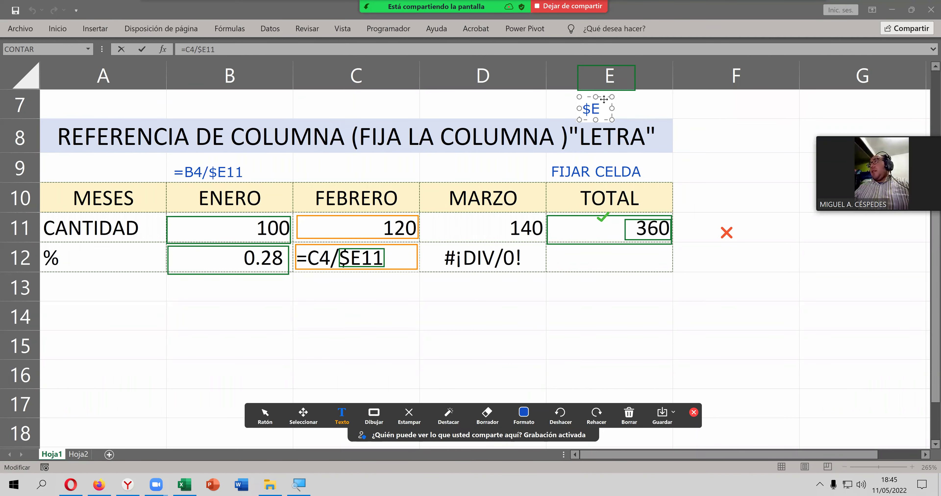
{"action": "left_click_drag", "start_coordinate": [604, 99], "coordinate": [653, 111]}
{"action": "left_click_drag", "start_coordinate": [678, 140], "coordinate": [674, 157]}
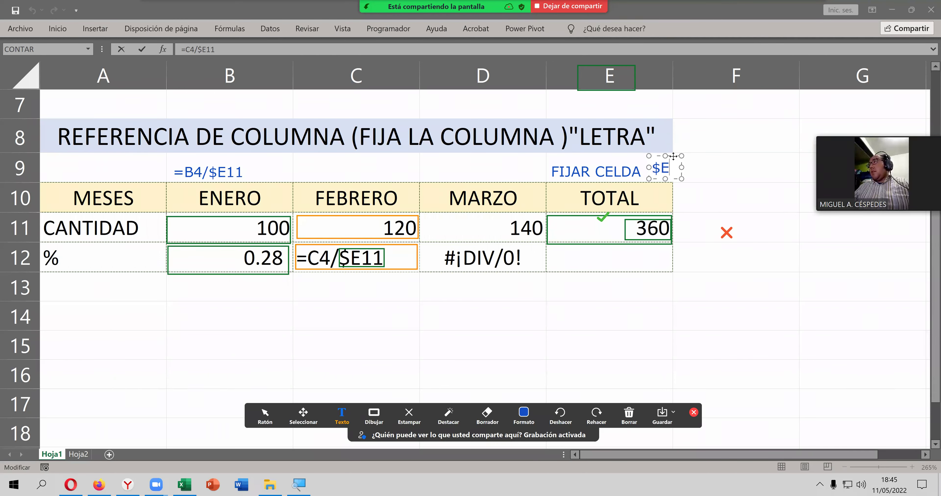
{"action": "left_click", "coordinate": [696, 142]}
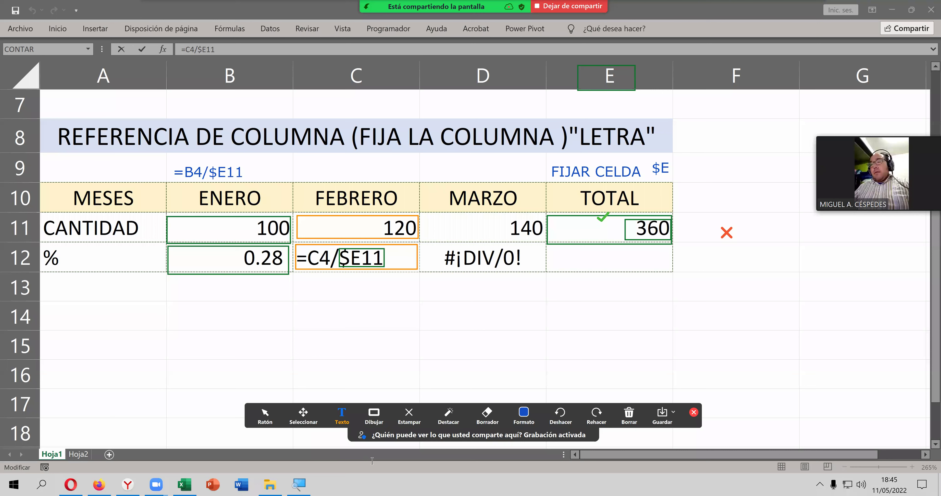
Step: Draw green right-pointing arrows along rows 13 and 14 under the month columns
{"action": "left_click", "coordinate": [373, 414]}
{"action": "left_click_drag", "start_coordinate": [189, 292], "coordinate": [398, 291]}
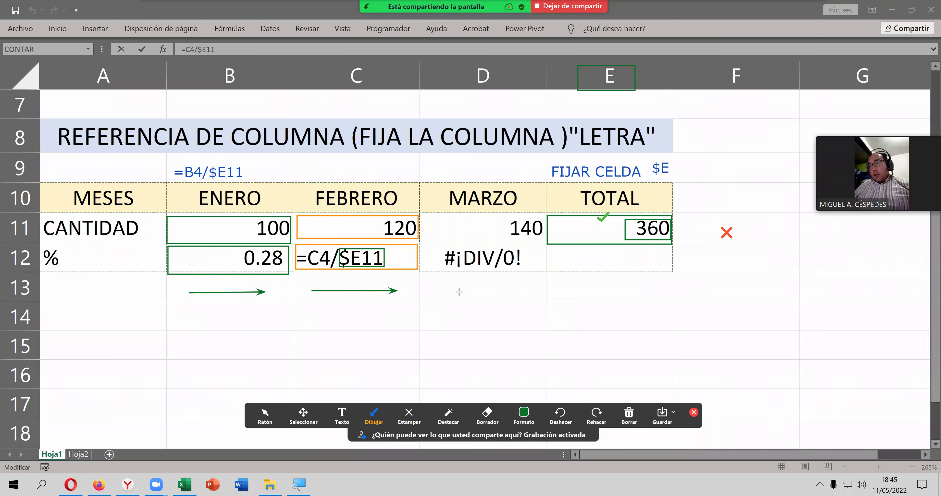
{"action": "left_click_drag", "start_coordinate": [459, 292], "coordinate": [642, 291]}
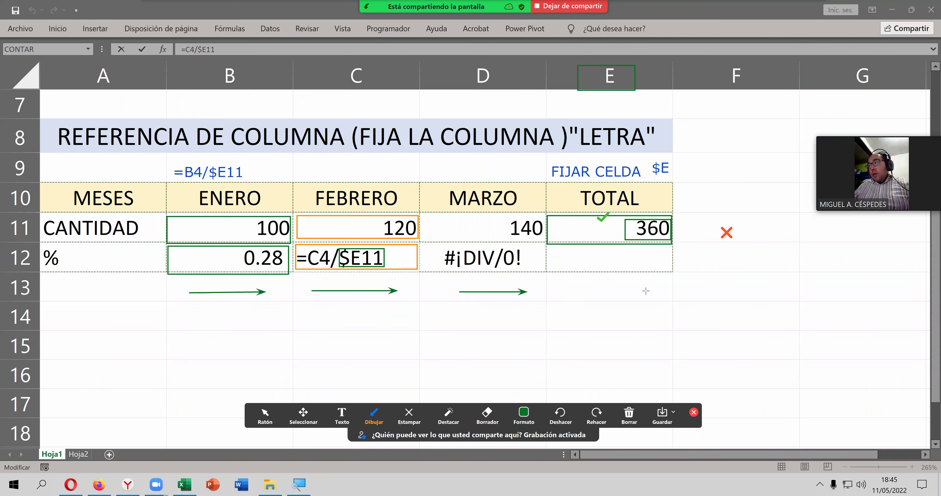
{"action": "left_click_drag", "start_coordinate": [525, 317], "coordinate": [563, 317]}
{"action": "left_click_drag", "start_coordinate": [362, 310], "coordinate": [420, 310]}
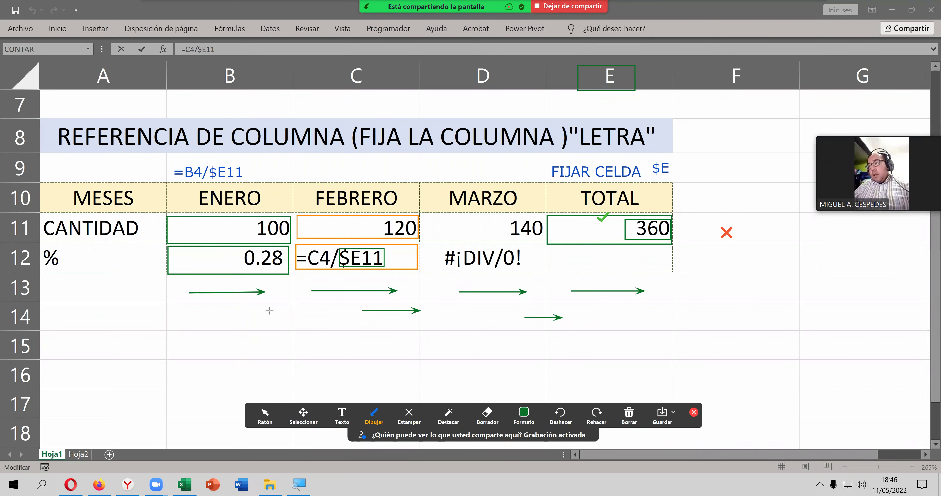
{"action": "left_click_drag", "start_coordinate": [273, 310], "coordinate": [308, 311]}
{"action": "left_click_drag", "start_coordinate": [141, 314], "coordinate": [197, 314]}
{"action": "left_click_drag", "start_coordinate": [90, 288], "coordinate": [125, 288]}
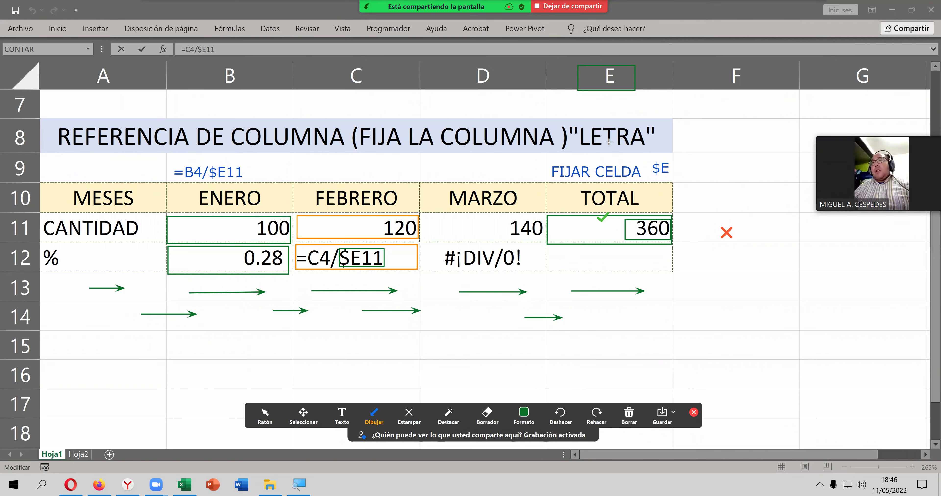
Step: Draw an arrow under FIJAR CELDA extending toward the $E note
{"action": "left_click_drag", "start_coordinate": [554, 177], "coordinate": [595, 177]}
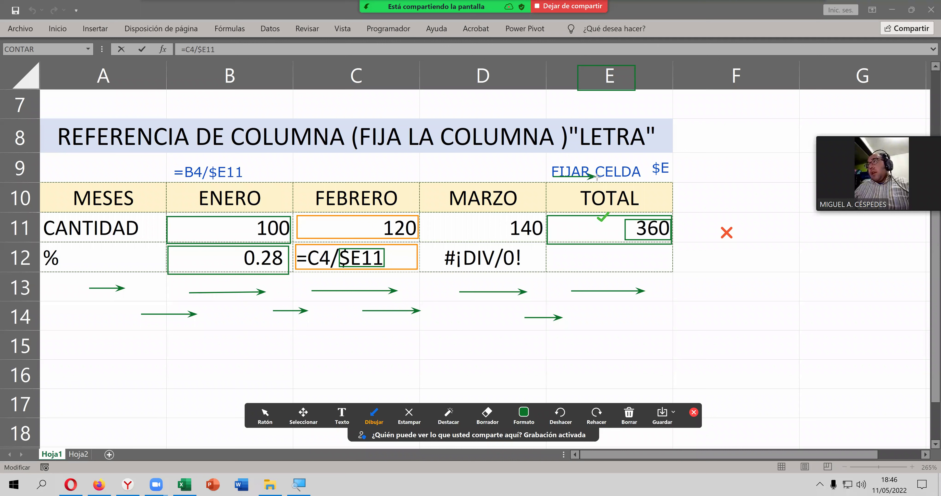
{"action": "left_click_drag", "start_coordinate": [597, 177], "coordinate": [684, 179]}
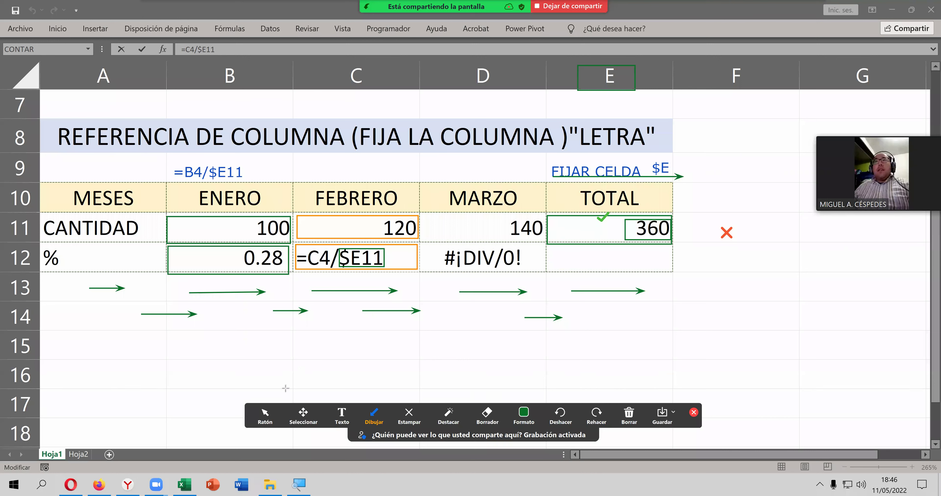
{"action": "left_click", "coordinate": [265, 416]}
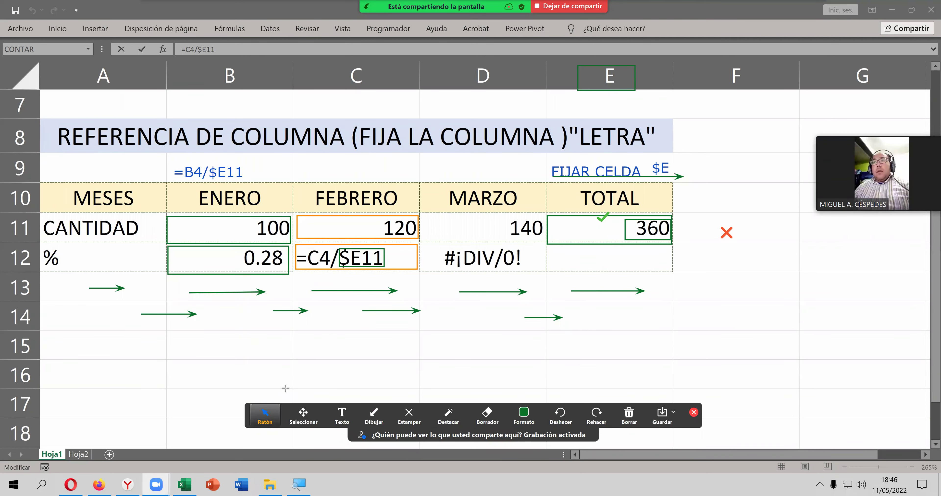
Step: Commit =C4/$E11 in C12 (0.33) and copy it into MARZO's D12, giving 0.39
{"action": "left_click", "coordinate": [424, 255]}
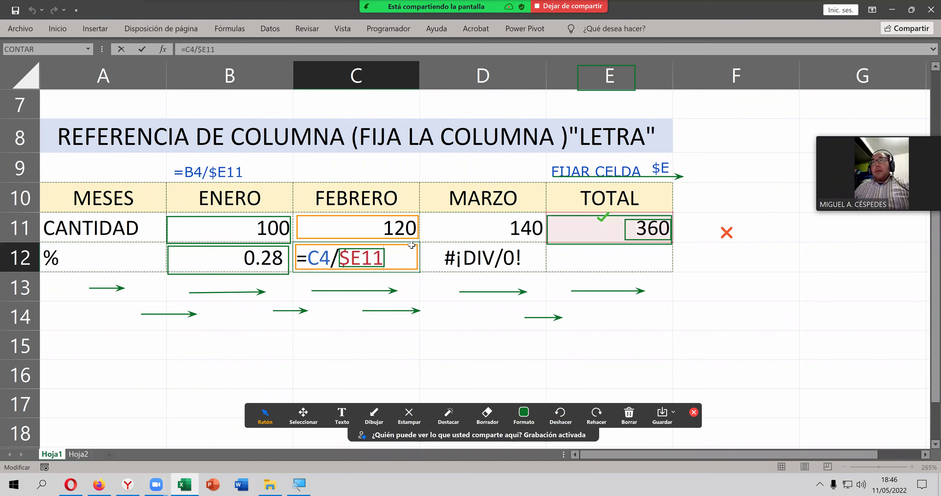
{"action": "key", "text": "Return"}
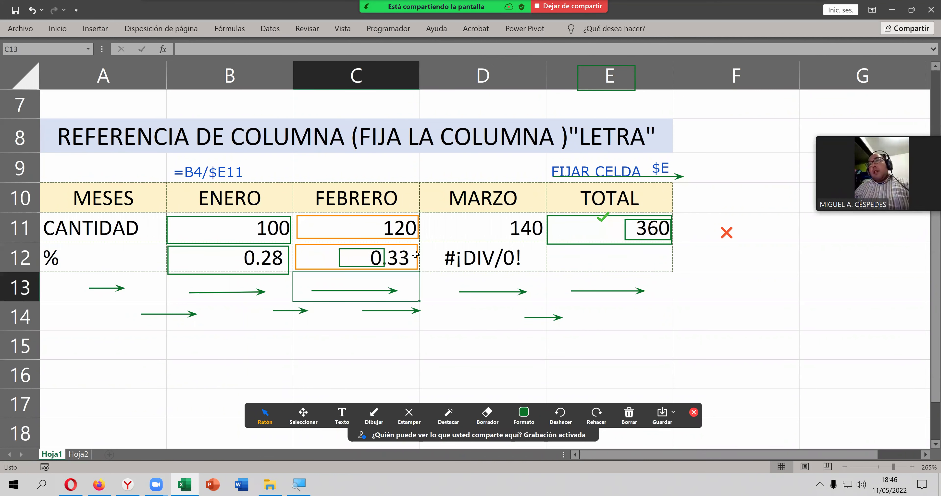
{"action": "left_click", "coordinate": [415, 254]}
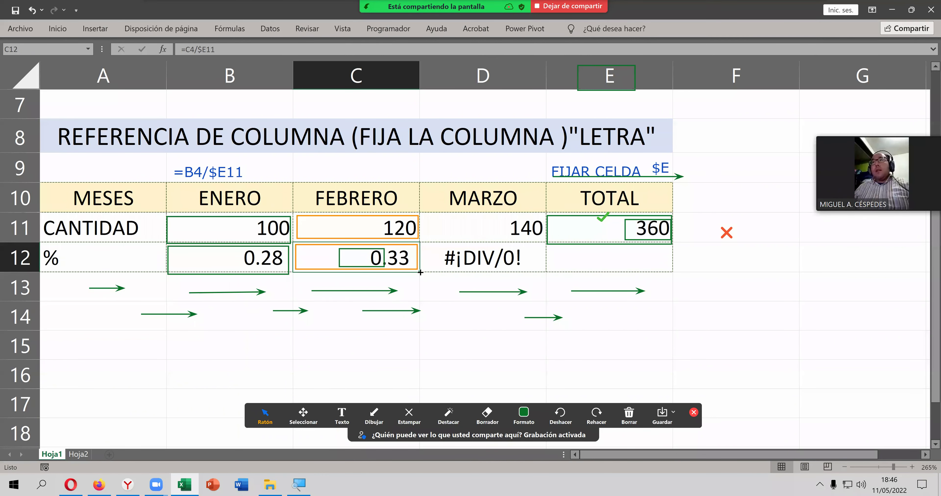
{"action": "left_click_drag", "start_coordinate": [421, 272], "coordinate": [623, 277]}
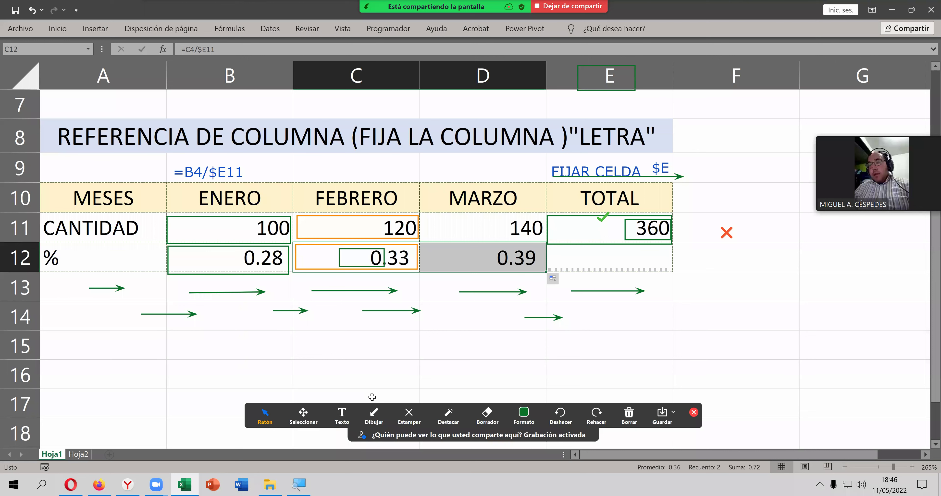
{"action": "left_click", "coordinate": [373, 415]}
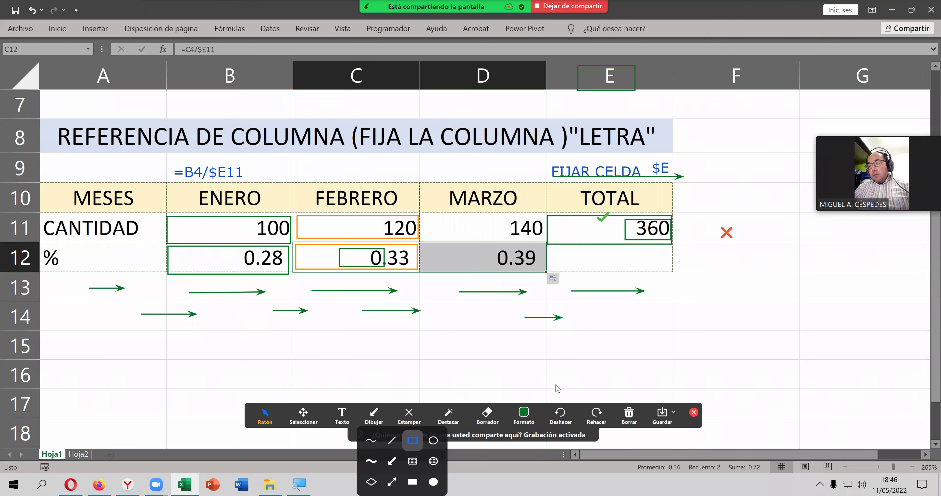
Step: Frame MARZO's 0.39 and 140 and the 360 total with pink rectangles
{"action": "left_click", "coordinate": [524, 415]}
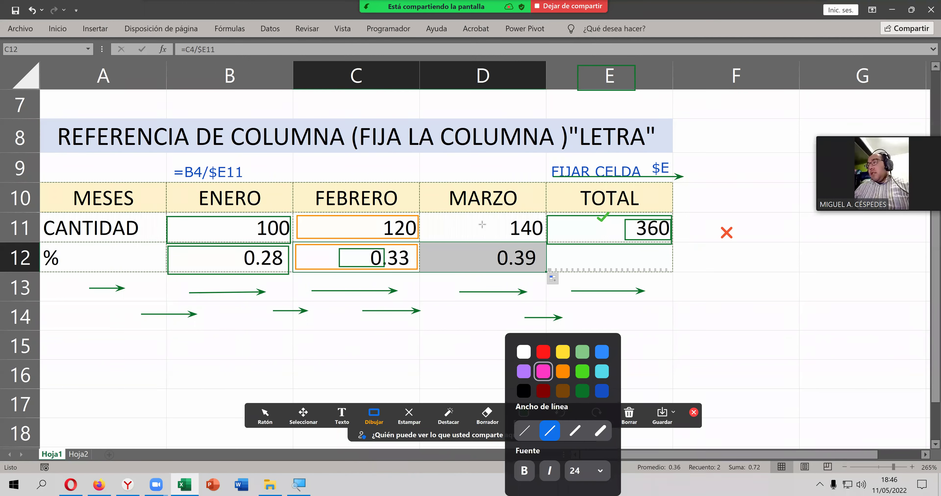
{"action": "left_click", "coordinate": [421, 249]}
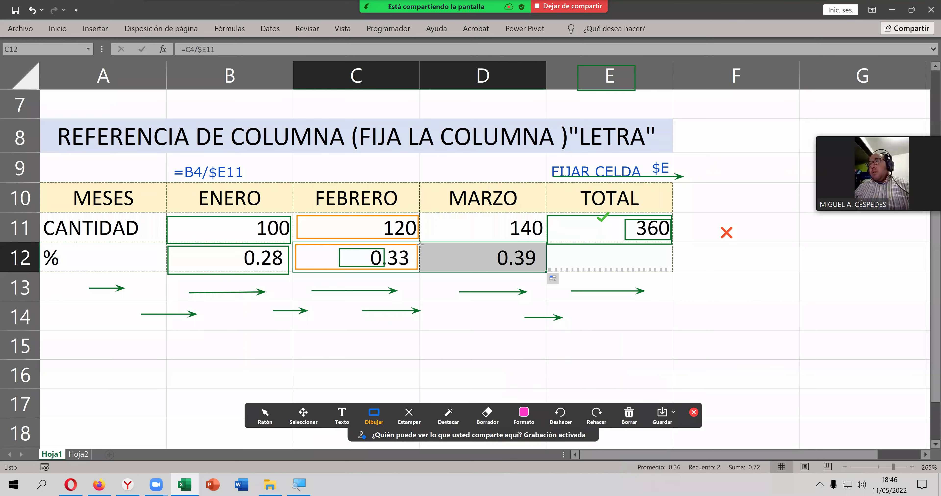
{"action": "left_click_drag", "start_coordinate": [504, 261], "coordinate": [542, 271]}
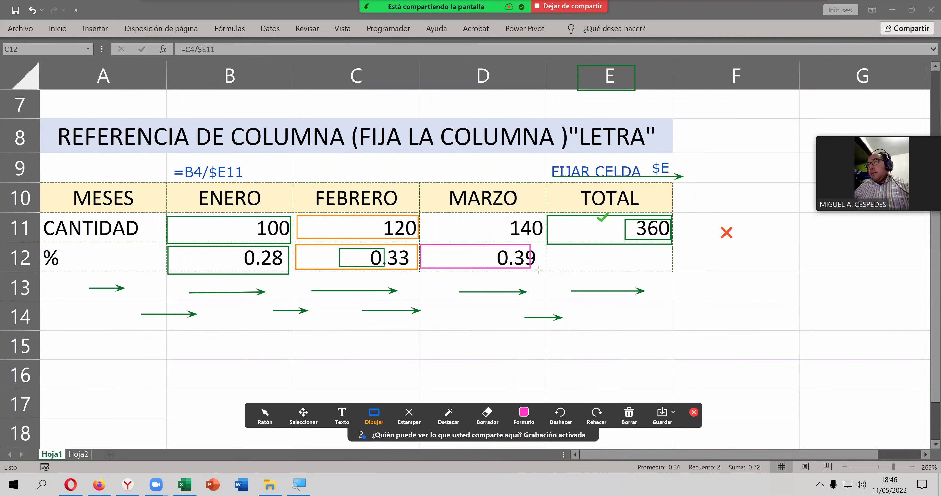
{"action": "left_click_drag", "start_coordinate": [541, 271], "coordinate": [543, 270]}
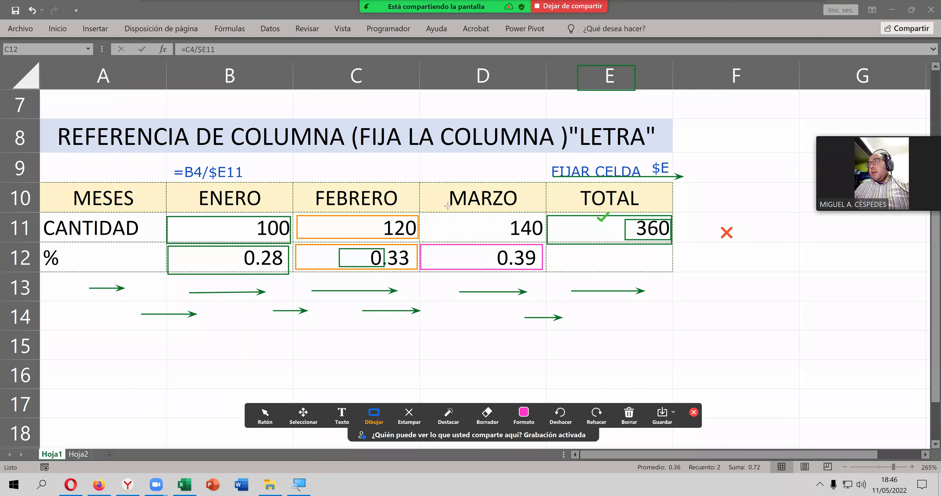
{"action": "left_click_drag", "start_coordinate": [422, 214], "coordinate": [455, 222]}
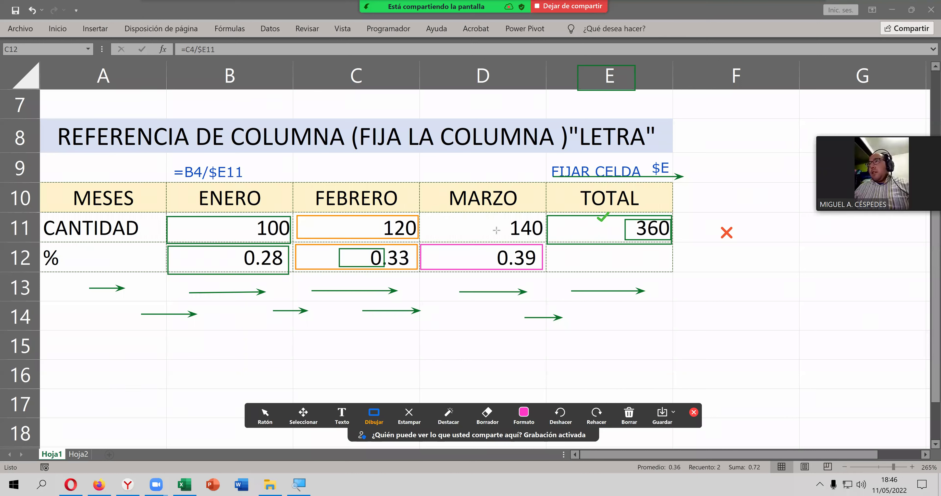
{"action": "left_click_drag", "start_coordinate": [531, 235], "coordinate": [545, 241]}
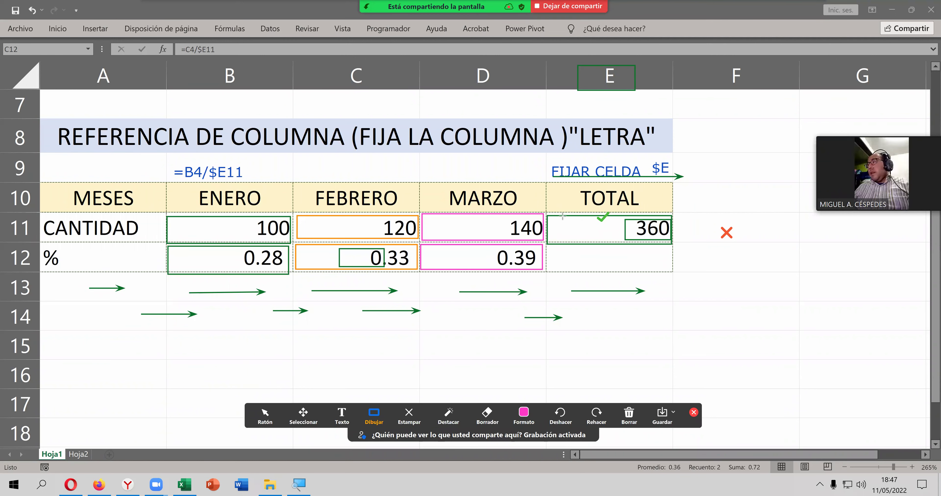
{"action": "left_click_drag", "start_coordinate": [557, 218], "coordinate": [677, 241]}
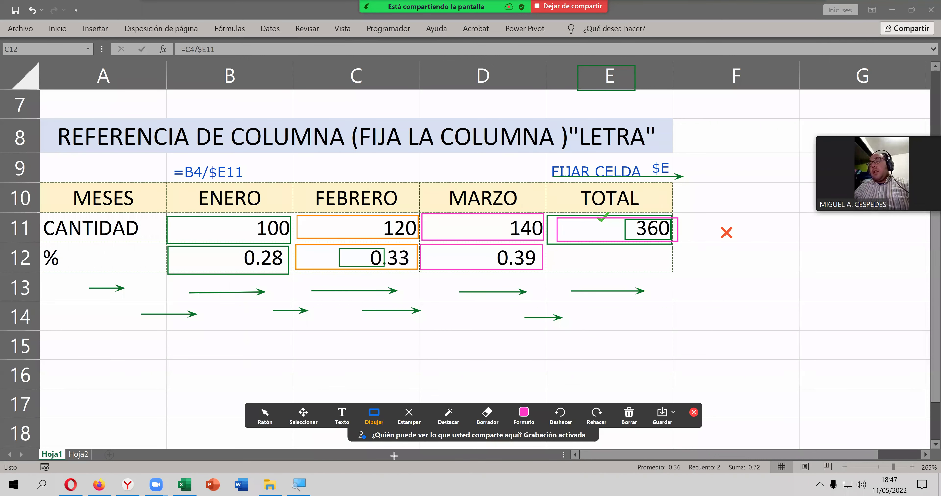
Step: Stamp a red cross beside row 11 in column G and capture the annotated screen
{"action": "left_click", "coordinate": [409, 415]}
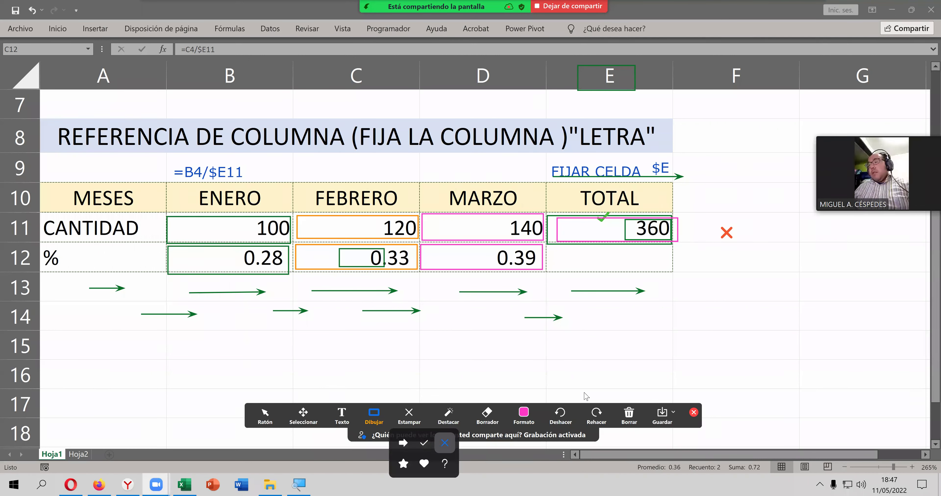
{"action": "left_click", "coordinate": [446, 442]}
{"action": "left_click", "coordinate": [851, 225]}
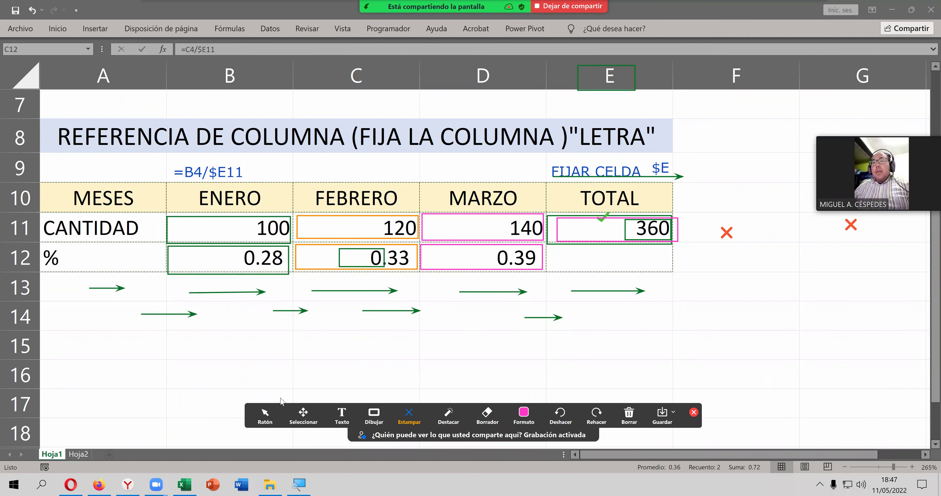
{"action": "left_click", "coordinate": [265, 414]}
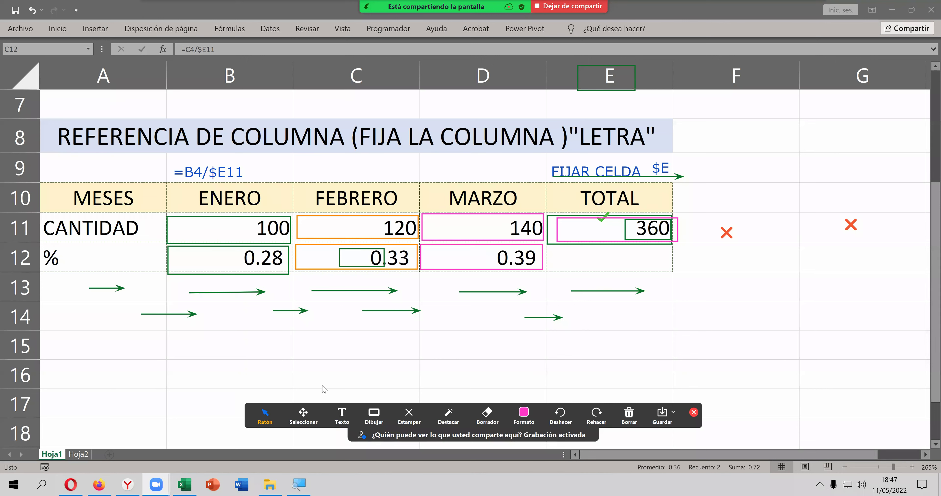
{"action": "key", "text": "ctrl+alt+shift+h"}
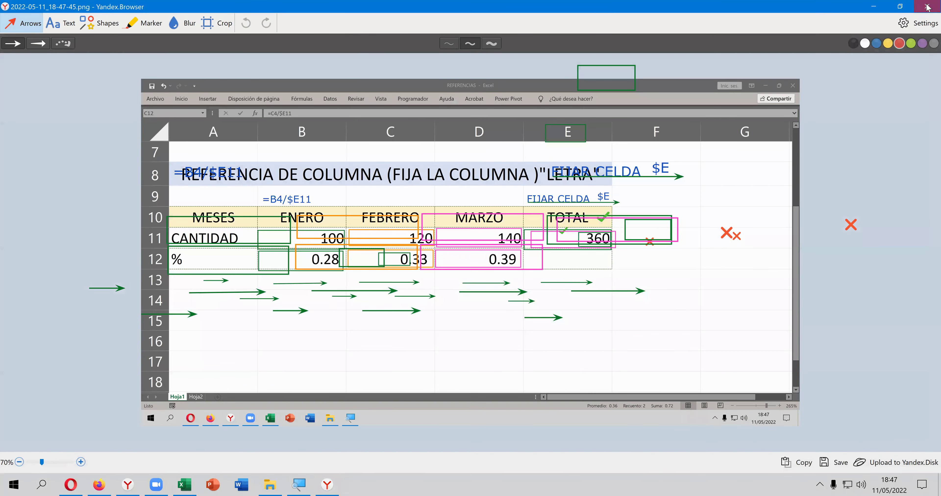
Step: Close the Yandex screenshot preview window to return to the workbook
{"action": "left_click", "coordinate": [928, 7]}
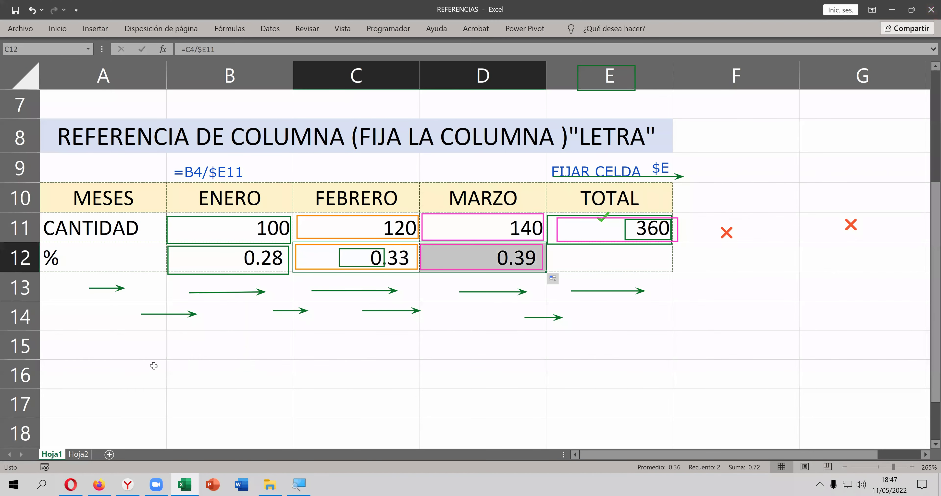
Step: Create sheet Hoja3 and paste the captured screenshot into it
{"action": "left_click", "coordinate": [113, 459]}
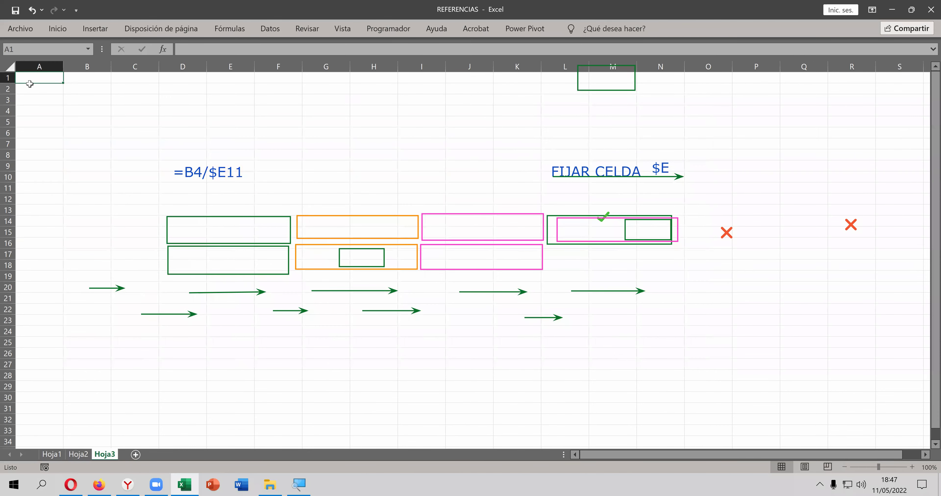
{"action": "key", "text": "ctrl+v"}
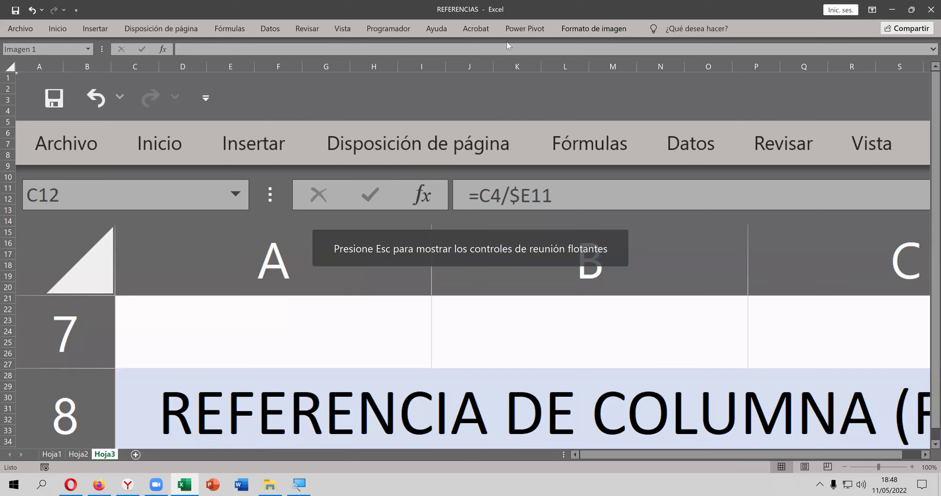
Step: Set the pasted picture's height to 17.14 cm
{"action": "left_click", "coordinate": [598, 30]}
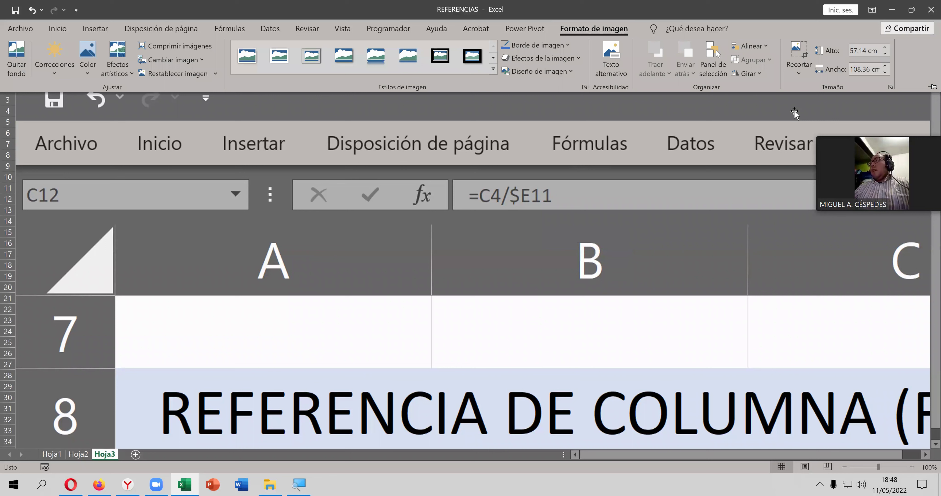
{"action": "left_click", "coordinate": [859, 50]}
{"action": "key", "text": "Delete"}
{"action": "type", "text": "1"}
{"action": "key", "text": "Return"}
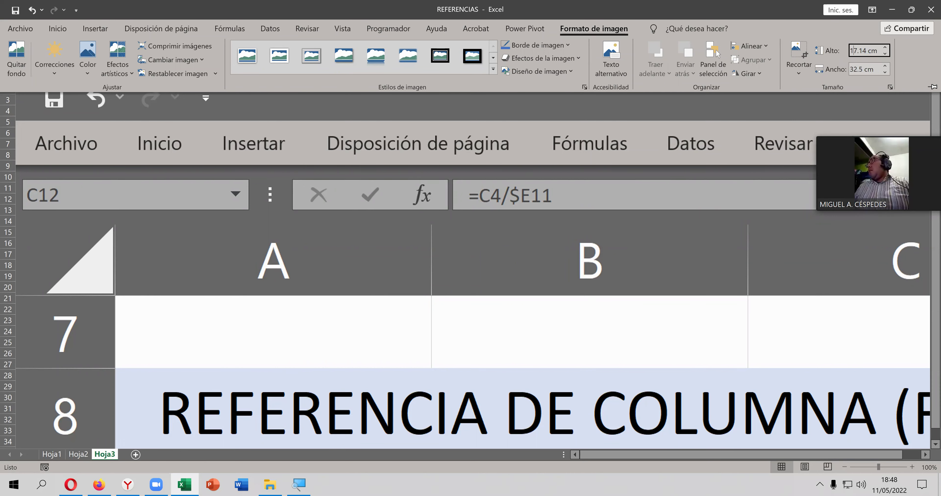
{"action": "left_click", "coordinate": [542, 161]}
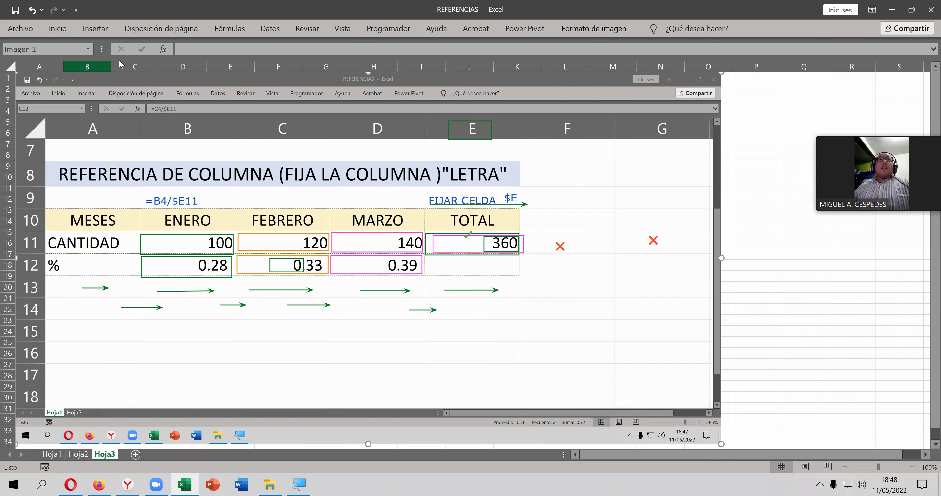
Step: Crop the picture's top title strip, a sliver of its right side, and the bottom strip
{"action": "left_click", "coordinate": [614, 31]}
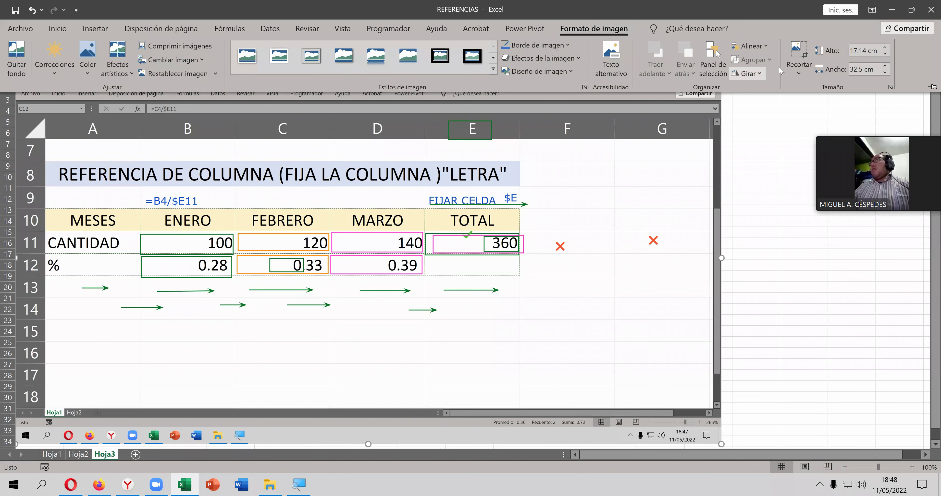
{"action": "left_click", "coordinate": [792, 55]}
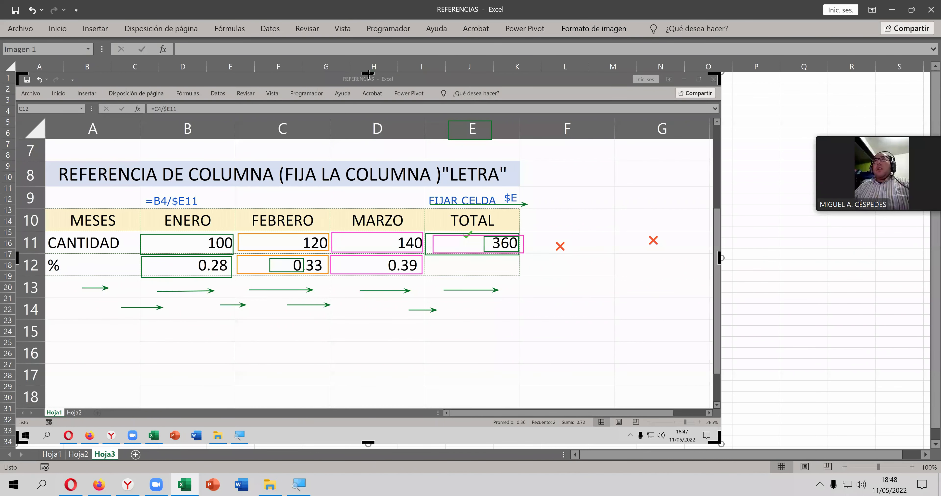
{"action": "left_click_drag", "start_coordinate": [365, 85], "coordinate": [358, 100]}
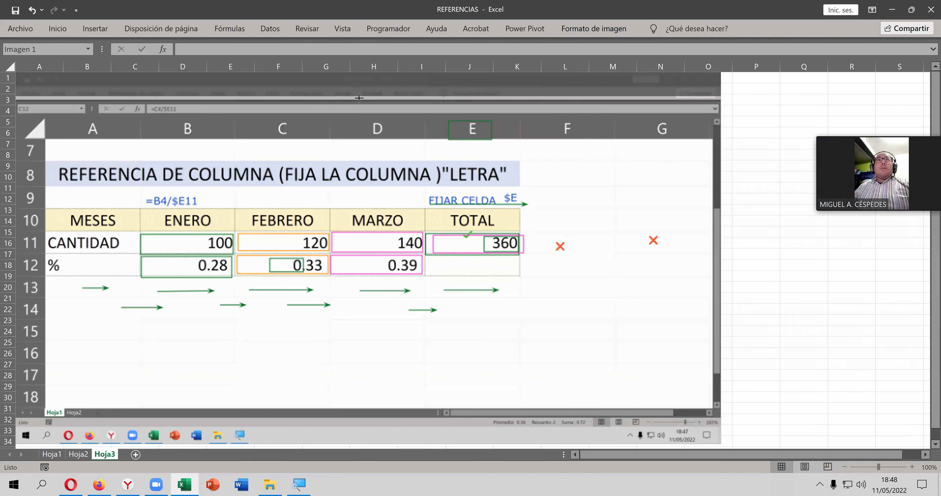
{"action": "left_click_drag", "start_coordinate": [358, 101], "coordinate": [358, 103]}
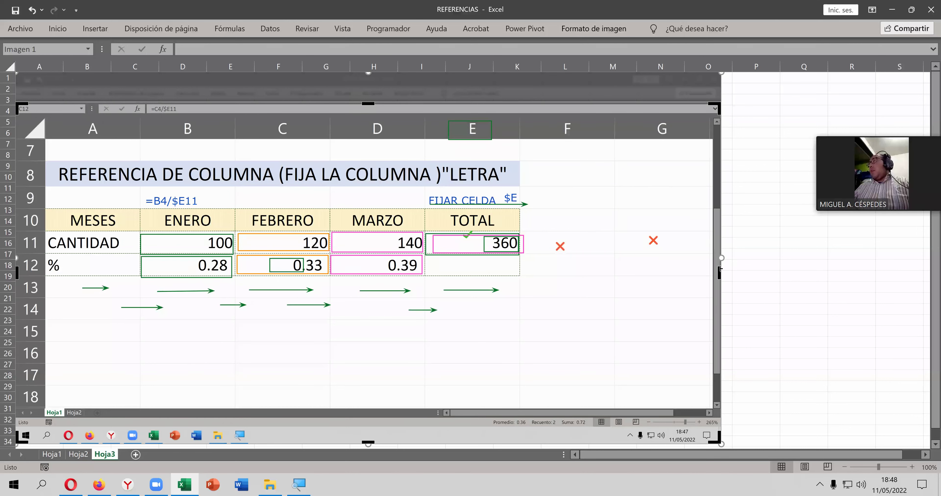
{"action": "left_click_drag", "start_coordinate": [714, 270], "coordinate": [712, 270]}
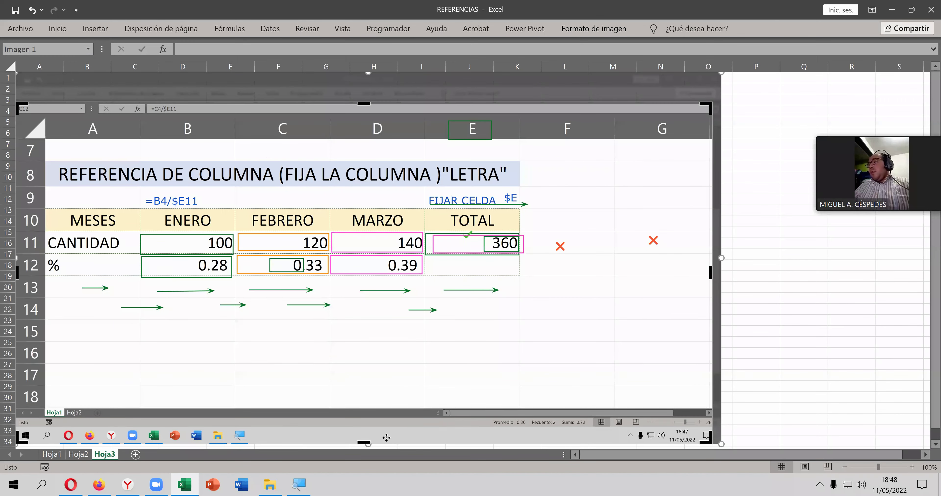
{"action": "left_click_drag", "start_coordinate": [365, 433], "coordinate": [365, 416]}
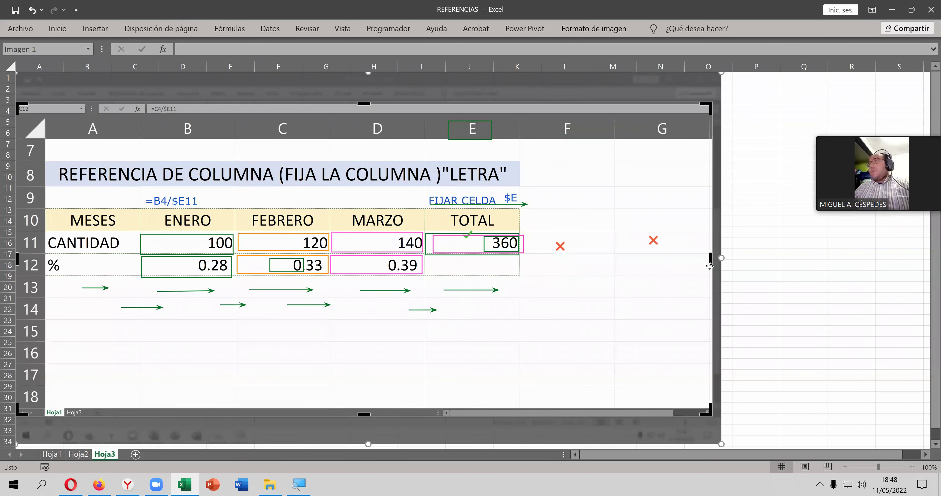
{"action": "left_click", "coordinate": [751, 256]}
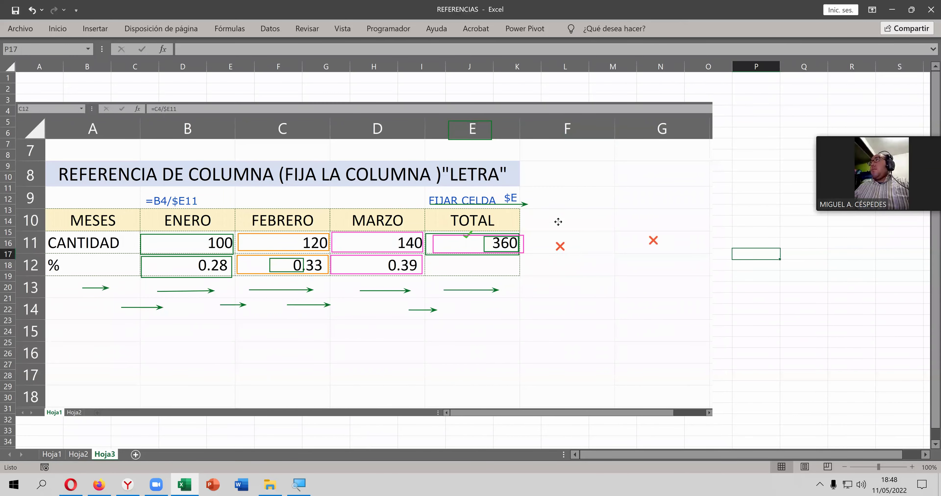
Step: Move the picture higher on Hoja3, then go back to Hoja1
{"action": "left_click_drag", "start_coordinate": [557, 222], "coordinate": [558, 192]}
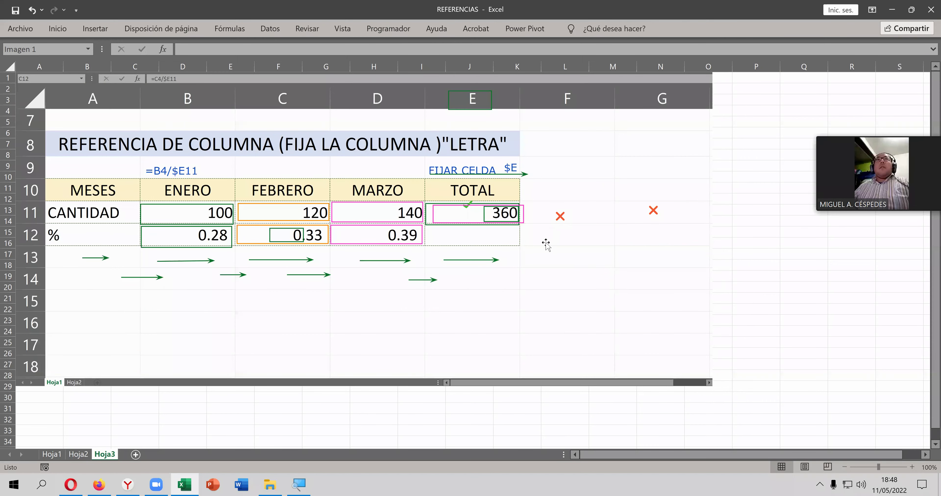
{"action": "left_click", "coordinate": [743, 277]}
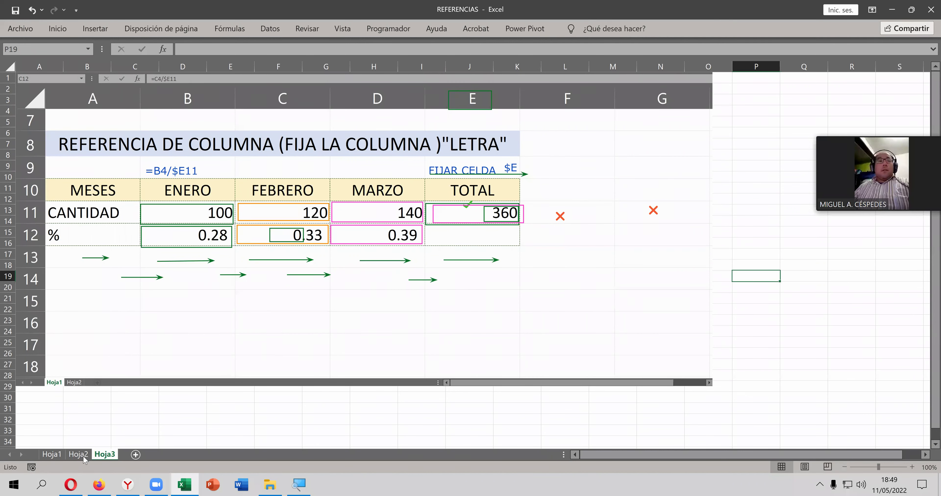
{"action": "left_click", "coordinate": [52, 455]}
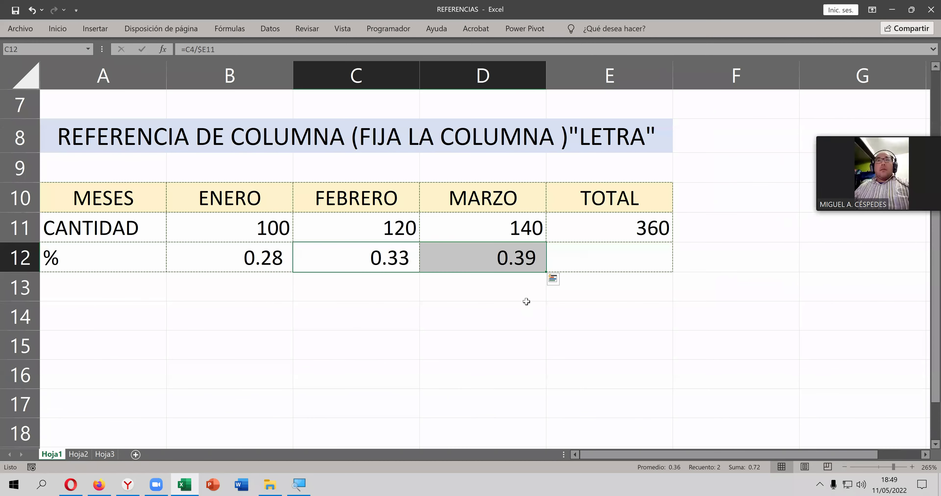
Step: Fill E11's SUMA formula down into E12 so the % row totals 1
{"action": "left_click", "coordinate": [597, 261]}
{"action": "left_click", "coordinate": [653, 229]}
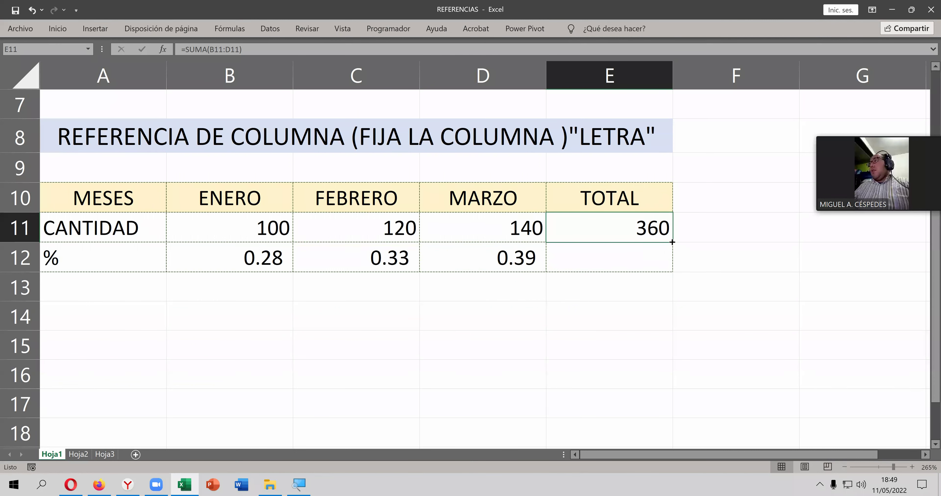
{"action": "left_click_drag", "start_coordinate": [669, 257], "coordinate": [669, 265]}
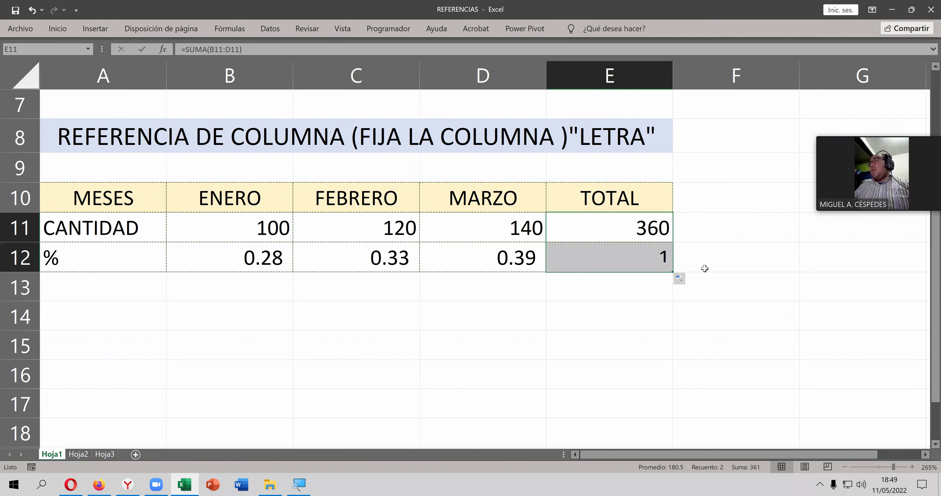
{"action": "left_click", "coordinate": [712, 261]}
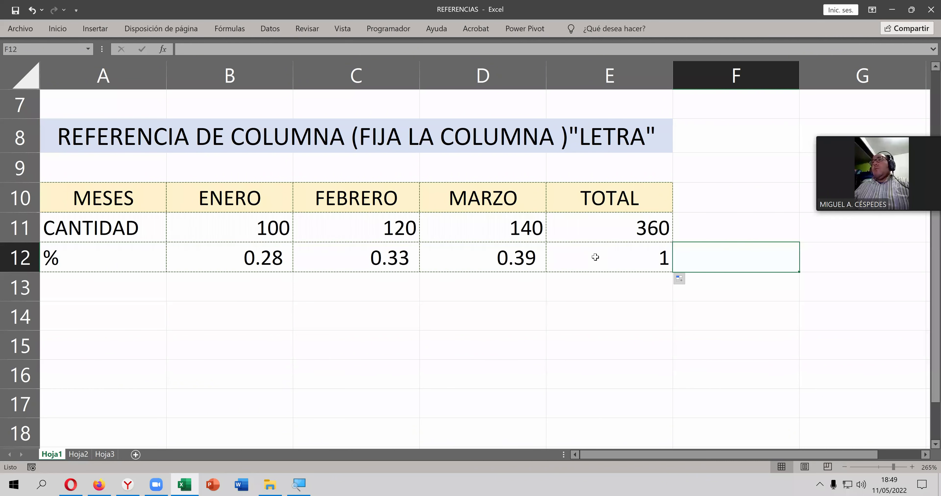
{"action": "left_click", "coordinate": [615, 236]}
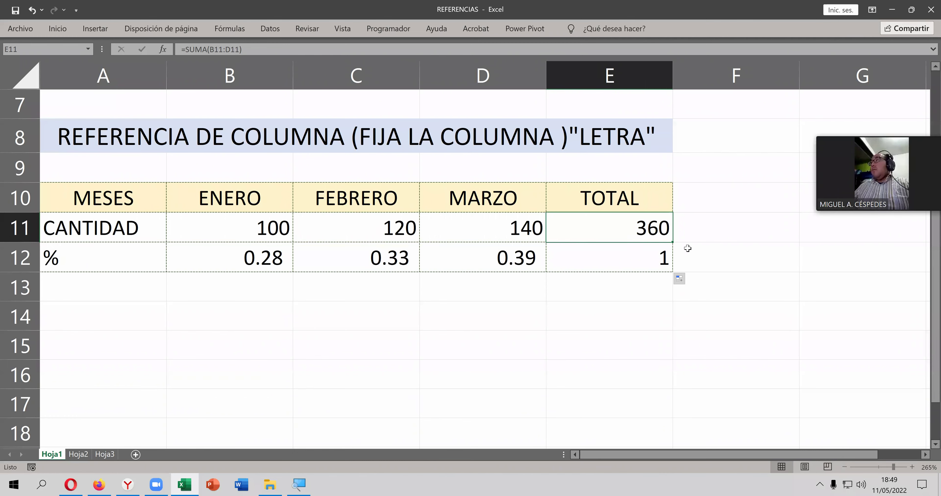
Step: Insert three blank columns at column C, before FEBRERO
{"action": "scroll", "coordinate": [608, 283], "scroll_direction": "up", "scroll_amount": 2}
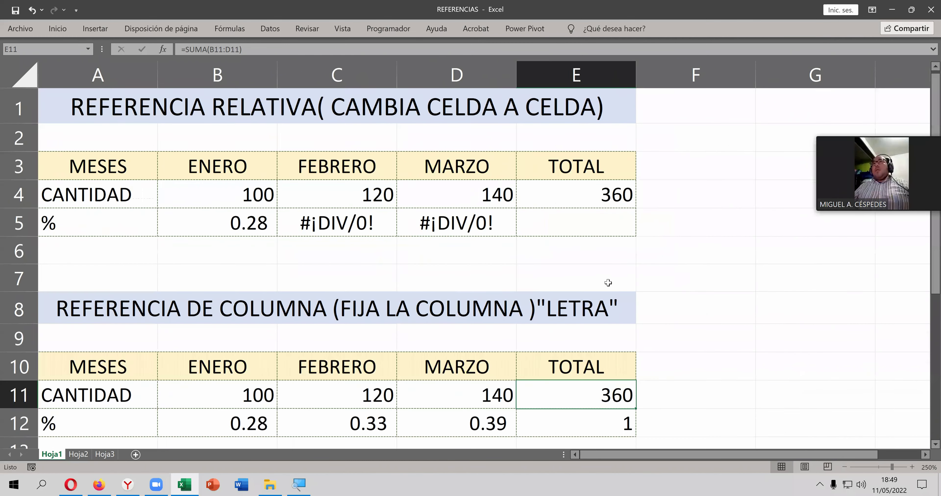
{"action": "scroll", "coordinate": [607, 283], "scroll_direction": "down", "scroll_amount": 2}
{"action": "scroll", "coordinate": [606, 280], "scroll_direction": "down", "scroll_amount": 1}
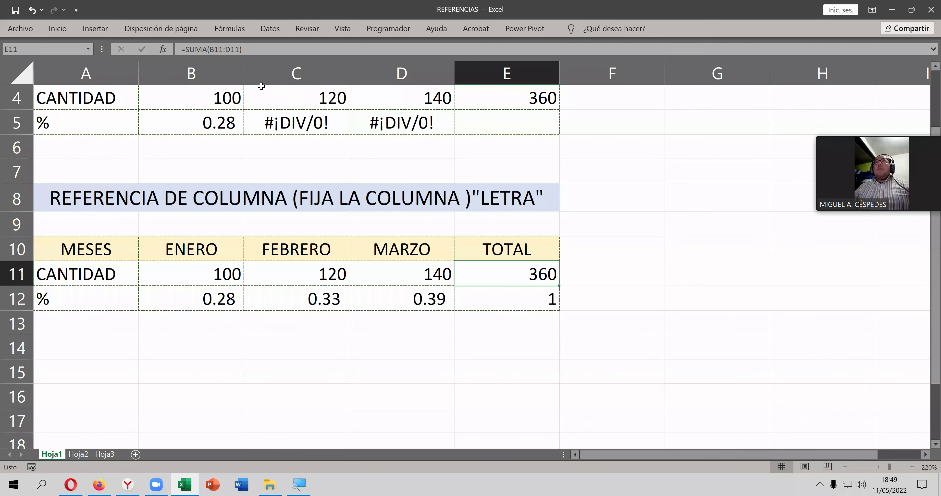
{"action": "left_click", "coordinate": [298, 73]}
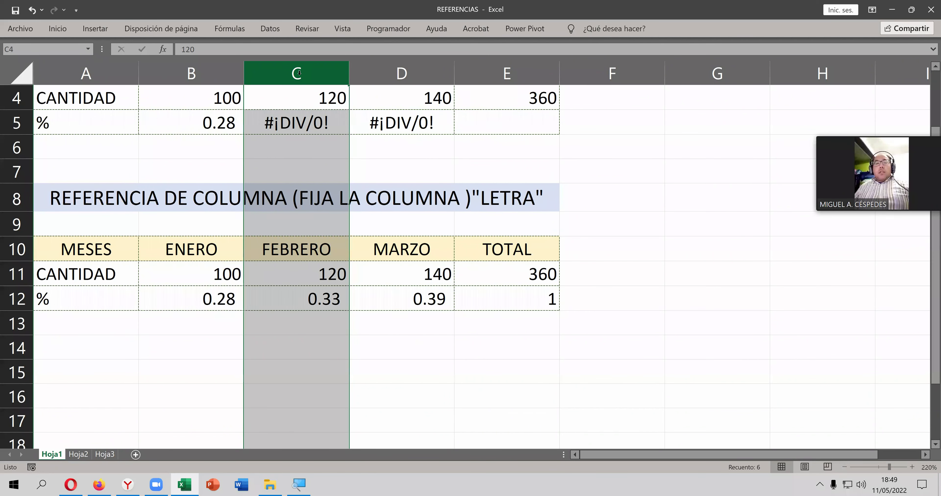
{"action": "key", "text": "ctrl+plus"}
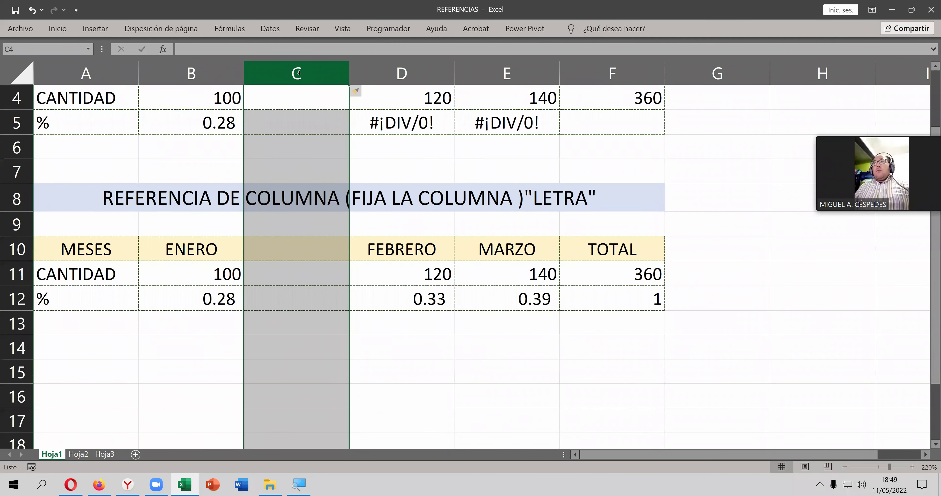
{"action": "key", "text": "ctrl+plus"}
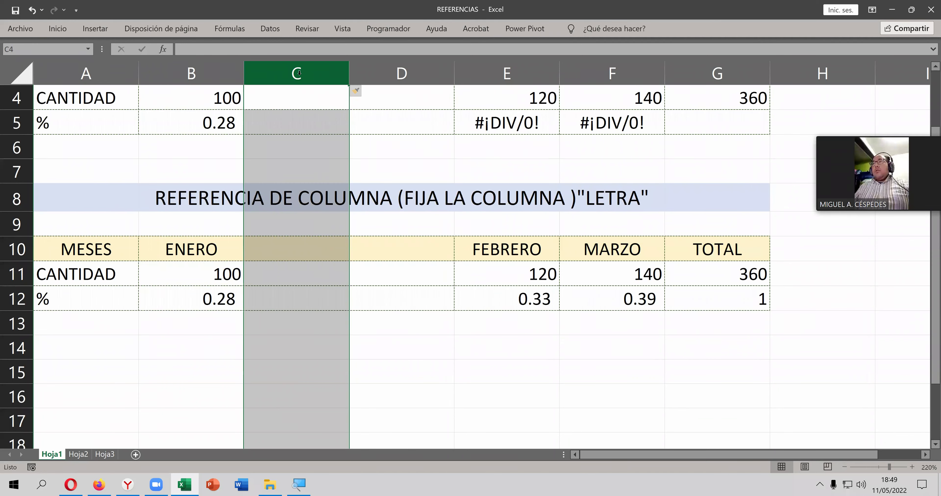
{"action": "key", "text": "ctrl+plus"}
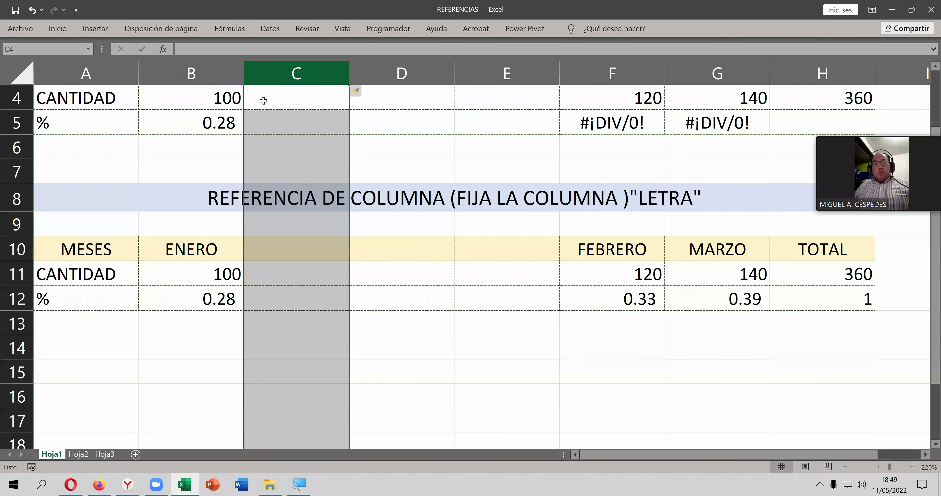
Step: Extend the month headers from ENERO through JUNIO
{"action": "left_click", "coordinate": [223, 257]}
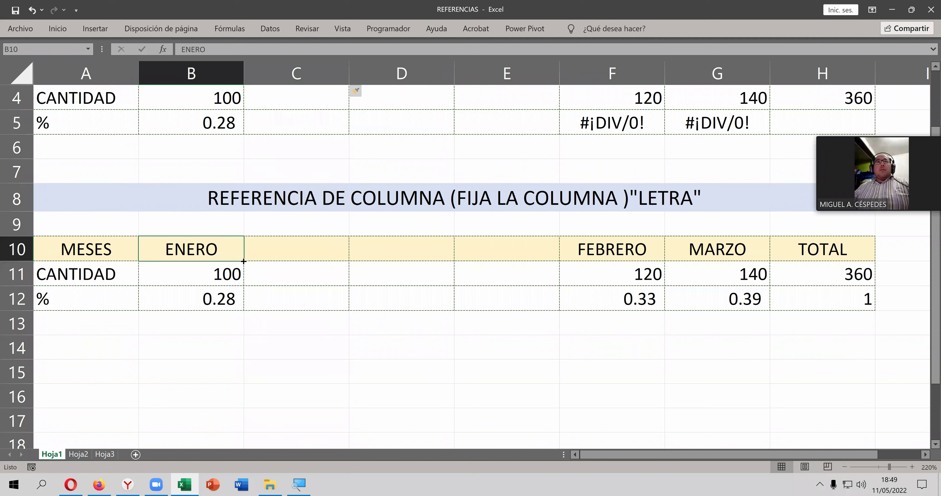
{"action": "left_click_drag", "start_coordinate": [294, 261], "coordinate": [561, 262]}
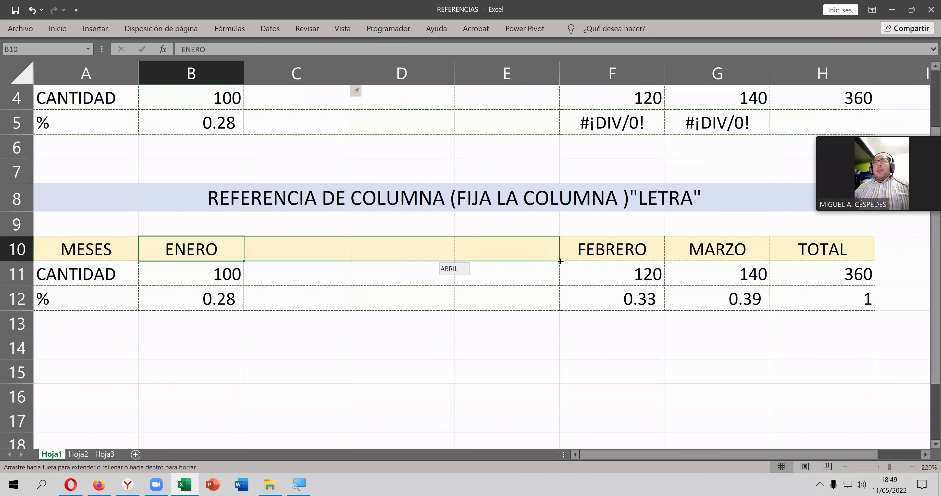
{"action": "left_click_drag", "start_coordinate": [618, 262], "coordinate": [761, 261]}
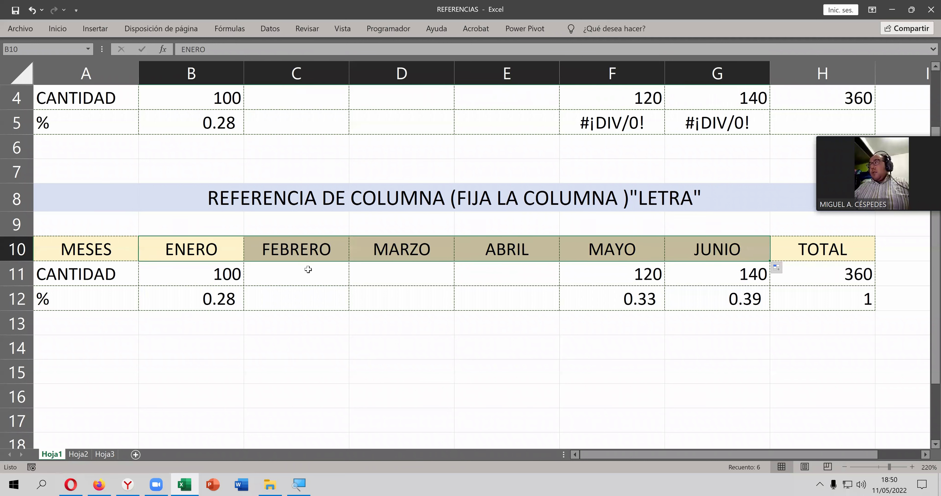
Step: Enter 120 for FEBRERO, continue the quantity series, and copy B12's percentage formula to G12
{"action": "key", "text": "Down"}
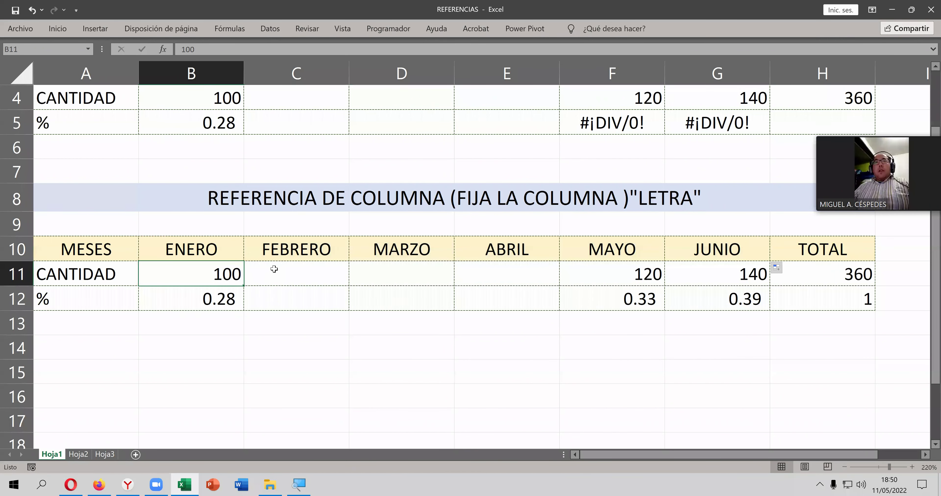
{"action": "left_click", "coordinate": [274, 269]}
{"action": "type", "text": "120"}
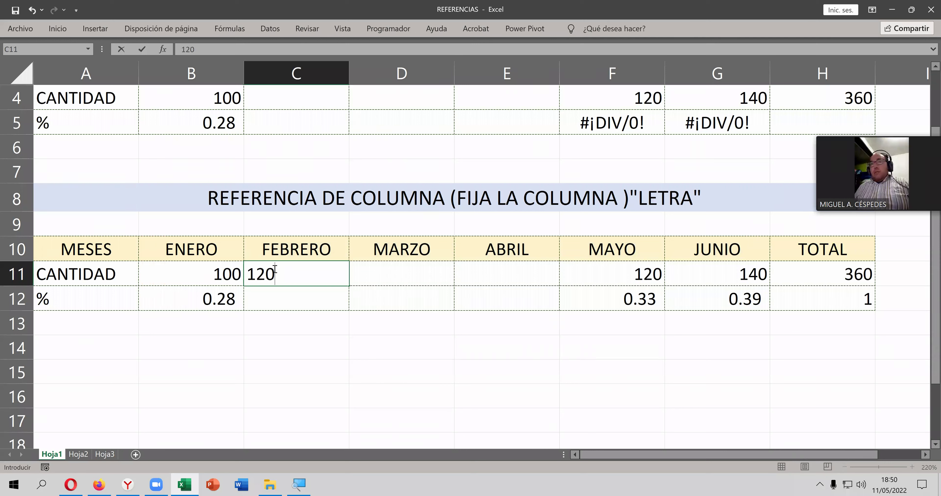
{"action": "key", "text": "Return"}
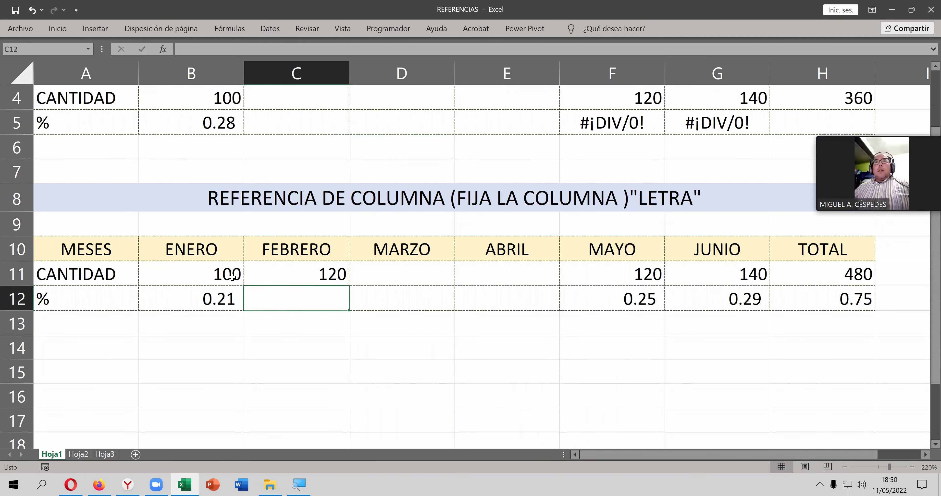
{"action": "left_click_drag", "start_coordinate": [232, 277], "coordinate": [294, 273]}
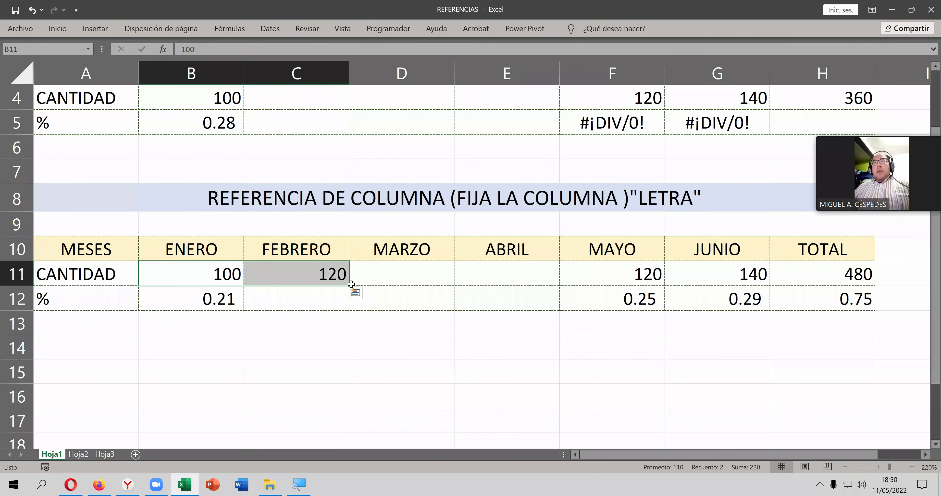
{"action": "mouse_move", "coordinate": [349, 287]}
{"action": "left_mouse_down"}
{"action": "mouse_move", "coordinate": [780, 287]}
{"action": "mouse_move", "coordinate": [738, 299]}
{"action": "left_mouse_up"}
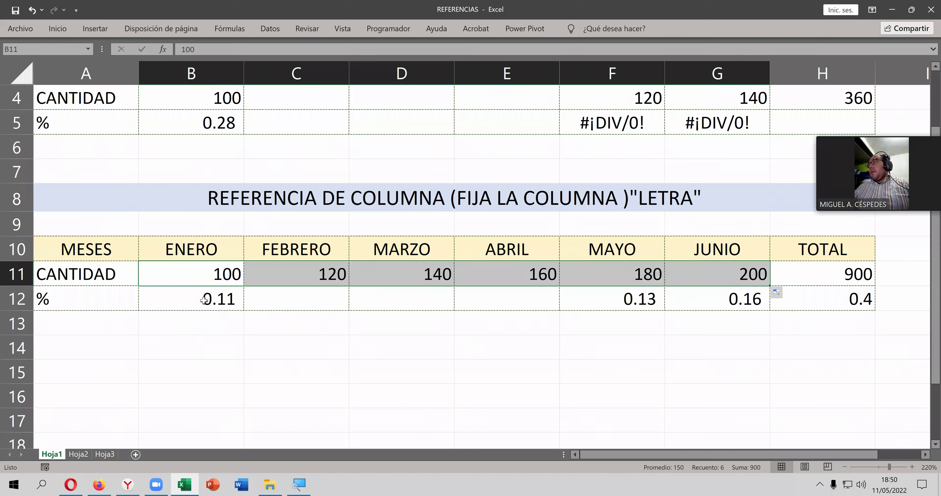
{"action": "left_click", "coordinate": [217, 302]}
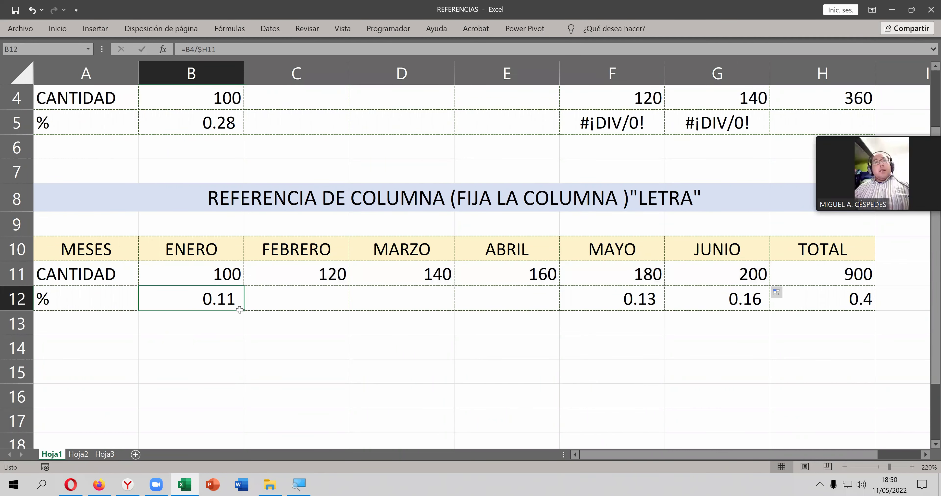
{"action": "left_click_drag", "start_coordinate": [242, 311], "coordinate": [745, 308]}
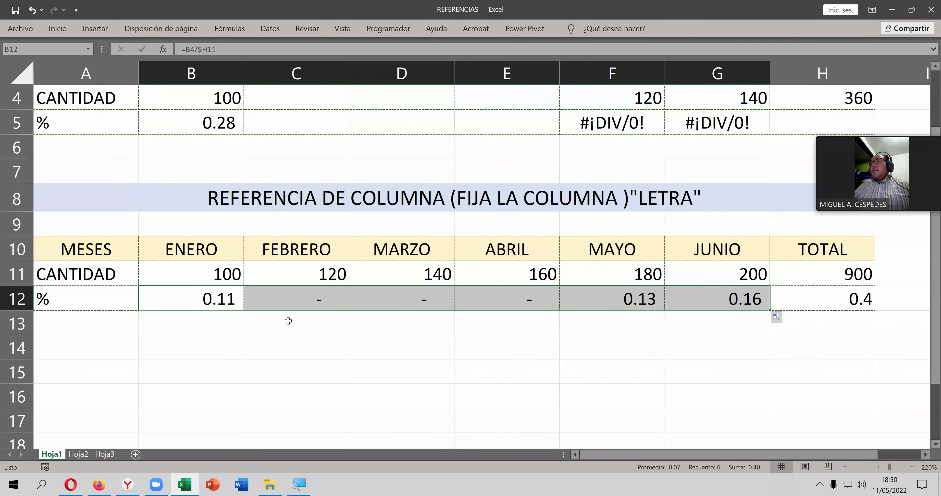
Step: Inspect the percentage formulas copied into B12 and C12 through G12
{"action": "left_click", "coordinate": [353, 331]}
{"action": "double_click", "coordinate": [240, 308]}
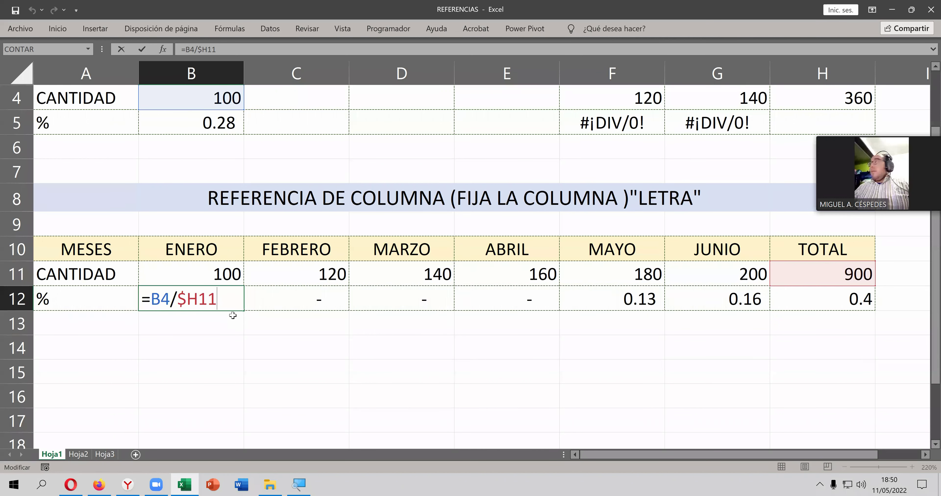
{"action": "key", "text": "Return"}
{"action": "key", "text": "Up"}
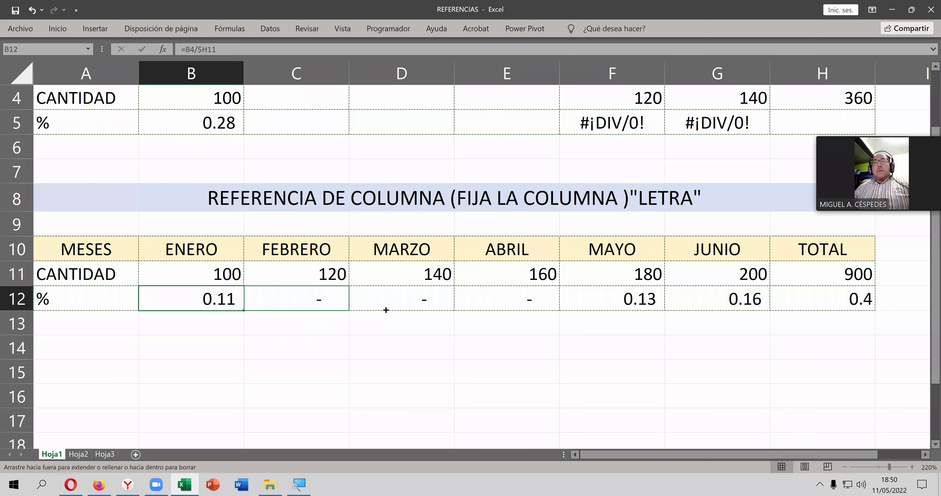
{"action": "left_click_drag", "start_coordinate": [244, 311], "coordinate": [350, 311]}
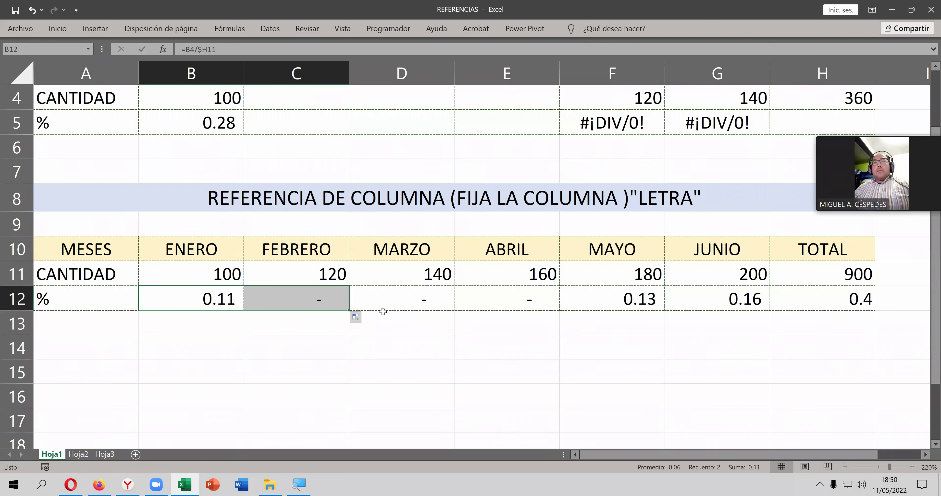
{"action": "left_click", "coordinate": [339, 306]}
{"action": "left_click_drag", "start_coordinate": [412, 310], "coordinate": [765, 304]}
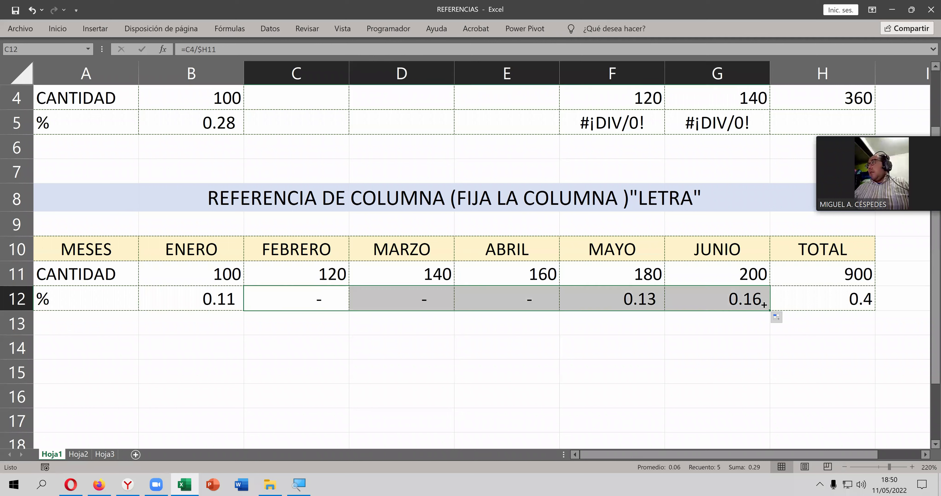
Step: Review the H11 SUMA total and the cell references used in B12 and C12
{"action": "left_click", "coordinate": [809, 272]}
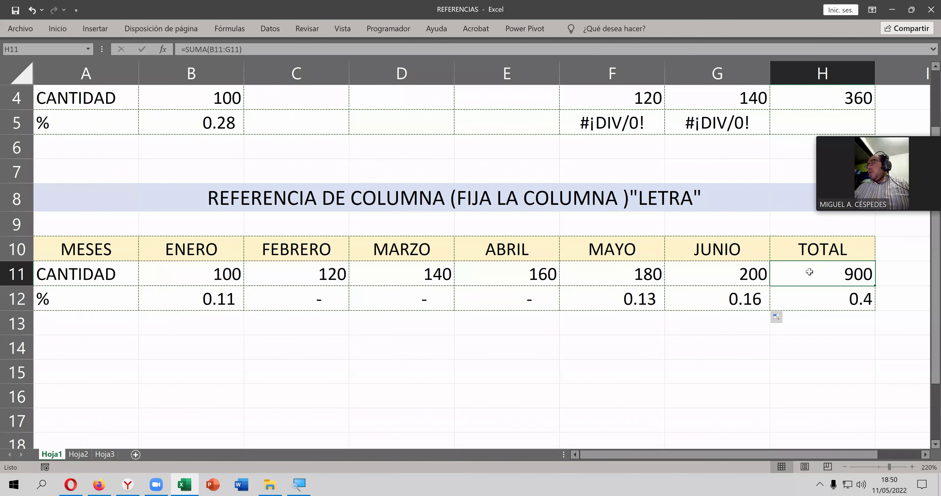
{"action": "double_click", "coordinate": [809, 272]}
{"action": "key", "text": "Return"}
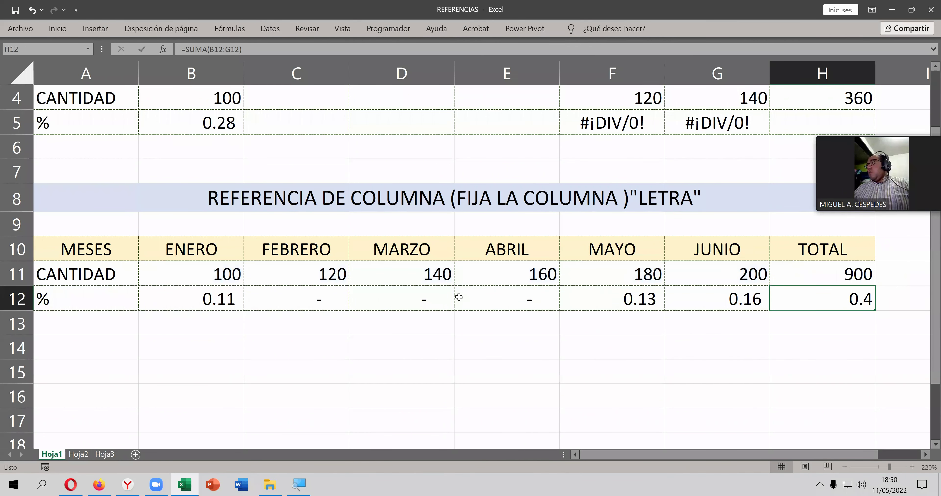
{"action": "left_click", "coordinate": [225, 305]}
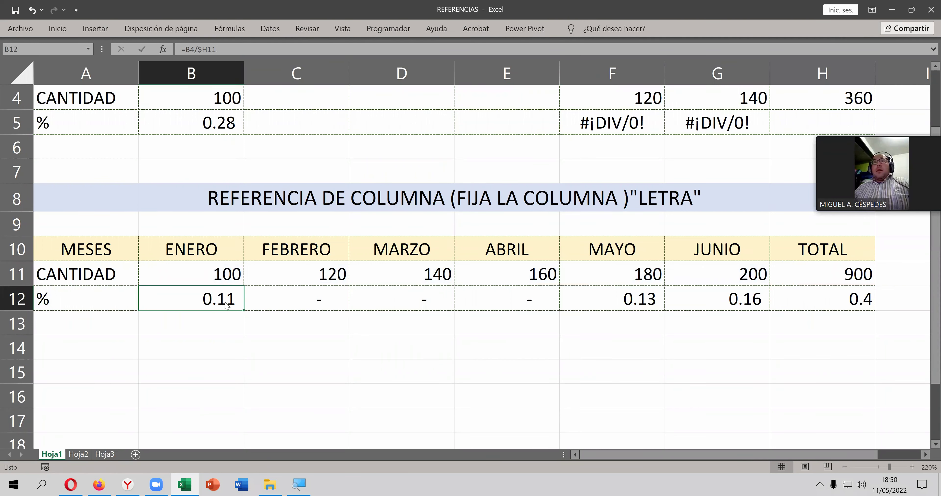
{"action": "double_click", "coordinate": [226, 305]}
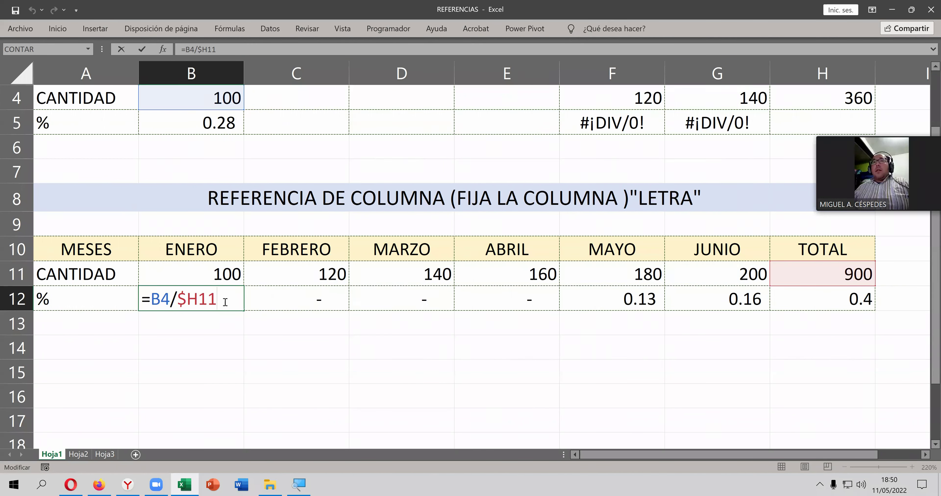
{"action": "key", "text": "Return"}
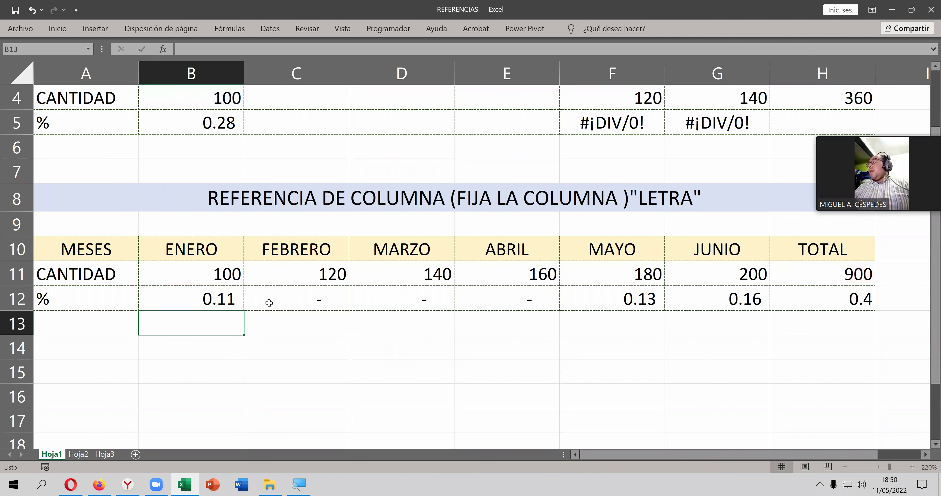
{"action": "double_click", "coordinate": [303, 300]}
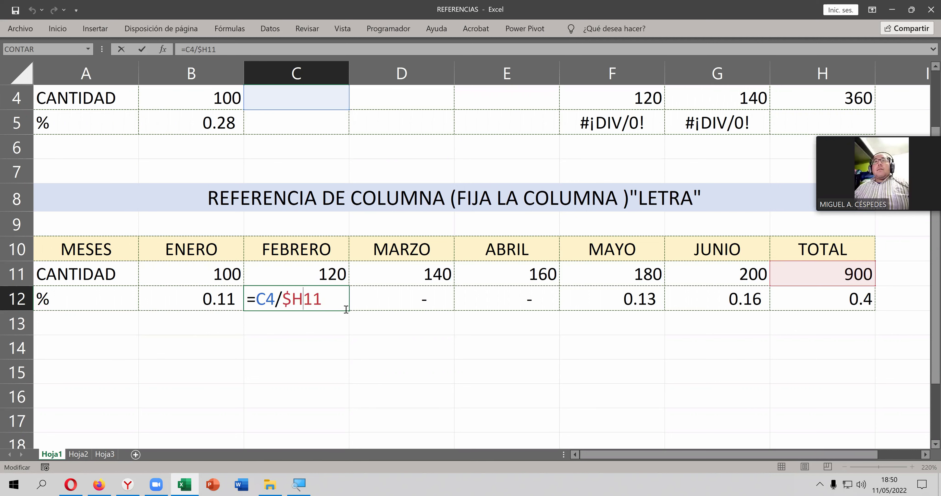
{"action": "key", "text": "Escape"}
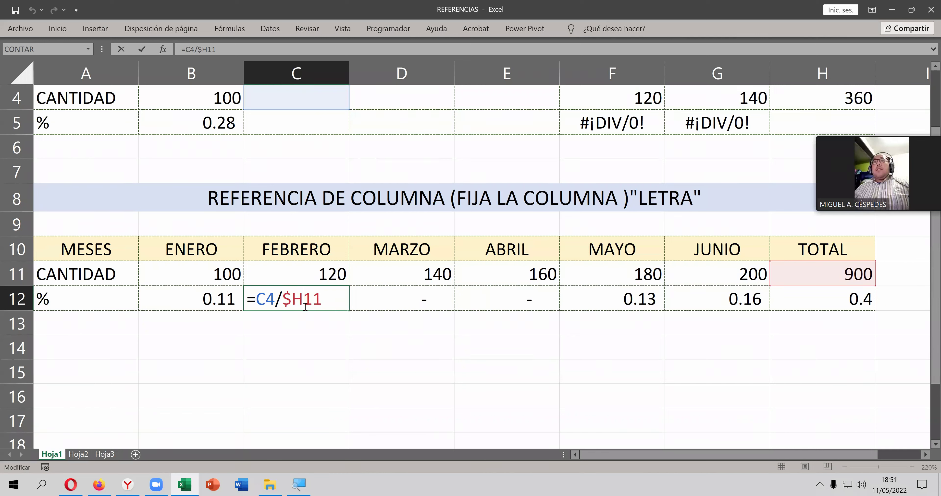
{"action": "key", "text": "Return"}
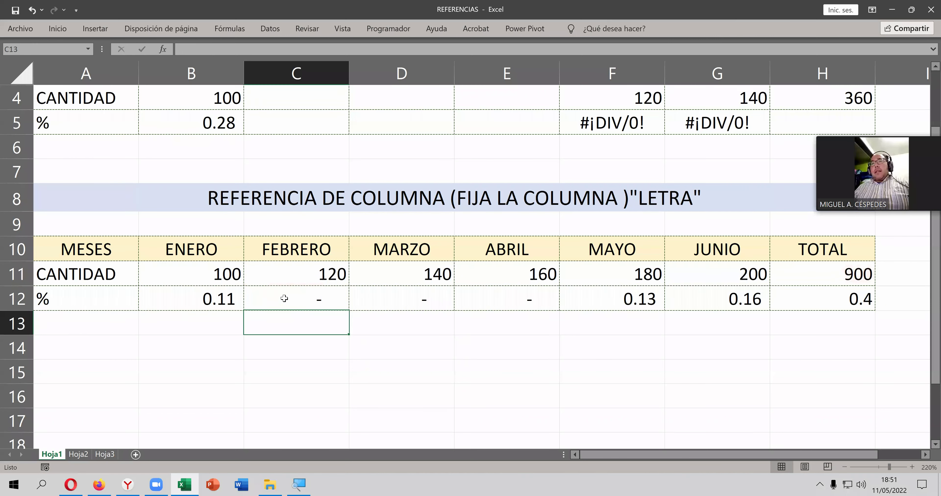
Step: Correct B12 to =B11/$H11 and copy it across to G12
{"action": "double_click", "coordinate": [208, 301]}
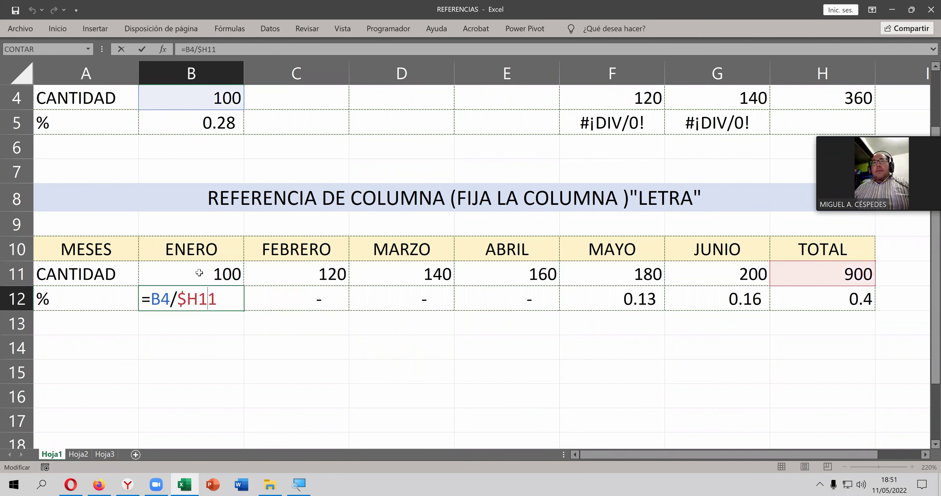
{"action": "double_click", "coordinate": [165, 297]}
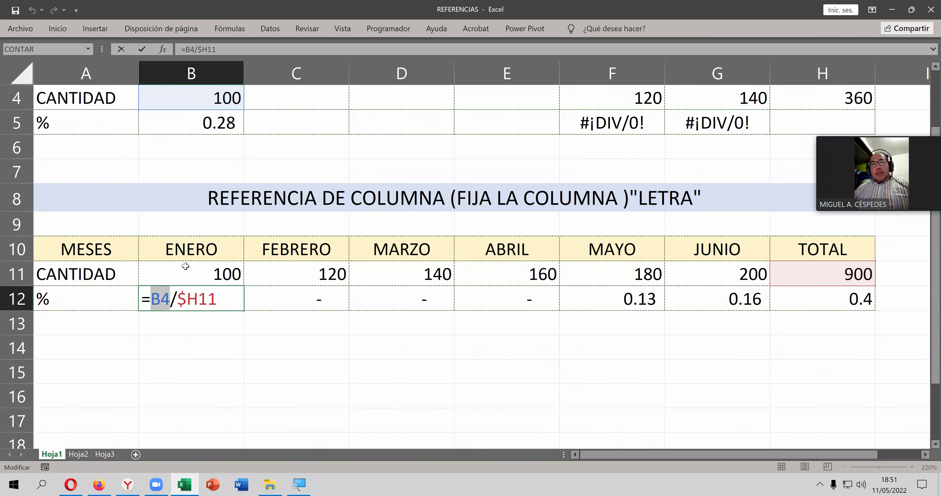
{"action": "left_click", "coordinate": [186, 267]}
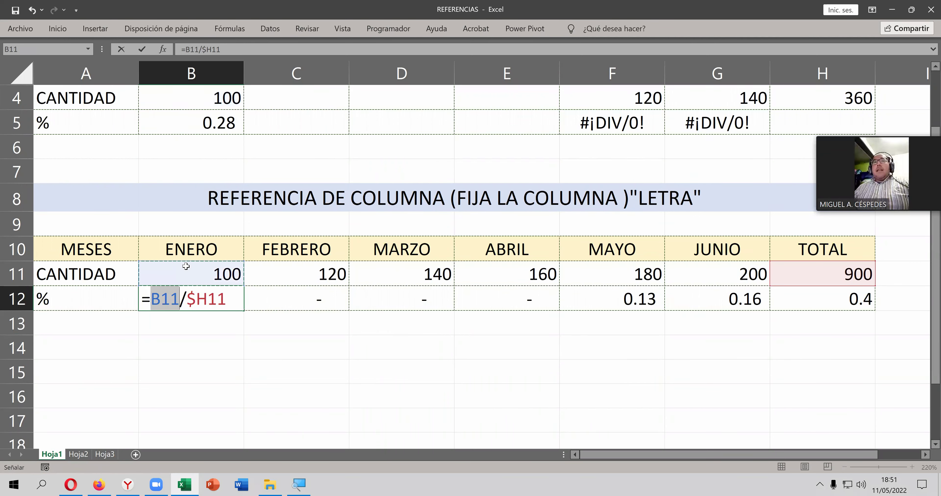
{"action": "key", "text": "Return"}
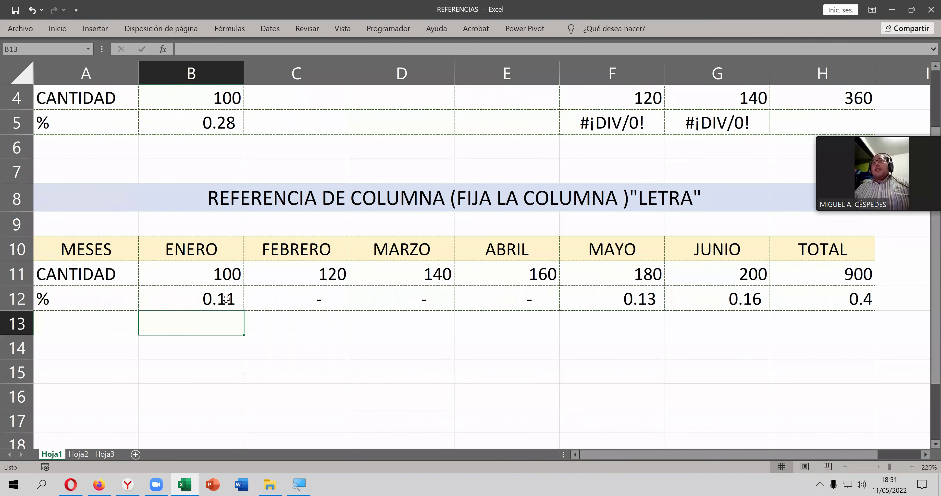
{"action": "left_click", "coordinate": [238, 306]}
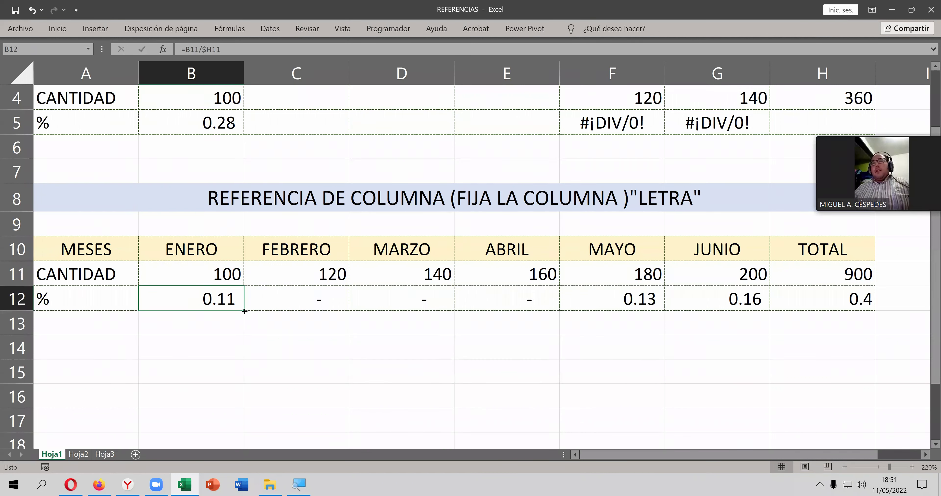
{"action": "left_click_drag", "start_coordinate": [337, 307], "coordinate": [766, 306]}
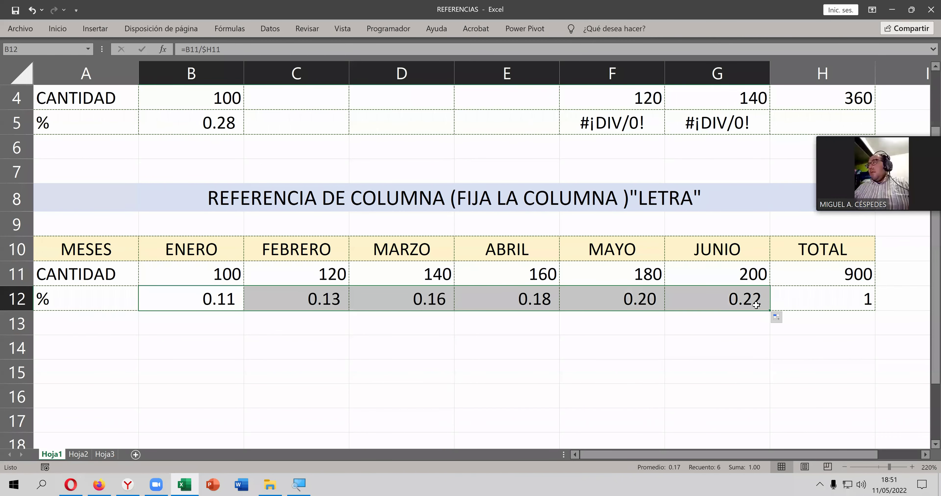
{"action": "mouse_move", "coordinate": [333, 334]}
{"action": "left_mouse_down"}
{"action": "mouse_move", "coordinate": [646, 330]}
{"action": "mouse_move", "coordinate": [548, 344]}
{"action": "left_mouse_up"}
Step: Enter 120 in C4 and fill the top table's quantities through G4 to 200
{"action": "scroll", "coordinate": [386, 275], "scroll_direction": "up", "scroll_amount": 1}
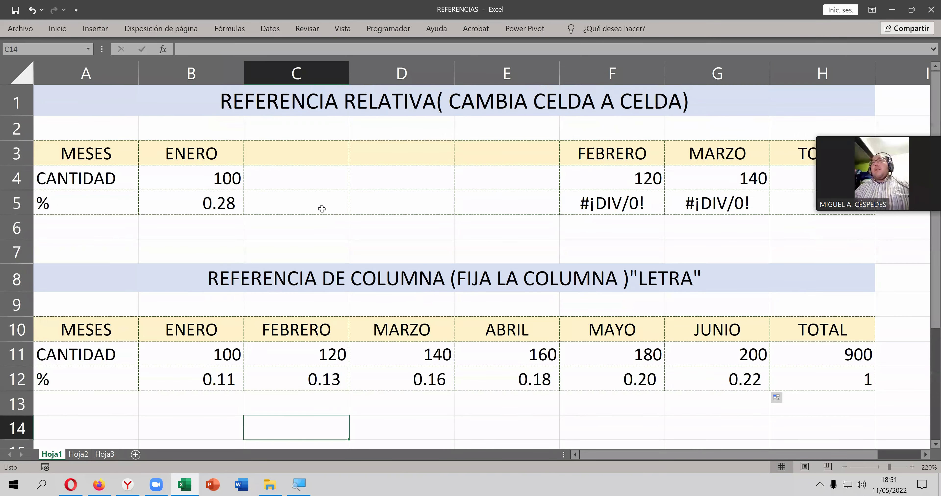
{"action": "left_click", "coordinate": [242, 182]}
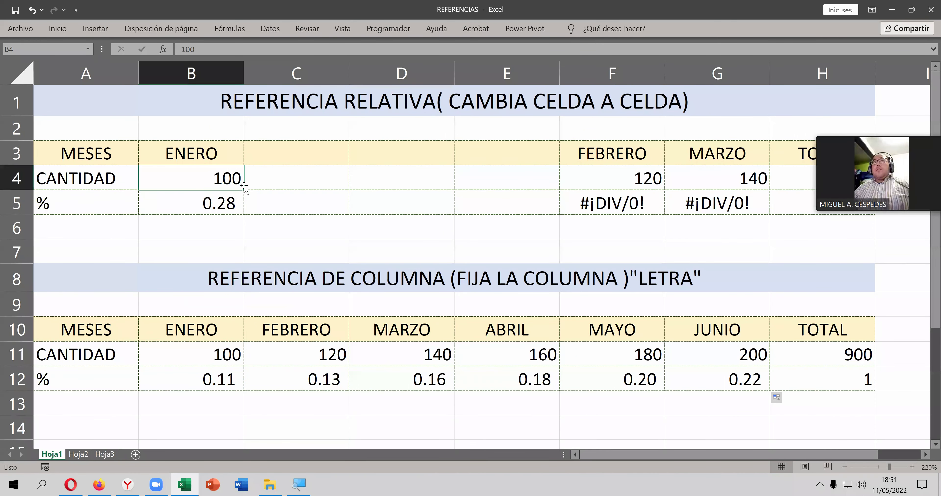
{"action": "mouse_move", "coordinate": [243, 187]}
{"action": "left_mouse_down"}
{"action": "mouse_move", "coordinate": [559, 191]}
{"action": "mouse_move", "coordinate": [296, 194]}
{"action": "mouse_move", "coordinate": [303, 193]}
{"action": "left_mouse_up"}
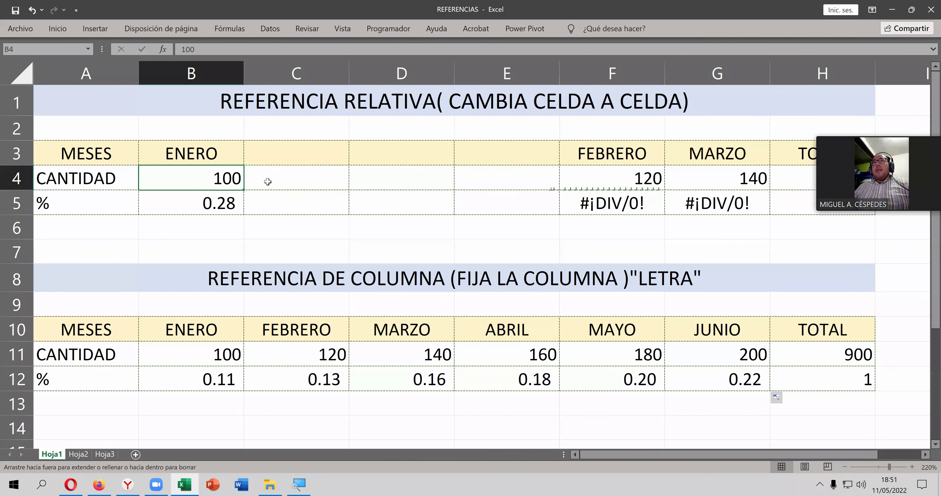
{"action": "left_click", "coordinate": [268, 182]}
{"action": "type", "text": "120"}
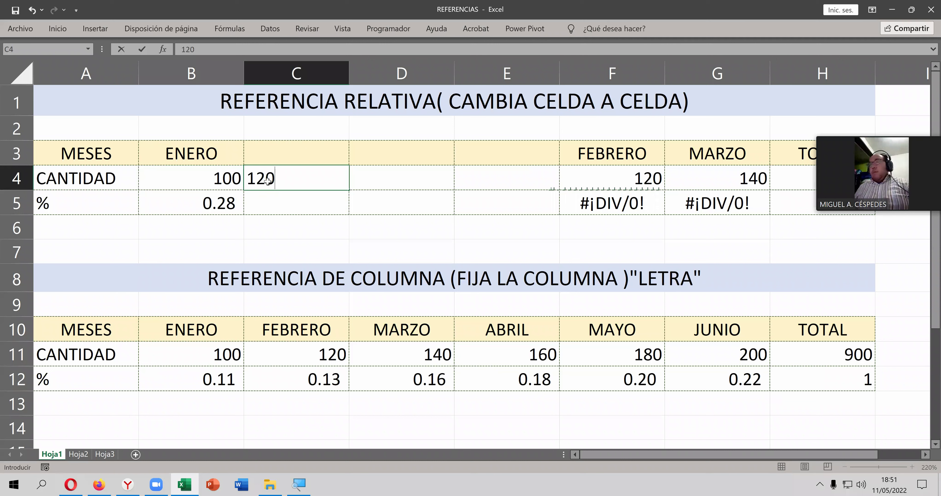
{"action": "key", "text": "Return"}
{"action": "left_click_drag", "start_coordinate": [212, 180], "coordinate": [337, 188]}
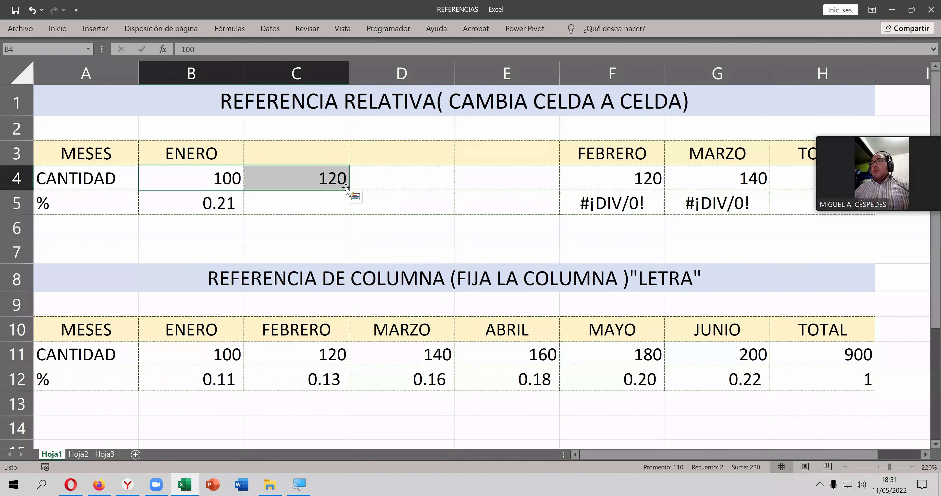
{"action": "left_click_drag", "start_coordinate": [349, 189], "coordinate": [768, 181]}
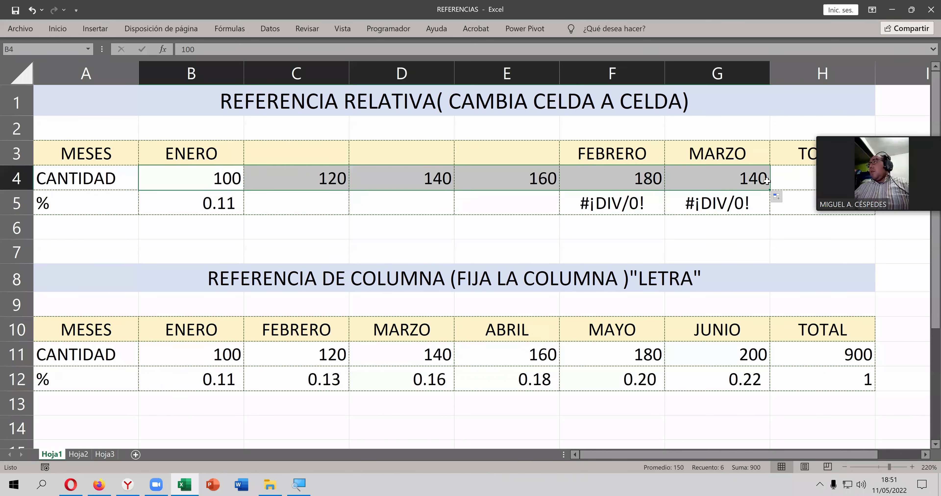
Step: Copy B5's =B$4/H4 percentage formula across to G5, producing #¡DIV/0! errors
{"action": "left_click", "coordinate": [224, 209]}
{"action": "left_click_drag", "start_coordinate": [244, 216], "coordinate": [765, 213]}
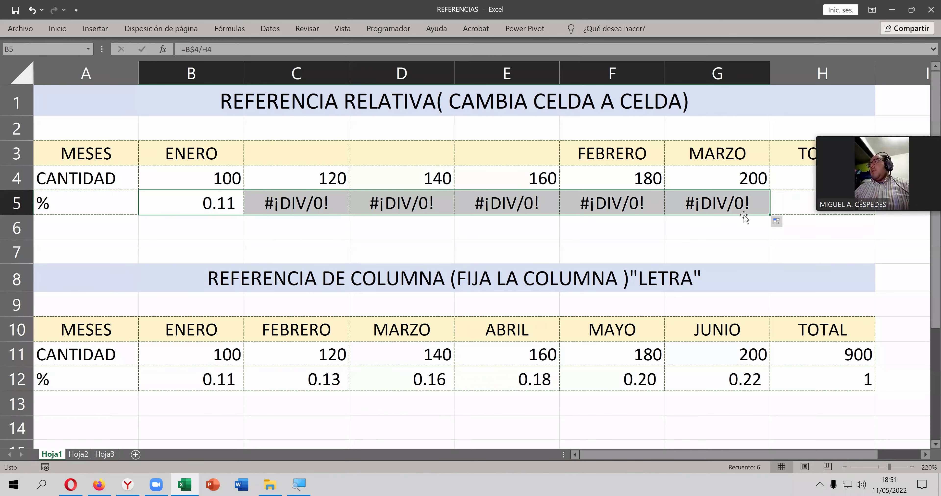
{"action": "left_click_drag", "start_coordinate": [692, 227], "coordinate": [505, 237]}
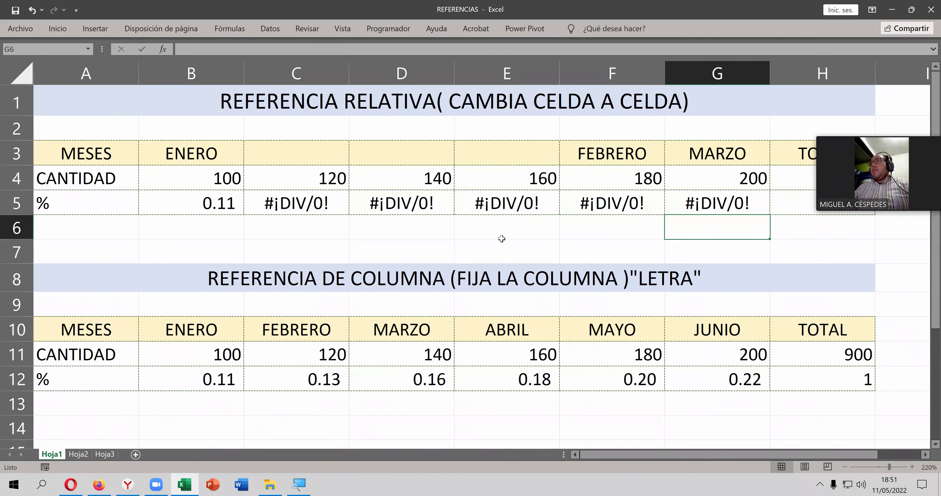
{"action": "scroll", "coordinate": [500, 242], "scroll_direction": "down", "scroll_amount": 1}
{"action": "scroll", "coordinate": [500, 242], "scroll_direction": "down", "scroll_amount": 1}
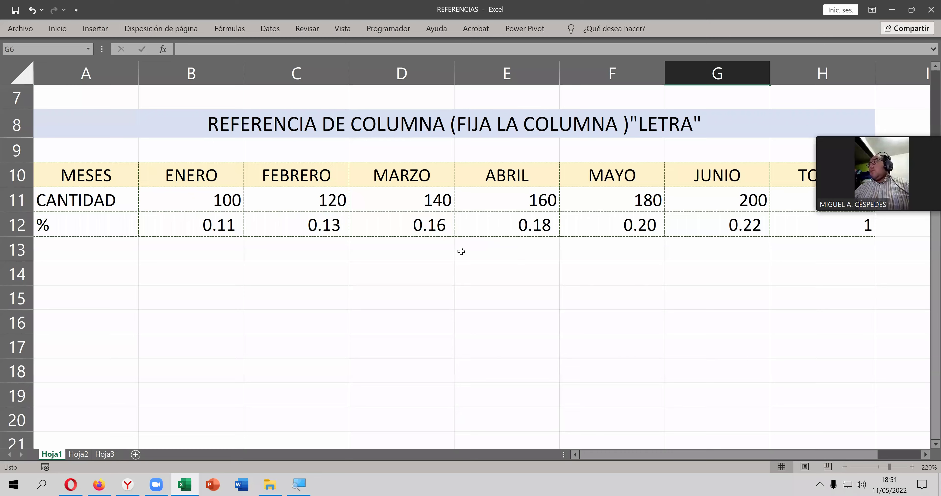
{"action": "scroll", "coordinate": [461, 252], "scroll_direction": "up", "scroll_amount": 1}
{"action": "scroll", "coordinate": [170, 122], "scroll_direction": "up", "scroll_amount": 1}
Step: Narrow the month columns B through G to one equal width
{"action": "left_click_drag", "start_coordinate": [164, 75], "coordinate": [670, 67]}
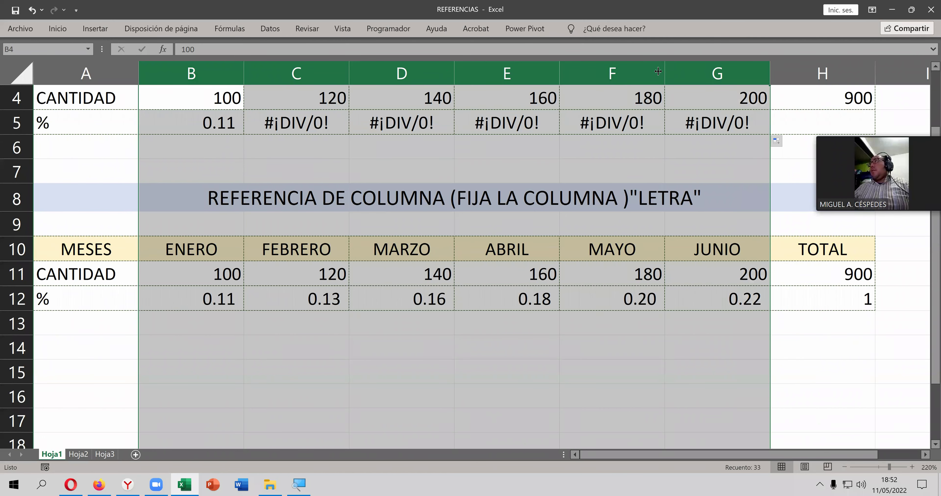
{"action": "left_click_drag", "start_coordinate": [658, 71], "coordinate": [576, 73]}
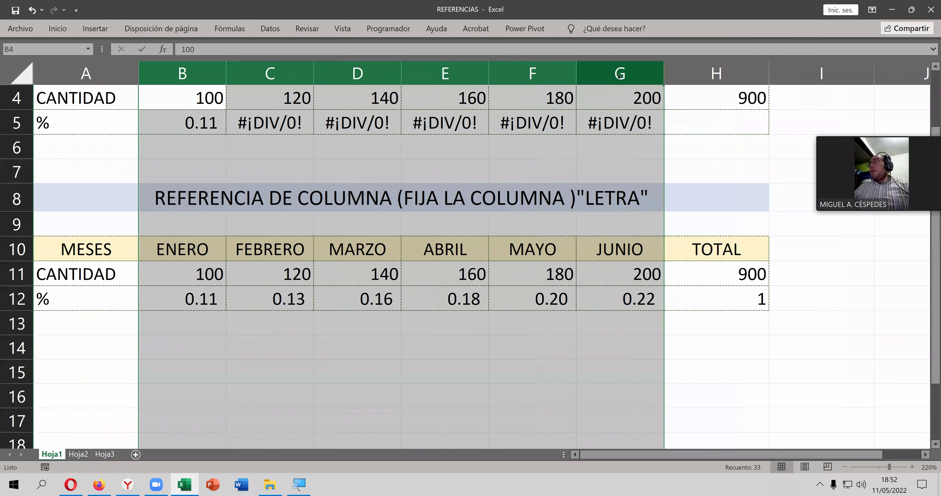
{"action": "left_click", "coordinate": [476, 318]}
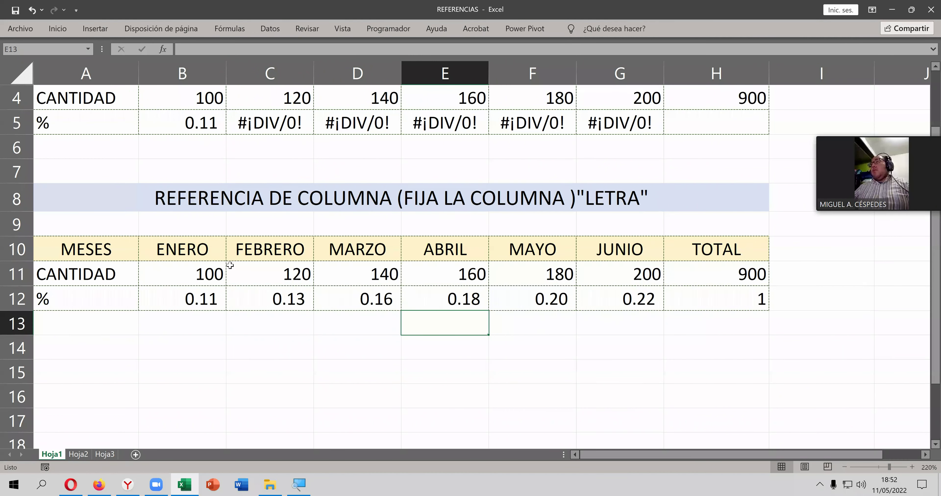
{"action": "left_click_drag", "start_coordinate": [174, 225], "coordinate": [607, 224]}
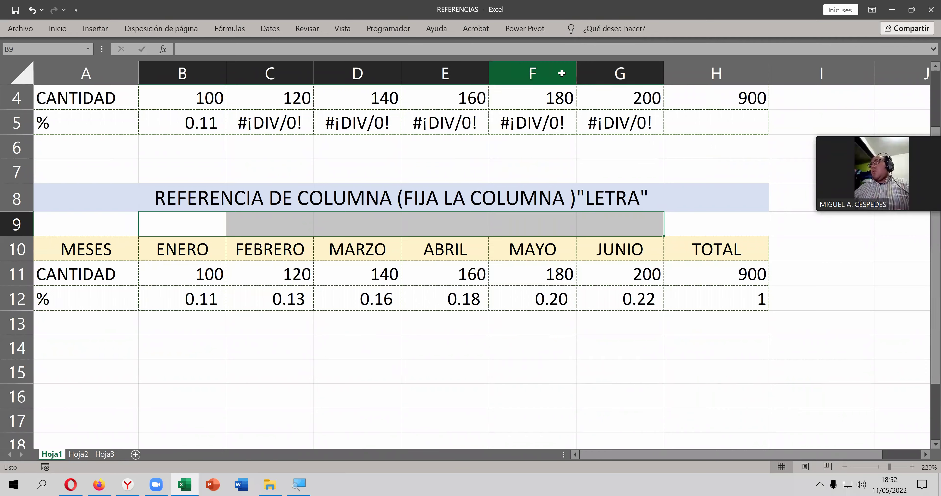
Step: Delete the MAYO, JUNIO and ABRIL columns
{"action": "left_click_drag", "start_coordinate": [562, 73], "coordinate": [617, 76]}
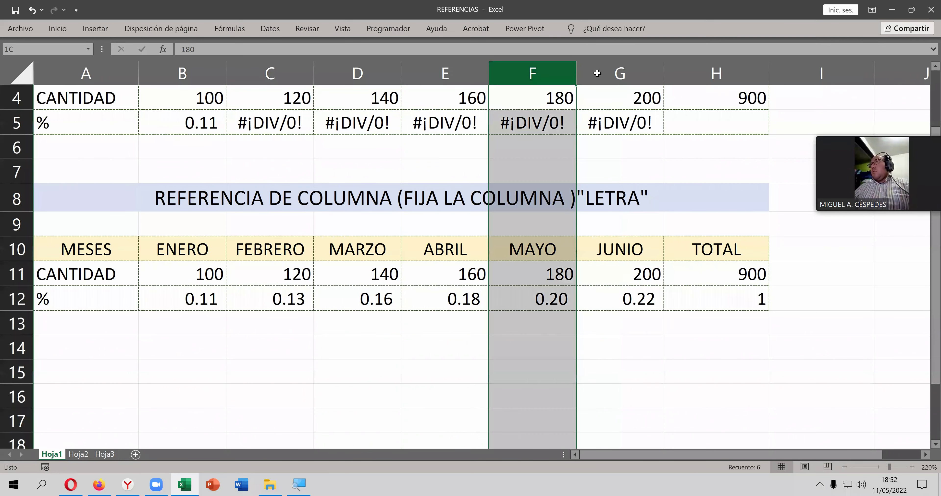
{"action": "right_click", "coordinate": [616, 77]}
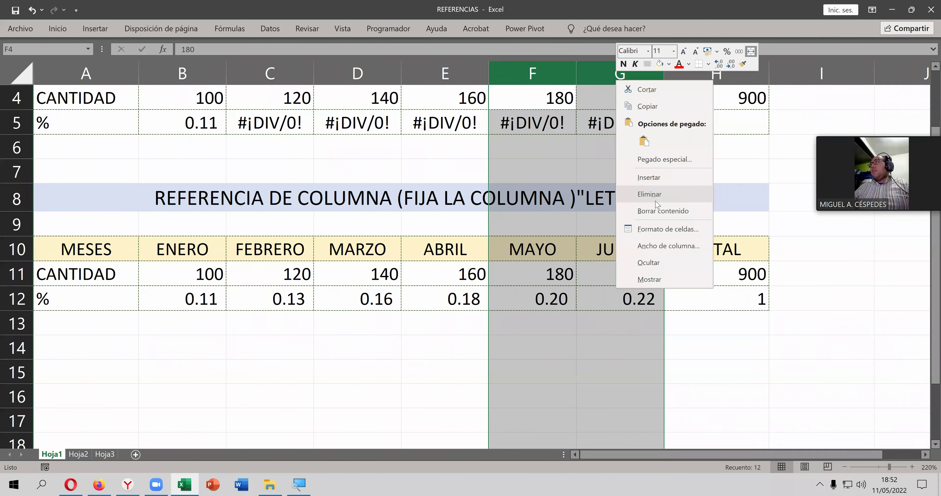
{"action": "left_click", "coordinate": [653, 195]}
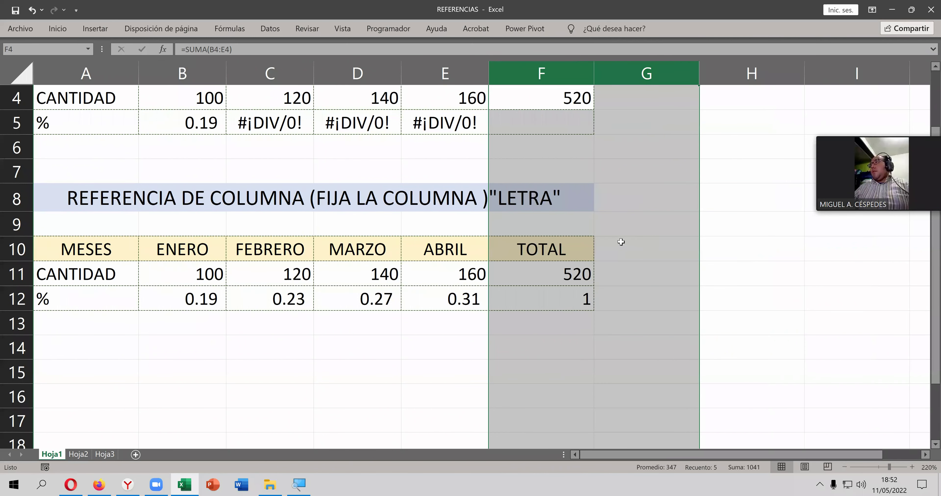
{"action": "left_click", "coordinate": [627, 278]}
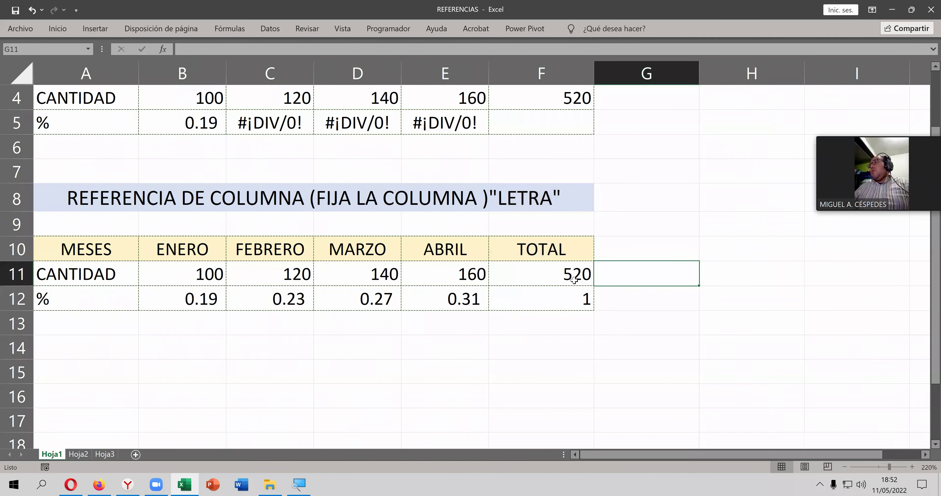
{"action": "left_click", "coordinate": [444, 72]}
{"action": "right_click", "coordinate": [444, 72]}
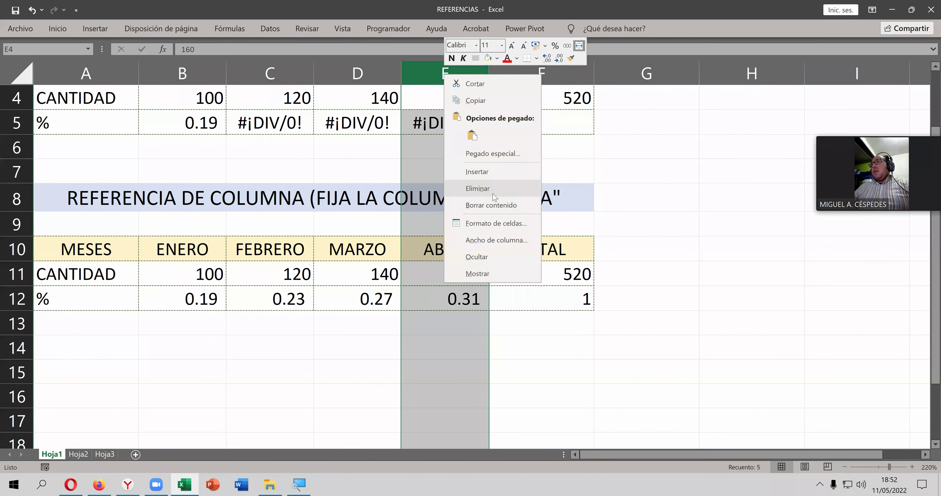
{"action": "key", "text": "Escape"}
{"action": "key", "text": "ctrl+minus"}
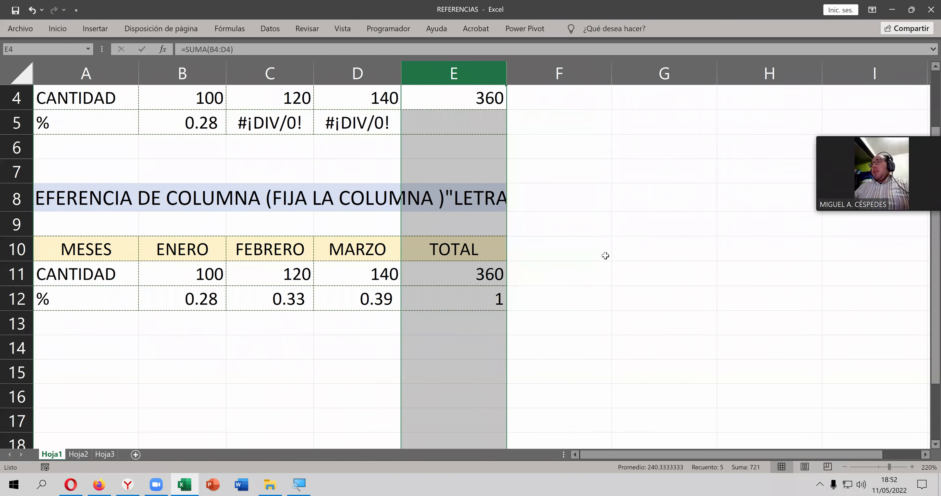
{"action": "left_click", "coordinate": [604, 257]}
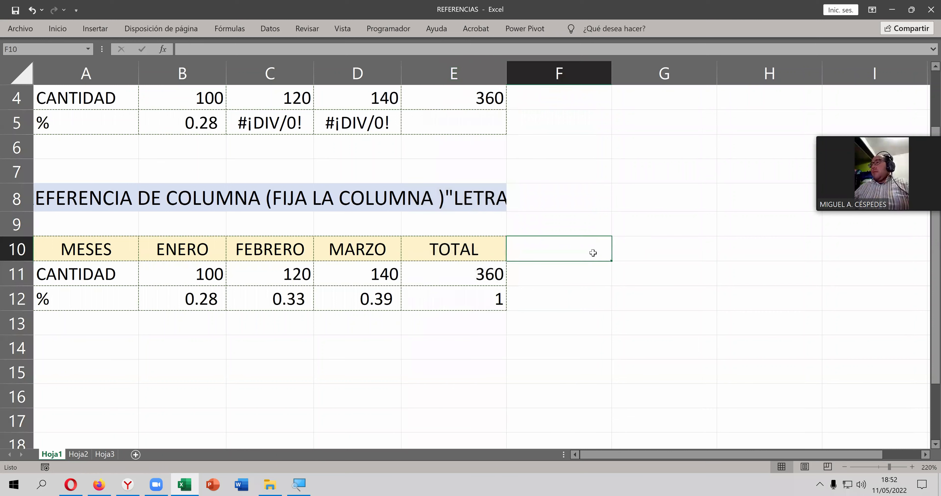
Step: Delete the MARZO column, leaving ENERO, FEBRERO and TOTAL at 220
{"action": "left_click", "coordinate": [364, 75]}
{"action": "right_click", "coordinate": [363, 75]}
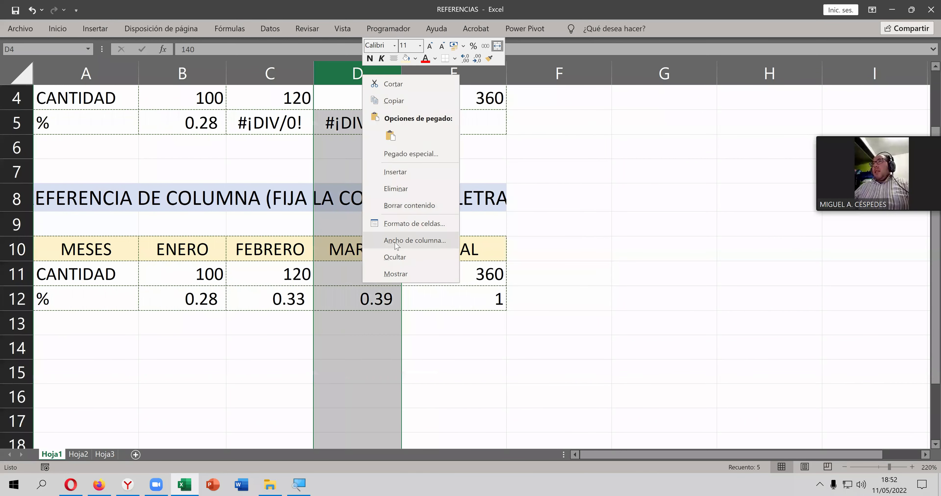
{"action": "left_click", "coordinate": [401, 192]}
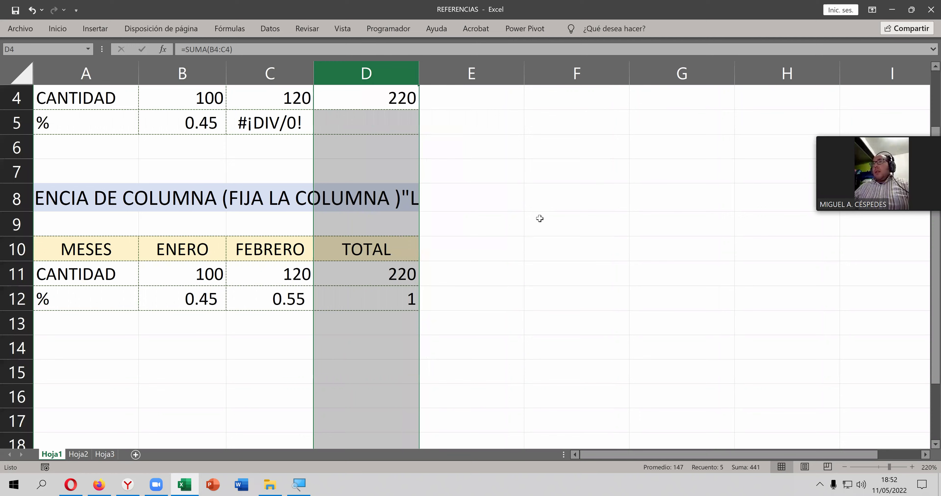
{"action": "left_click", "coordinate": [540, 219]}
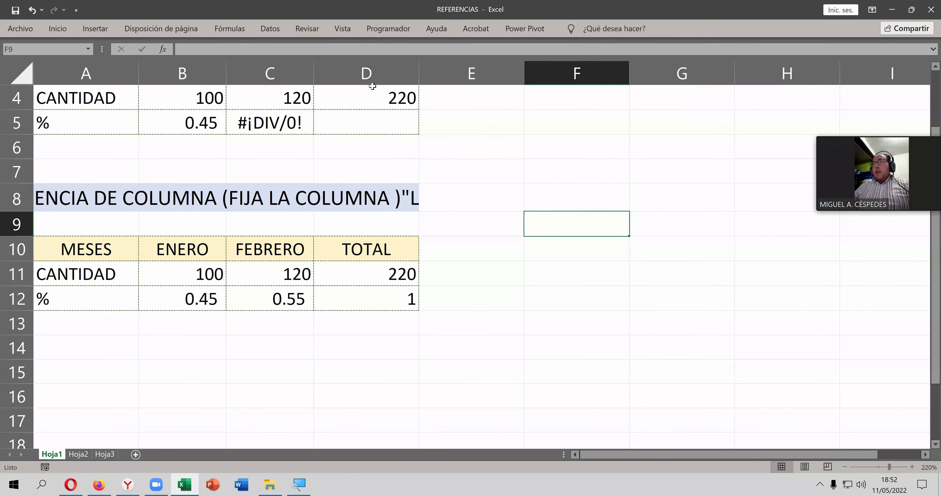
{"action": "left_click", "coordinate": [371, 75]}
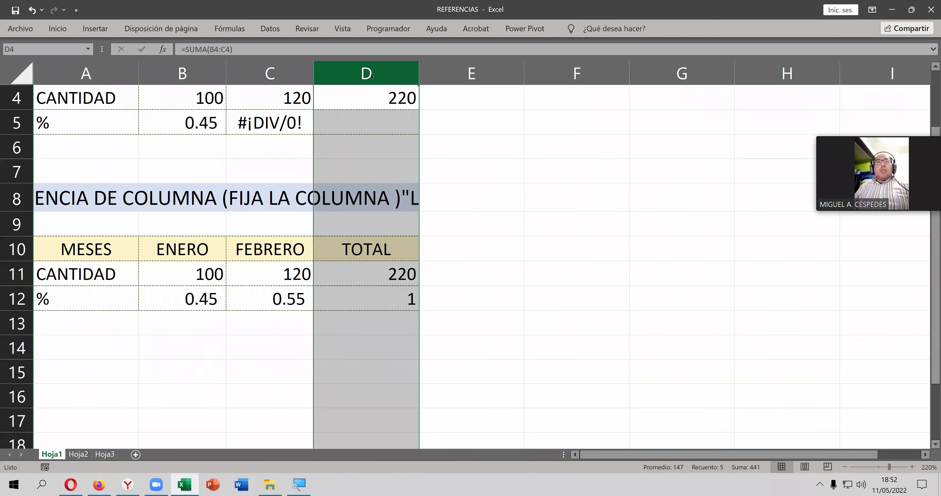
Step: Insert four columns before TOTAL and extend FEBRERO's header and percentage through JUNIO
{"action": "key", "text": "ctrl+plus"}
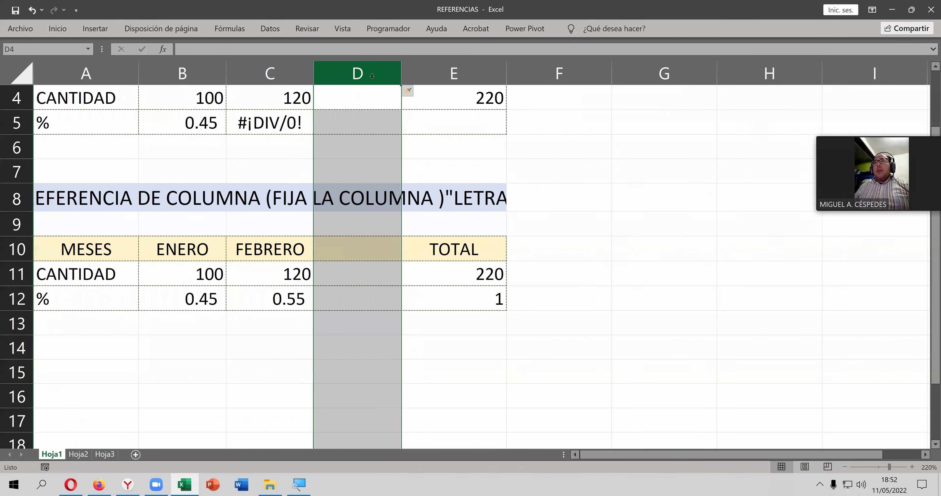
{"action": "key", "text": "ctrl+plus"}
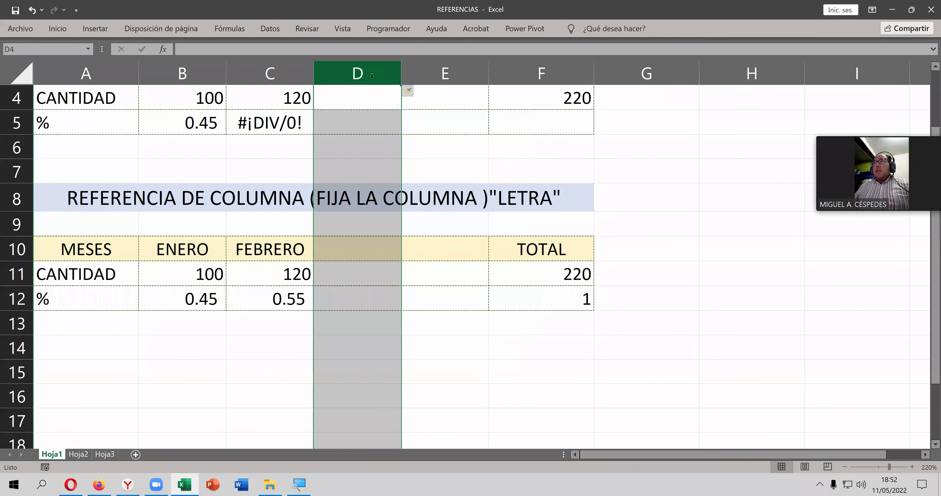
{"action": "key", "text": "ctrl+plus"}
{"action": "key", "text": "ctrl+plus"}
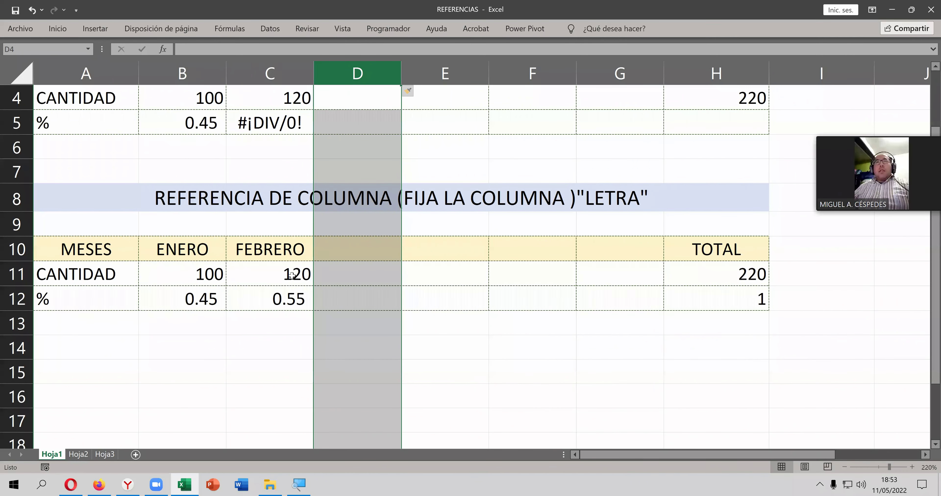
{"action": "left_click_drag", "start_coordinate": [292, 248], "coordinate": [308, 307]}
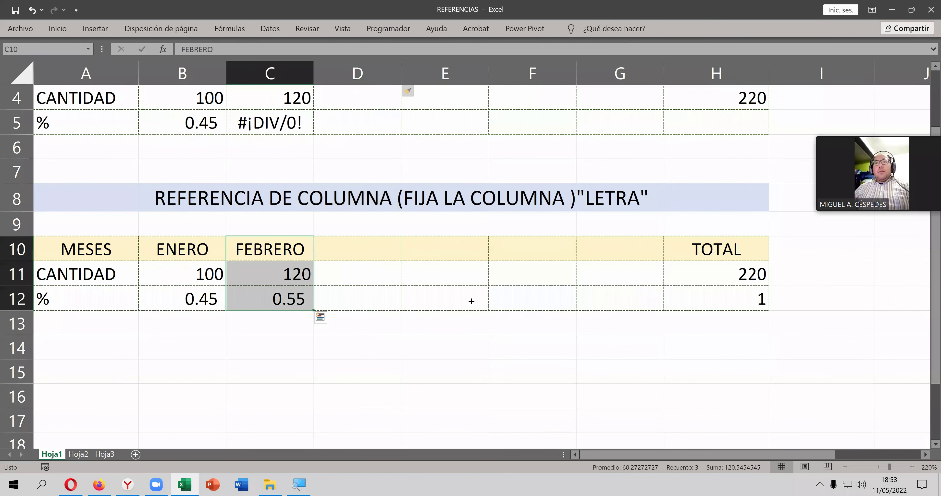
{"action": "left_click_drag", "start_coordinate": [471, 301], "coordinate": [658, 303]}
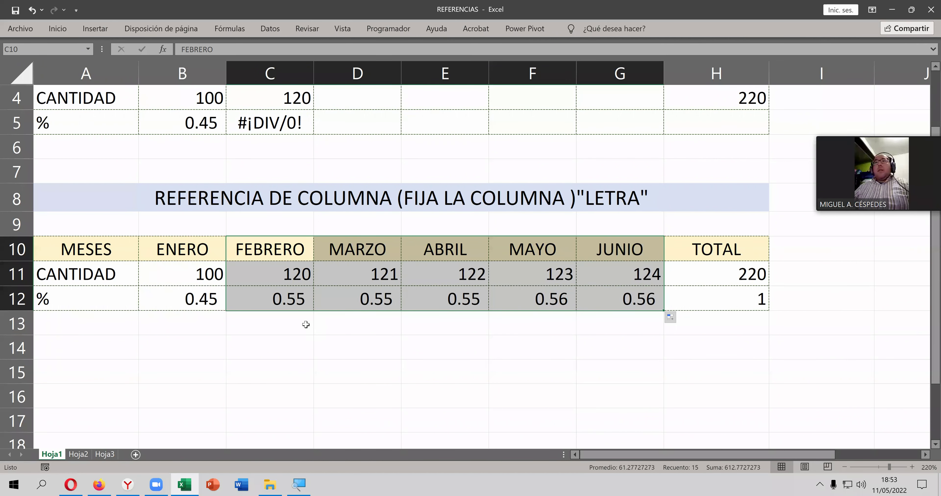
Step: Continue the 100, 120 quantity series up to 200 in row 11
{"action": "left_click", "coordinate": [295, 314]}
{"action": "left_click_drag", "start_coordinate": [204, 273], "coordinate": [336, 285]}
{"action": "left_click_drag", "start_coordinate": [583, 283], "coordinate": [662, 284]}
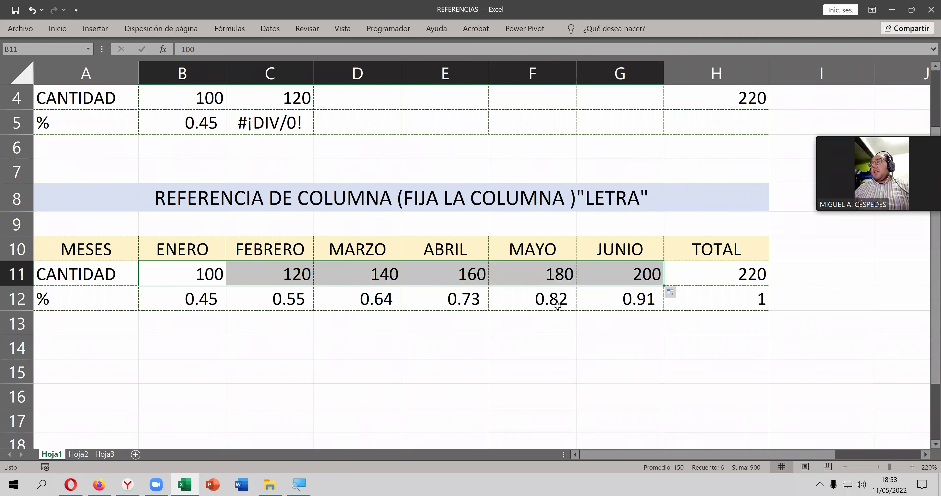
Step: Fill the upper table's quantities through 200 and its month headers through JUNIO
{"action": "left_click", "coordinate": [424, 338]}
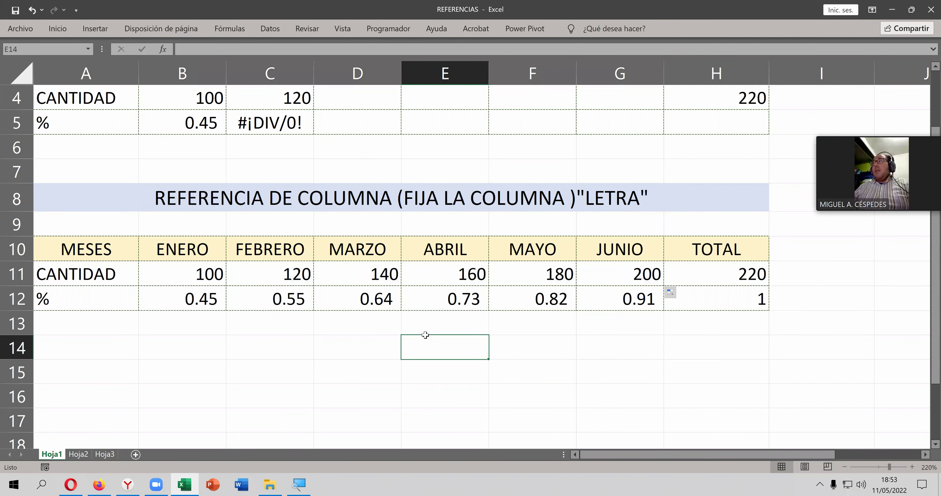
{"action": "scroll", "coordinate": [405, 307], "scroll_direction": "up", "scroll_amount": 1}
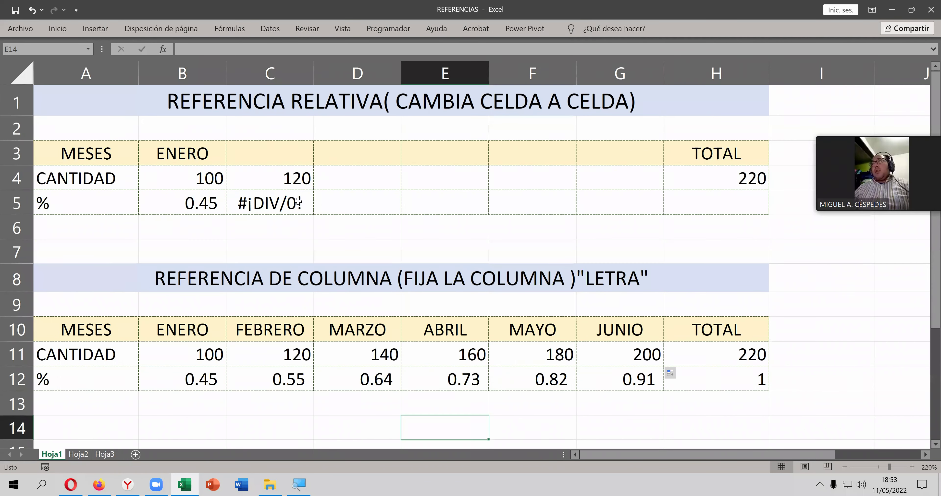
{"action": "left_click", "coordinate": [194, 191]}
{"action": "left_click_drag", "start_coordinate": [197, 184], "coordinate": [620, 180]}
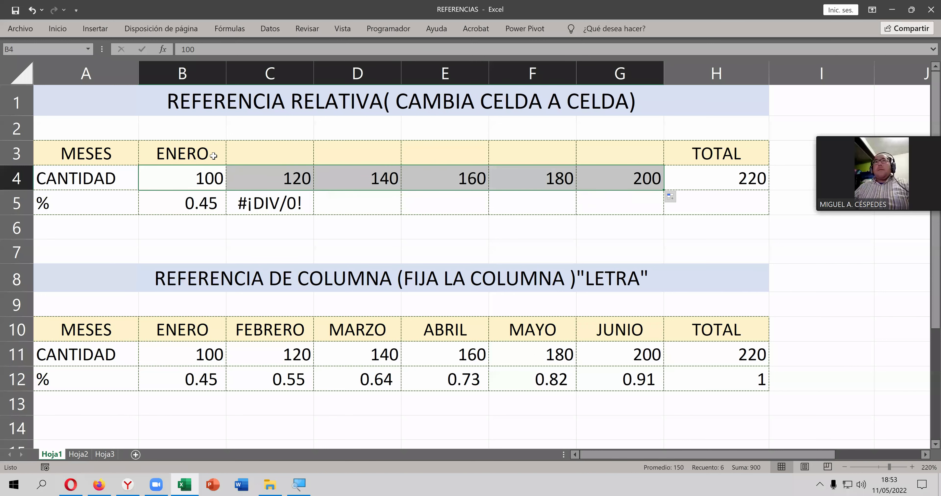
{"action": "left_click", "coordinate": [221, 162]}
{"action": "left_click_drag", "start_coordinate": [226, 165], "coordinate": [634, 165]}
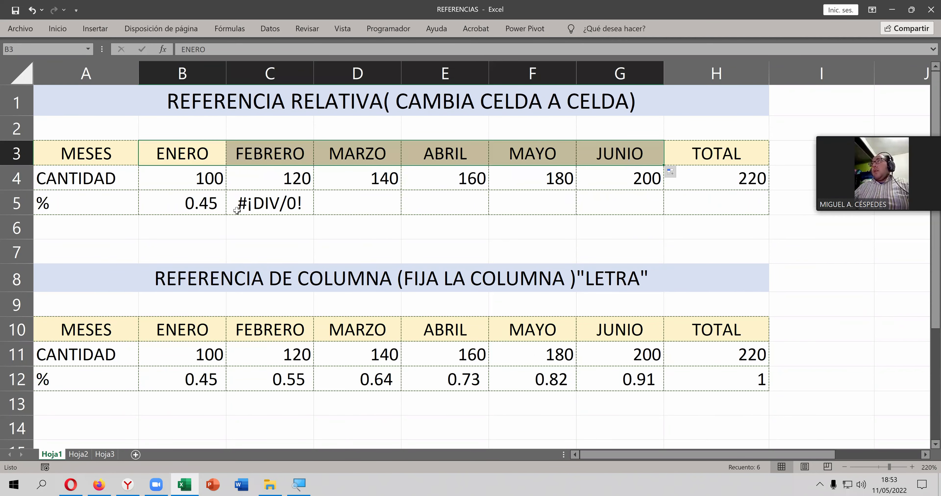
Step: Copy the C5 percentage formula across to G5, giving #¡DIV/0! errors
{"action": "left_click", "coordinate": [301, 204]}
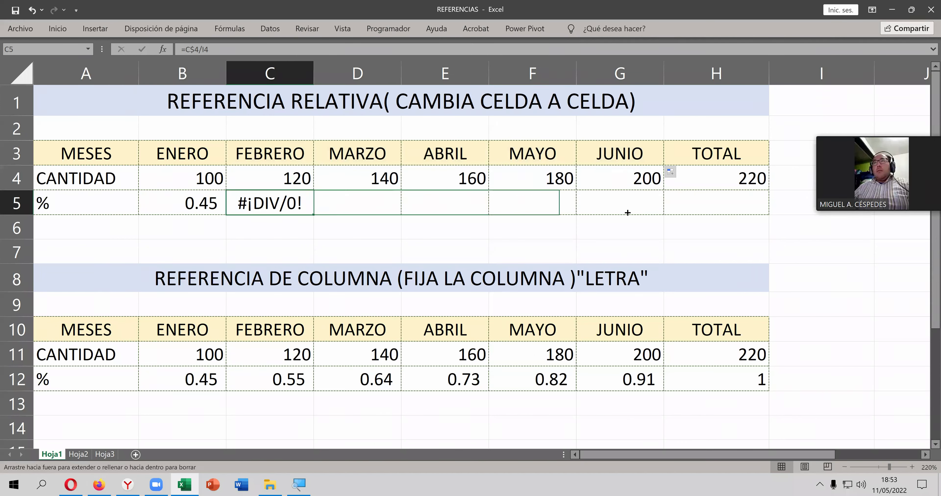
{"action": "left_click_drag", "start_coordinate": [482, 216], "coordinate": [647, 211]}
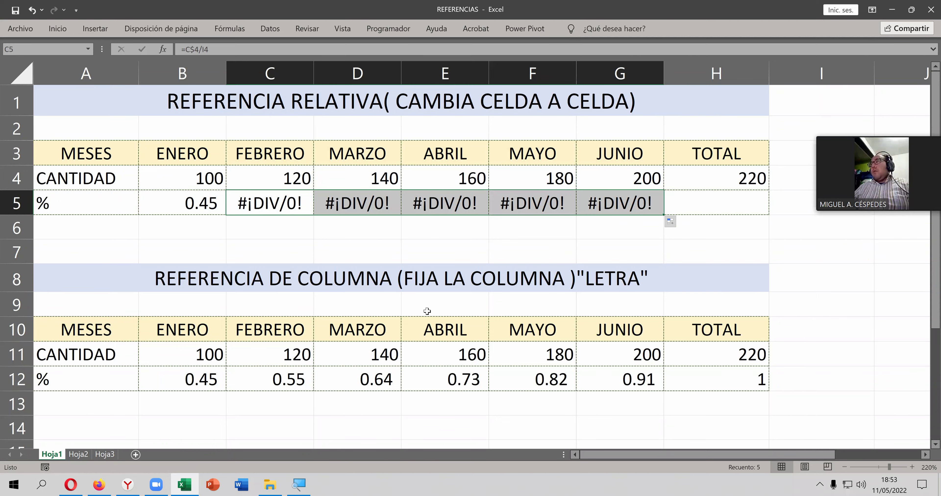
{"action": "scroll", "coordinate": [429, 311], "scroll_direction": "down", "scroll_amount": 1}
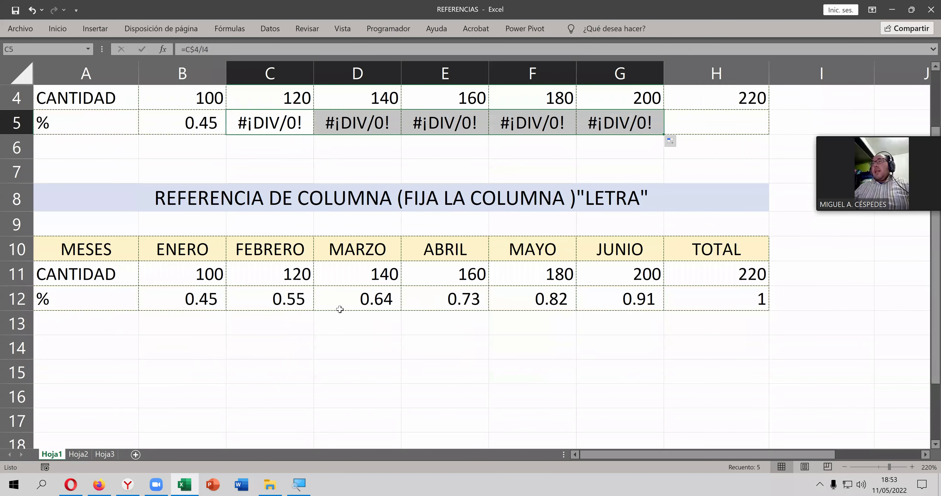
Step: Review the E12, G12, C12 and F12 formulas, confirming each divides by $H11
{"action": "double_click", "coordinate": [464, 296]}
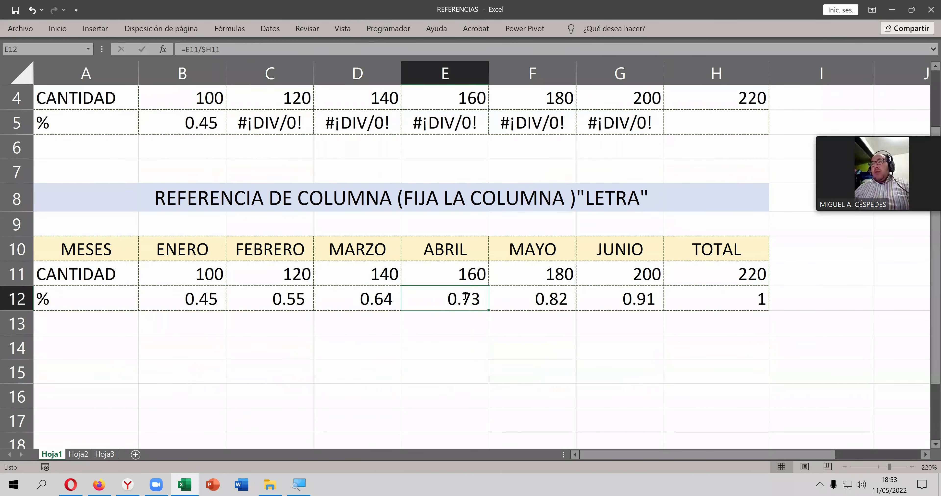
{"action": "double_click", "coordinate": [623, 302]}
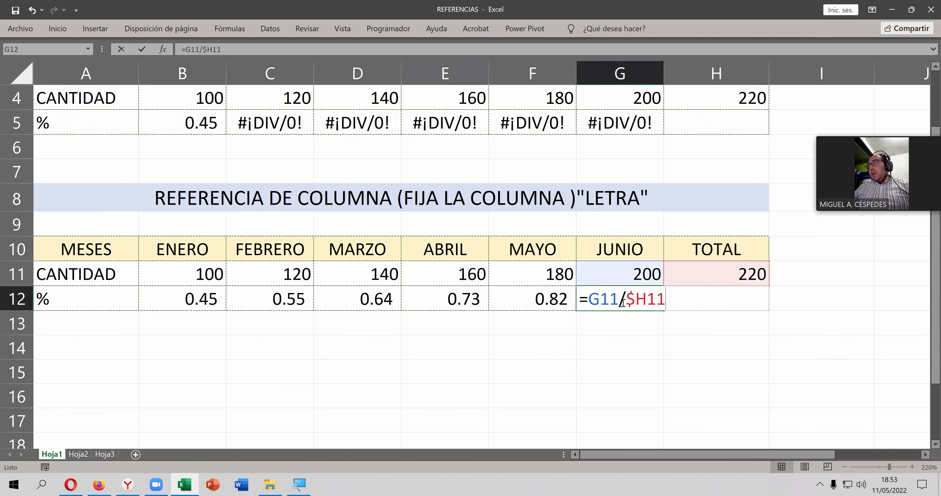
{"action": "left_click", "coordinate": [547, 301]}
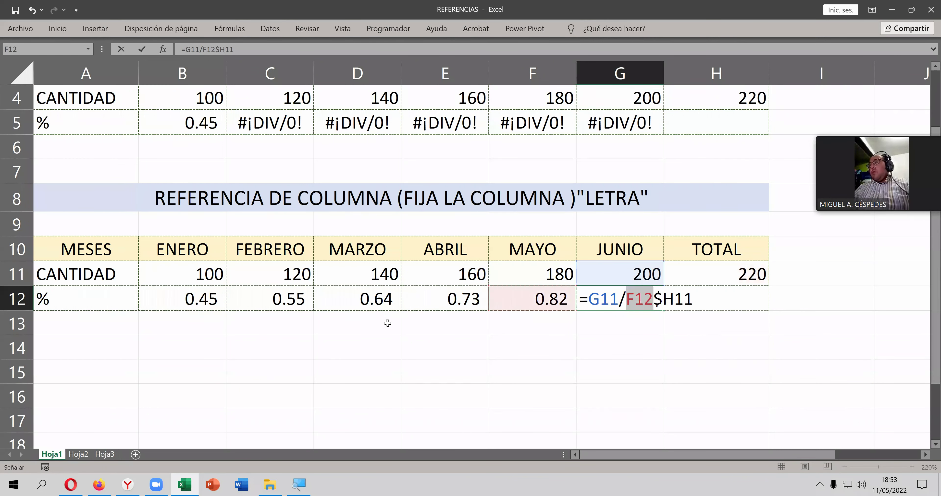
{"action": "key", "text": "Left"}
{"action": "key", "text": "Left"}
{"action": "key", "text": "Left"}
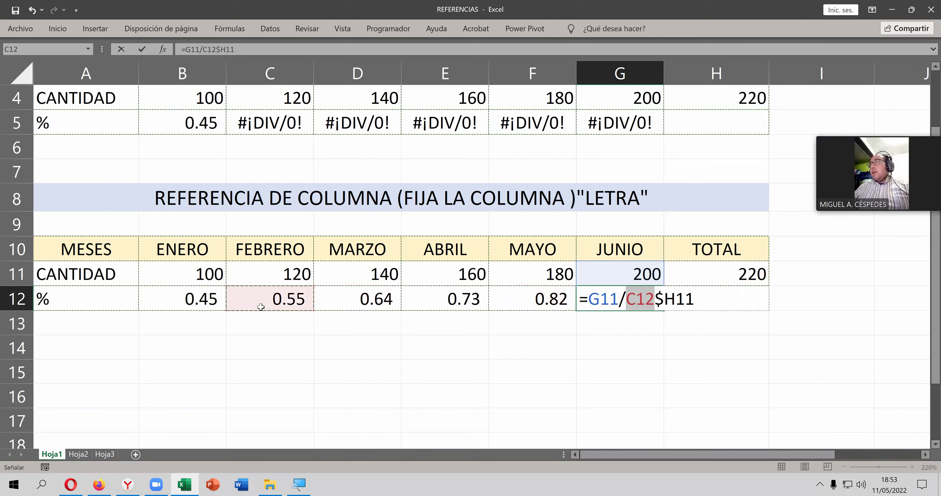
{"action": "key", "text": "Escape"}
{"action": "double_click", "coordinate": [267, 309]}
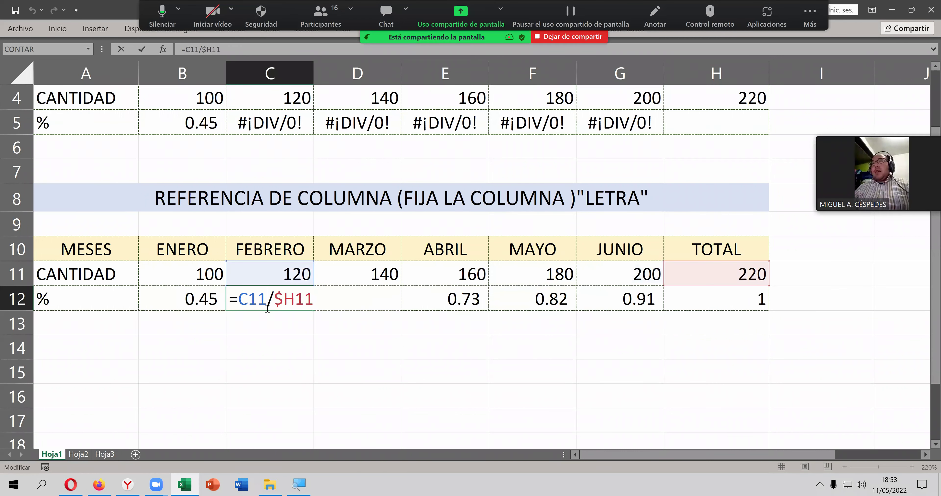
{"action": "key", "text": "Escape"}
{"action": "double_click", "coordinate": [515, 309]}
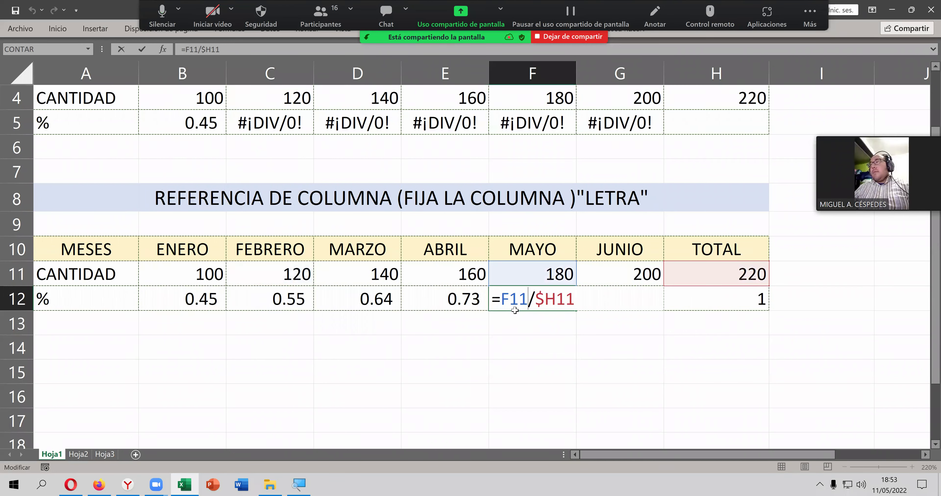
{"action": "key", "text": "Escape"}
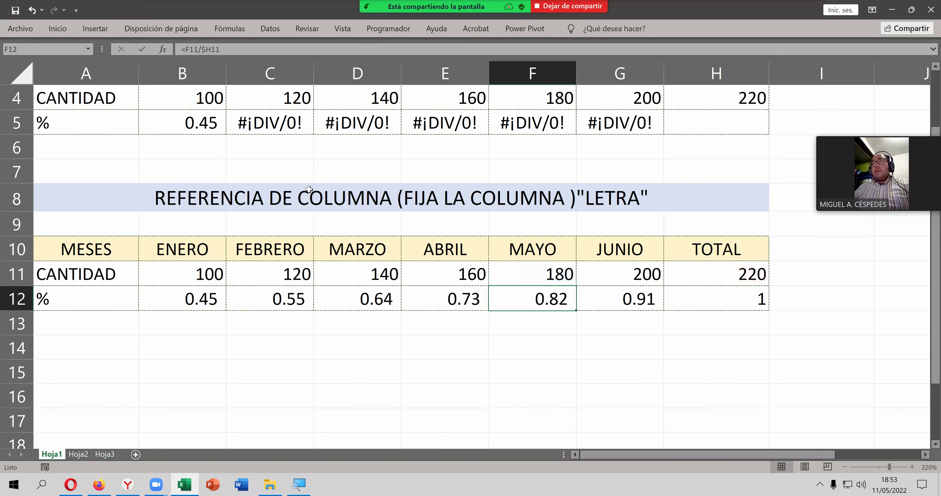
{"action": "left_click_drag", "start_coordinate": [289, 77], "coordinate": [621, 75]}
Step: Delete the FEBRERO through JUNIO columns
{"action": "right_click", "coordinate": [629, 218]}
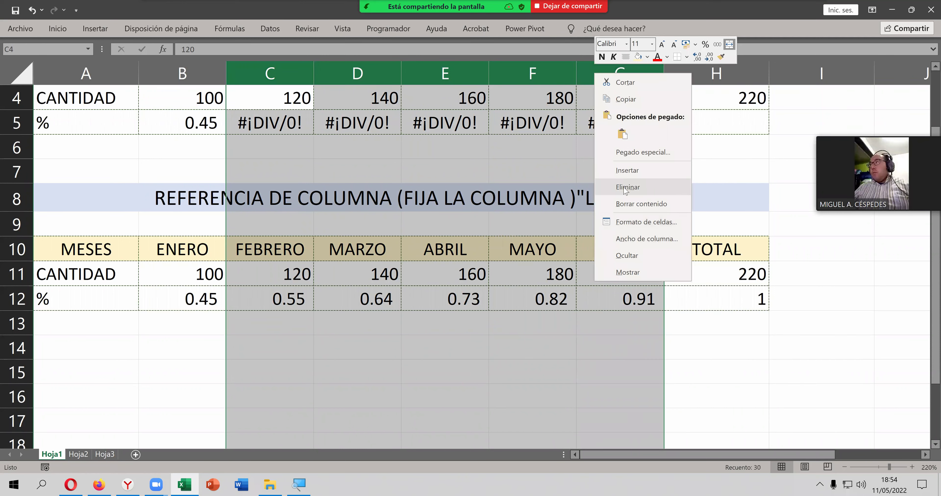
{"action": "key", "text": "Escape"}
{"action": "key", "text": "ctrl+minus"}
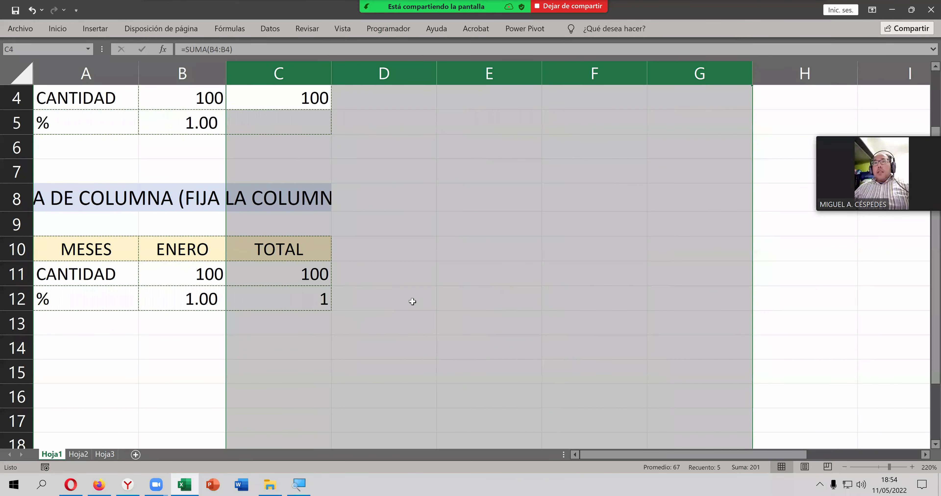
{"action": "left_click", "coordinate": [411, 302]}
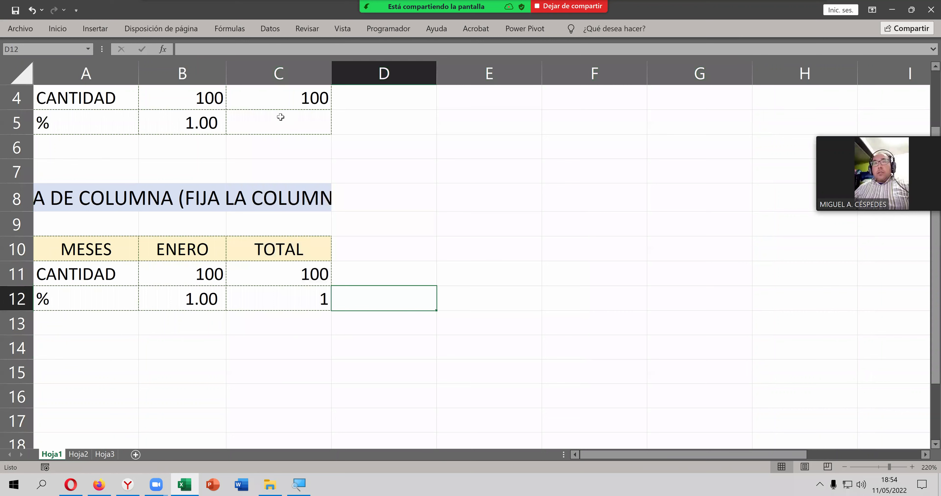
Step: Insert a blank column before TOTAL and fill it from the ENERO header, quantity and percentage
{"action": "left_click", "coordinate": [277, 75]}
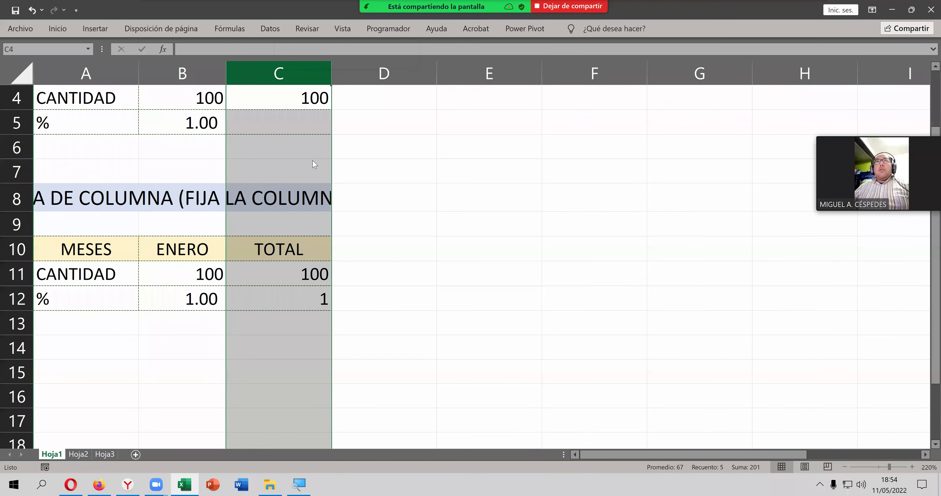
{"action": "right_click", "coordinate": [276, 77]}
{"action": "left_click", "coordinate": [311, 176]}
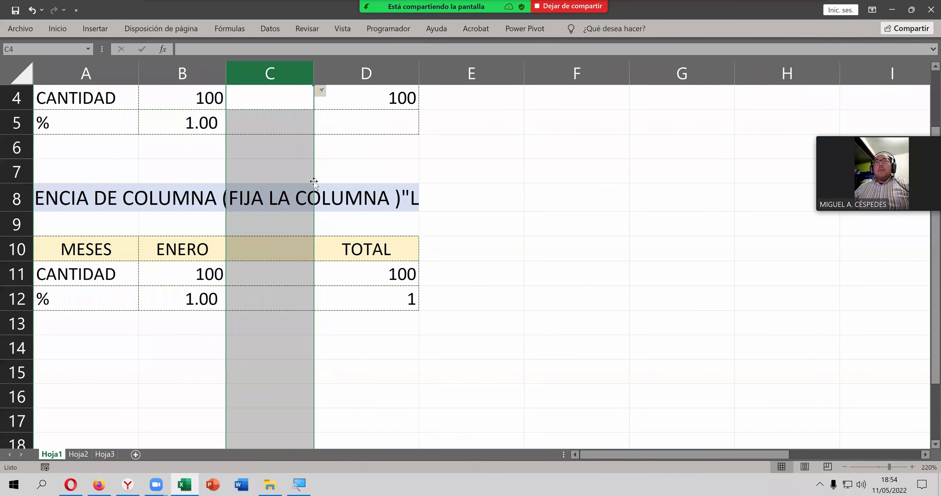
{"action": "left_click", "coordinate": [194, 299]}
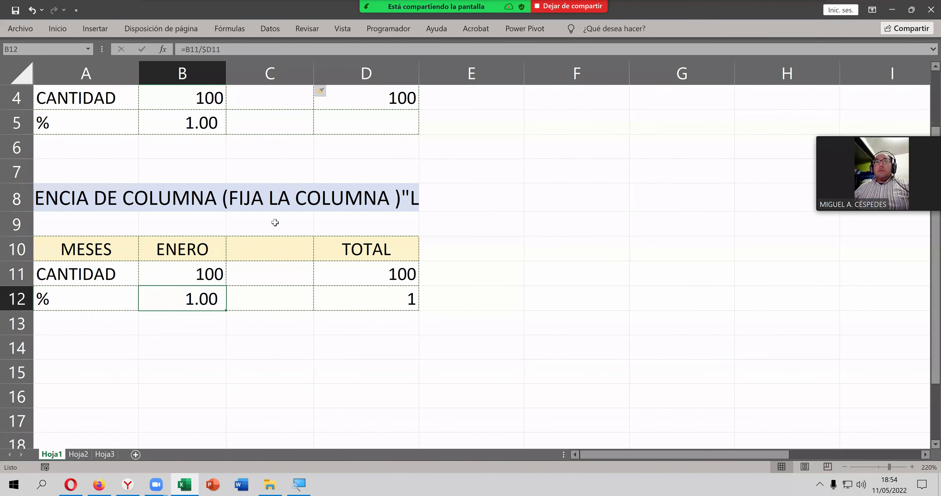
{"action": "mouse_move", "coordinate": [204, 241]}
{"action": "left_mouse_down"}
{"action": "mouse_move", "coordinate": [216, 303]}
{"action": "mouse_move", "coordinate": [305, 310]}
{"action": "left_mouse_up"}
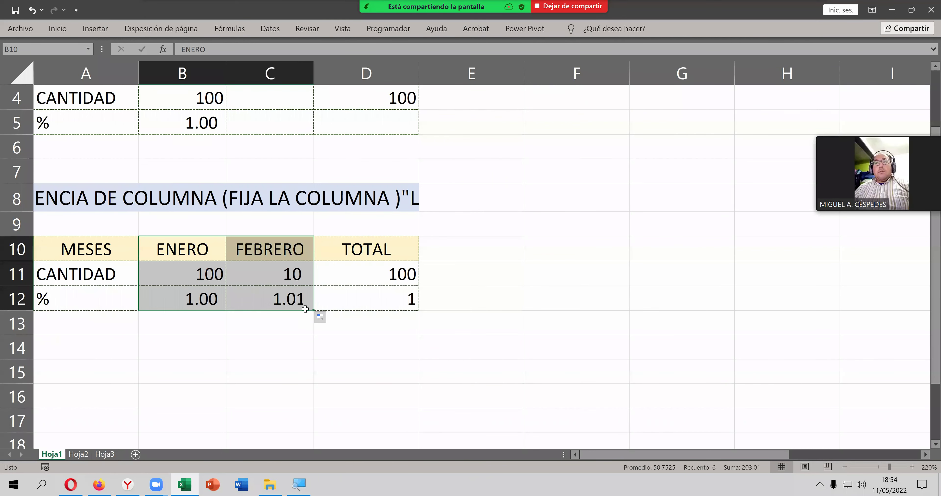
Step: Check the FEBRERO quantity and the ENERO and FEBRERO percentage formulas
{"action": "left_click", "coordinate": [282, 279]}
{"action": "double_click", "coordinate": [283, 278]}
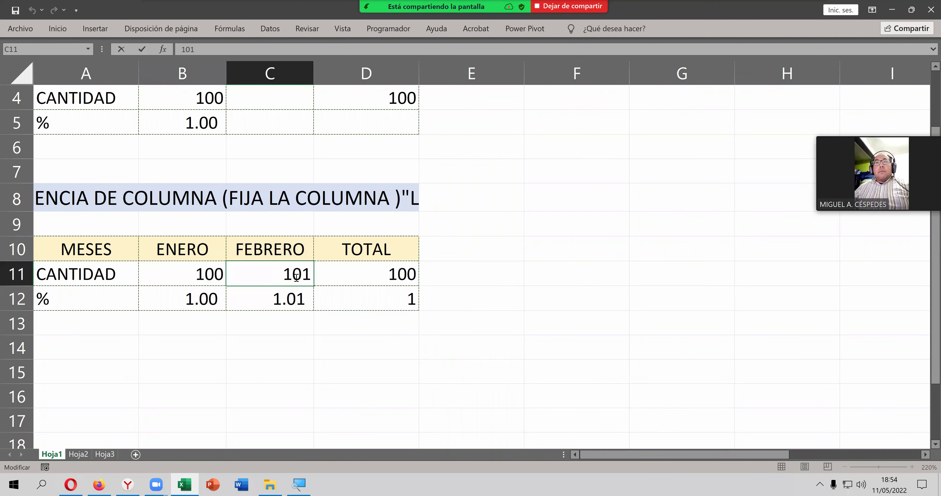
{"action": "double_click", "coordinate": [219, 300]}
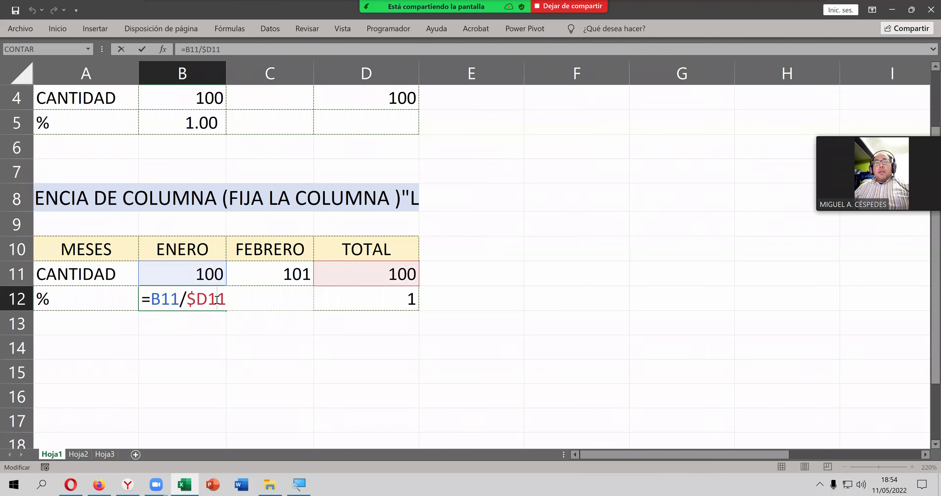
{"action": "key", "text": "Return"}
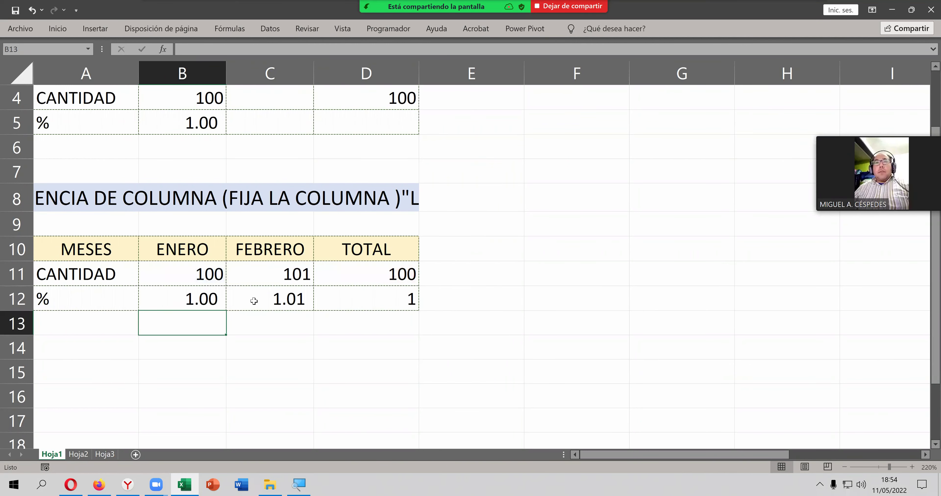
{"action": "double_click", "coordinate": [254, 301]}
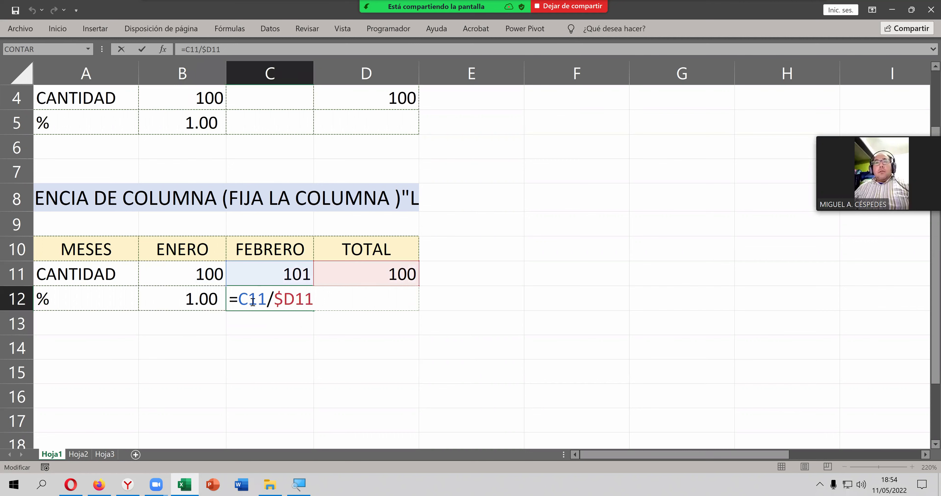
{"action": "key", "text": "Return"}
Step: Change the TOTAL in D11 to =SUMA(B11:C11), giving 201, and copy it into the % row
{"action": "left_click", "coordinate": [341, 273]}
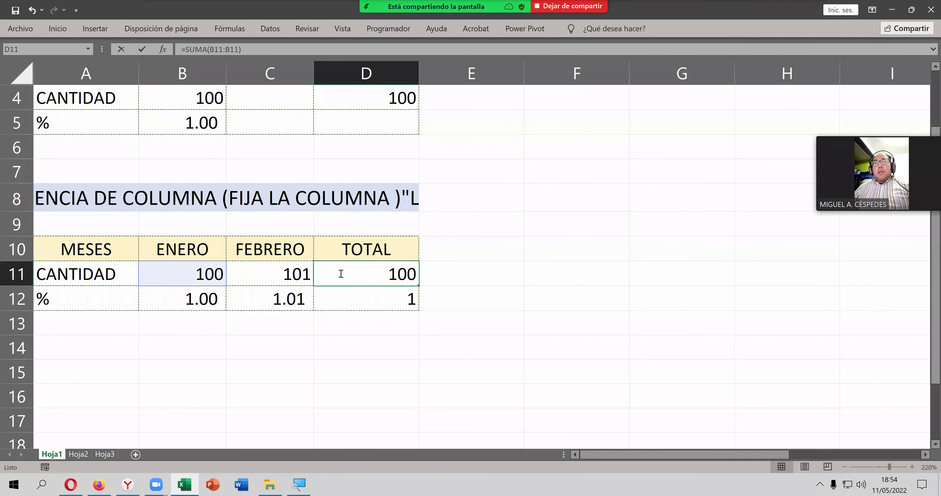
{"action": "double_click", "coordinate": [341, 274]}
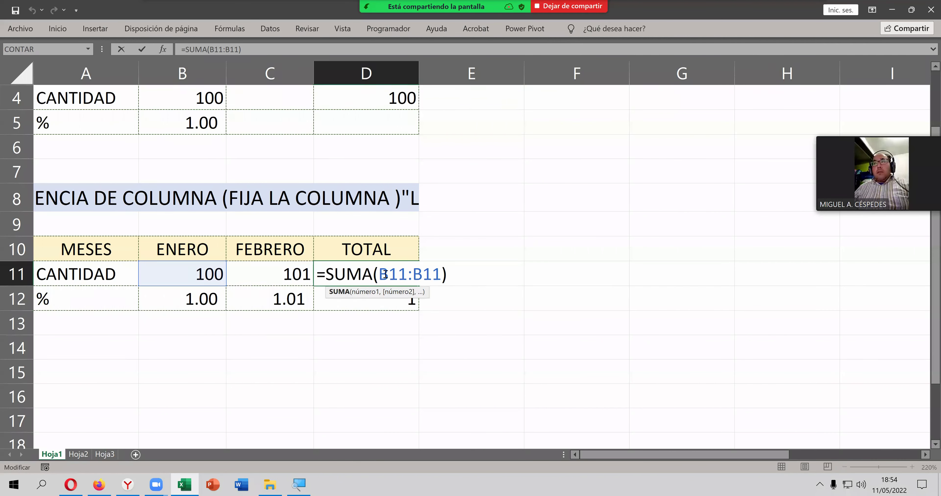
{"action": "left_click_drag", "start_coordinate": [378, 274], "coordinate": [441, 274]}
{"action": "left_click_drag", "start_coordinate": [197, 274], "coordinate": [279, 274]}
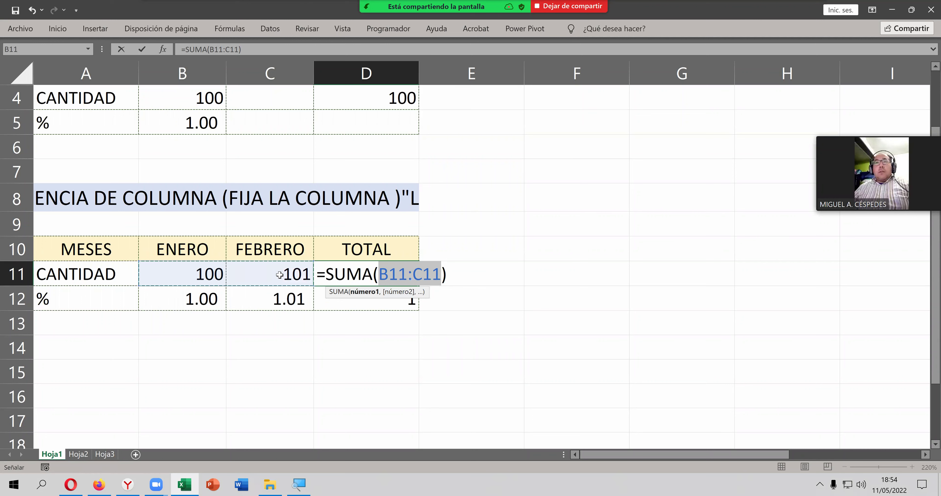
{"action": "key", "text": "Return"}
{"action": "left_click", "coordinate": [389, 274]}
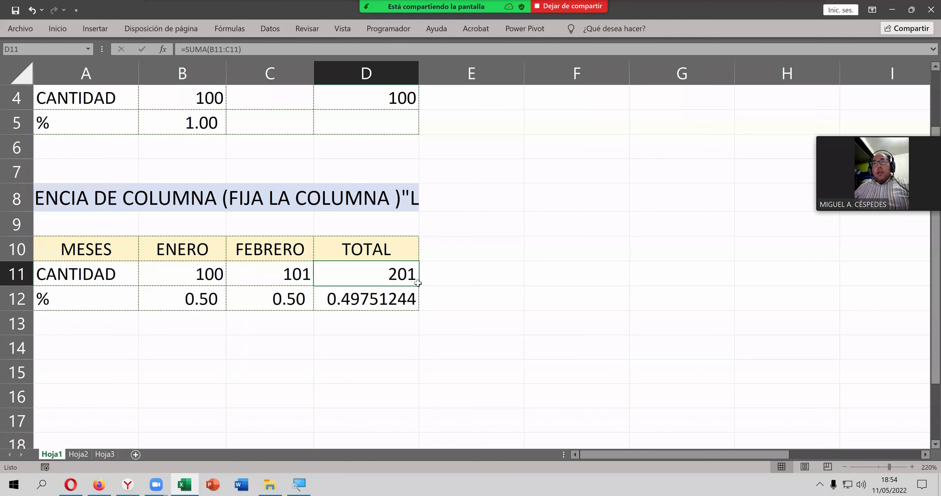
{"action": "left_click_drag", "start_coordinate": [418, 285], "coordinate": [419, 307]}
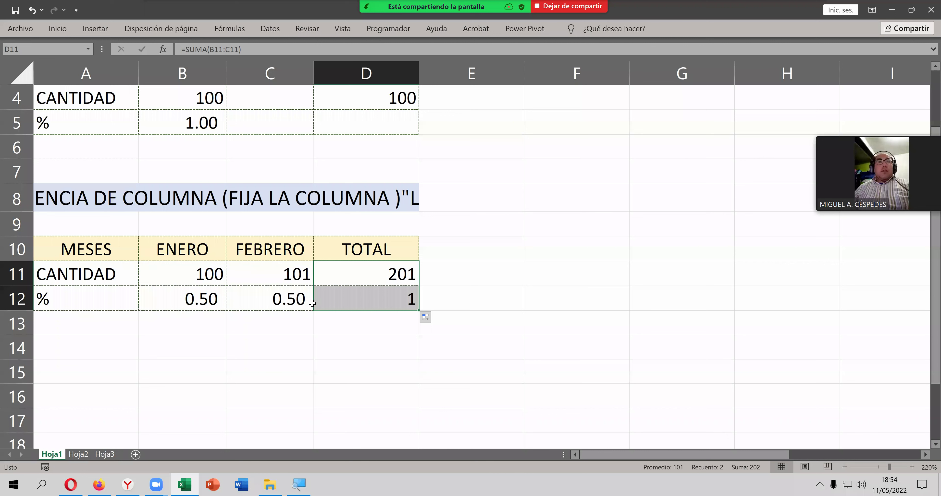
{"action": "left_click", "coordinate": [386, 281]}
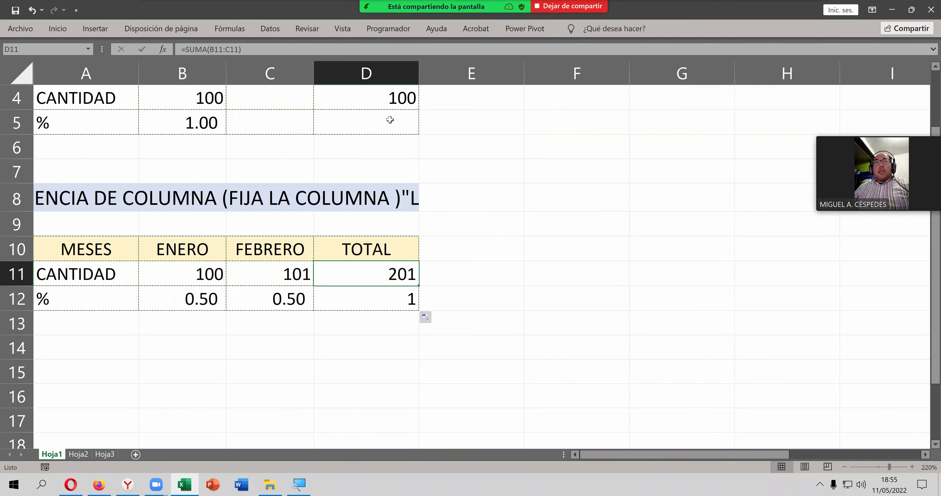
Step: Insert blank columns at D, E, F and G, moving TOTAL (201 and 1) into column H
{"action": "left_click", "coordinate": [370, 73]}
{"action": "right_click", "coordinate": [370, 74]}
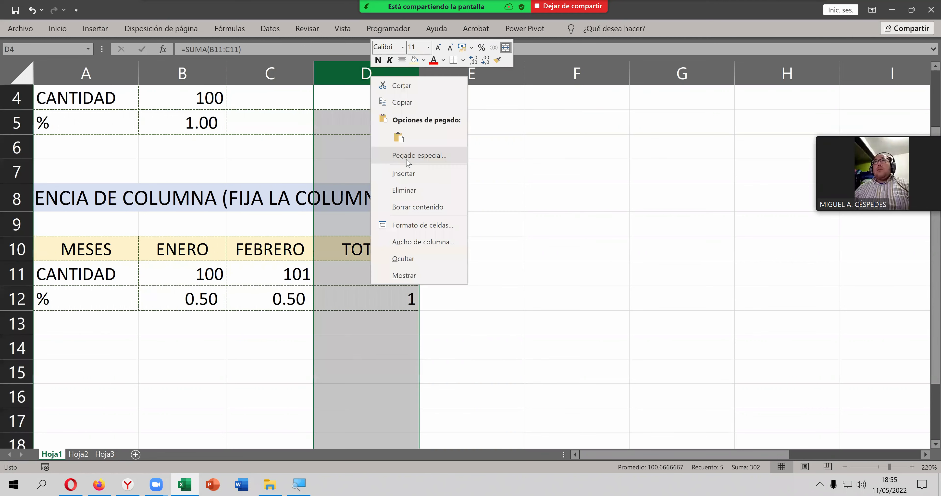
{"action": "left_click", "coordinate": [409, 174]}
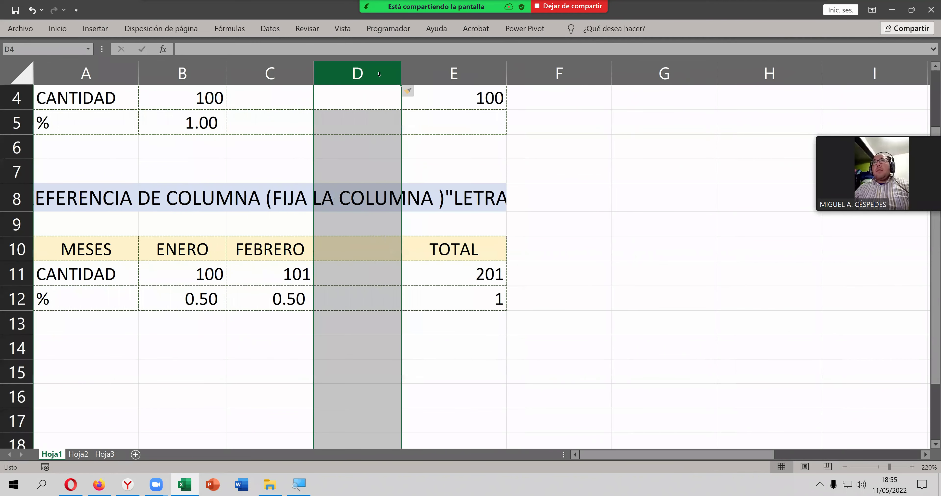
{"action": "right_click", "coordinate": [419, 73]}
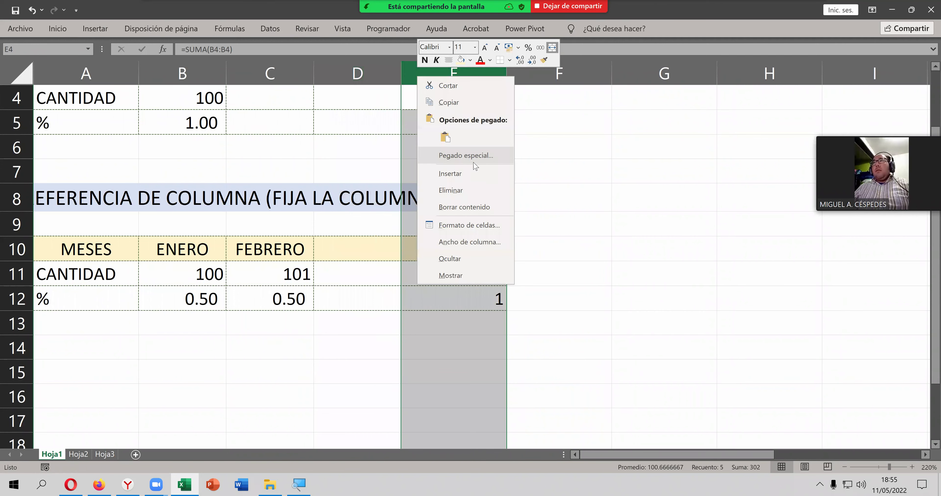
{"action": "left_click", "coordinate": [474, 174]}
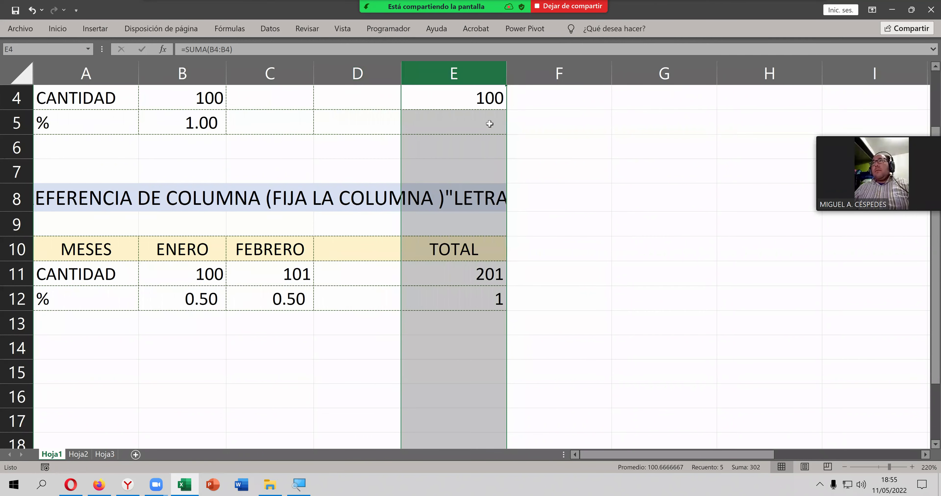
{"action": "left_click", "coordinate": [512, 67]}
{"action": "right_click", "coordinate": [527, 69]}
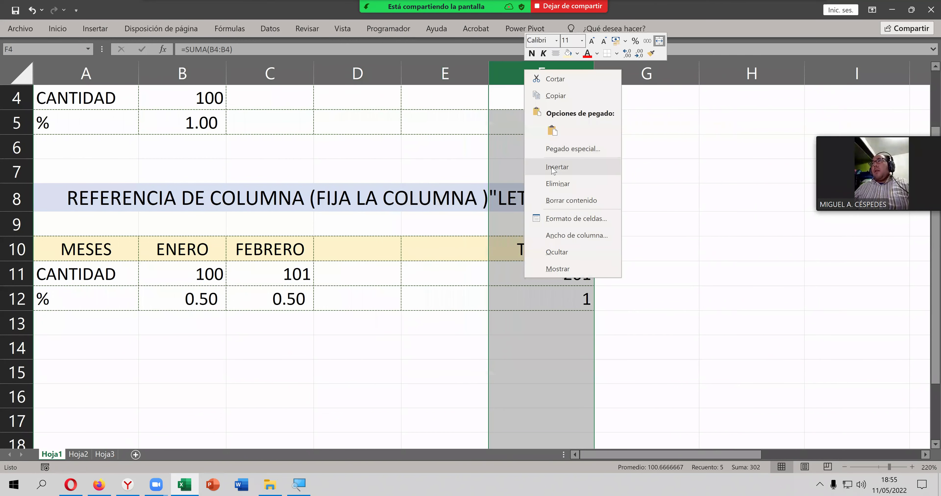
{"action": "left_click", "coordinate": [544, 166]}
{"action": "left_click", "coordinate": [621, 71]}
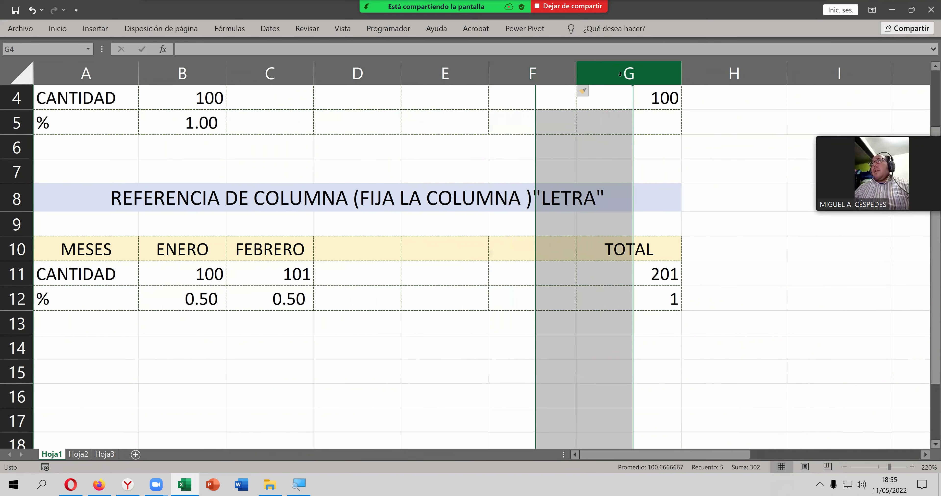
{"action": "right_click", "coordinate": [620, 73]}
{"action": "left_click", "coordinate": [653, 172]}
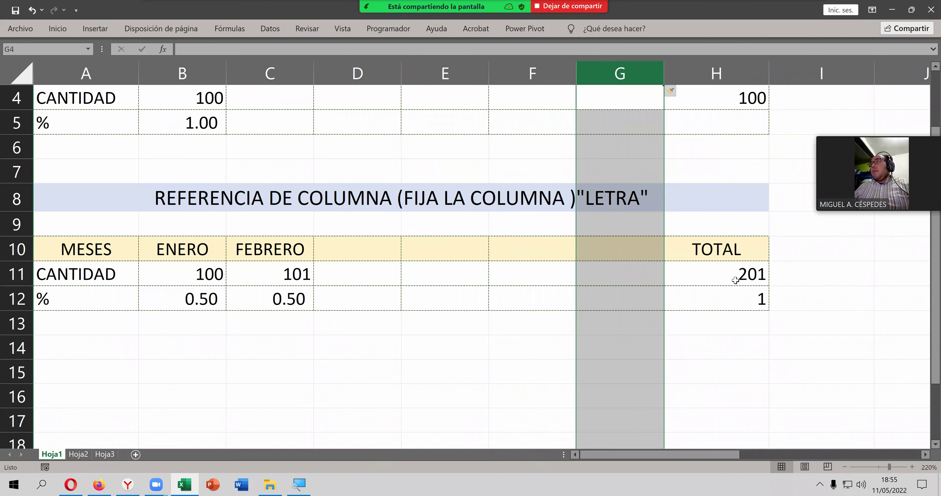
{"action": "left_click", "coordinate": [735, 280]}
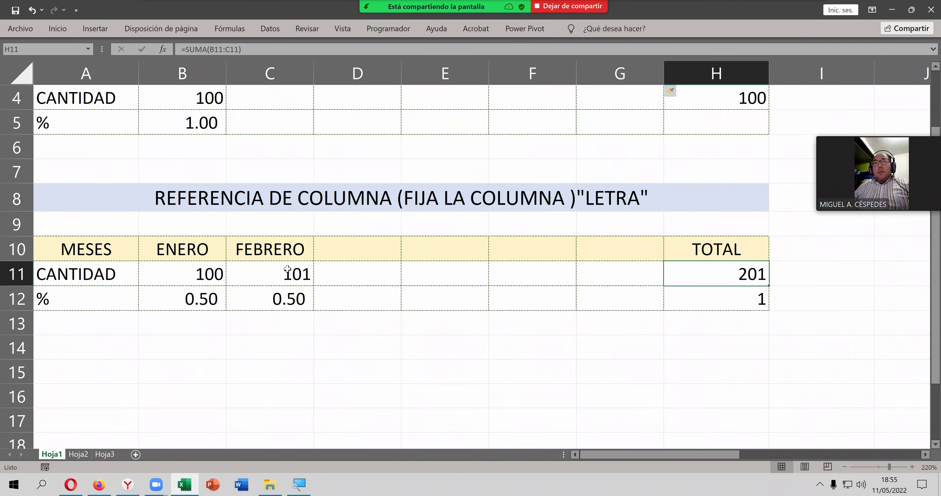
Step: Change the FEBRERO quantity in C11 to 110
{"action": "double_click", "coordinate": [298, 270]}
{"action": "left_click_drag", "start_coordinate": [294, 274], "coordinate": [322, 275]}
{"action": "type", "text": "10"}
{"action": "key", "text": "Return"}
{"action": "mouse_move", "coordinate": [288, 248]}
{"action": "left_mouse_down"}
{"action": "mouse_move", "coordinate": [291, 299]}
{"action": "mouse_move", "coordinate": [310, 305]}
{"action": "mouse_move", "coordinate": [670, 312]}
{"action": "left_mouse_up"}
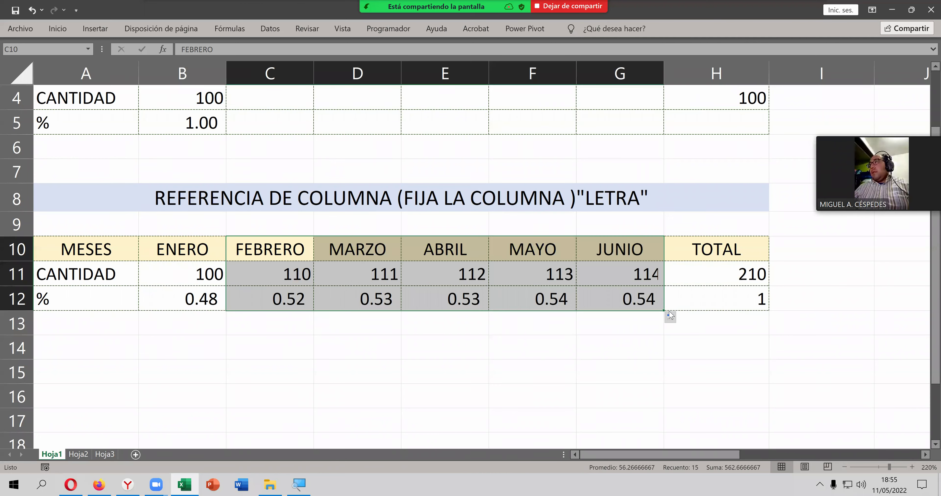
{"action": "left_click", "coordinate": [808, 281]}
Step: Make the H11 total =SUMA(B11:G11), giving 660, and fill it down to H12
{"action": "double_click", "coordinate": [754, 279]}
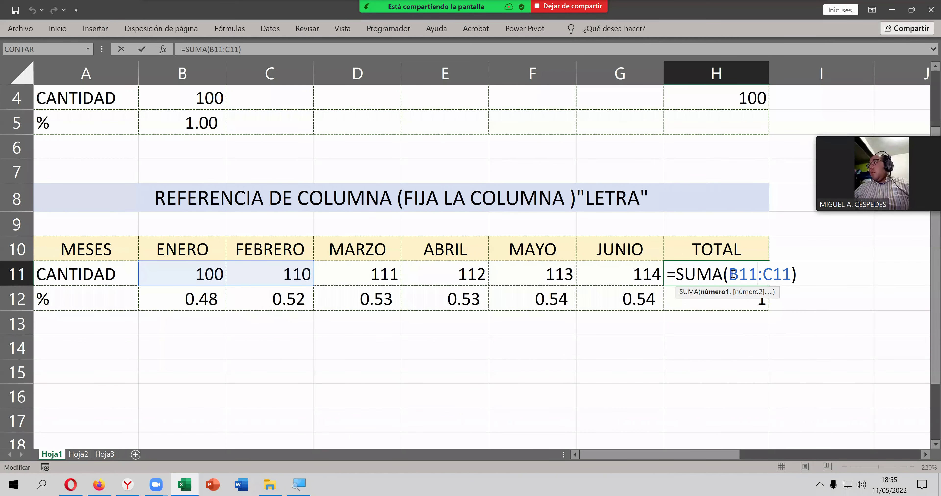
{"action": "left_click_drag", "start_coordinate": [732, 274], "coordinate": [792, 275]}
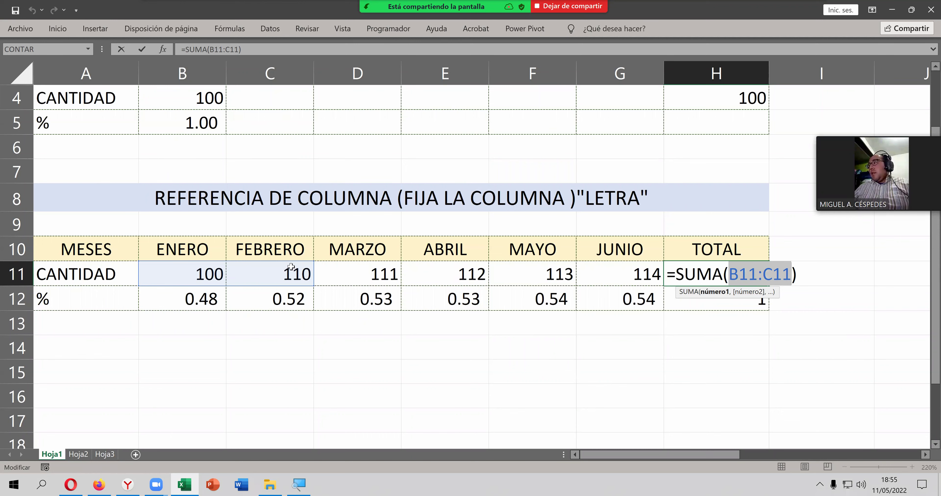
{"action": "left_click_drag", "start_coordinate": [198, 270], "coordinate": [587, 273]}
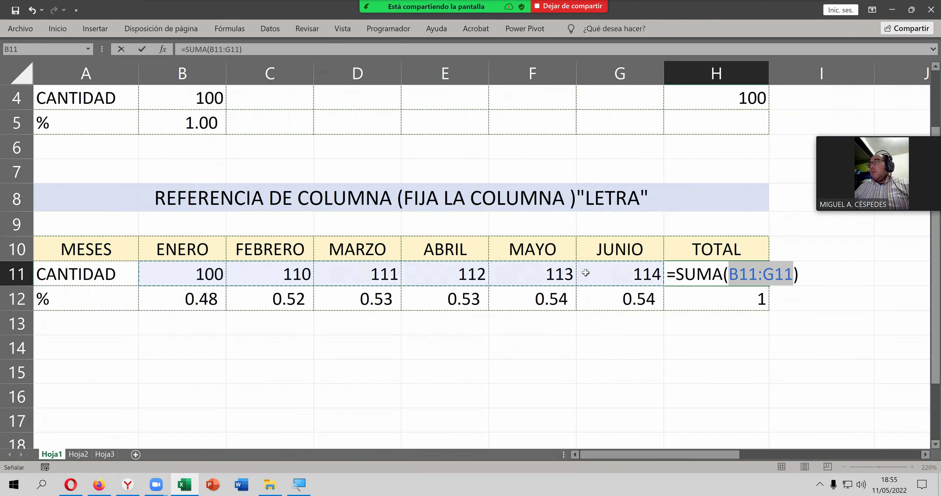
{"action": "key", "text": "Return"}
{"action": "left_click", "coordinate": [749, 270]}
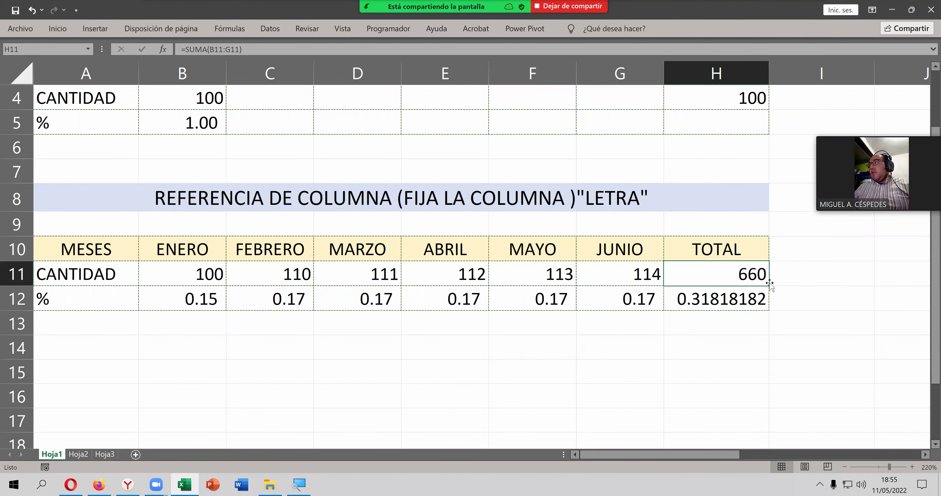
{"action": "left_click_drag", "start_coordinate": [769, 285], "coordinate": [774, 306]}
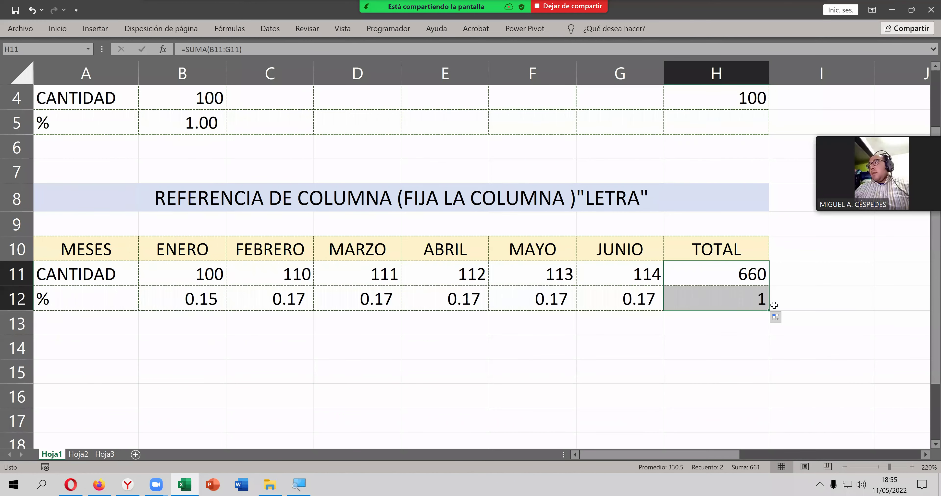
{"action": "left_click", "coordinate": [757, 278]}
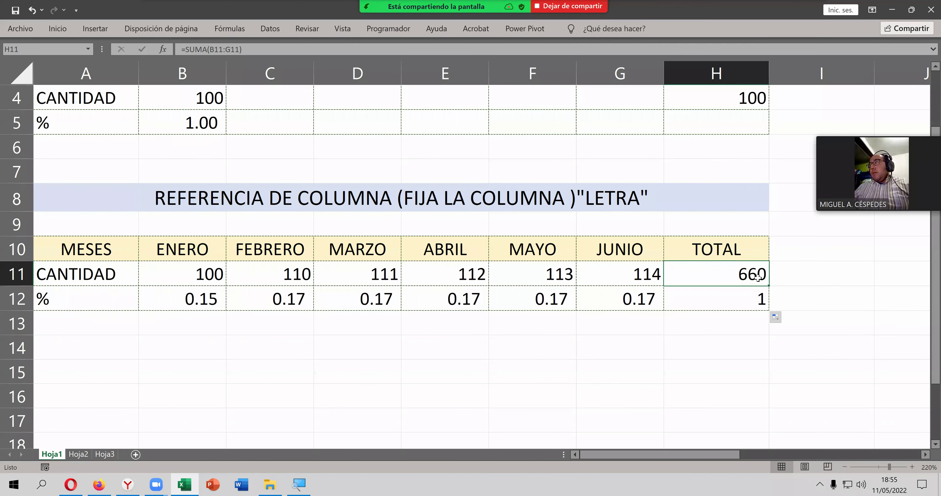
Step: Extend the ENERO and FEBRERO quantities as a series through JUNIO, giving 100 to 150
{"action": "left_click", "coordinate": [769, 301], "text": "shift"}
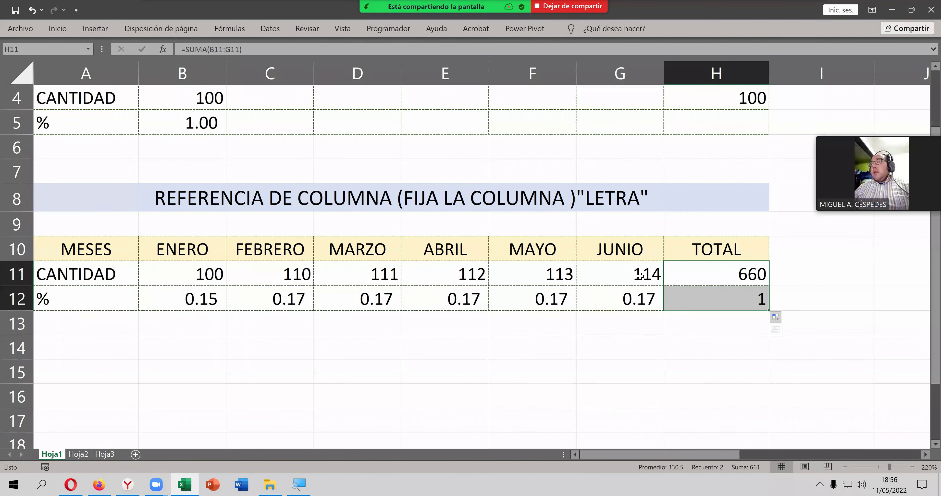
{"action": "double_click", "coordinate": [636, 303]}
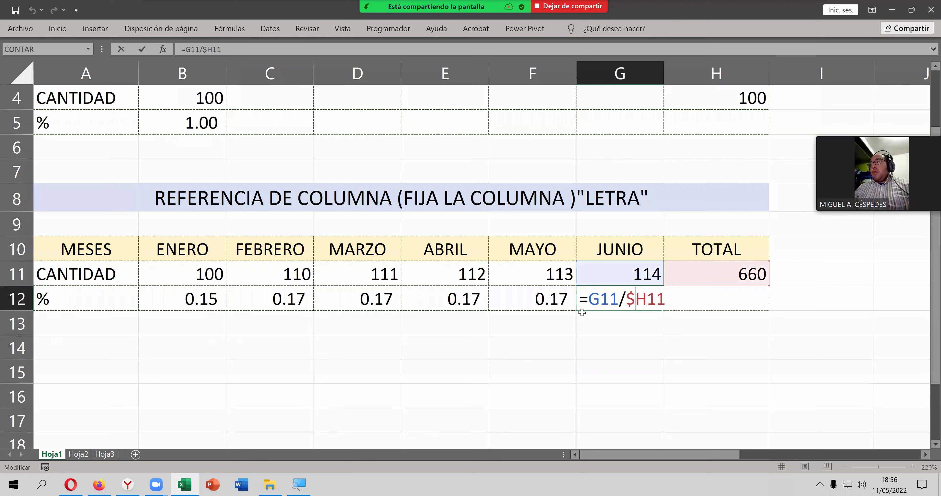
{"action": "key", "text": "Return"}
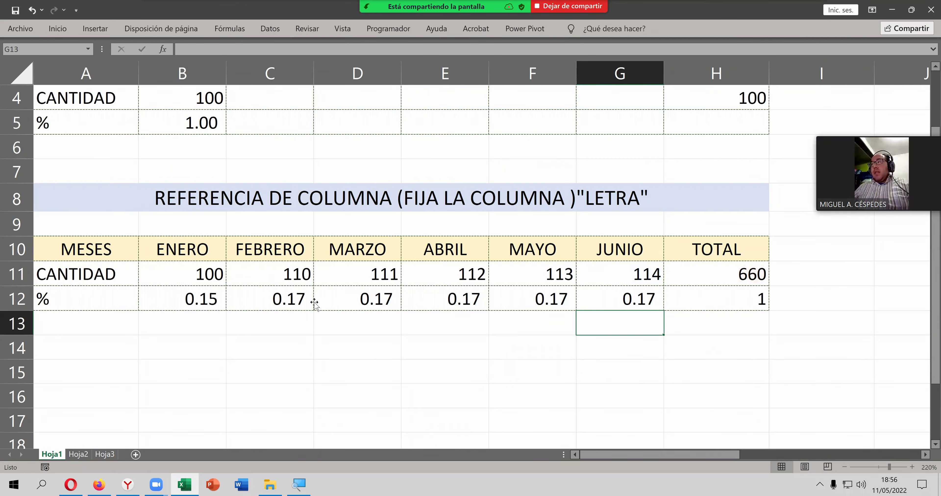
{"action": "key", "text": "Up"}
{"action": "key", "text": "Home"}
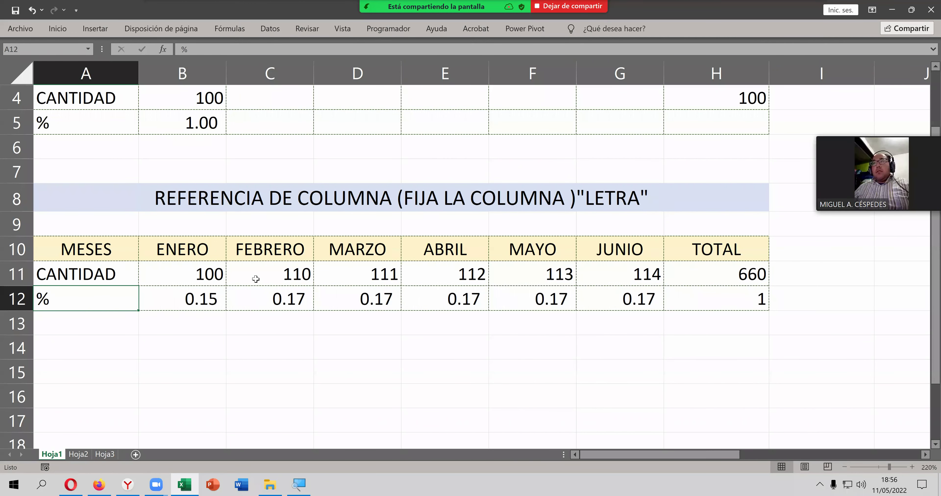
{"action": "left_click_drag", "start_coordinate": [210, 276], "coordinate": [664, 275]}
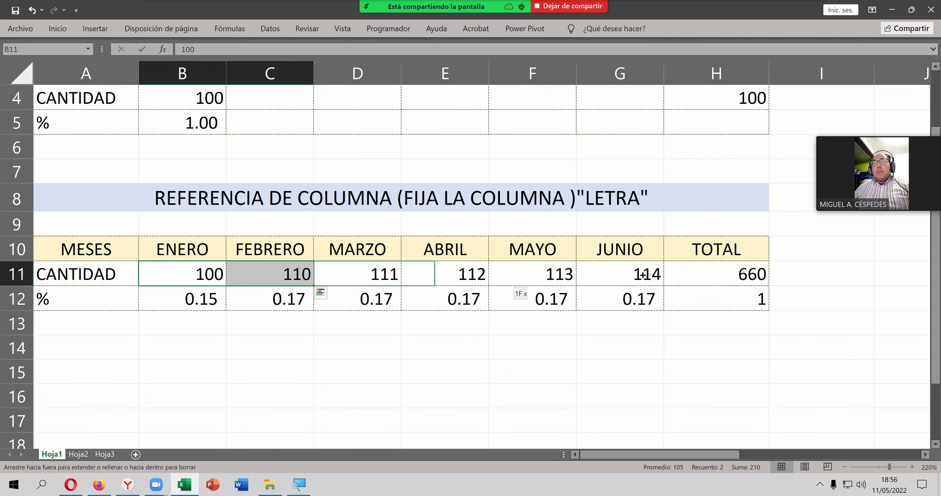
{"action": "left_click", "coordinate": [765, 276]}
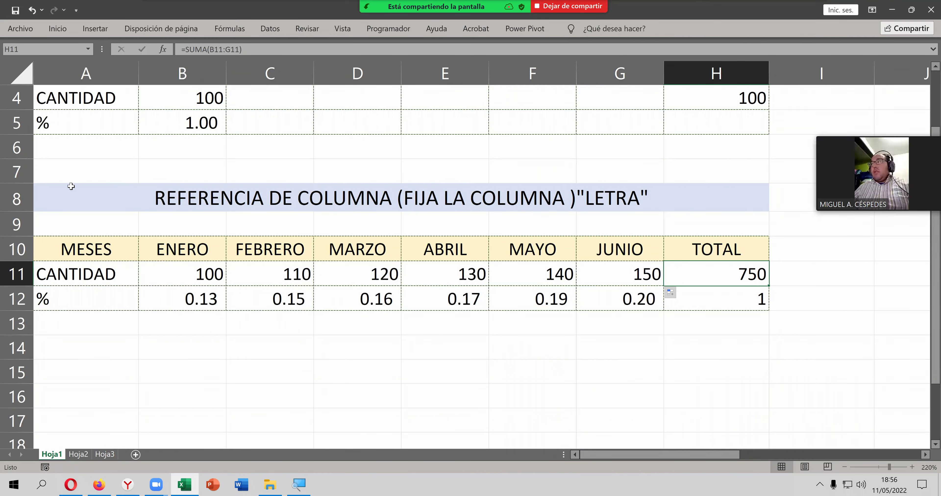
Step: Save the workbook, then check the % row formulas in D12 and G12 and the H11 total
{"action": "left_click", "coordinate": [15, 10]}
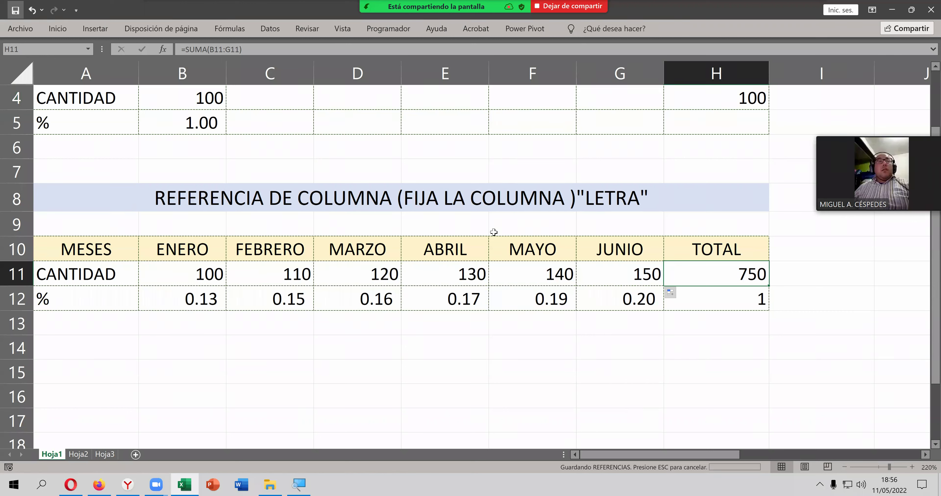
{"action": "left_click", "coordinate": [392, 301]}
{"action": "left_click", "coordinate": [204, 300]}
{"action": "left_click", "coordinate": [393, 296]}
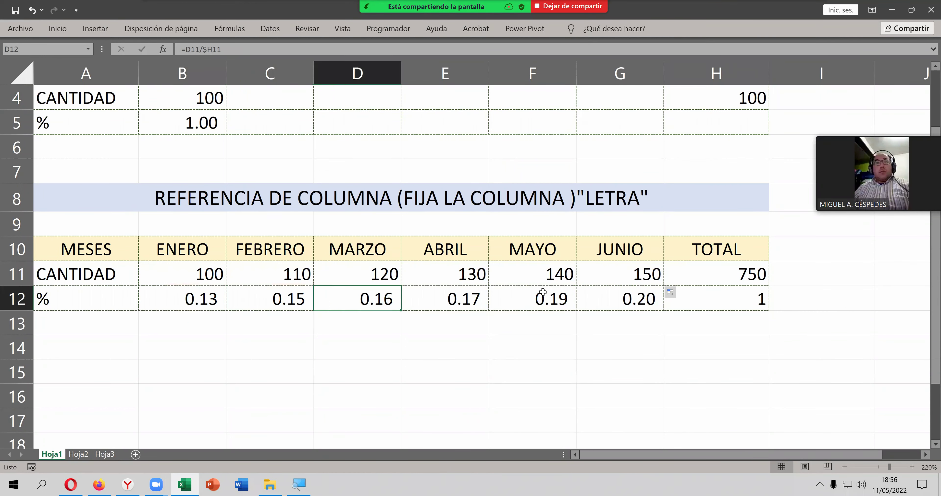
{"action": "left_click", "coordinate": [548, 297]}
{"action": "left_click", "coordinate": [633, 290]}
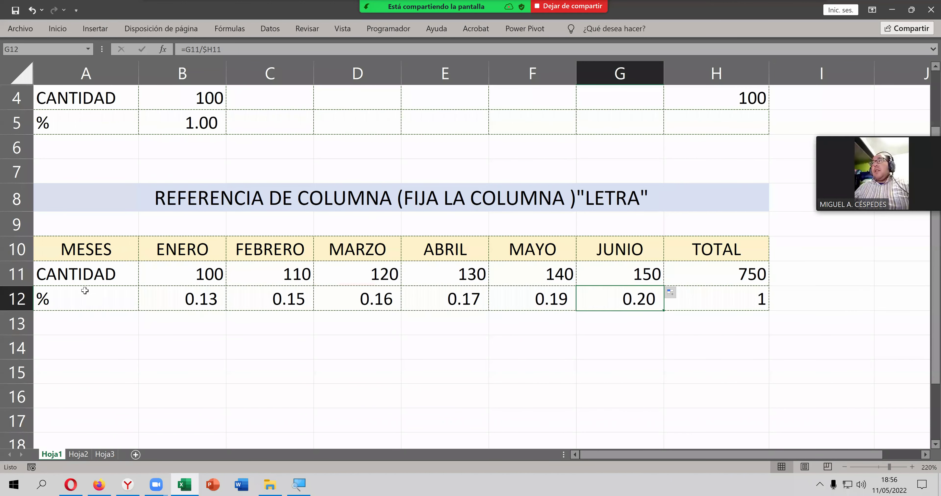
{"action": "left_click", "coordinate": [716, 276]}
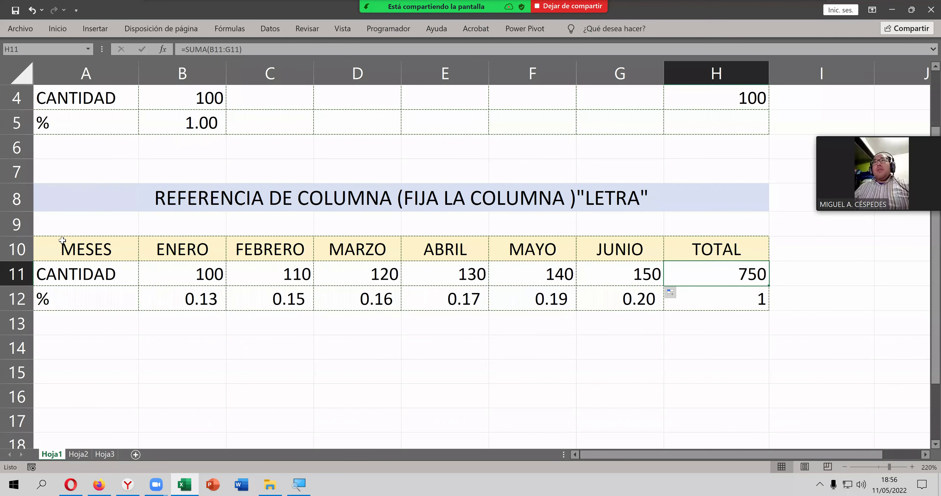
Step: Copy the monthly table starting at MESES, then cancel the pending copy
{"action": "left_click_drag", "start_coordinate": [85, 256], "coordinate": [734, 294]}
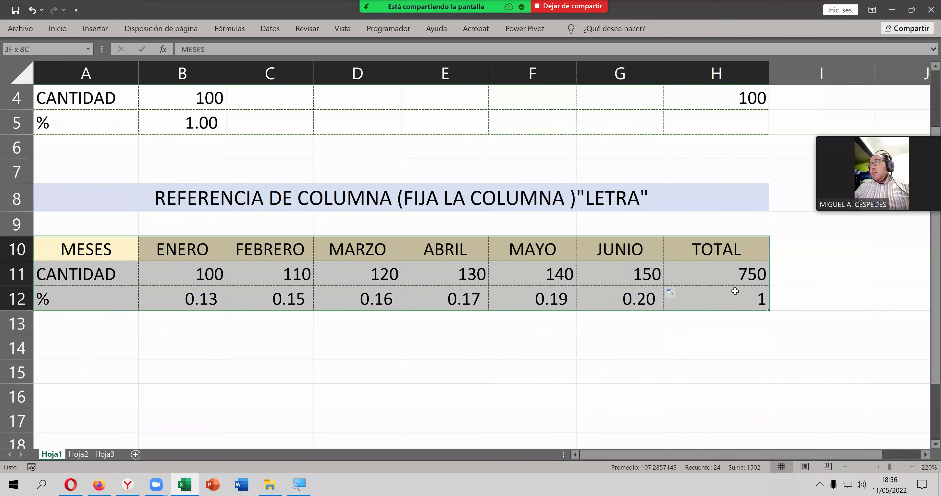
{"action": "right_click", "coordinate": [398, 252]}
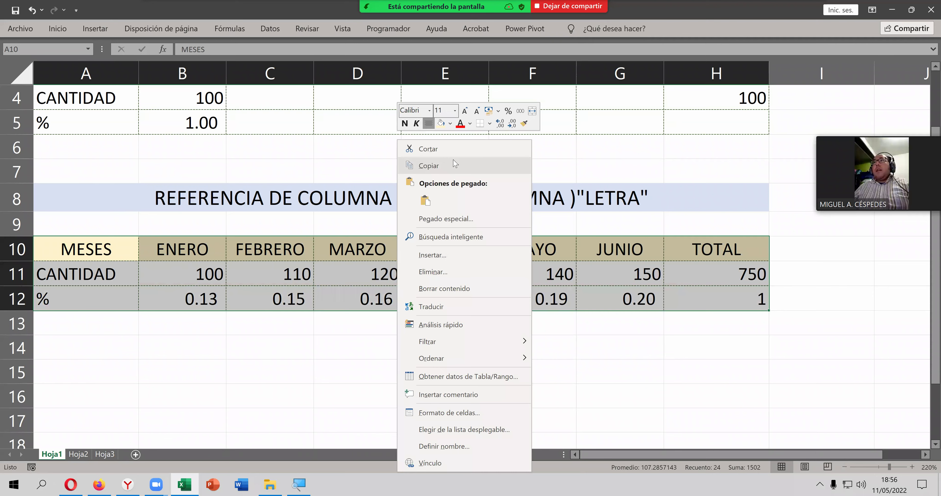
{"action": "left_click", "coordinate": [455, 163]}
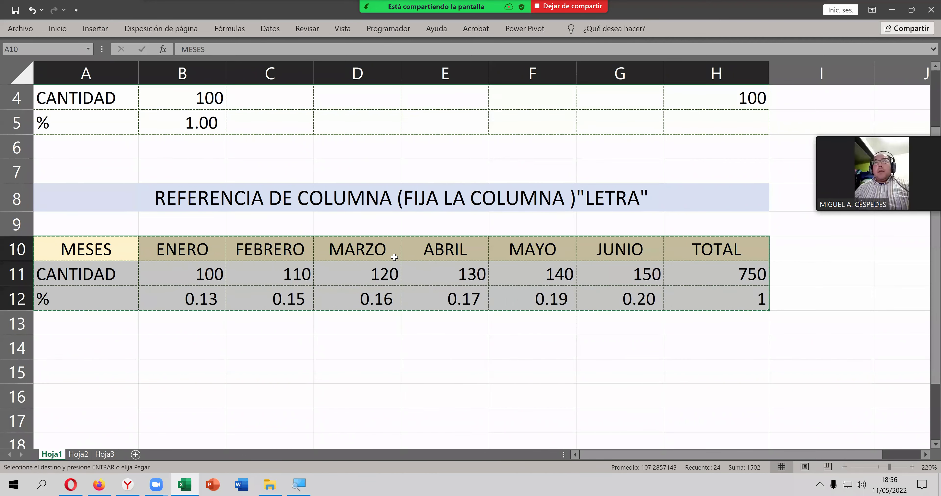
{"action": "scroll", "coordinate": [394, 257], "scroll_direction": "up", "scroll_amount": 1}
{"action": "scroll", "coordinate": [365, 255], "scroll_direction": "down", "scroll_amount": 2}
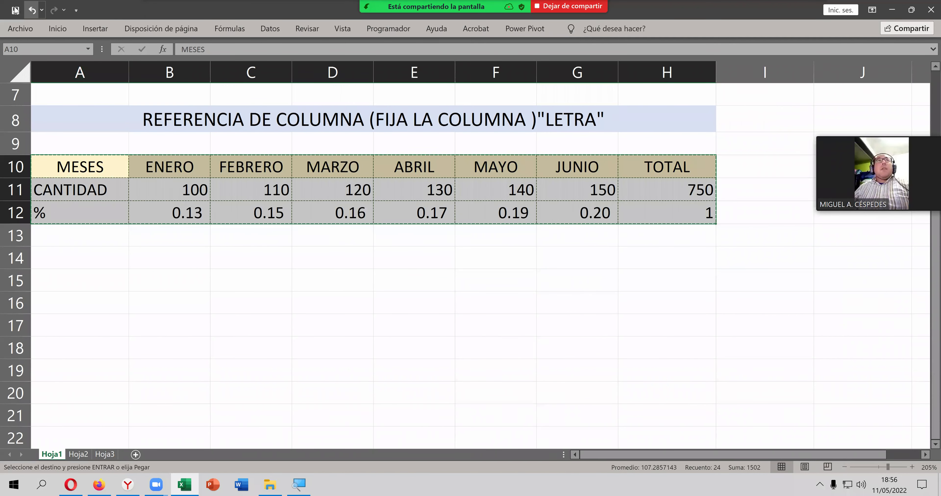
{"action": "key", "text": "Escape"}
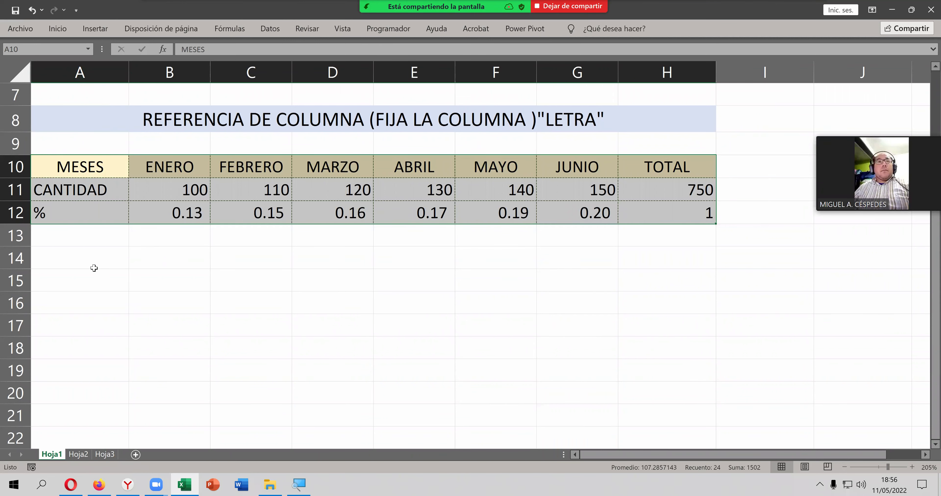
{"action": "left_click", "coordinate": [87, 271]}
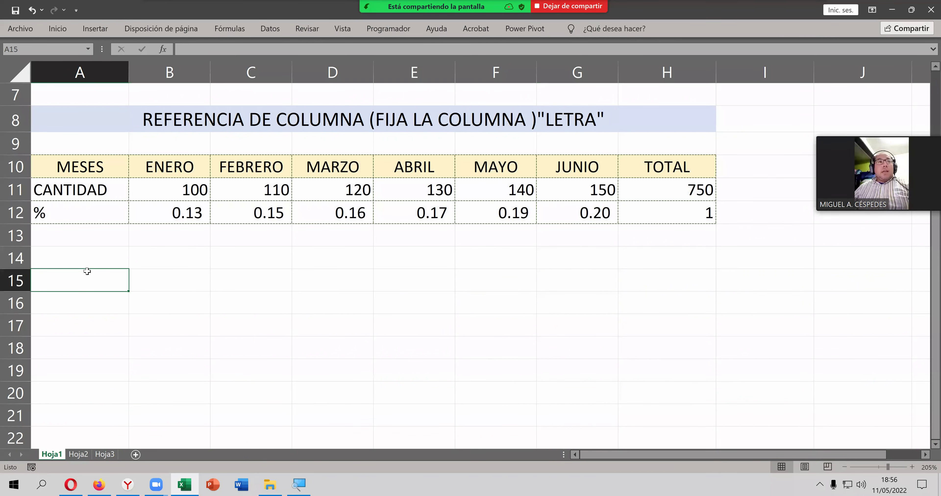
{"action": "right_click", "coordinate": [87, 271]}
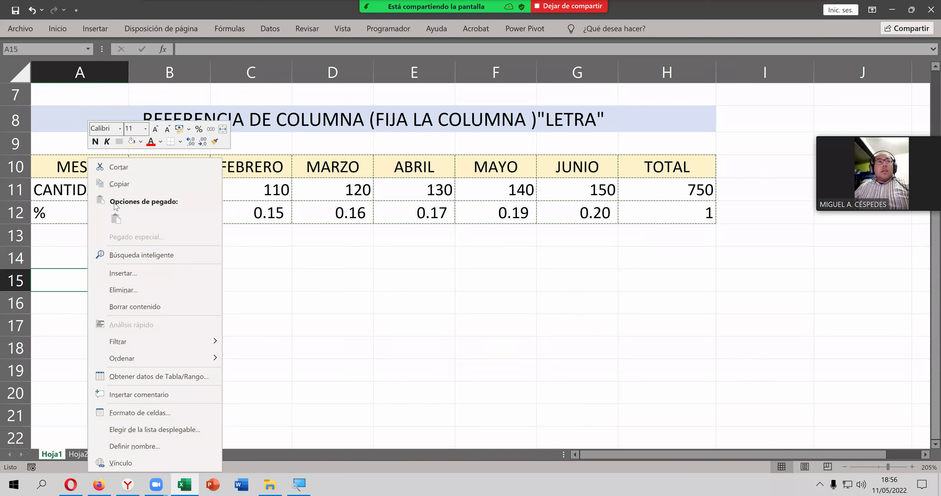
{"action": "key", "text": "Escape"}
Step: Copy the table A10:H12 again and paste it starting at A15
{"action": "mouse_move", "coordinate": [69, 167]}
{"action": "left_mouse_down"}
{"action": "mouse_move", "coordinate": [592, 199]}
{"action": "mouse_move", "coordinate": [648, 211]}
{"action": "left_mouse_up"}
{"action": "right_click", "coordinate": [665, 218]}
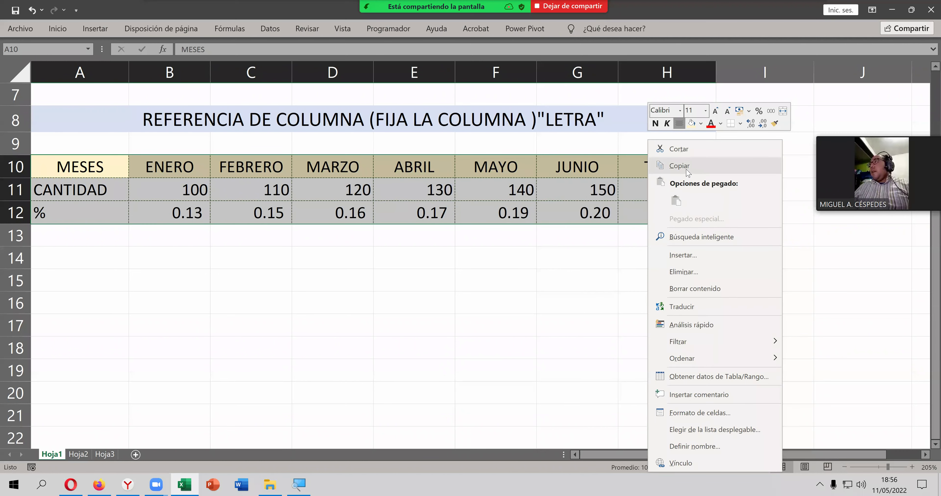
{"action": "left_click", "coordinate": [679, 165]}
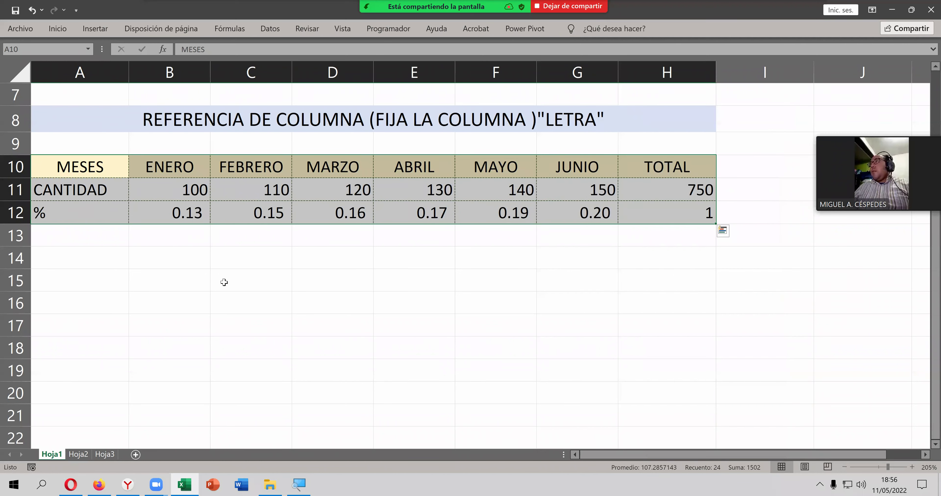
{"action": "left_click", "coordinate": [96, 281]}
{"action": "right_click", "coordinate": [96, 281]}
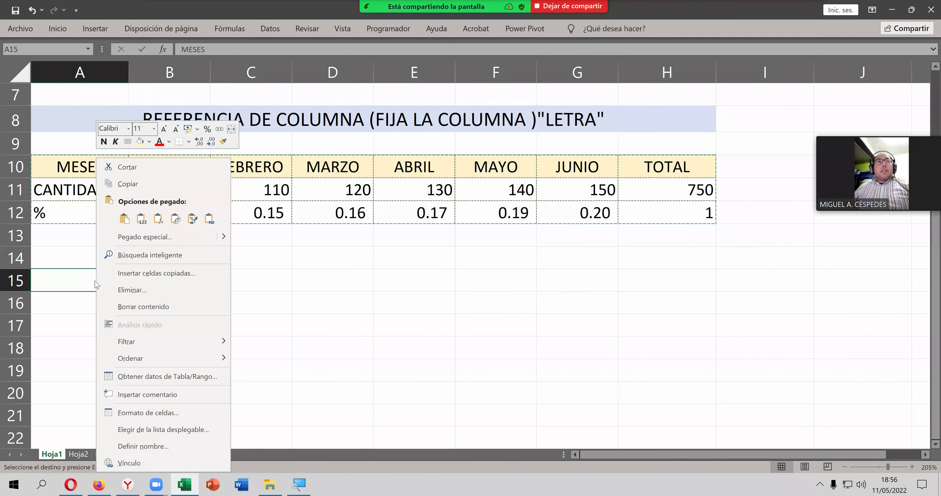
{"action": "left_click", "coordinate": [125, 219]}
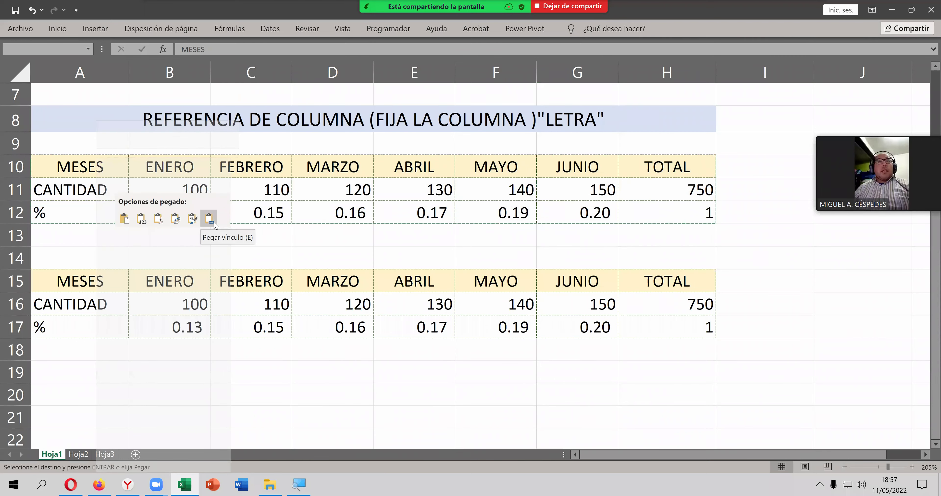
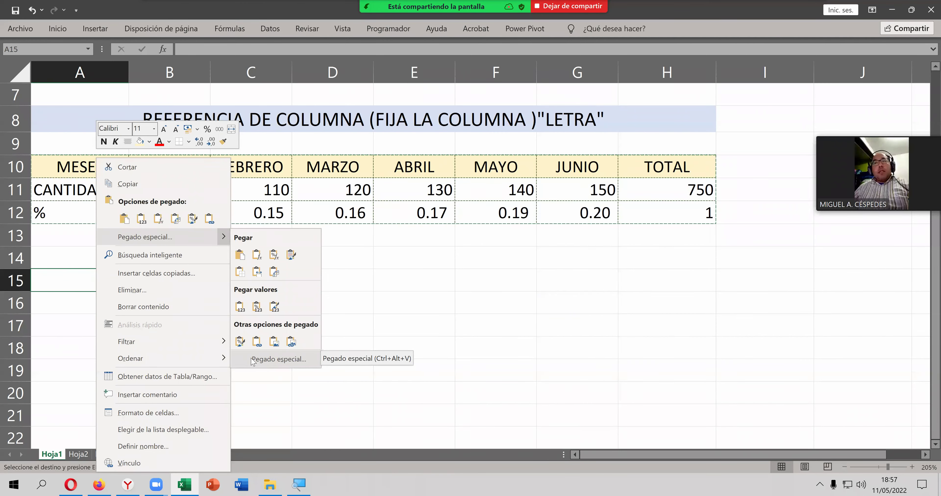
Step: Open the Pegar dropdown on the Inicio tab to show paste options for the copied table
{"action": "key", "text": "Escape"}
{"action": "key", "text": "Escape"}
{"action": "left_click", "coordinate": [60, 32]}
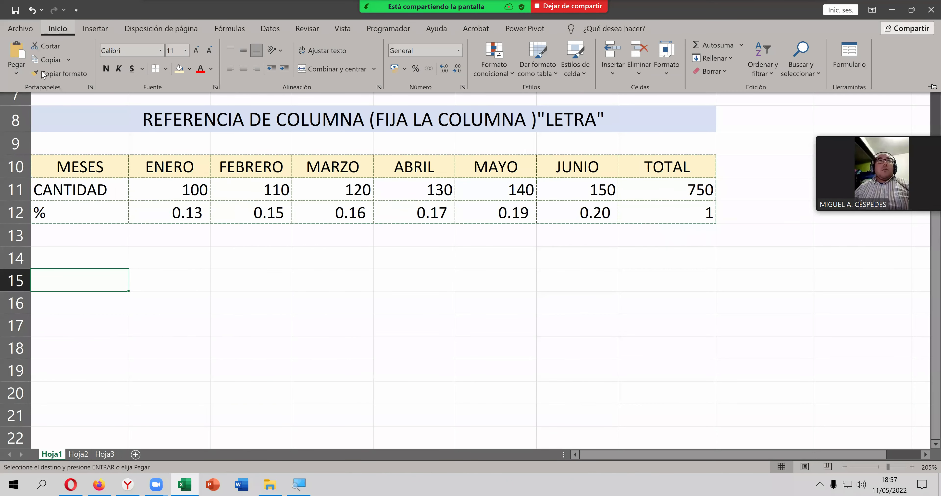
{"action": "left_click", "coordinate": [16, 75]}
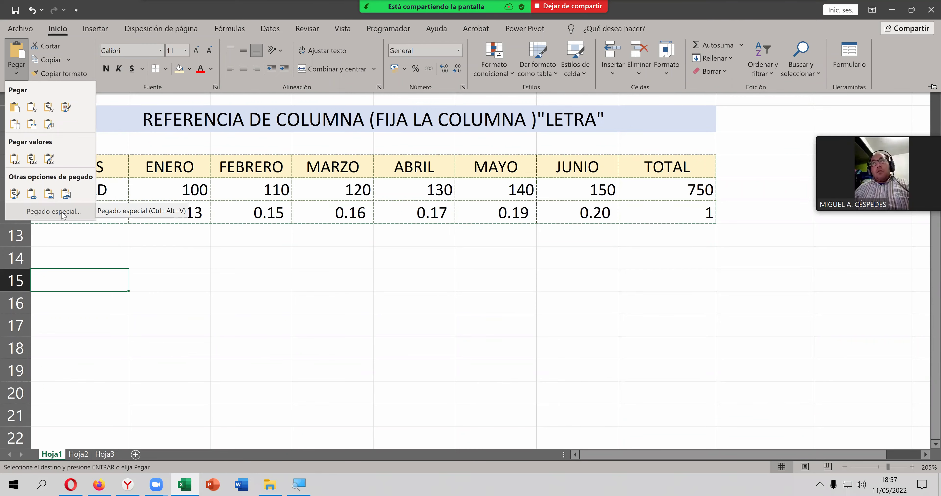
Step: Open Pegado especial, move the dialog aside, and switch on Transponer
{"action": "left_click", "coordinate": [54, 211]}
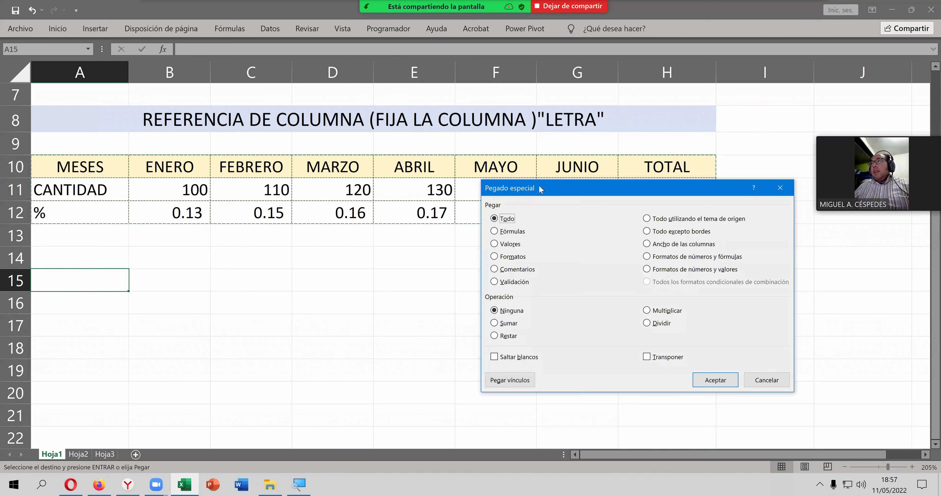
{"action": "left_click_drag", "start_coordinate": [540, 188], "coordinate": [534, 158]}
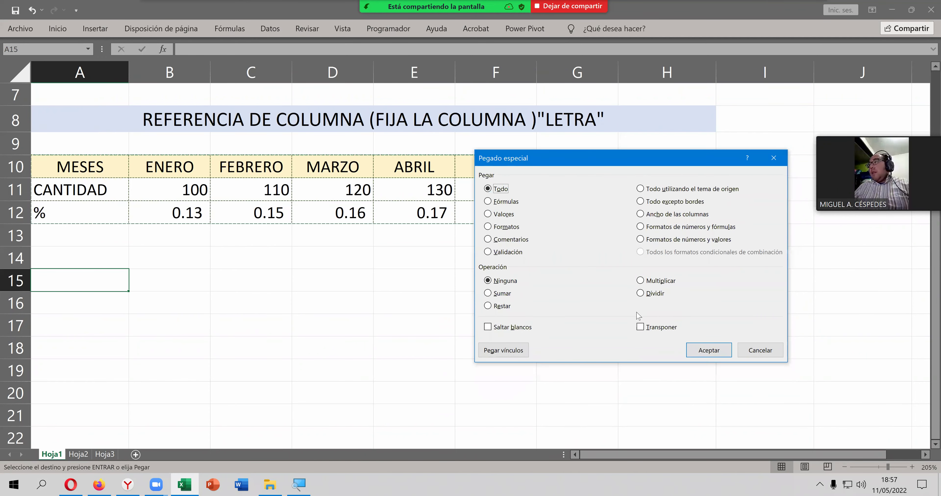
{"action": "left_click", "coordinate": [656, 330]}
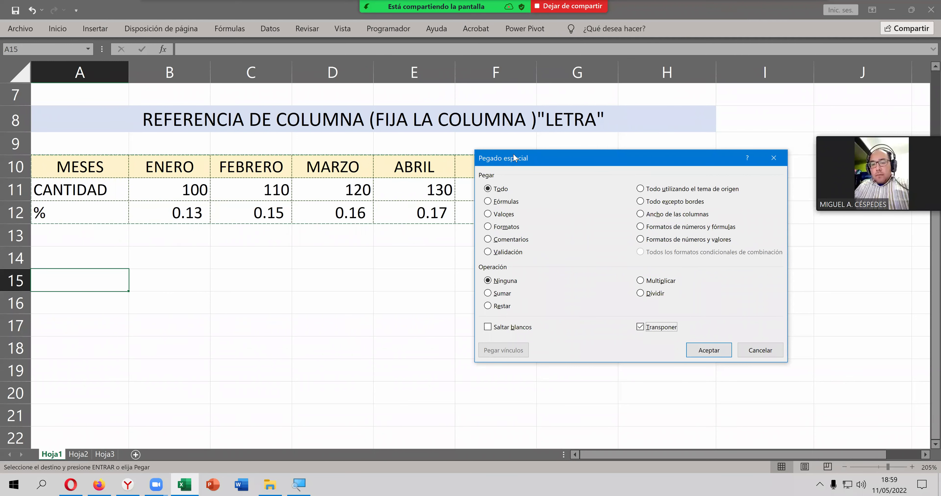
{"action": "left_click_drag", "start_coordinate": [514, 158], "coordinate": [380, 169]}
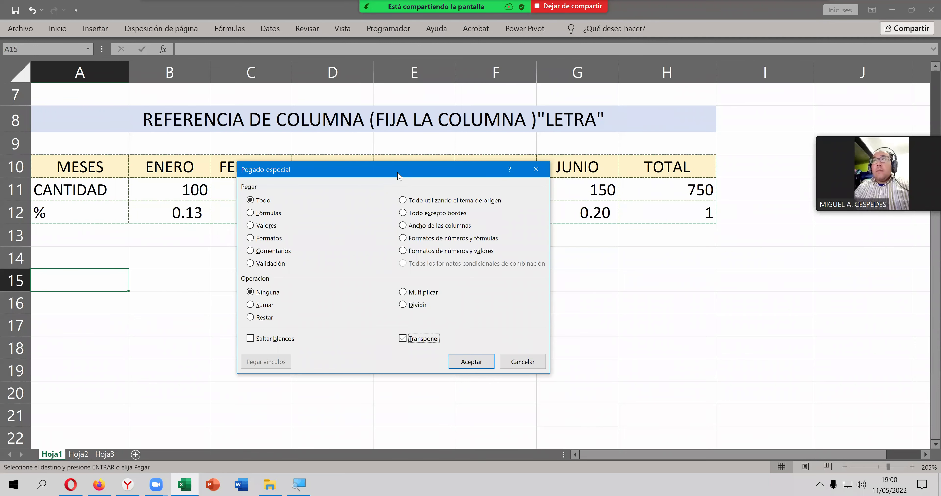
{"action": "left_click_drag", "start_coordinate": [399, 176], "coordinate": [455, 177]}
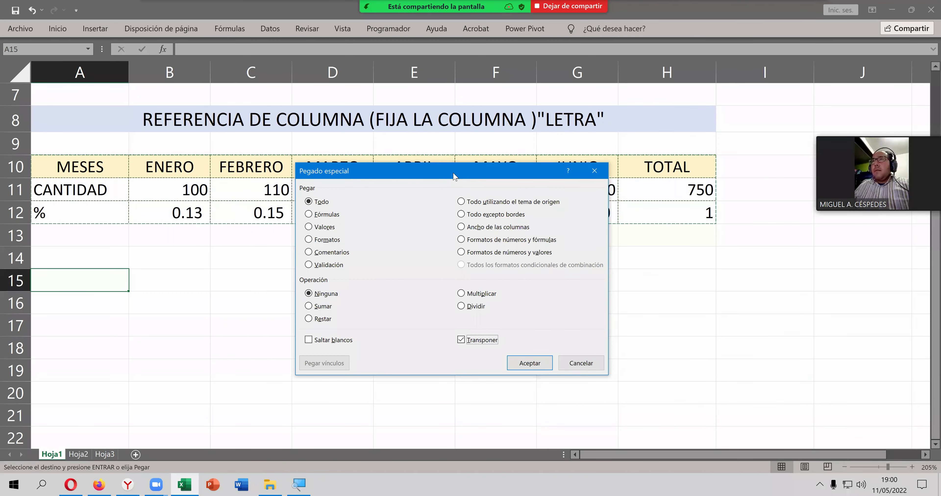
{"action": "left_click_drag", "start_coordinate": [454, 177], "coordinate": [402, 150]}
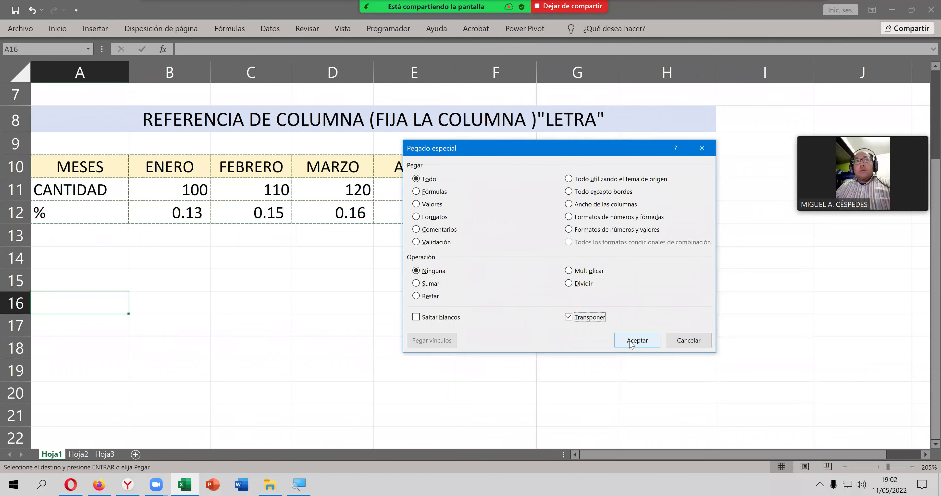
Step: Paste the monthly table transposed into column A and delete the two blank rows at row 14
{"action": "left_click", "coordinate": [630, 345]}
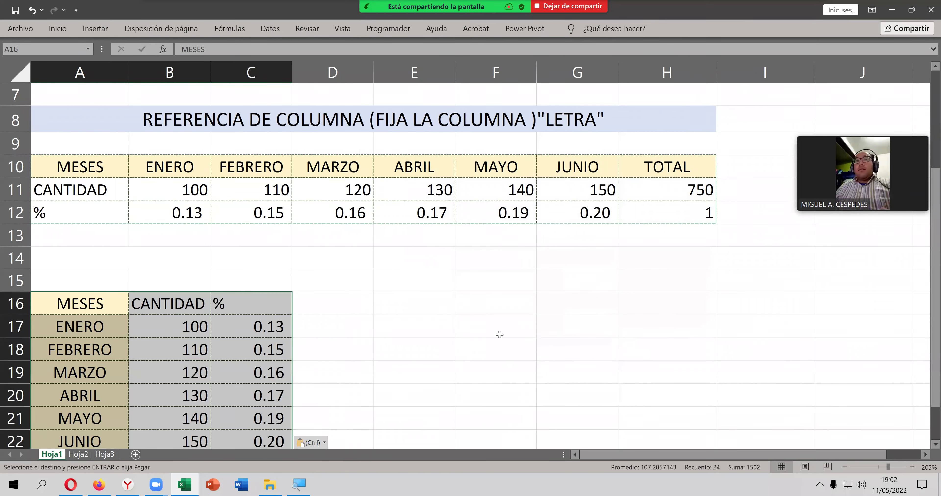
{"action": "scroll", "coordinate": [514, 269], "scroll_direction": "down", "scroll_amount": 1}
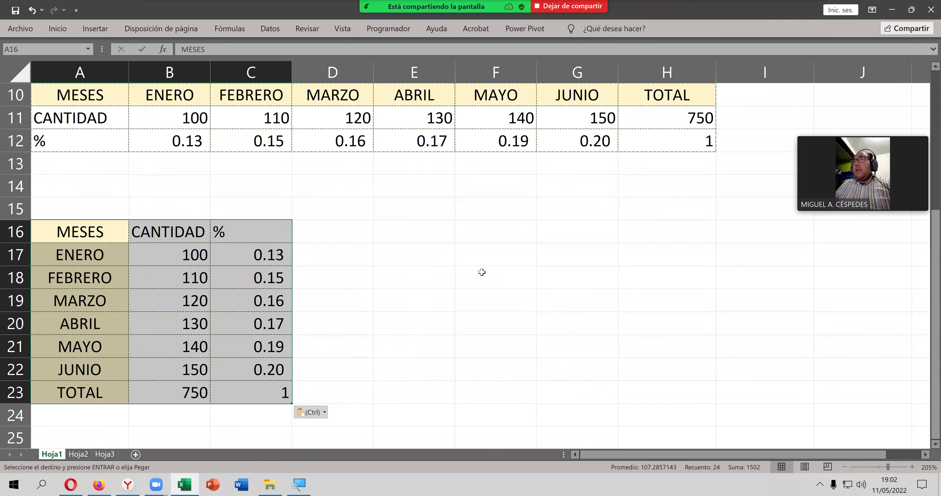
{"action": "left_click", "coordinate": [22, 187]}
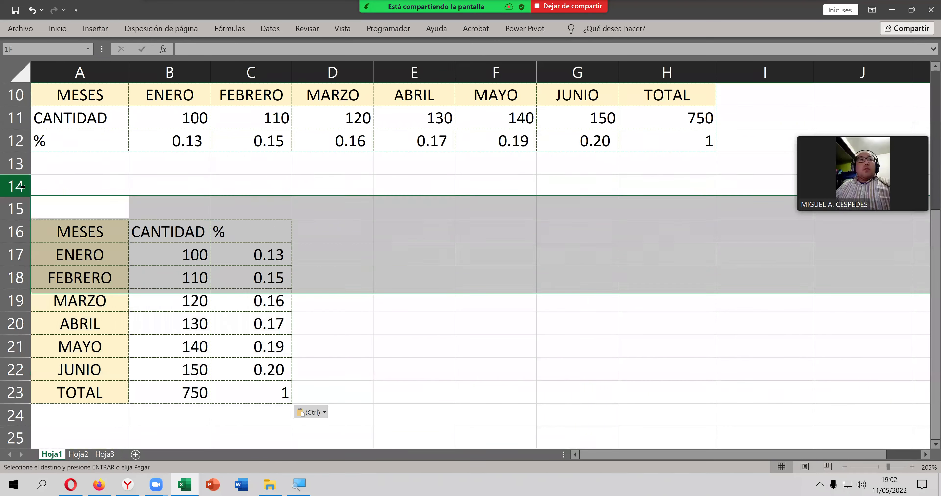
{"action": "right_click", "coordinate": [17, 186]}
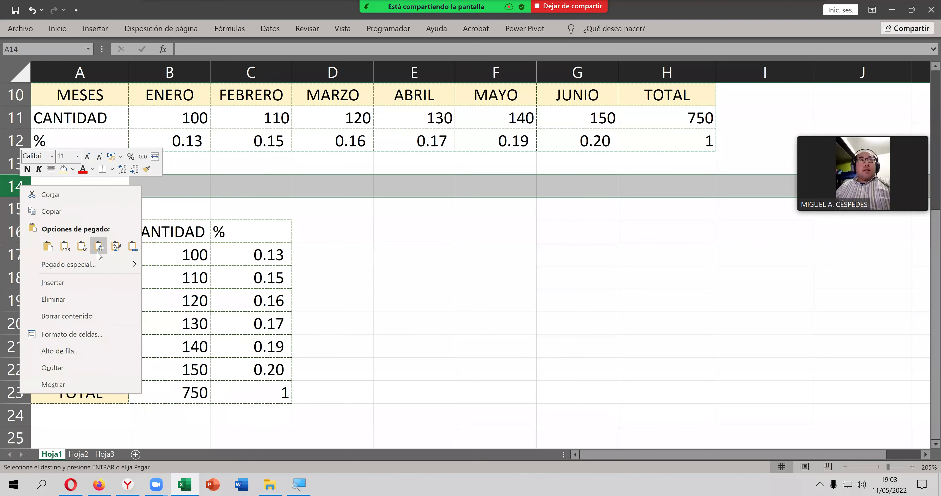
{"action": "left_click", "coordinate": [88, 297]}
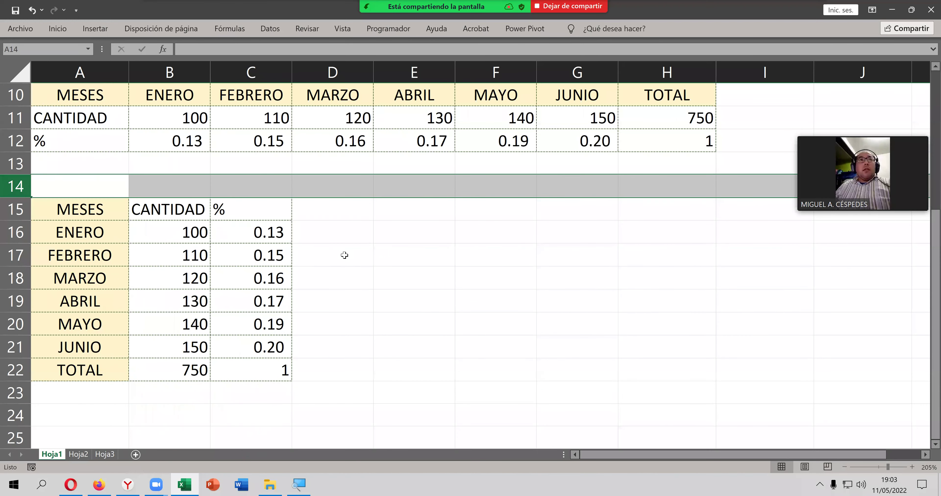
{"action": "left_click", "coordinate": [470, 256]}
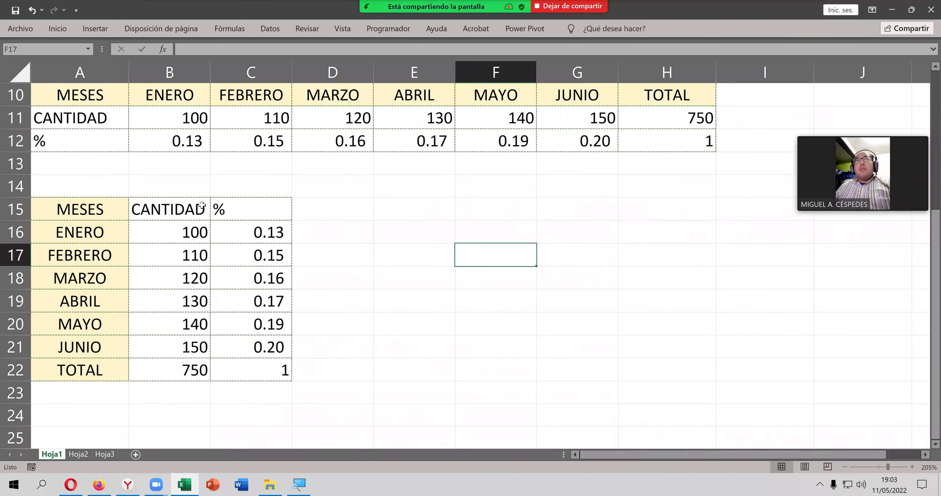
{"action": "right_click", "coordinate": [17, 186]}
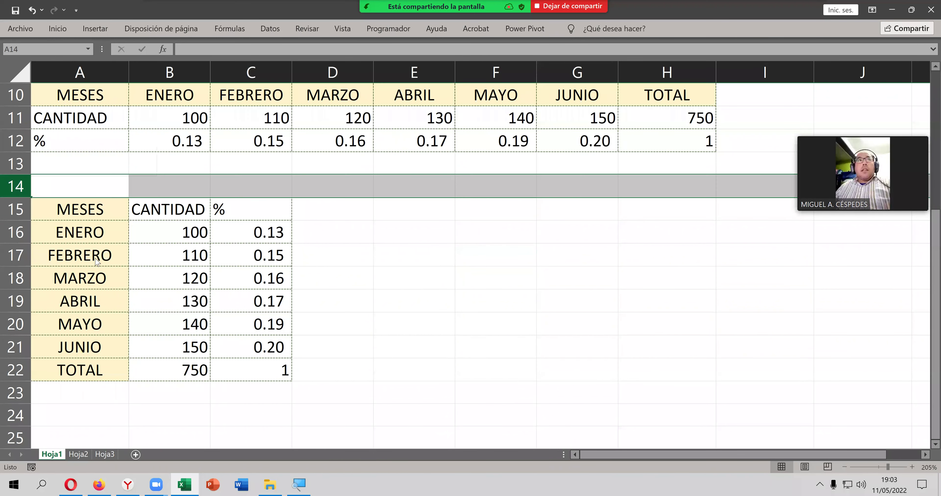
{"action": "left_click", "coordinate": [68, 297]}
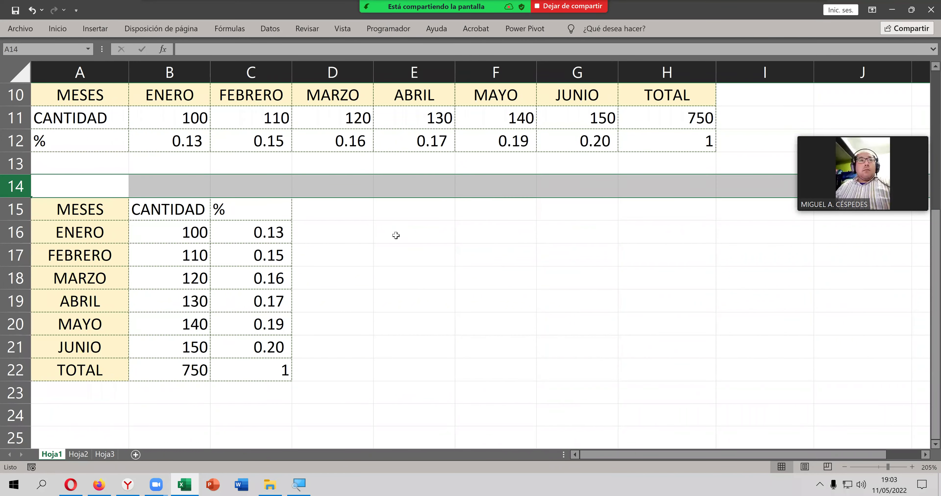
{"action": "left_click", "coordinate": [412, 232]}
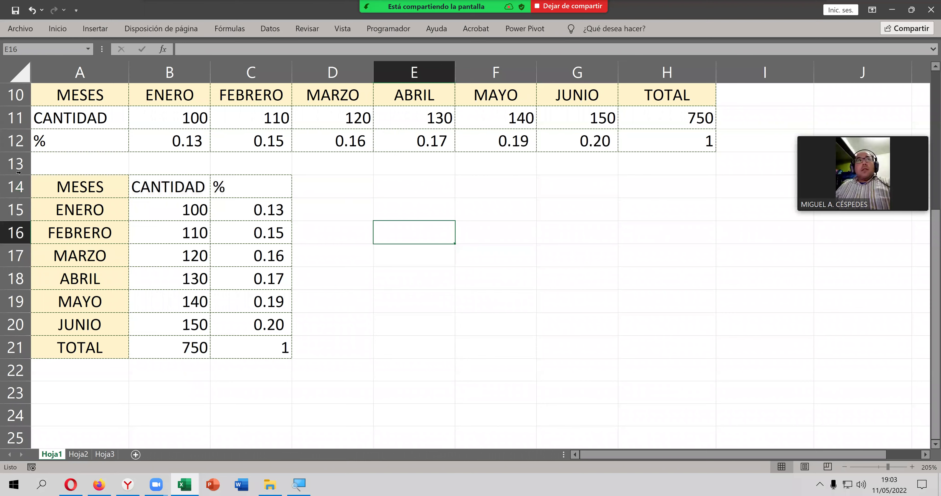
Step: Make row 13 taller as a spacer and open C15's % formula for inspection
{"action": "left_click", "coordinate": [17, 164]}
{"action": "left_click_drag", "start_coordinate": [22, 175], "coordinate": [23, 199]}
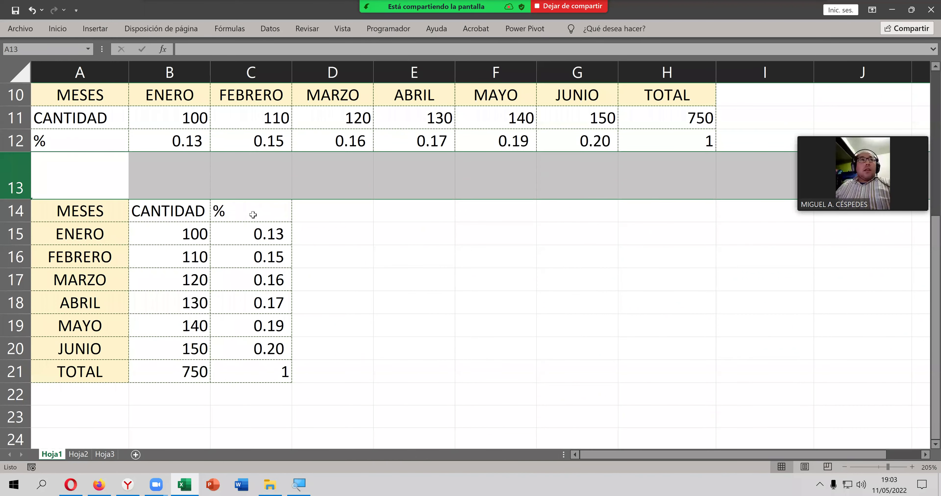
{"action": "left_click", "coordinate": [379, 217]}
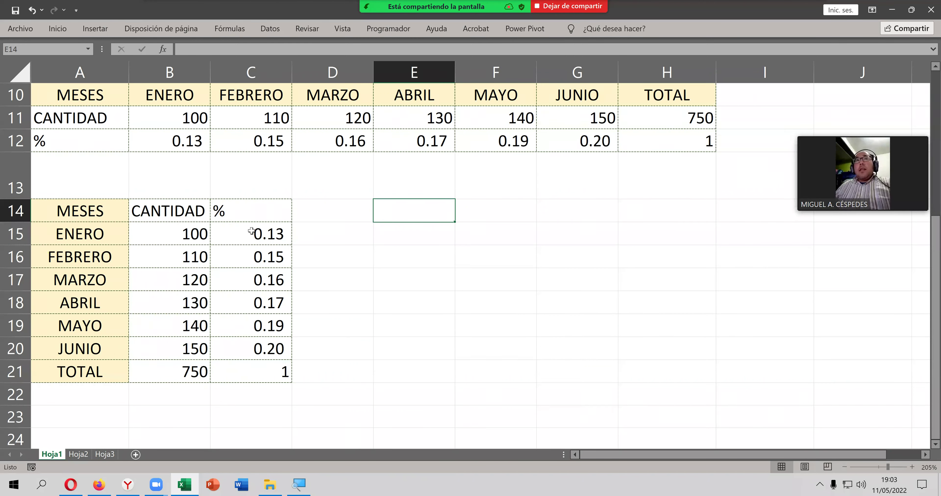
{"action": "double_click", "coordinate": [262, 239]}
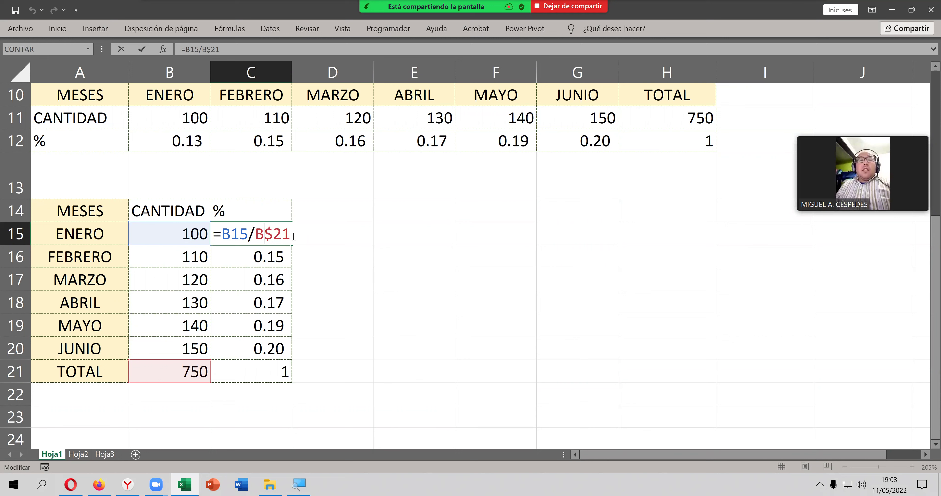
Step: Commit C15's formula, select the original table A10:H12, and check row 13's actions without changes
{"action": "key", "text": "Return"}
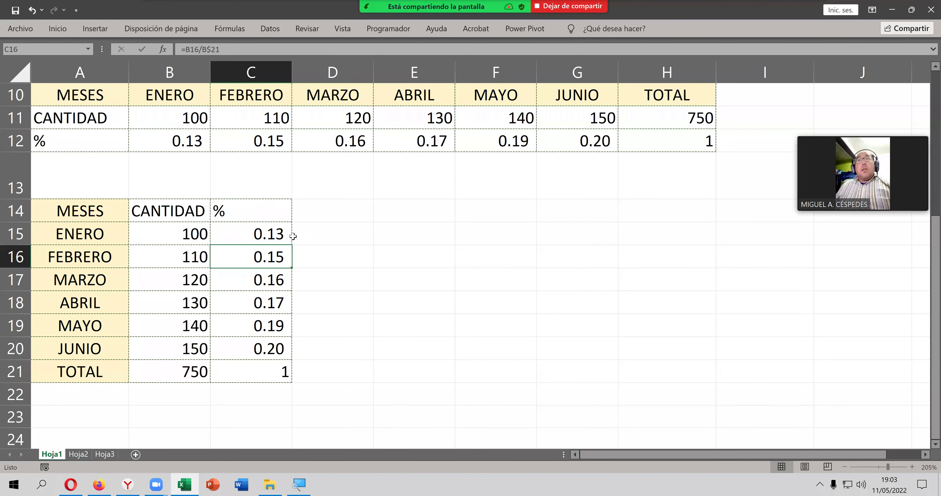
{"action": "left_click", "coordinate": [99, 96]}
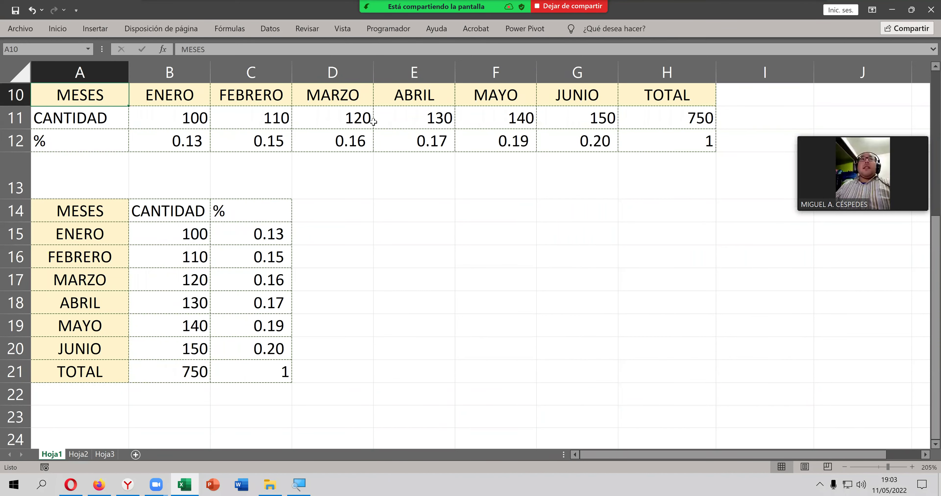
{"action": "left_click_drag", "start_coordinate": [373, 122], "coordinate": [658, 142]}
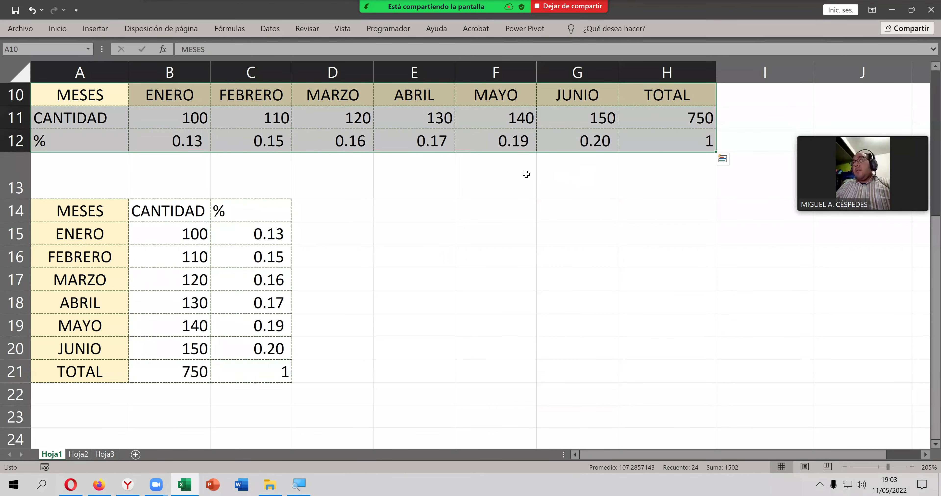
{"action": "left_click", "coordinate": [526, 174]}
{"action": "left_click", "coordinate": [8, 176]}
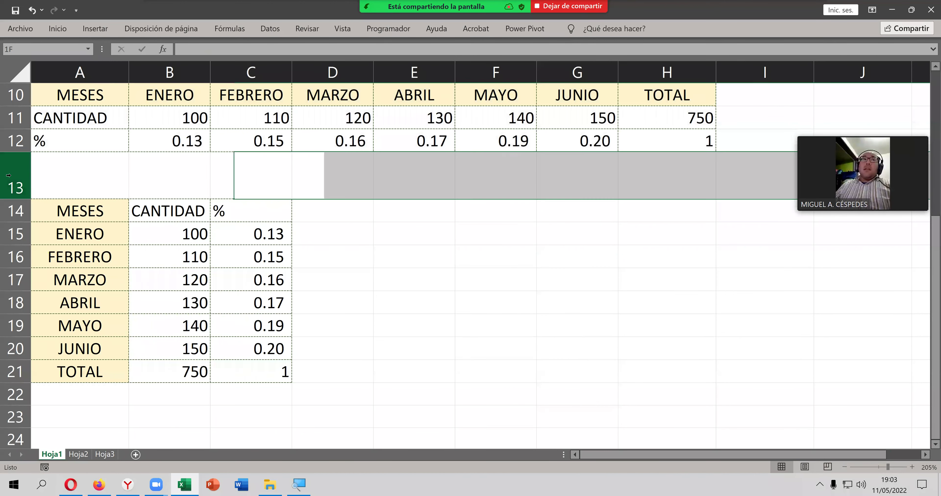
{"action": "right_click", "coordinate": [8, 175]}
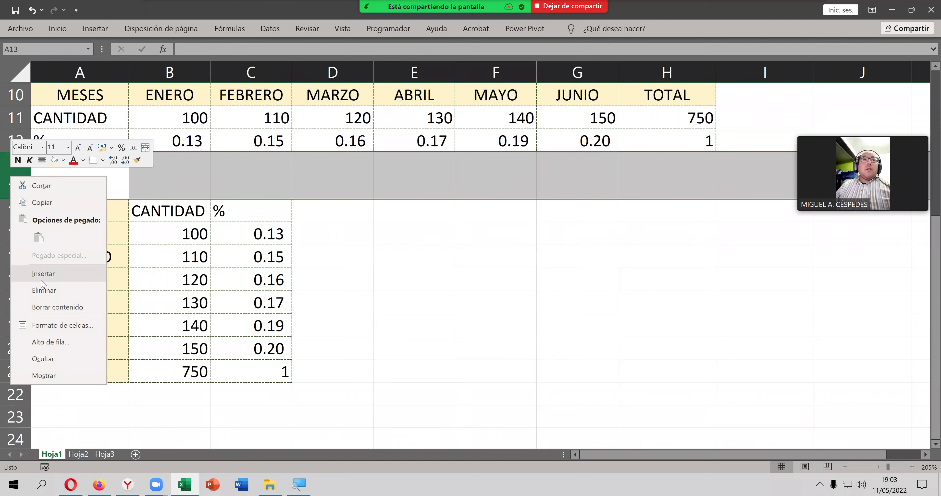
{"action": "key", "text": "Escape"}
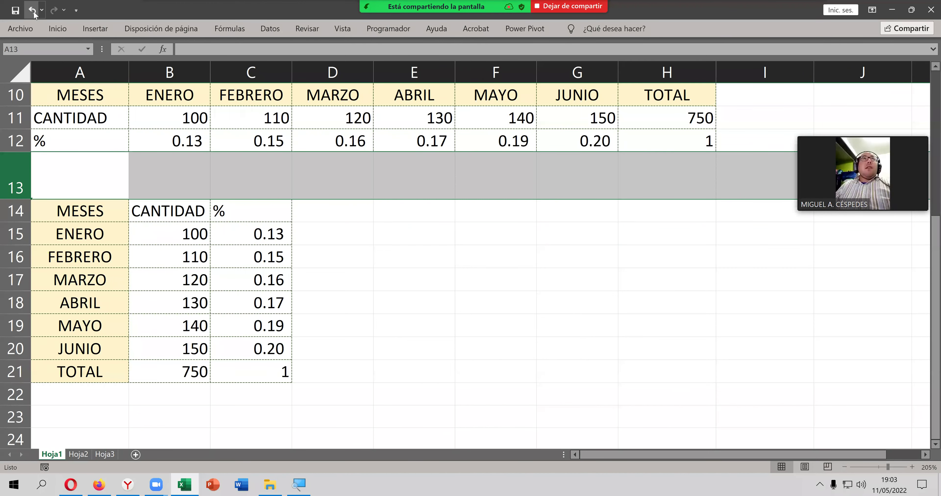
Step: Undo three times to restore row 13's height and the blank rows above the table
{"action": "left_click", "coordinate": [32, 10]}
{"action": "left_click", "coordinate": [33, 11]}
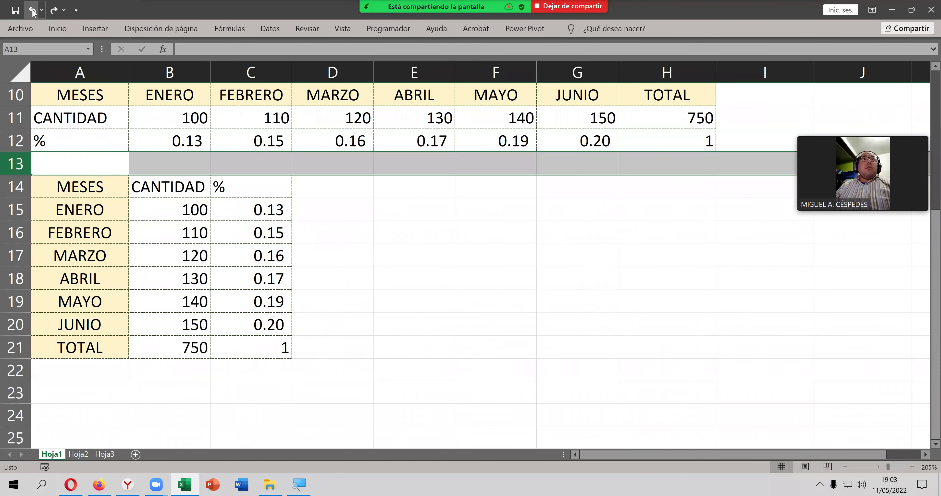
{"action": "left_click", "coordinate": [33, 11]}
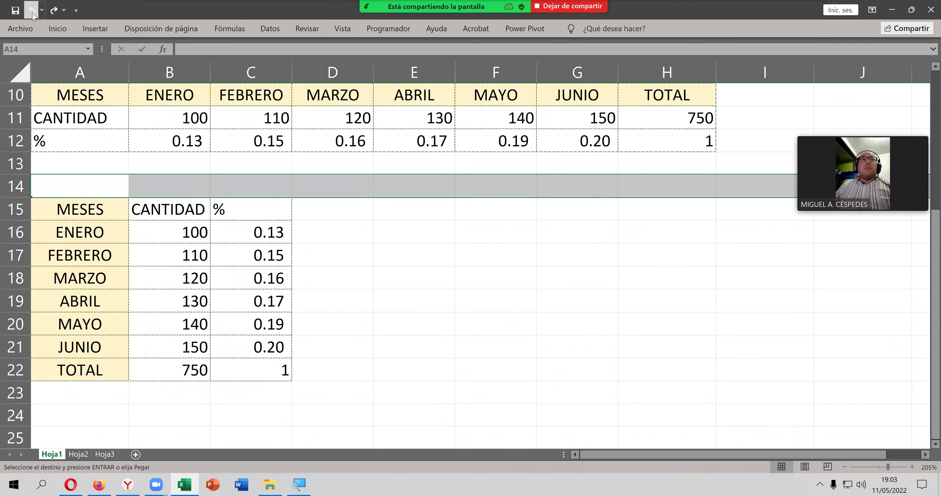
{"action": "scroll", "coordinate": [218, 172], "scroll_direction": "up", "scroll_amount": 2}
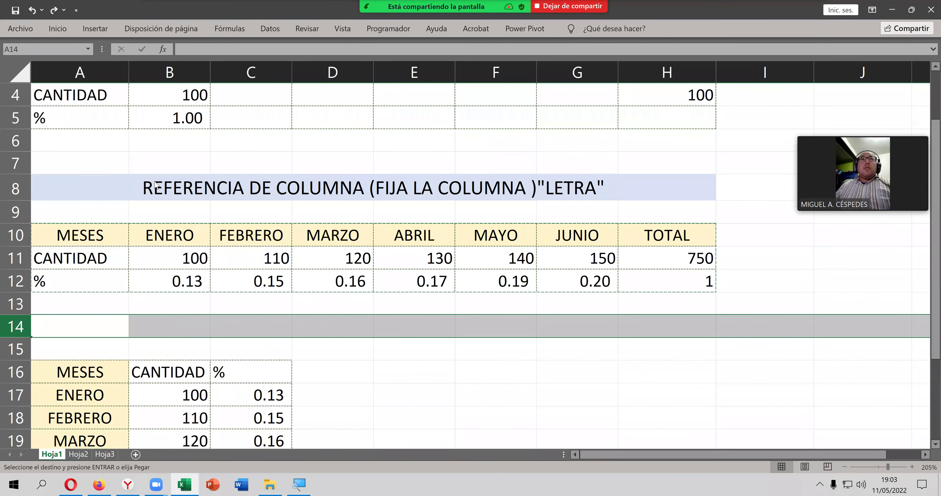
Step: Copy the REFERENCIA DE COLUMNA title and paste it into A14
{"action": "left_click", "coordinate": [152, 187]}
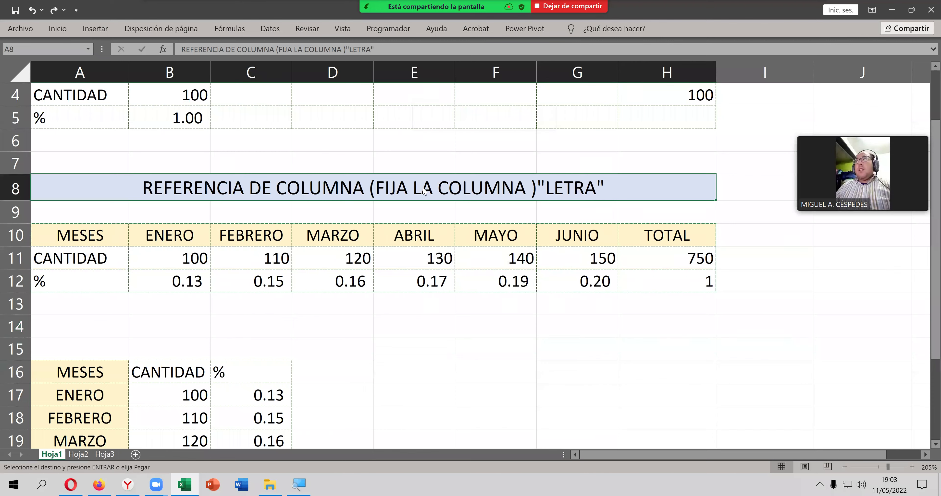
{"action": "right_click", "coordinate": [414, 184]}
{"action": "left_click", "coordinate": [443, 166]}
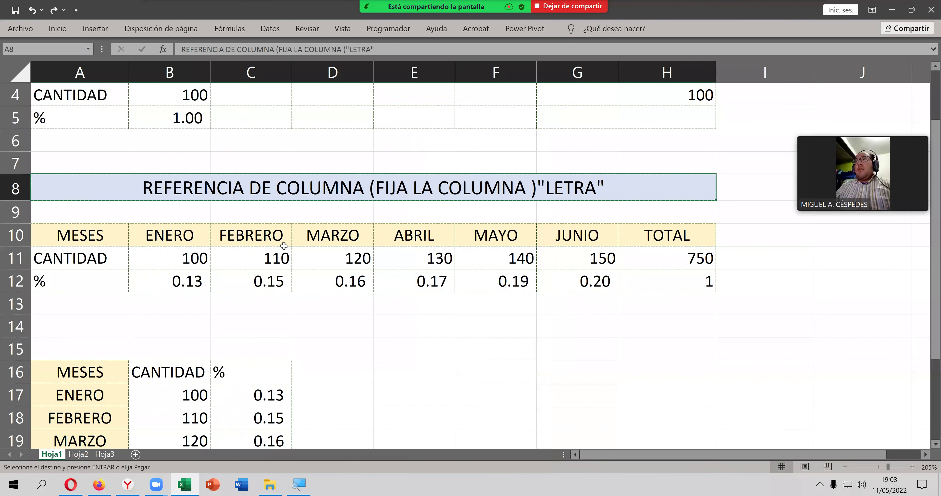
{"action": "left_click", "coordinate": [100, 326]}
{"action": "key", "text": "ctrl+v"}
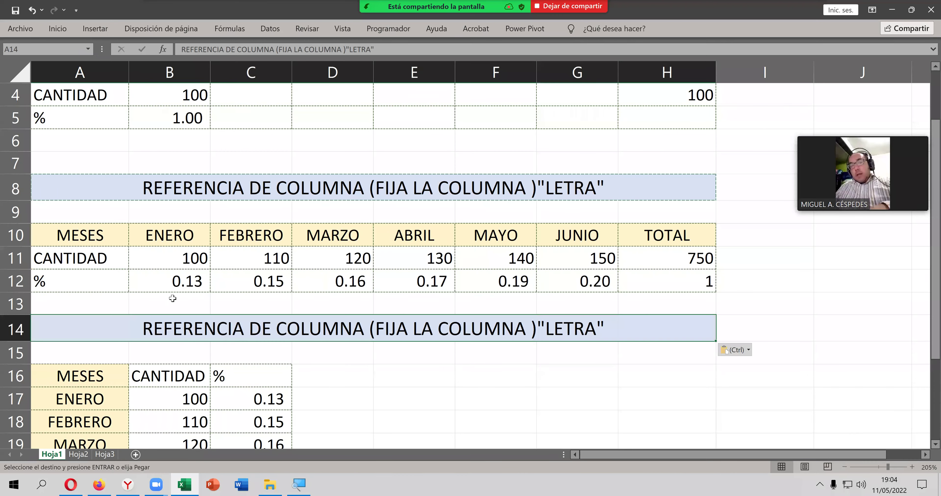
Step: Edit the row 14 title to read REFERENCIA DE FILA (FIJA LA FILA )"NÚMERO"
{"action": "scroll", "coordinate": [248, 278], "scroll_direction": "down", "scroll_amount": 1}
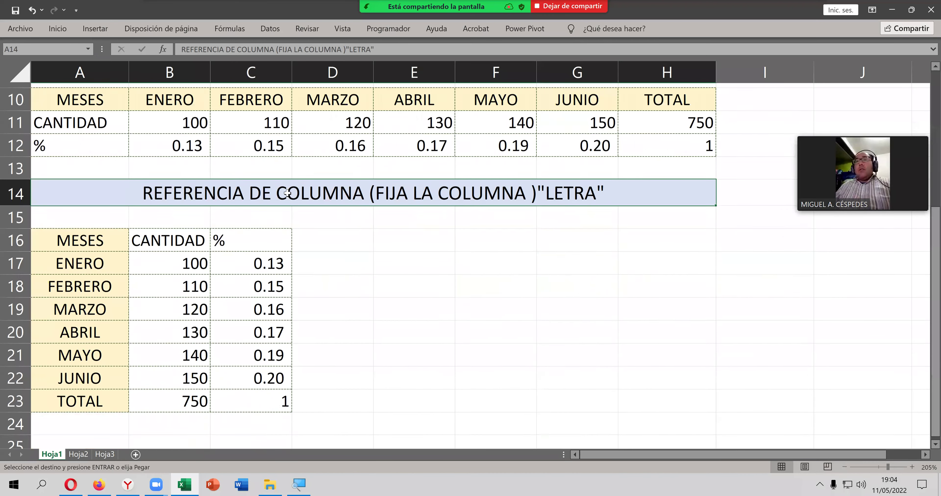
{"action": "scroll", "coordinate": [289, 219], "scroll_direction": "down", "scroll_amount": 1}
{"action": "double_click", "coordinate": [283, 188]}
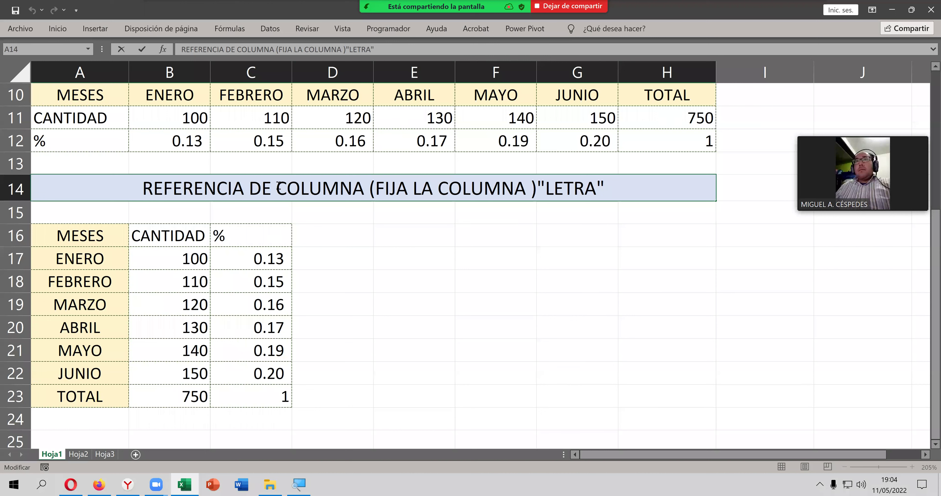
{"action": "left_click_drag", "start_coordinate": [276, 188], "coordinate": [364, 188]}
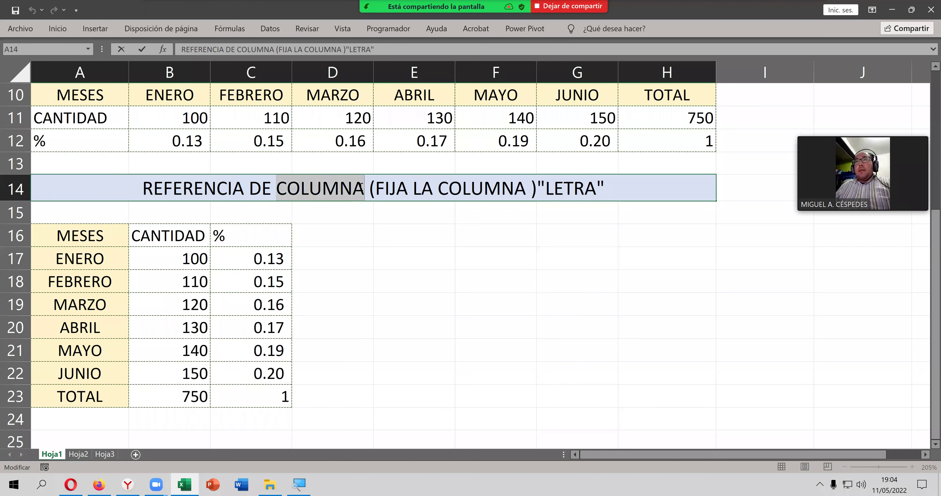
{"action": "type", "text": "FILA"}
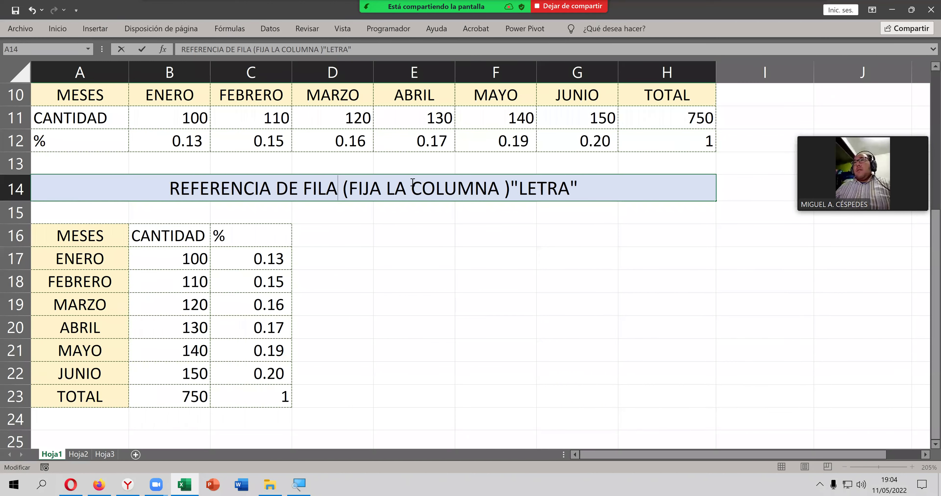
{"action": "left_click_drag", "start_coordinate": [412, 182], "coordinate": [478, 185]}
{"action": "type", "text": "FILA"}
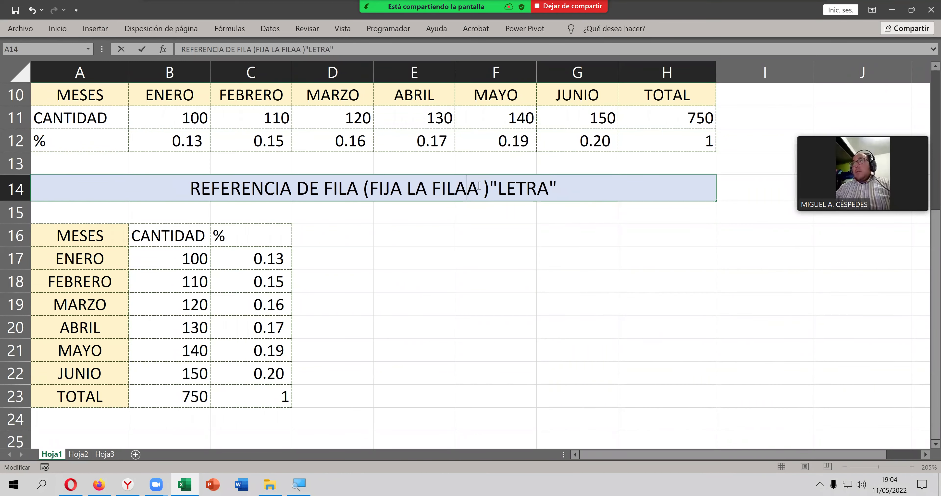
{"action": "key", "text": "Delete"}
{"action": "left_click_drag", "start_coordinate": [492, 186], "coordinate": [544, 185]}
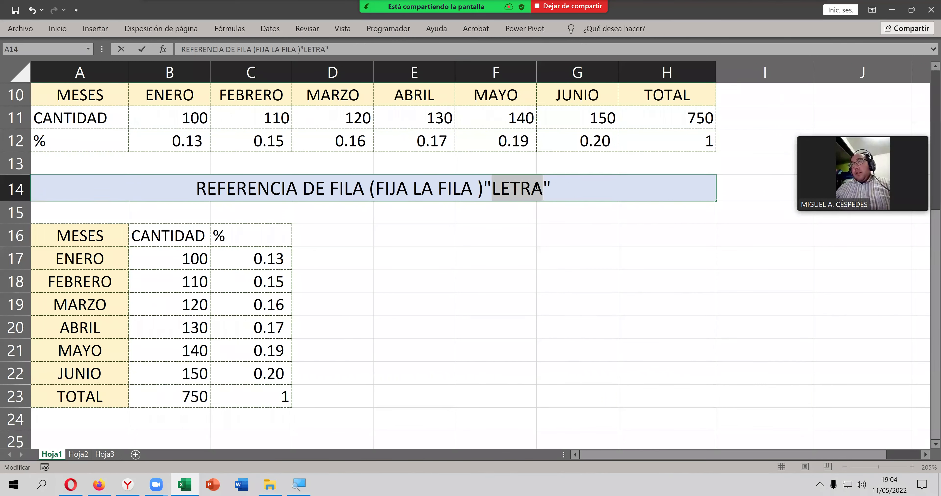
{"action": "type", "text": "NÚMER"}
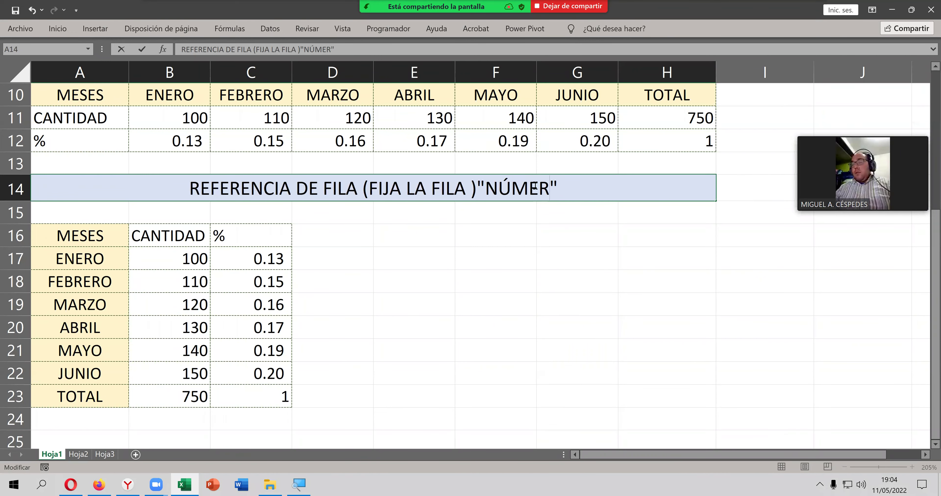
{"action": "type", "text": "O"}
{"action": "key", "text": "Return"}
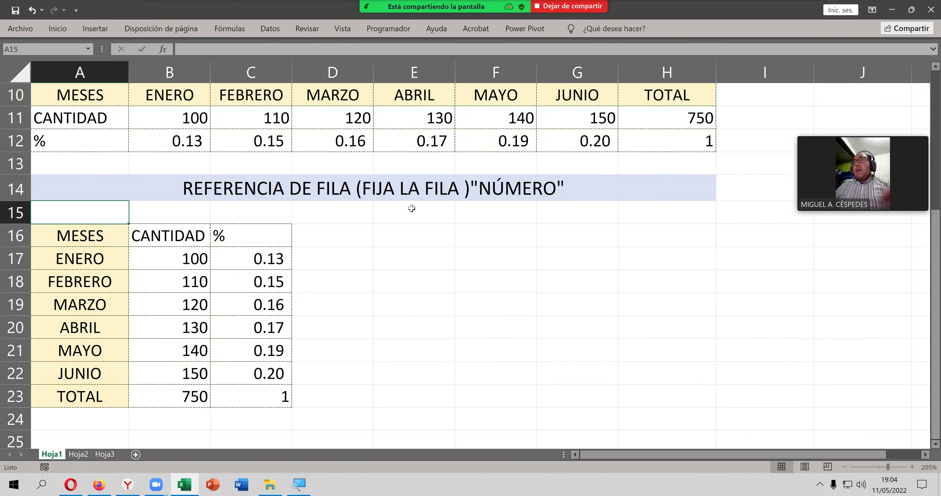
{"action": "double_click", "coordinate": [281, 258]}
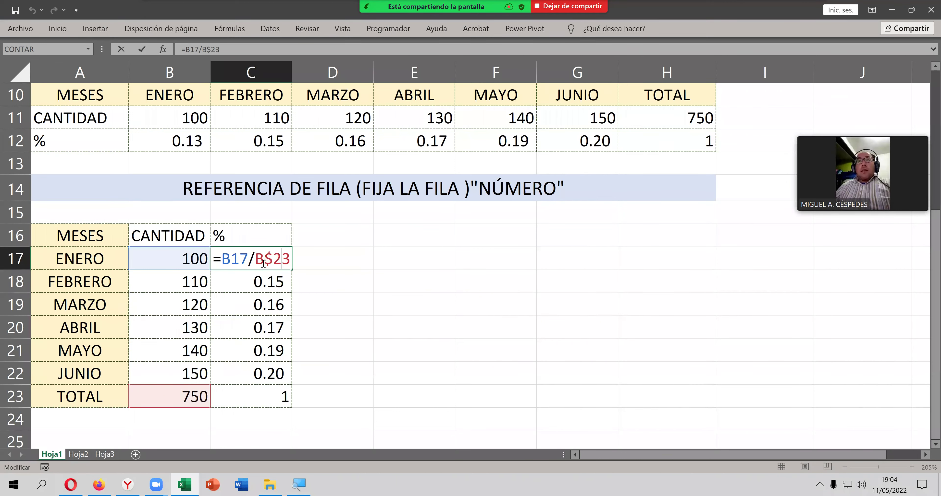
{"action": "left_click_drag", "start_coordinate": [264, 261], "coordinate": [274, 261]}
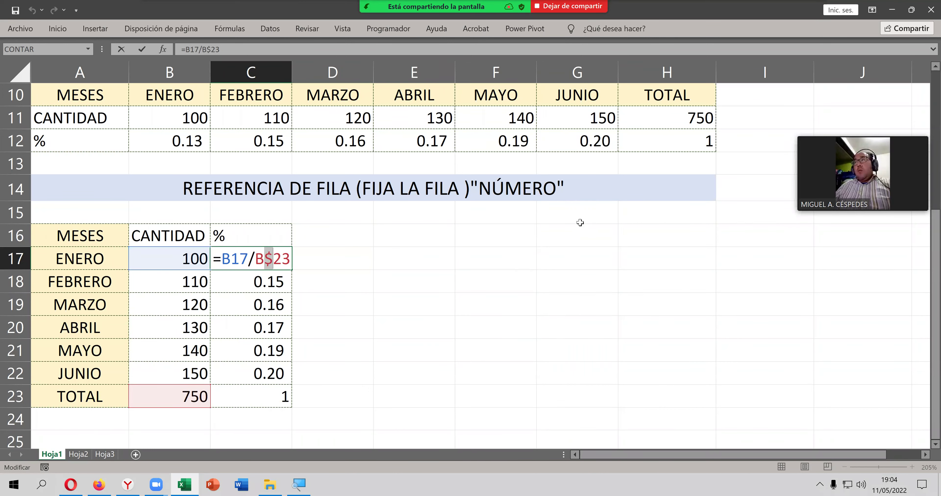
{"action": "key", "text": "Return"}
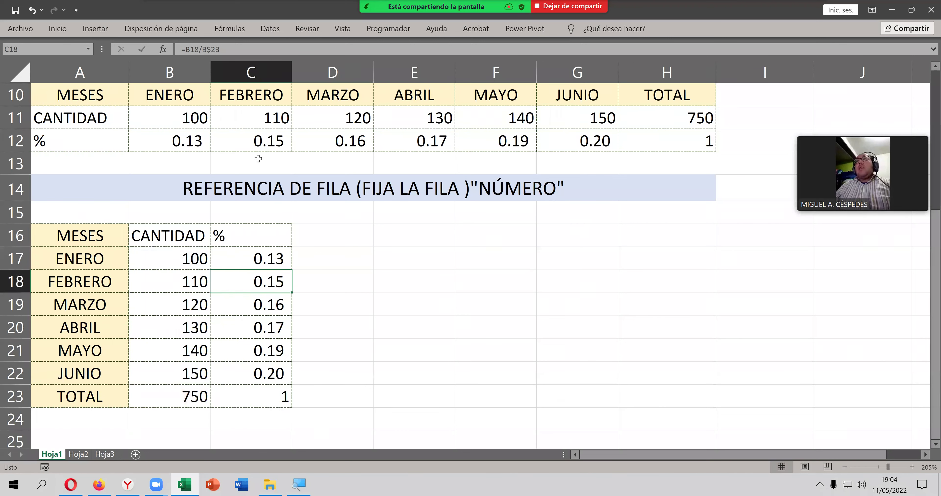
Step: Review B12's formula =B11/$H11 with its fixed column H, leaving it unchanged
{"action": "left_click", "coordinate": [199, 142]}
{"action": "double_click", "coordinate": [200, 142]}
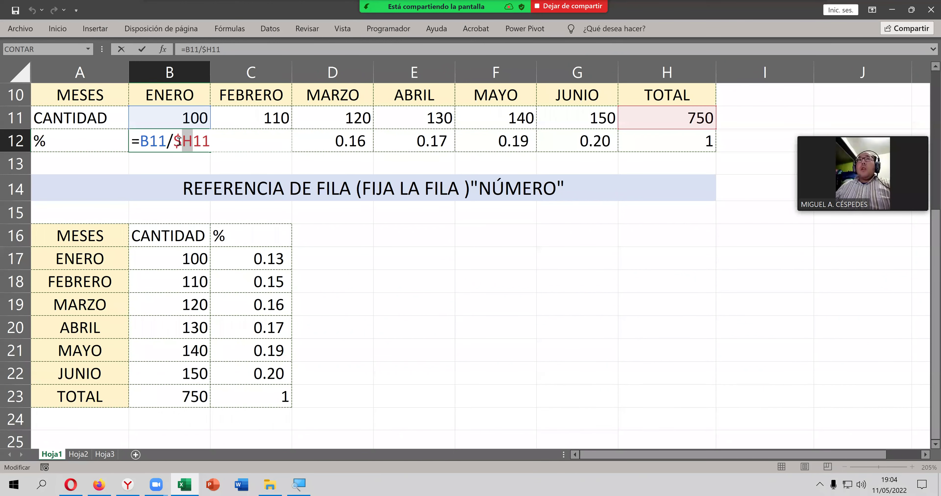
{"action": "left_click_drag", "start_coordinate": [182, 141], "coordinate": [194, 151]}
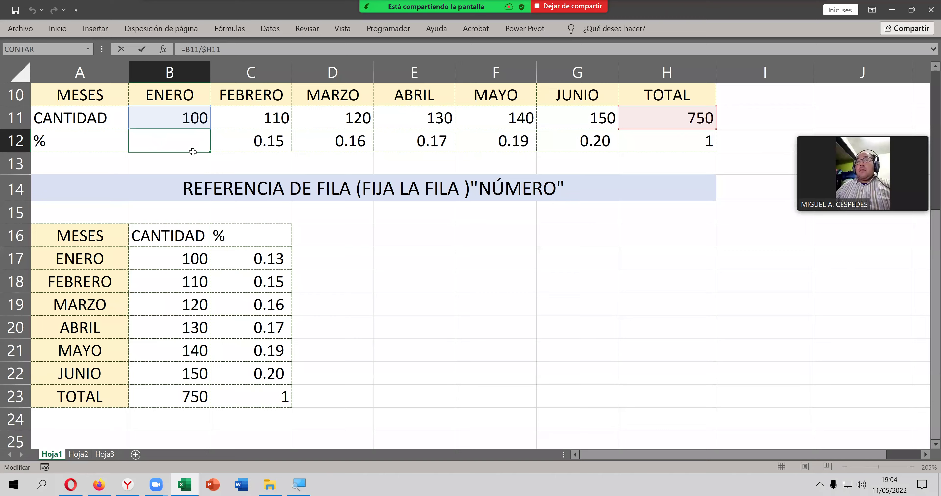
{"action": "scroll", "coordinate": [193, 152], "scroll_direction": "up", "scroll_amount": 1}
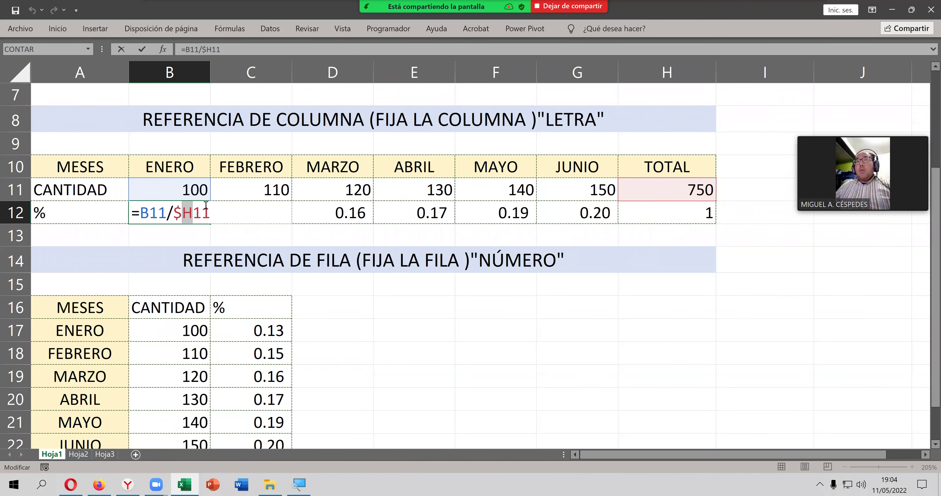
{"action": "key", "text": "ctrl+Return"}
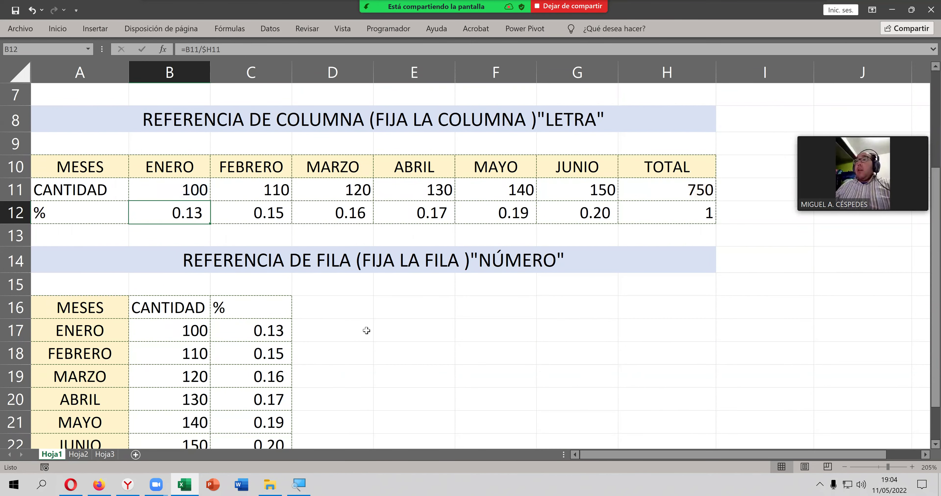
{"action": "scroll", "coordinate": [366, 331], "scroll_direction": "down", "scroll_amount": 1}
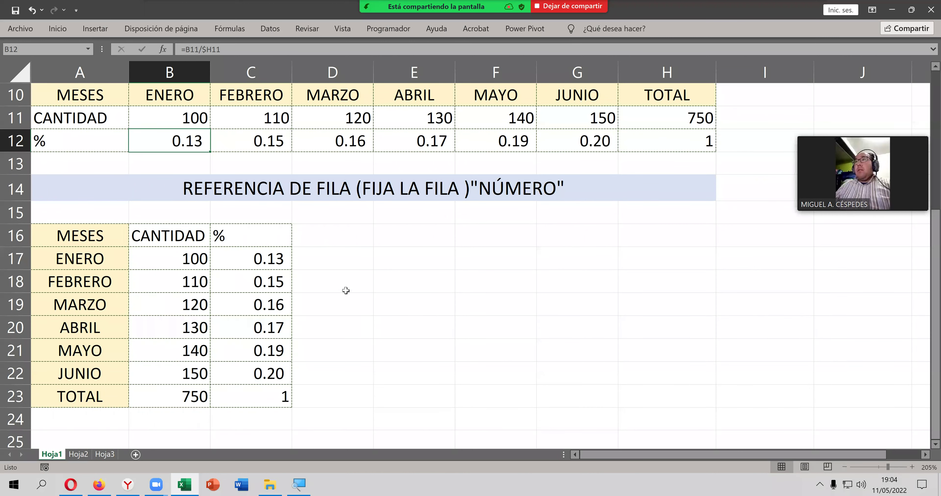
Step: Fill C17's formula =B17/B$23 down through C22
{"action": "left_click", "coordinate": [280, 262]}
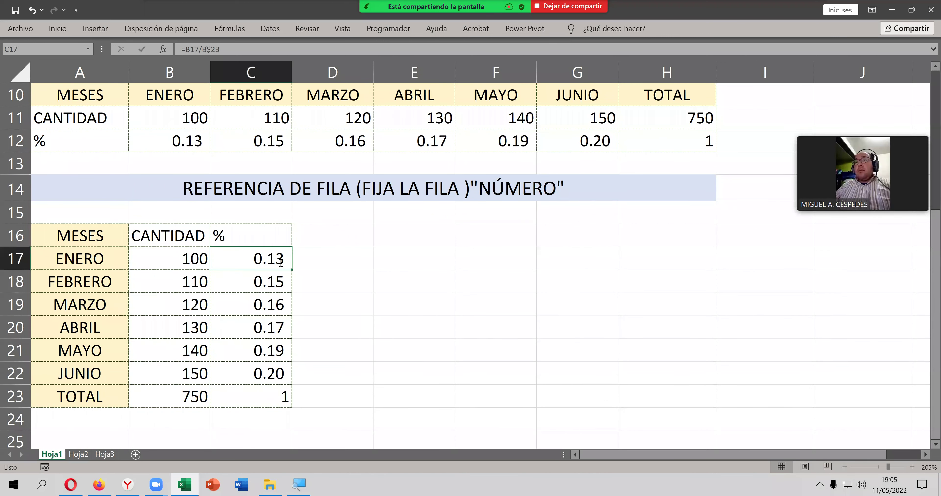
{"action": "double_click", "coordinate": [280, 262]}
{"action": "key", "text": "Return"}
{"action": "left_click", "coordinate": [287, 263]}
{"action": "left_click_drag", "start_coordinate": [292, 269], "coordinate": [289, 381]}
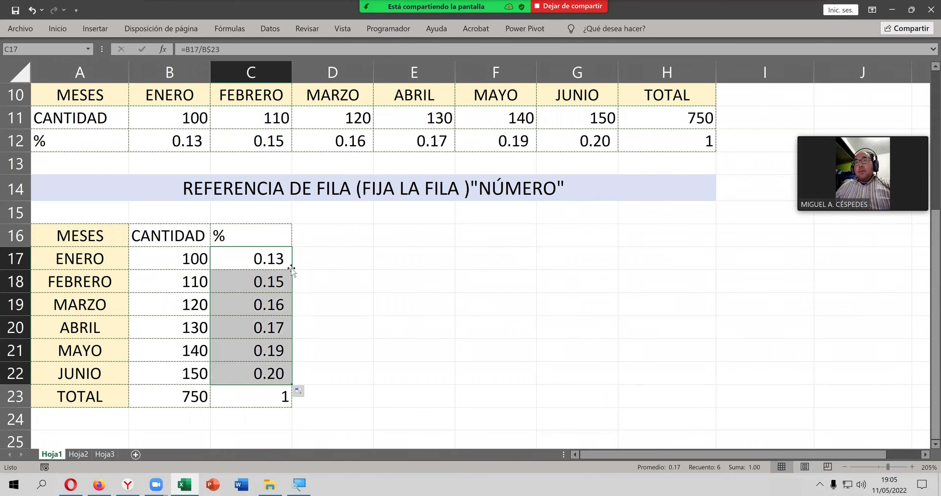
{"action": "left_click", "coordinate": [378, 271]}
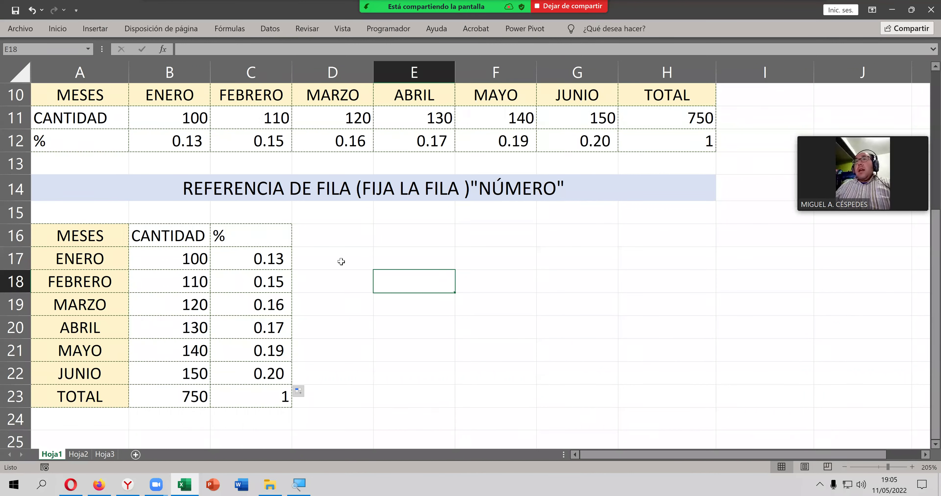
Step: Copy the % column C16:C22 and paste it into D16
{"action": "left_click", "coordinate": [291, 241]}
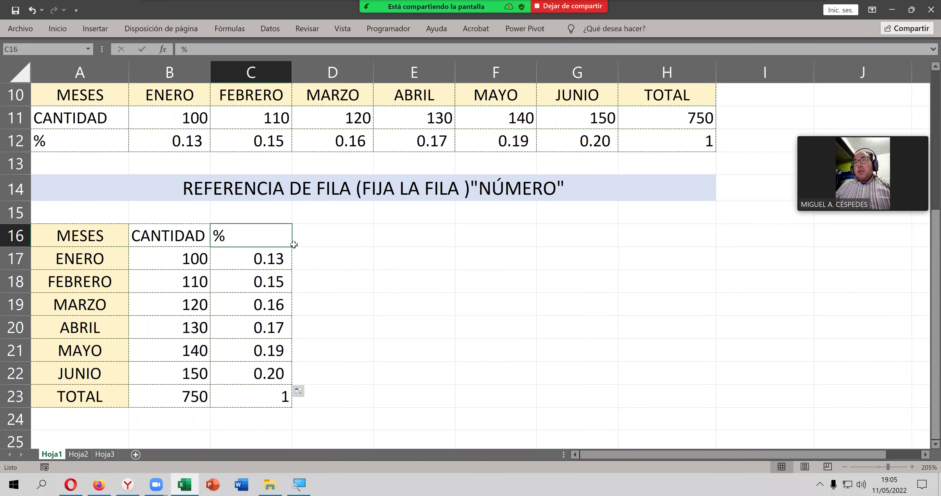
{"action": "left_click_drag", "start_coordinate": [283, 239], "coordinate": [283, 369]}
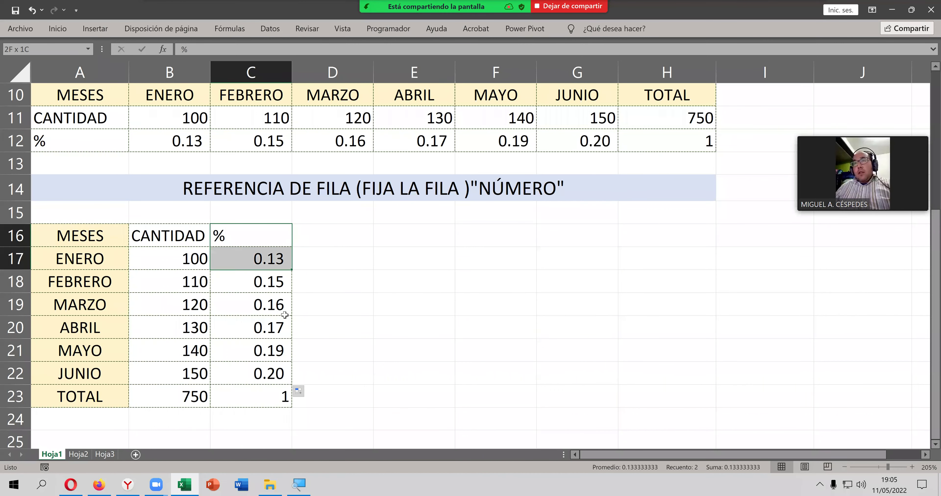
{"action": "right_click", "coordinate": [278, 240]}
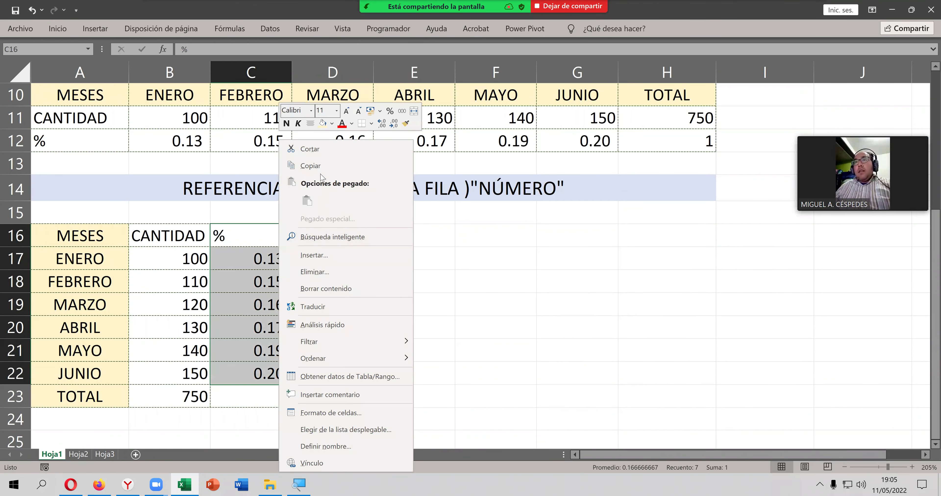
{"action": "left_click", "coordinate": [311, 167]}
{"action": "left_click", "coordinate": [320, 229]}
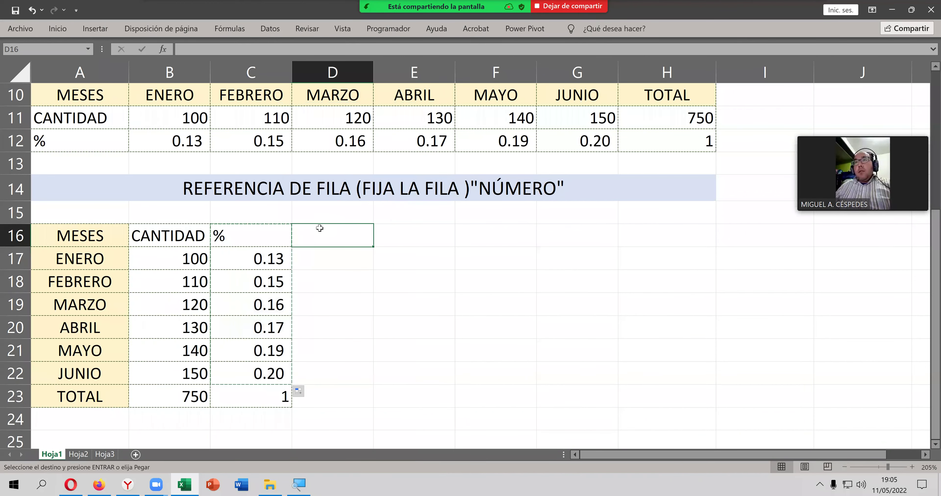
{"action": "type", "text": "% 0.13 0.15 0.16 0.17 0.19 0.20"}
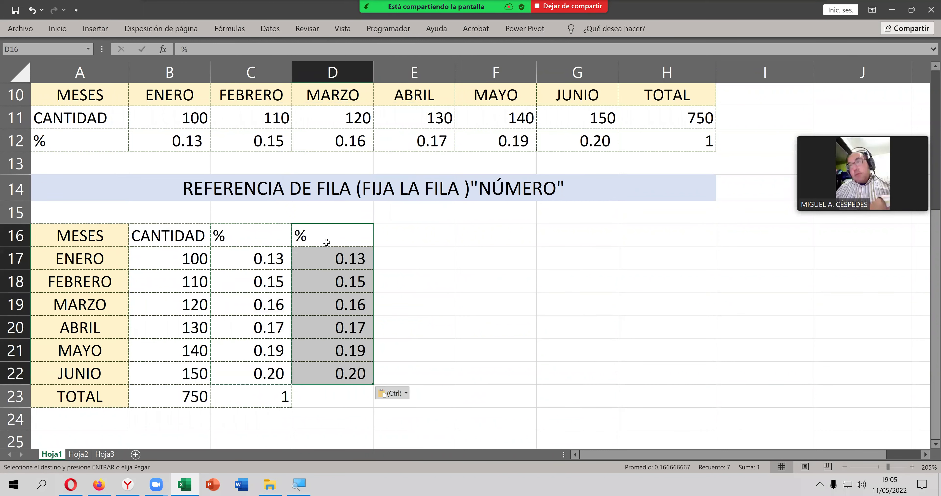
{"action": "key", "text": "Escape"}
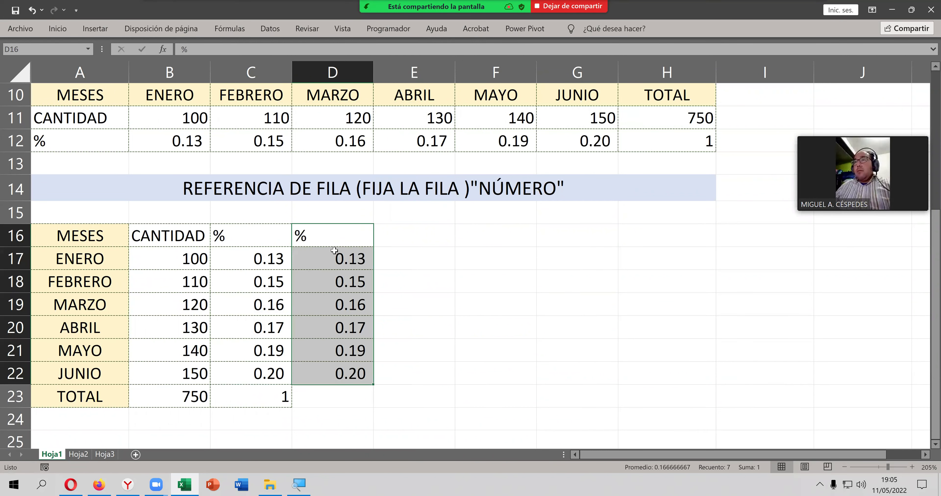
Step: Change D17's reference lock to $C23 and clear the values in D18:D22
{"action": "left_click", "coordinate": [334, 251]}
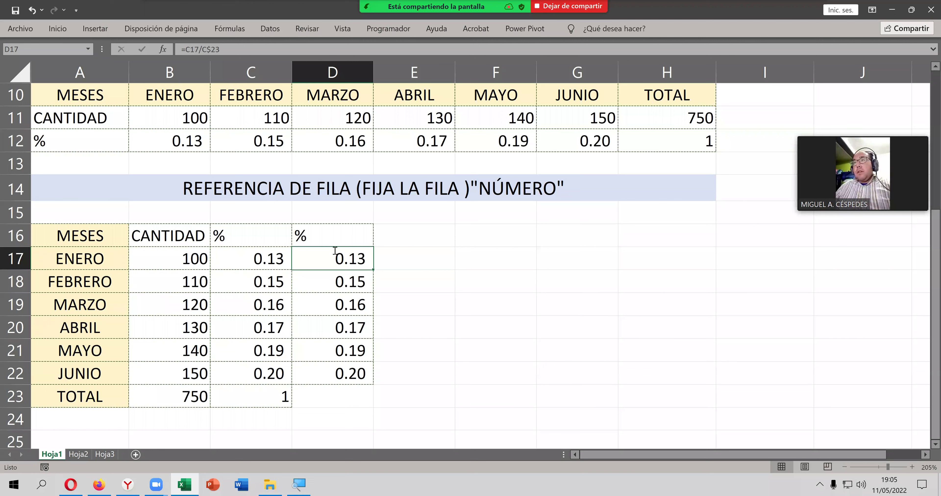
{"action": "key", "text": "F2"}
{"action": "left_click_drag", "start_coordinate": [347, 255], "coordinate": [354, 256]}
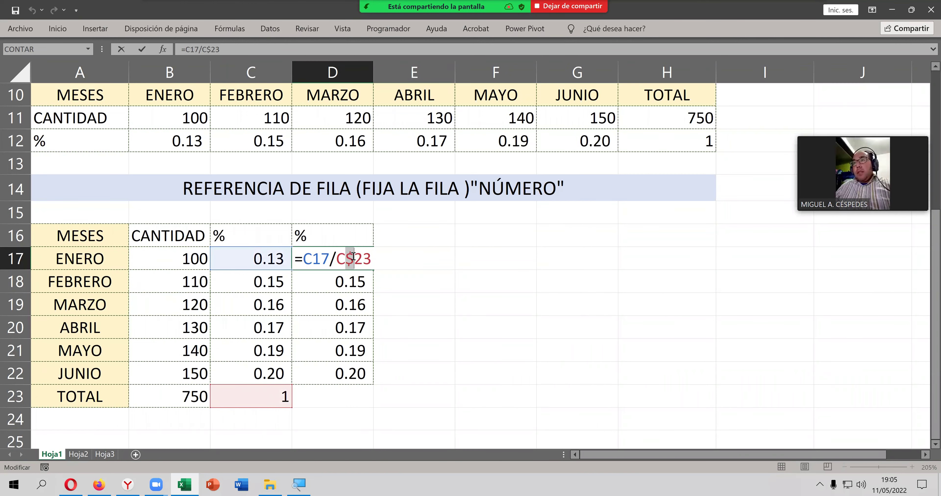
{"action": "key", "text": "Delete"}
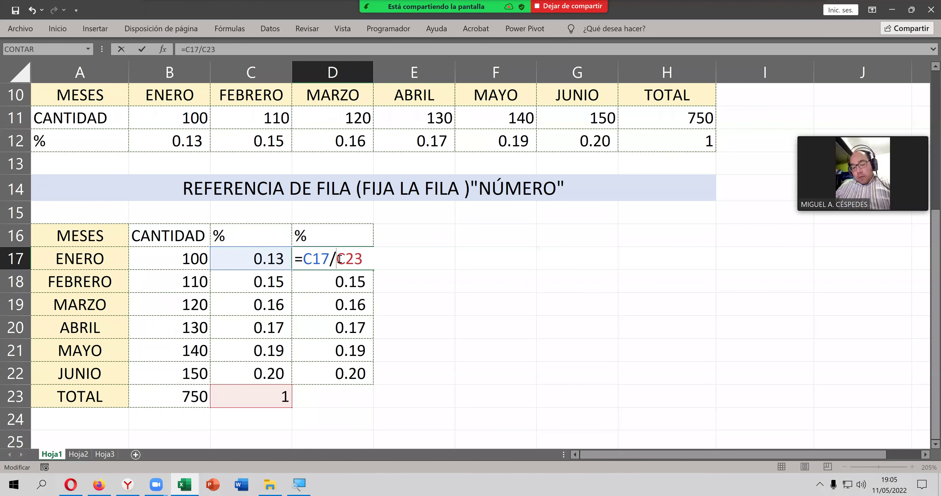
{"action": "type", "text": "$"}
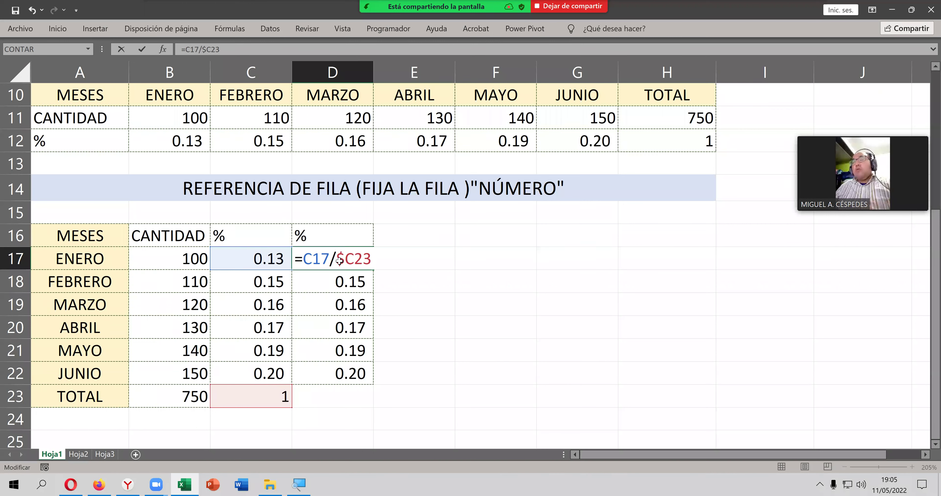
{"action": "key", "text": "Return"}
{"action": "left_click_drag", "start_coordinate": [342, 277], "coordinate": [350, 372]}
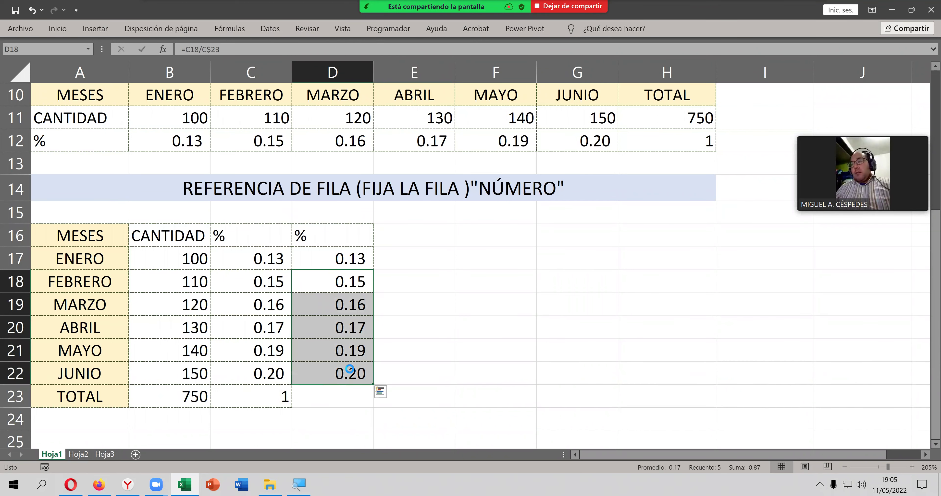
{"action": "key", "text": "Delete"}
Step: Extend the TOTAL sum from C23 into D23 and reduce its display to 0 decimals
{"action": "left_click", "coordinate": [271, 394]}
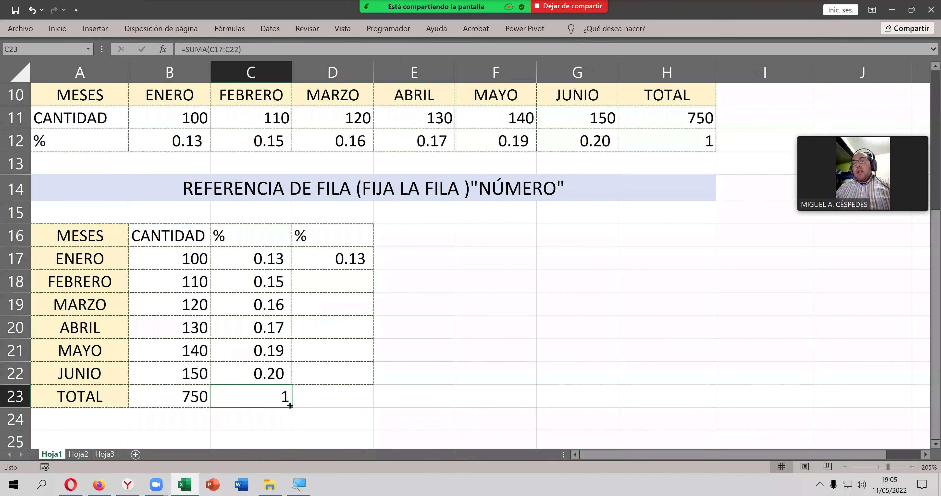
{"action": "left_click_drag", "start_coordinate": [291, 407], "coordinate": [365, 402]}
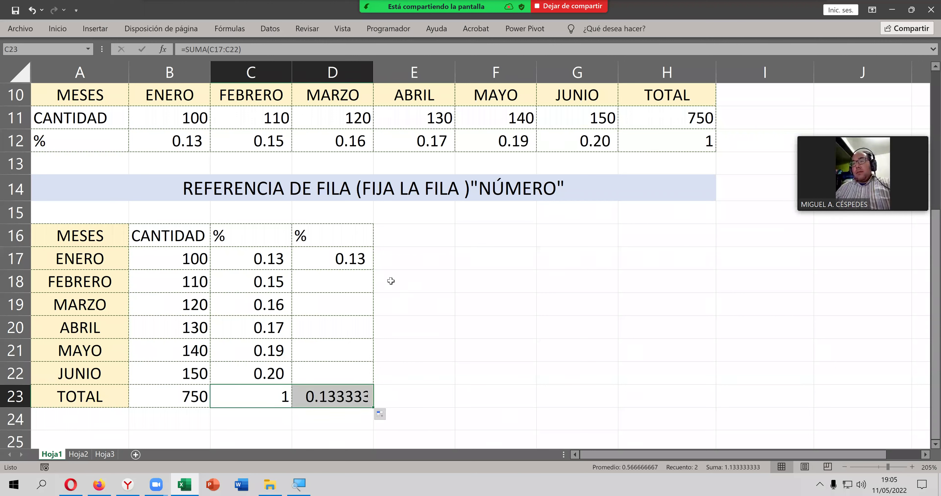
{"action": "left_click", "coordinate": [353, 392]}
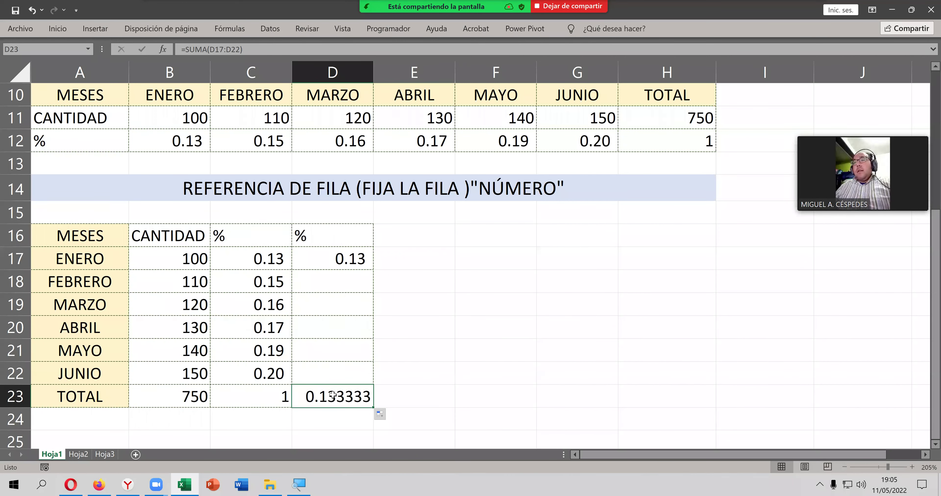
{"action": "left_click", "coordinate": [58, 29]}
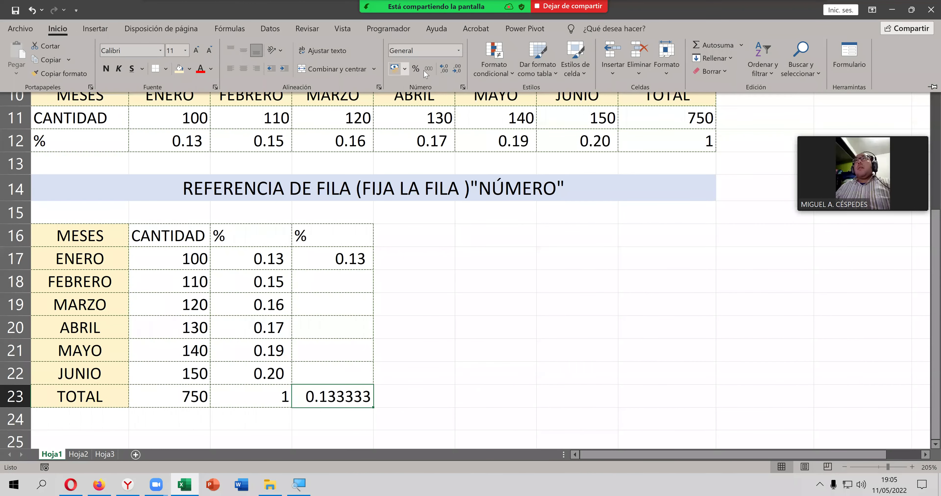
{"action": "left_click", "coordinate": [456, 72]}
{"action": "left_click", "coordinate": [456, 72]}
{"action": "left_click", "coordinate": [456, 73]}
{"action": "left_click", "coordinate": [456, 73]}
{"action": "left_click", "coordinate": [456, 73]}
{"action": "left_click", "coordinate": [457, 73]}
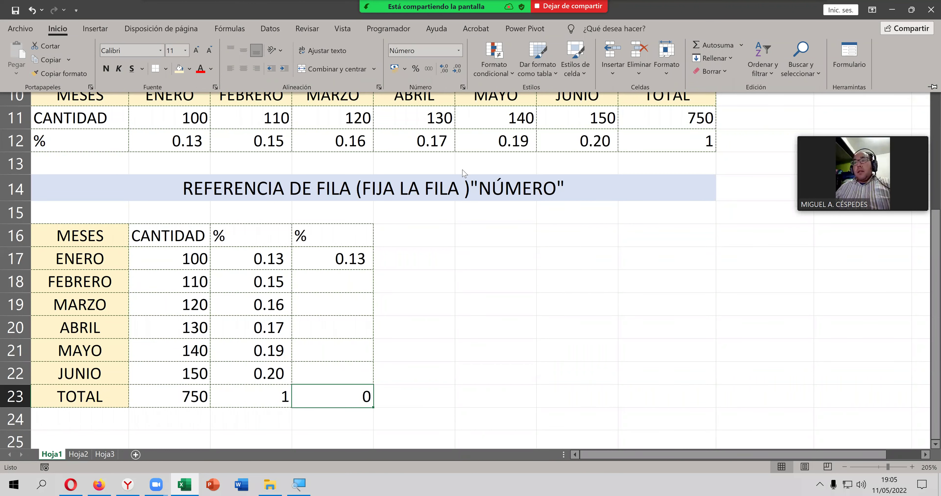
{"action": "left_click", "coordinate": [474, 216]}
Step: Compare D17's formula with C17's =B17/B$23
{"action": "left_click", "coordinate": [349, 248]}
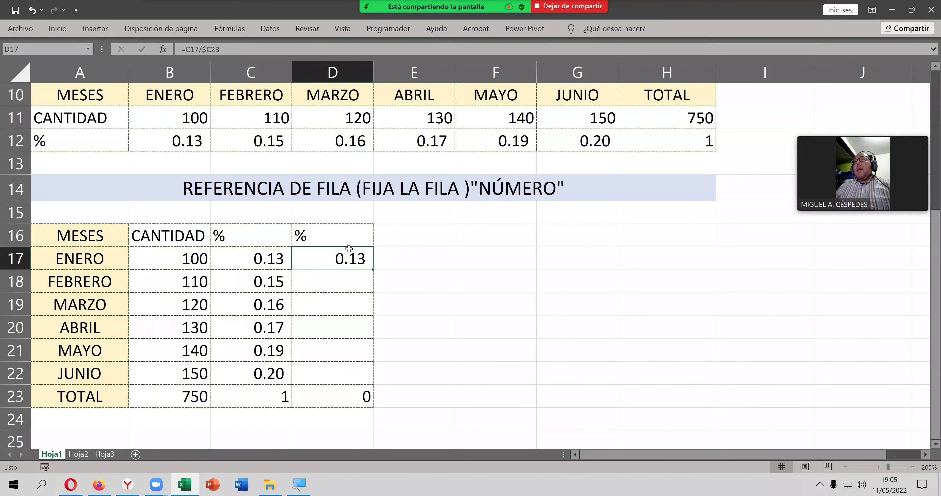
{"action": "left_click", "coordinate": [289, 252]}
{"action": "double_click", "coordinate": [289, 253]}
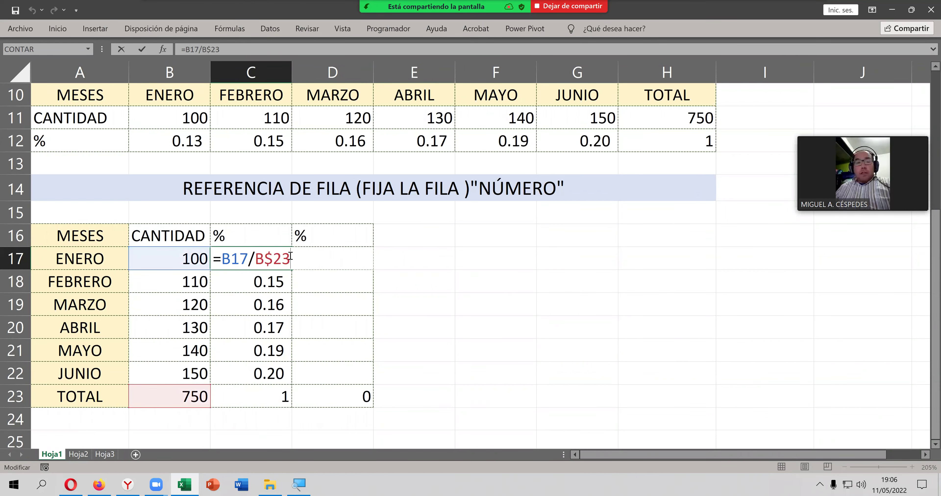
{"action": "key", "text": "Return"}
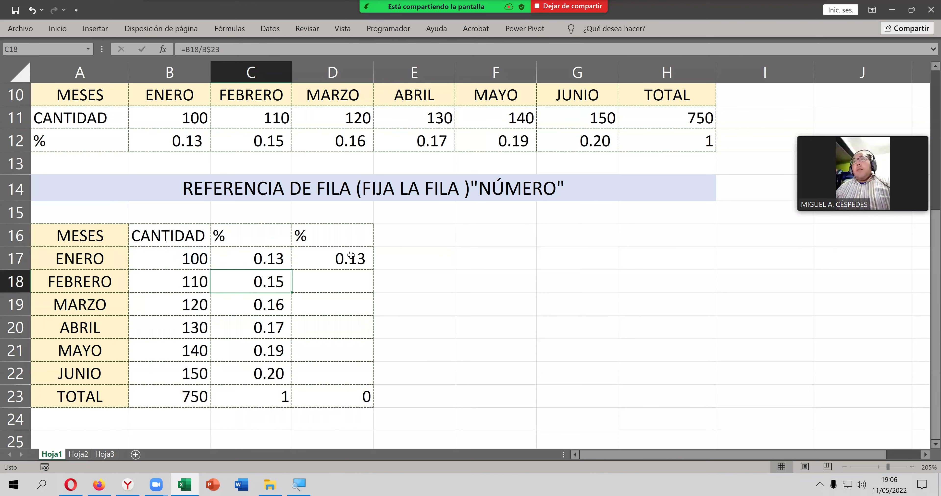
{"action": "left_click", "coordinate": [349, 256]}
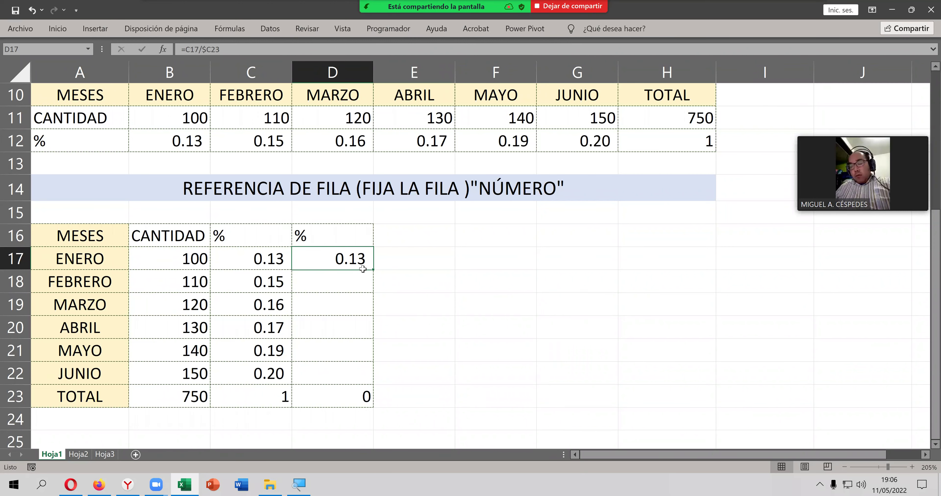
Step: Copy D17's formula into D18 and inspect D17's formula
{"action": "left_click_drag", "start_coordinate": [373, 272], "coordinate": [372, 290]}
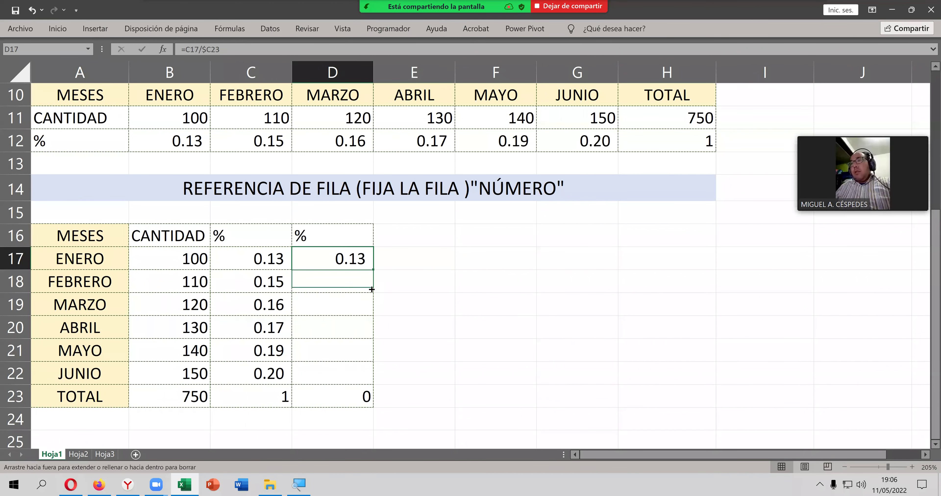
{"action": "left_click", "coordinate": [349, 284]}
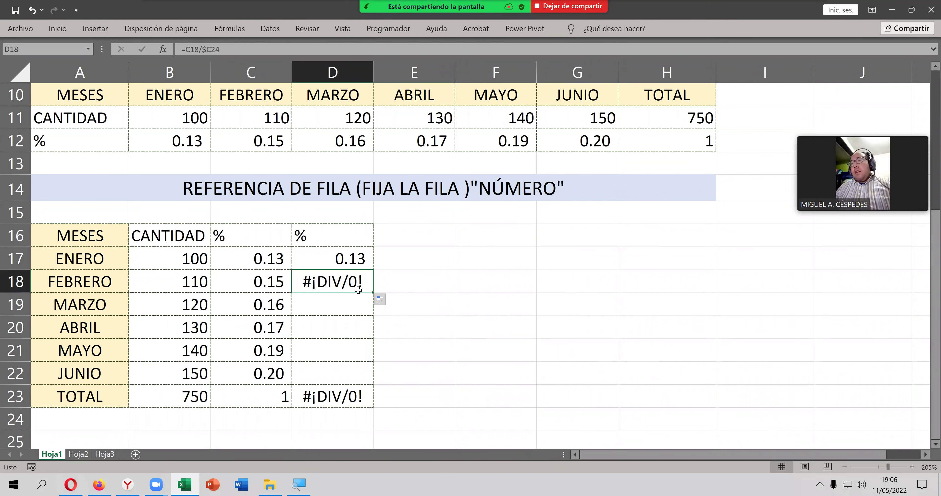
{"action": "double_click", "coordinate": [359, 260]}
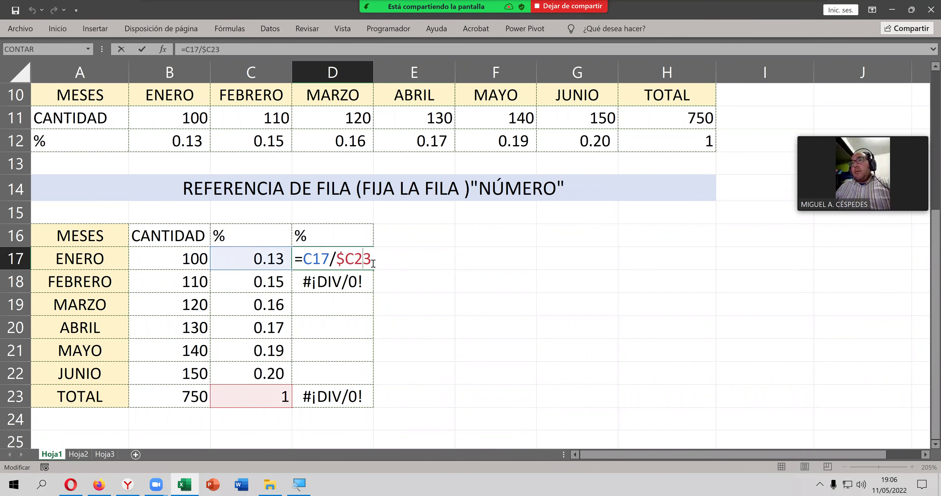
{"action": "scroll", "coordinate": [372, 265], "scroll_direction": "down", "scroll_amount": 1}
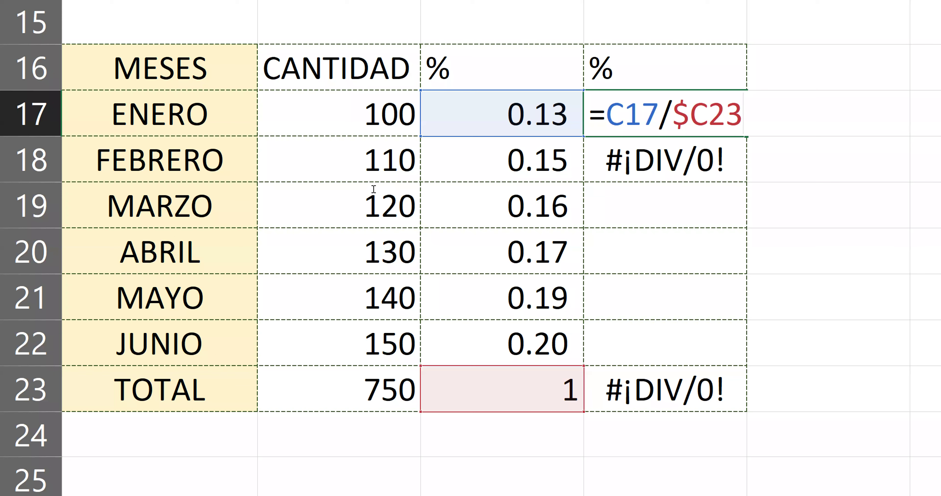
{"action": "key", "text": "Return"}
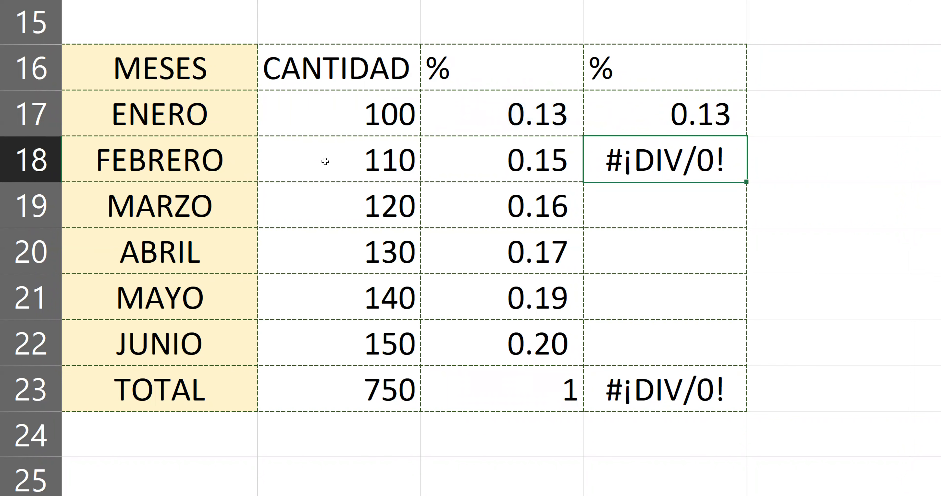
Step: Clear the second % column from D16 down through D23
{"action": "key", "text": "ctrl+Up"}
{"action": "key", "text": "shift+Down"}
{"action": "key", "text": "shift+Down"}
{"action": "key", "text": "shift+Down"}
{"action": "key", "text": "shift+Down"}
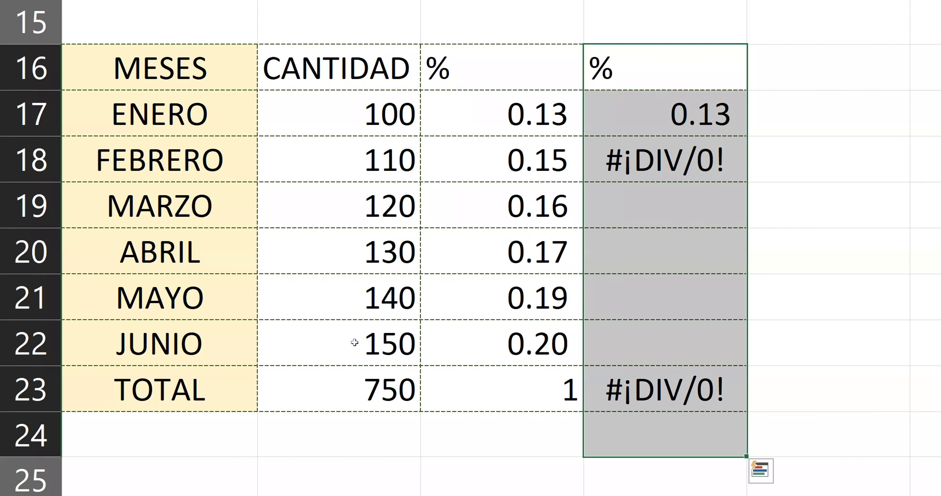
{"action": "key", "text": "Delete"}
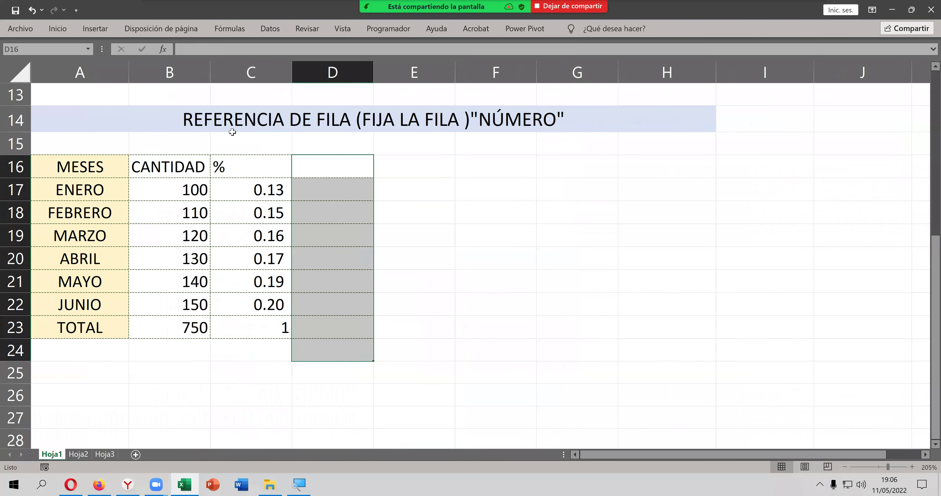
Step: Copy the % column C16:C23 and paste it into D16:D23
{"action": "left_click_drag", "start_coordinate": [238, 168], "coordinate": [256, 321]}
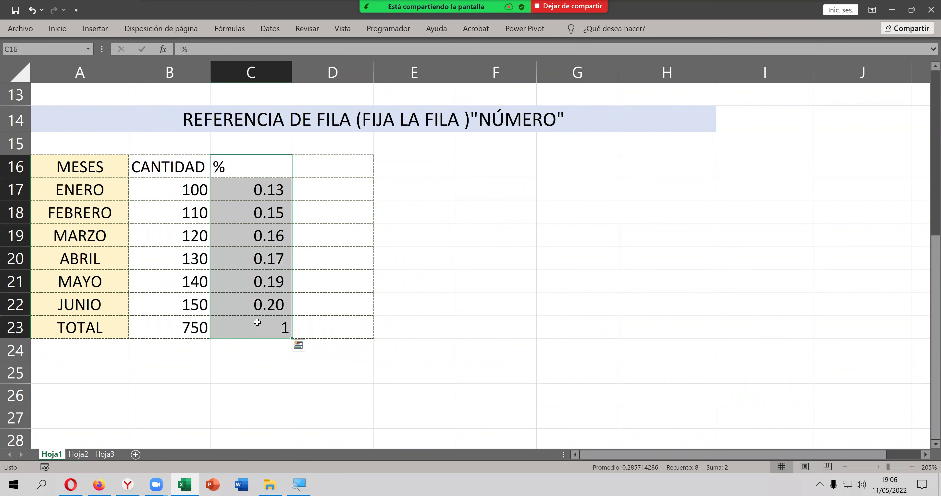
{"action": "right_click", "coordinate": [256, 321]}
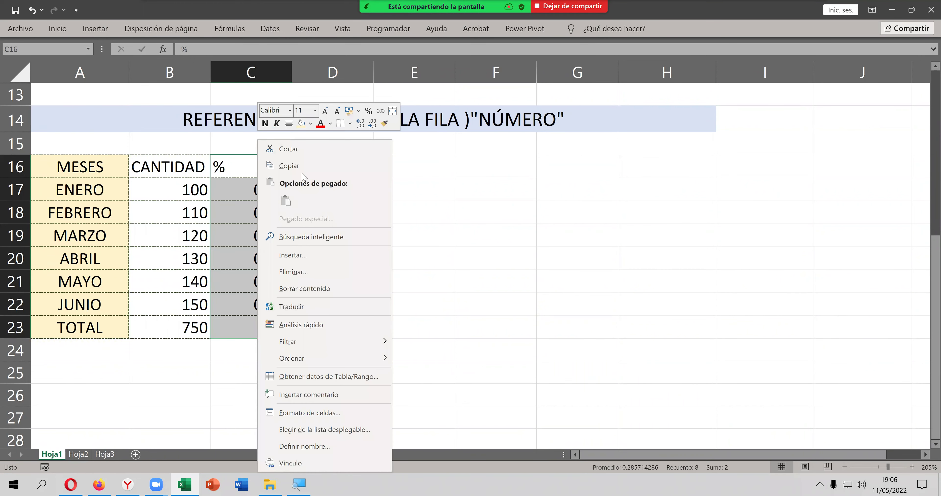
{"action": "left_click", "coordinate": [301, 165]}
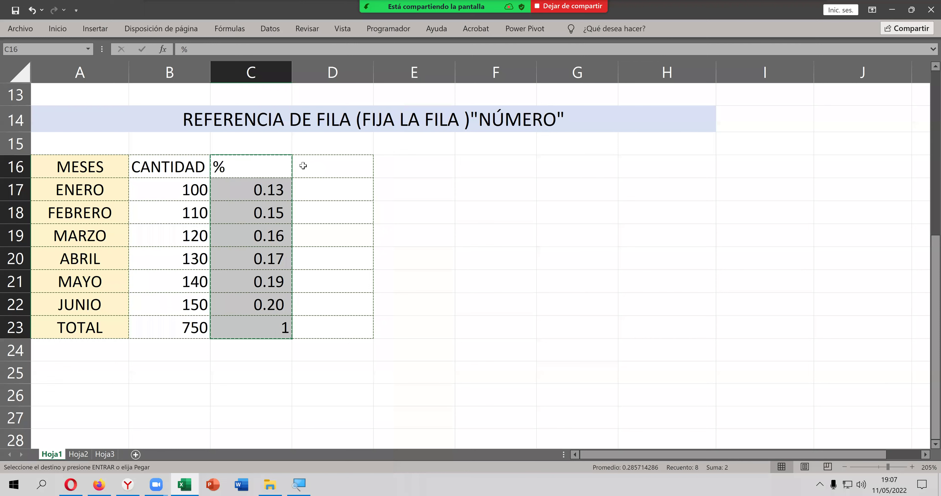
{"action": "left_click", "coordinate": [303, 166]}
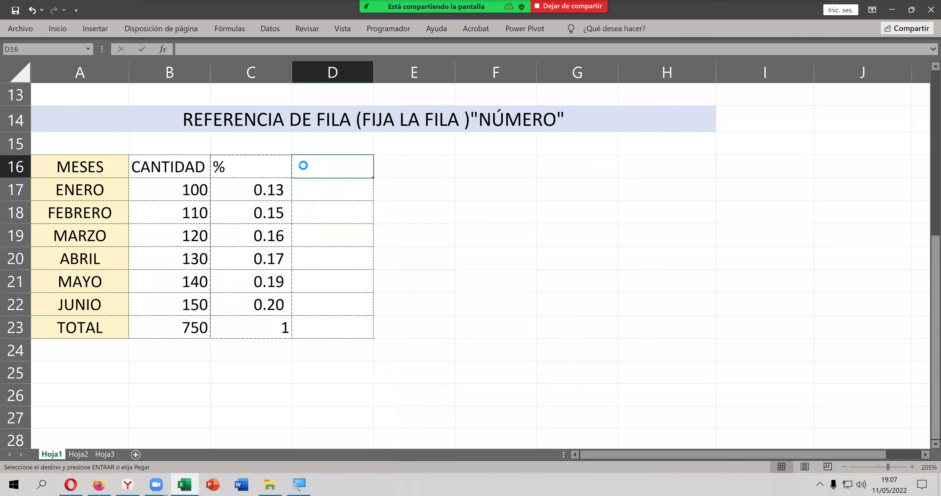
{"action": "key", "text": "ctrl+v"}
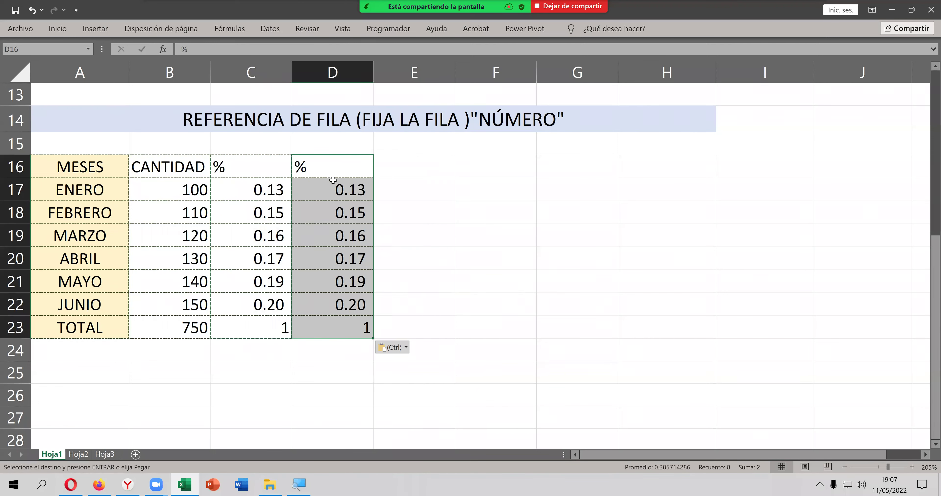
Step: Change D17 to =C17/$C23 and clear the pasted values in D18:D22
{"action": "double_click", "coordinate": [333, 181]}
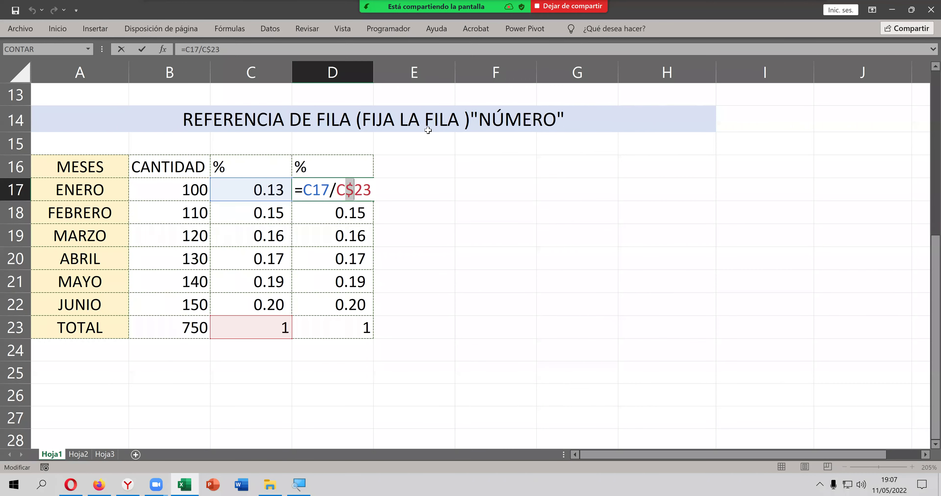
{"action": "key", "text": "BackSpace"}
{"action": "left_click", "coordinate": [338, 189]}
{"action": "type", "text": "&"}
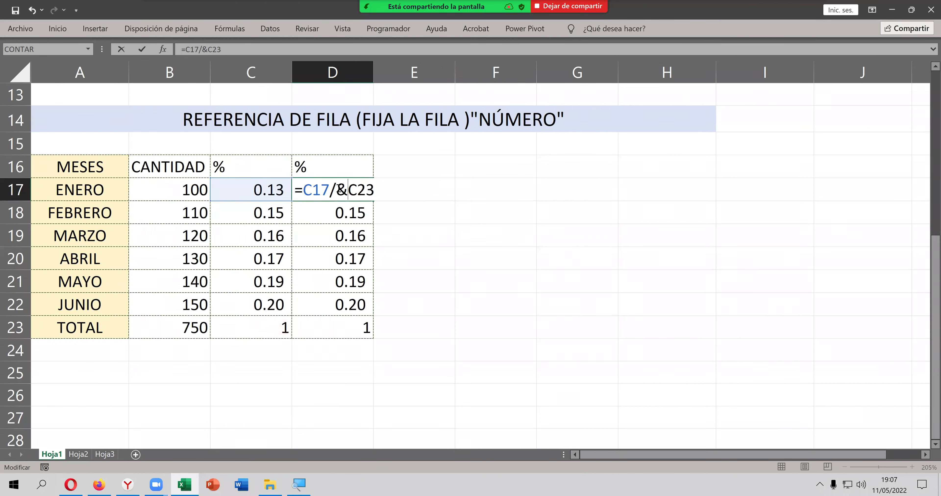
{"action": "key", "text": "BackSpace"}
{"action": "type", "text": "$"}
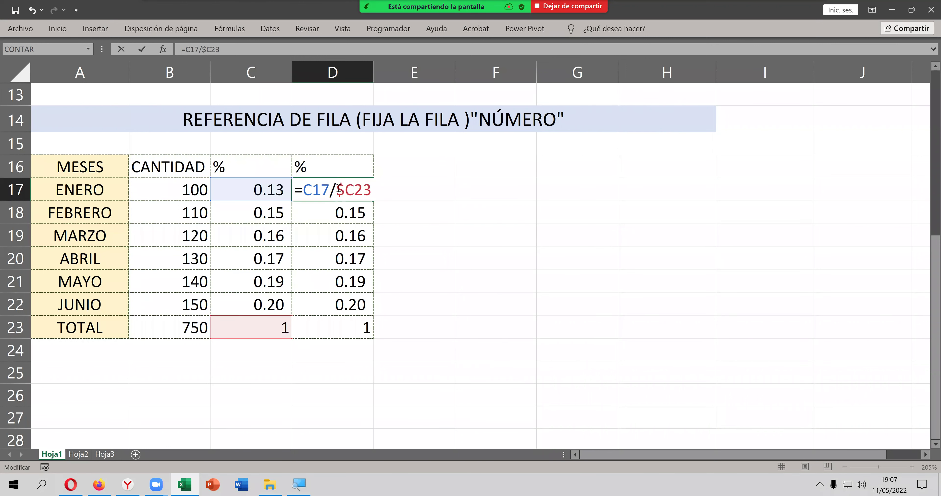
{"action": "key", "text": "Return"}
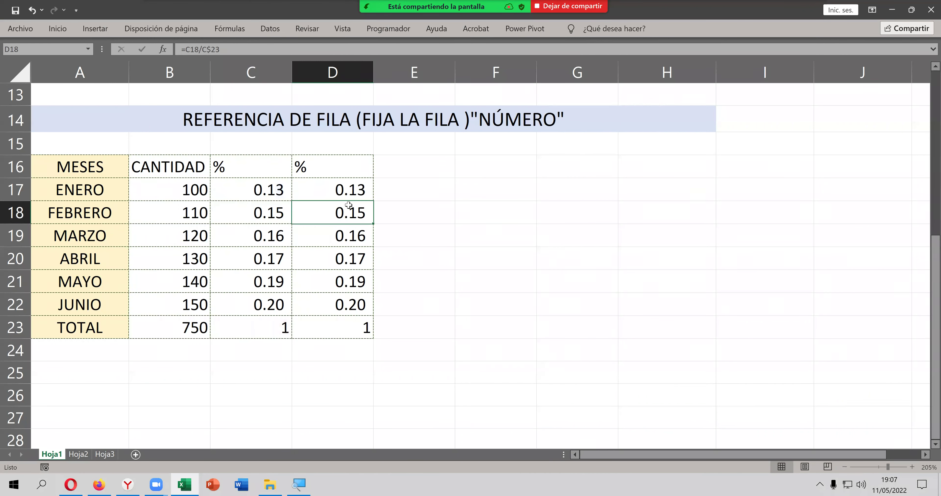
{"action": "left_click_drag", "start_coordinate": [352, 212], "coordinate": [350, 298]}
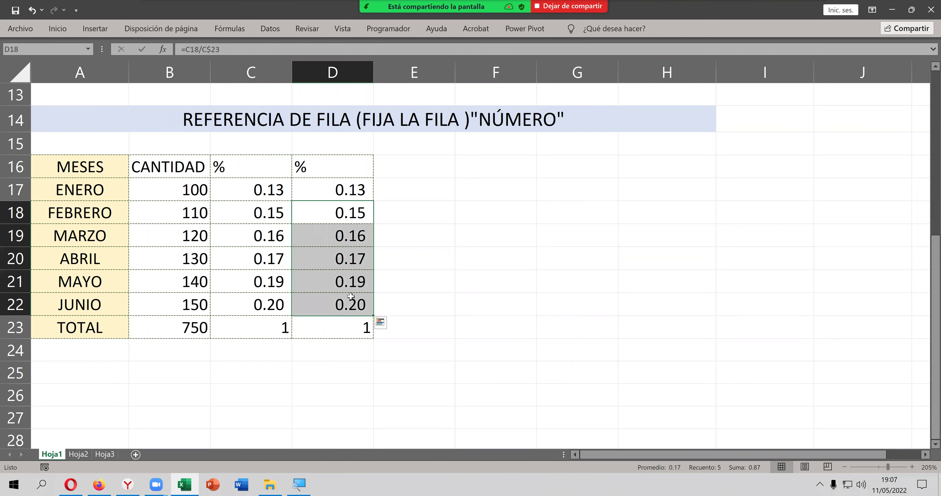
{"action": "key", "text": "Delete"}
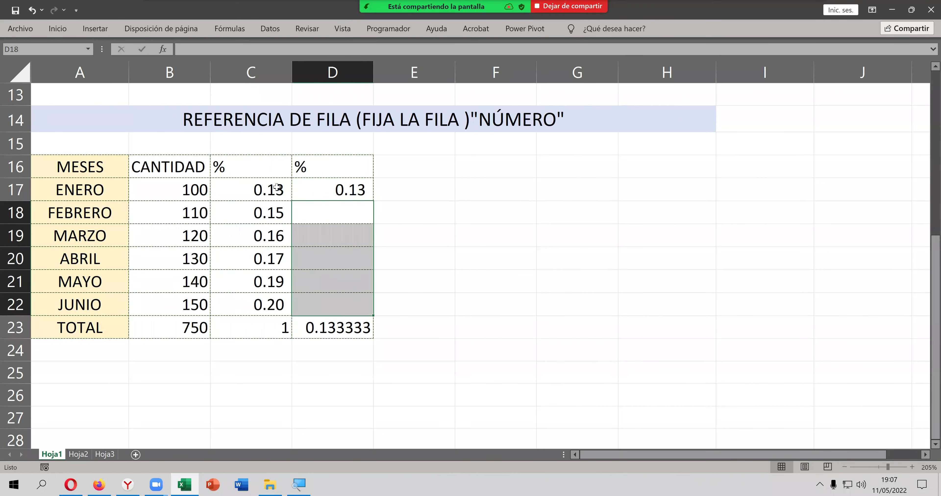
Step: Copy D17's formula into D18, which shows #¡DIV/0!, and reopen D17's formula
{"action": "left_click", "coordinate": [276, 188]}
{"action": "left_click", "coordinate": [328, 185]}
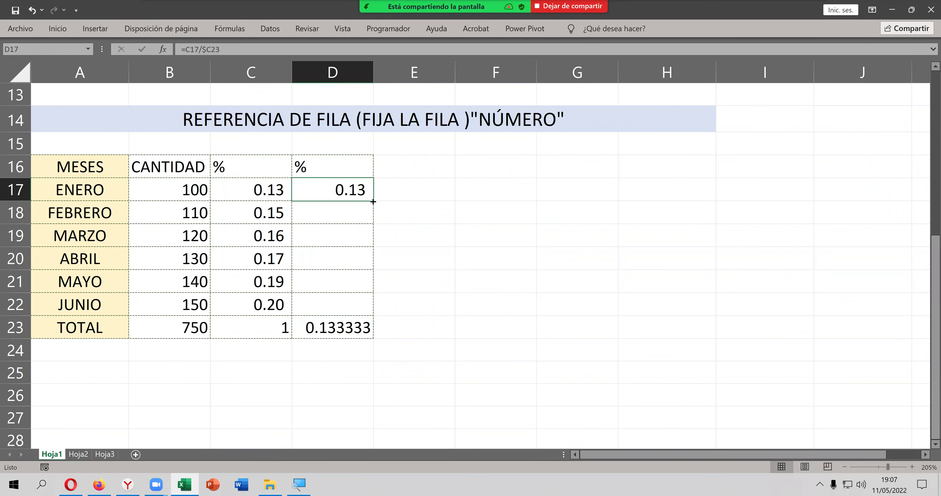
{"action": "left_click_drag", "start_coordinate": [373, 203], "coordinate": [372, 222]}
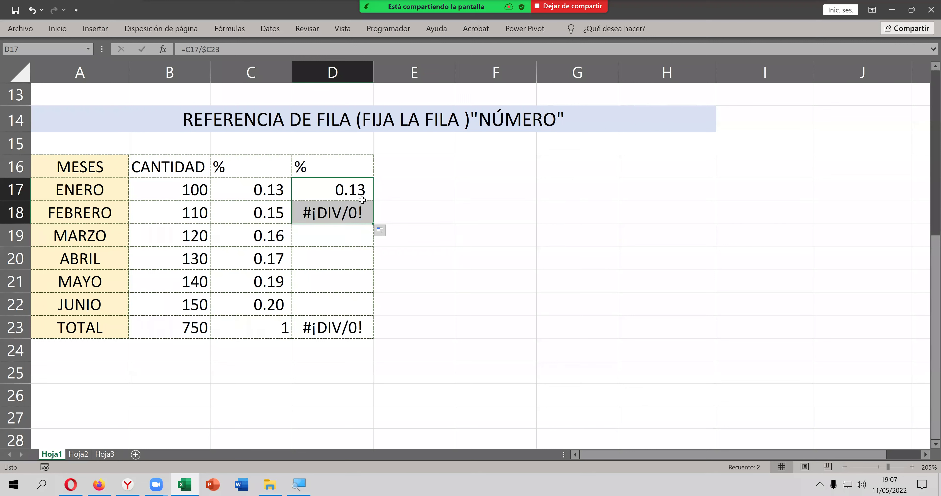
{"action": "double_click", "coordinate": [360, 192]}
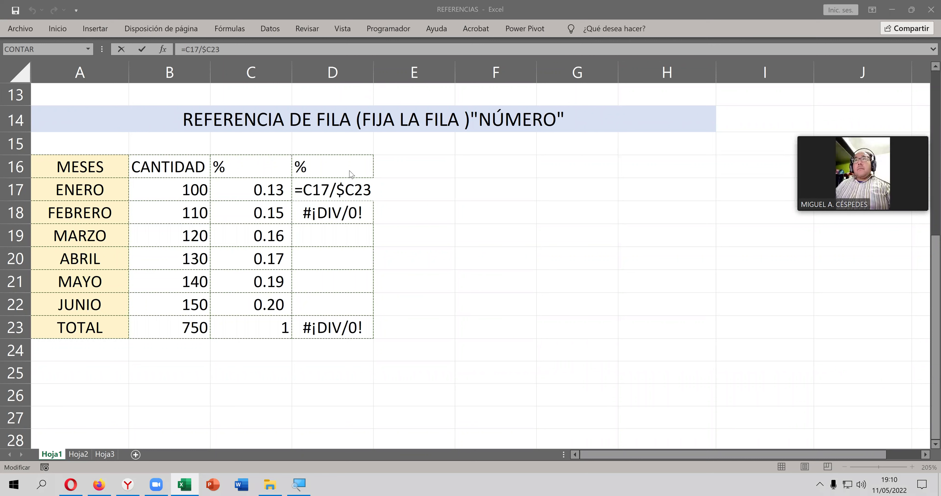
{"action": "left_click", "coordinate": [343, 189]}
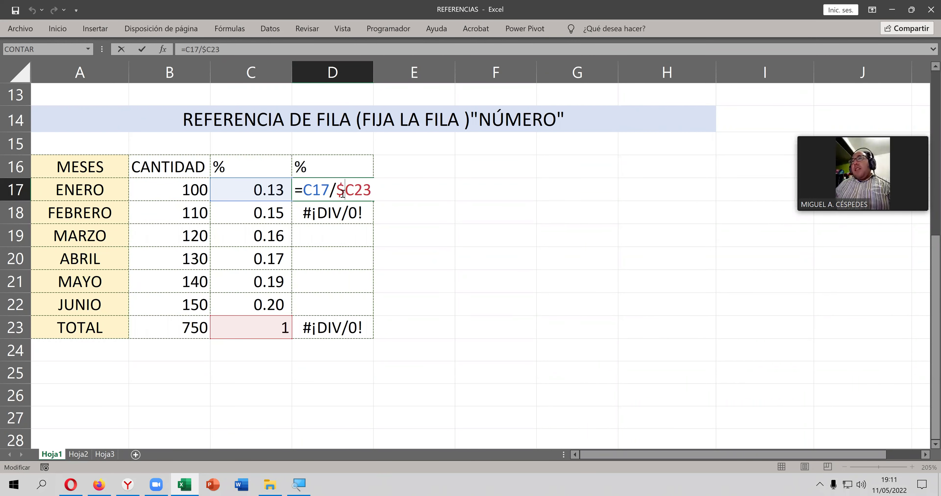
Step: Confirm D17's percentage formula and inspect the copy already in D18
{"action": "key", "text": "Return"}
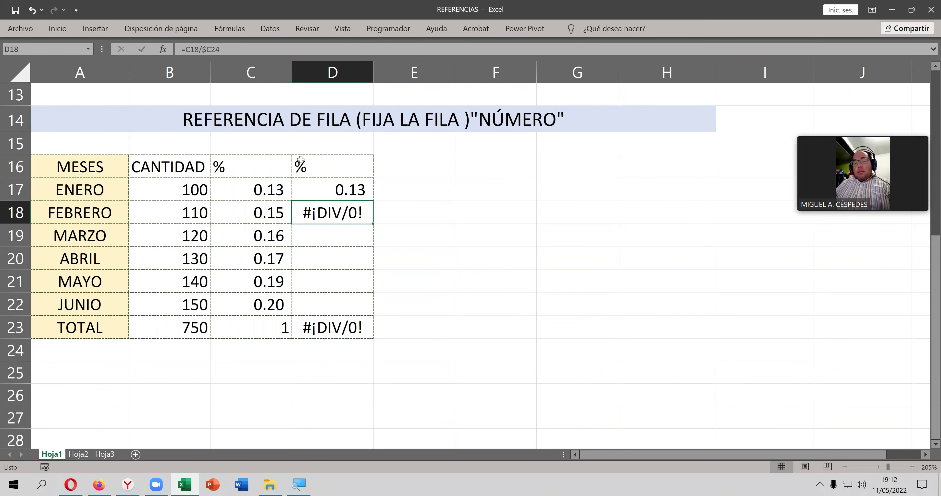
{"action": "key", "text": "F2"}
{"action": "key", "text": "Return"}
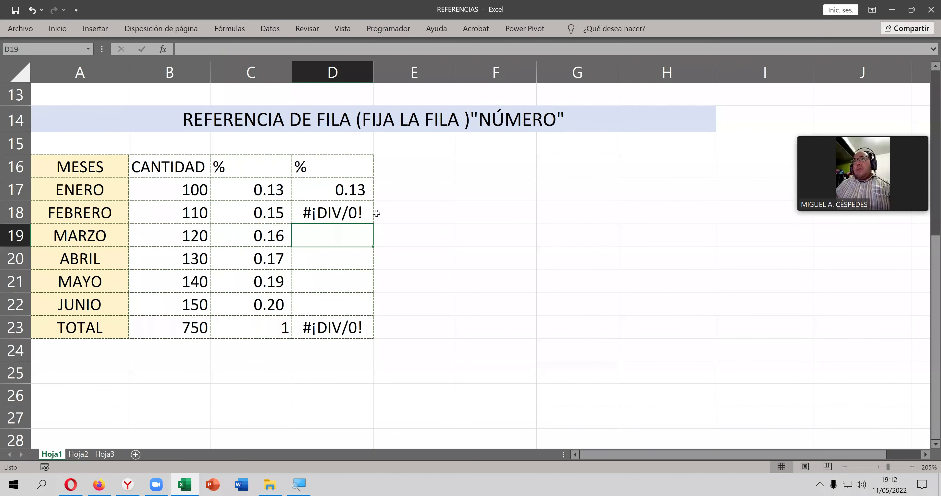
{"action": "left_click", "coordinate": [371, 209]}
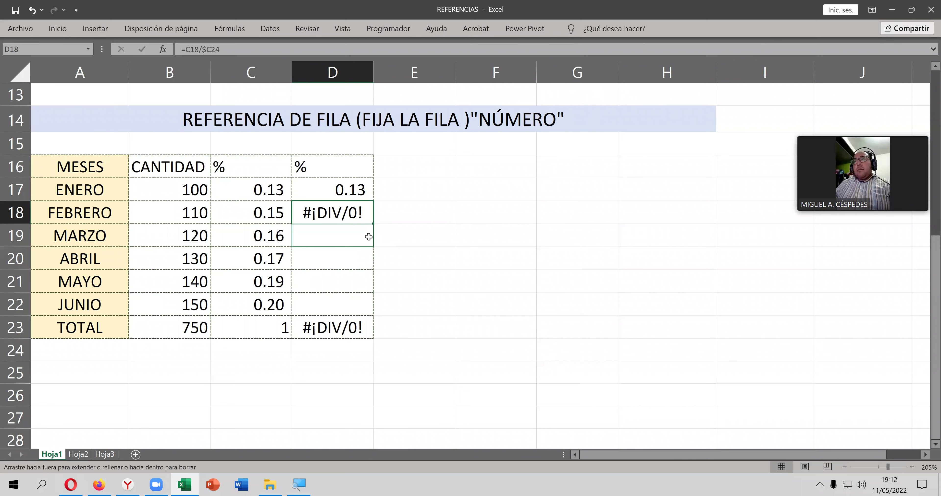
Step: Fill the % formula down into D19 and D20, checking each copy's shifting divisor
{"action": "left_click_drag", "start_coordinate": [373, 225], "coordinate": [370, 238]}
{"action": "double_click", "coordinate": [366, 236]}
{"action": "key", "text": "Return"}
{"action": "left_click", "coordinate": [354, 236]}
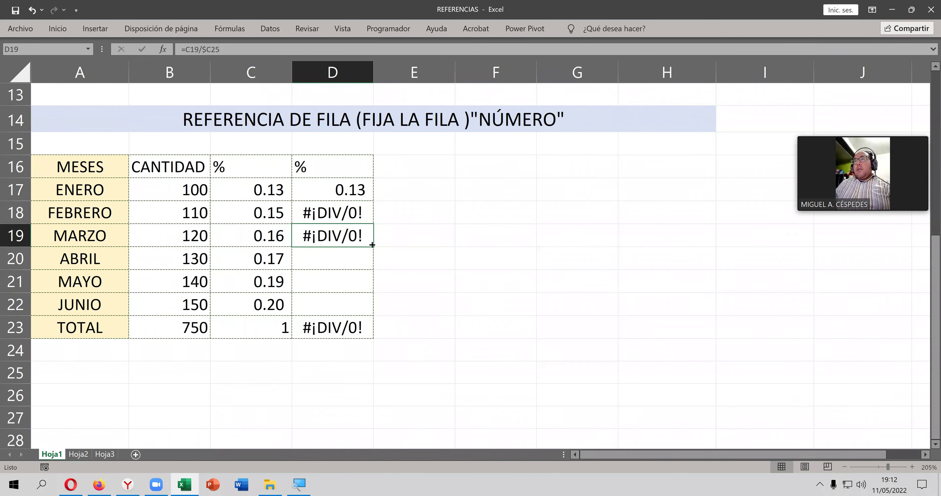
{"action": "left_click_drag", "start_coordinate": [374, 247], "coordinate": [373, 265]}
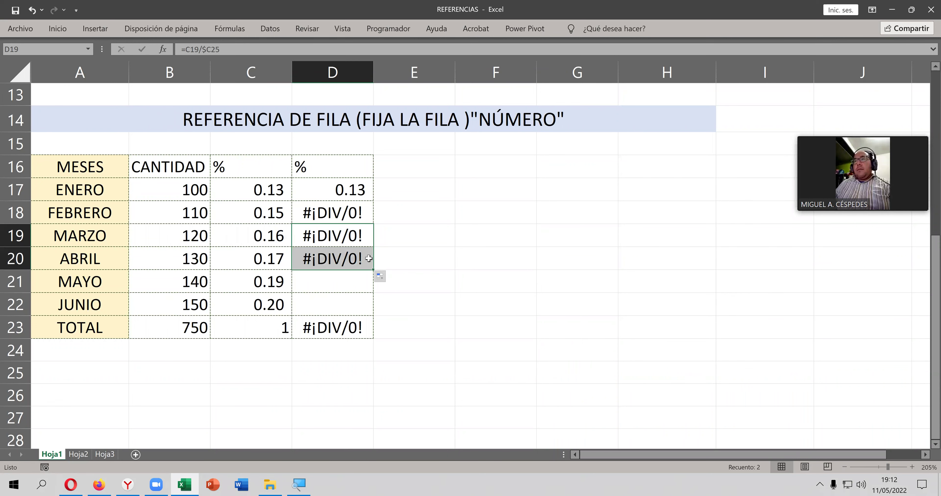
{"action": "double_click", "coordinate": [369, 259]}
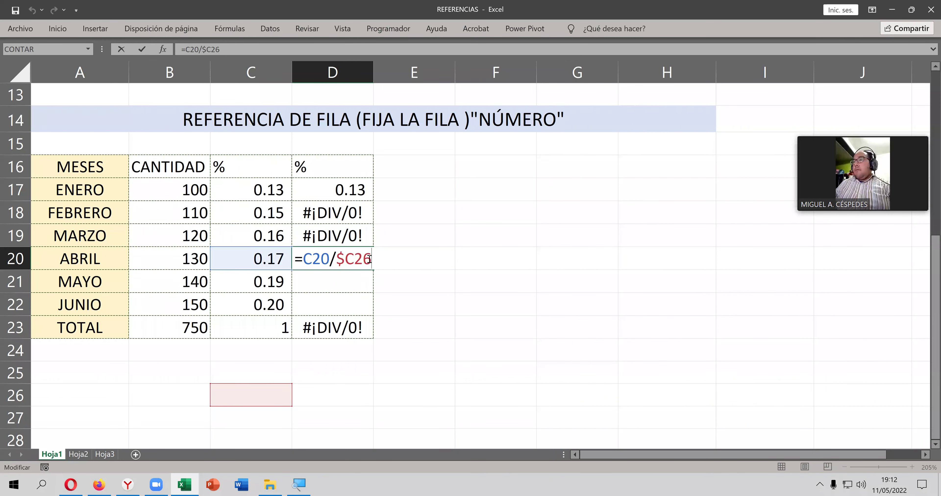
{"action": "key", "text": "Escape"}
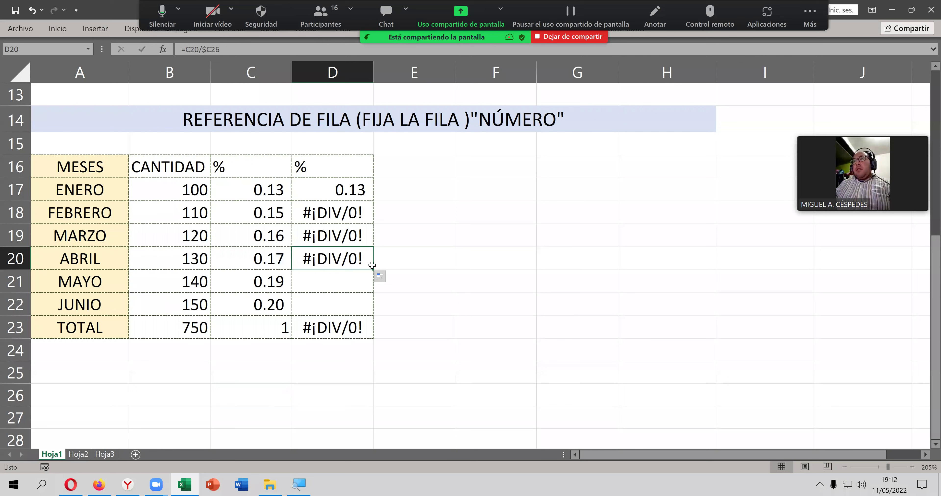
Step: Extend the formula into D21 and D22, where the divisor becomes the empty $C28
{"action": "left_click_drag", "start_coordinate": [373, 269], "coordinate": [367, 279]}
{"action": "double_click", "coordinate": [366, 279]}
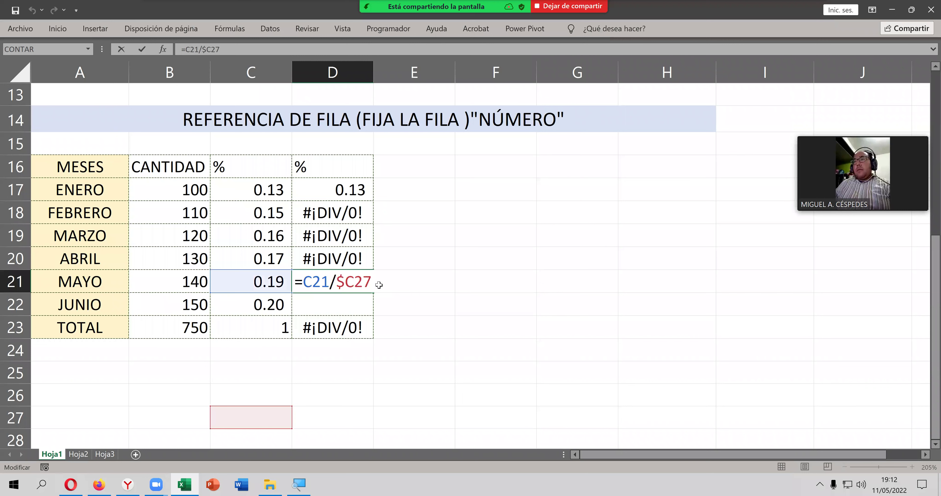
{"action": "key", "text": "Escape"}
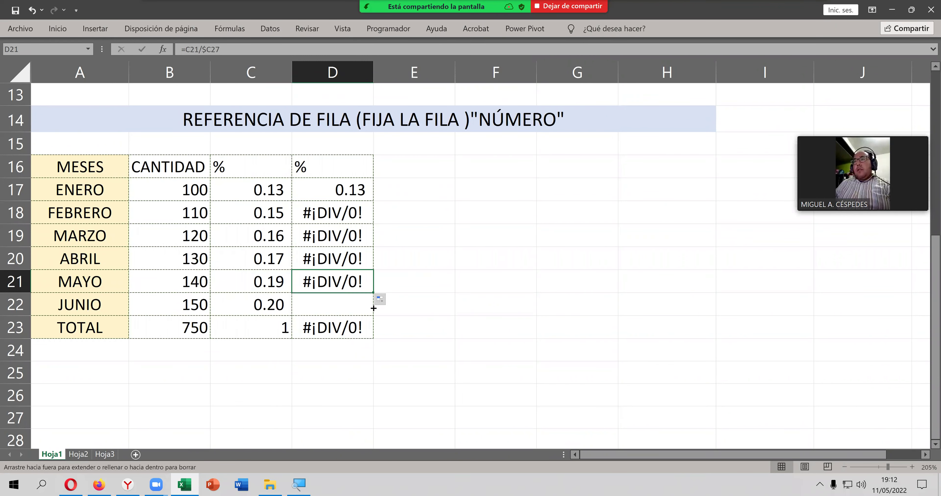
{"action": "left_click_drag", "start_coordinate": [375, 292], "coordinate": [372, 305]}
{"action": "left_click", "coordinate": [371, 305]}
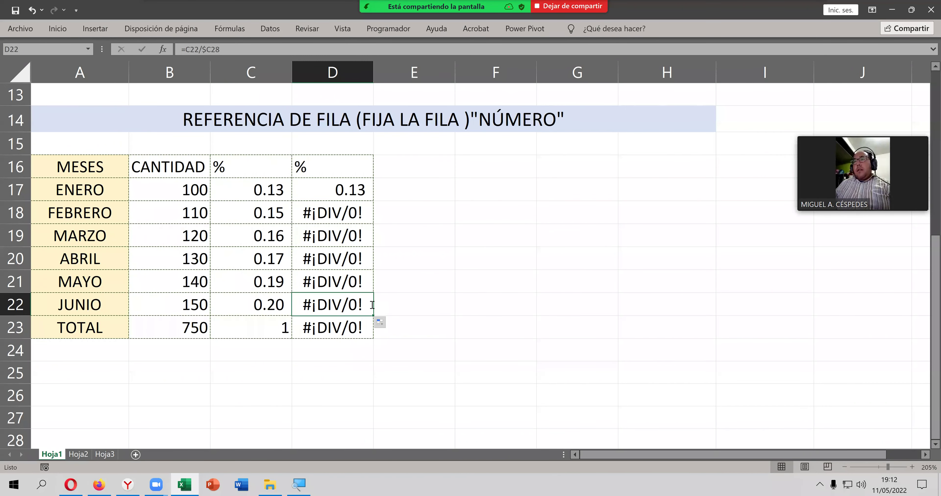
{"action": "double_click", "coordinate": [372, 305]}
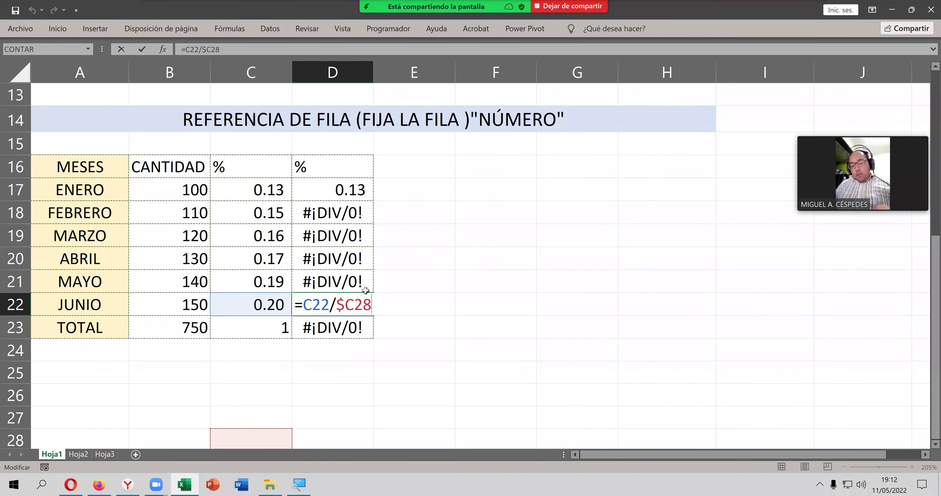
{"action": "key", "text": "alt"}
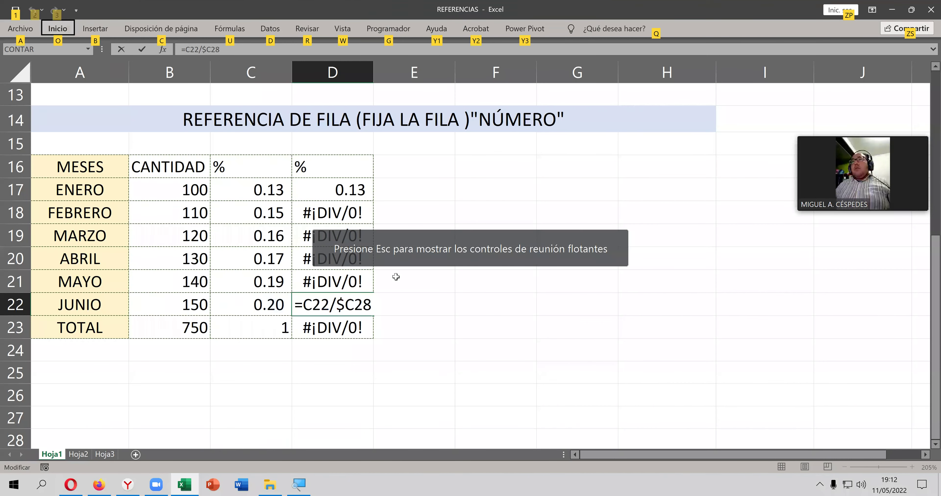
{"action": "key", "text": "Escape"}
{"action": "double_click", "coordinate": [356, 194]}
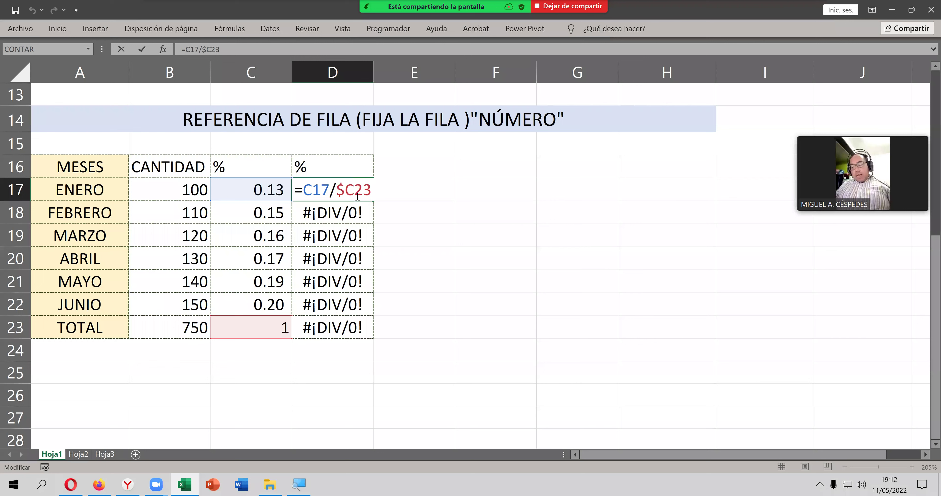
Step: Change D17 to =C17/C$23, fill it down to D23 (0.13–0.20, TOTAL 1), and save
{"action": "type", "text": "$"}
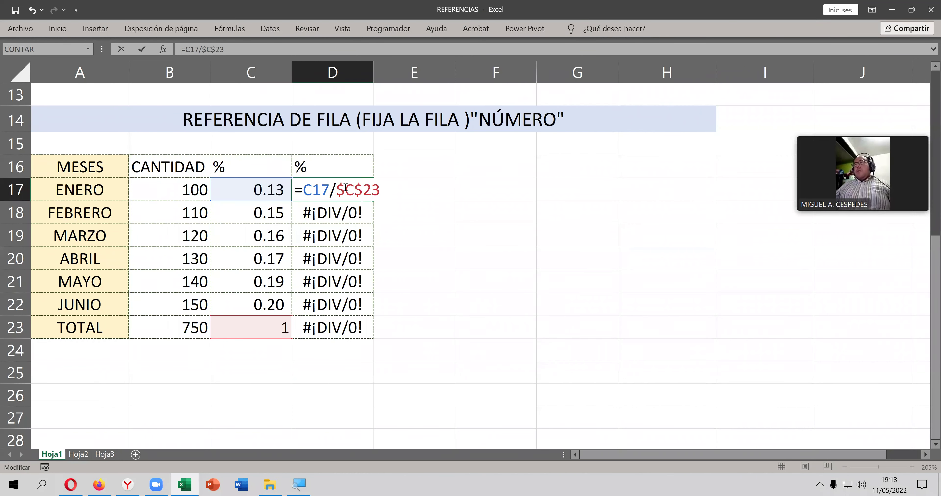
{"action": "left_click_drag", "start_coordinate": [344, 188], "coordinate": [336, 189]}
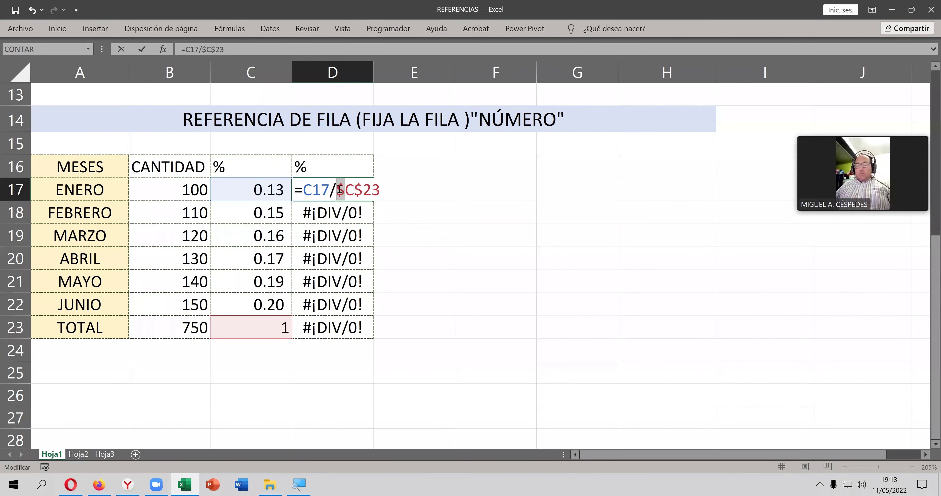
{"action": "key", "text": "Delete"}
{"action": "key", "text": "Return"}
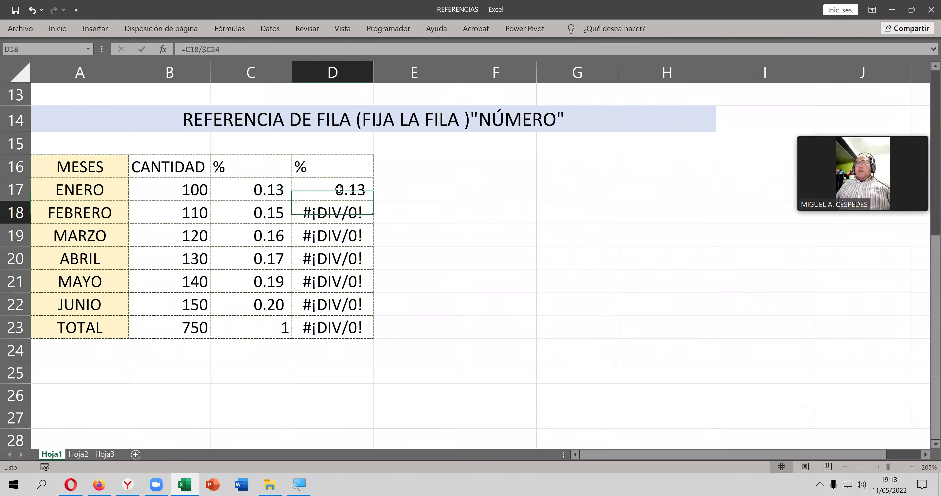
{"action": "left_click", "coordinate": [339, 190]}
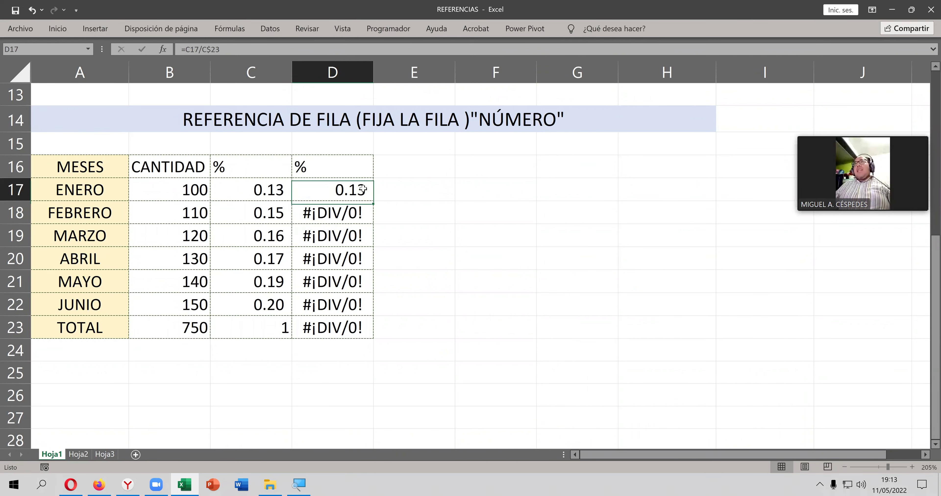
{"action": "double_click", "coordinate": [373, 202]}
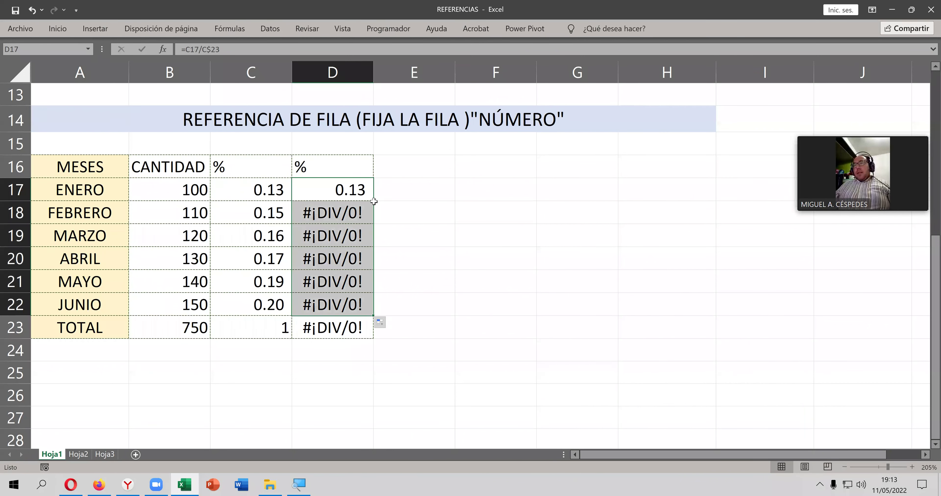
{"action": "left_click", "coordinate": [446, 227]}
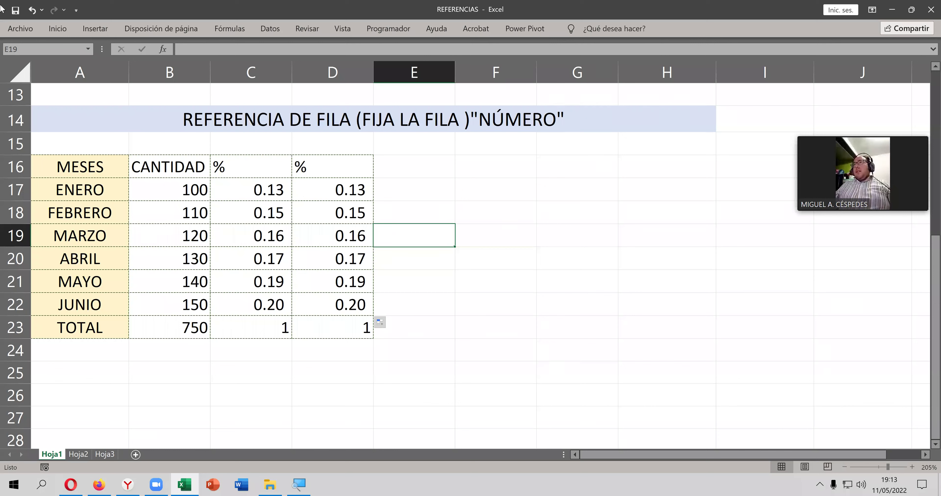
{"action": "left_click", "coordinate": [16, 10]}
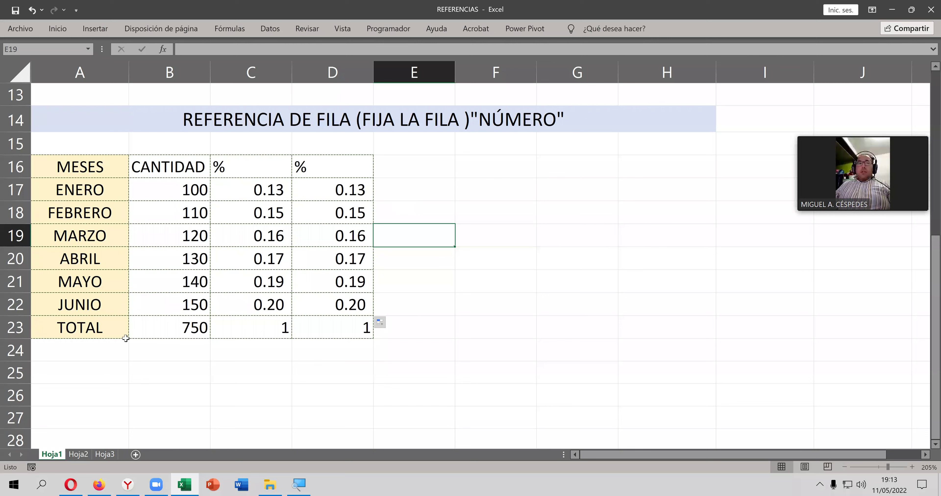
Step: Copy the table block A14:H24 and paste it starting at A26
{"action": "left_click_drag", "start_coordinate": [98, 120], "coordinate": [511, 327]}
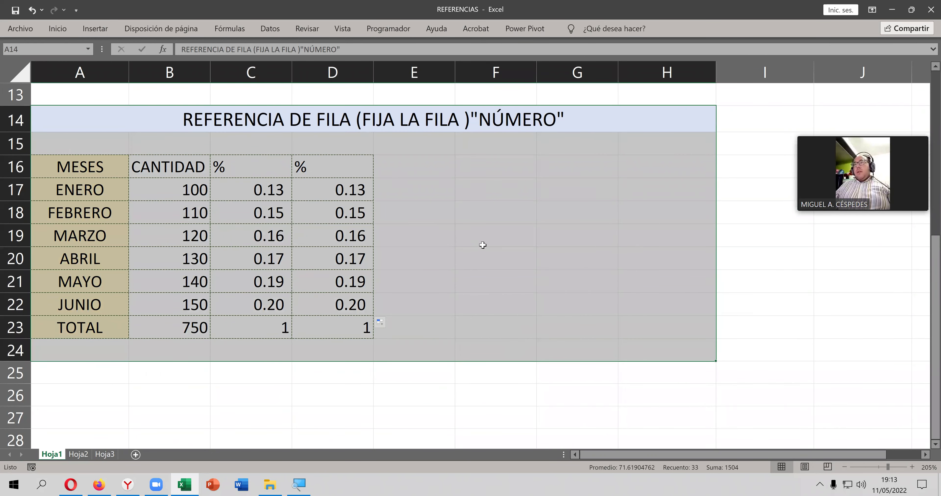
{"action": "right_click", "coordinate": [478, 207]}
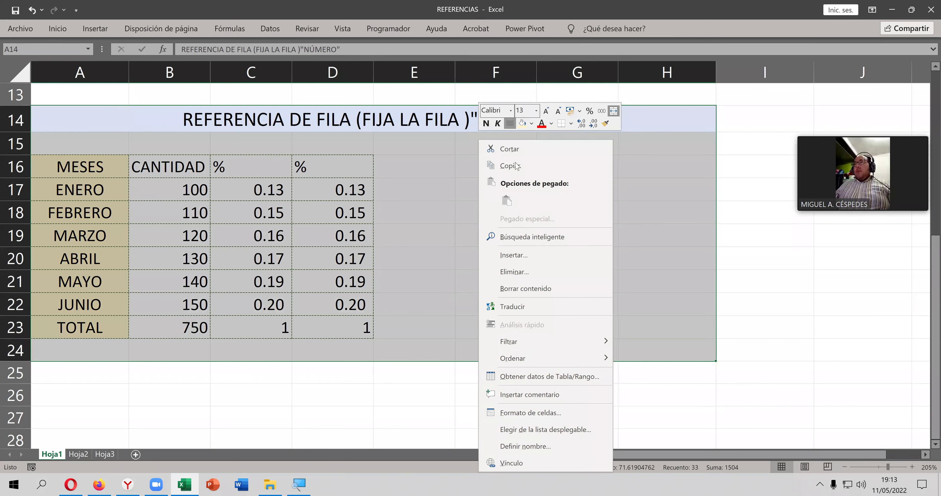
{"action": "left_click", "coordinate": [518, 166]}
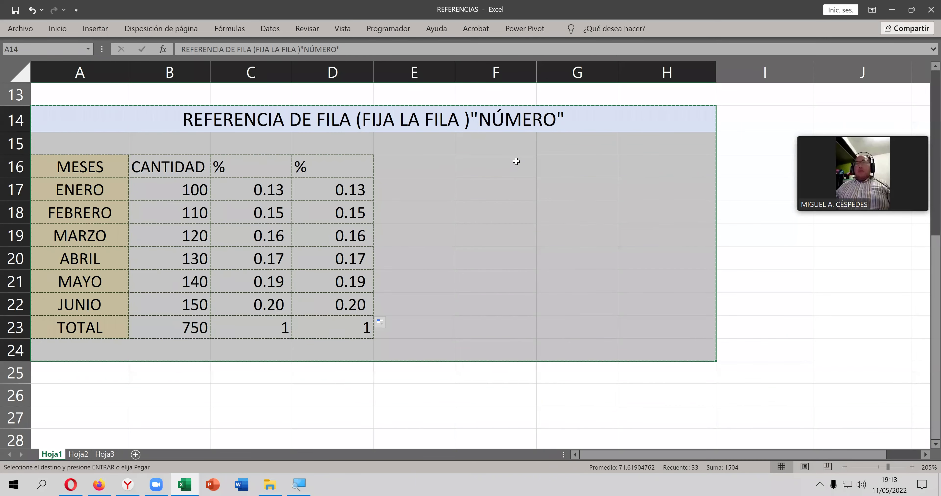
{"action": "scroll", "coordinate": [317, 313], "scroll_direction": "down", "scroll_amount": 2}
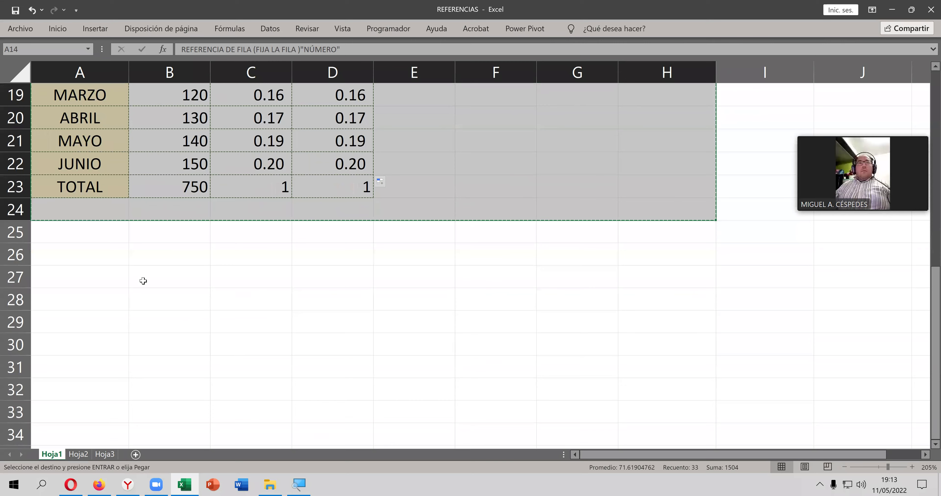
{"action": "left_click", "coordinate": [104, 255]}
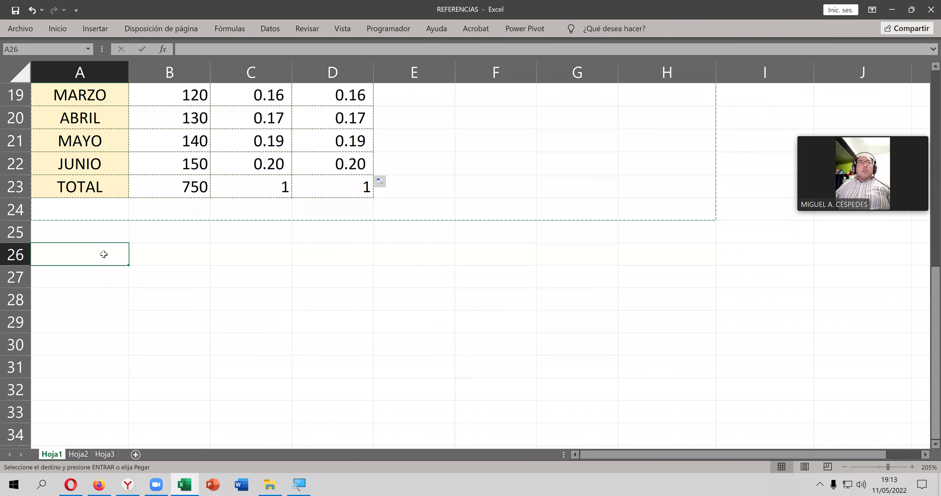
{"action": "key", "text": "ctrl+v"}
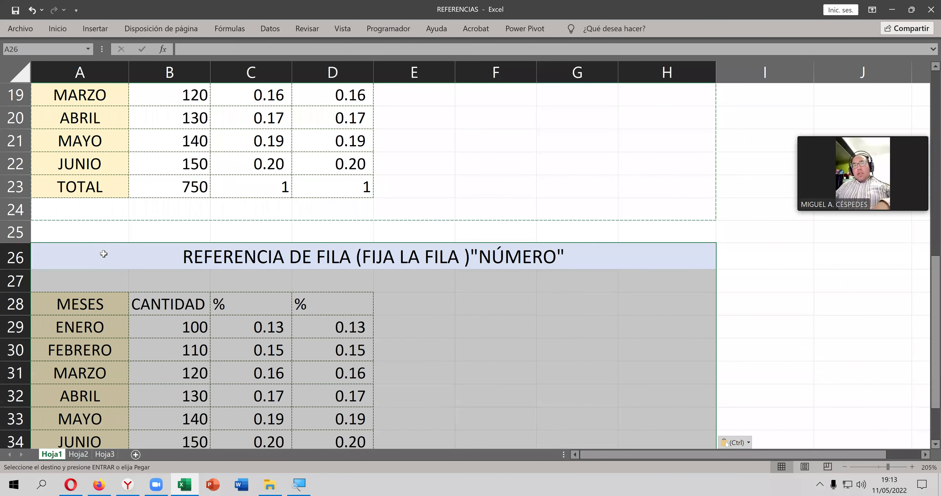
{"action": "scroll", "coordinate": [347, 289], "scroll_direction": "down", "scroll_amount": 1}
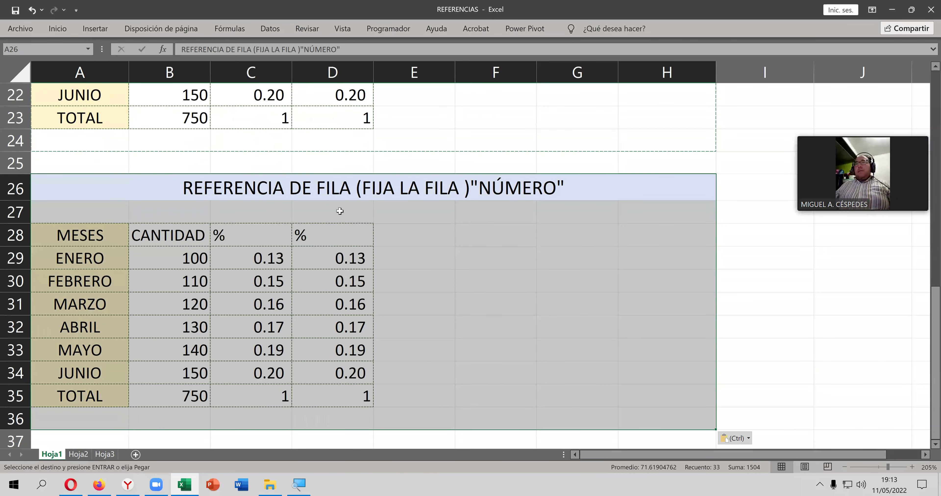
Step: Rewrite the copied title as REFERENCIA ABSOLUTA (FIJA LA FILA Y LA COLUMNA )
{"action": "double_click", "coordinate": [339, 194]}
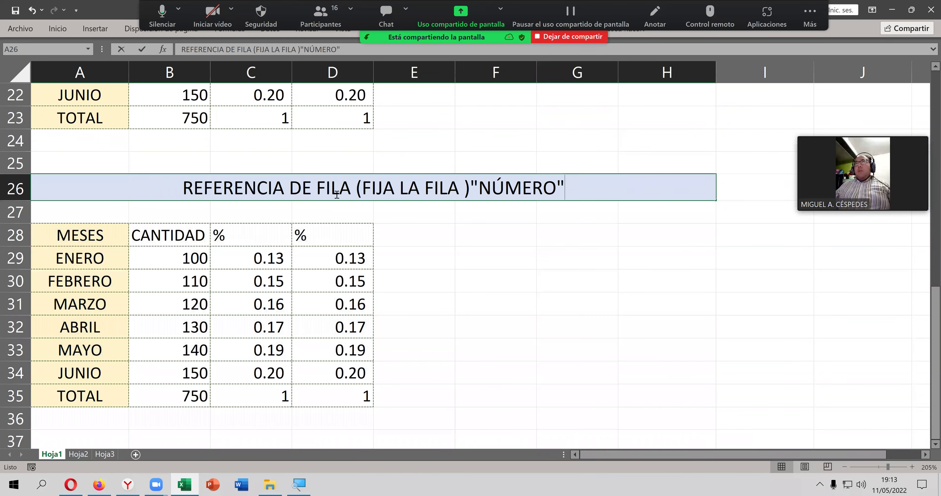
{"action": "left_click_drag", "start_coordinate": [316, 184], "coordinate": [349, 184]}
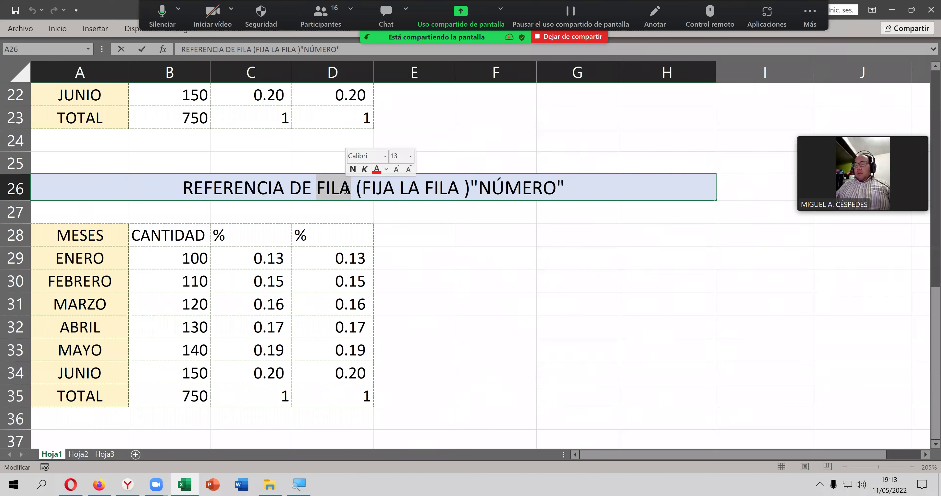
{"action": "key", "text": "BackSpace"}
{"action": "key", "text": "BackSpace"}
{"action": "key", "text": "BackSpace"}
{"action": "type", "text": "ABSOLUTA"}
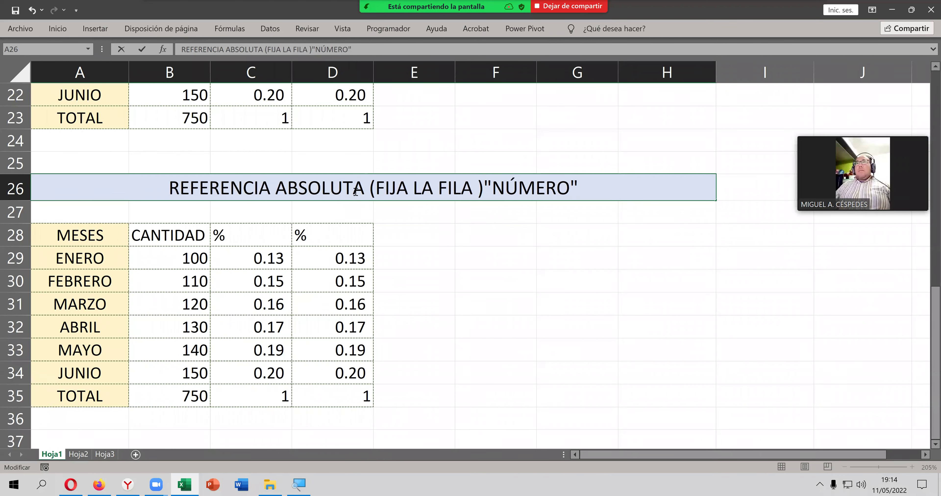
{"action": "left_click", "coordinate": [434, 188]}
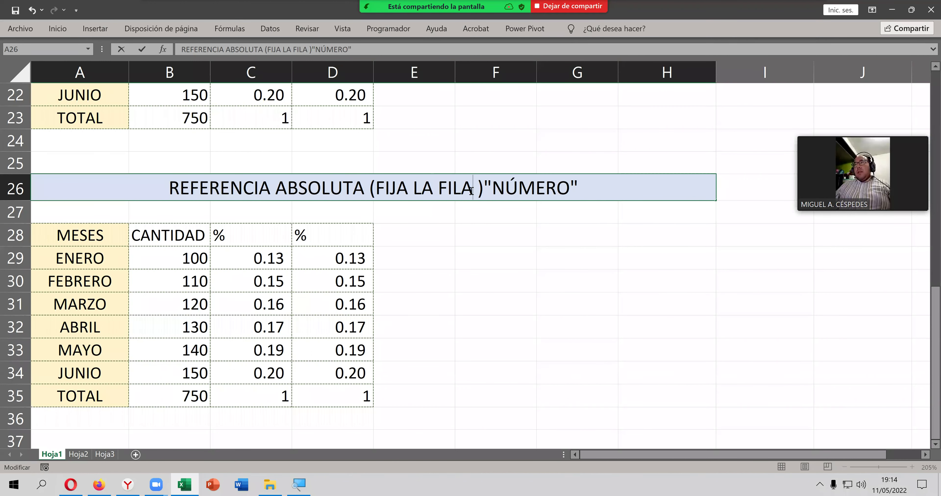
{"action": "type", "text": "Y LA COLUMNA"}
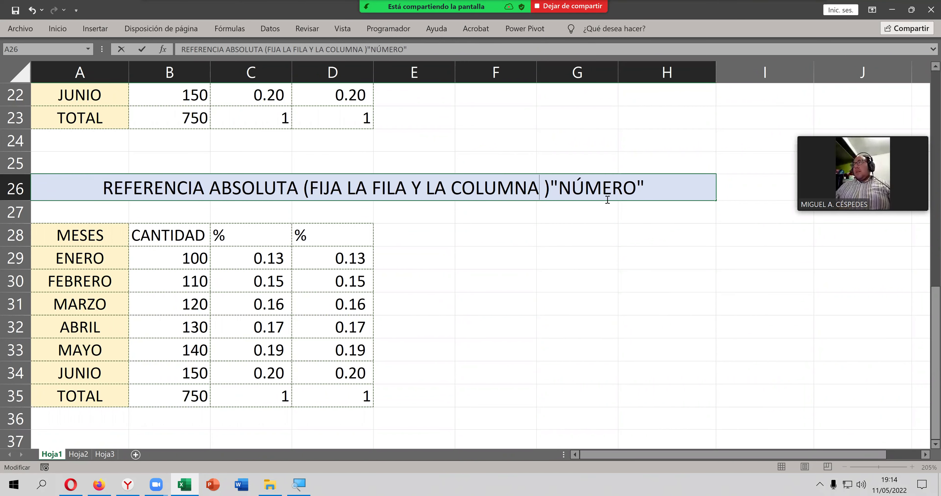
Step: End the title with "NÚMERO y TEXTO" and save the workbook
{"action": "left_click", "coordinate": [644, 186]}
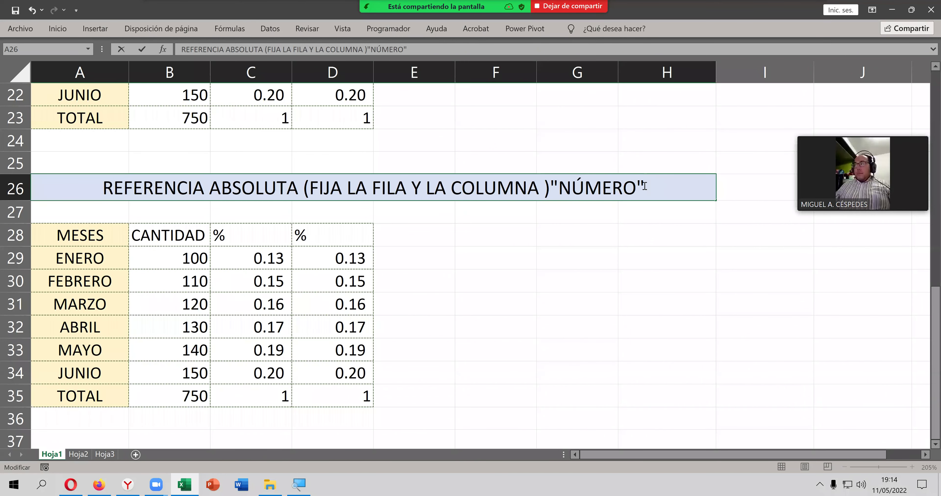
{"action": "type", "text": ","}
{"action": "type", "text": "\""}
{"action": "key", "text": "BackSpace"}
{"action": "key", "text": "BackSpace"}
{"action": "key", "text": "BackSpace"}
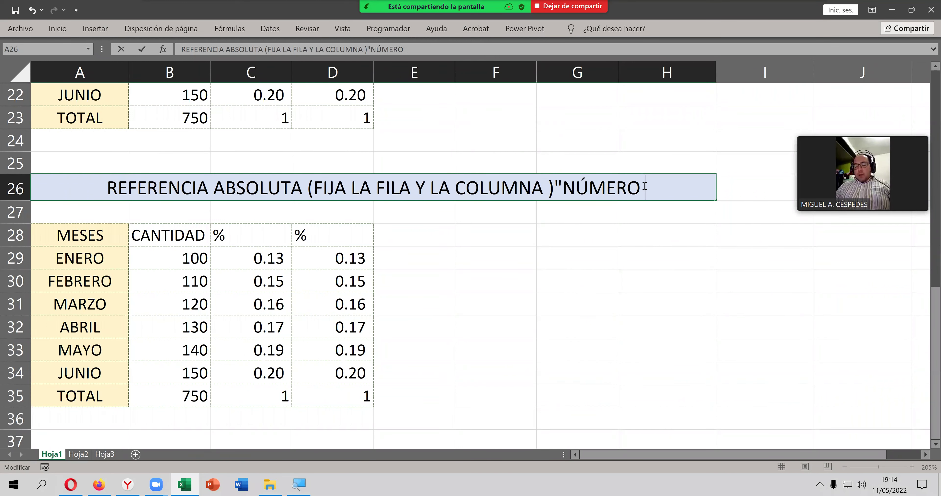
{"action": "type", "text": "y TEXTI"}
{"action": "key", "text": "BackSpace"}
{"action": "type", "text": "O\""}
{"action": "key", "text": "Return"}
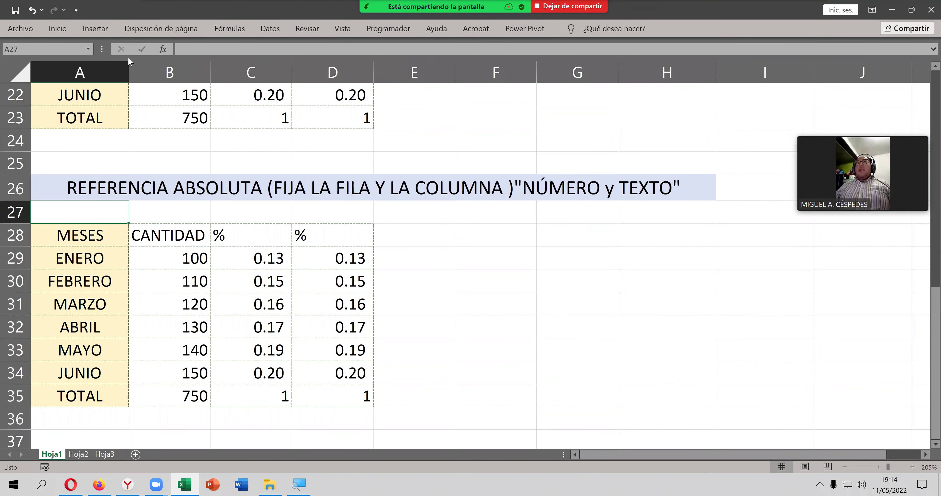
{"action": "left_click", "coordinate": [15, 10]}
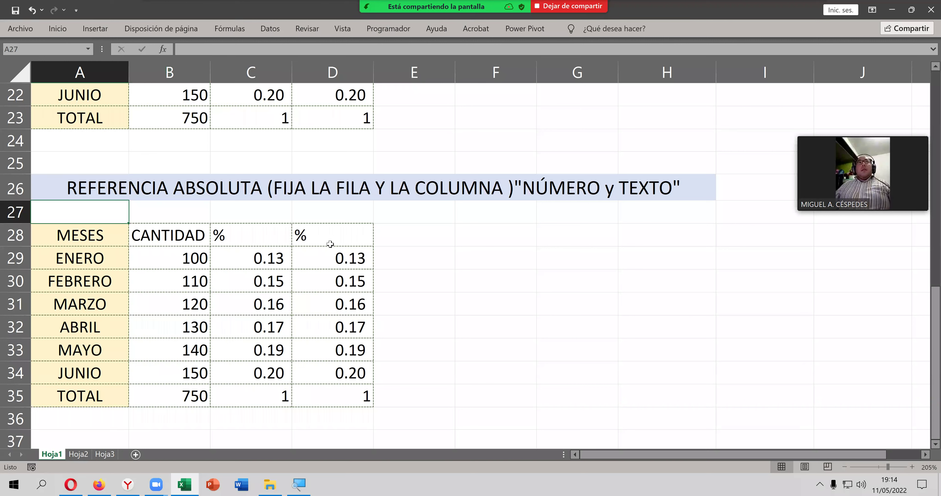
Step: Check D29, then cycle C29's B23 reference through mixed, relative and absolute locks with F4
{"action": "double_click", "coordinate": [342, 252]}
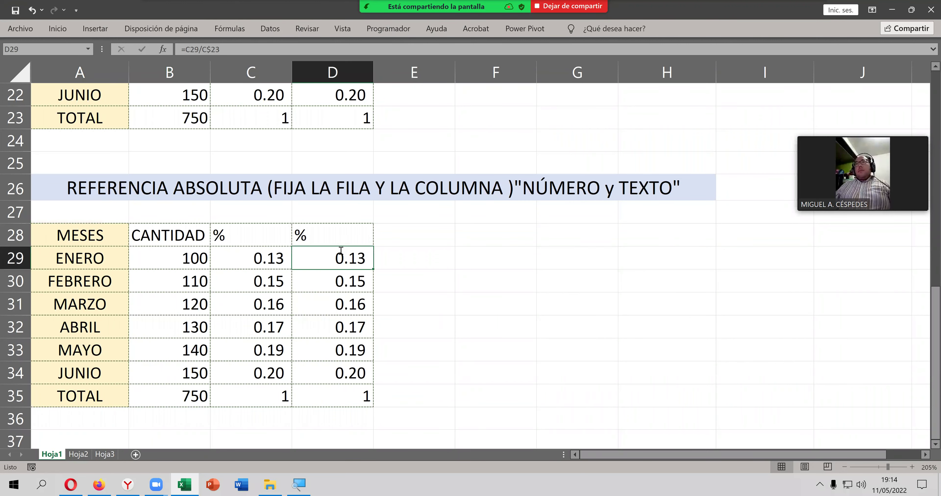
{"action": "left_click", "coordinate": [270, 253]}
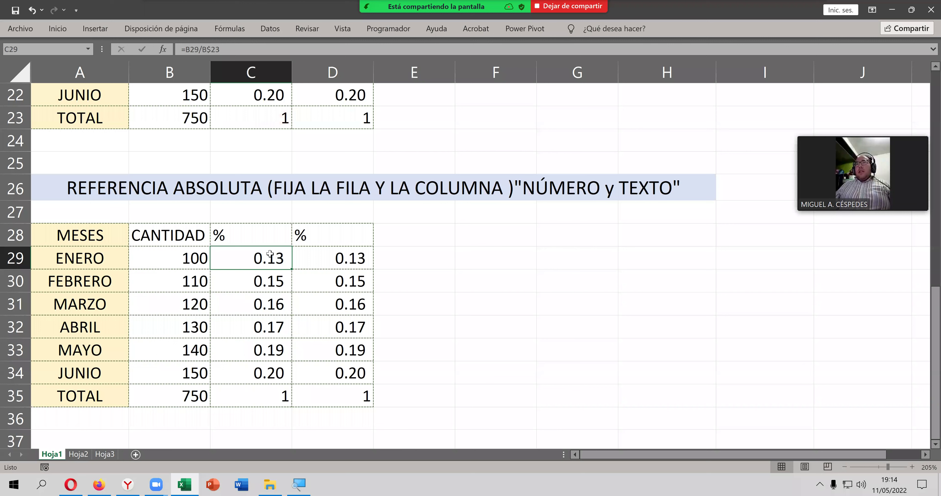
{"action": "double_click", "coordinate": [276, 257]}
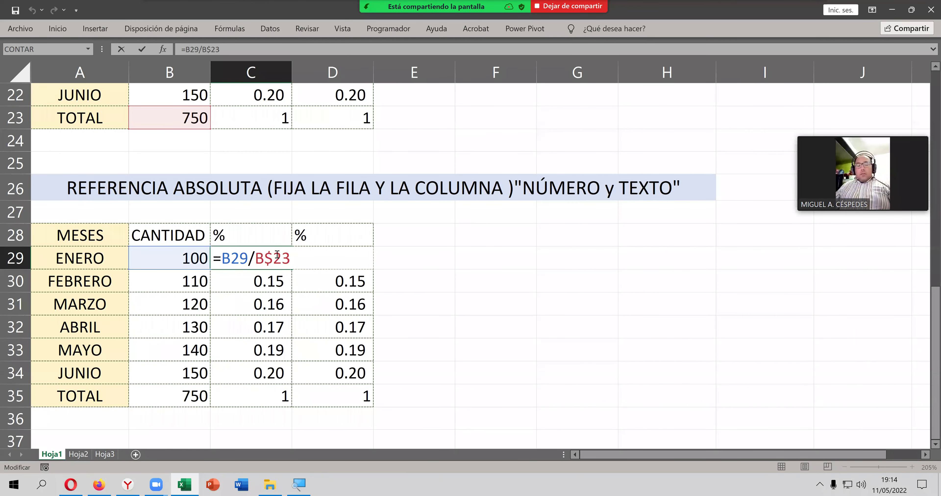
{"action": "key", "text": "F4"}
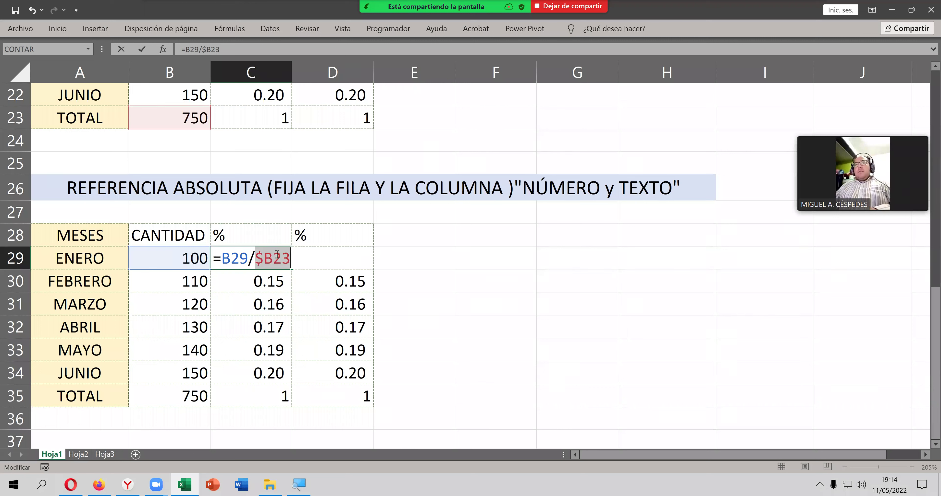
{"action": "key", "text": "F4"}
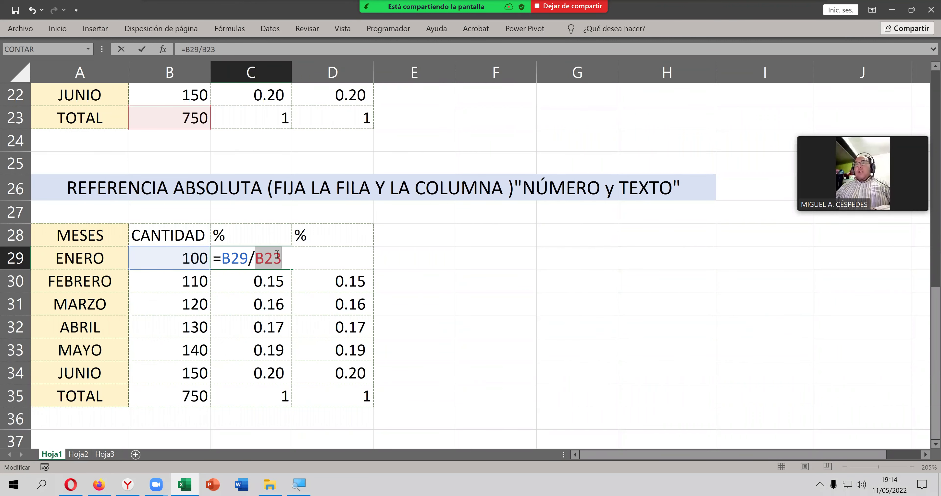
{"action": "key", "text": "F4"}
{"action": "key", "text": "F4"}
{"action": "key", "text": "F4"}
{"action": "key", "text": "F4"}
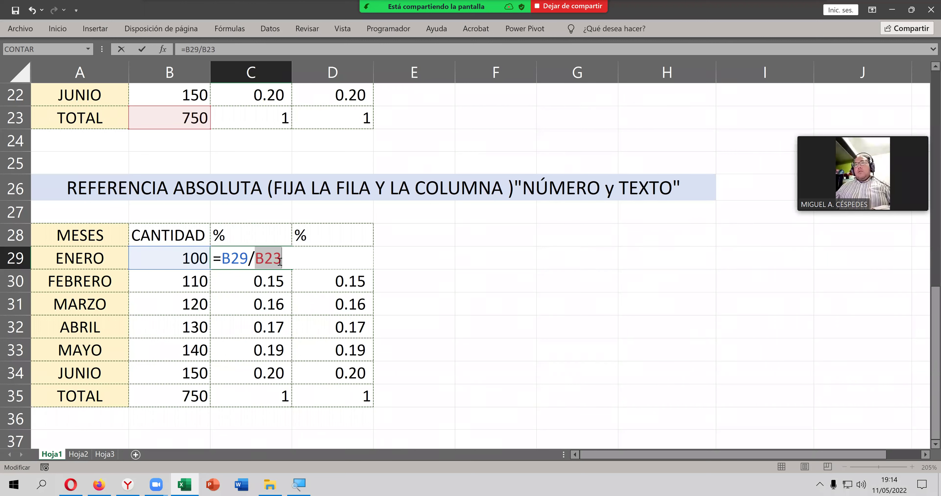
{"action": "key", "text": "F4"}
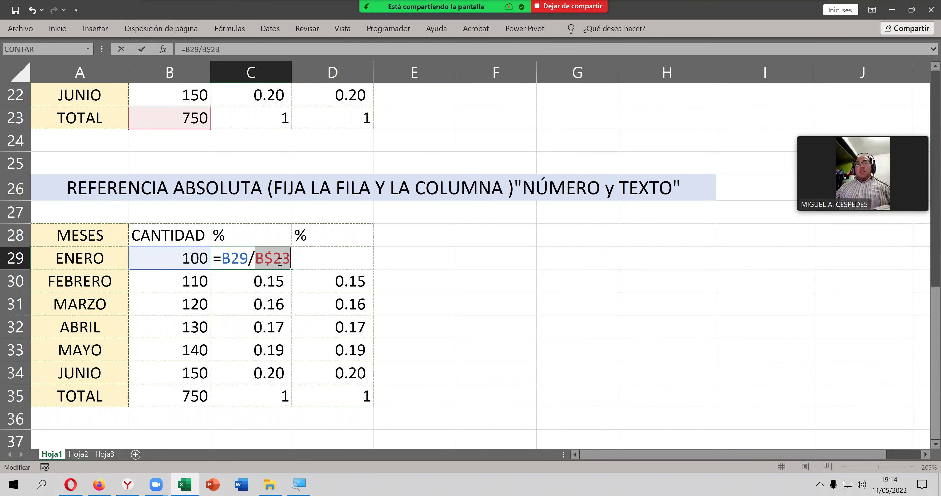
{"action": "key", "text": "F4"}
{"action": "key", "text": "F4"}
{"action": "key", "text": "F4"}
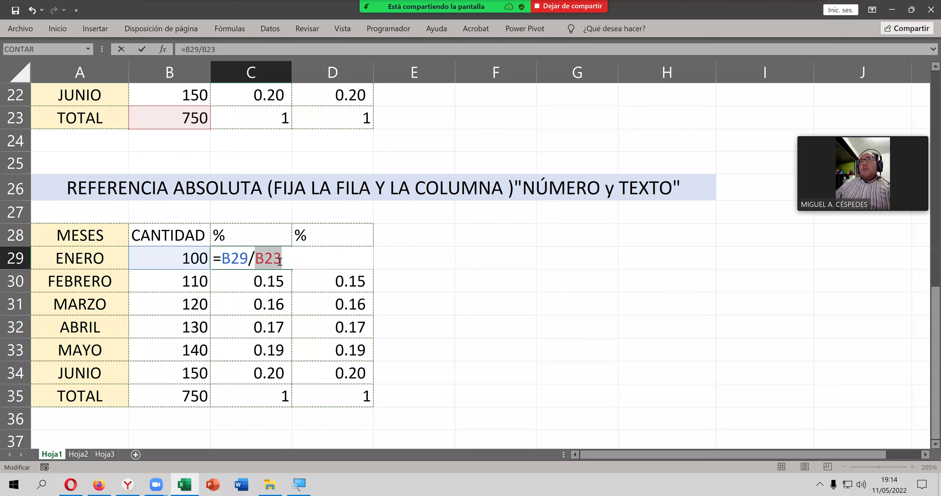
{"action": "key", "text": "F4"}
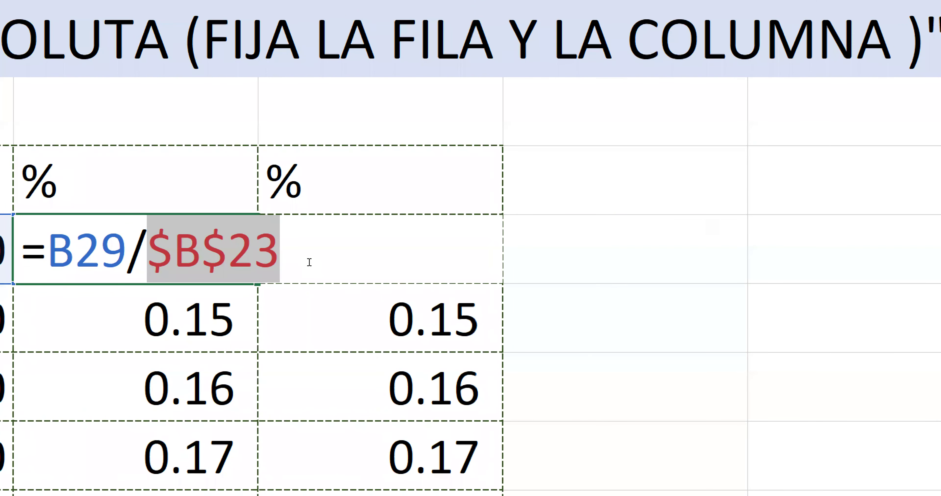
Step: Keep cycling C29's total reference until it reads =B29/$B$23, then commit it (0.13)
{"action": "key", "text": "F4"}
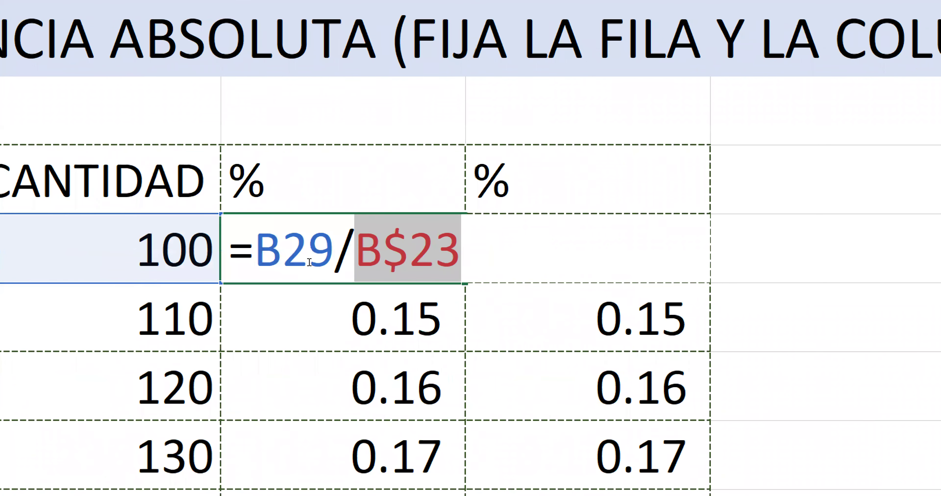
{"action": "key", "text": "F4"}
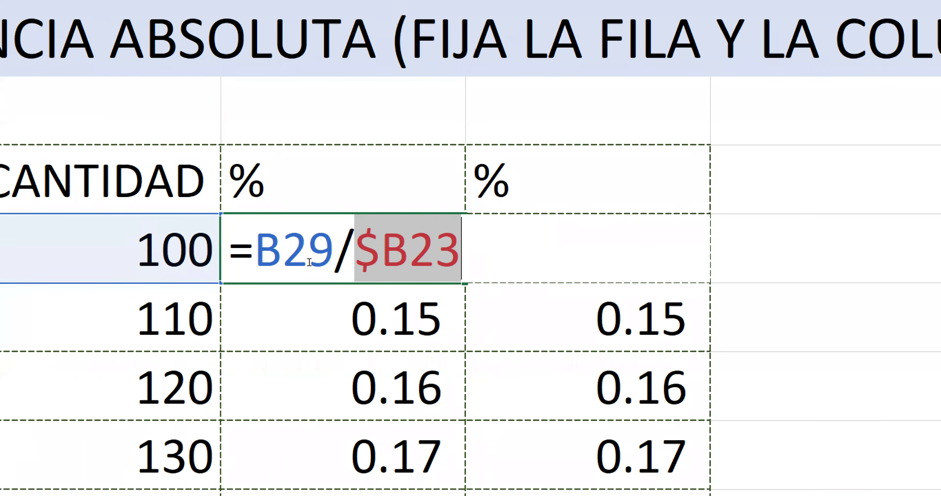
{"action": "key", "text": "F4"}
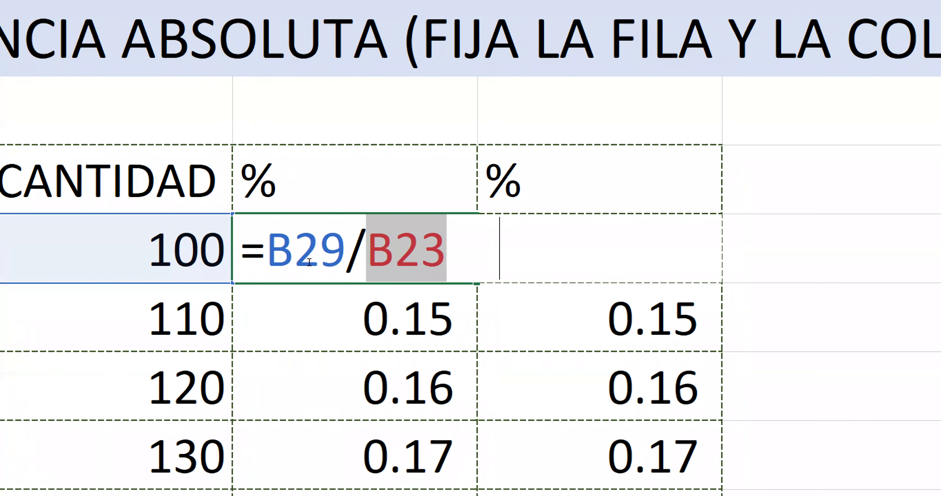
{"action": "key", "text": "F4"}
{"action": "key", "text": "F4"}
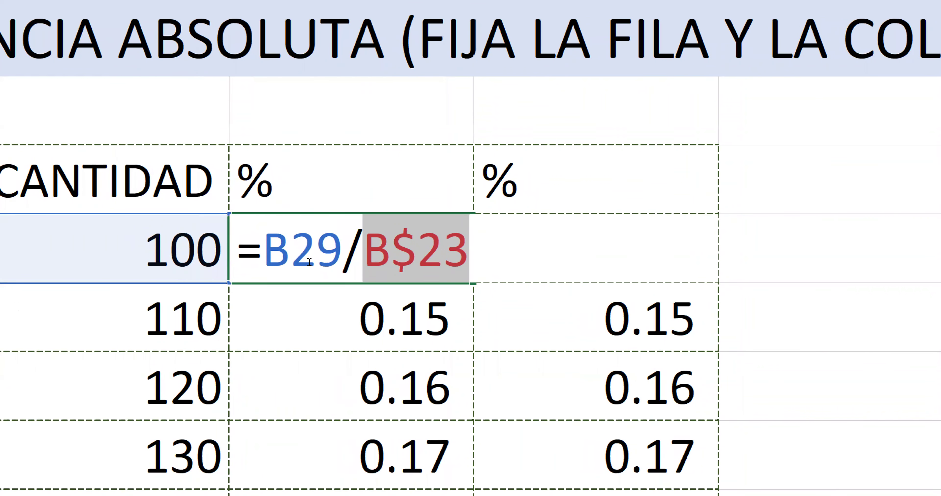
{"action": "key", "text": "F4"}
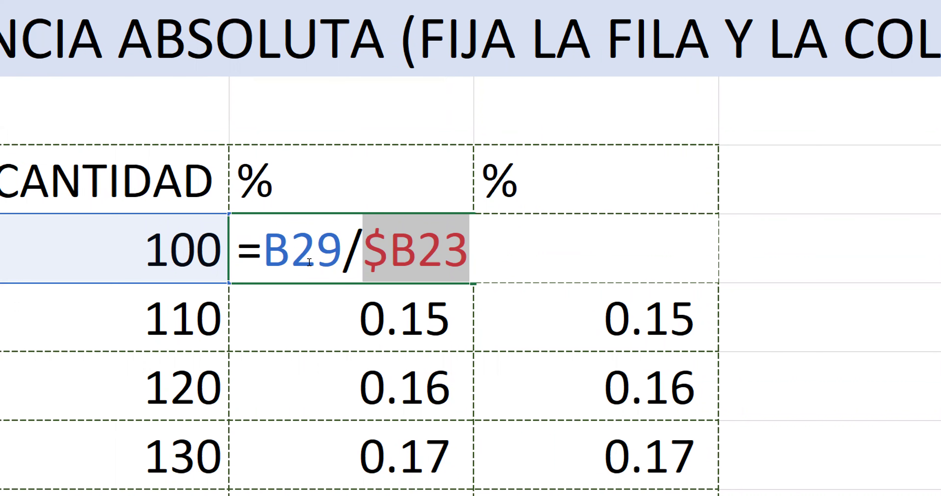
{"action": "key", "text": "F4"}
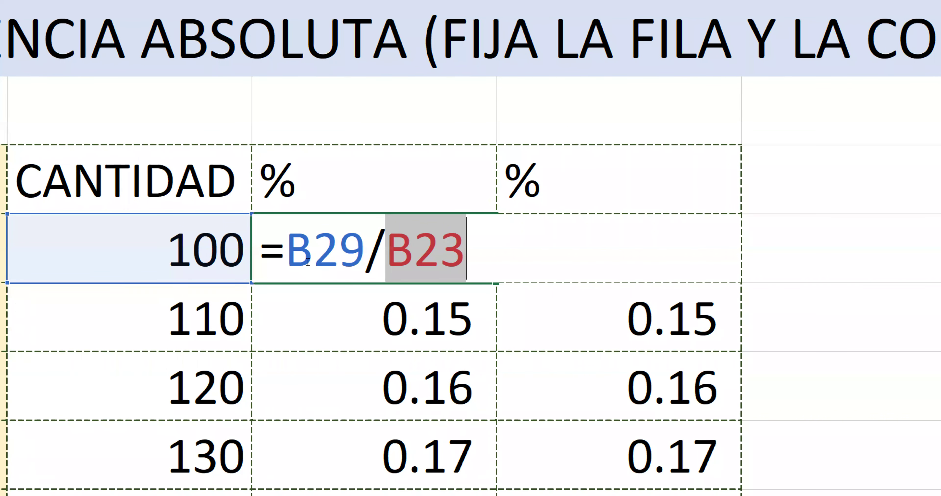
{"action": "key", "text": "F4"}
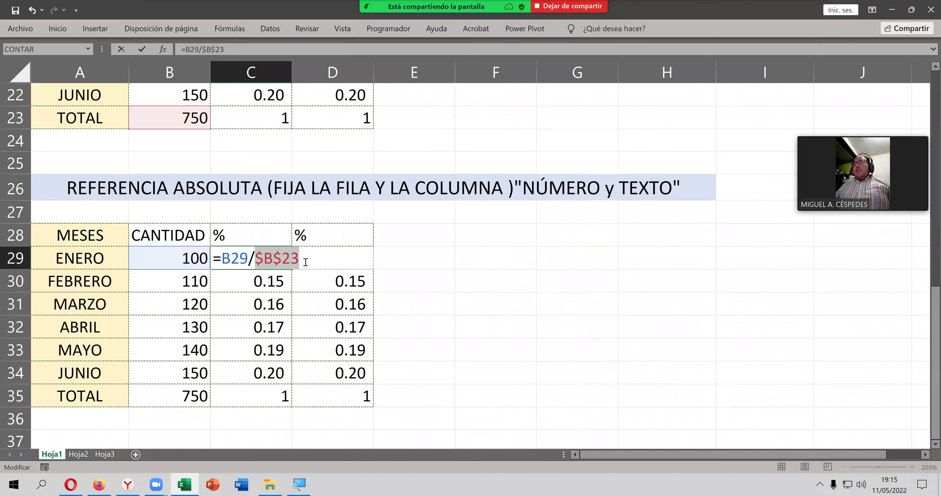
{"action": "key", "text": "ctrl+Return"}
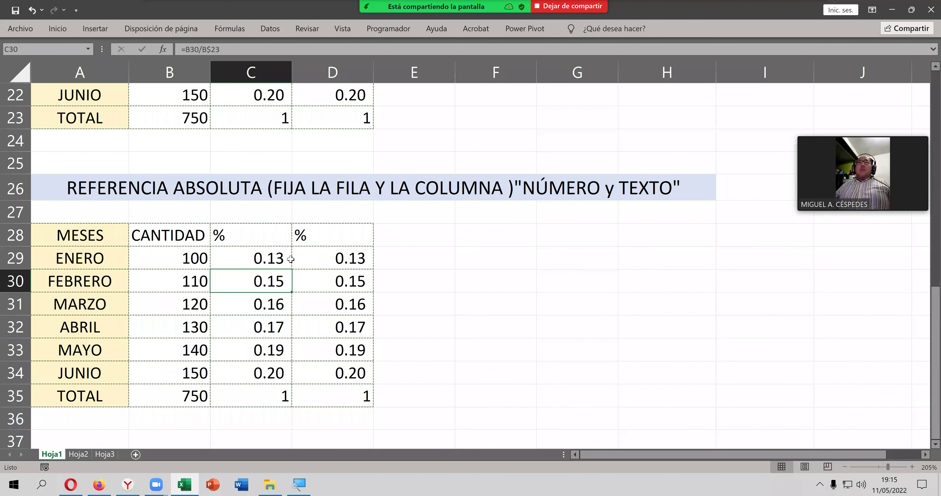
Step: Fill C29's formula down to C34 and begin editing D29's divisor
{"action": "left_click", "coordinate": [289, 258]}
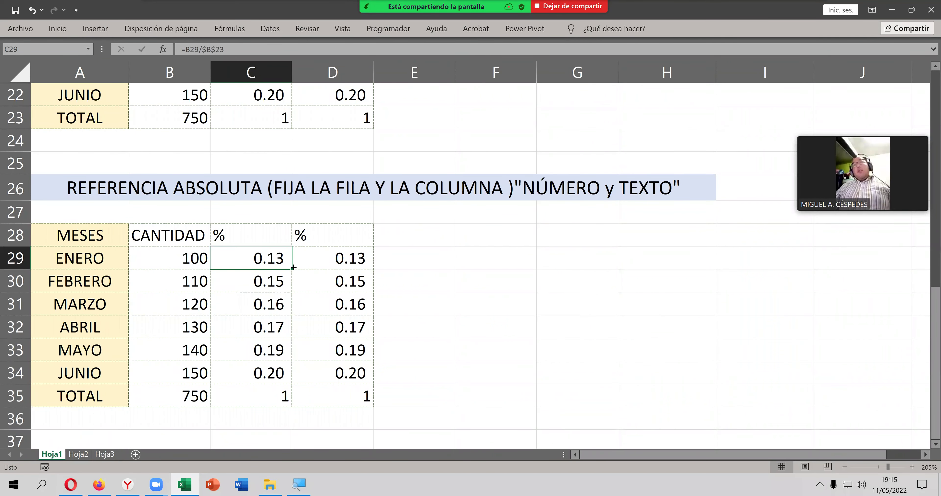
{"action": "double_click", "coordinate": [294, 267]}
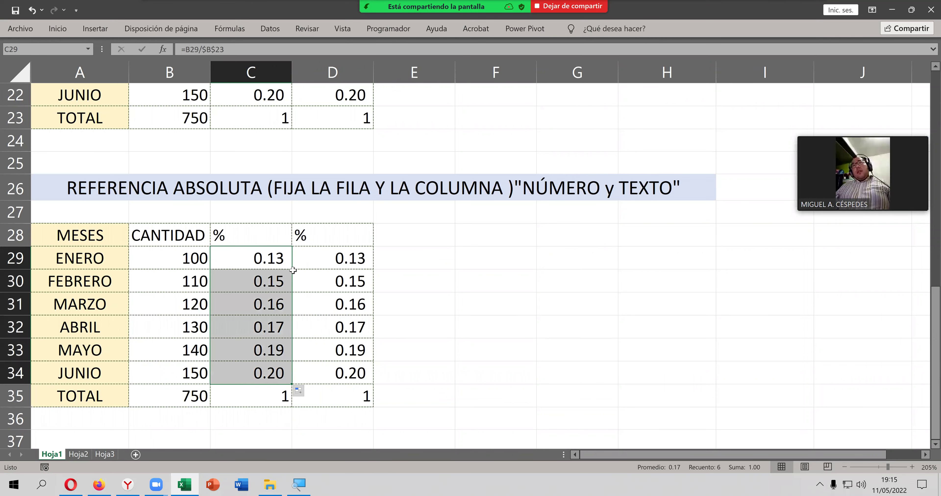
{"action": "double_click", "coordinate": [357, 261]}
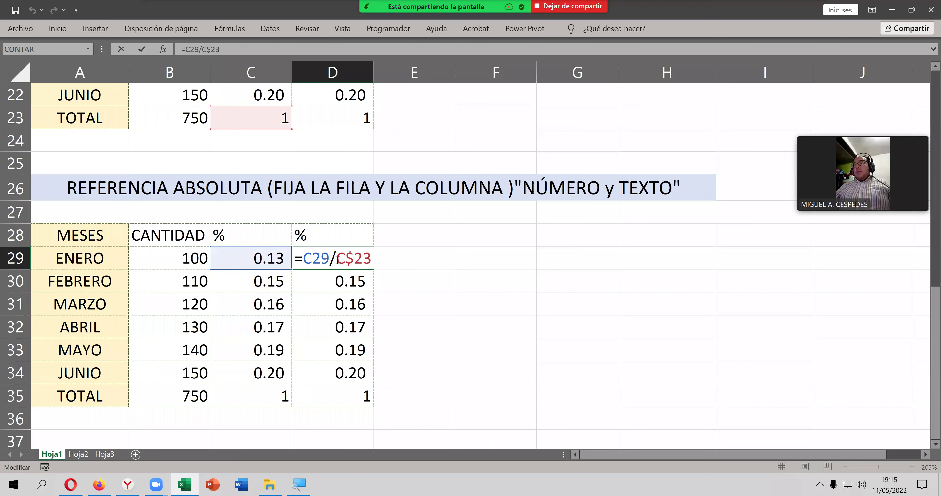
{"action": "type", "text": "36"}
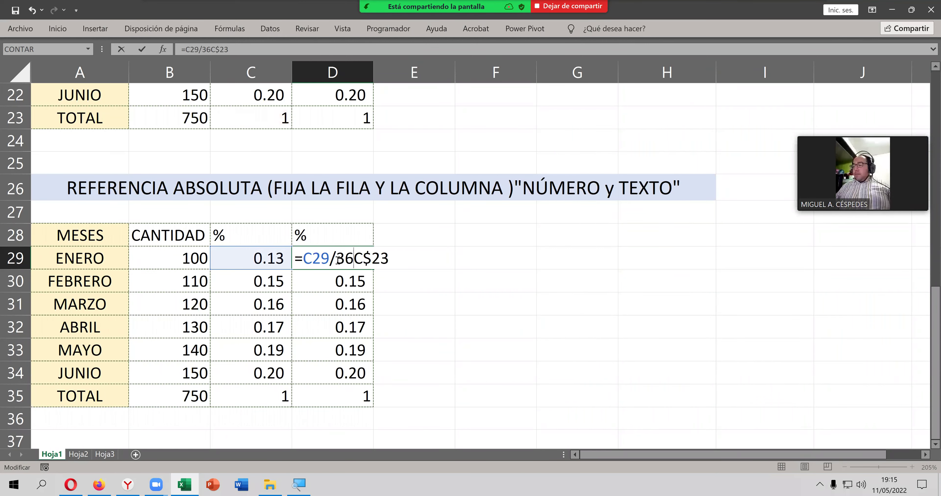
{"action": "key", "text": "Return"}
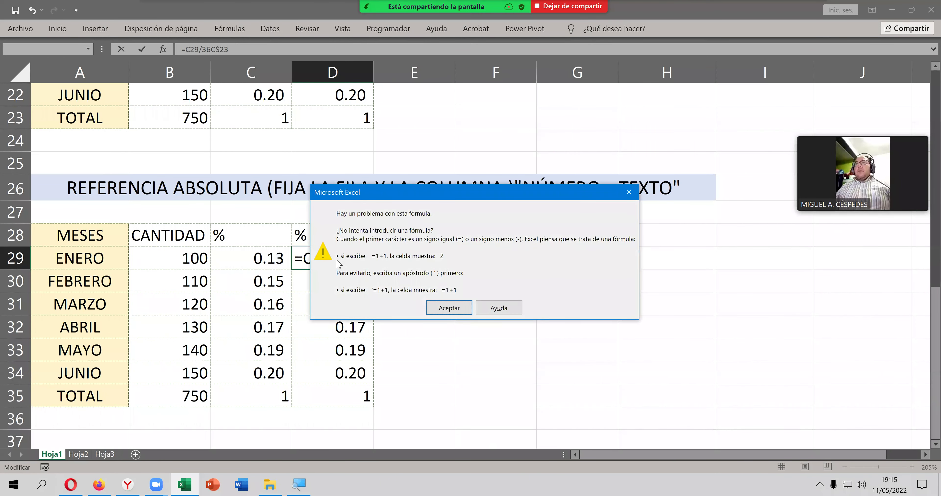
{"action": "key", "text": "Return"}
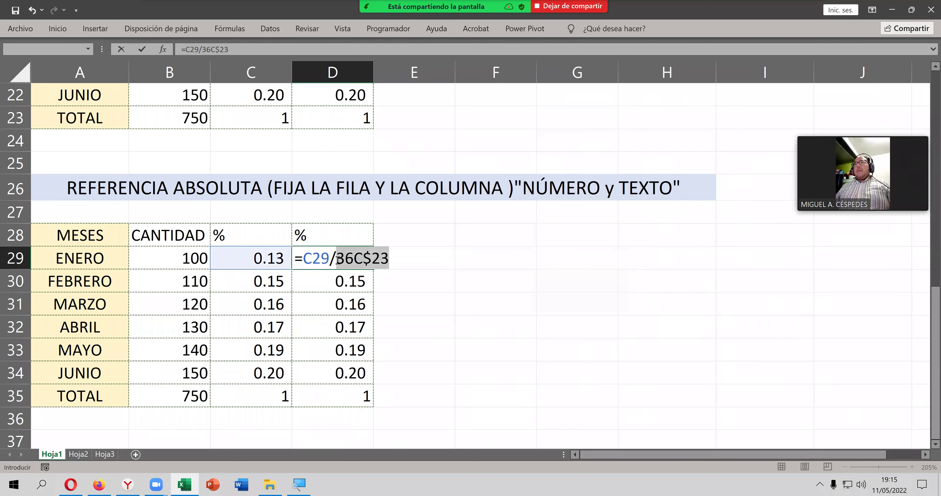
Step: Correct D29 to =C29/$C$23 and fill it down through D34
{"action": "left_click", "coordinate": [338, 259]}
{"action": "left_click_drag", "start_coordinate": [336, 259], "coordinate": [353, 259]}
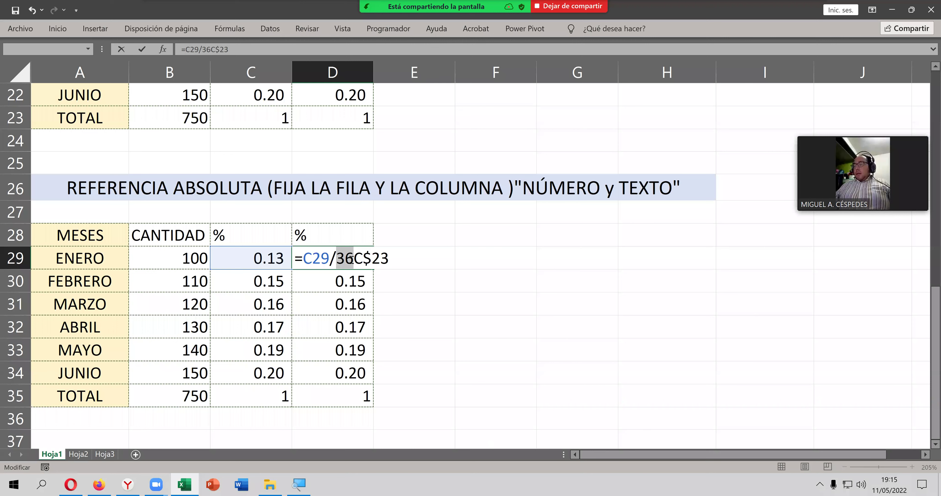
{"action": "type", "text": "$"}
{"action": "key", "text": "Return"}
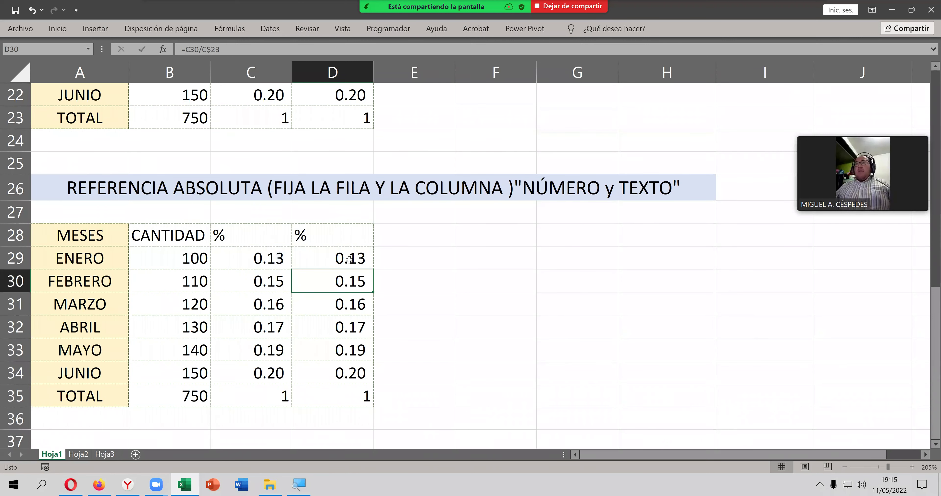
{"action": "left_click", "coordinate": [349, 261]}
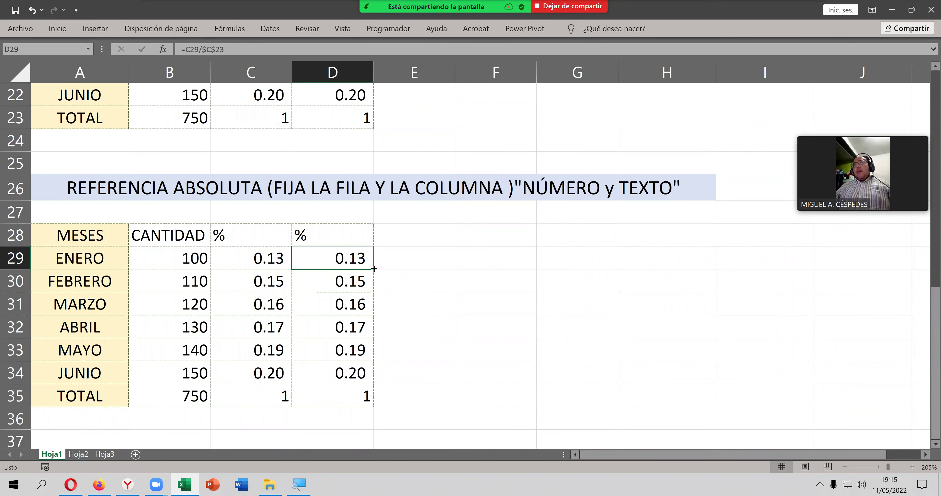
{"action": "double_click", "coordinate": [373, 270]}
{"action": "left_click", "coordinate": [406, 262]}
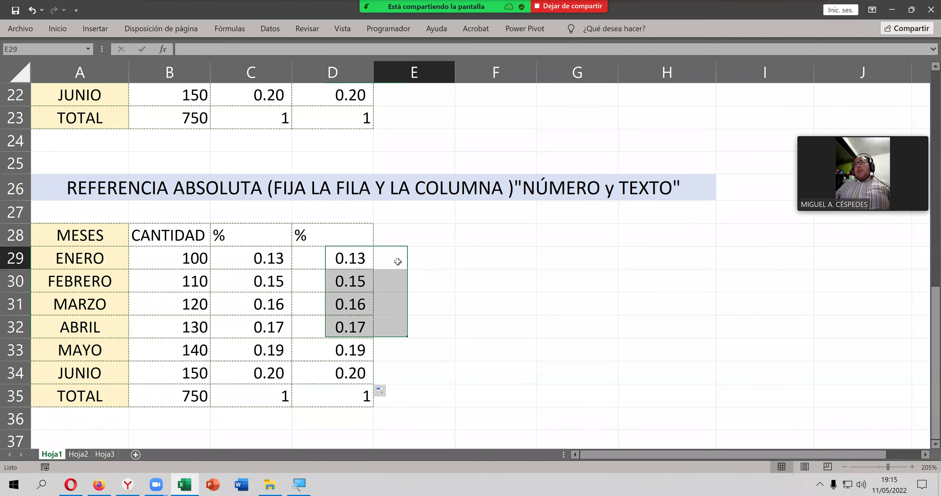
{"action": "left_click", "coordinate": [362, 262]}
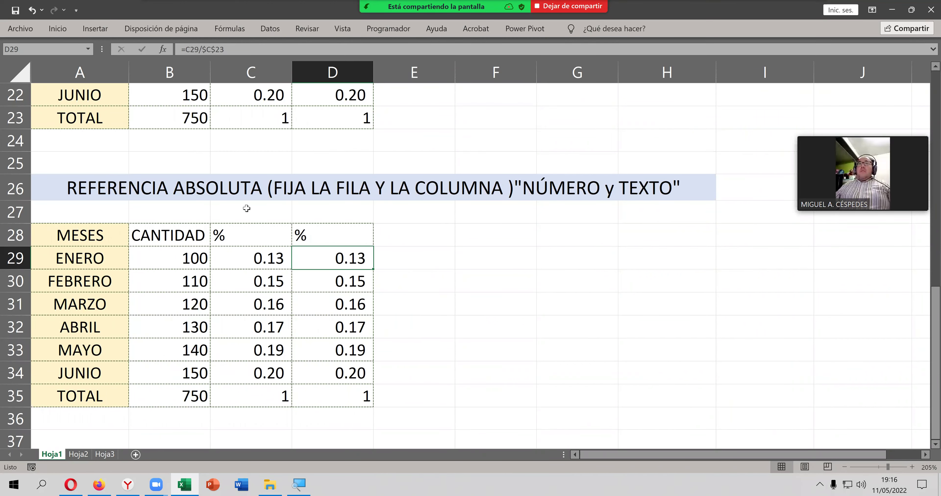
{"action": "scroll", "coordinate": [247, 208], "scroll_direction": "down", "scroll_amount": 1}
Step: Copy the REFERENCIA ABSOLUTA block A26:H35 and paste it starting at A38
{"action": "left_click", "coordinate": [96, 123]}
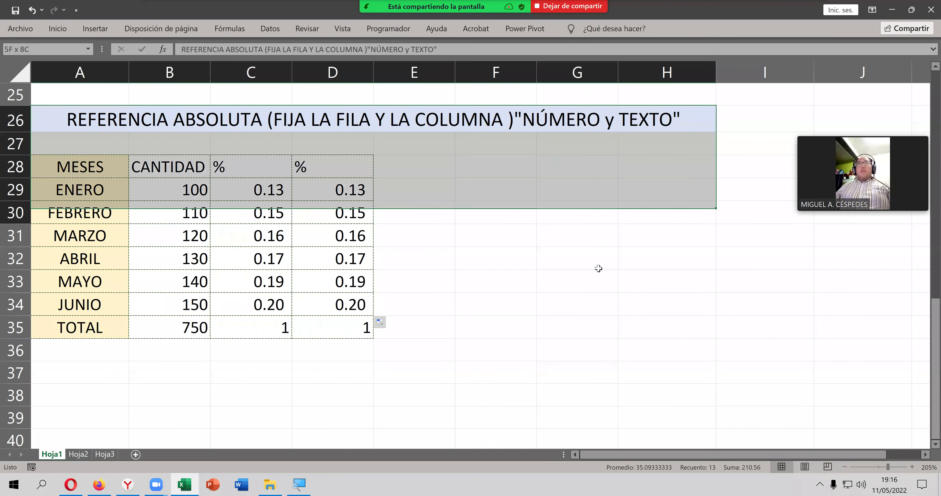
{"action": "left_click_drag", "start_coordinate": [513, 193], "coordinate": [598, 327]}
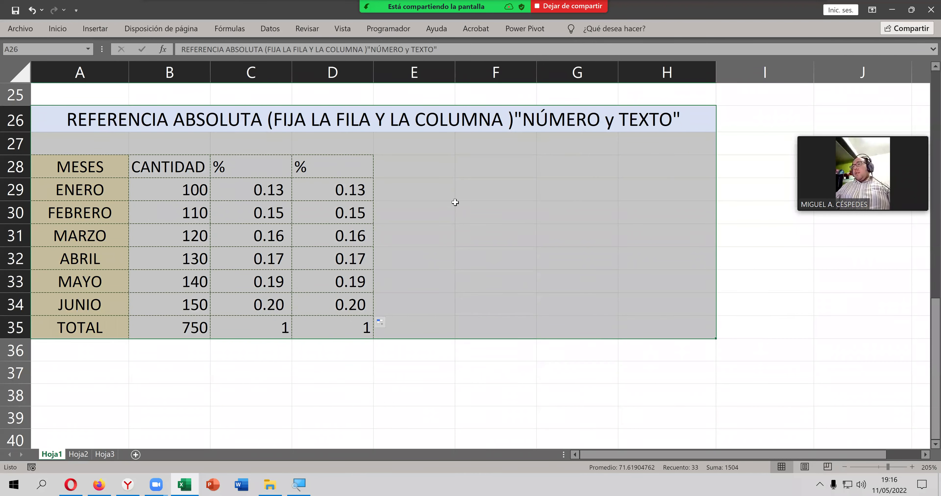
{"action": "right_click", "coordinate": [466, 176]}
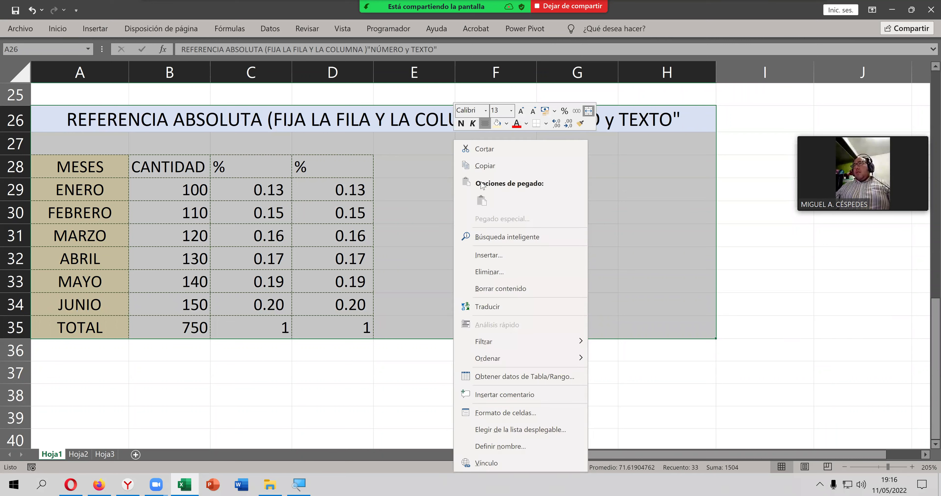
{"action": "left_click", "coordinate": [494, 170]}
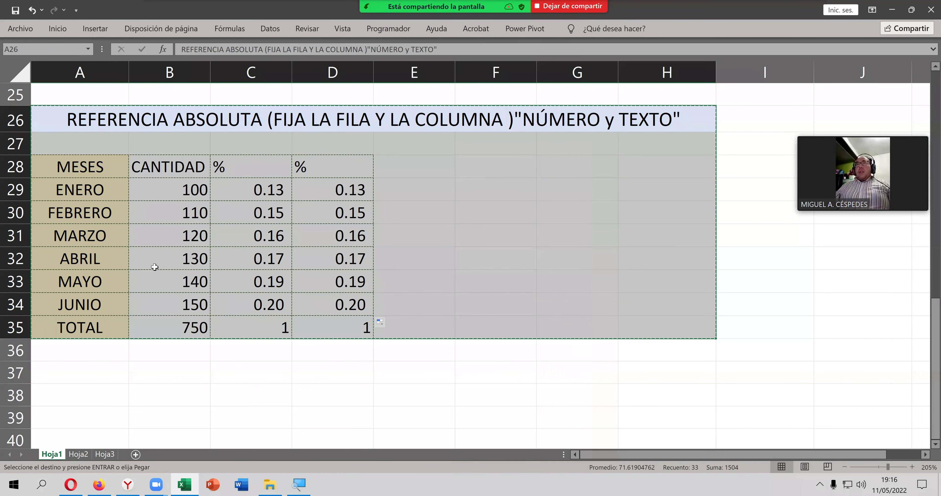
{"action": "scroll", "coordinate": [142, 272], "scroll_direction": "down", "scroll_amount": 1}
{"action": "scroll", "coordinate": [126, 276], "scroll_direction": "down", "scroll_amount": 1}
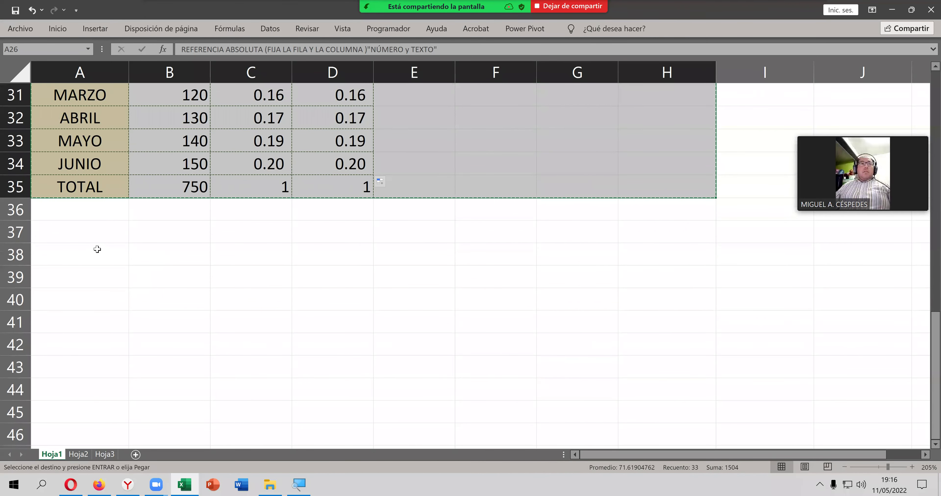
{"action": "left_click", "coordinate": [98, 251]}
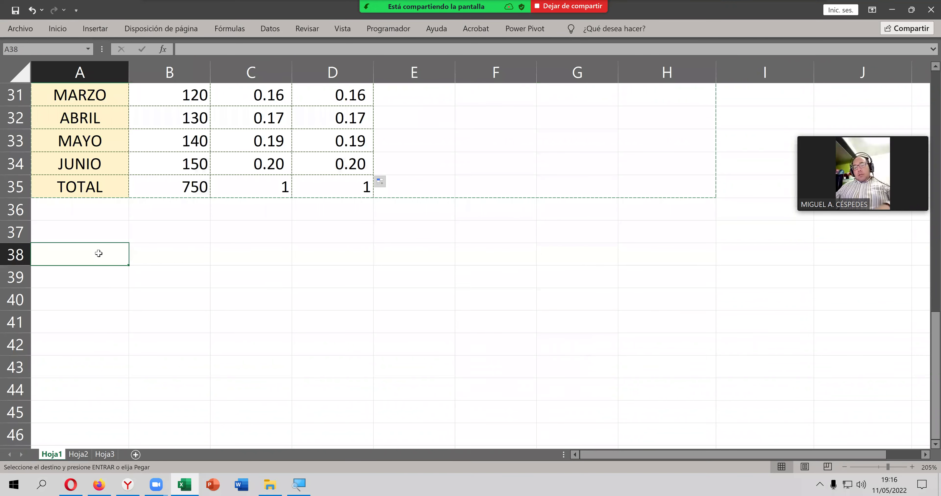
{"action": "key", "text": "ctrl+v"}
{"action": "scroll", "coordinate": [333, 264], "scroll_direction": "down", "scroll_amount": 1}
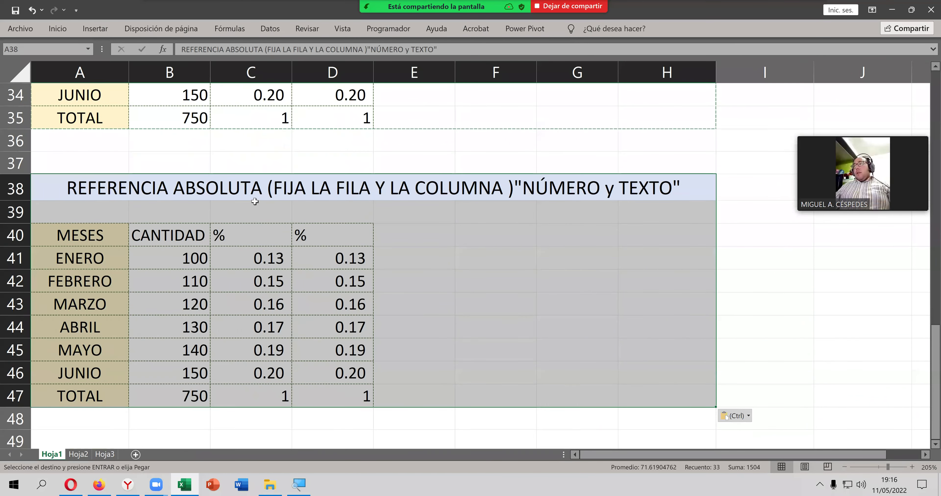
Step: Replace the A38 title text after REFERENCIA with DE HOJA(TOMA EL VALOR DE UNA CELDA QUE ESTA EN OTRA HOJA)
{"action": "left_click", "coordinate": [212, 189]}
{"action": "double_click", "coordinate": [212, 188]}
{"action": "left_click_drag", "start_coordinate": [173, 188], "coordinate": [749, 196]}
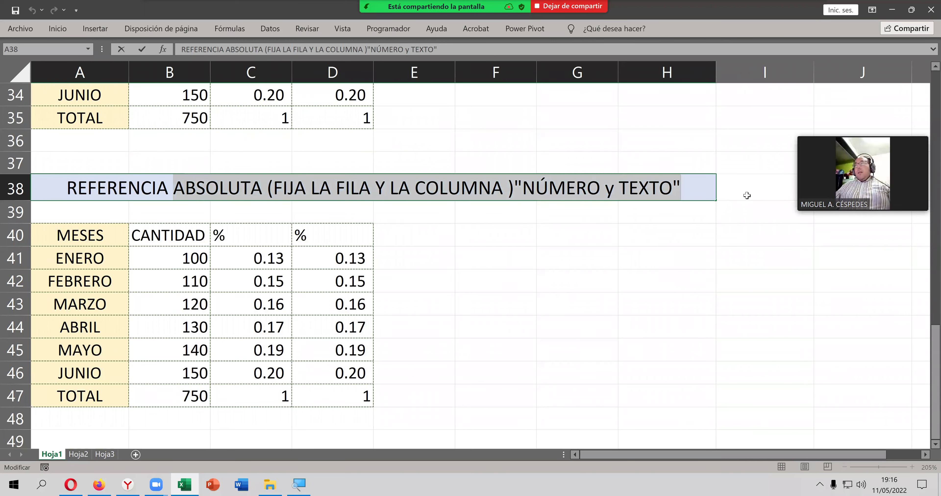
{"action": "type", "text": "DE H"}
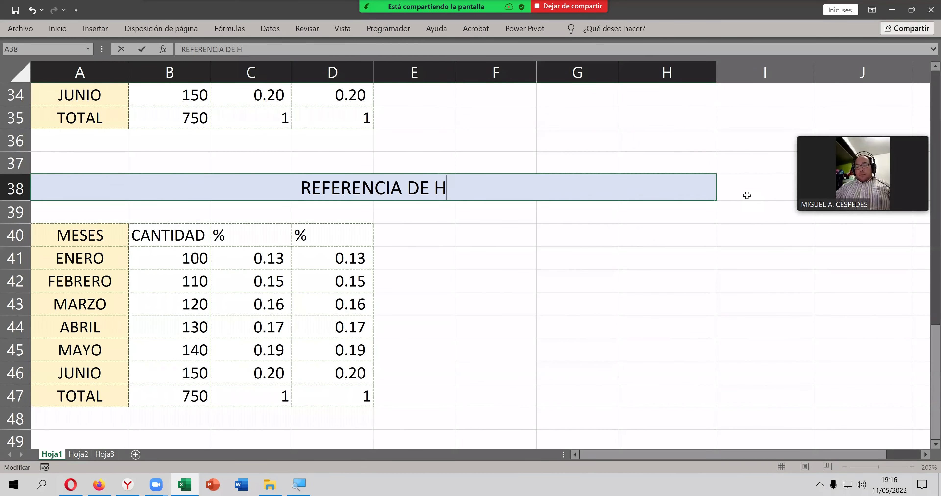
{"action": "type", "text": "OJA"}
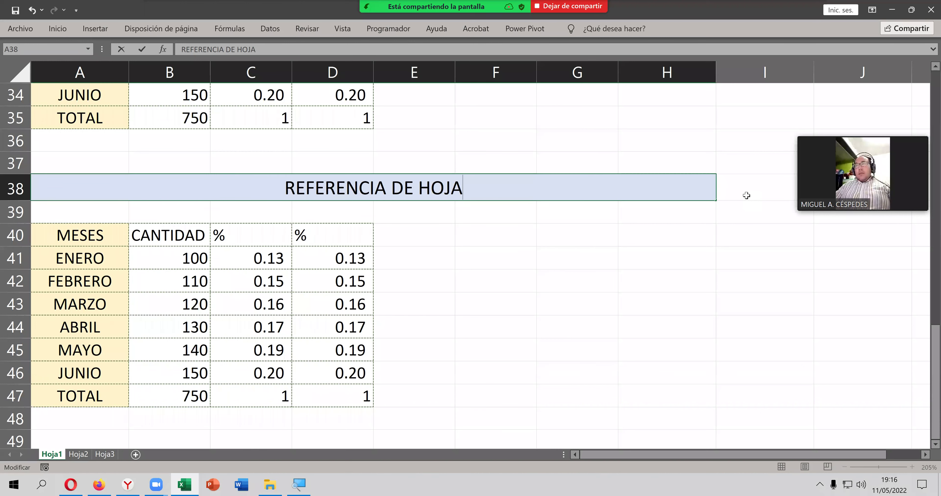
{"action": "type", "text": "(TOA"}
{"action": "key", "text": "BackSpace"}
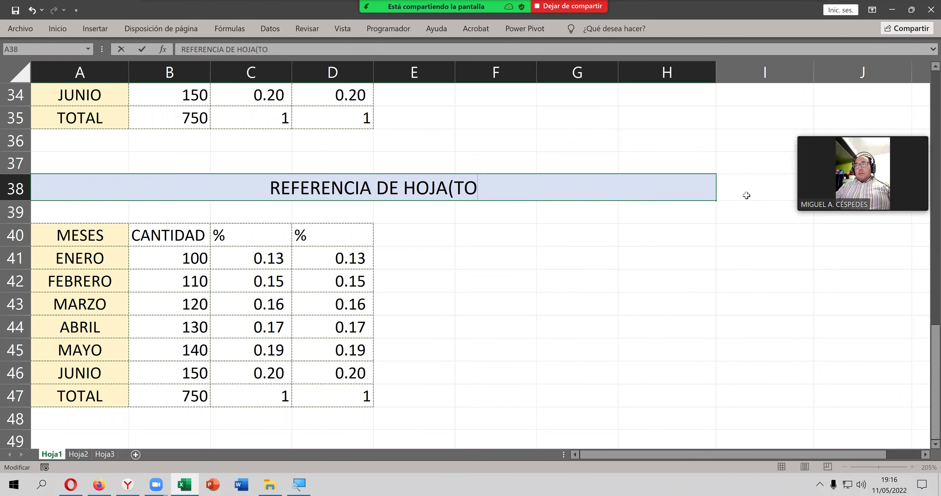
{"action": "type", "text": "MA EL"}
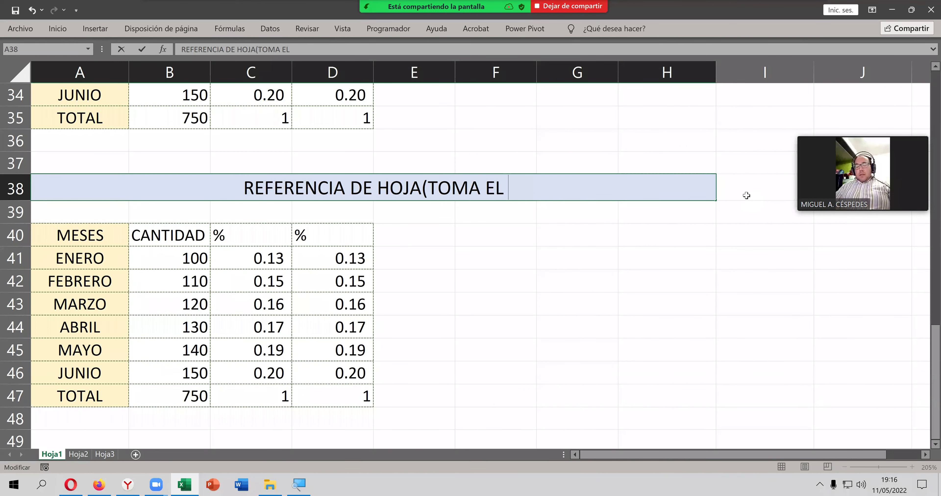
{"action": "type", "text": " VALOR DE UNA"}
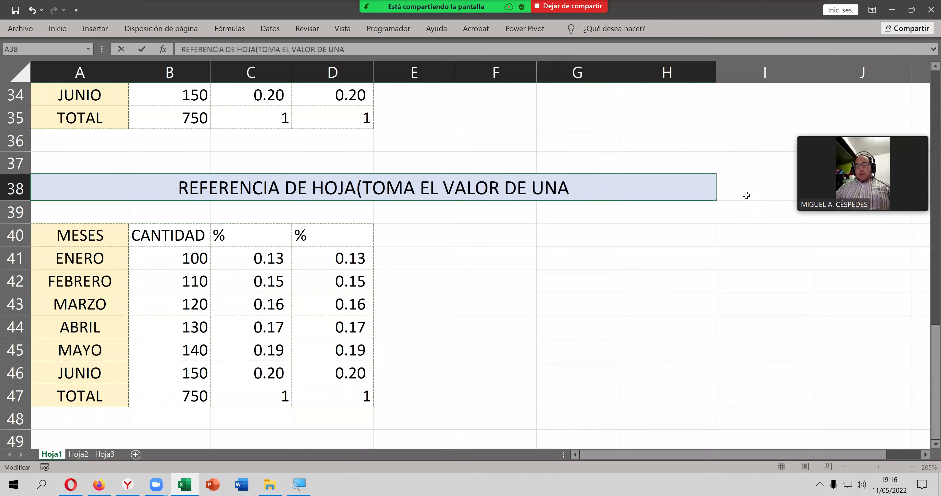
{"action": "type", "text": " CELDA DE"}
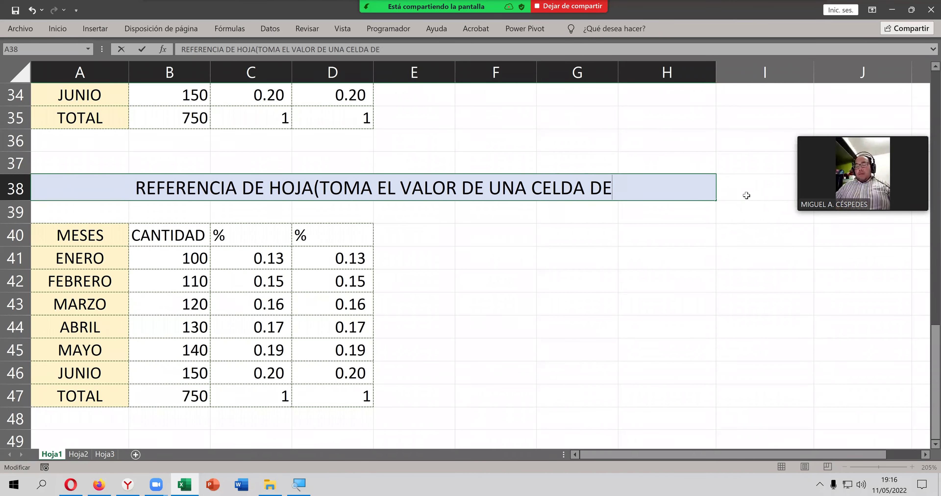
{"action": "key", "text": "BackSpace"}
{"action": "key", "text": "BackSpace"}
{"action": "type", "text": "QUE ESTA EN"}
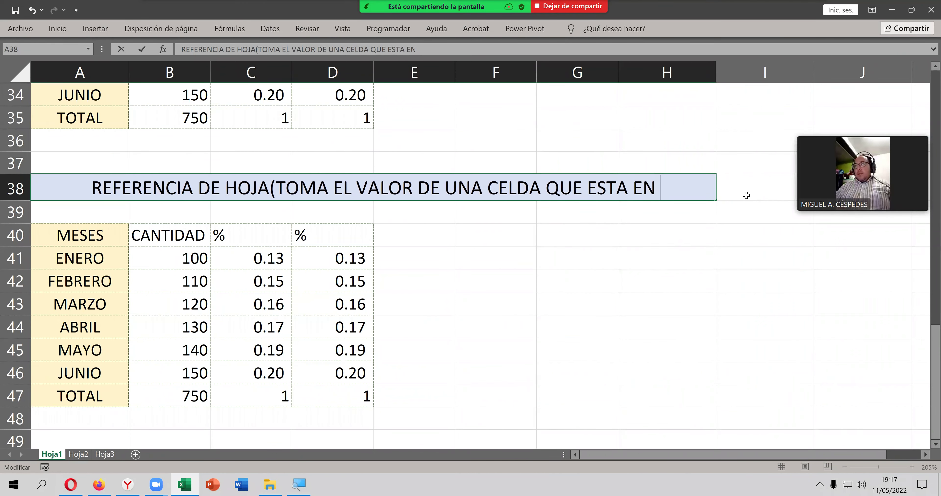
{"action": "type", "text": " OTRA "}
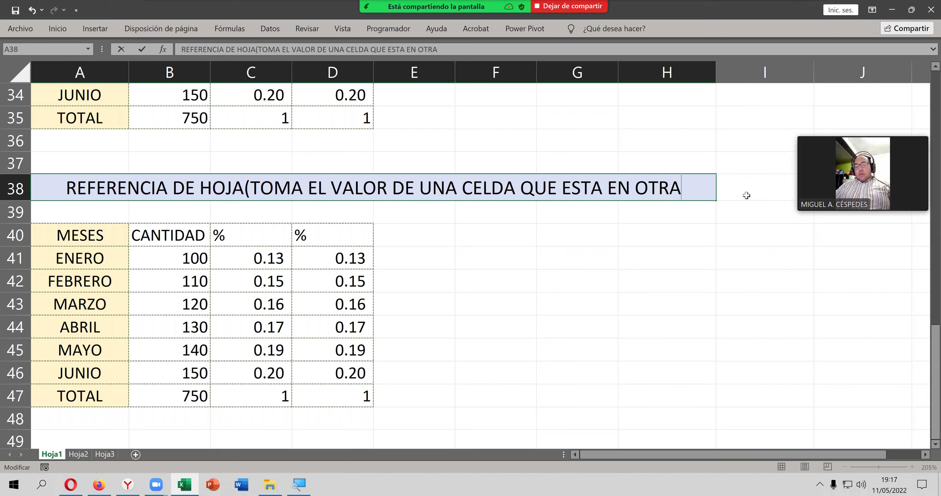
{"action": "type", "text": "HOJA"}
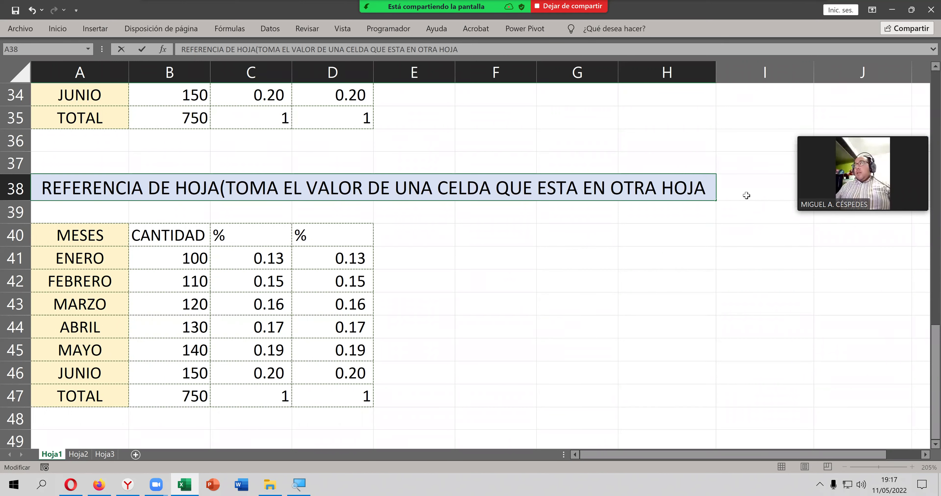
{"action": "type", "text": ")"}
{"action": "key", "text": "Return"}
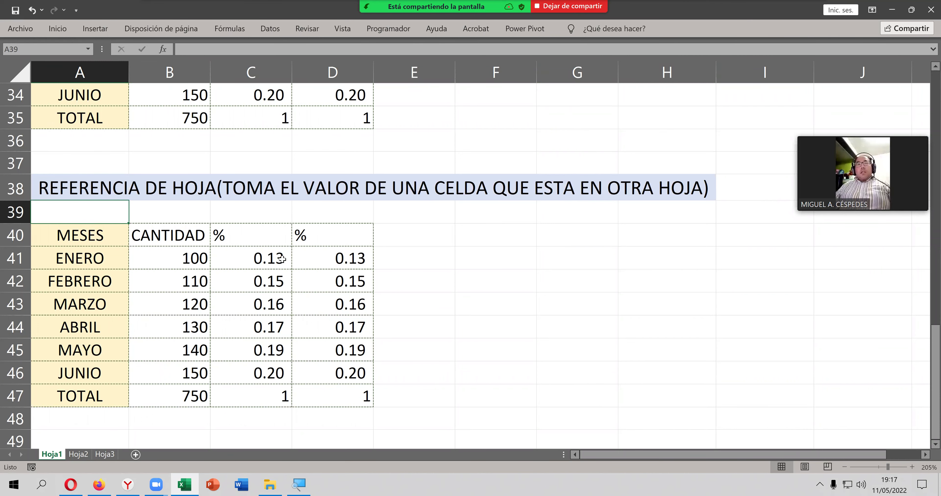
{"action": "scroll", "coordinate": [261, 278], "scroll_direction": "down", "scroll_amount": 1}
Step: Copy the TOTAL row A47:D47 into A1 of a new sheet, Hoja4
{"action": "left_click_drag", "start_coordinate": [76, 326], "coordinate": [355, 326]}
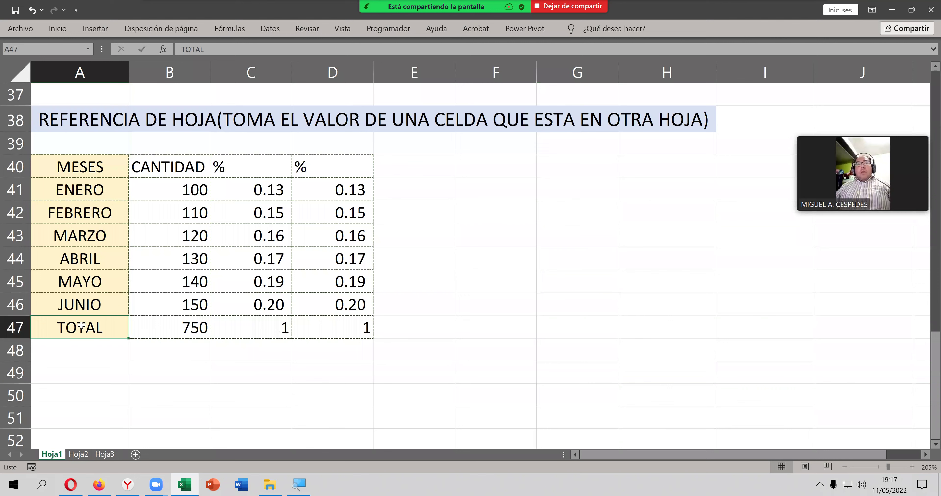
{"action": "right_click", "coordinate": [357, 327]}
{"action": "left_click", "coordinate": [400, 148]}
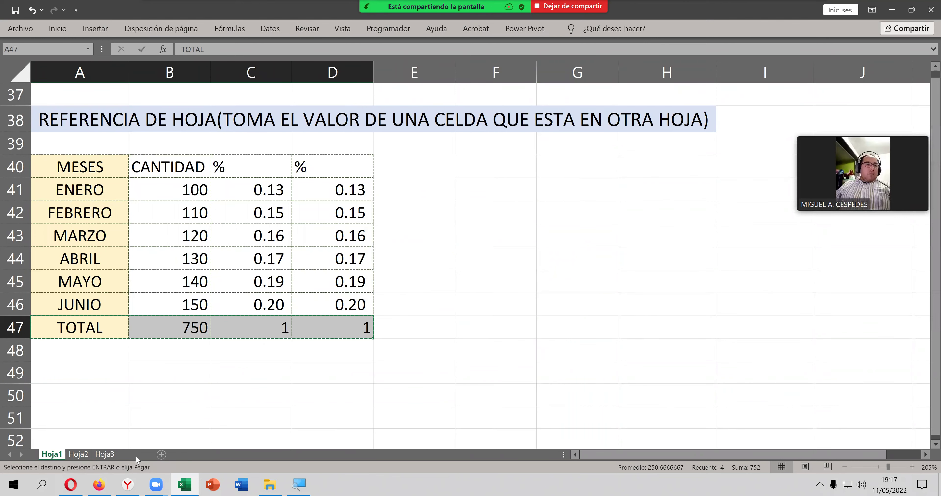
{"action": "left_click", "coordinate": [135, 455]}
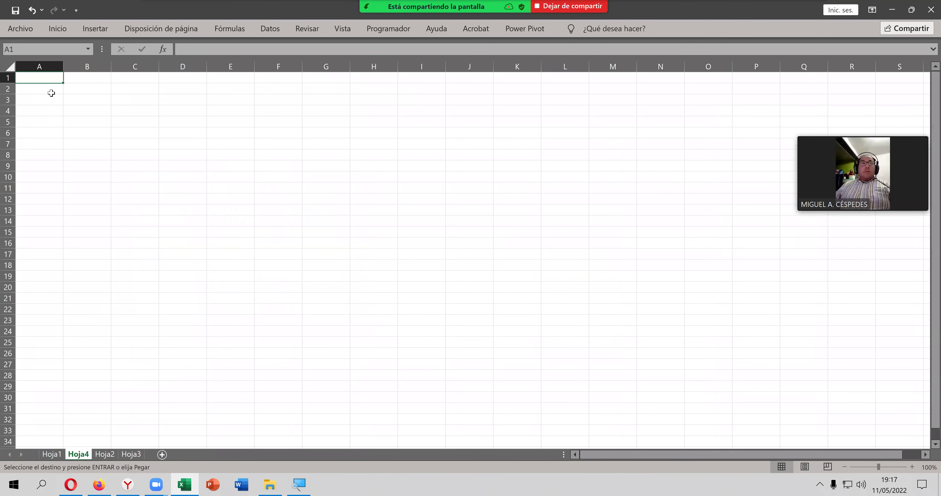
{"action": "key", "text": "ctrl+v"}
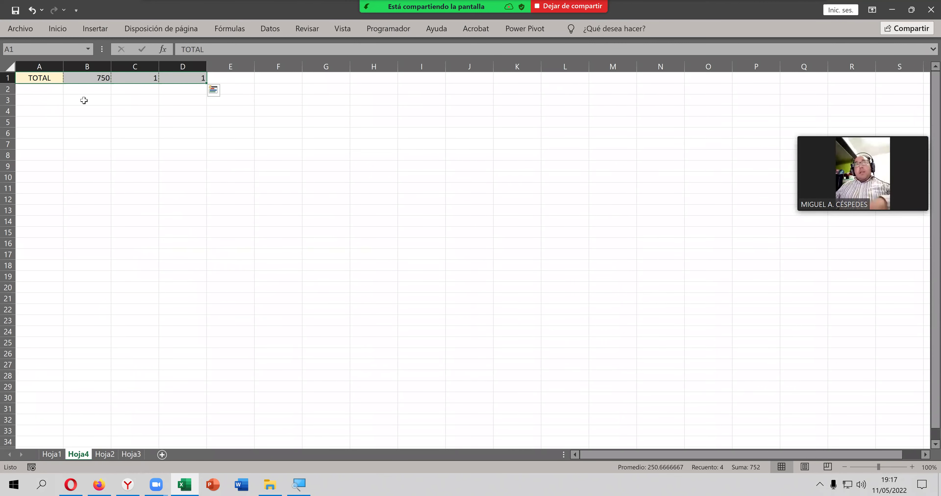
{"action": "left_click", "coordinate": [126, 100]}
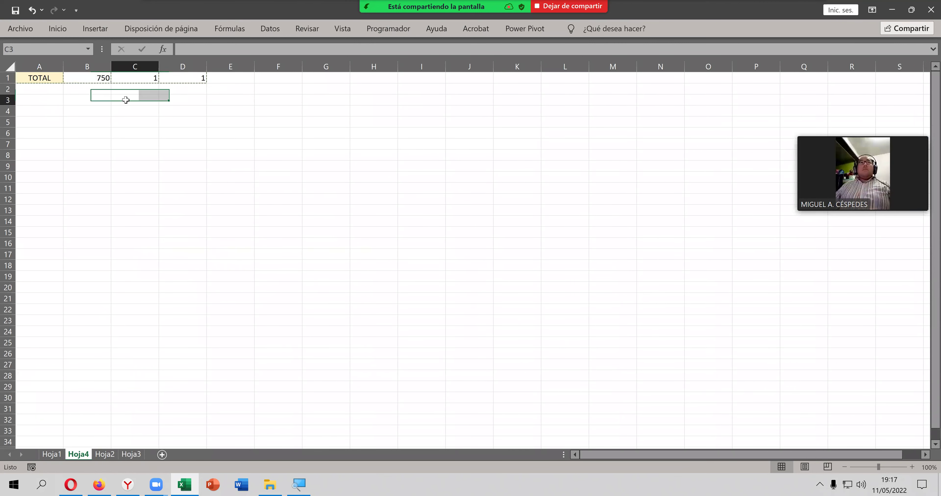
Step: Check the pasted totals' formulas, which still sum Hoja1 ranges like =SUMA(Hoja1!B41:B46)
{"action": "left_click", "coordinate": [139, 78]}
{"action": "left_click", "coordinate": [189, 78]}
{"action": "left_click", "coordinate": [157, 79]}
{"action": "left_click", "coordinate": [189, 79]}
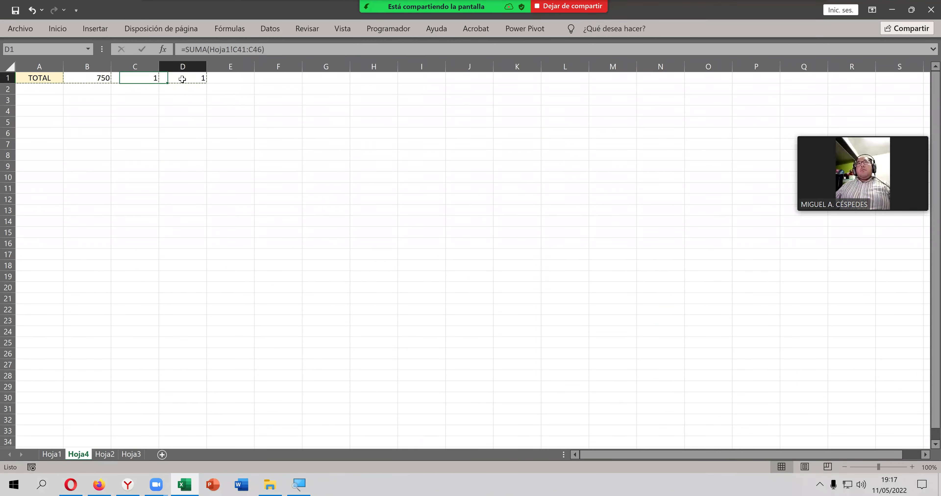
{"action": "left_click", "coordinate": [105, 79]}
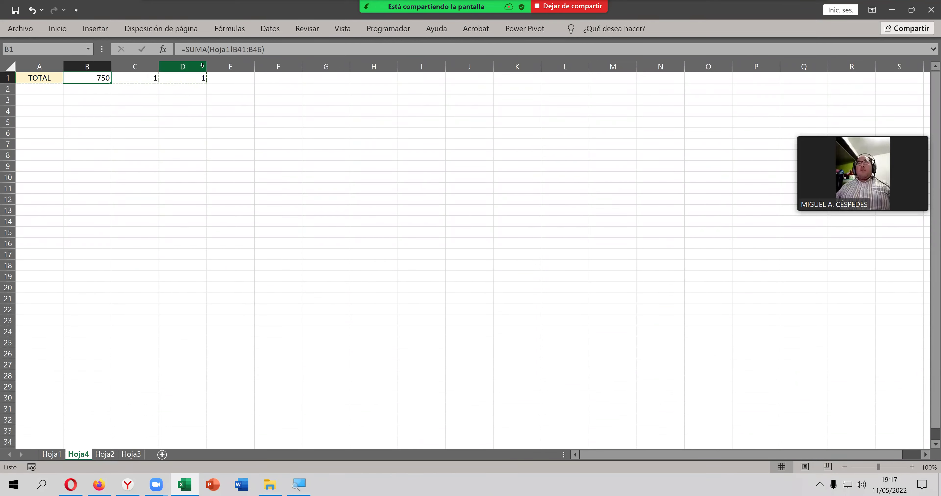
{"action": "key", "text": "super"}
{"action": "left_click", "coordinate": [339, 130]}
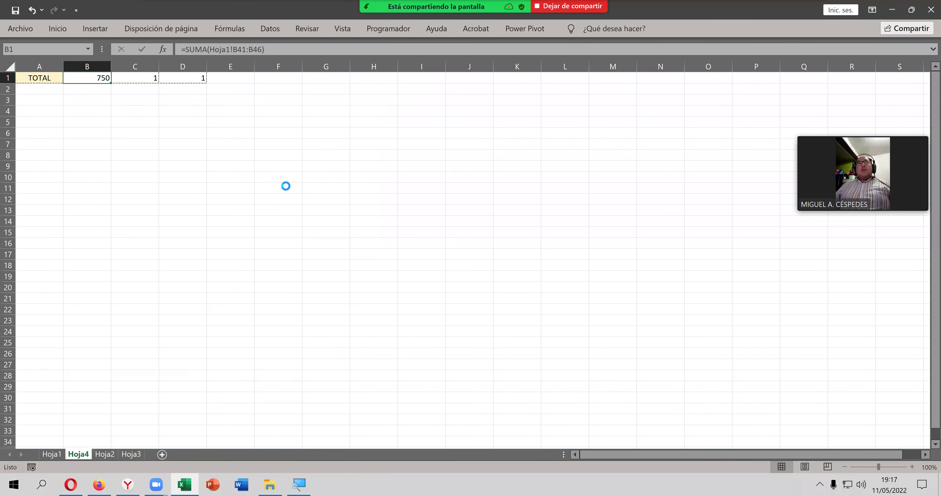
Step: Scroll up to Hoja4's TOTAL row and review B1's =SUMA(Hoja1!B41:B46) formula unchanged
{"action": "scroll", "coordinate": [286, 184], "scroll_direction": "up", "scroll_amount": 7}
{"action": "scroll", "coordinate": [291, 180], "scroll_direction": "up", "scroll_amount": 2}
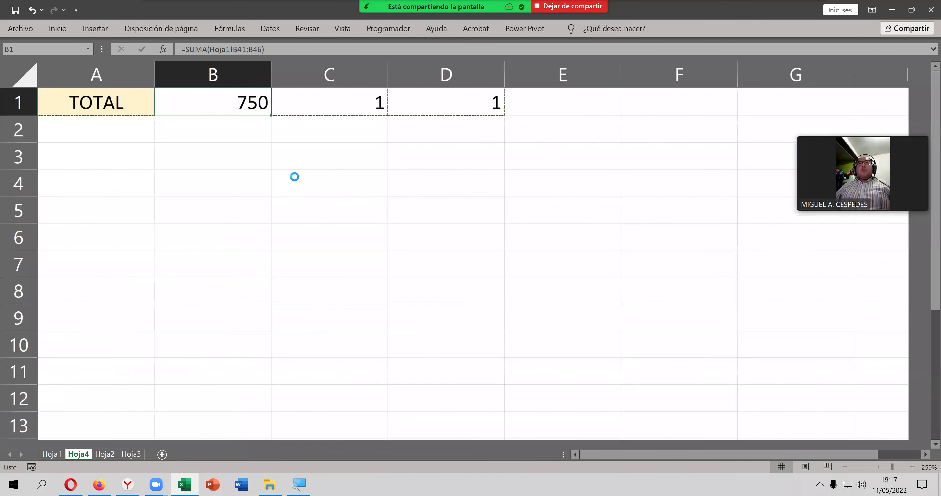
{"action": "scroll", "coordinate": [296, 173], "scroll_direction": "up", "scroll_amount": 4}
{"action": "scroll", "coordinate": [306, 166], "scroll_direction": "up", "scroll_amount": 3}
{"action": "scroll", "coordinate": [323, 159], "scroll_direction": "up", "scroll_amount": 3}
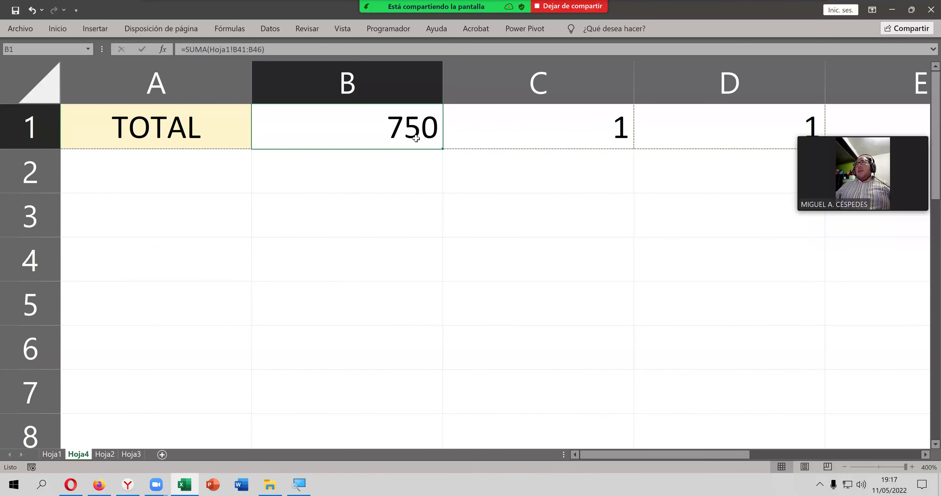
{"action": "double_click", "coordinate": [415, 138]}
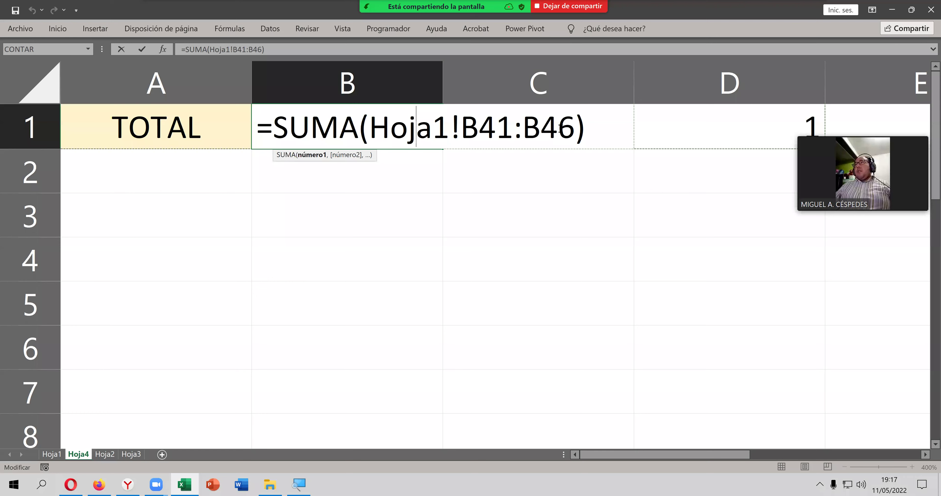
{"action": "key", "text": "Return"}
Step: Check the formulas in C1 and D1, then reconfirm B1's 750 total formula
{"action": "left_click", "coordinate": [412, 127]}
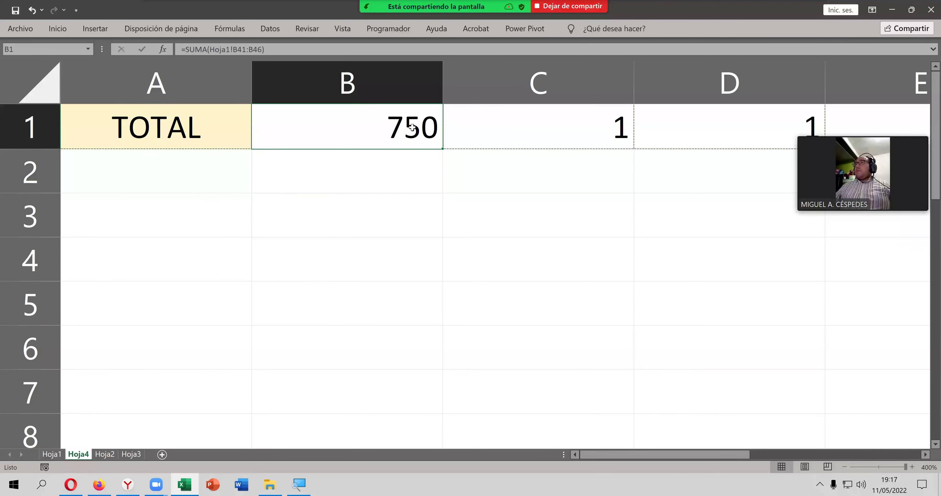
{"action": "left_click", "coordinate": [517, 132]}
{"action": "left_click", "coordinate": [701, 127]}
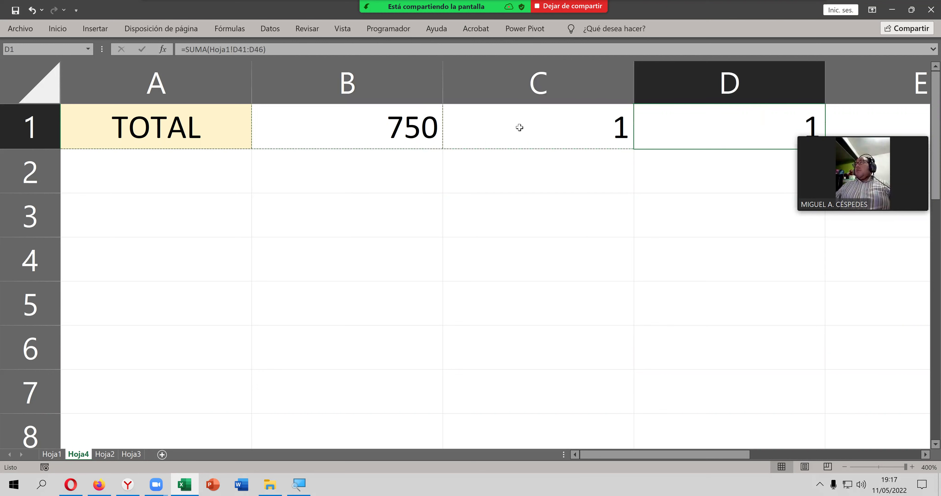
{"action": "left_click", "coordinate": [418, 126]}
{"action": "double_click", "coordinate": [418, 126]}
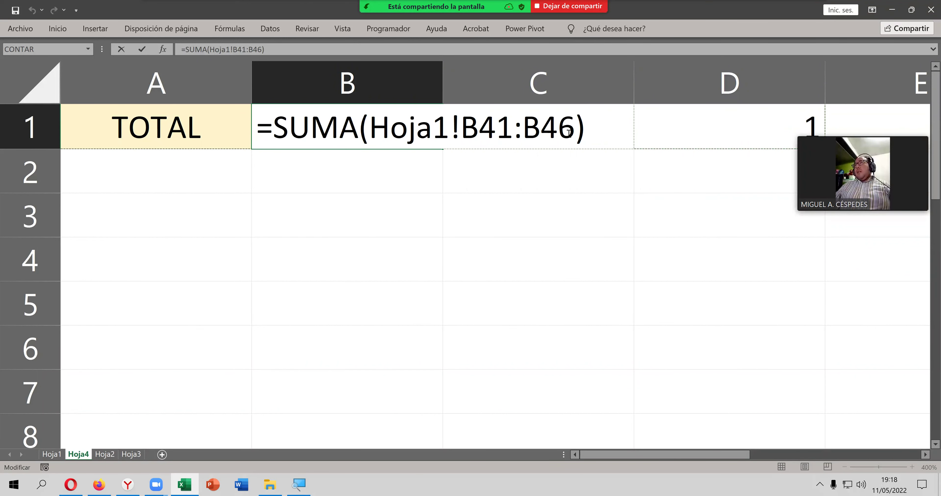
{"action": "key", "text": "Return"}
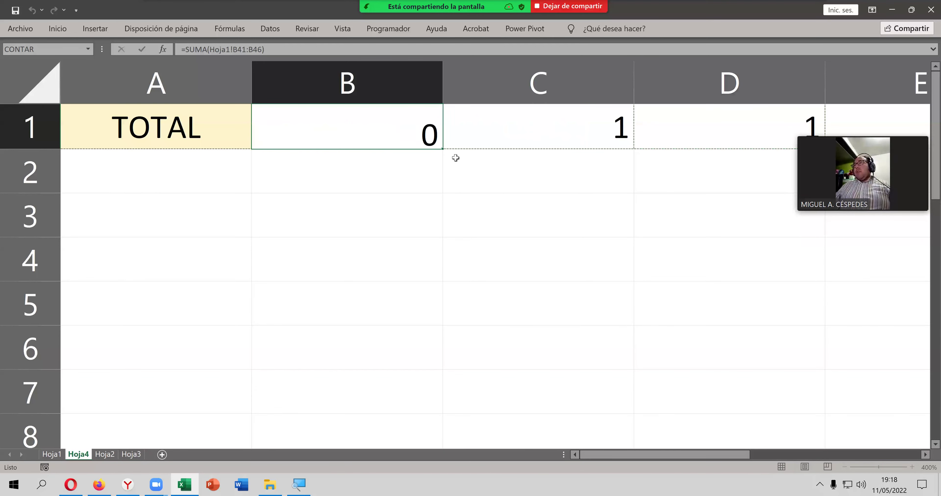
{"action": "scroll", "coordinate": [321, 203], "scroll_direction": "down", "scroll_amount": 1}
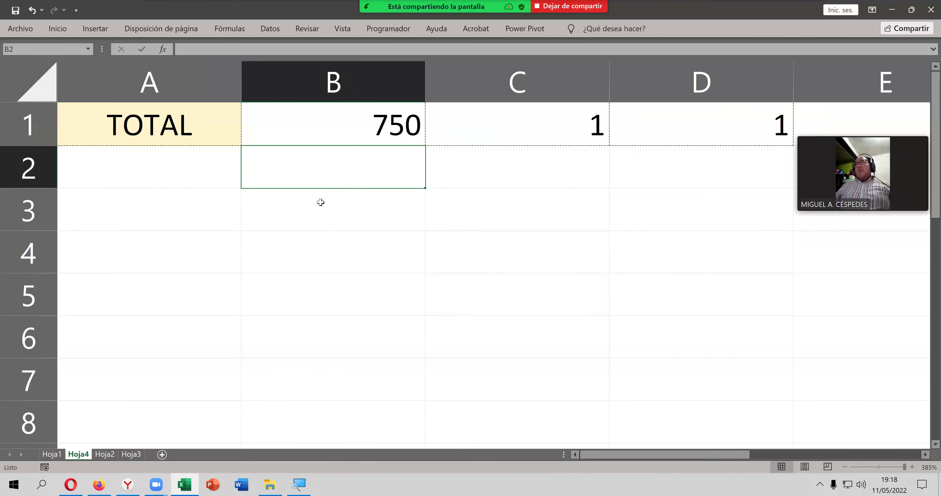
{"action": "scroll", "coordinate": [296, 322], "scroll_direction": "down", "scroll_amount": 1}
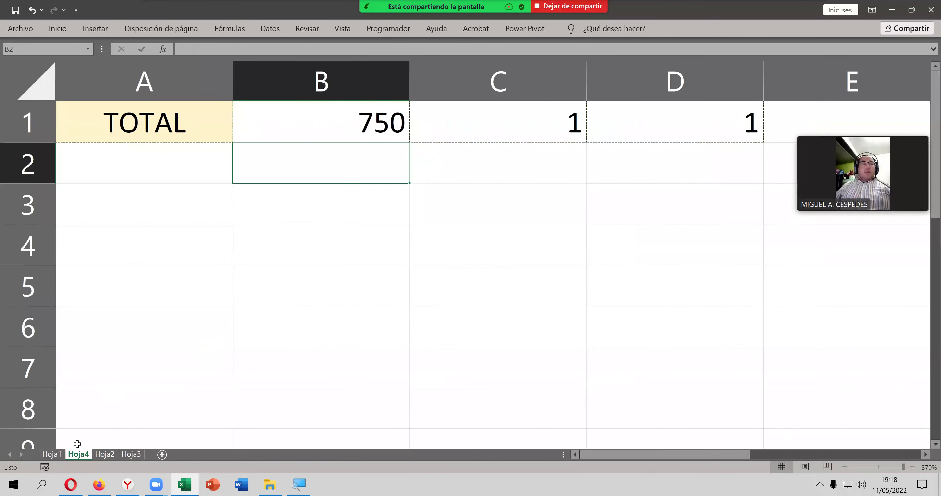
Step: On Hoja1, delete the values in both % columns C41:D46 of the months table
{"action": "left_click", "coordinate": [59, 455]}
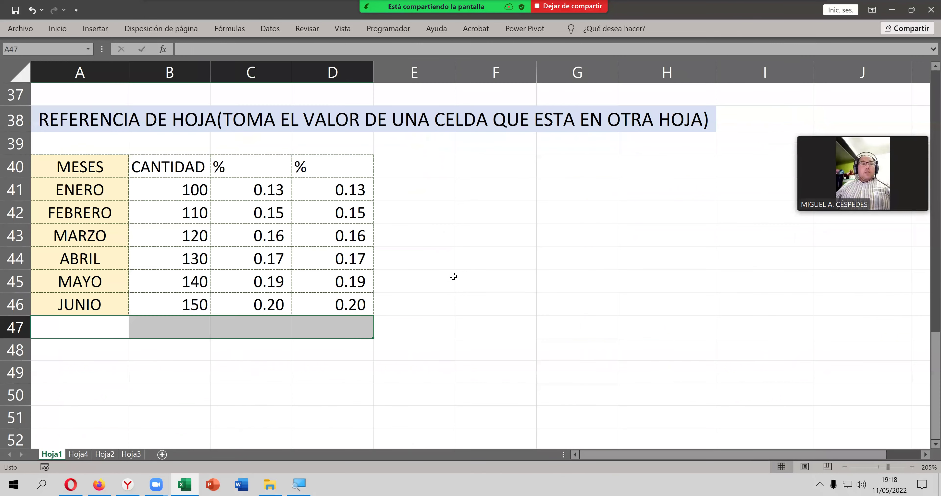
{"action": "left_click", "coordinate": [451, 263]}
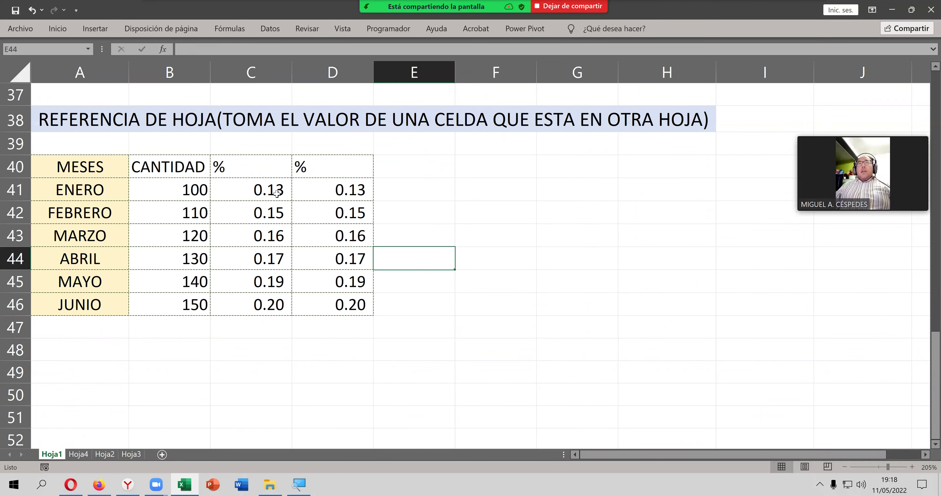
{"action": "left_click_drag", "start_coordinate": [277, 194], "coordinate": [354, 303]}
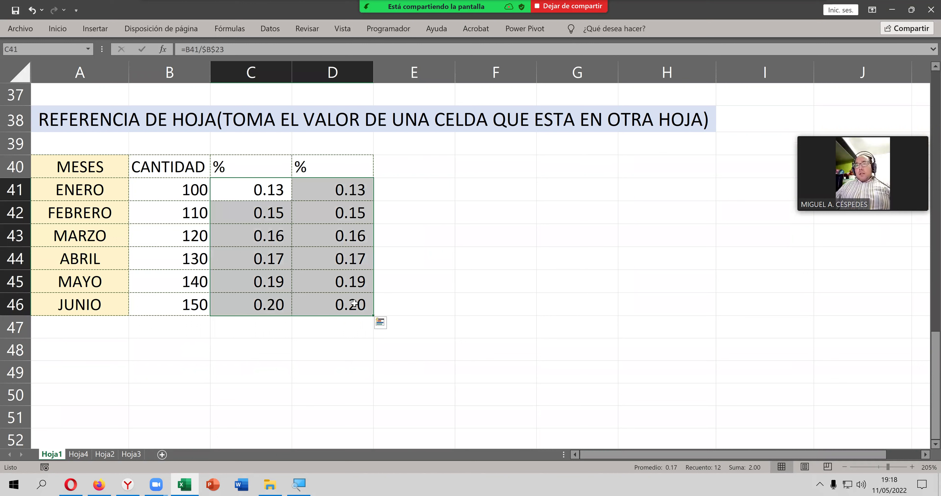
{"action": "key", "text": "Delete"}
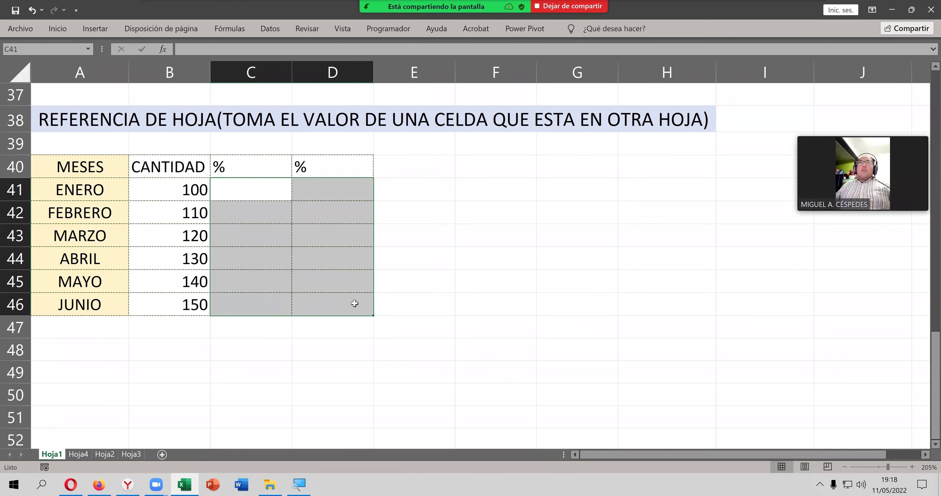
{"action": "left_click", "coordinate": [519, 228]}
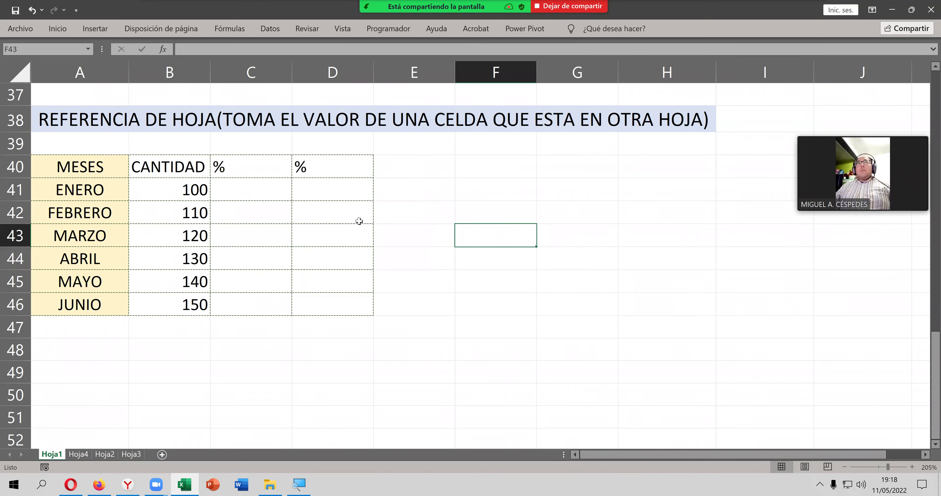
Step: Start ENERO's percentage formula in C41 as =B41/
{"action": "left_click", "coordinate": [265, 185]}
{"action": "type", "text": "="}
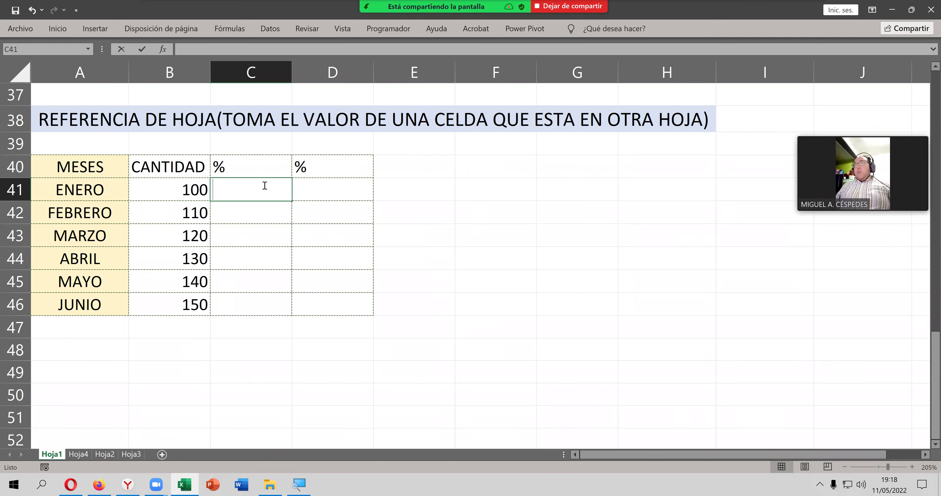
{"action": "left_click", "coordinate": [178, 187]}
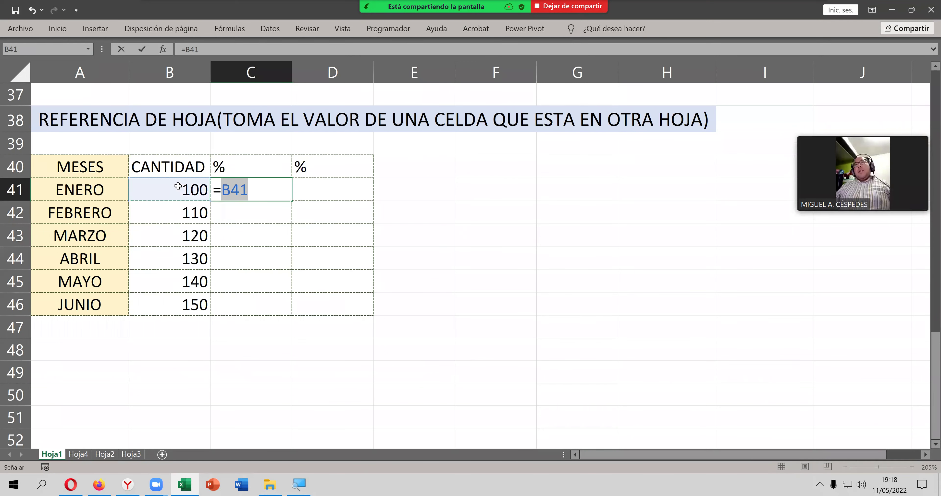
{"action": "type", "text": "/"}
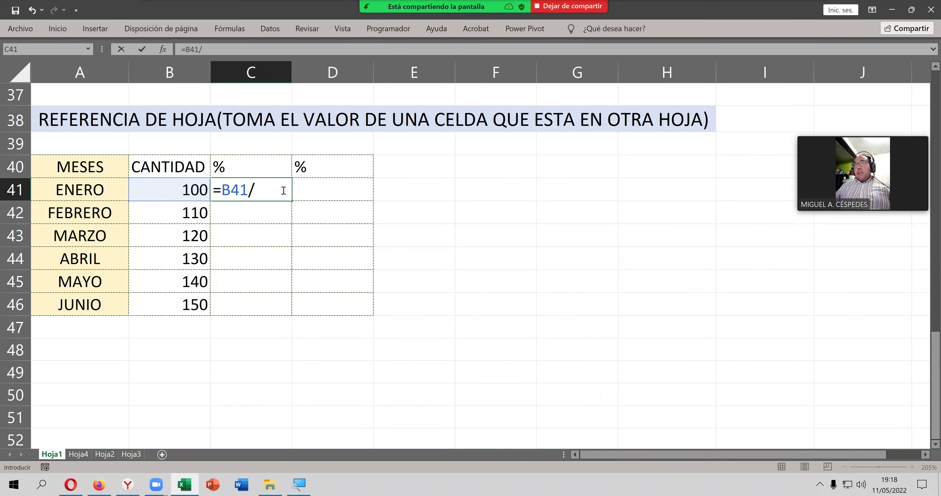
Step: Complete C41 as =B41/Hoja4!$B$1, giving ENERO's 0.13 share of the 750 total
{"action": "left_click", "coordinate": [75, 455]}
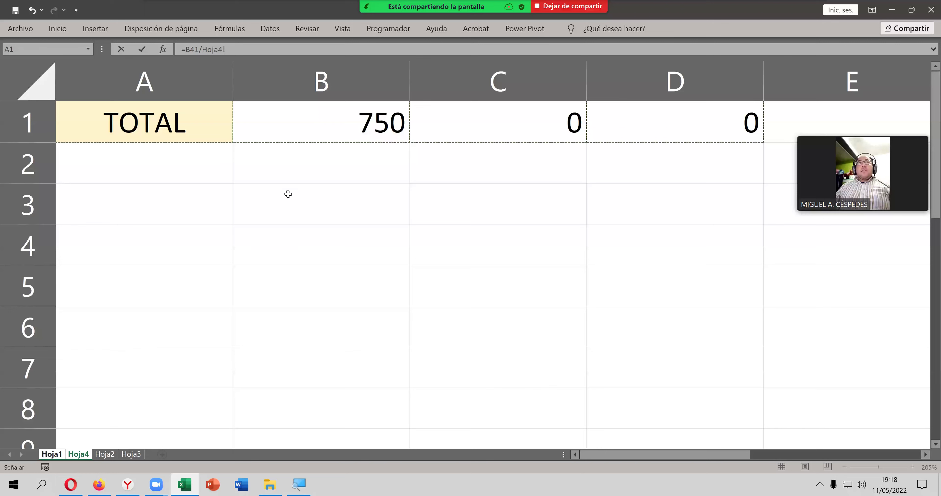
{"action": "left_click", "coordinate": [257, 64]}
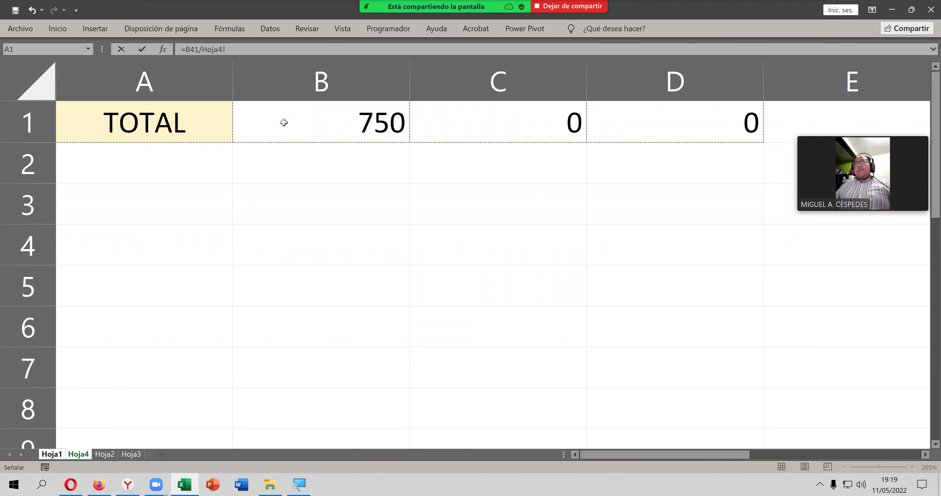
{"action": "left_click", "coordinate": [362, 116]}
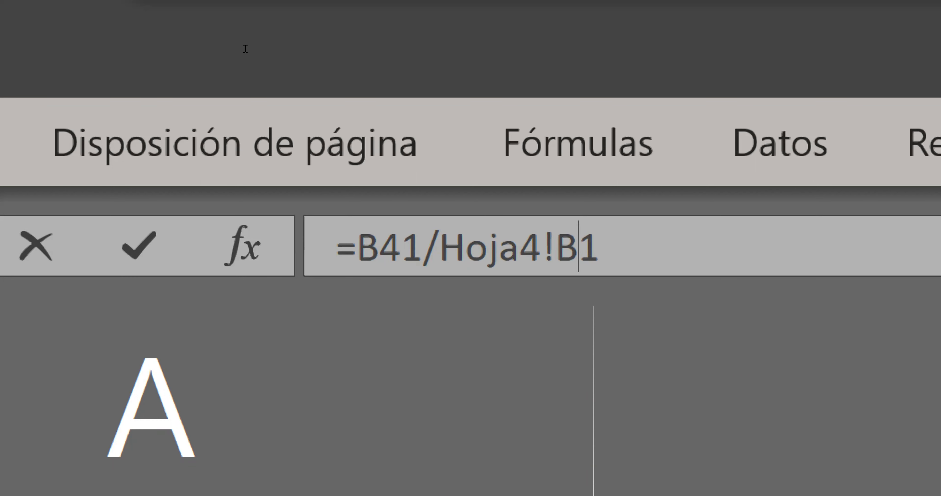
{"action": "key", "text": "F4"}
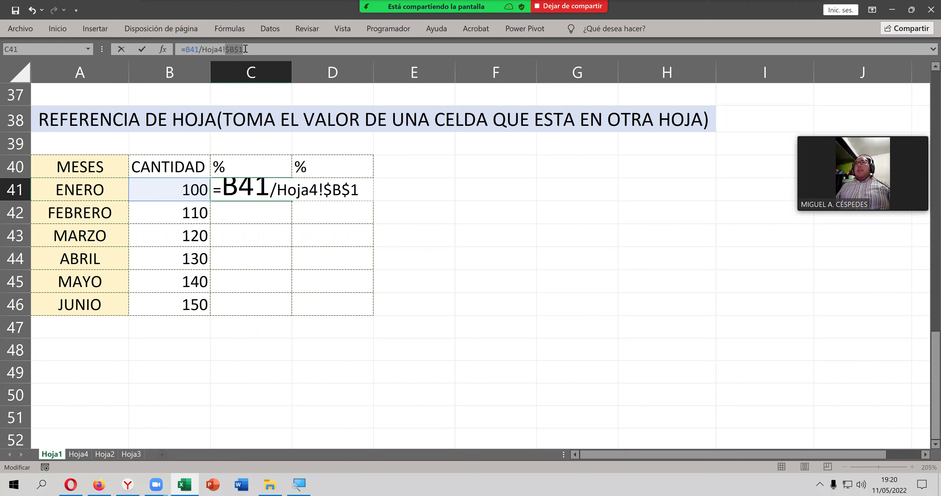
{"action": "key", "text": "Return"}
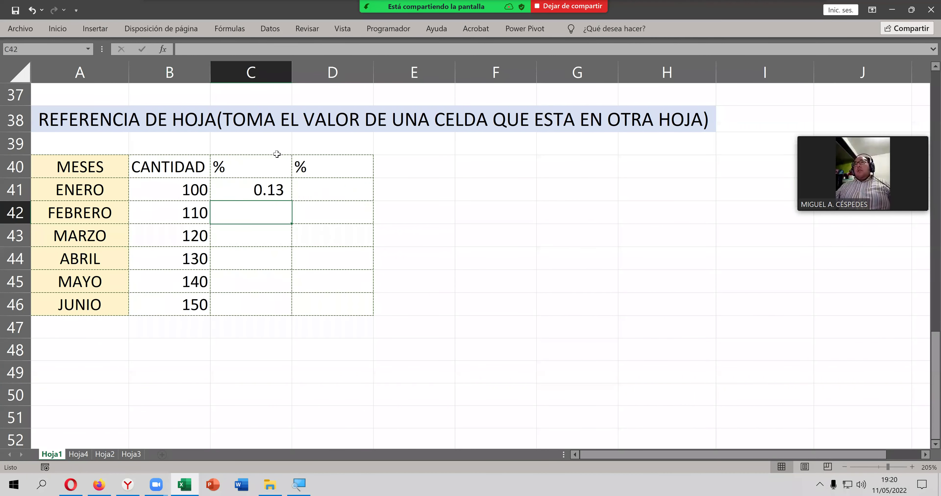
{"action": "left_click", "coordinate": [265, 185]}
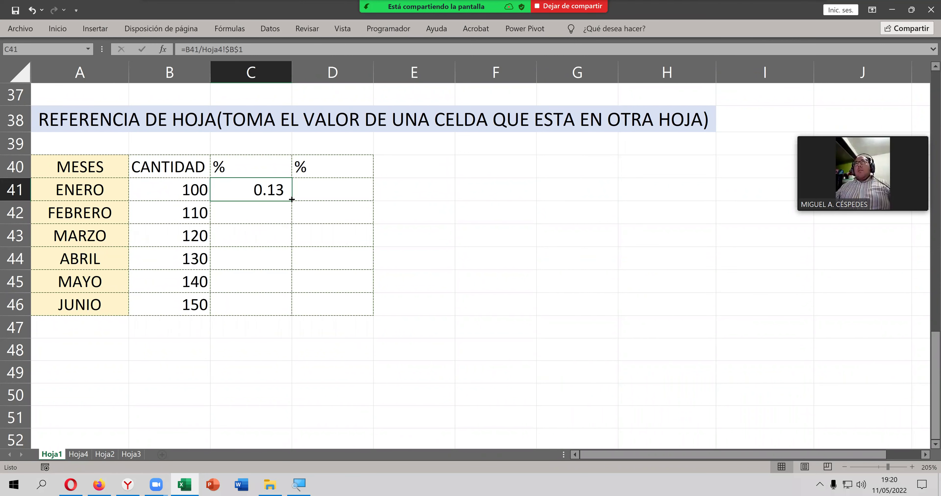
Step: Fill C41's percentage formula down to C46 and start D41 as =C41/
{"action": "left_click_drag", "start_coordinate": [294, 201], "coordinate": [292, 313]}
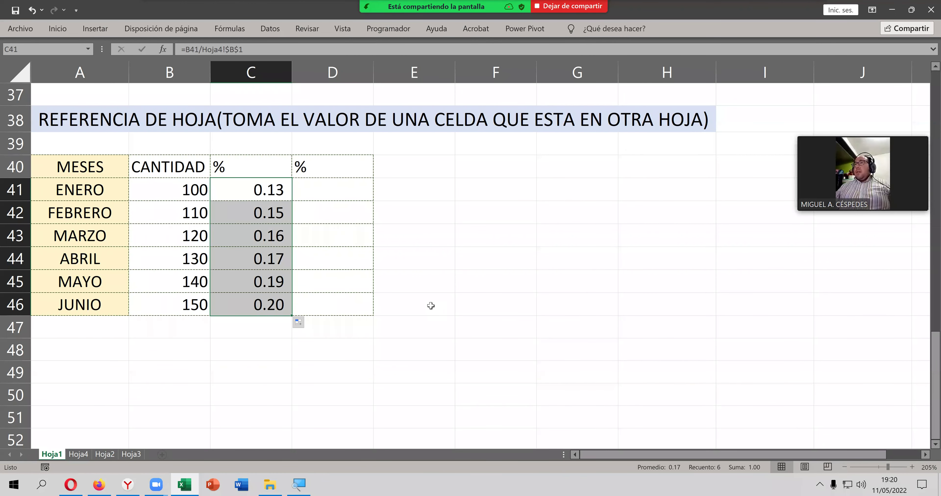
{"action": "left_click", "coordinate": [354, 185]}
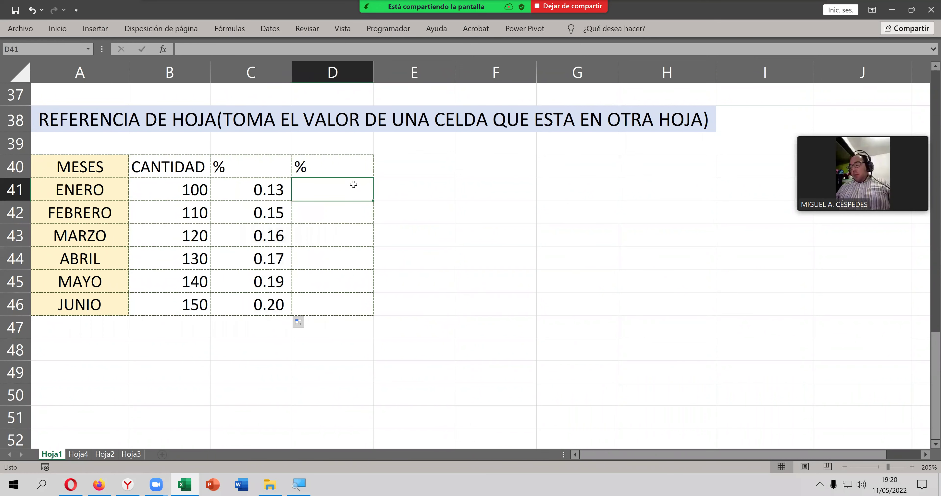
{"action": "type", "text": "="}
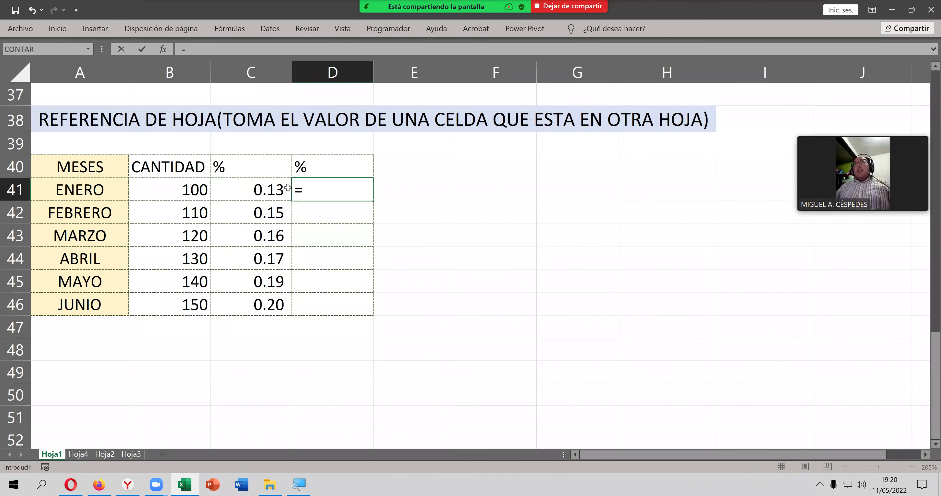
{"action": "left_click", "coordinate": [278, 188]}
{"action": "type", "text": "/"}
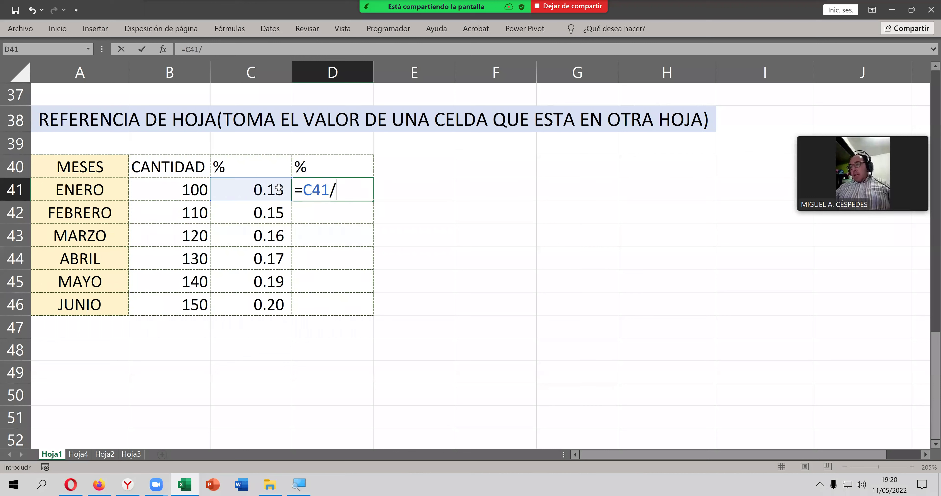
Step: Finish D41 as =C41/Hoja4!$C$1 with an absolute reference
{"action": "left_click", "coordinate": [79, 455]}
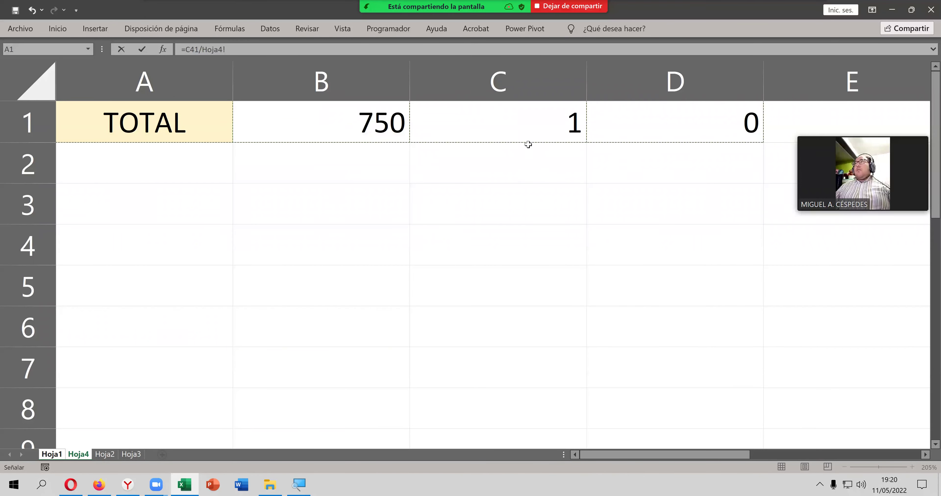
{"action": "left_click", "coordinate": [530, 132]}
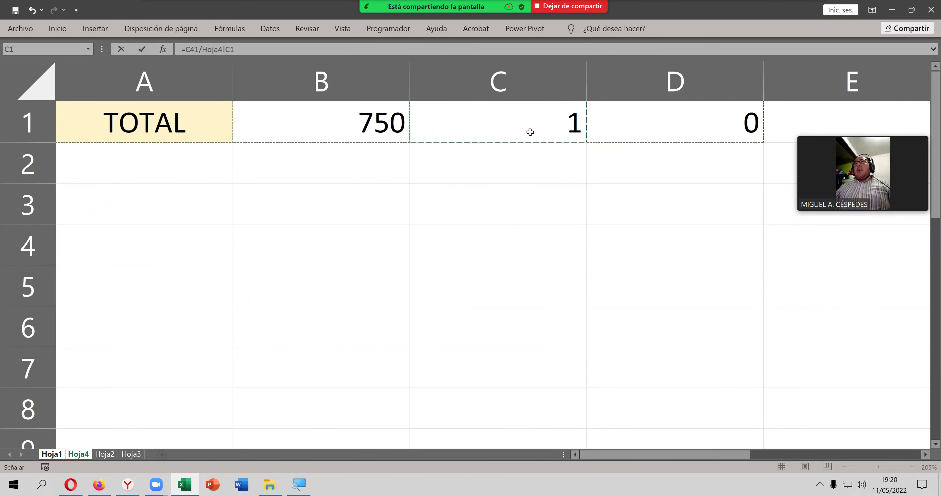
{"action": "key", "text": "F4"}
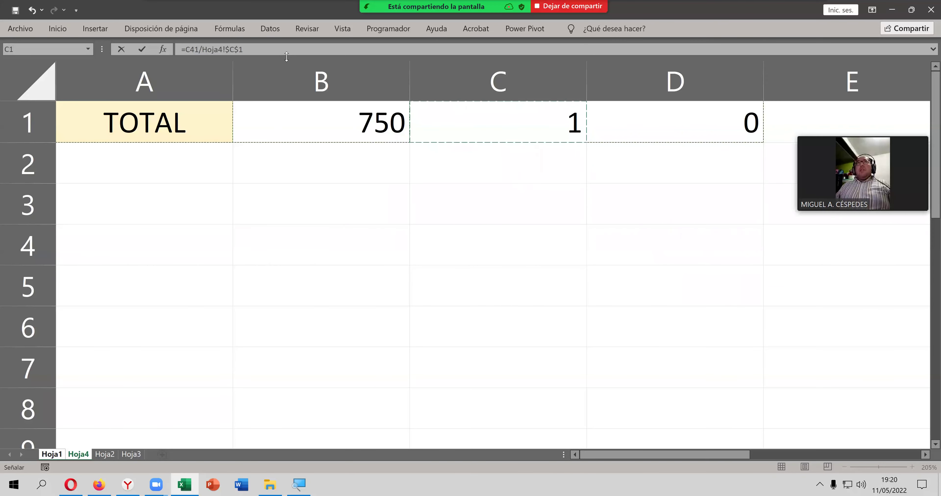
{"action": "key", "text": "Return"}
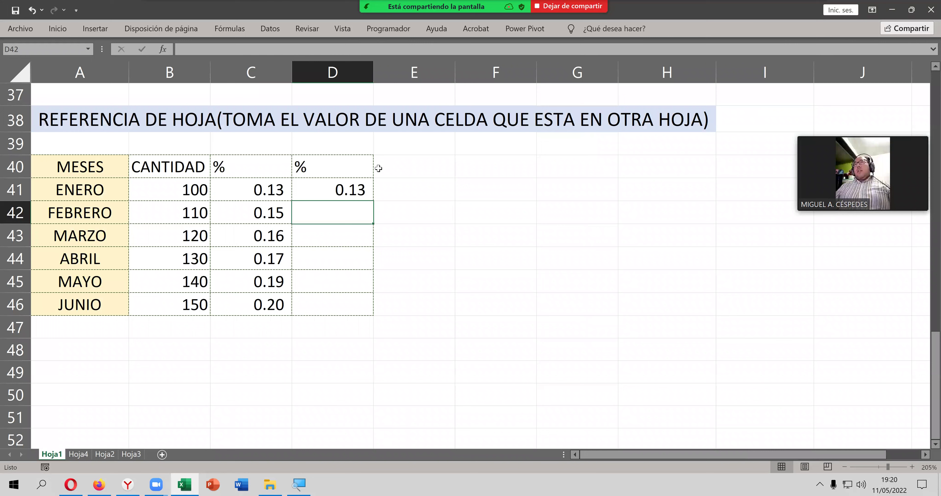
Step: Fill D41's formula down to D46 and recheck the result
{"action": "left_click", "coordinate": [359, 177]}
{"action": "left_click", "coordinate": [364, 193]}
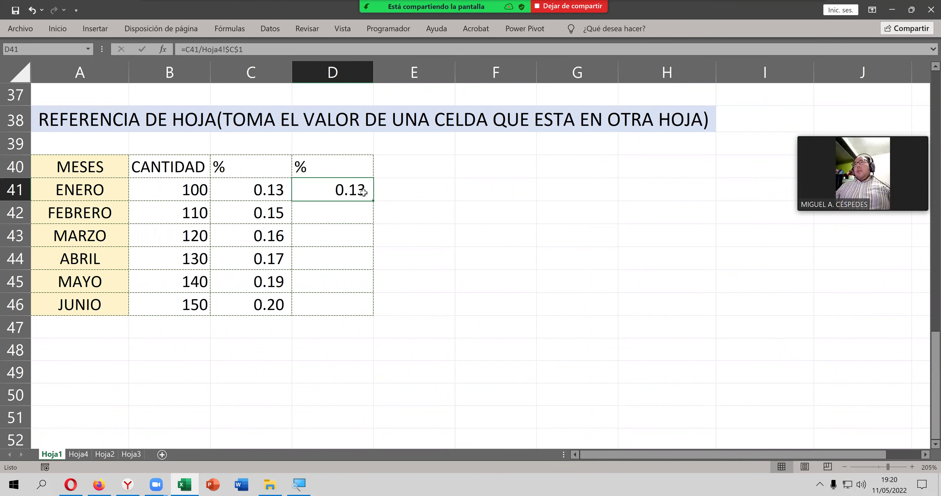
{"action": "left_click_drag", "start_coordinate": [373, 200], "coordinate": [368, 311]}
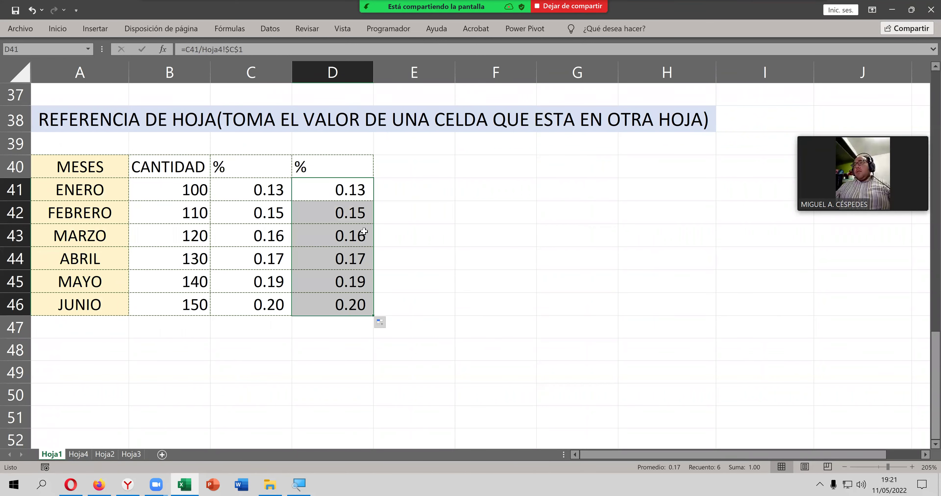
{"action": "left_click", "coordinate": [357, 192]}
{"action": "left_click", "coordinate": [418, 199]}
{"action": "left_click", "coordinate": [329, 191]}
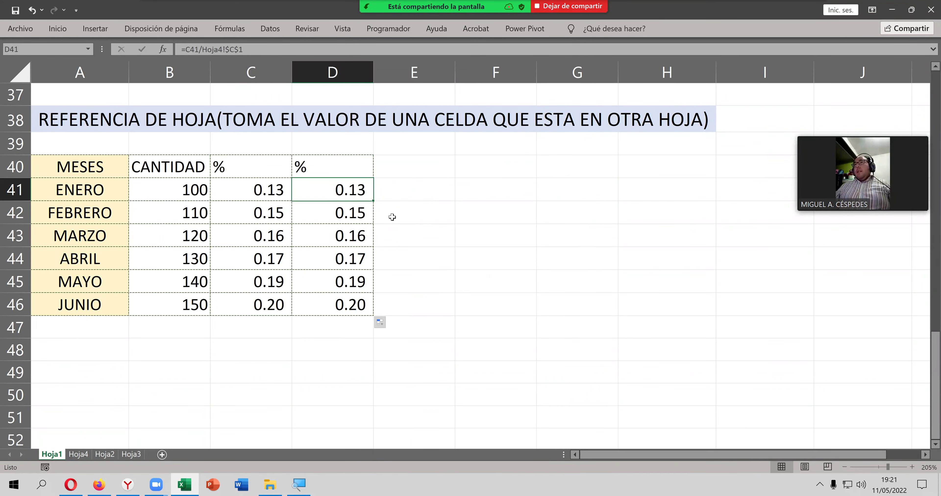
{"action": "left_click", "coordinate": [392, 218]}
Step: Copy the REFERENCIA DE HOJA title and table A38:H46
{"action": "left_click_drag", "start_coordinate": [81, 123], "coordinate": [567, 309]}
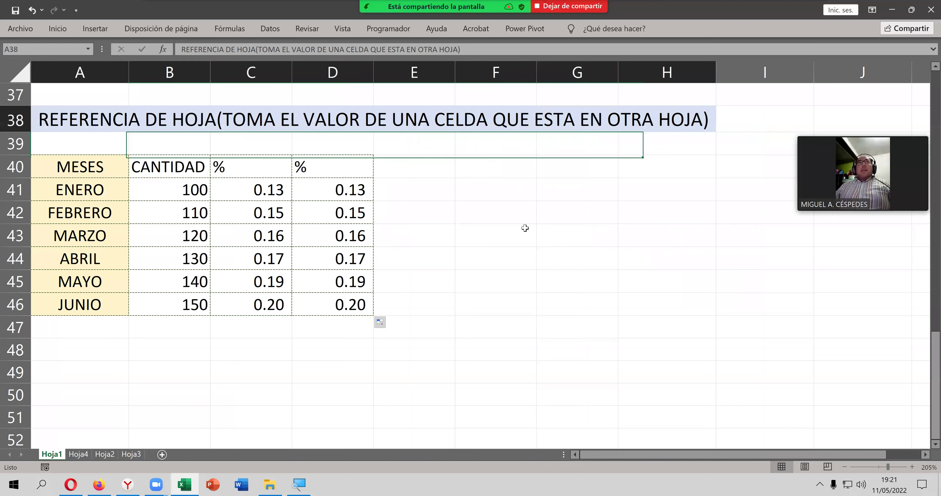
{"action": "right_click", "coordinate": [337, 200]}
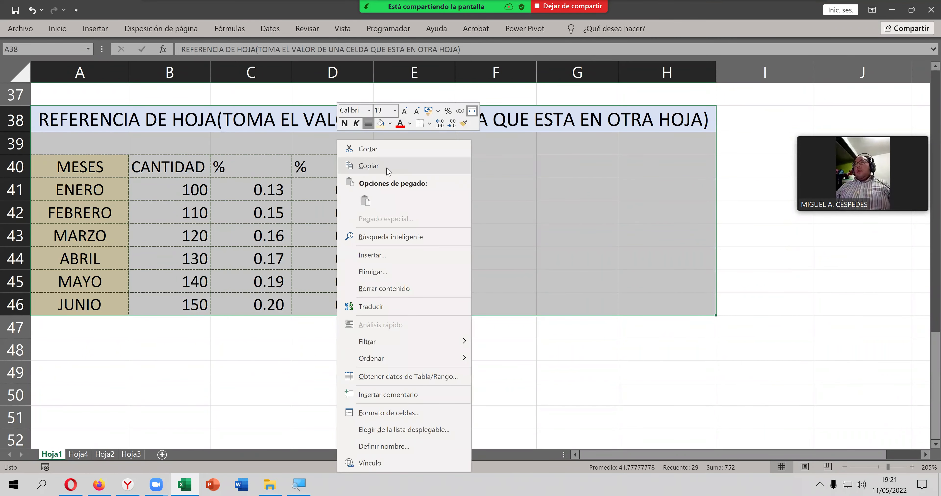
{"action": "left_click", "coordinate": [368, 166]}
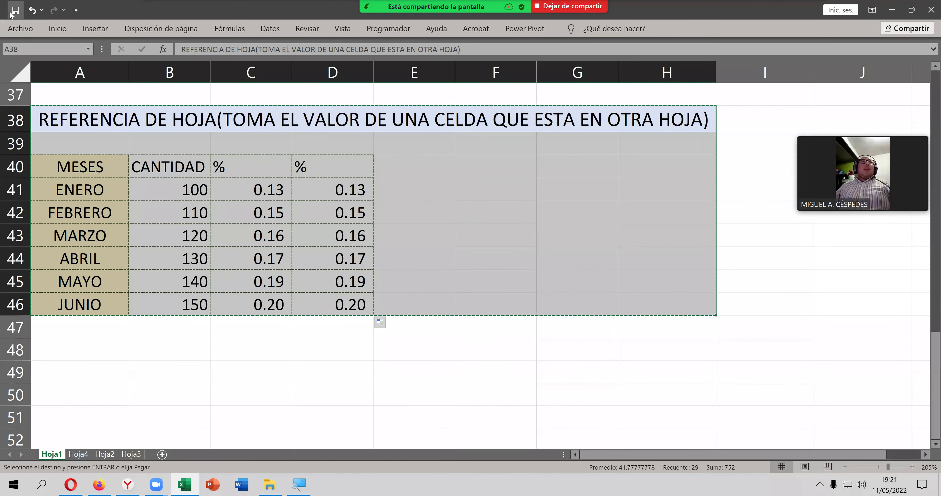
{"action": "key", "text": "Escape"}
{"action": "scroll", "coordinate": [57, 252], "scroll_direction": "down", "scroll_amount": 2}
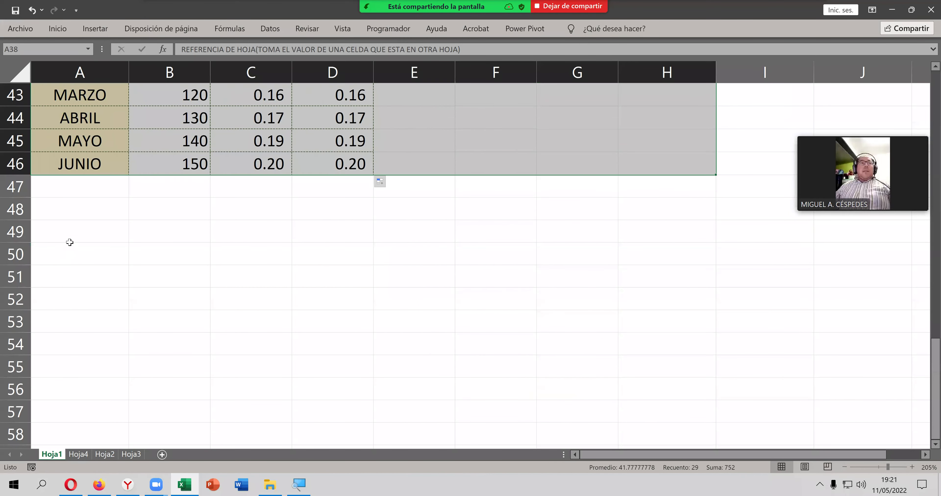
{"action": "left_click", "coordinate": [69, 228]}
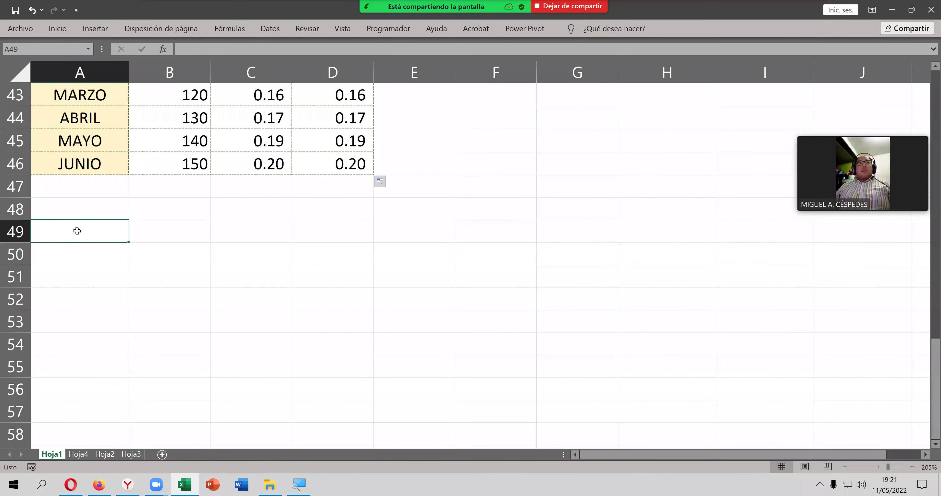
{"action": "scroll", "coordinate": [77, 230], "scroll_direction": "up", "scroll_amount": 2}
Step: Recopy the table and paste it at A49, below the original
{"action": "mouse_move", "coordinate": [69, 120]}
{"action": "left_mouse_down"}
{"action": "mouse_move", "coordinate": [565, 270]}
{"action": "mouse_move", "coordinate": [526, 296]}
{"action": "left_mouse_up"}
{"action": "key", "text": "ctrl+c"}
{"action": "left_click", "coordinate": [108, 362]}
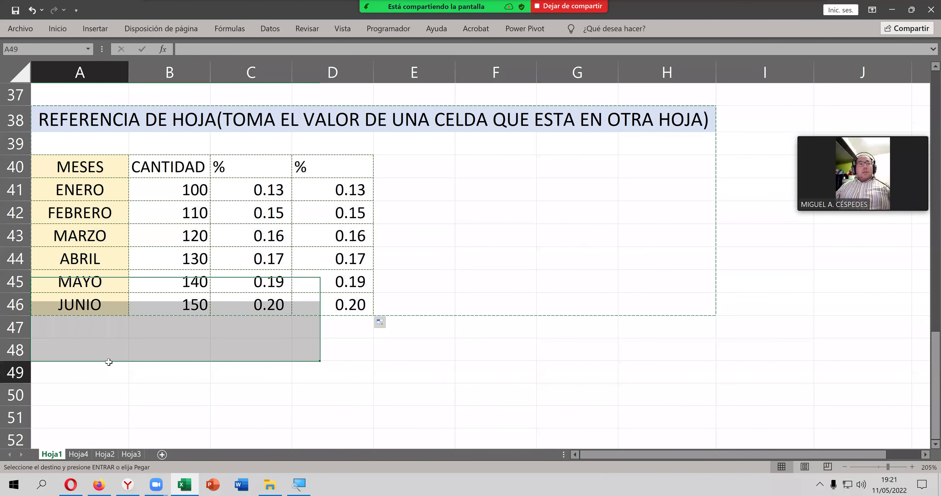
{"action": "key", "text": "ctrl+v"}
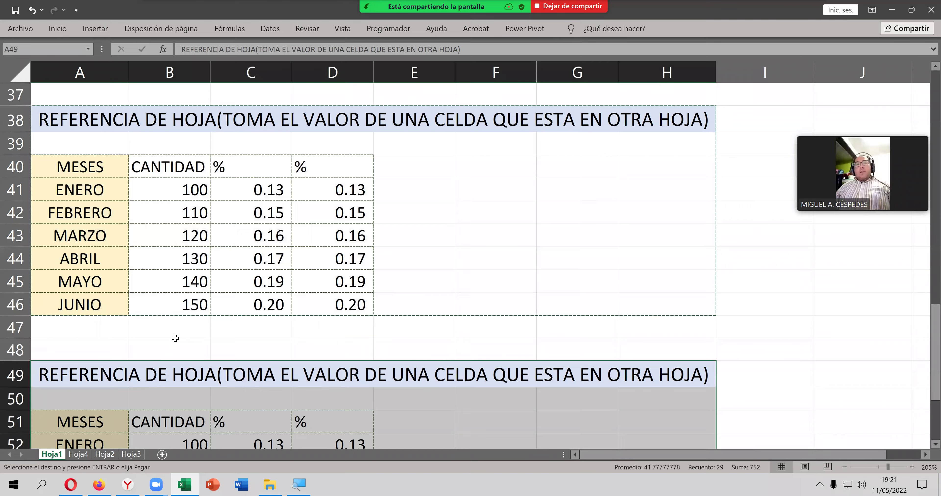
{"action": "scroll", "coordinate": [176, 338], "scroll_direction": "down", "scroll_amount": 1}
{"action": "scroll", "coordinate": [184, 292], "scroll_direction": "down", "scroll_amount": 1}
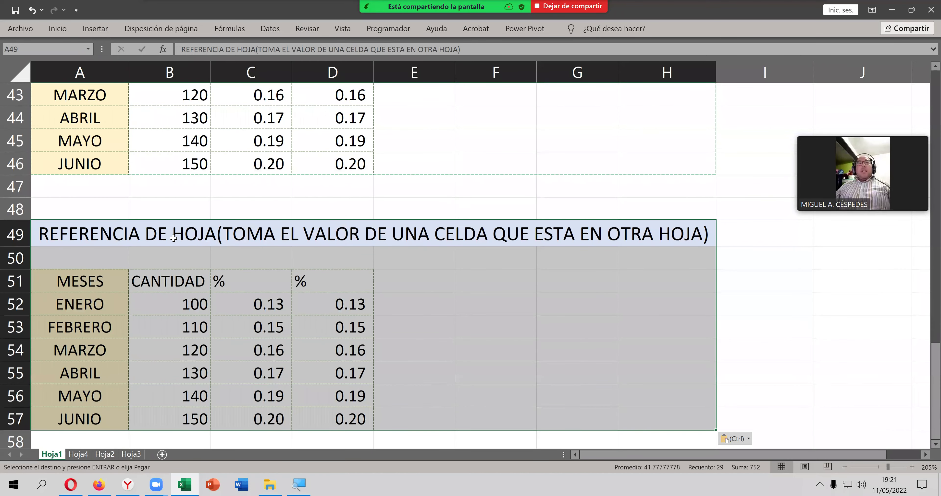
Step: Change the first HOJA in the copied table's title to LIBRO
{"action": "double_click", "coordinate": [173, 238]}
{"action": "left_click_drag", "start_coordinate": [173, 238], "coordinate": [218, 241]}
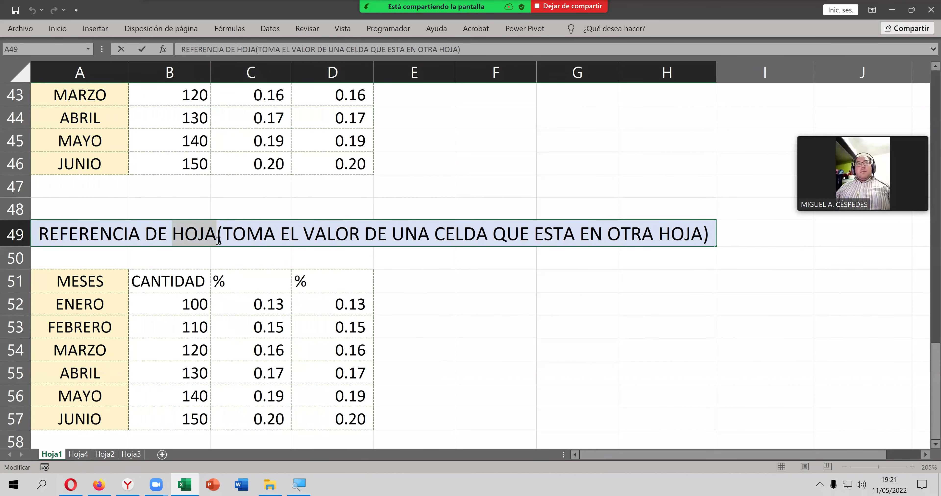
{"action": "type", "text": "LIBRO"}
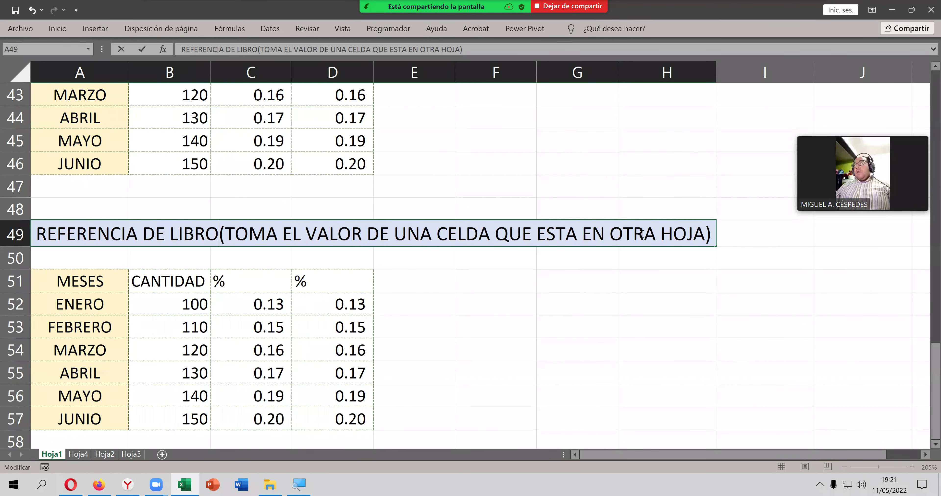
Step: Change the title's ending OTRA HOJA to OTRO LIBRO and confirm
{"action": "left_click_drag", "start_coordinate": [645, 234], "coordinate": [702, 237]}
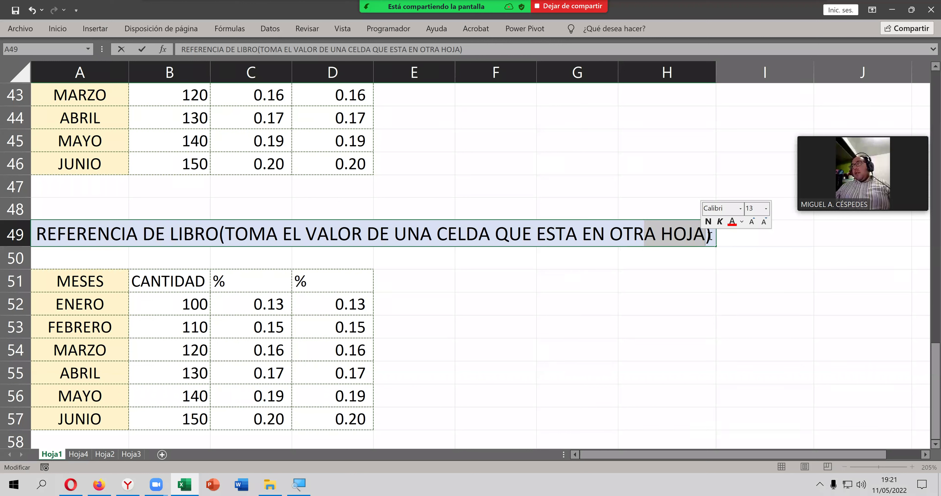
{"action": "left_click", "coordinate": [709, 235]}
{"action": "left_click", "coordinate": [704, 238]}
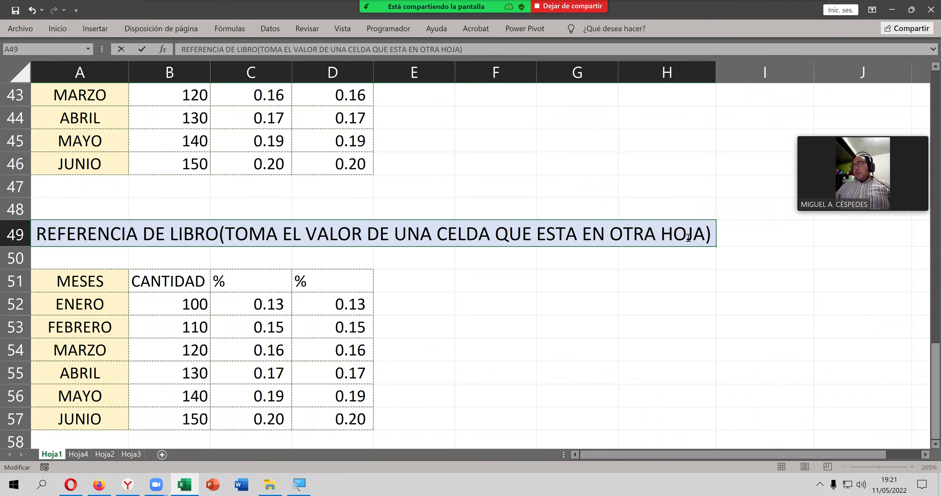
{"action": "left_click", "coordinate": [662, 238], "text": "shift"}
{"action": "left_click", "coordinate": [649, 238], "text": "shift"}
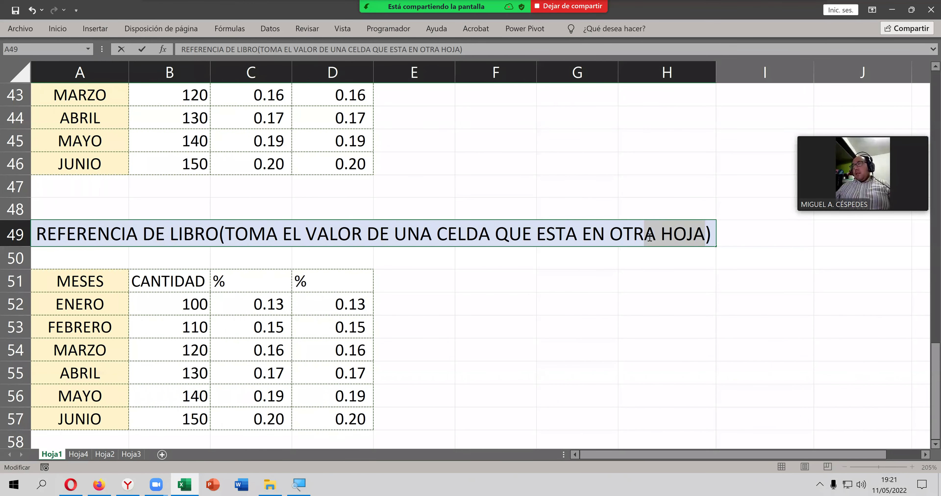
{"action": "type", "text": "O LIB"}
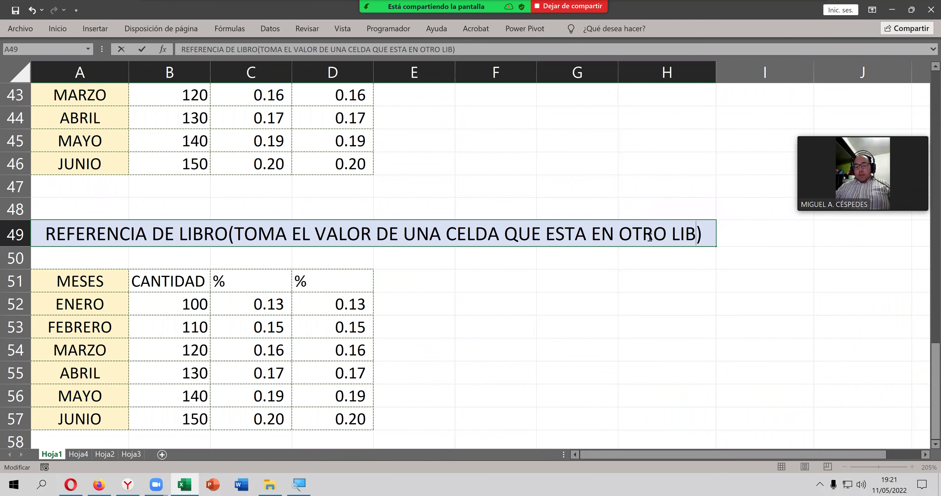
{"action": "type", "text": "RO"}
{"action": "key", "text": "Return"}
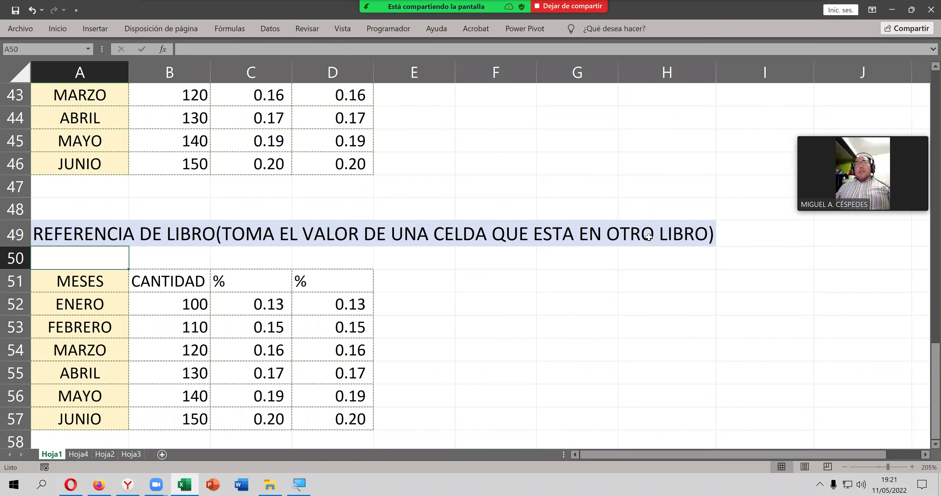
{"action": "scroll", "coordinate": [285, 270], "scroll_direction": "down", "scroll_amount": 1}
Step: Delete the % values in C52:D57 and snap REFERENCIAS to the left half of the screen
{"action": "left_click_drag", "start_coordinate": [268, 241], "coordinate": [352, 349]}
{"action": "key", "text": "Delete"}
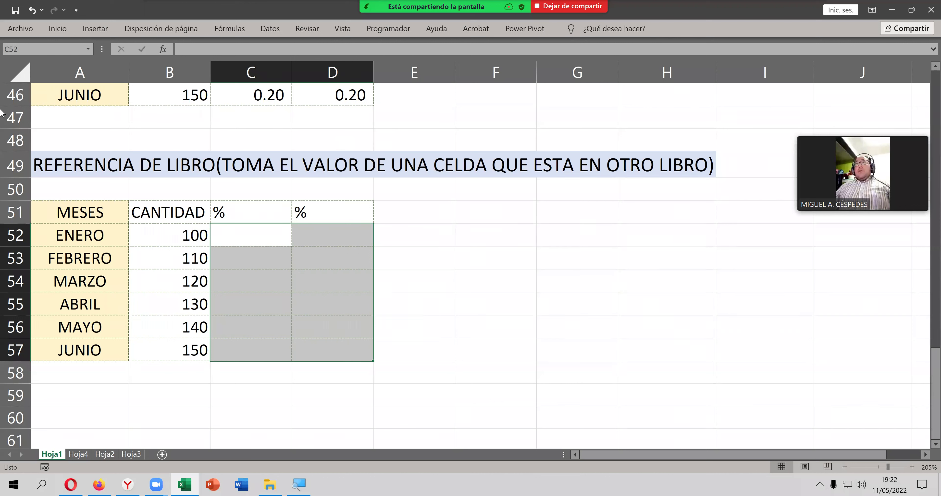
{"action": "key", "text": "super+Left"}
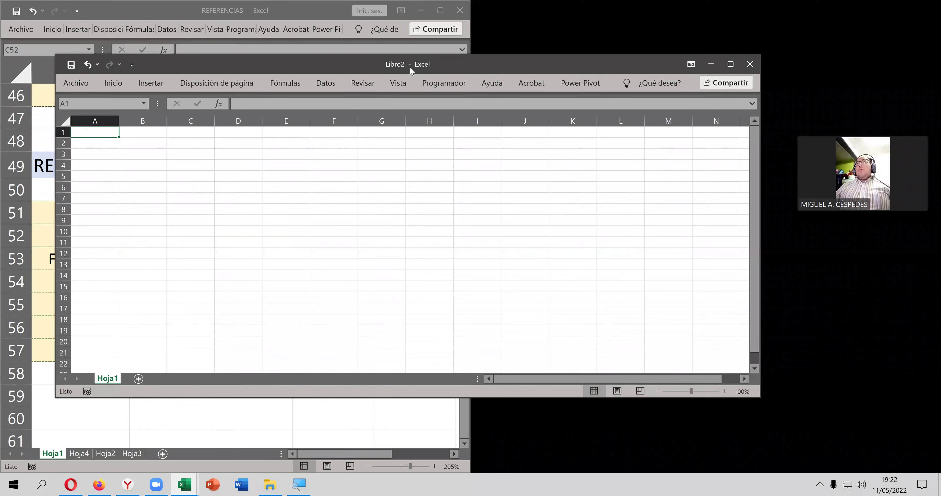
Step: Snap the blank workbook right and save it to Escritorio as REFERENCIAS_1
{"action": "key", "text": "super+Right"}
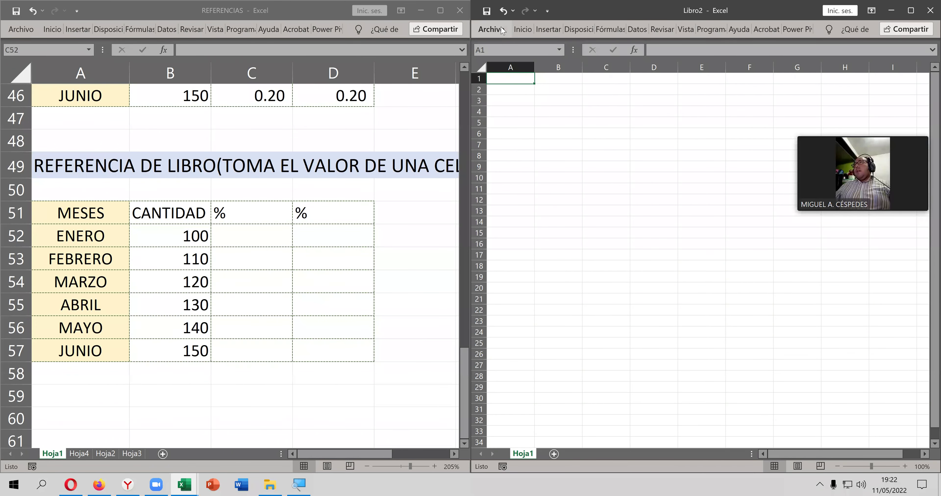
{"action": "left_click", "coordinate": [487, 11]}
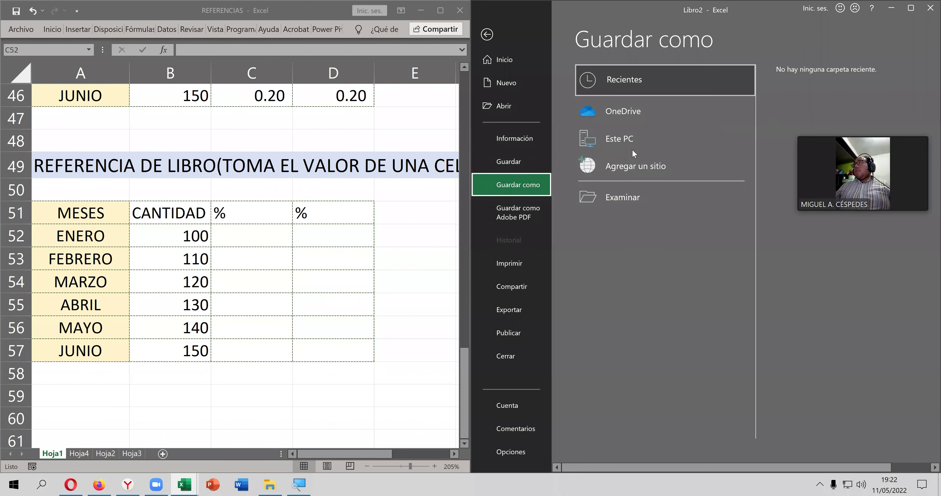
{"action": "left_click", "coordinate": [618, 194]}
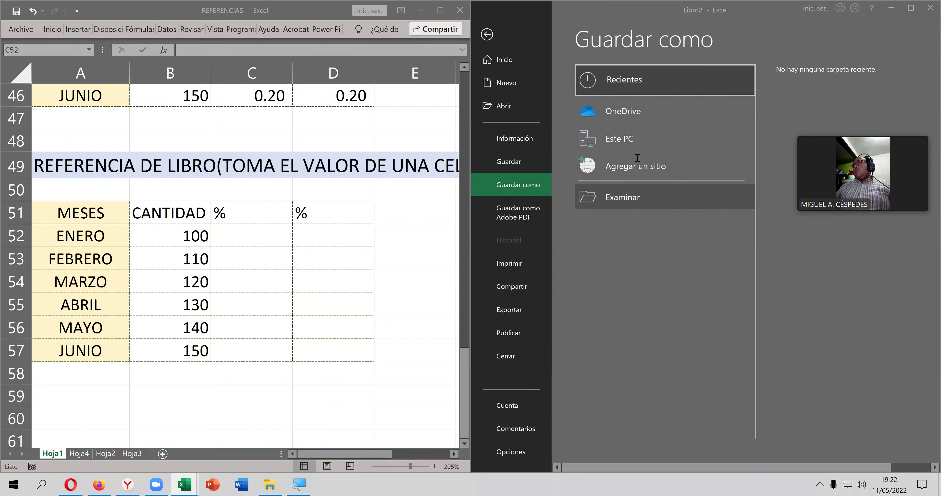
{"action": "left_click", "coordinate": [534, 108]}
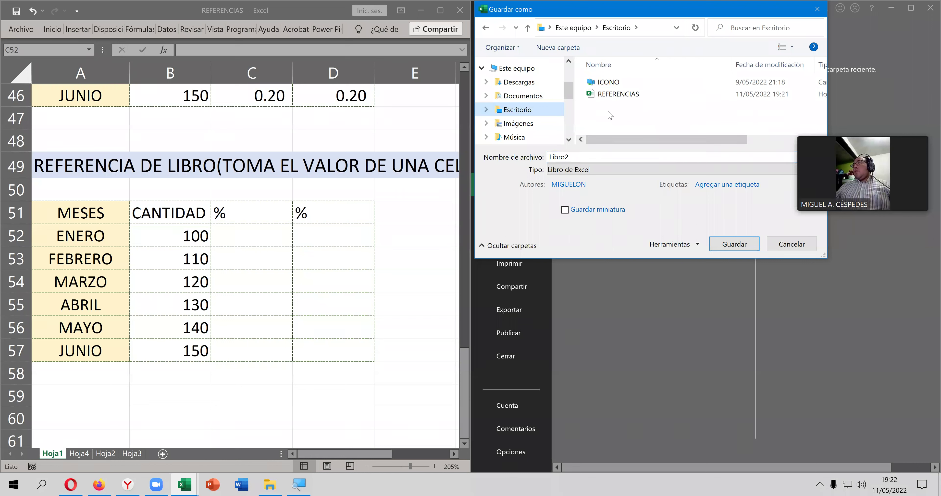
{"action": "left_click", "coordinate": [619, 96]}
{"action": "left_click", "coordinate": [598, 158]}
{"action": "left_click", "coordinate": [601, 158]}
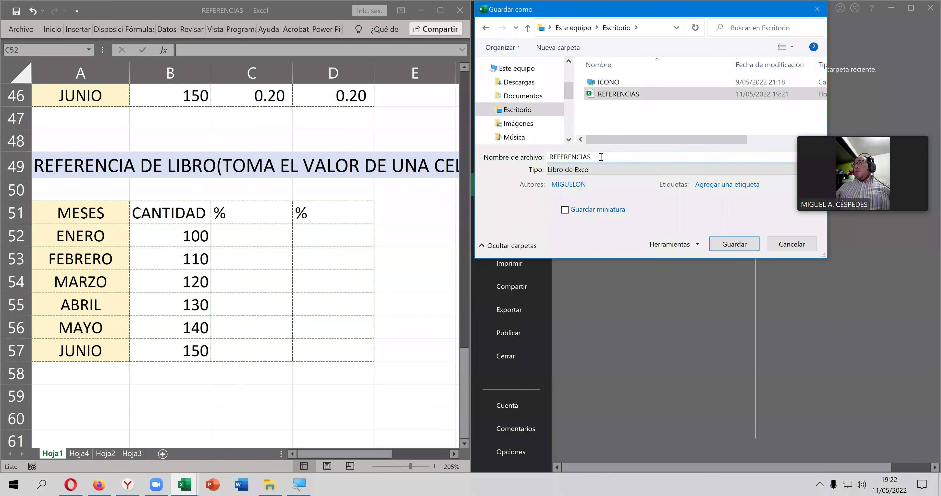
{"action": "type", "text": "_1"}
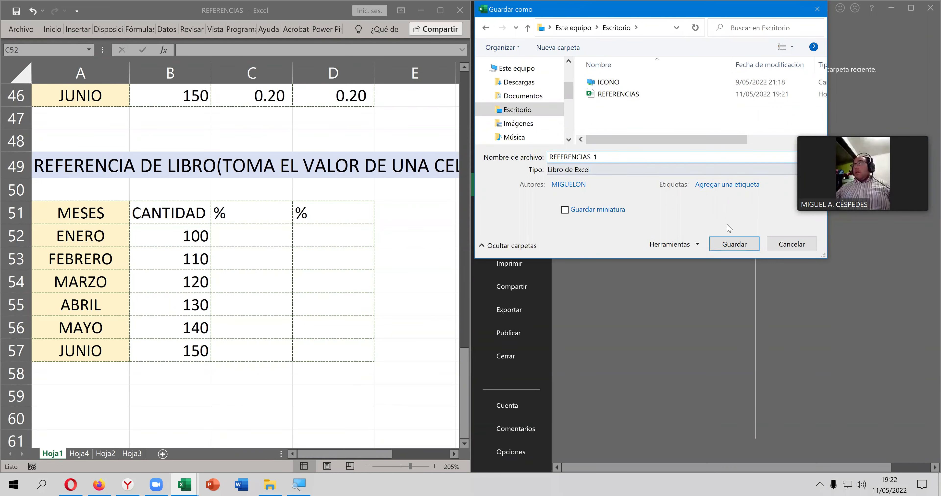
{"action": "left_click", "coordinate": [747, 243]}
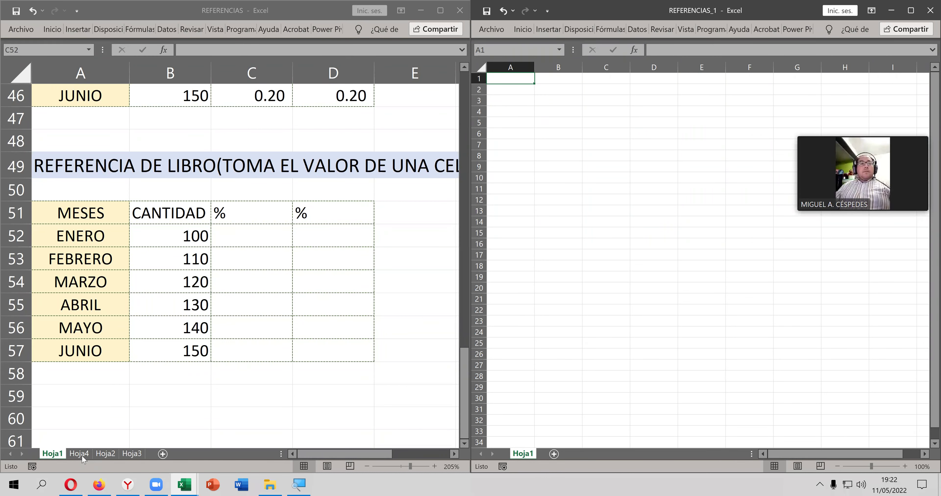
Step: Back in REFERENCIAS, view sheet Hoja4's total and begin a new formula with =
{"action": "left_click", "coordinate": [84, 460]}
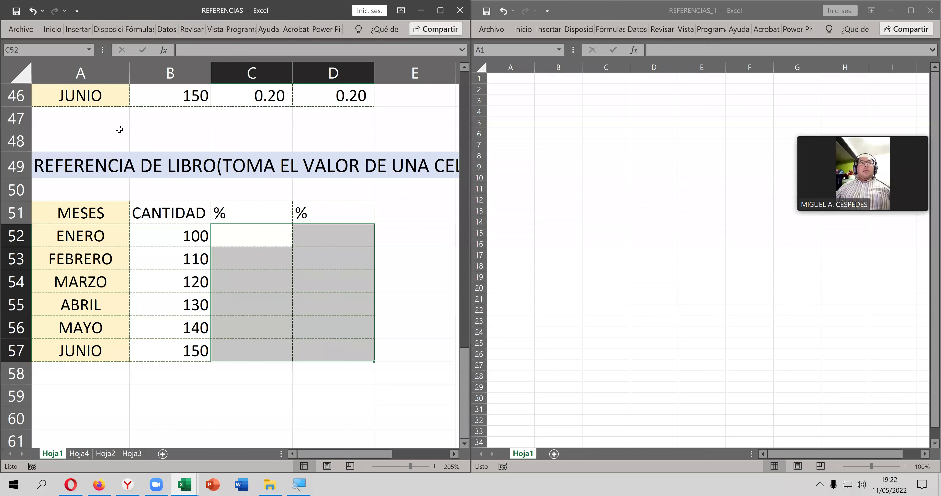
{"action": "left_click", "coordinate": [89, 389]}
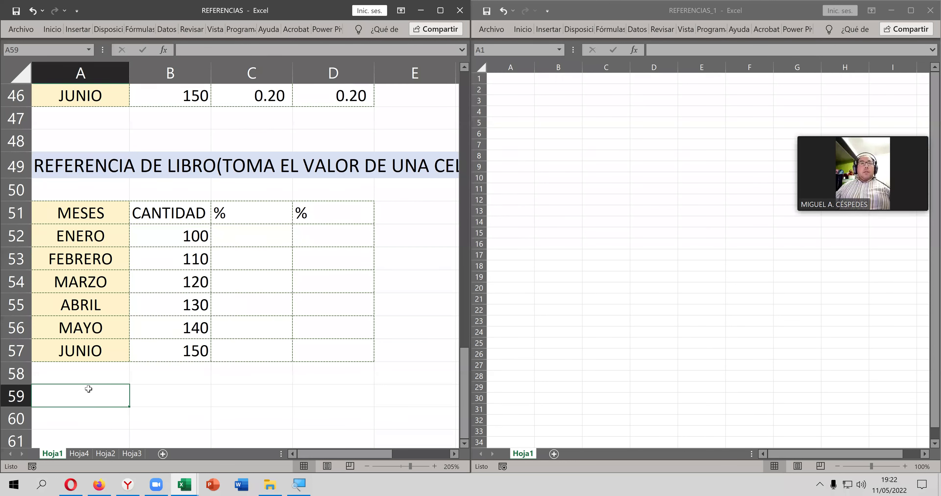
{"action": "left_click", "coordinate": [79, 454]}
{"action": "type", "text": "="}
Step: Enter =B52/[REFERENCIAS_1.xlsx]Hoja1!$B$1 in C52 for ENERO's share
{"action": "left_click", "coordinate": [194, 235]}
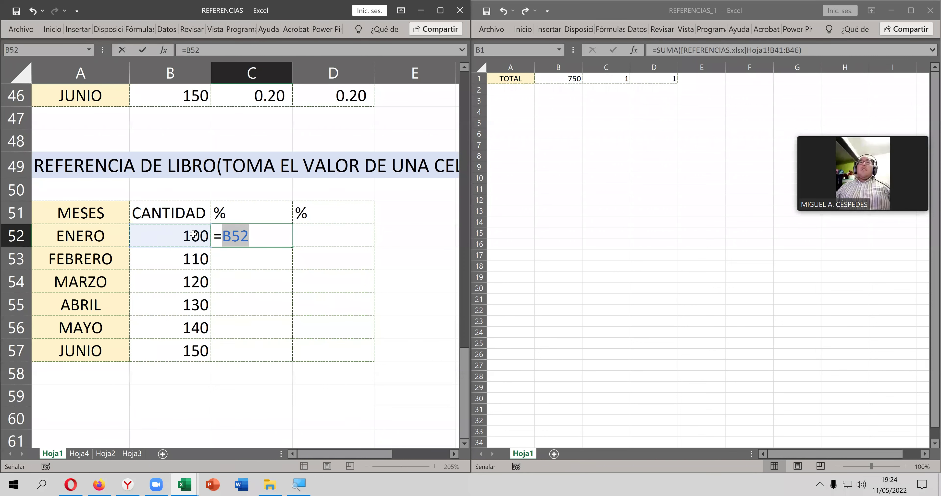
{"action": "type", "text": "/"}
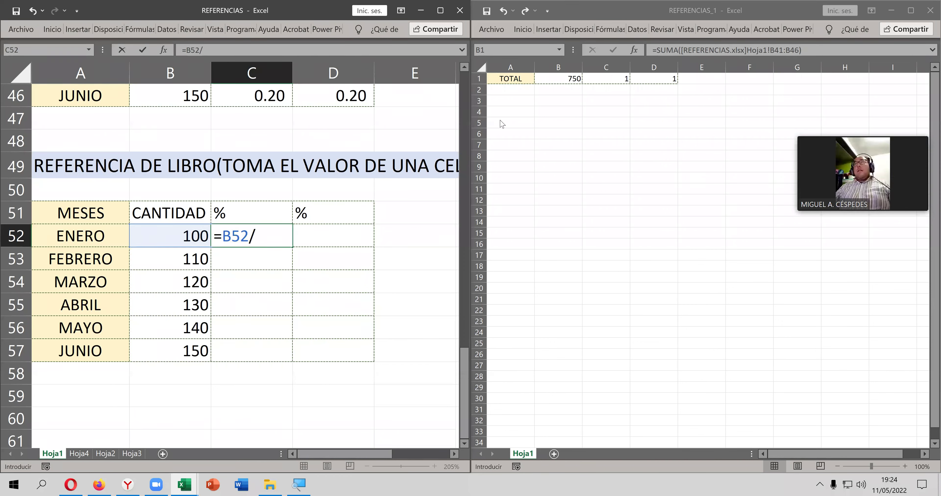
{"action": "left_click", "coordinate": [551, 81]}
{"action": "left_click", "coordinate": [354, 50]}
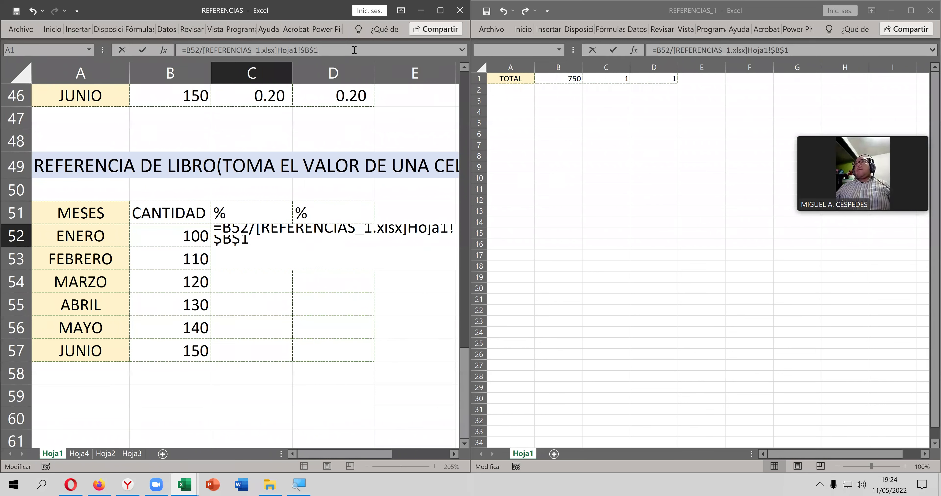
{"action": "key", "text": "Return"}
Step: Fill C52's formula down to C57 and start D52's formula from C52
{"action": "left_click", "coordinate": [284, 211]}
{"action": "type", "text": "="}
{"action": "left_click", "coordinate": [214, 211]}
Step: Finish D52's formula as =C52/[REFERENCIAS_1.xlsx]Hoja1!$C$1, dividing by REFERENCIAS_1's total in C1
{"action": "type", "text": "/"}
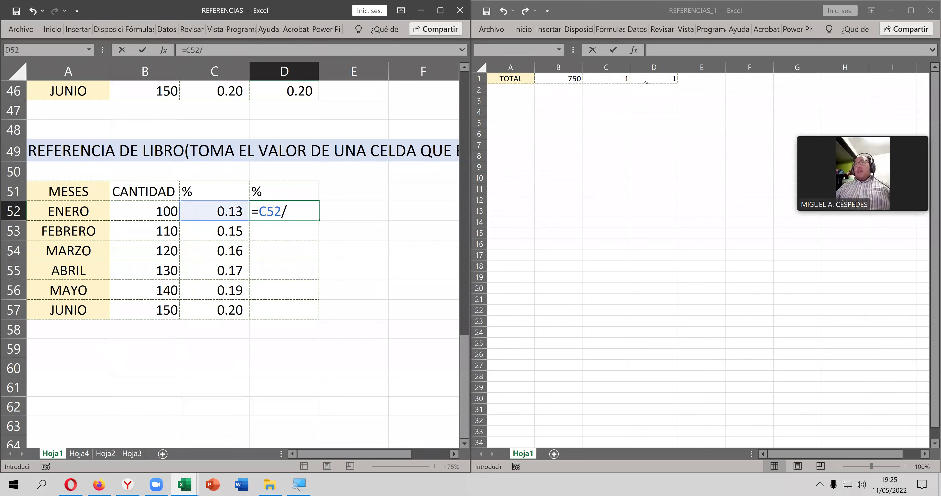
{"action": "left_click", "coordinate": [617, 79]}
{"action": "key", "text": "Return"}
{"action": "left_click", "coordinate": [369, 191]}
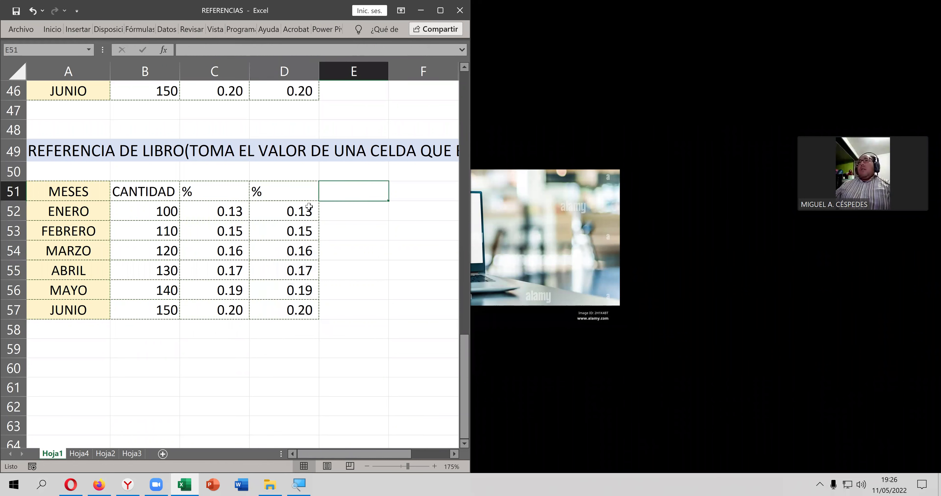
{"action": "double_click", "coordinate": [312, 206]}
{"action": "key", "text": "Return"}
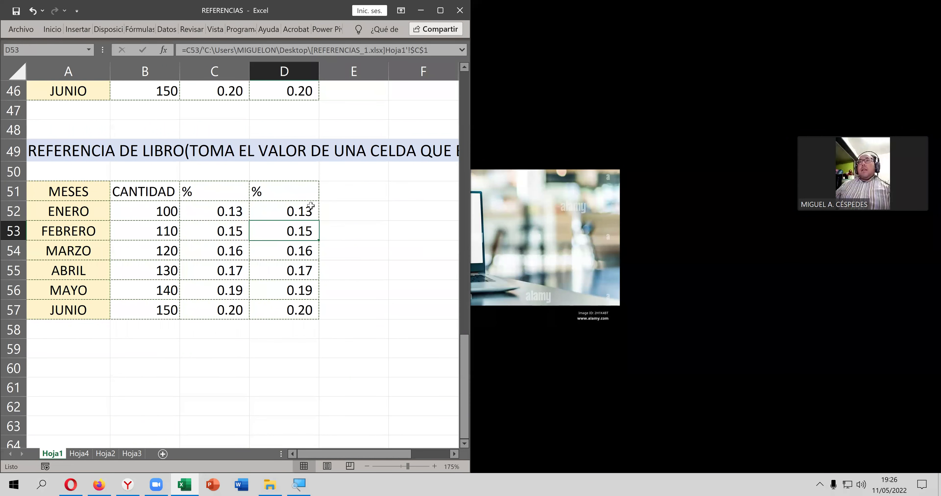
{"action": "double_click", "coordinate": [312, 206]}
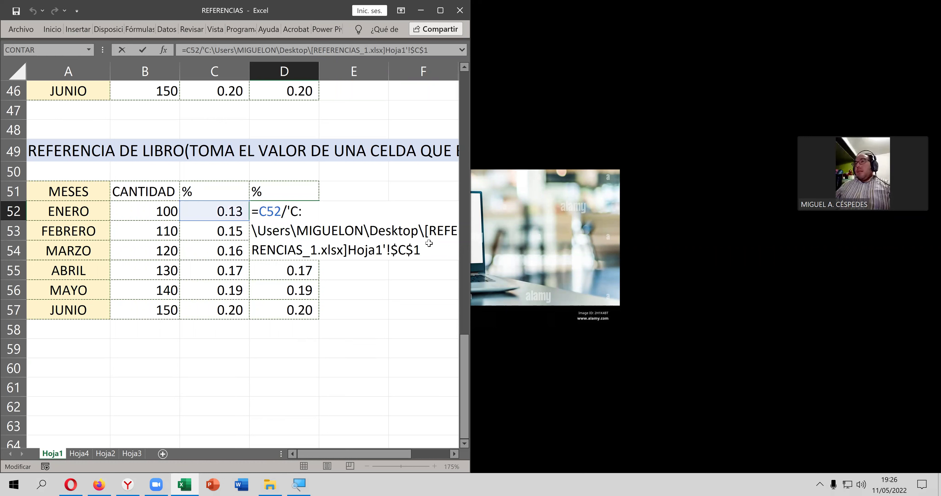
{"action": "key", "text": "Return"}
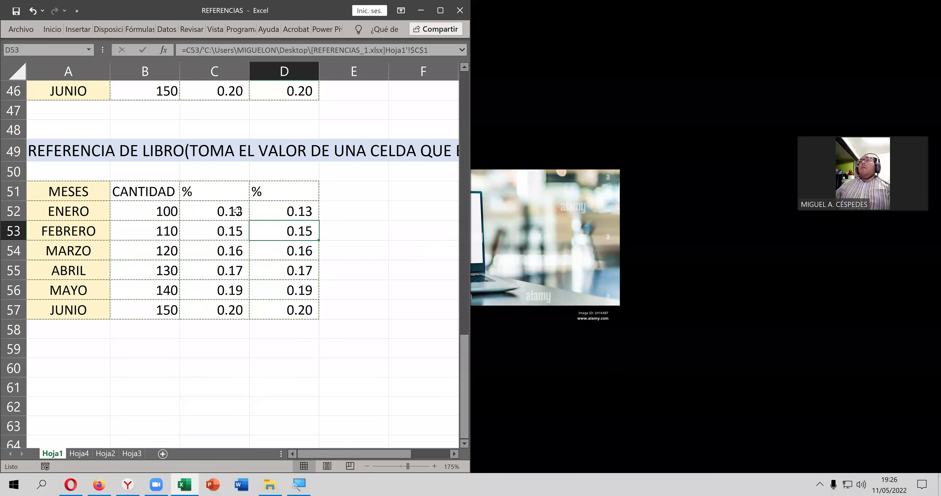
{"action": "double_click", "coordinate": [167, 213]}
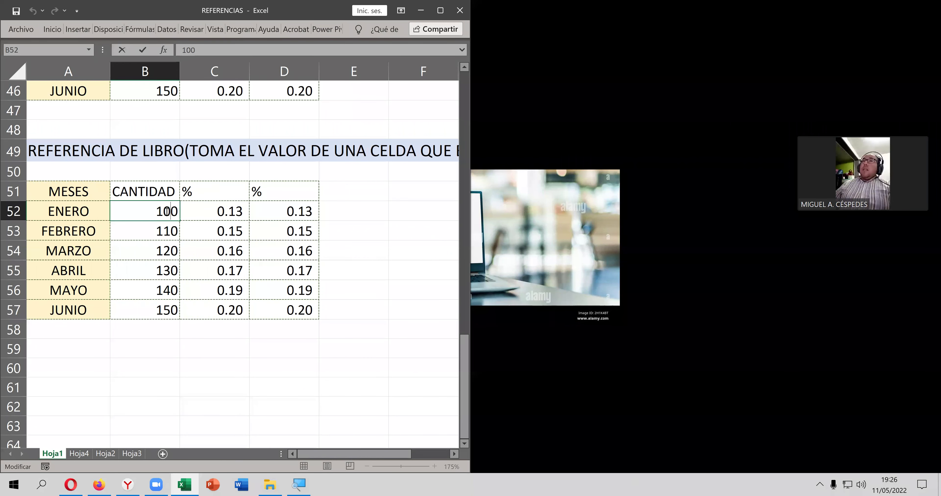
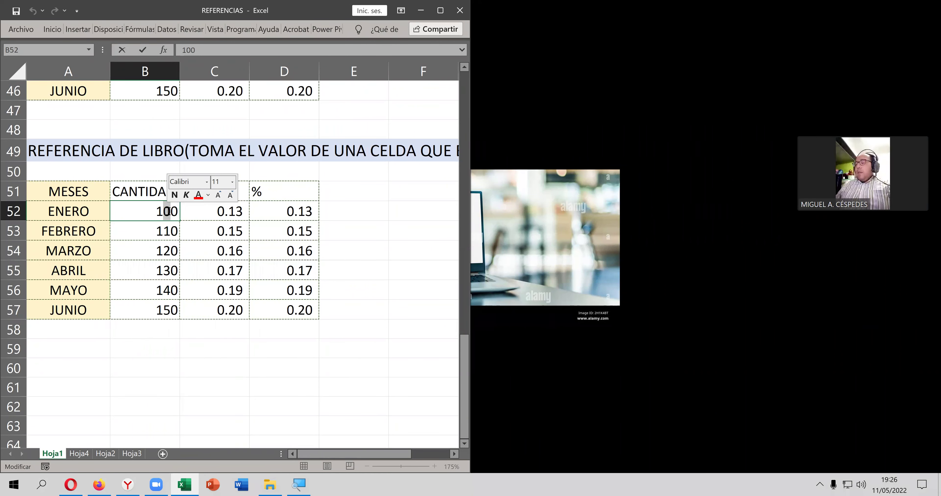
Step: Change the ENERO quantity in B52 from 100 to 105 and copy it down the column
{"action": "left_click", "coordinate": [168, 212]}
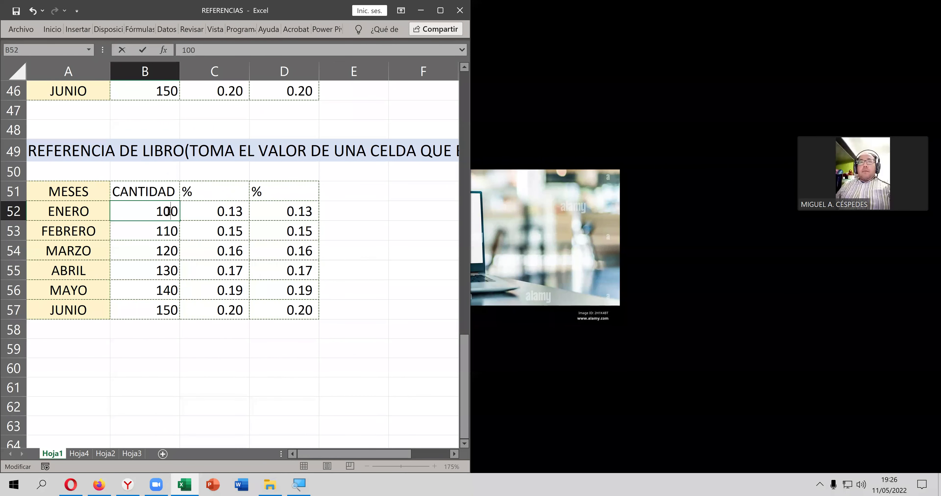
{"action": "key", "text": "BackSpace"}
{"action": "type", "text": "5"}
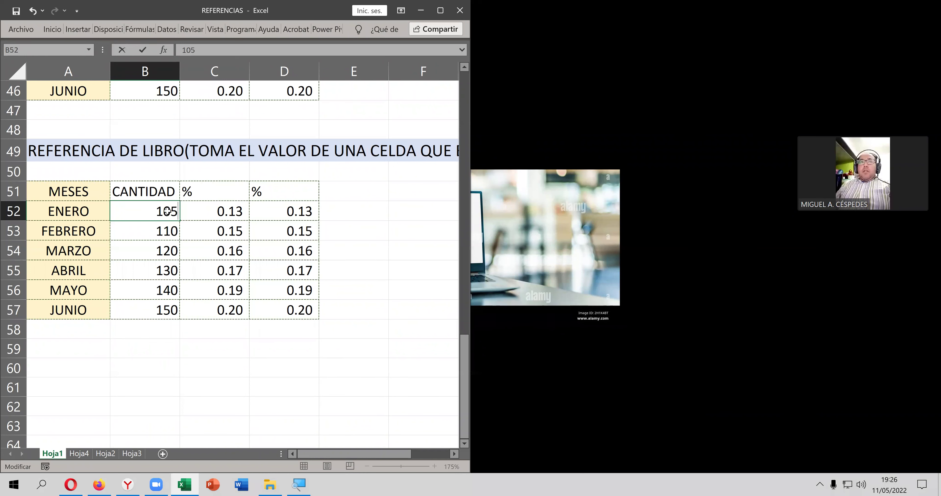
{"action": "key", "text": "Return"}
{"action": "left_click", "coordinate": [167, 212]}
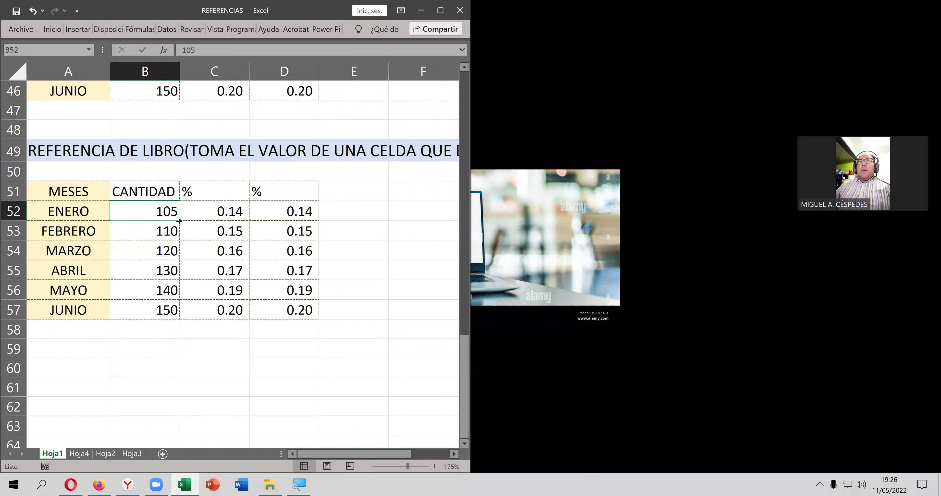
{"action": "double_click", "coordinate": [179, 222]}
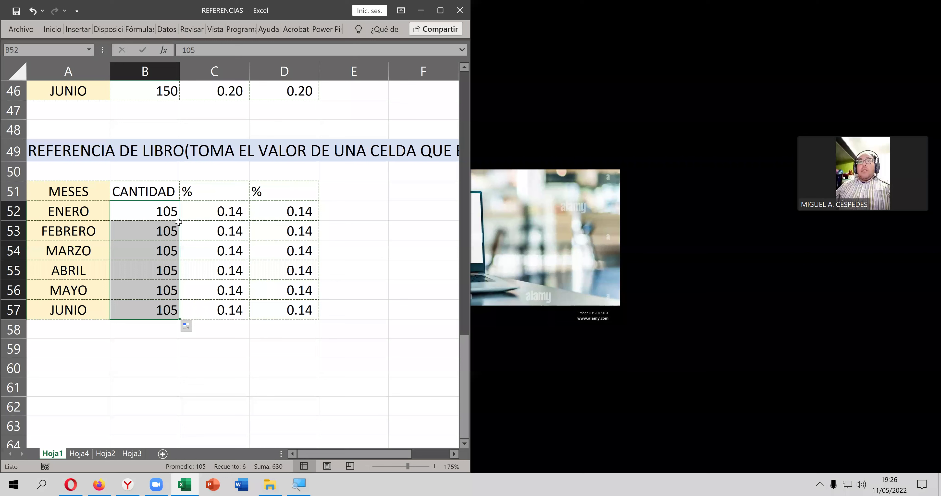
{"action": "left_click", "coordinate": [178, 220]}
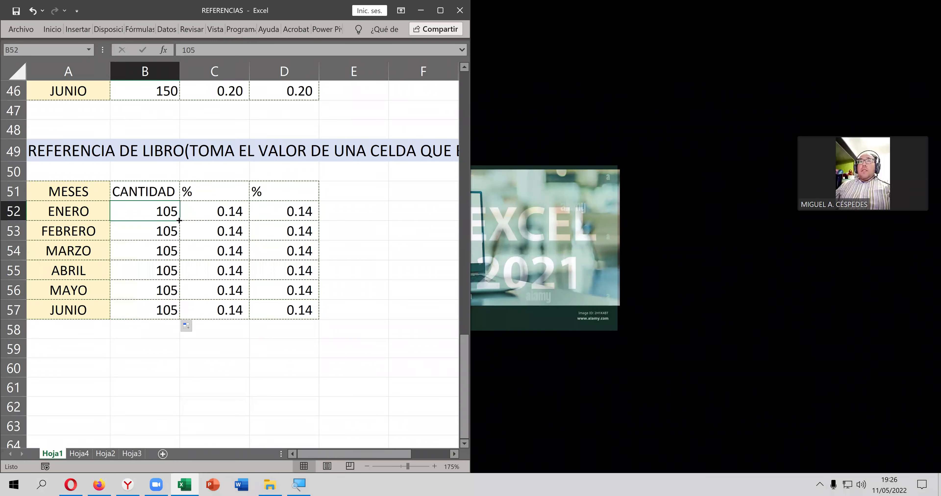
Step: Set FEBRERO to 115 and extend the 105, 115 series to JUNIO, ending at 155
{"action": "double_click", "coordinate": [125, 234]}
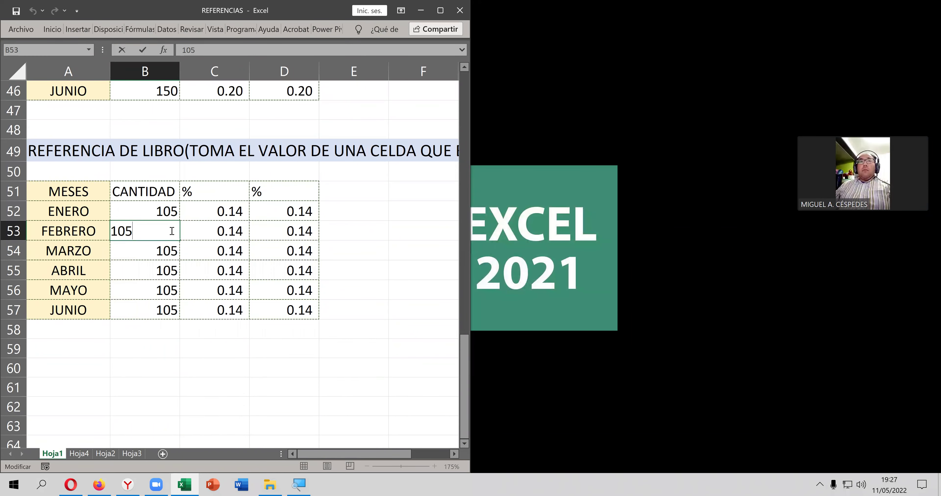
{"action": "left_click_drag", "start_coordinate": [118, 231], "coordinate": [125, 231]}
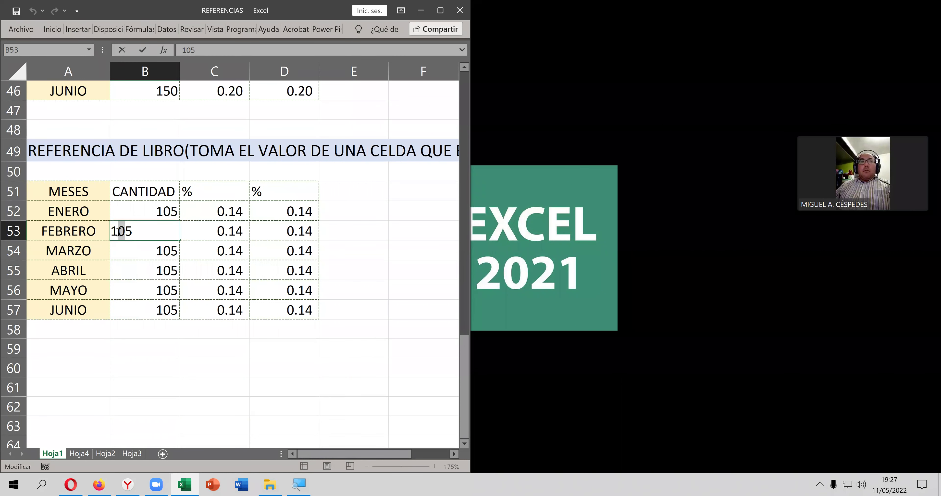
{"action": "type", "text": "1"}
{"action": "key", "text": "Return"}
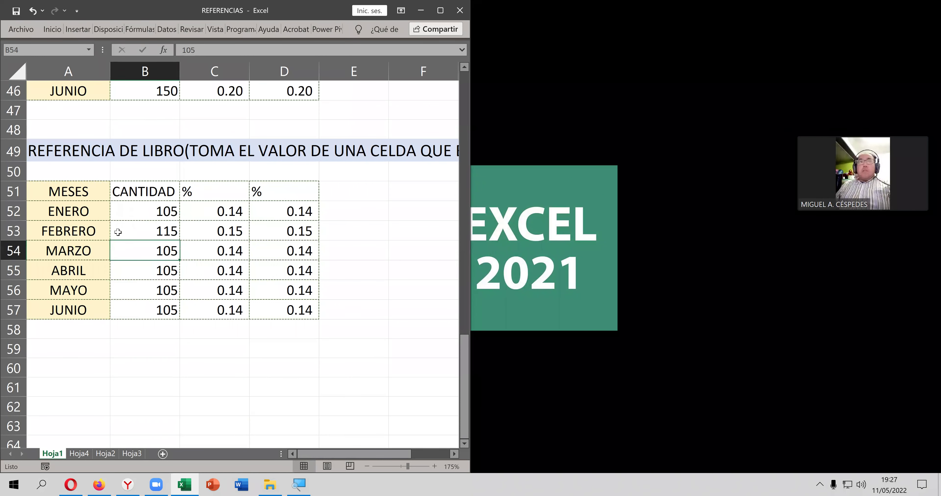
{"action": "left_click", "coordinate": [177, 234]}
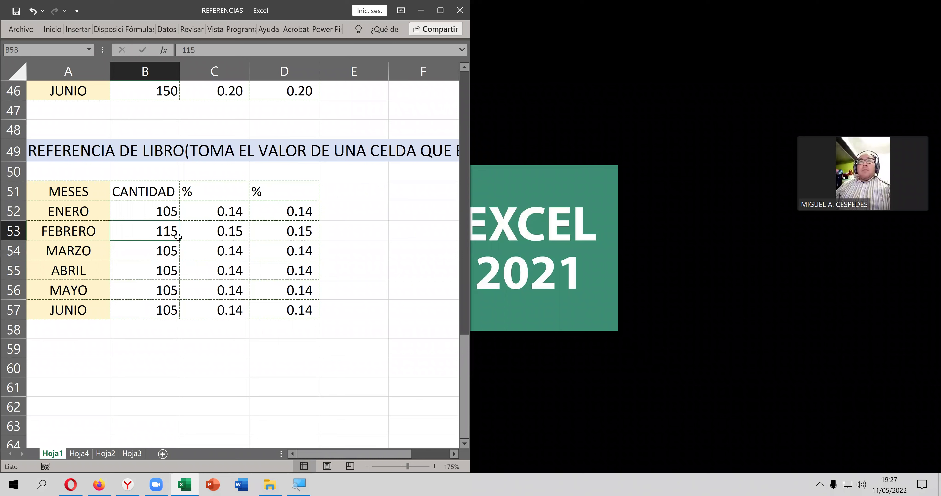
{"action": "left_click_drag", "start_coordinate": [179, 238], "coordinate": [166, 309]}
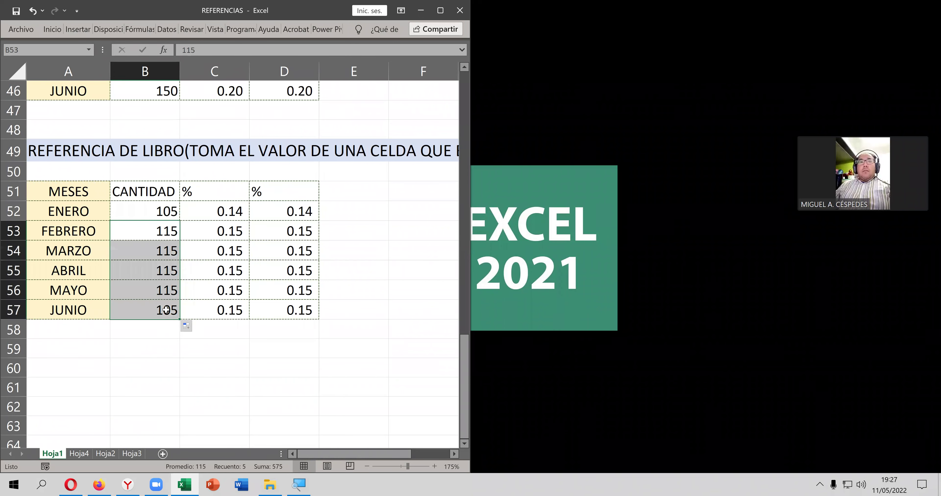
{"action": "left_click_drag", "start_coordinate": [170, 214], "coordinate": [178, 239]}
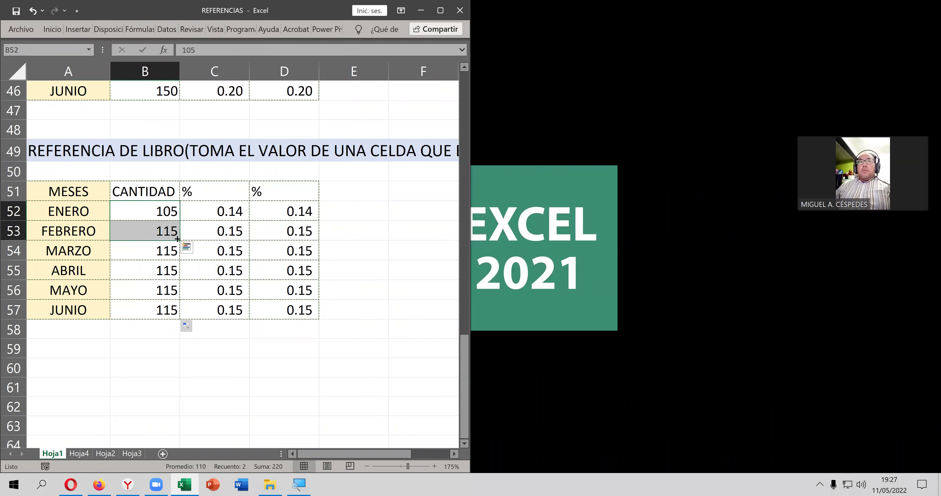
{"action": "double_click", "coordinate": [177, 239]}
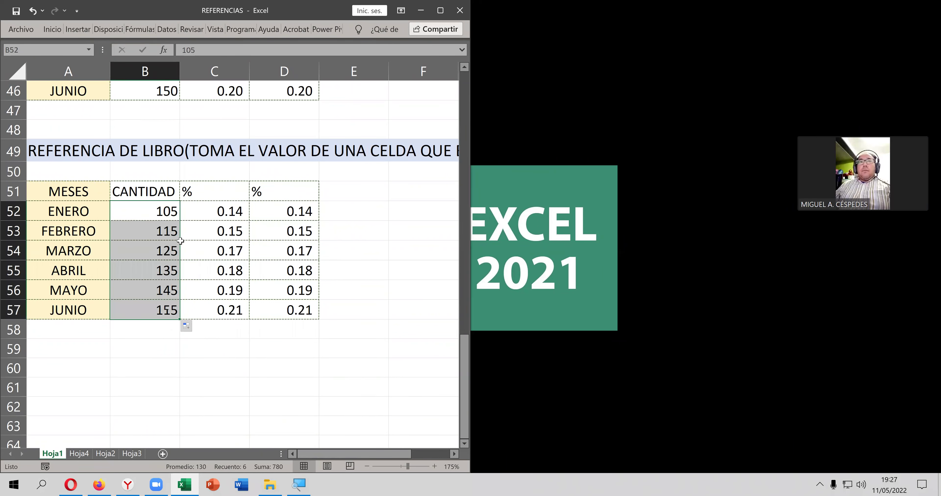
{"action": "left_click", "coordinate": [354, 227]}
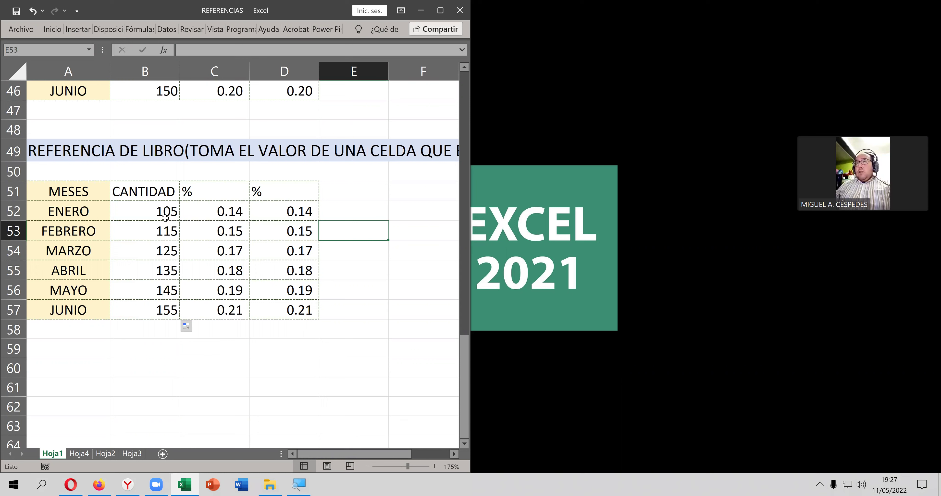
Step: Enter 10 for ENERO and 20 for FEBRERO in B52:B53 as the start of the 10–60 series
{"action": "left_click", "coordinate": [161, 212]}
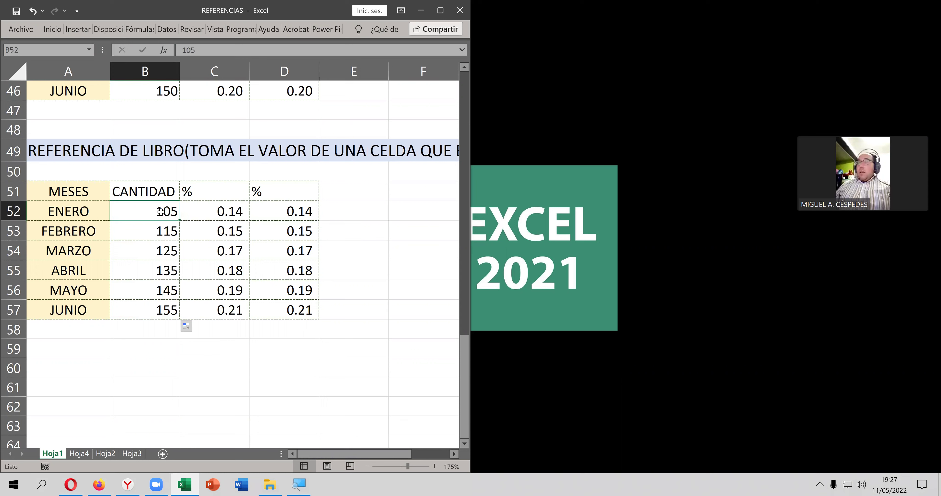
{"action": "type", "text": "10"}
{"action": "key", "text": "Return"}
{"action": "type", "text": "2"}
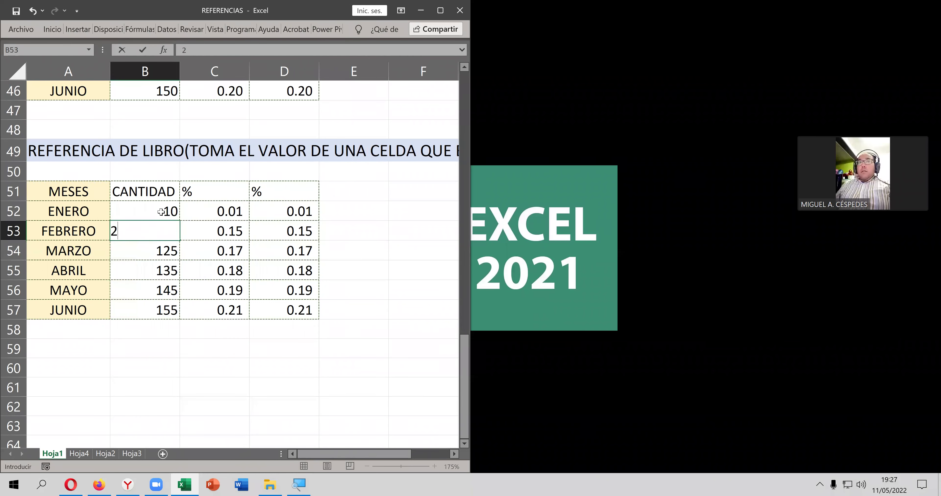
{"action": "type", "text": "0"}
{"action": "key", "text": "Return"}
{"action": "mouse_move", "coordinate": [162, 213]}
{"action": "left_mouse_down"}
{"action": "mouse_move", "coordinate": [178, 236]}
{"action": "mouse_move", "coordinate": [178, 317]}
{"action": "left_mouse_up"}
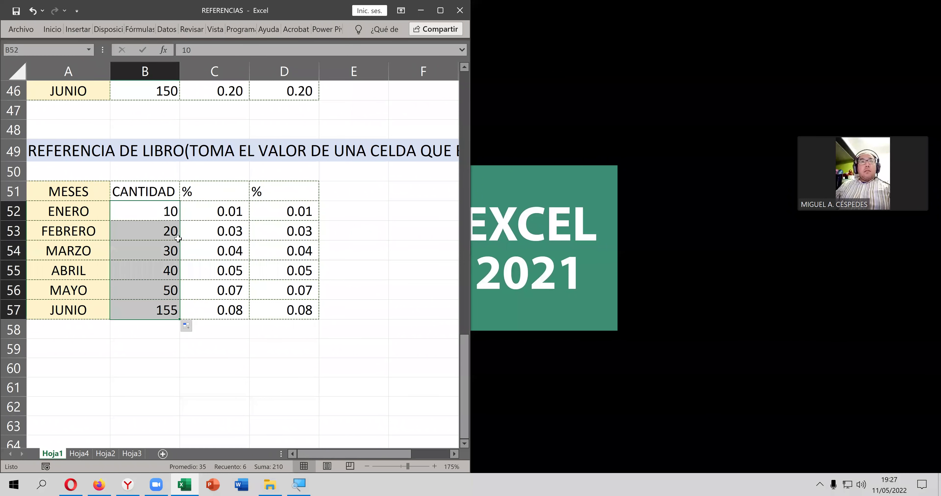
{"action": "left_click", "coordinate": [163, 211]}
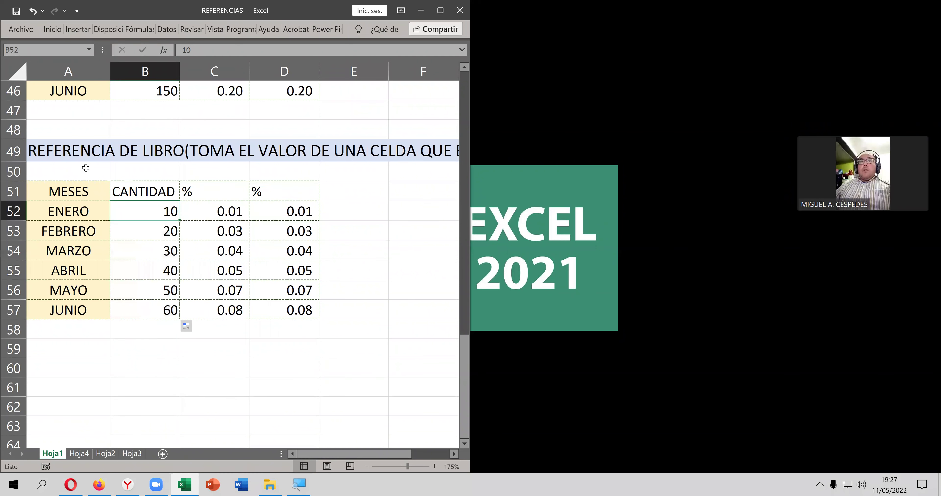
Step: Save REFERENCIAS with CANTIDAD running 10 to 60
{"action": "left_click", "coordinate": [15, 12]}
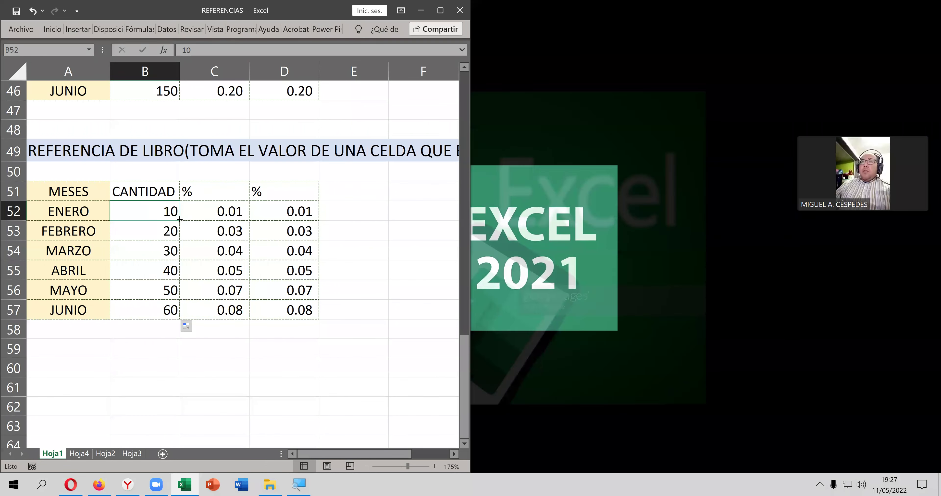
Step: Fill 10 down the CANTIDAD column, then enter 15, 20 and 25 for FEBRERO to ABRIL
{"action": "double_click", "coordinate": [180, 218]}
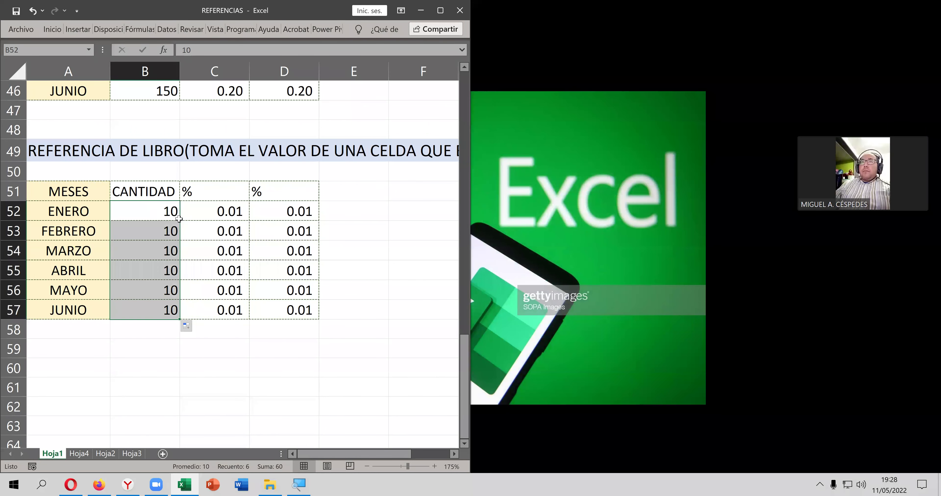
{"action": "left_click", "coordinate": [168, 213]}
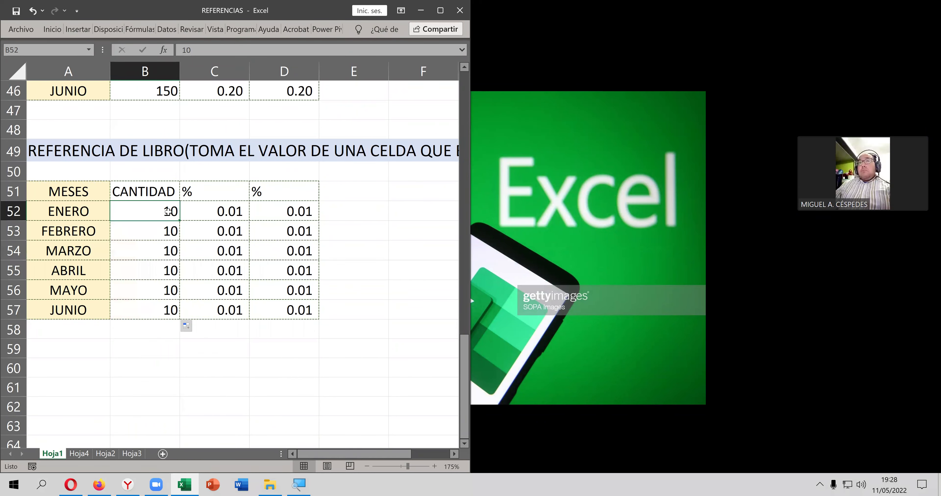
{"action": "key", "text": "Down"}
{"action": "type", "text": "15"}
{"action": "key", "text": "Return"}
{"action": "type", "text": "20"}
{"action": "key", "text": "Return"}
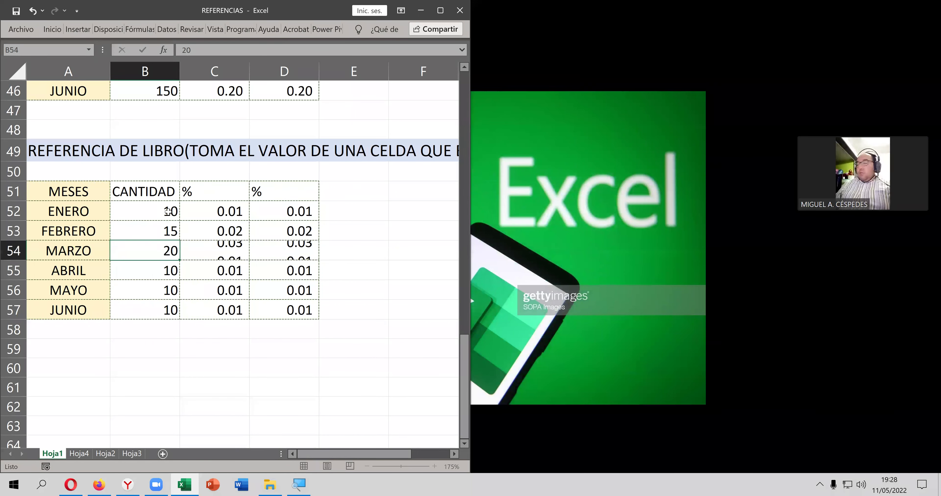
{"action": "type", "text": "25"}
{"action": "key", "text": "Return"}
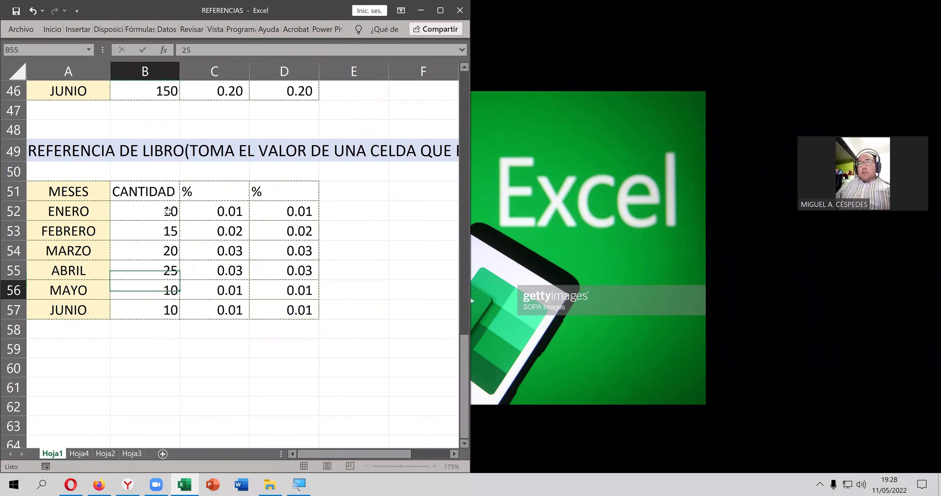
Step: Enter 30 and 35 for MAYO and JUNIO, then save the workbook
{"action": "type", "text": "30"}
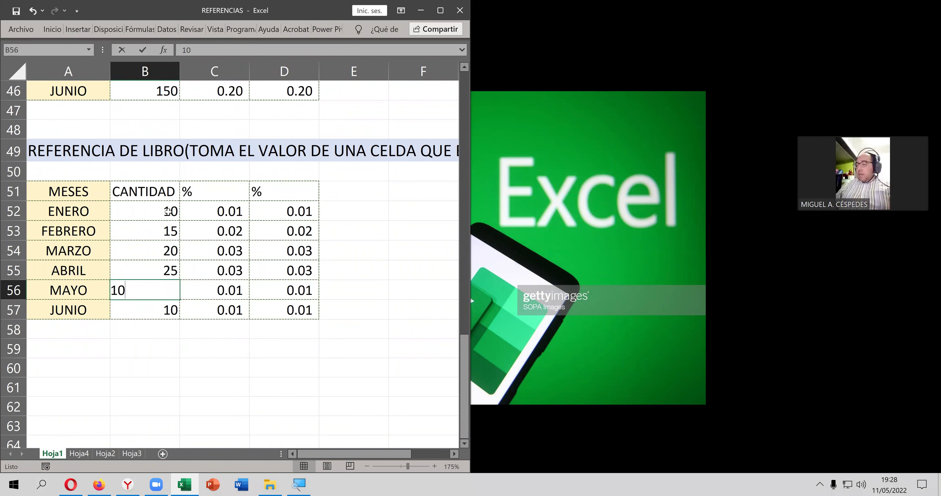
{"action": "key", "text": "Return"}
{"action": "type", "text": "35"}
{"action": "key", "text": "Return"}
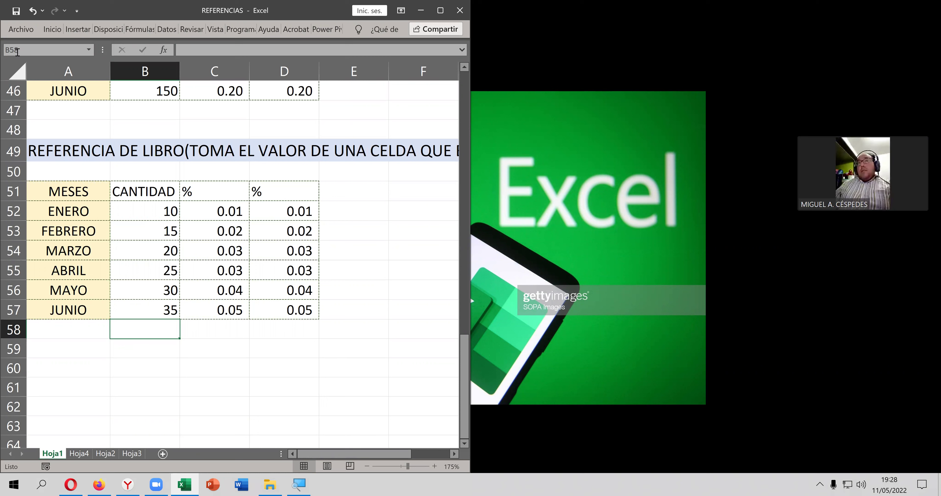
{"action": "left_click", "coordinate": [16, 12]}
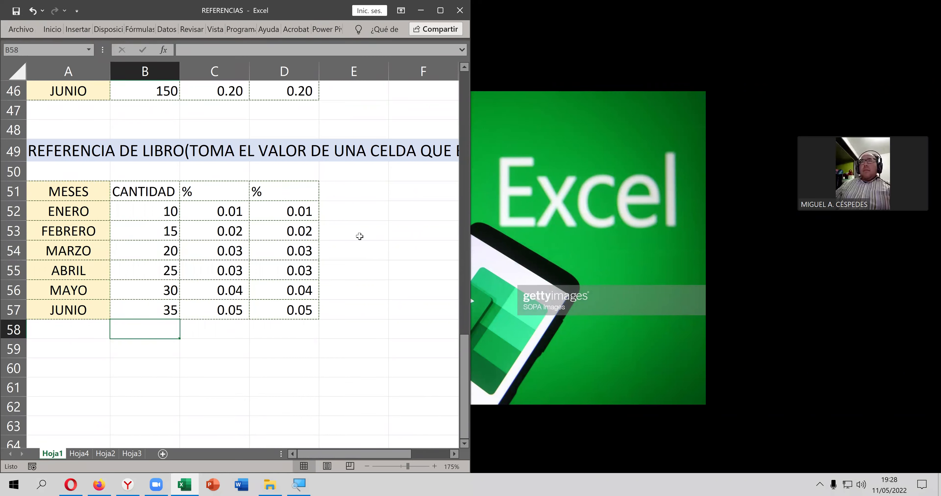
{"action": "left_click", "coordinate": [308, 212]}
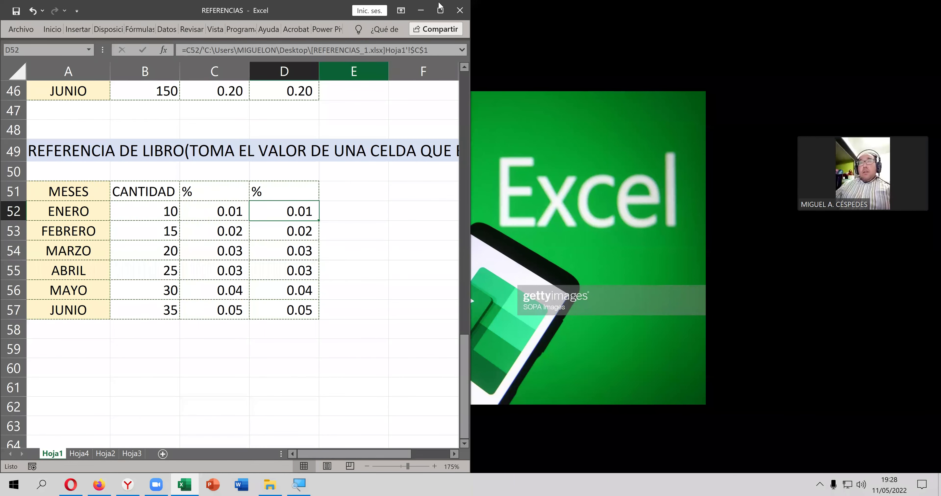
Step: Review C52's formula and the quantities, save REFERENCIAS, and restore the window to show the desktop
{"action": "left_click", "coordinate": [440, 10]}
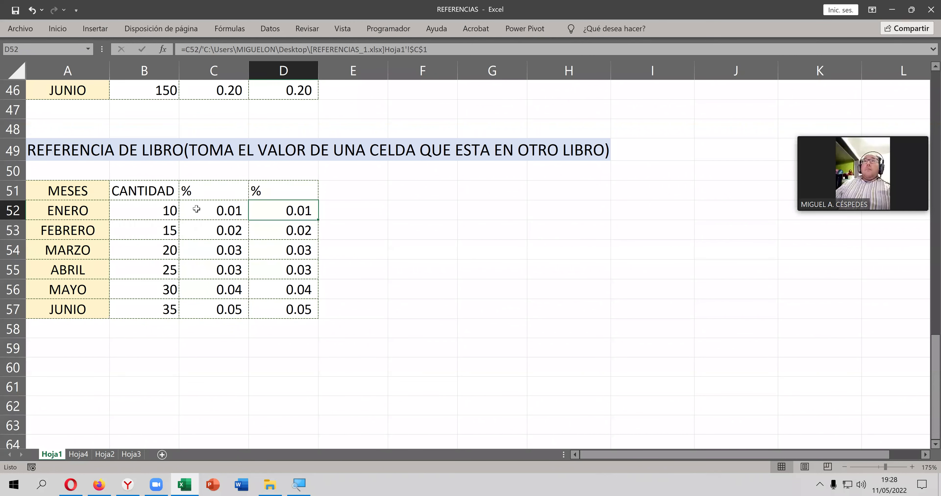
{"action": "left_click", "coordinate": [211, 209]}
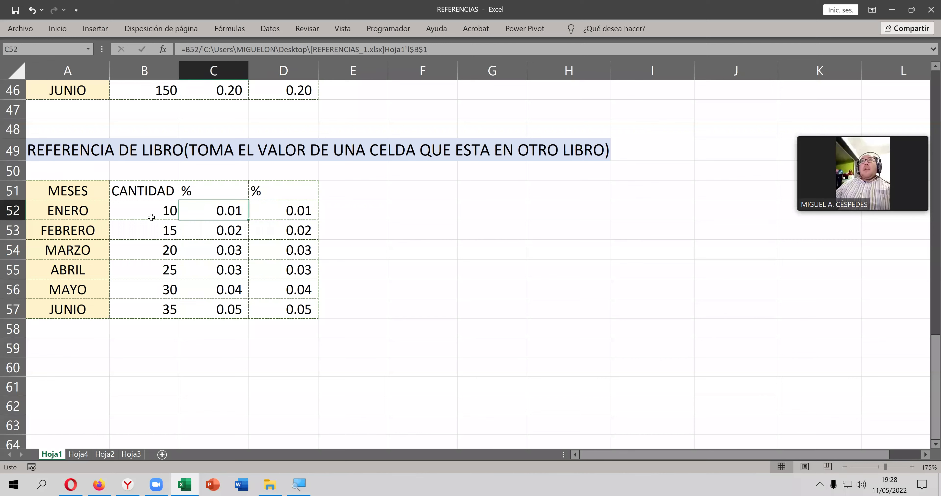
{"action": "left_click_drag", "start_coordinate": [148, 212], "coordinate": [148, 230]}
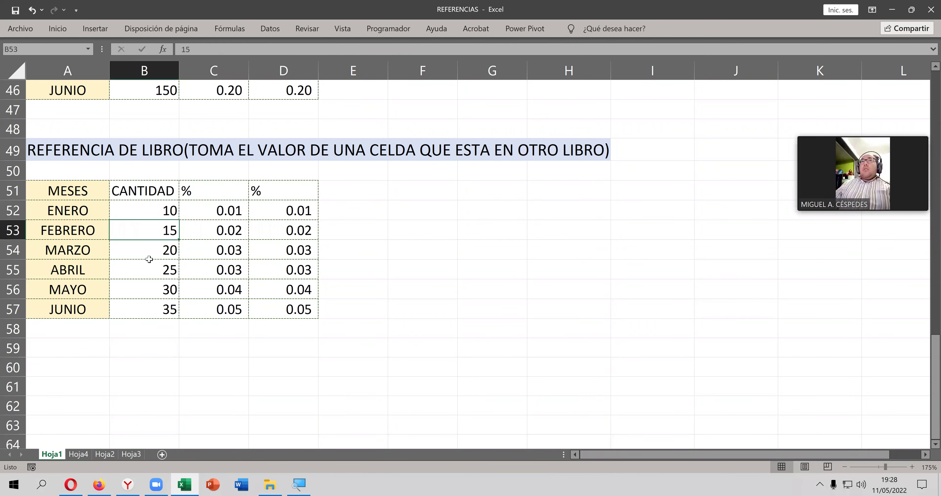
{"action": "left_click_drag", "start_coordinate": [149, 260], "coordinate": [148, 272]}
{"action": "left_click", "coordinate": [149, 294]}
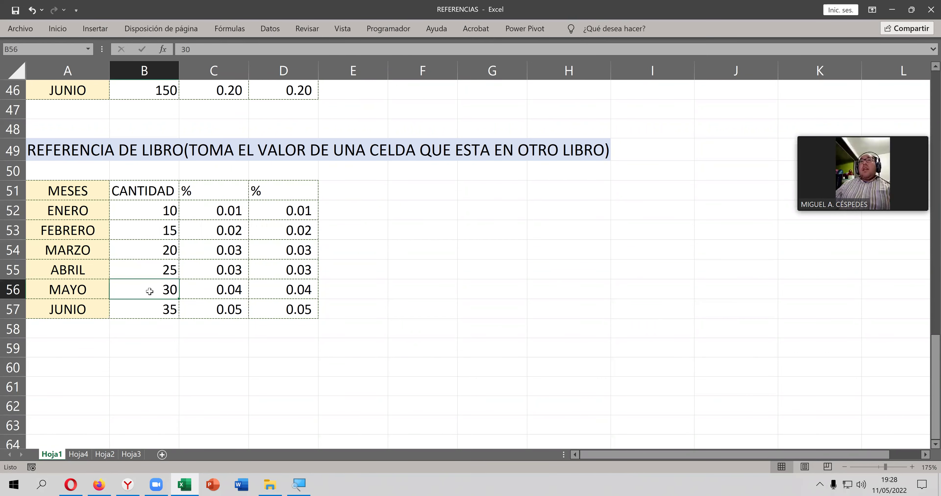
{"action": "left_click", "coordinate": [17, 9]}
{"action": "double_click", "coordinate": [228, 6]}
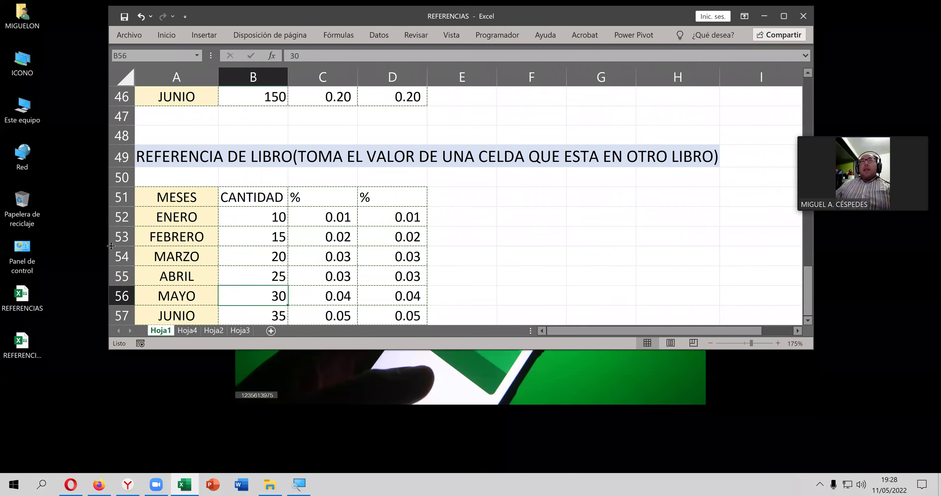
Step: Rename the desktop file REFERENCIAS_1 to REFERENCIAS_10 and maximize the Excel workbook again
{"action": "left_click", "coordinate": [32, 354]}
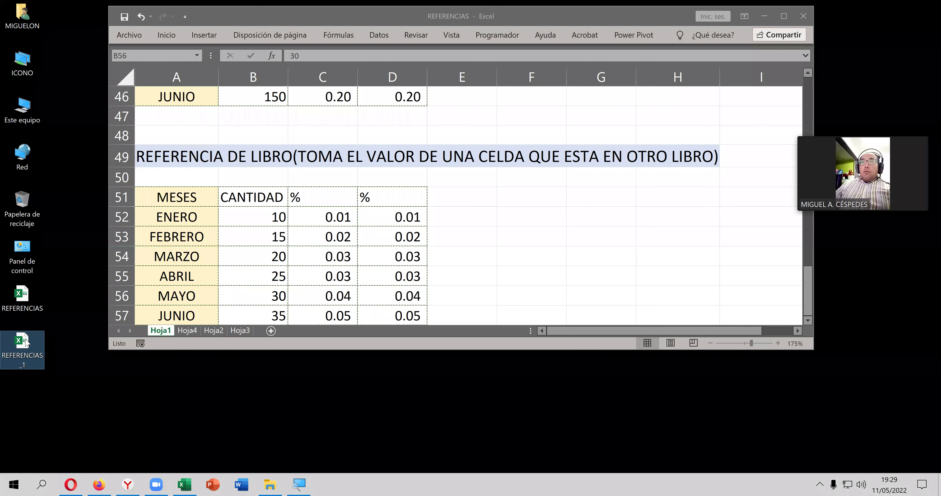
{"action": "left_click", "coordinate": [31, 363]}
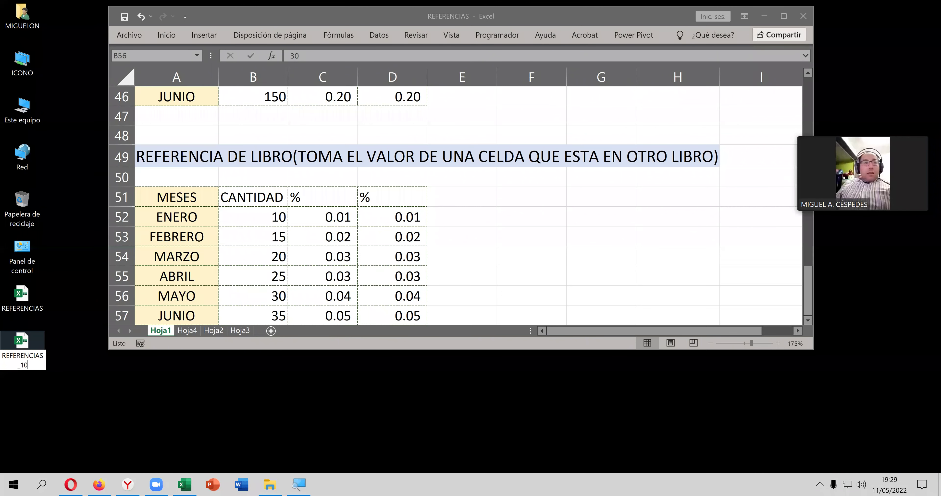
{"action": "type", "text": "0"}
{"action": "key", "text": "Return"}
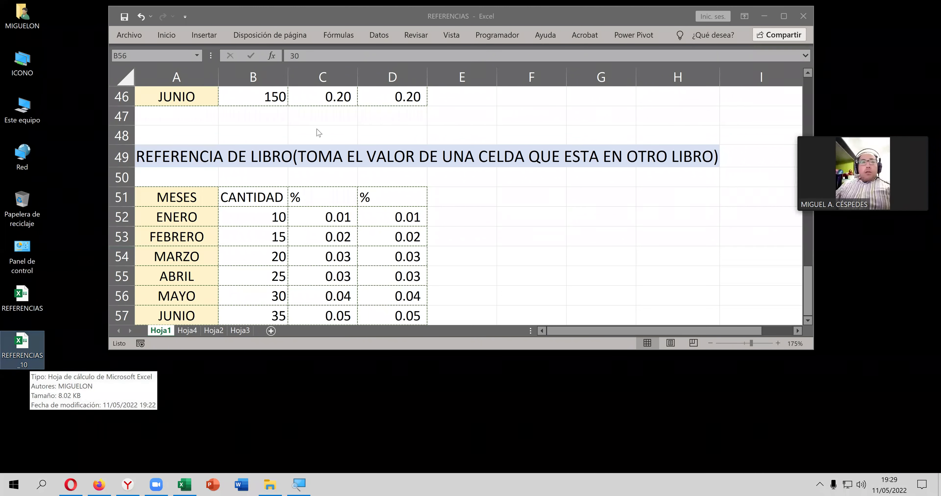
{"action": "double_click", "coordinate": [399, 19]}
{"action": "double_click", "coordinate": [177, 219]}
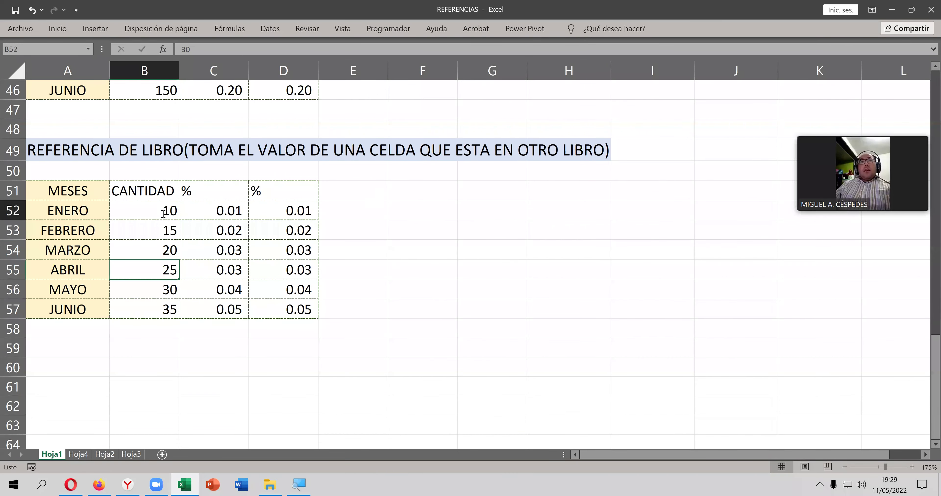
Step: Fill the quantity 10 down the whole CANTIDAD column B52:B57
{"action": "key", "text": "Return"}
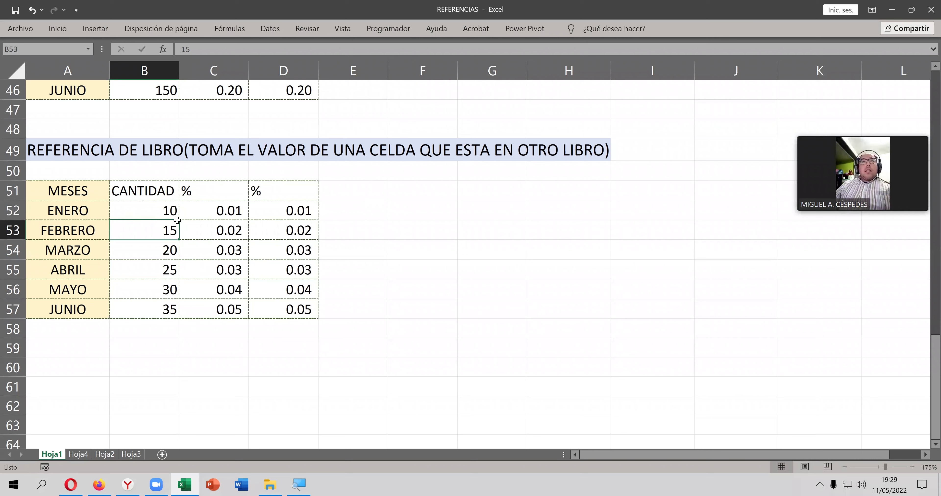
{"action": "left_click", "coordinate": [166, 212]}
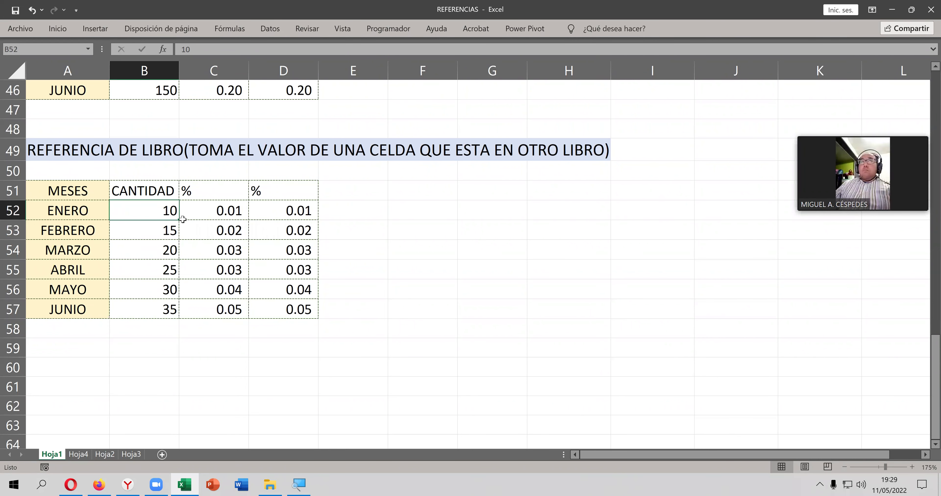
{"action": "double_click", "coordinate": [179, 219]}
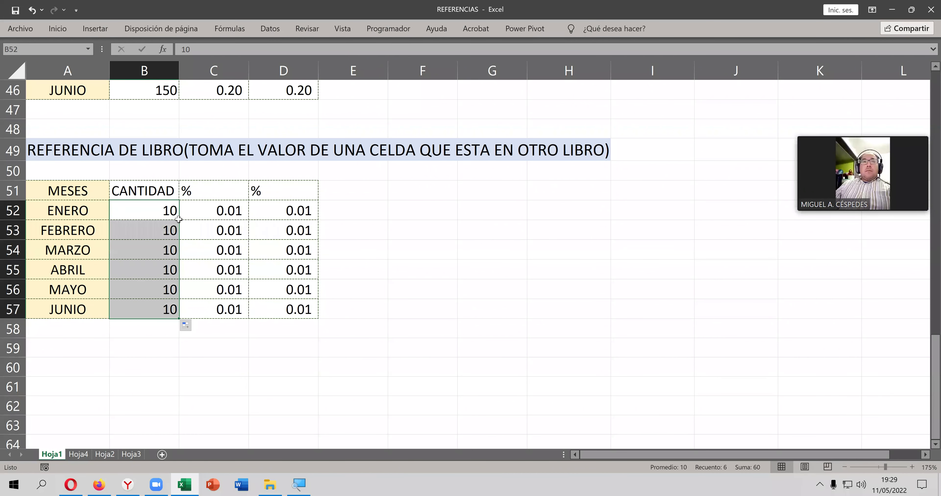
{"action": "left_click", "coordinate": [364, 219]}
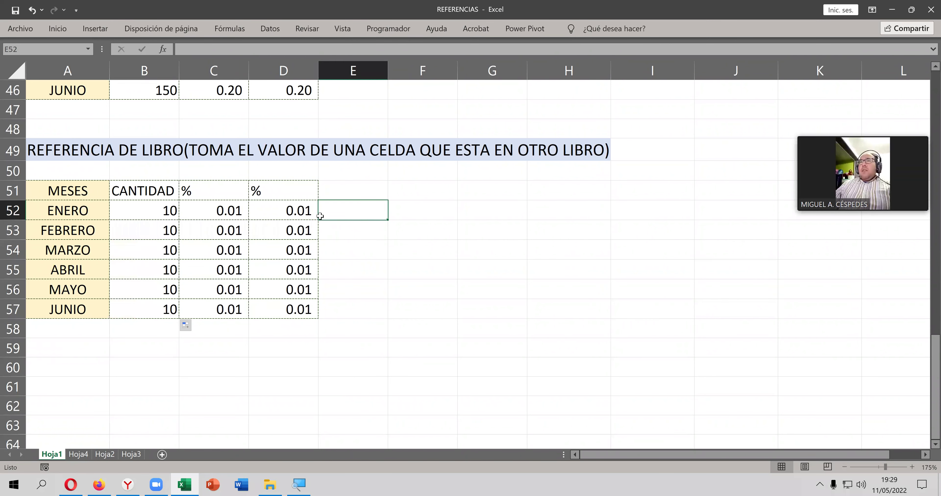
Step: Enter 15 for ENERO and 25 for FEBRERO and select them as the 15, 25 series start
{"action": "left_click", "coordinate": [163, 214]}
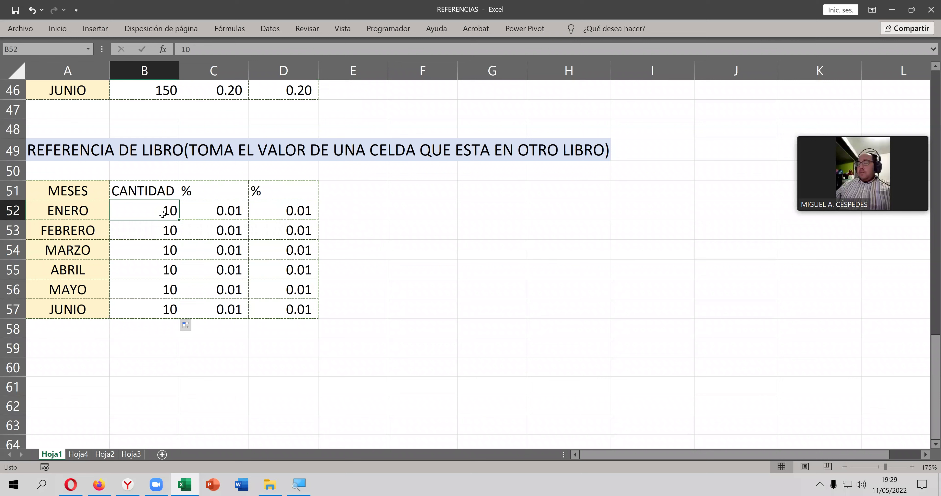
{"action": "type", "text": "15"}
{"action": "key", "text": "Return"}
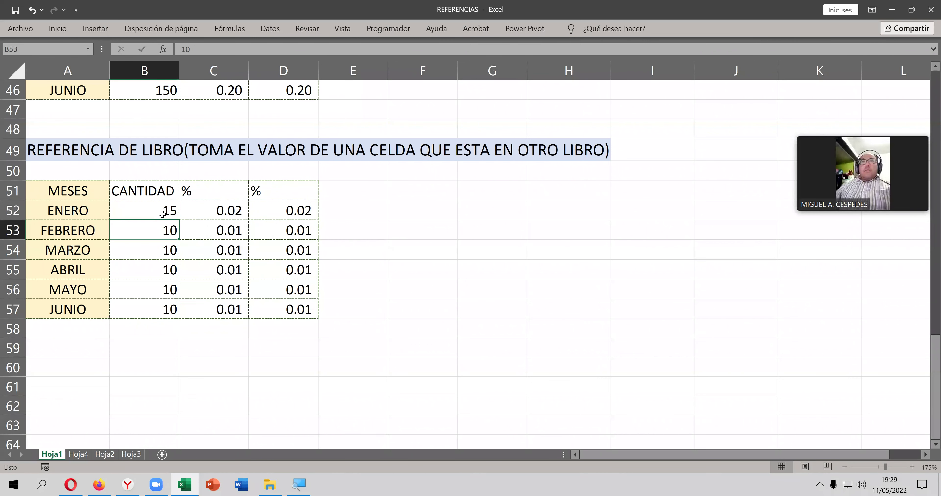
{"action": "type", "text": "25"}
{"action": "key", "text": "Return"}
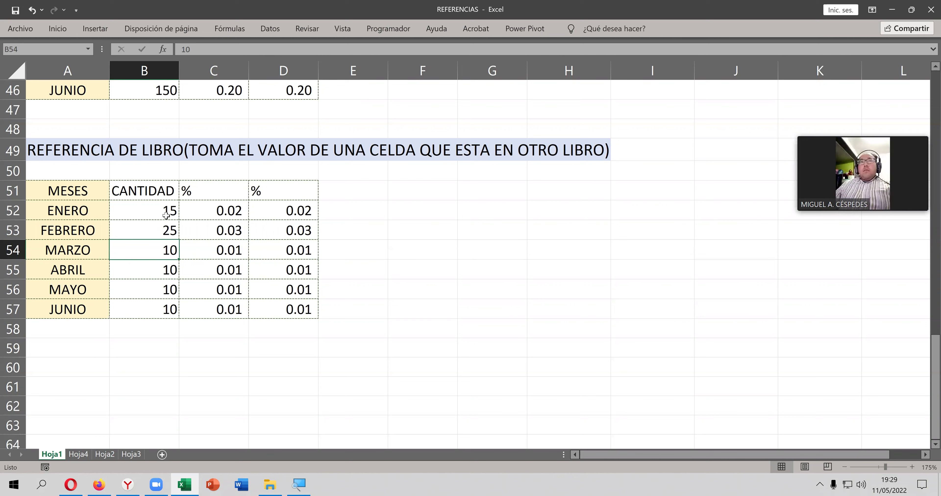
{"action": "left_click_drag", "start_coordinate": [166, 216], "coordinate": [178, 318]}
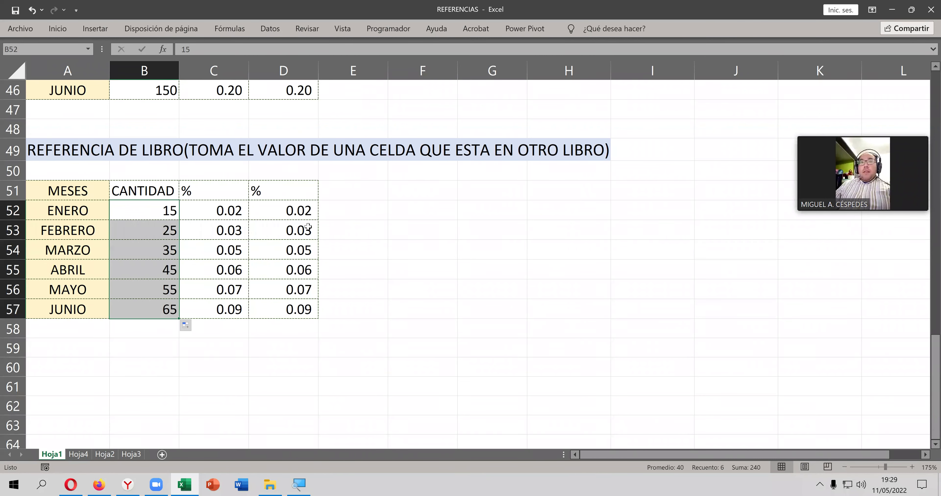
{"action": "double_click", "coordinate": [306, 217]}
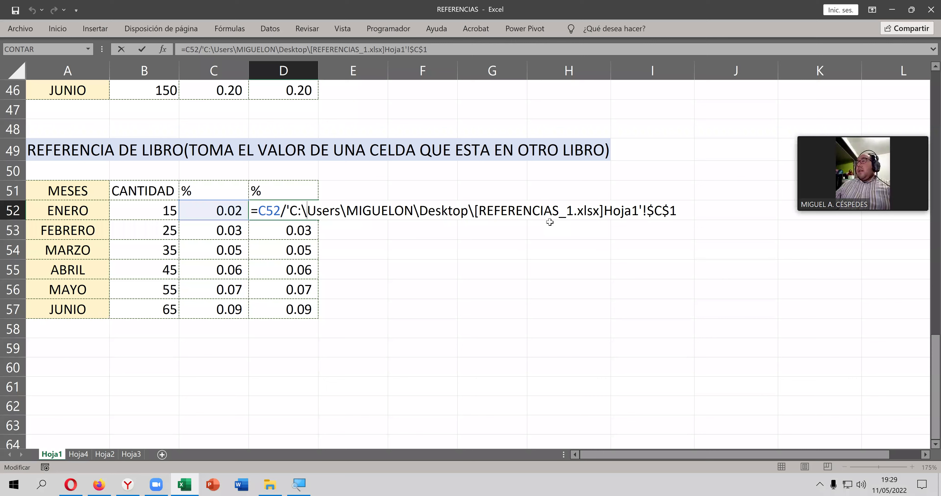
Step: Commit D52's formula and point the missing link to REFERENCIAS_10 in the Actualizar valores dialog
{"action": "key", "text": "Return"}
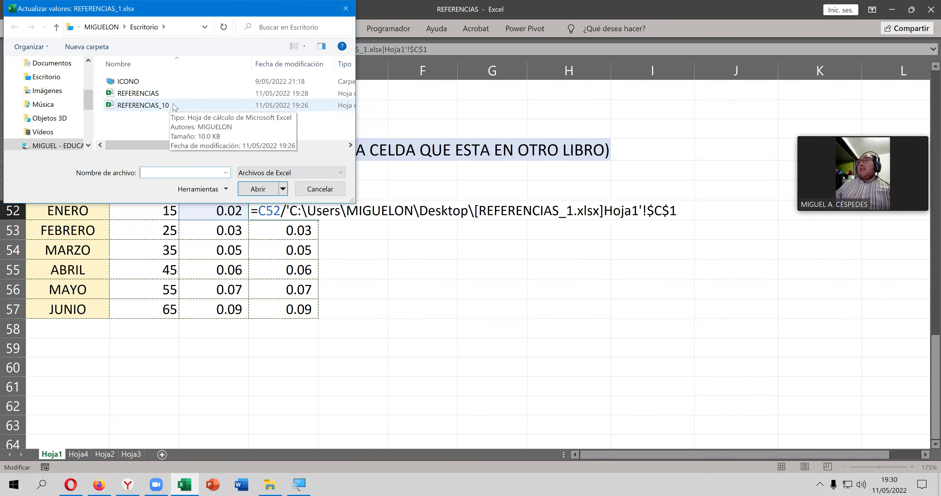
{"action": "double_click", "coordinate": [173, 104]}
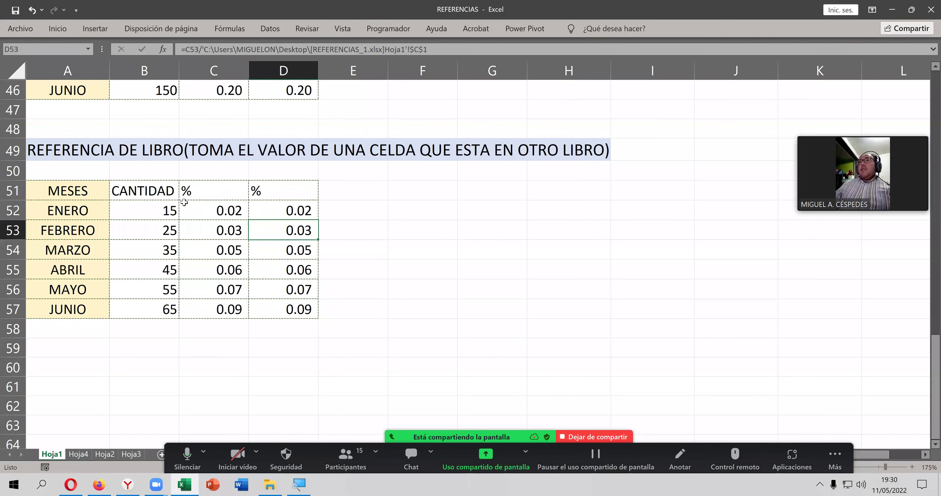
Step: Change the ENERO quantity in B52 to 105 and drag it down the column
{"action": "double_click", "coordinate": [168, 205]}
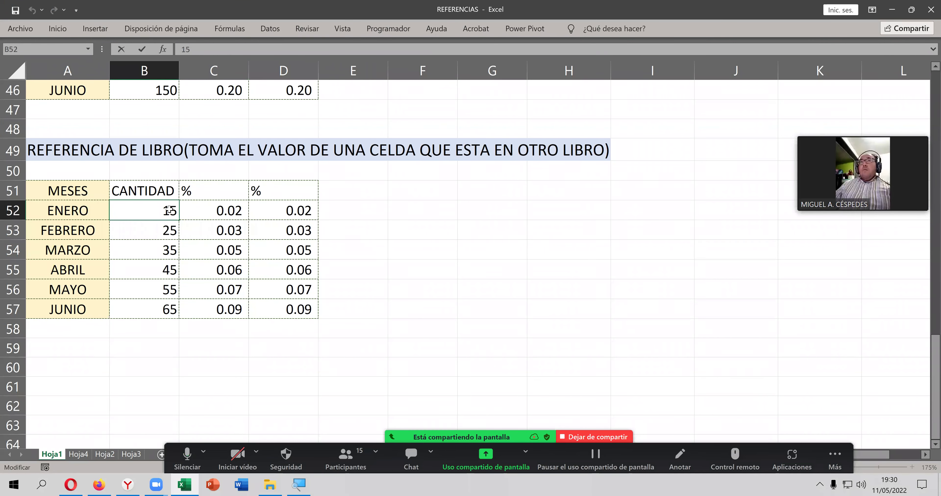
{"action": "type", "text": "0"}
{"action": "key", "text": "Return"}
{"action": "left_click", "coordinate": [174, 215]}
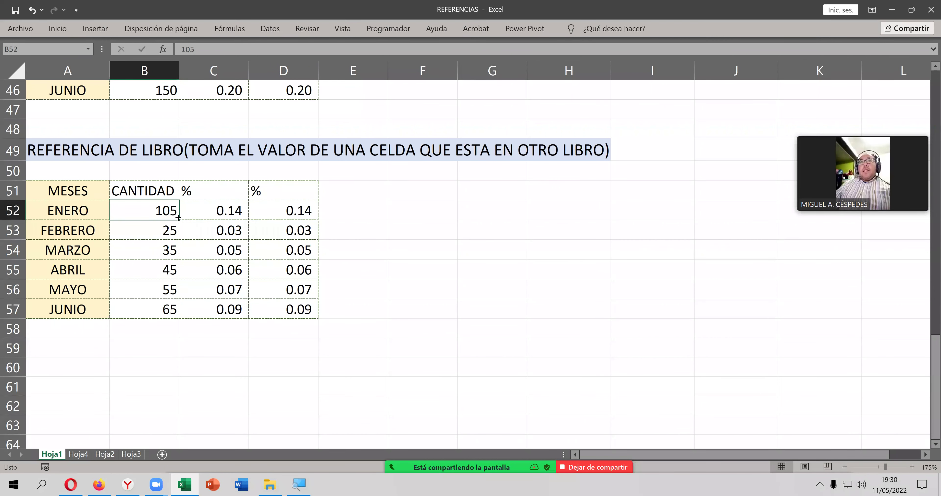
{"action": "left_click_drag", "start_coordinate": [178, 218], "coordinate": [173, 312]}
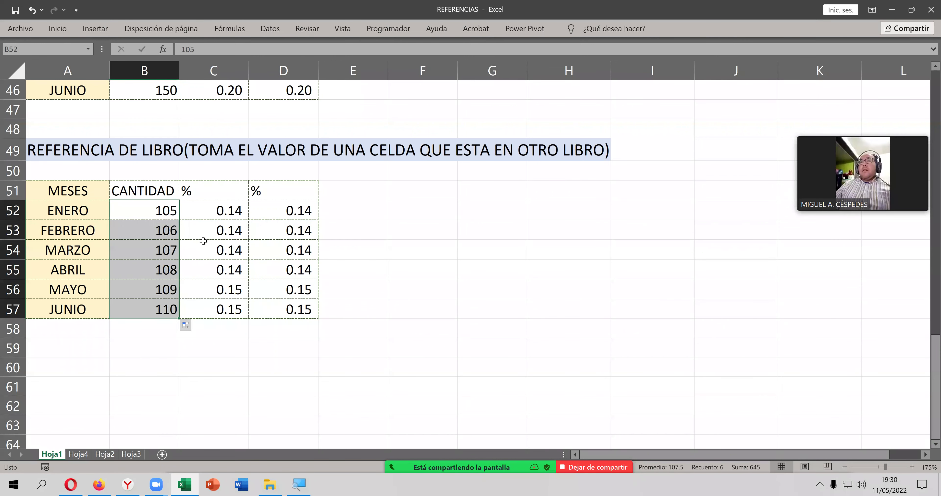
Step: Set FEBRERO to 116 and extend the 105, 116 series to JUNIO, ending at 160
{"action": "double_click", "coordinate": [169, 231]}
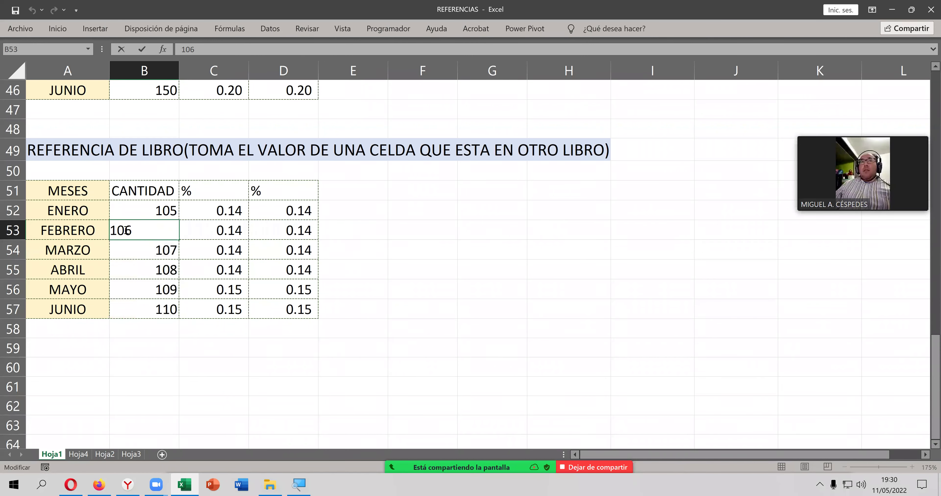
{"action": "left_click_drag", "start_coordinate": [117, 231], "coordinate": [124, 231]}
{"action": "type", "text": "1"}
{"action": "key", "text": "Return"}
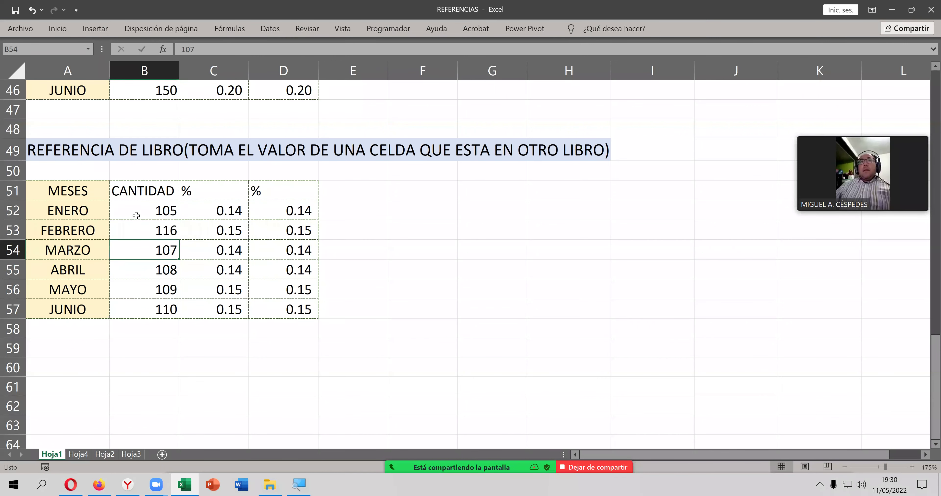
{"action": "left_click", "coordinate": [138, 218]}
{"action": "left_click_drag", "start_coordinate": [139, 212], "coordinate": [140, 251]}
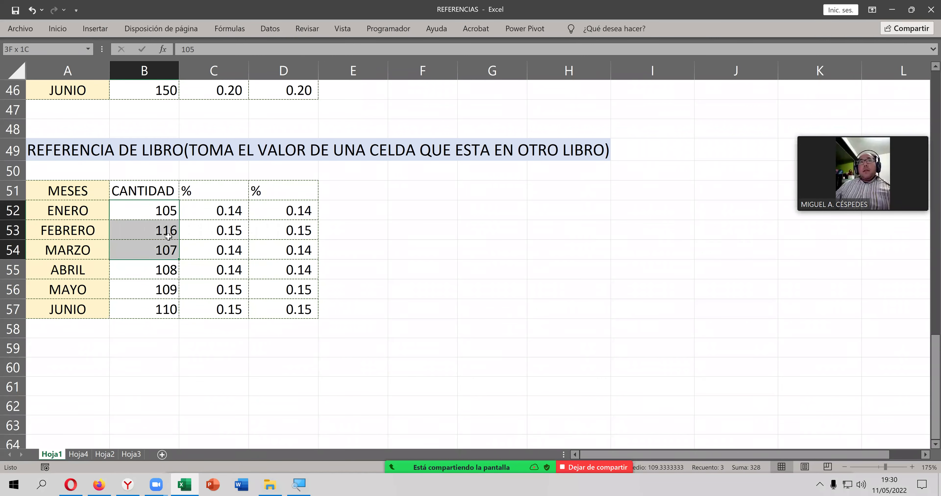
{"action": "left_click_drag", "start_coordinate": [166, 218], "coordinate": [175, 239]}
{"action": "double_click", "coordinate": [178, 239]}
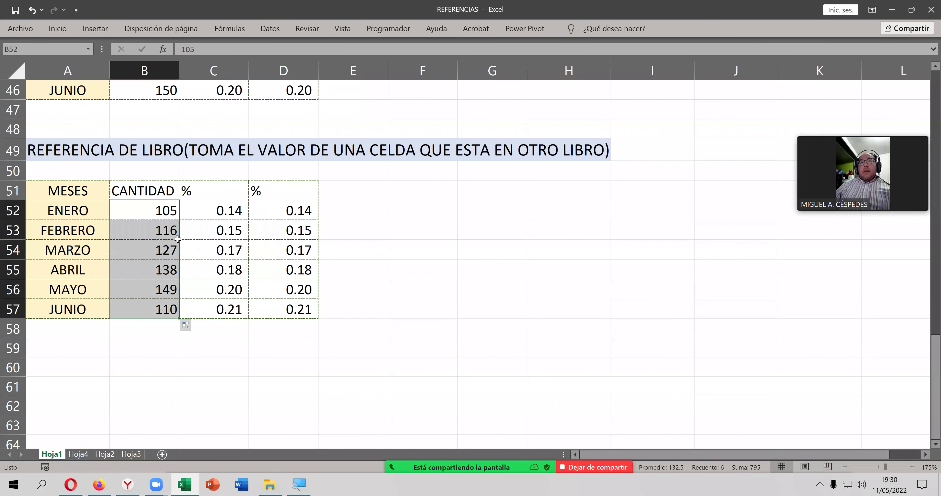
{"action": "left_click", "coordinate": [384, 234]}
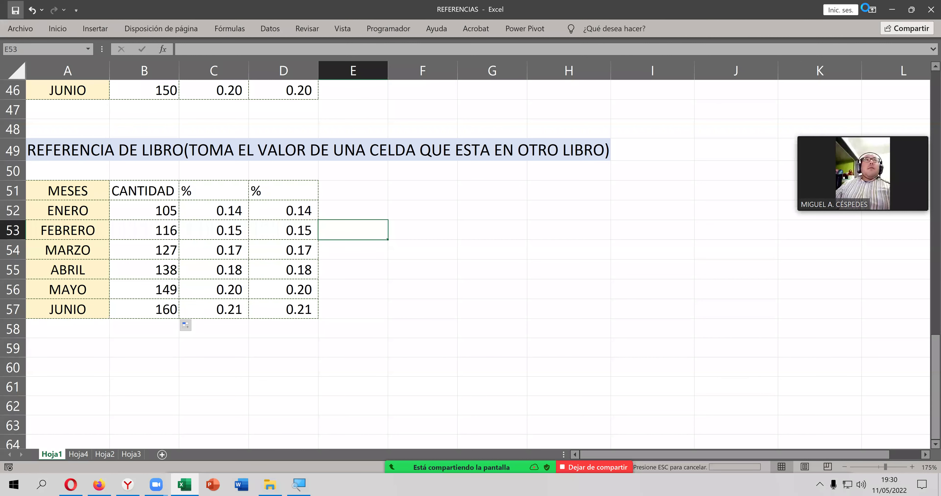
Step: Close and reopen REFERENCIAS, enable its linked content, and continue past the link-update warning
{"action": "left_click", "coordinate": [928, 11]}
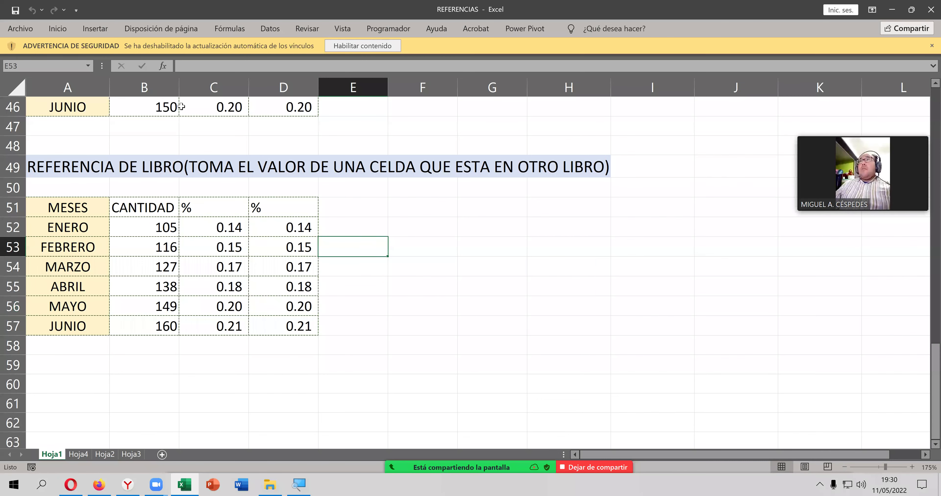
{"action": "left_click", "coordinate": [353, 47]}
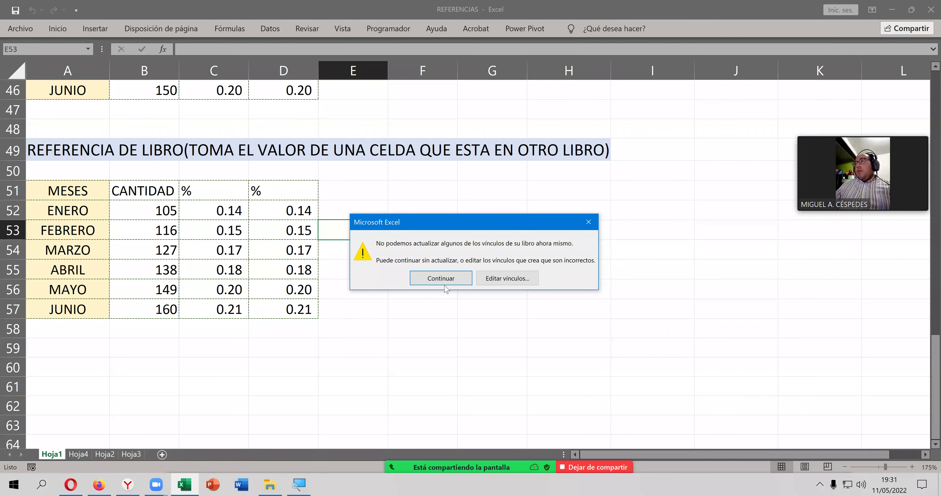
{"action": "left_click", "coordinate": [440, 278]}
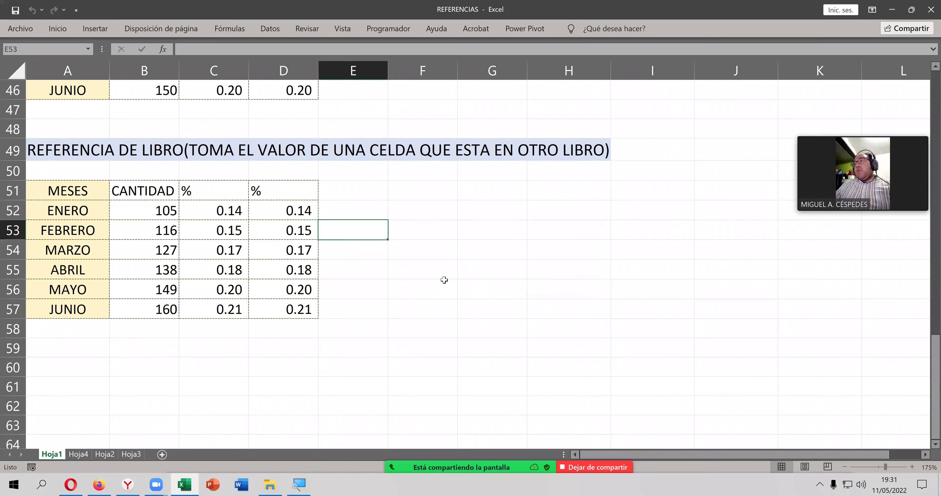
Step: Change ENERO's quantity in B52 from 105 to 15 and enter 20 for FEBRERO
{"action": "left_click", "coordinate": [164, 209]}
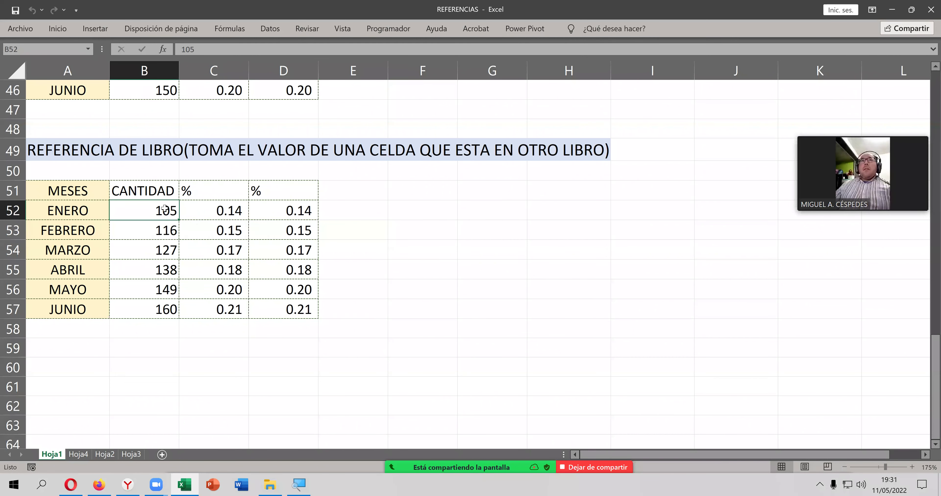
{"action": "double_click", "coordinate": [165, 209]}
{"action": "left_click_drag", "start_coordinate": [166, 210], "coordinate": [171, 208]}
{"action": "key", "text": "BackSpace"}
{"action": "key", "text": "Return"}
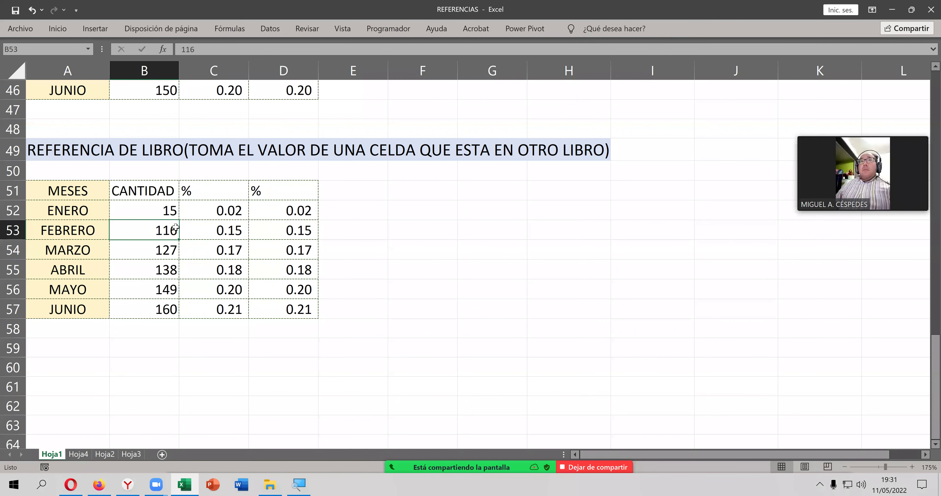
{"action": "type", "text": "20"}
{"action": "key", "text": "Return"}
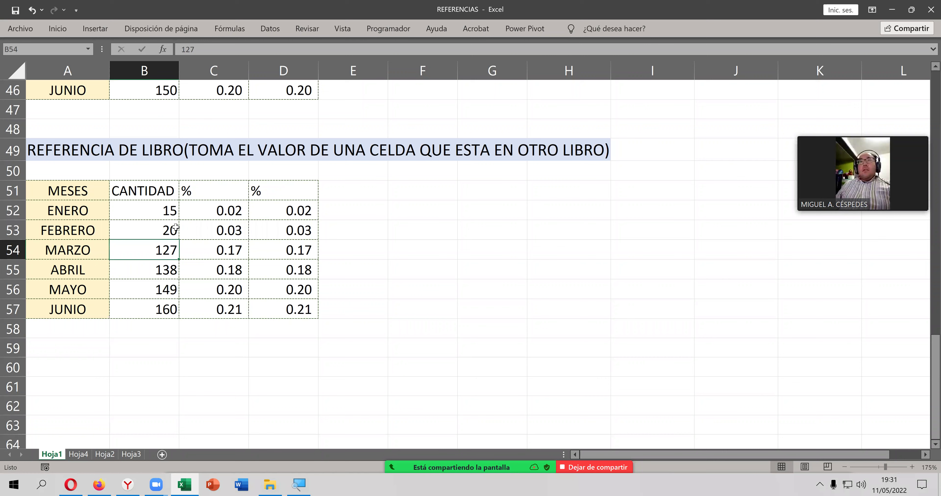
Step: Extend the 15, 20 series down to B57, up to 40, and inspect D52's formula
{"action": "left_click_drag", "start_coordinate": [171, 216], "coordinate": [178, 316]}
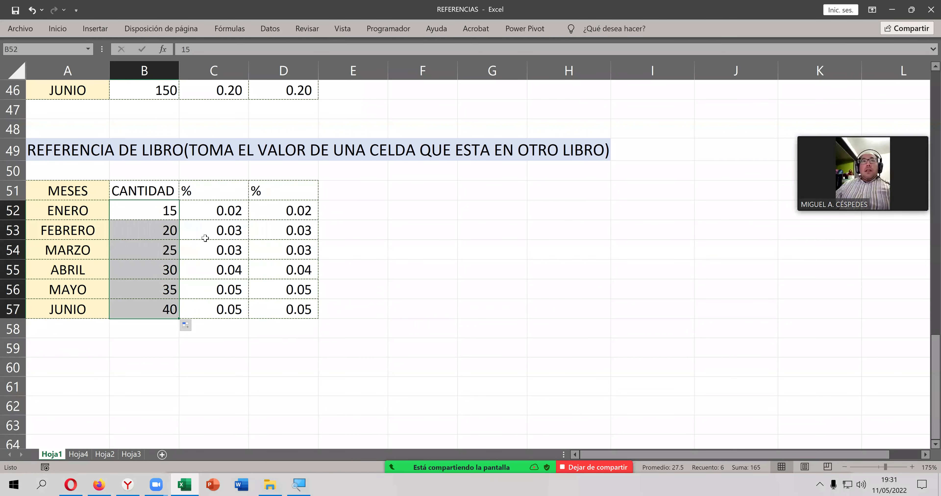
{"action": "left_click", "coordinate": [425, 238]}
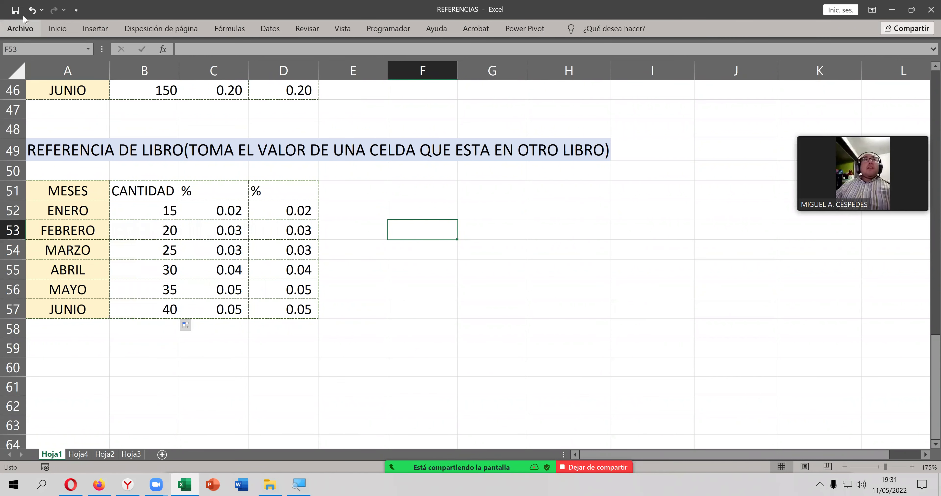
{"action": "left_click", "coordinate": [306, 207]}
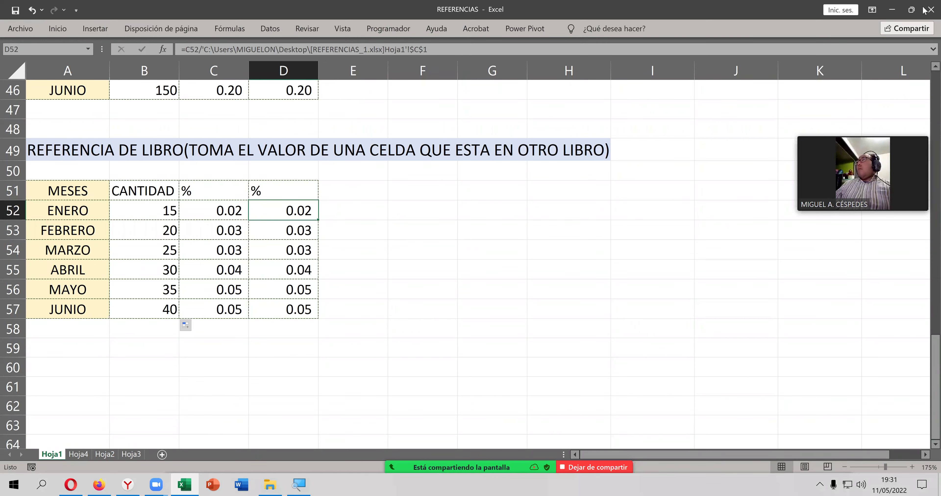
Step: Close Excel, rename REFERENCIAS_10 back to REFERENCIAS_1, and reopen the REFERENCIAS workbook
{"action": "left_click", "coordinate": [931, 10]}
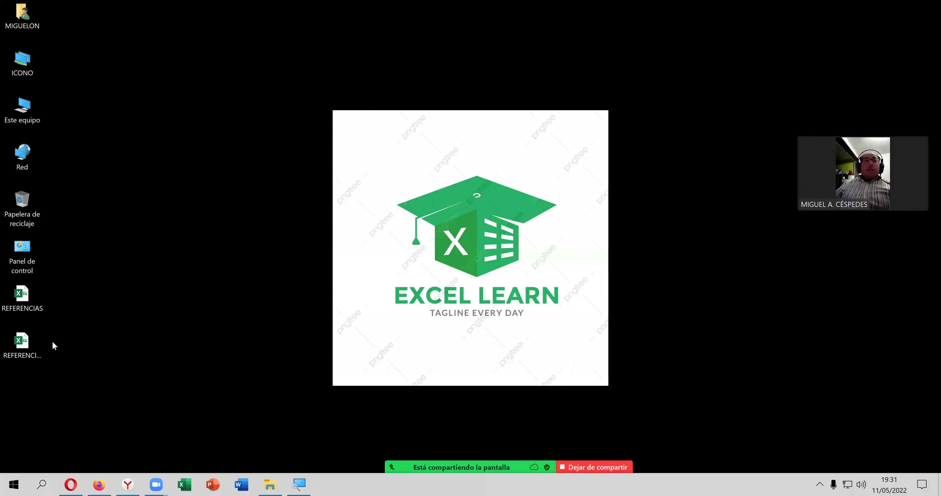
{"action": "left_click", "coordinate": [27, 356]}
{"action": "left_click", "coordinate": [27, 356]}
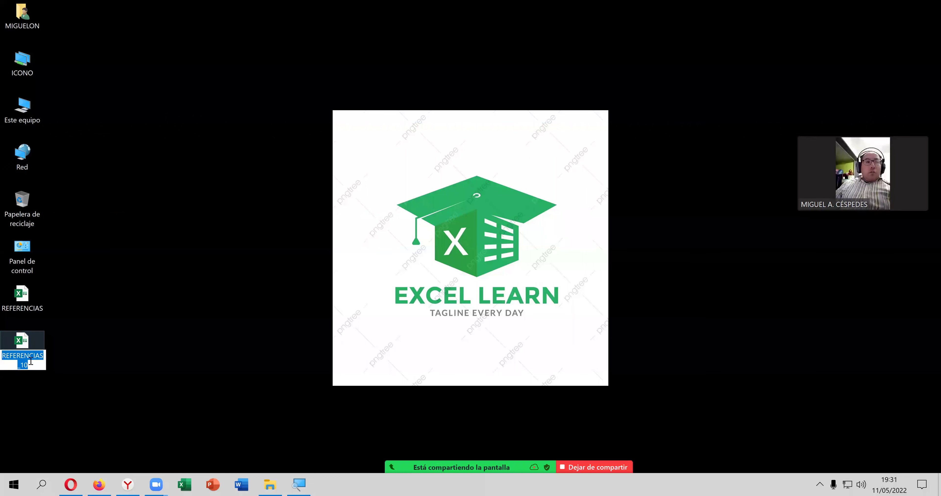
{"action": "left_click", "coordinate": [27, 363]}
{"action": "left_click_drag", "start_coordinate": [28, 364], "coordinate": [24, 364]}
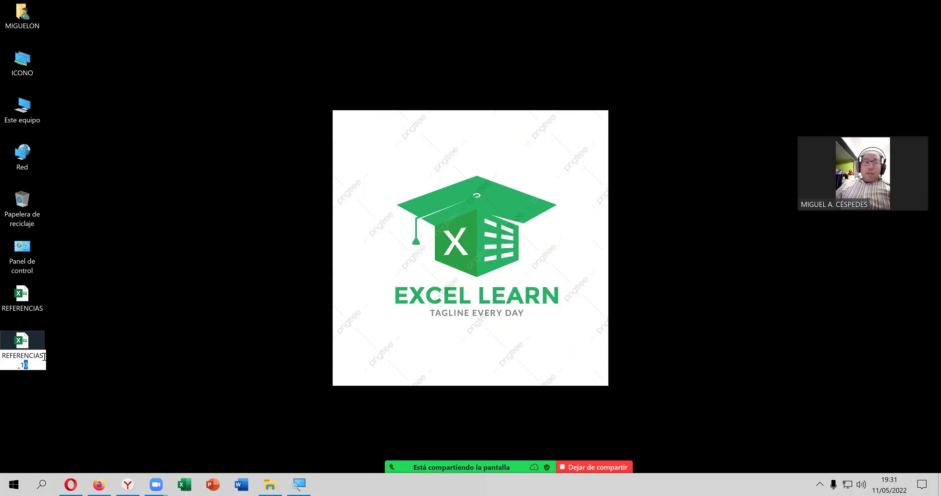
{"action": "key", "text": "BackSpace"}
{"action": "key", "text": "Return"}
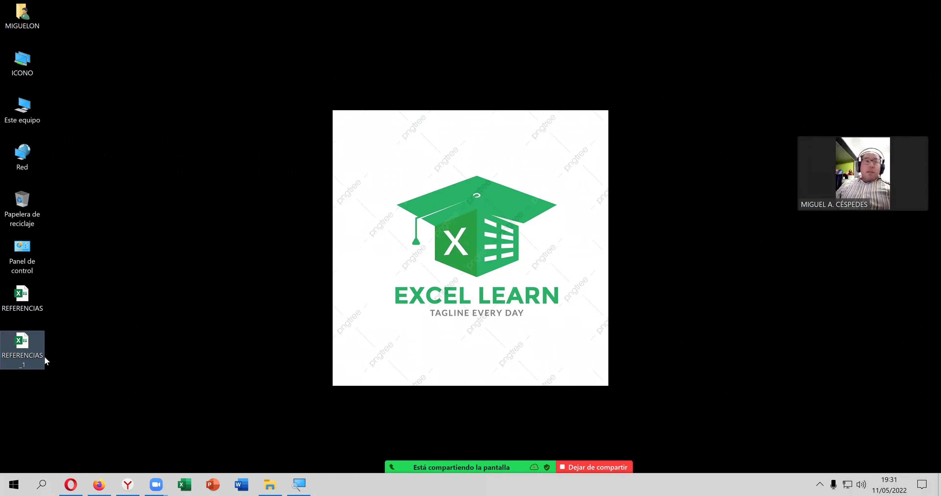
{"action": "left_click", "coordinate": [27, 299]}
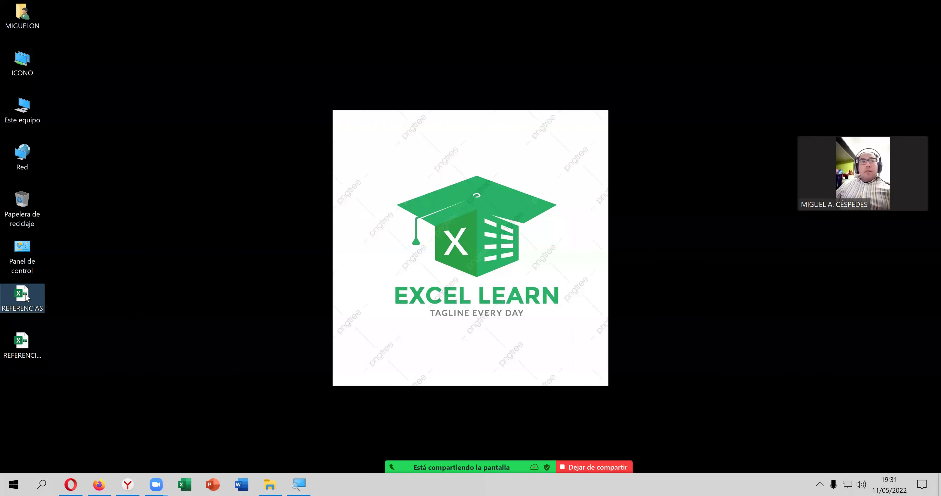
{"action": "double_click", "coordinate": [27, 299]}
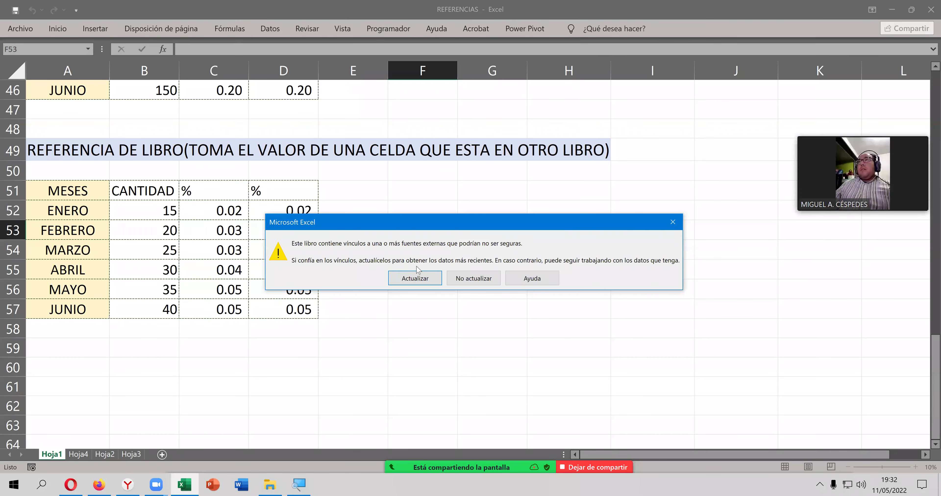
Step: Accept the link update, re-commit D52's REFERENCIAS_1.xlsx formula, and save REFERENCIAS
{"action": "left_click", "coordinate": [405, 281]}
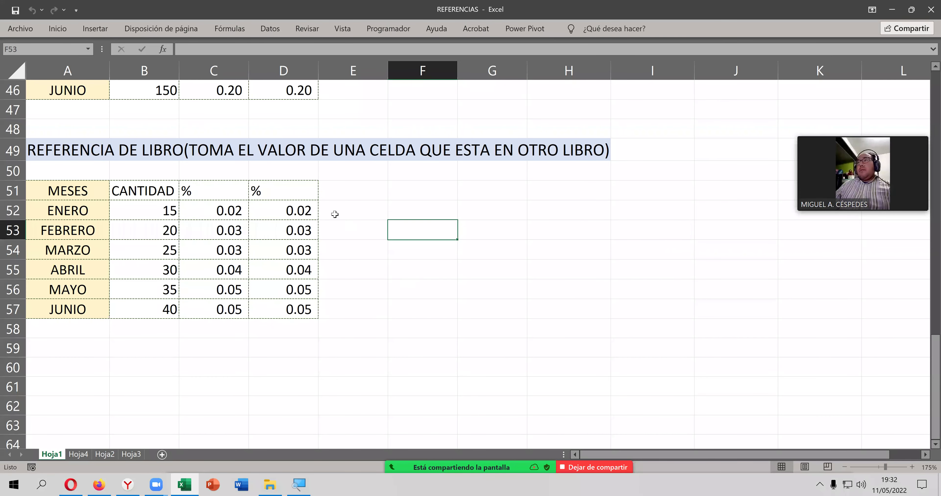
{"action": "double_click", "coordinate": [300, 207]}
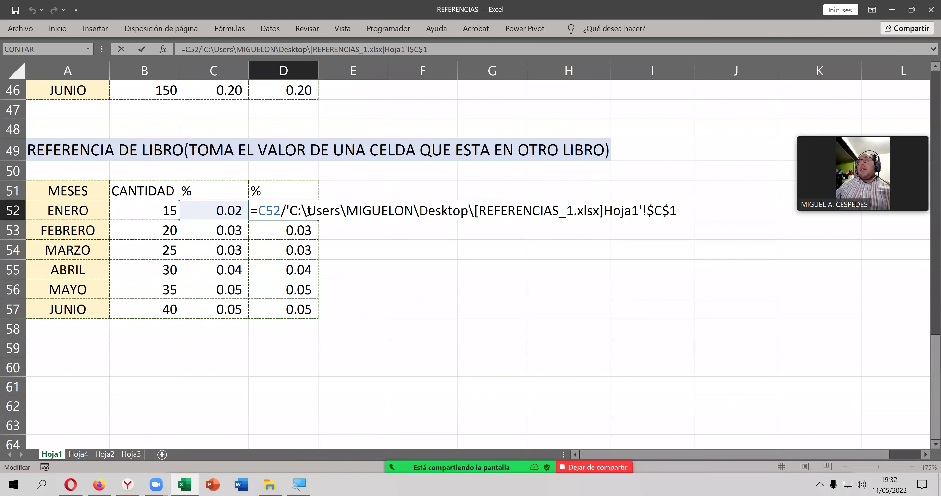
{"action": "key", "text": "Return"}
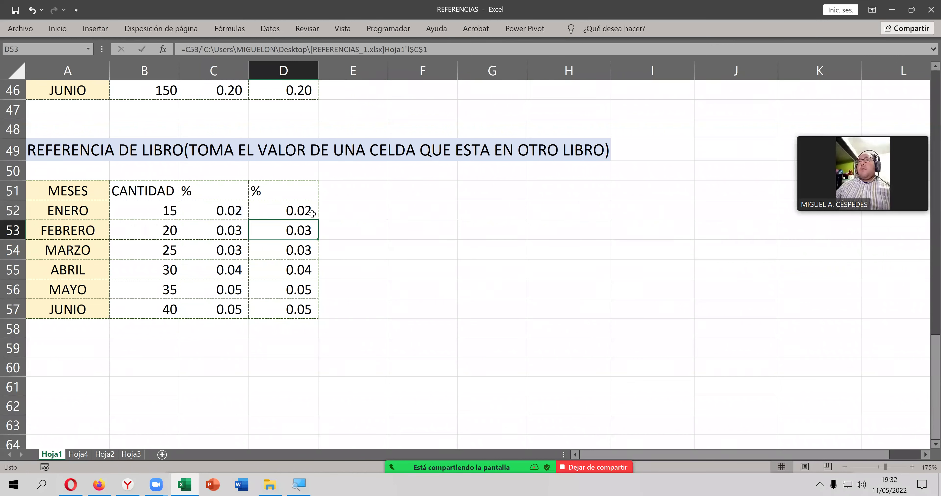
{"action": "left_click", "coordinate": [15, 11]}
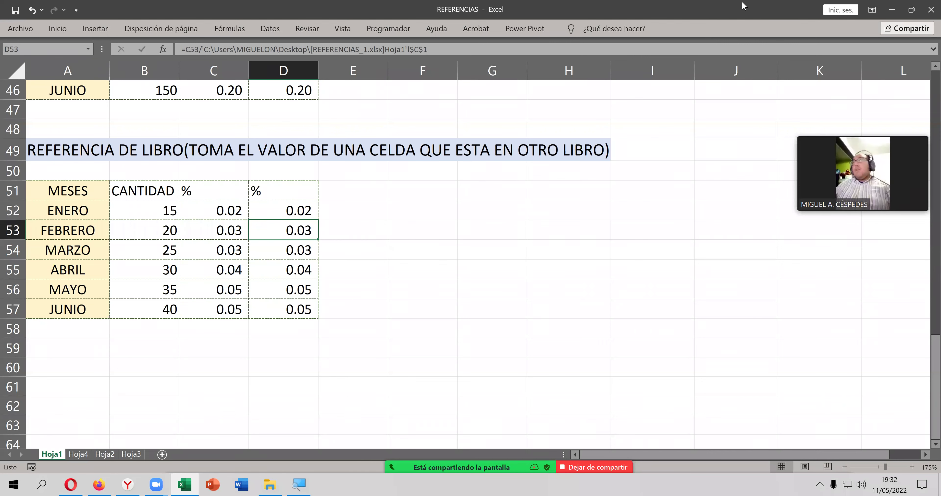
Step: Close Excel, then select and cut both REFERENCIAS workbook files on the desktop
{"action": "left_click", "coordinate": [931, 9]}
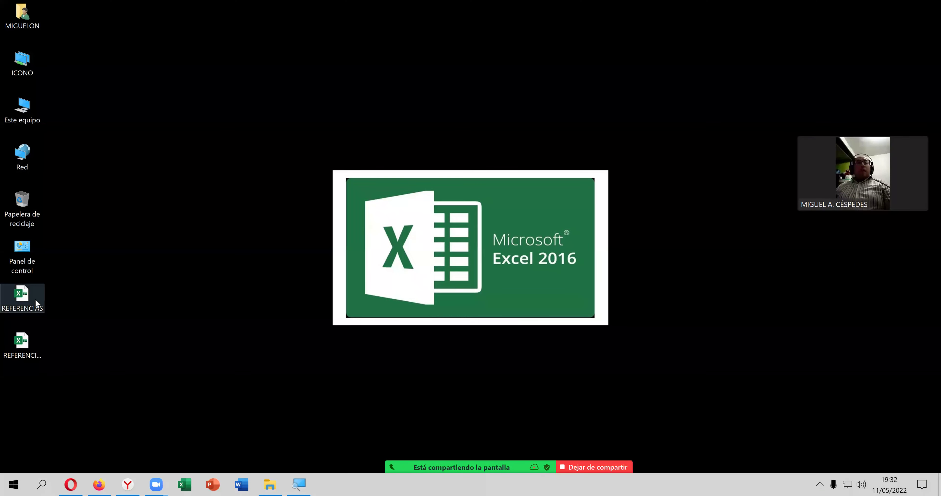
{"action": "left_click", "coordinate": [39, 343]}
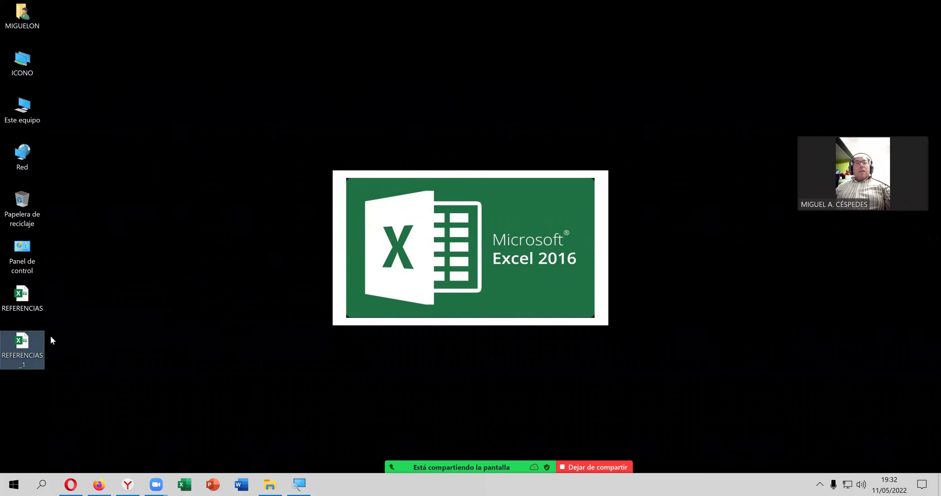
{"action": "left_click_drag", "start_coordinate": [71, 281], "coordinate": [2, 387]}
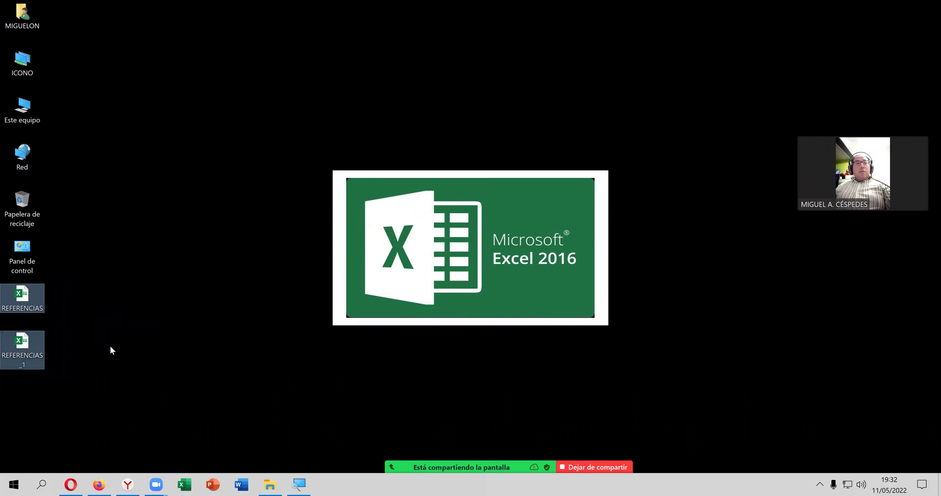
{"action": "right_click", "coordinate": [41, 343]}
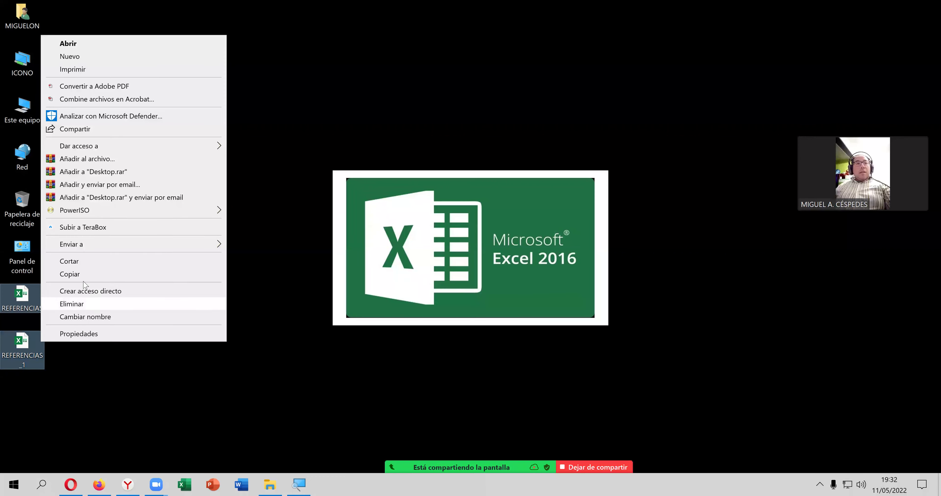
{"action": "left_click", "coordinate": [85, 266]}
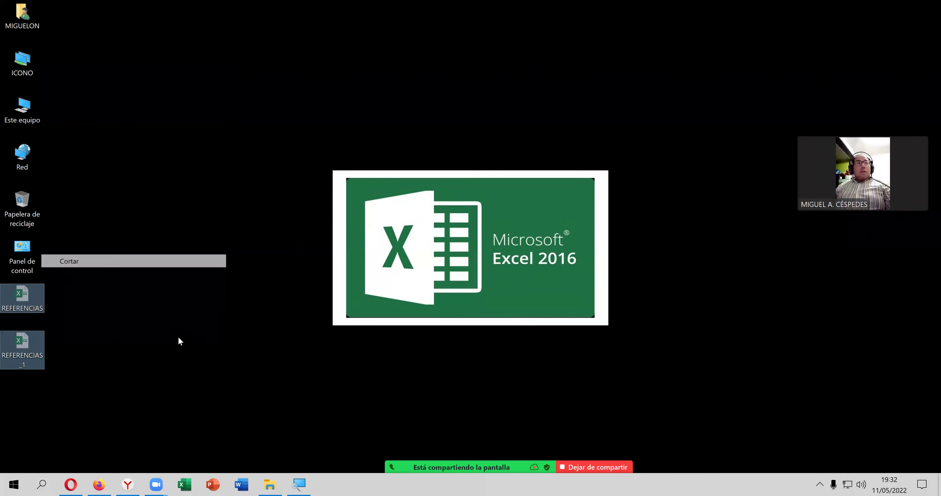
Step: In File Explorer, go to SAVE _ AS (F:) > 2 _ COMPUTRON_ONLINE > 003_CURSOS_2022
{"action": "left_click", "coordinate": [272, 481]}
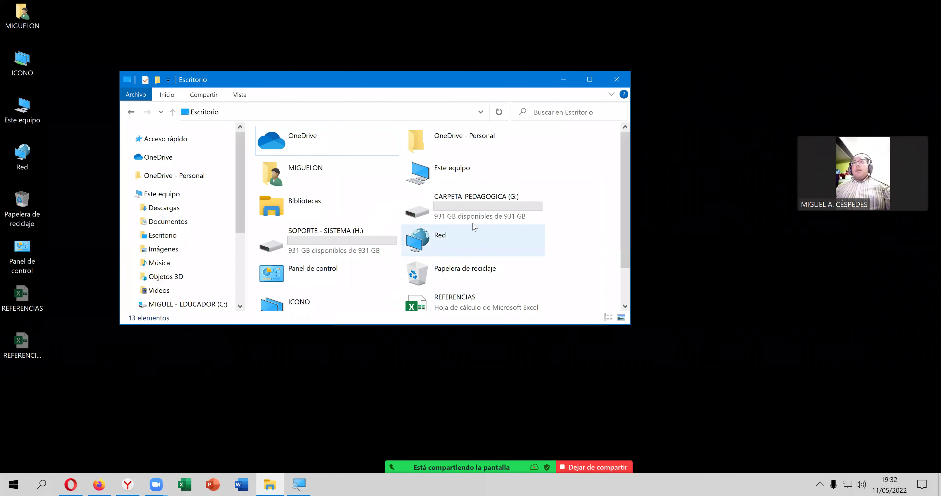
{"action": "scroll", "coordinate": [151, 277], "scroll_direction": "down", "scroll_amount": 1}
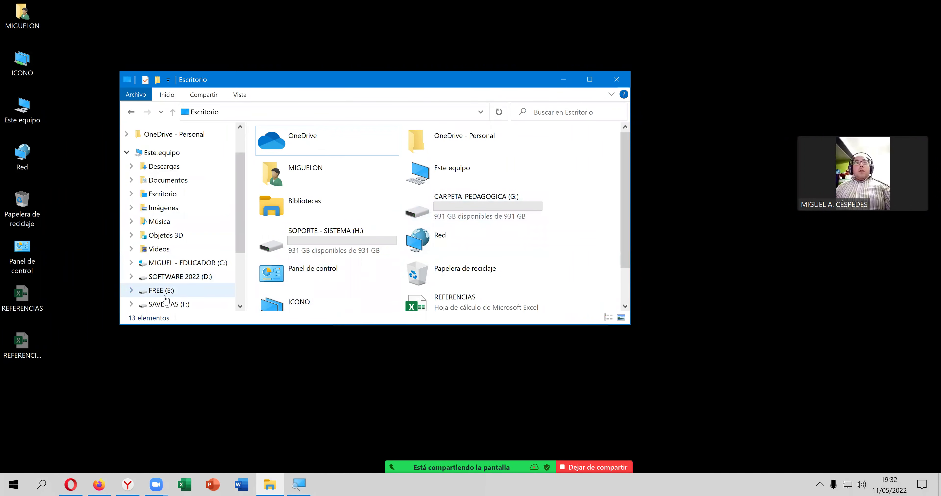
{"action": "left_click", "coordinate": [165, 304]}
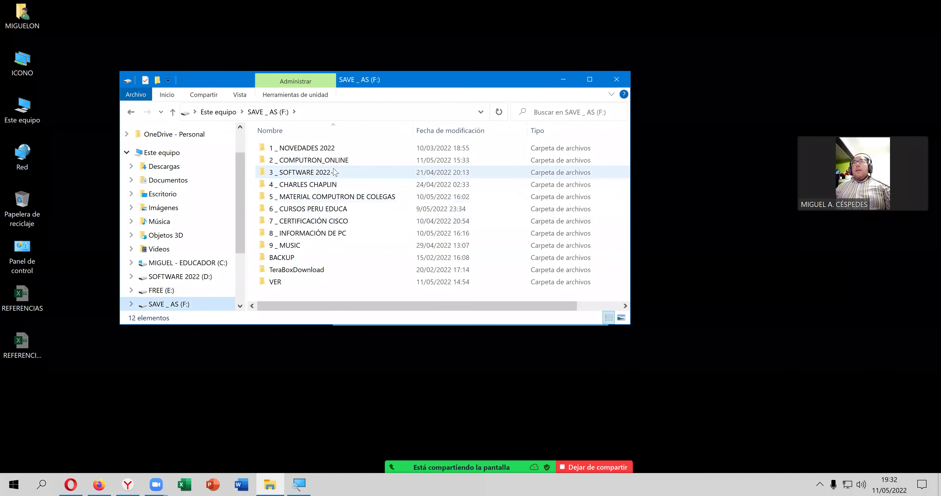
{"action": "double_click", "coordinate": [330, 161]}
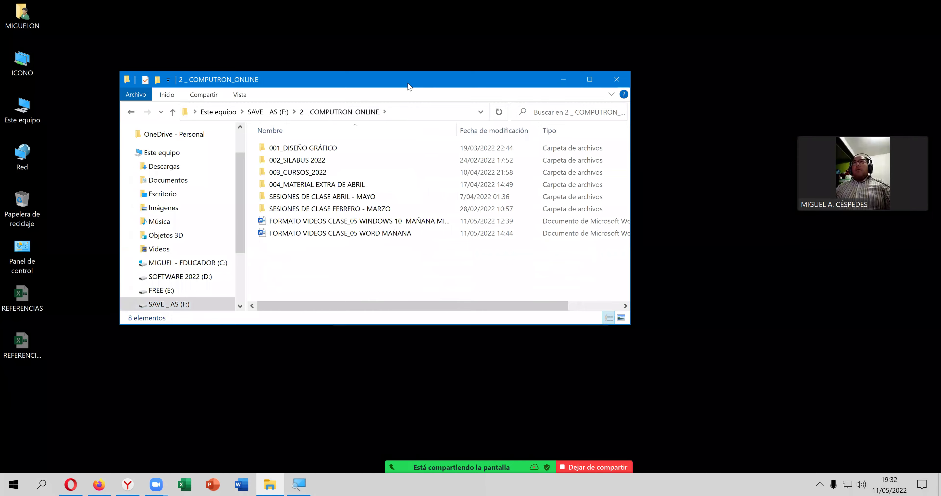
{"action": "double_click", "coordinate": [409, 87]}
{"action": "left_click", "coordinate": [196, 99]}
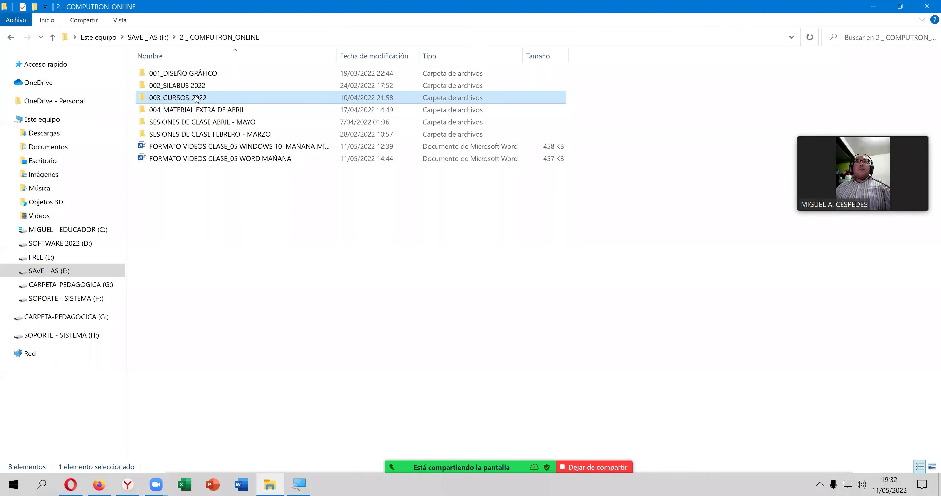
{"action": "double_click", "coordinate": [197, 98]}
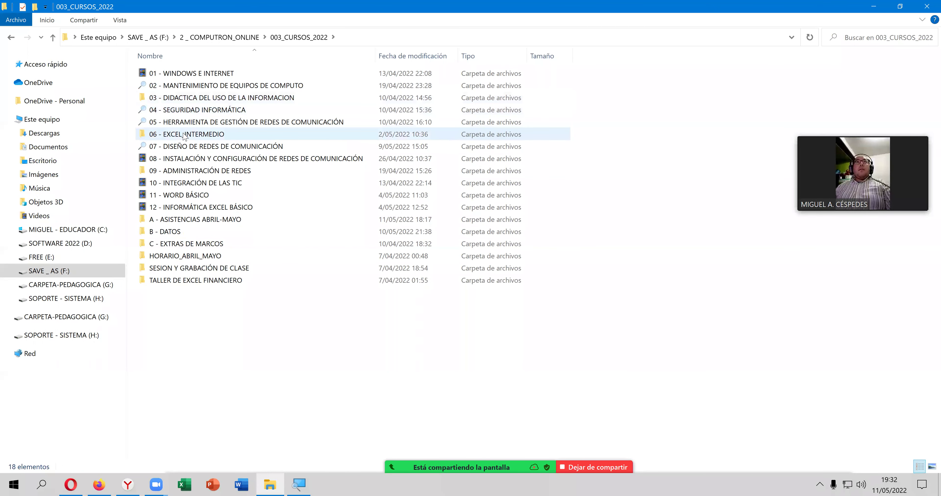
Step: Open 12 - INFORMÁTICA EXCEL BÁSICO > MATERIAL_ACTUALIZADO > SESION_DE_CLASE_05 and paste both workbooks there
{"action": "double_click", "coordinate": [210, 207]}
{"action": "double_click", "coordinate": [207, 99]}
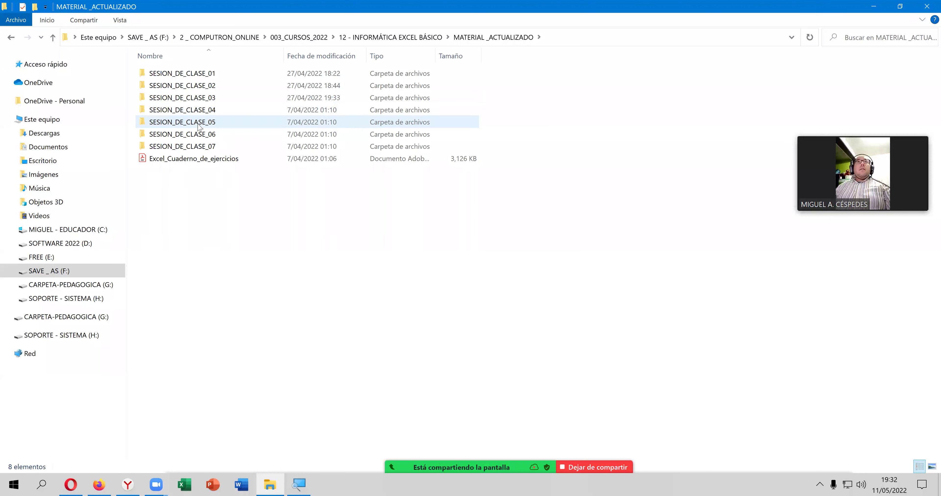
{"action": "double_click", "coordinate": [199, 120]}
{"action": "right_click", "coordinate": [205, 143]}
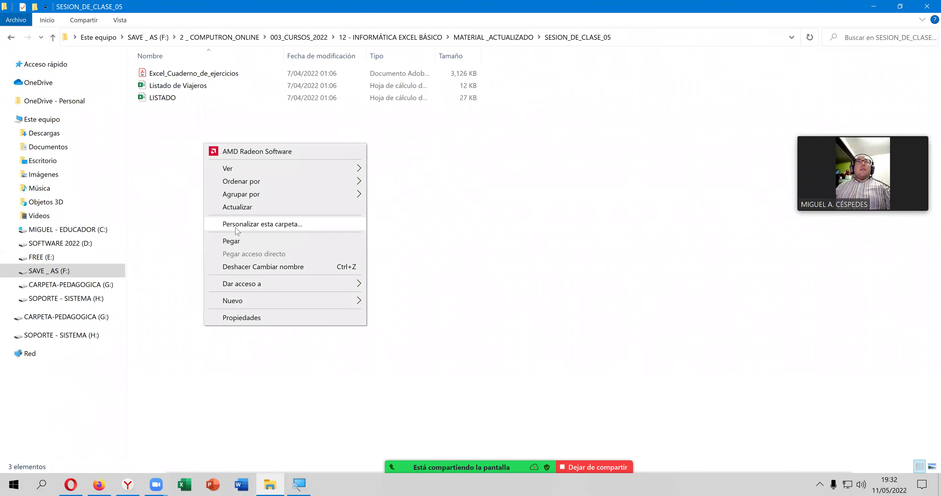
{"action": "left_click", "coordinate": [236, 243]}
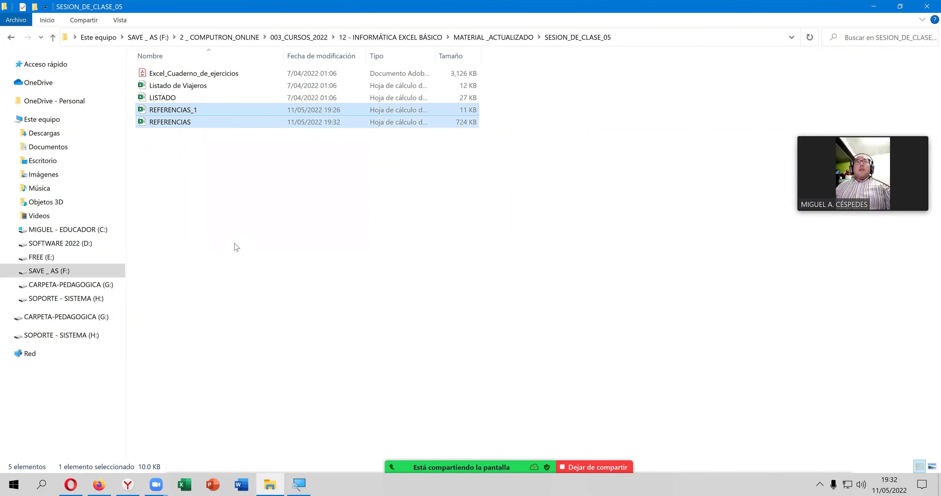
{"action": "double_click", "coordinate": [325, 11]}
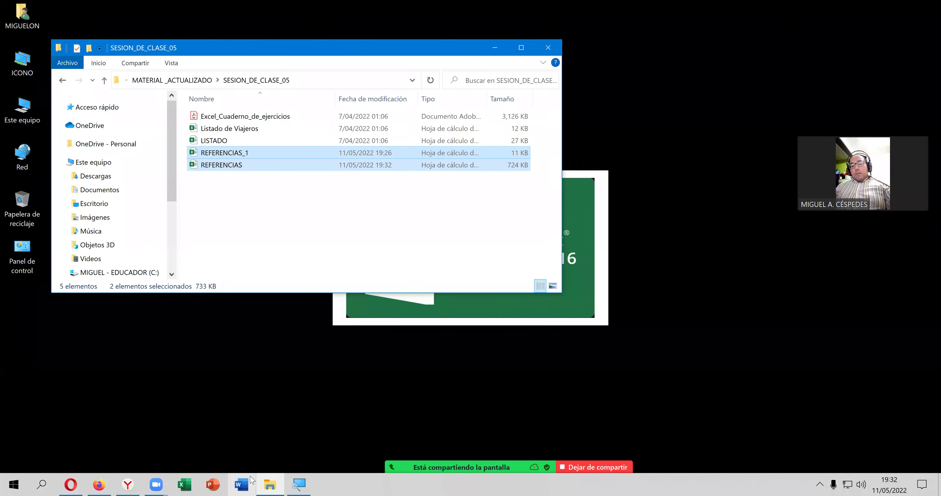
{"action": "key", "text": "super"}
{"action": "type", "text": "CHR"}
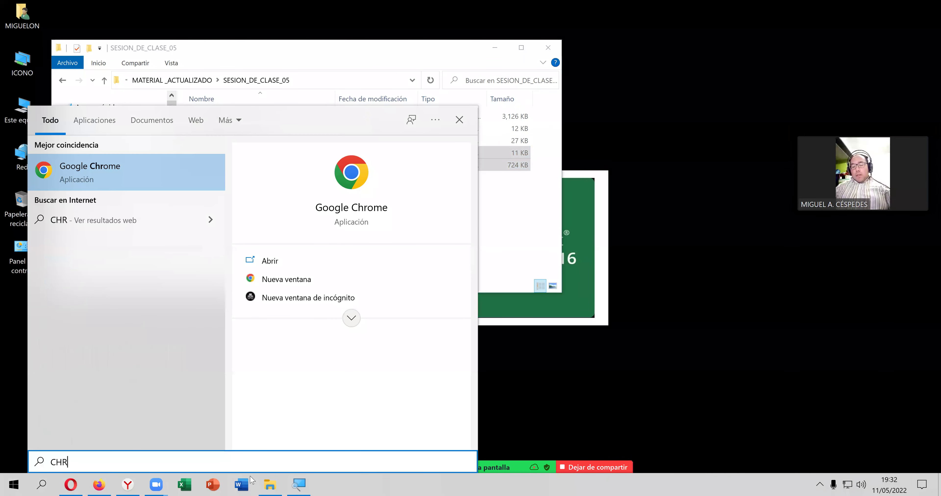
{"action": "type", "text": "O"}
{"action": "key", "text": "Return"}
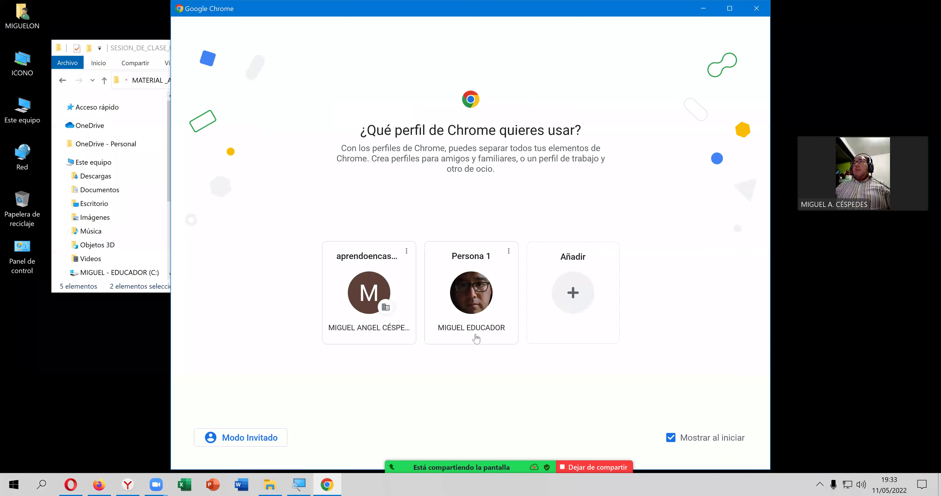
{"action": "left_click", "coordinate": [469, 255]}
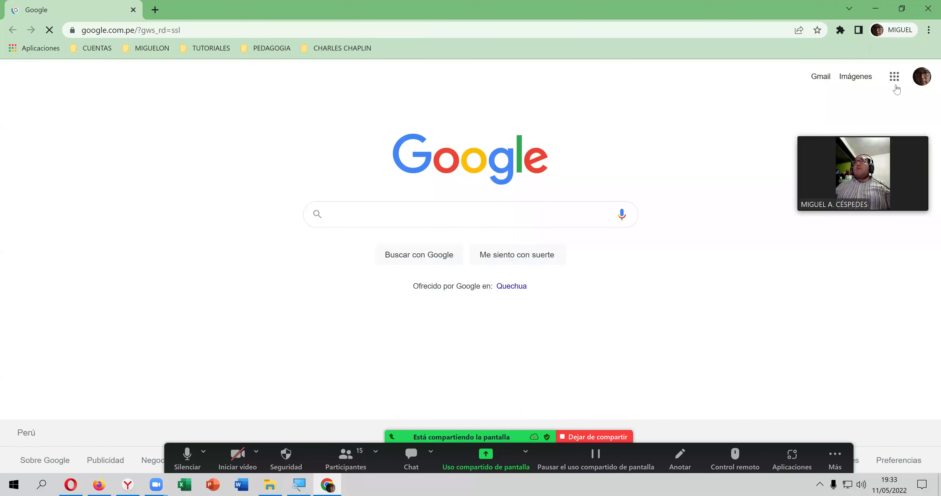
{"action": "left_click", "coordinate": [894, 78]}
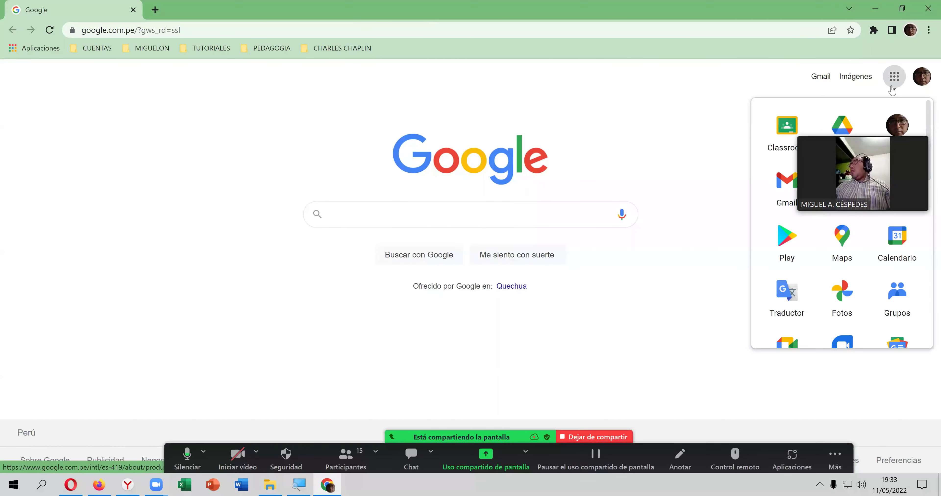
{"action": "left_click", "coordinate": [846, 120]}
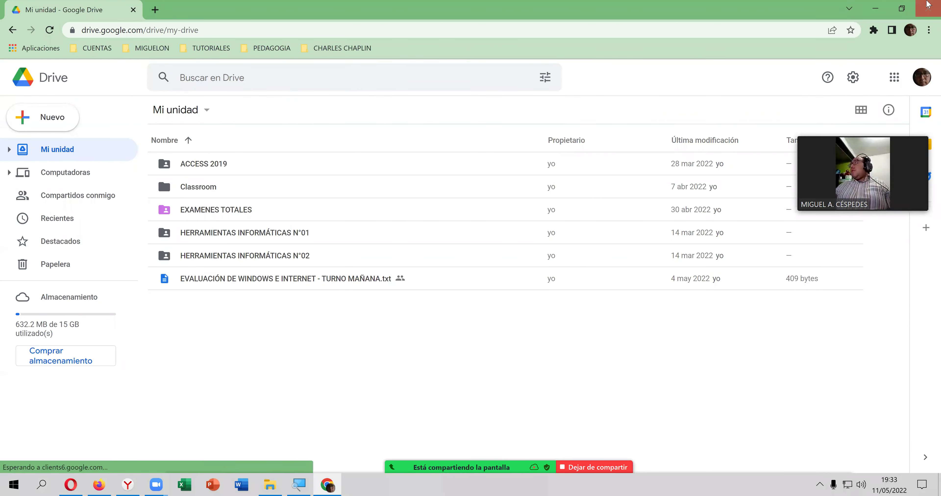
{"action": "left_click", "coordinate": [927, 8]}
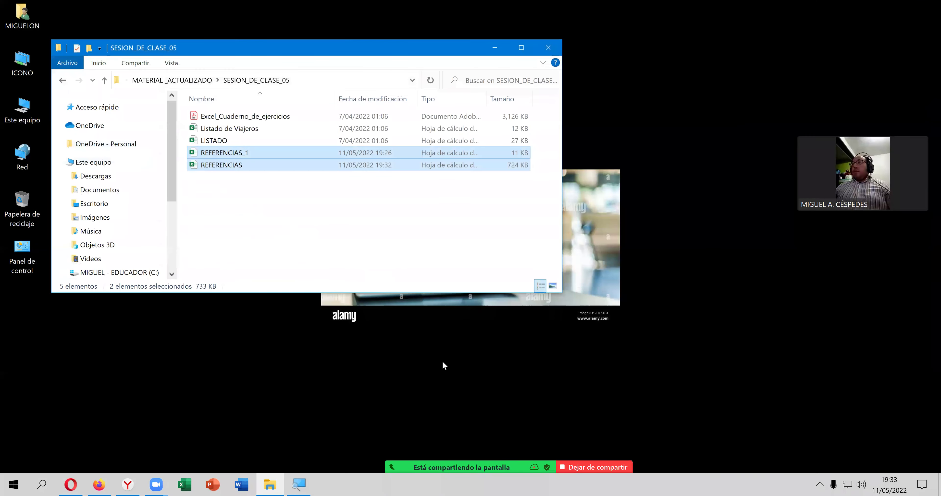
Step: Launch Chrome in the other profile and open Google Drive from the apps grid
{"action": "key", "text": "super"}
{"action": "type", "text": "CH"}
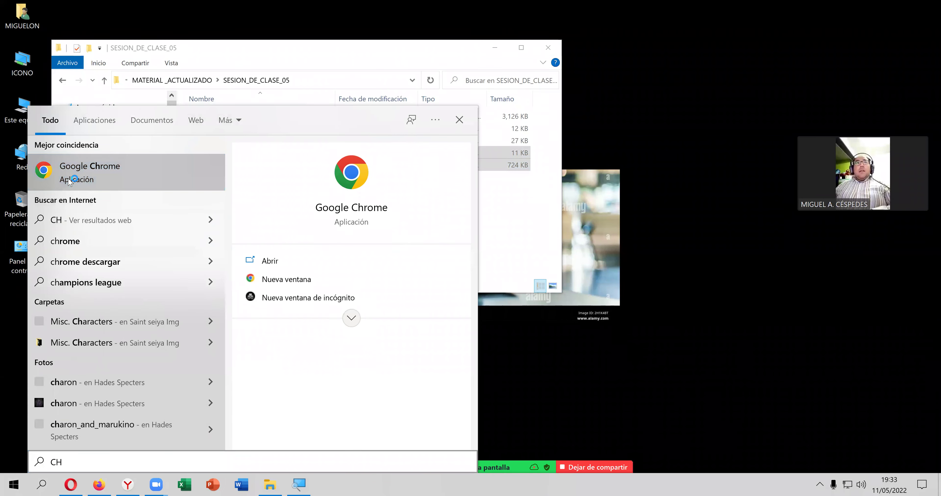
{"action": "key", "text": "Escape"}
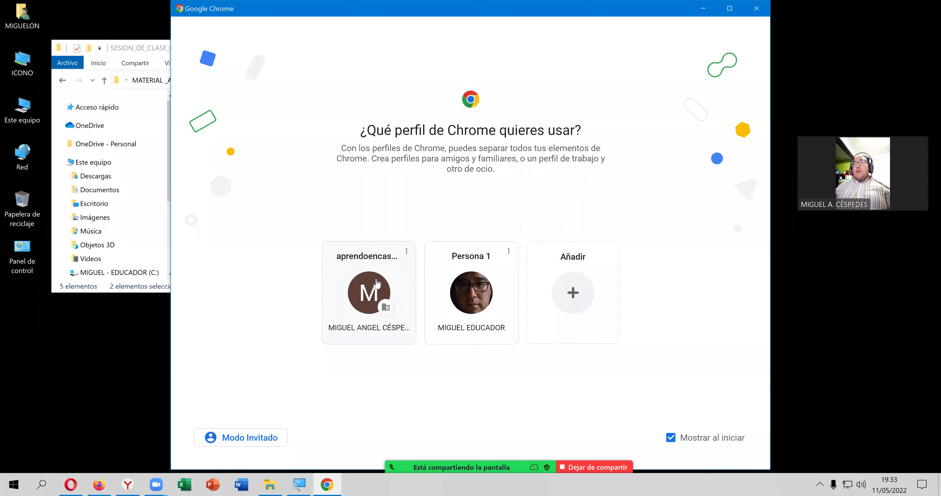
{"action": "left_click", "coordinate": [377, 284]}
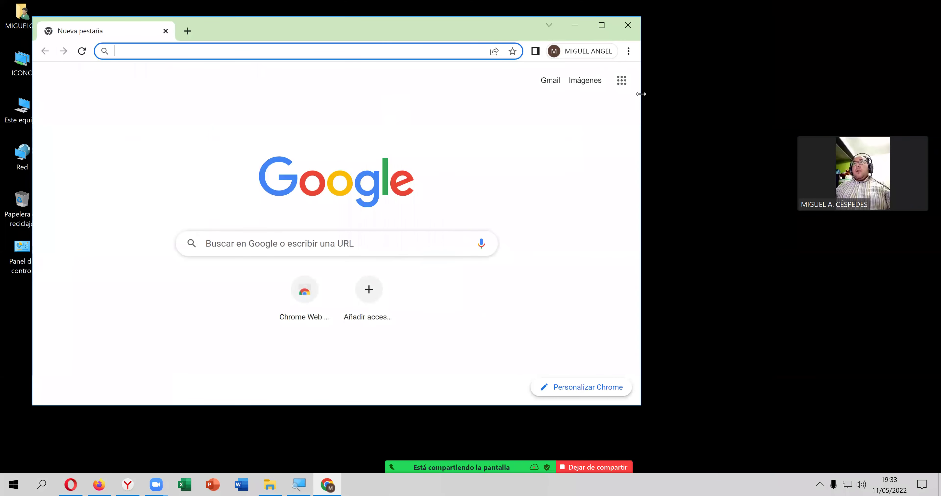
{"action": "left_click", "coordinate": [622, 82]}
{"action": "left_click", "coordinate": [545, 296]}
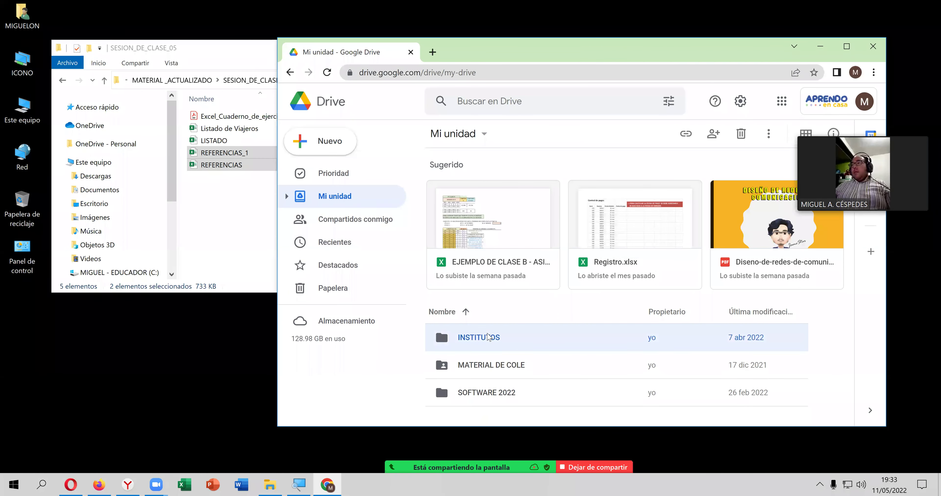
Step: Navigate INSTITUTOS > COMPUTRON 2022 - 1 ABRIL _MAYO > Excel básico > MATERIAL _ACTUALIZADO > SESION_DE_CLASE_05
{"action": "double_click", "coordinate": [488, 337]}
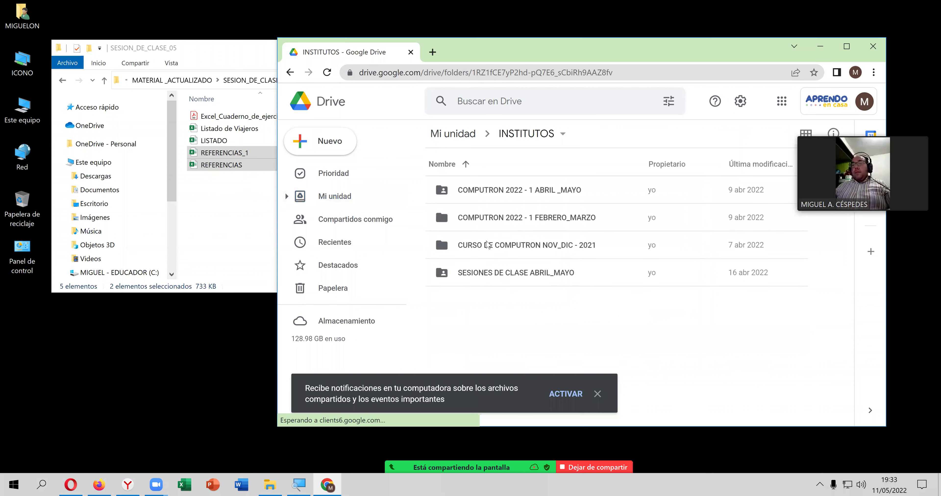
{"action": "double_click", "coordinate": [504, 190]}
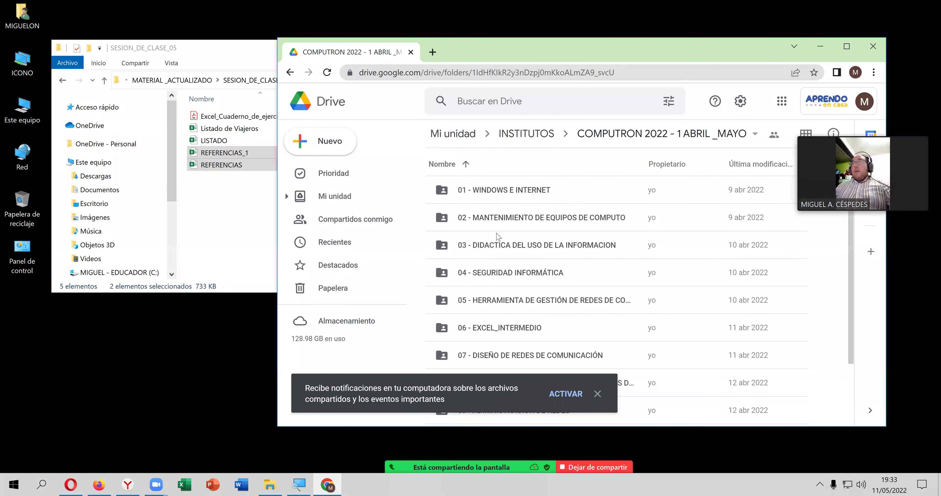
{"action": "scroll", "coordinate": [542, 332], "scroll_direction": "down", "scroll_amount": 2}
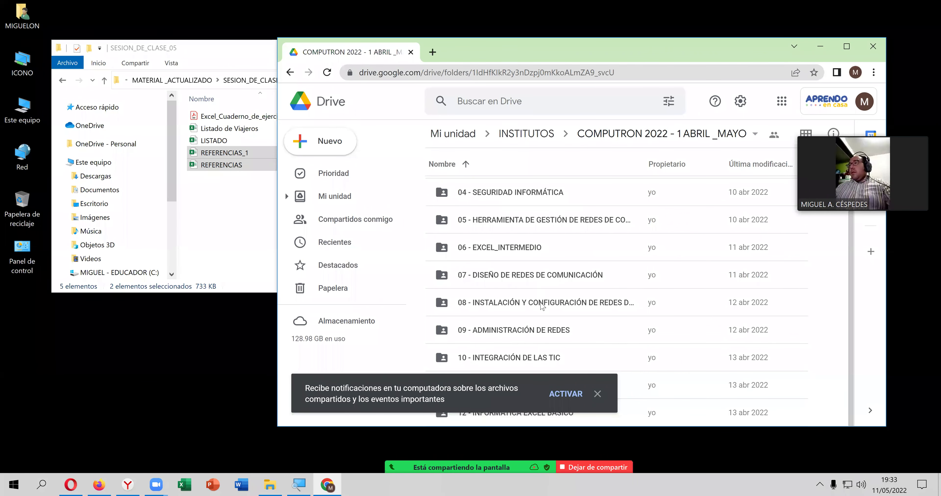
{"action": "left_click", "coordinate": [565, 390]}
{"action": "left_click", "coordinate": [532, 392]}
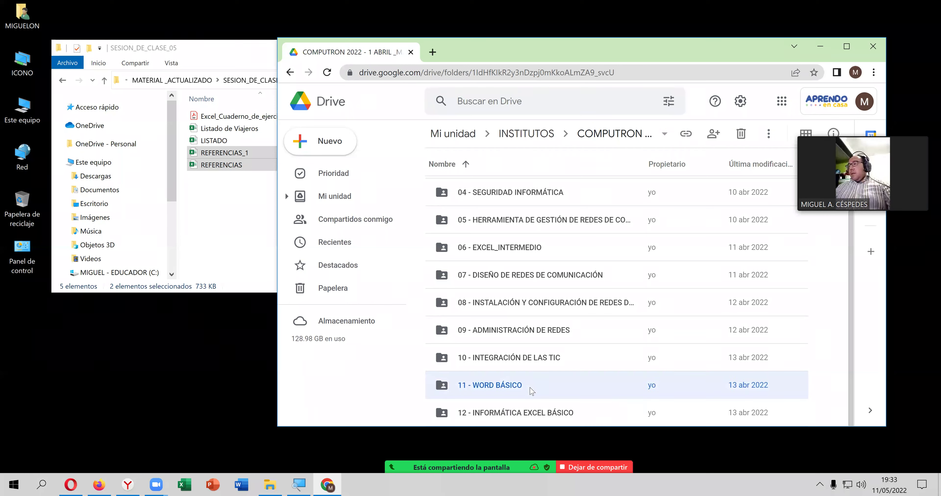
{"action": "double_click", "coordinate": [532, 414]}
{"action": "double_click", "coordinate": [518, 216]}
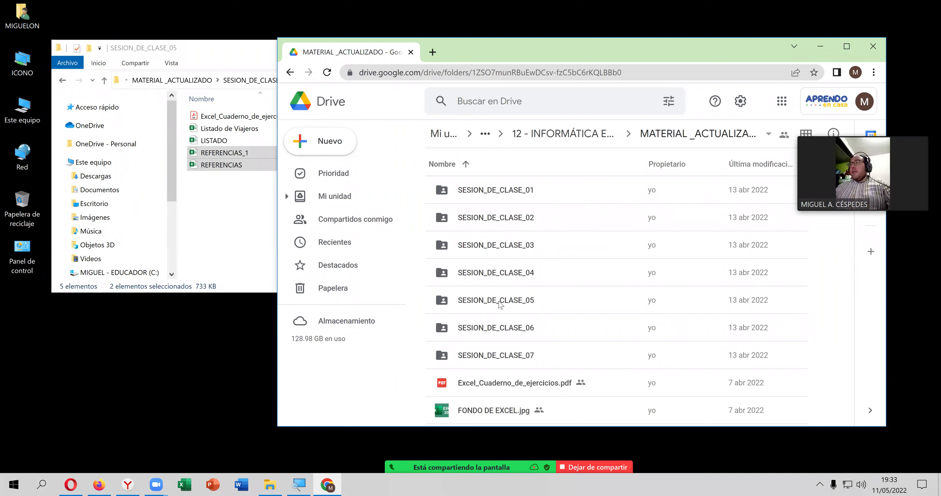
{"action": "double_click", "coordinate": [500, 300]}
Step: Drag REFERENCIAS_1.xlsx and REFERENCIAS.xlsx into the Drive folder to upload, then close Chrome
{"action": "mouse_move", "coordinate": [227, 160]}
{"action": "left_mouse_down"}
{"action": "mouse_move", "coordinate": [249, 191]}
{"action": "mouse_move", "coordinate": [483, 72]}
{"action": "left_mouse_up"}
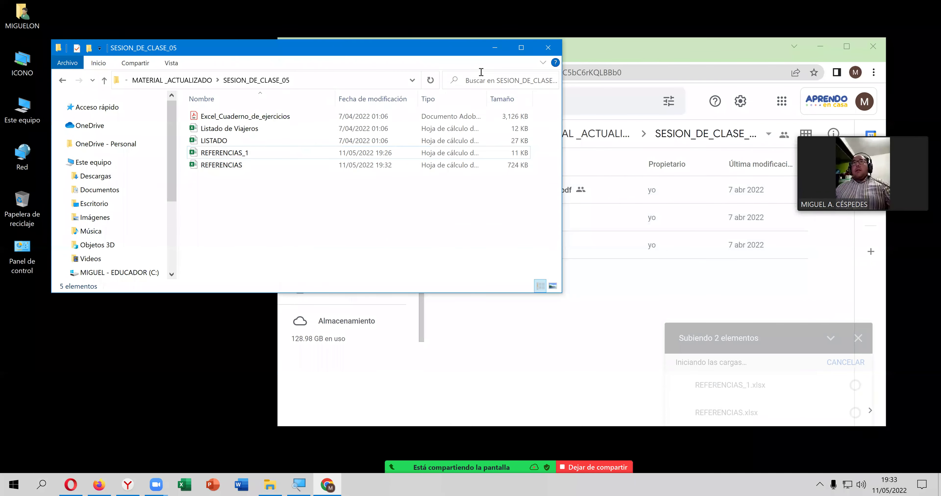
{"action": "left_click", "coordinate": [508, 44]}
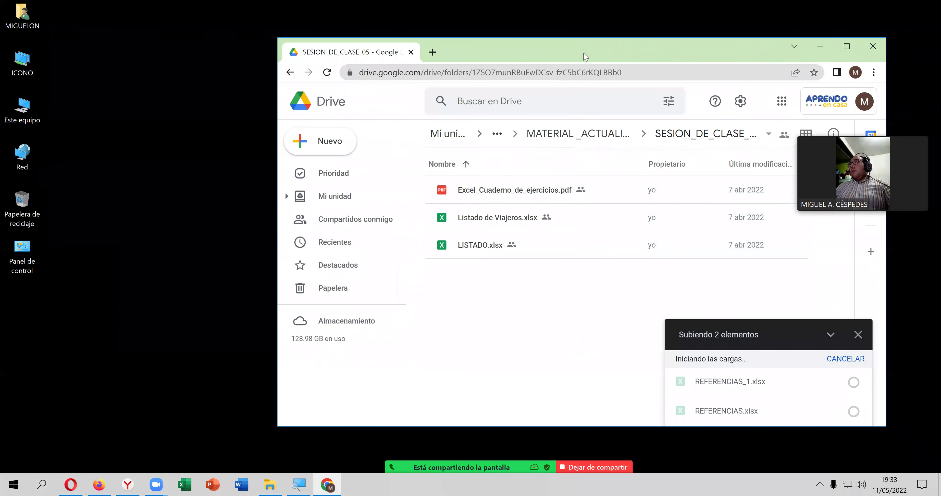
{"action": "left_click_drag", "start_coordinate": [545, 49], "coordinate": [497, 42]}
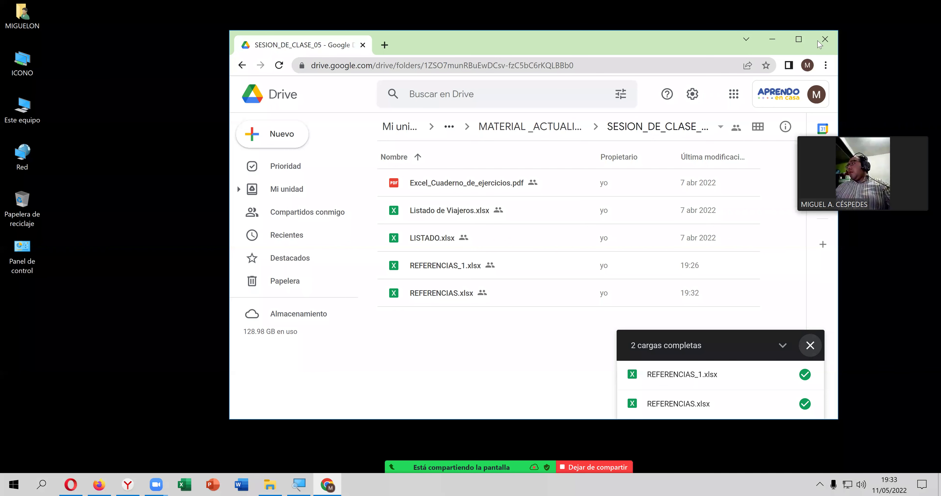
{"action": "left_click", "coordinate": [825, 39]}
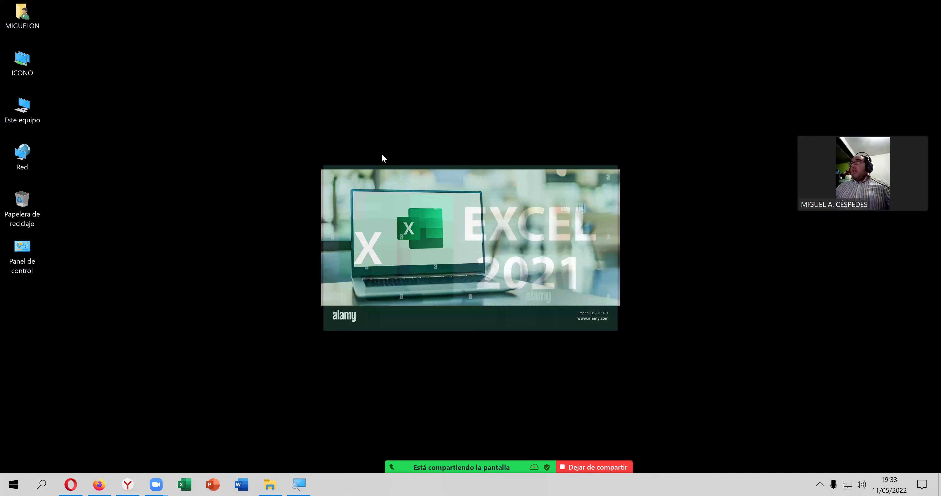